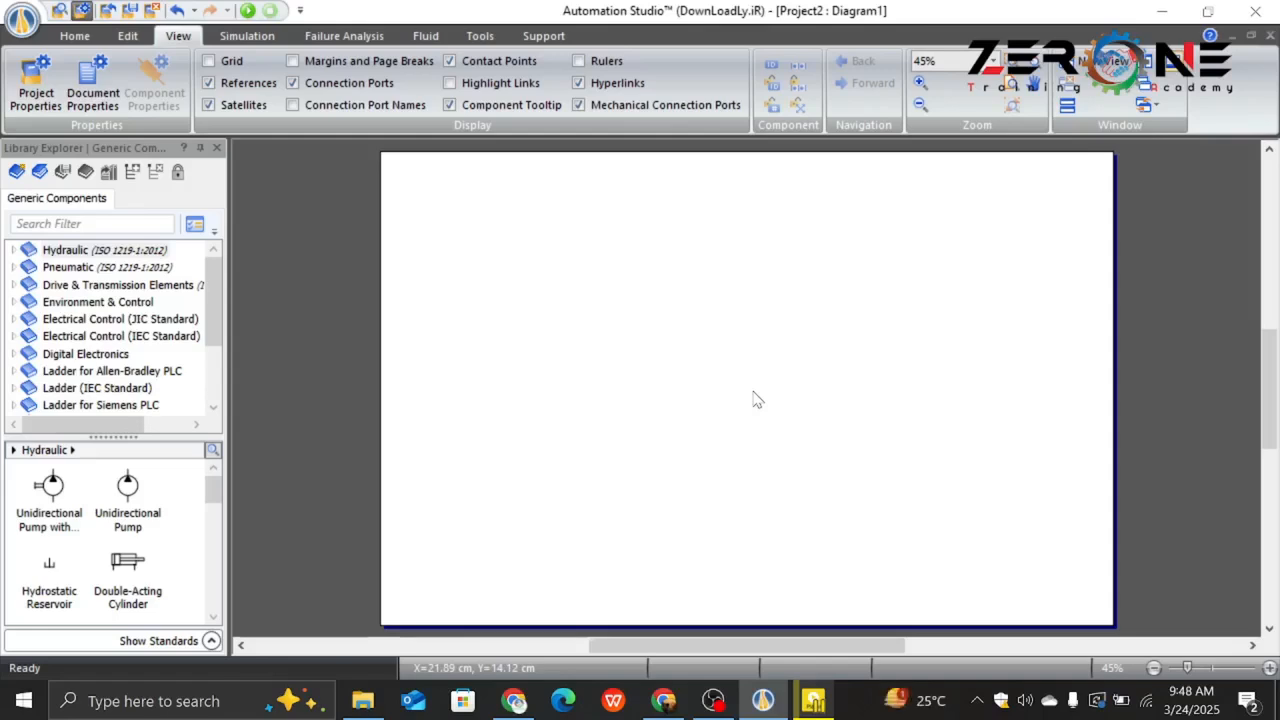
Place a PLC Input Card from the Electrical Control (JIC Standard) PLC Cards on the blank diagram.
click(117, 318)
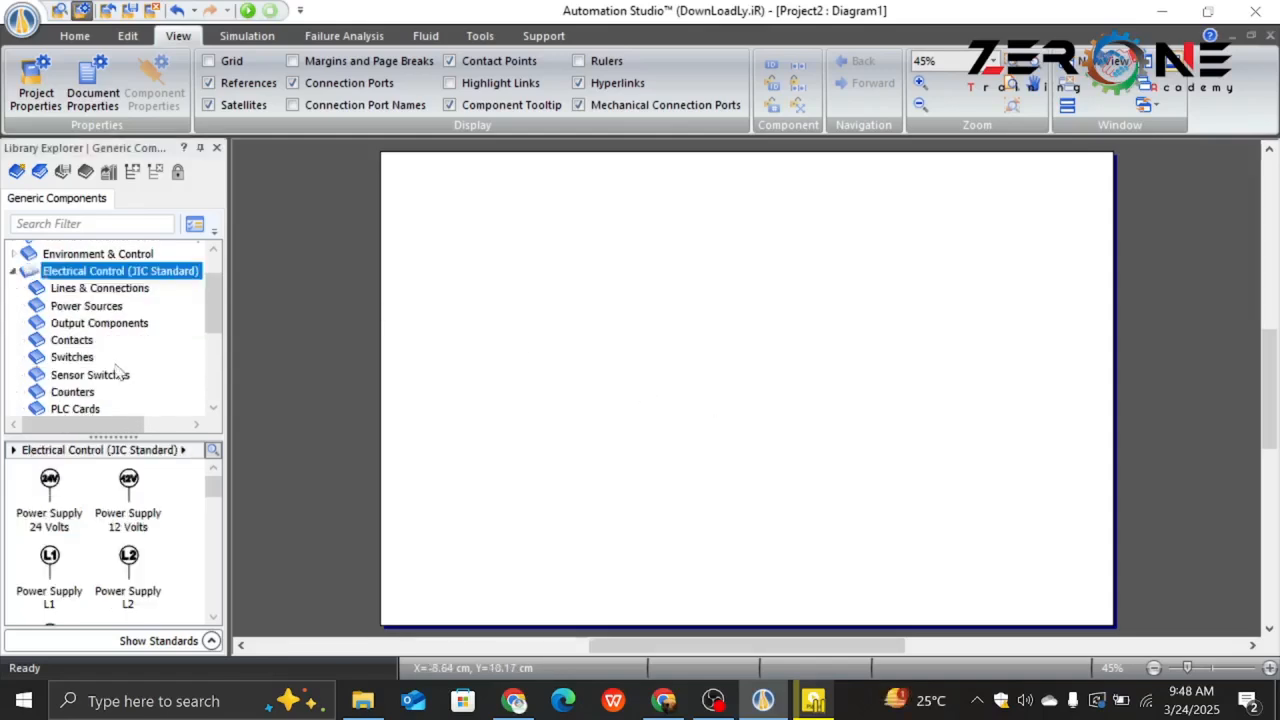
scroll(120, 372, down, 1)
click(88, 362)
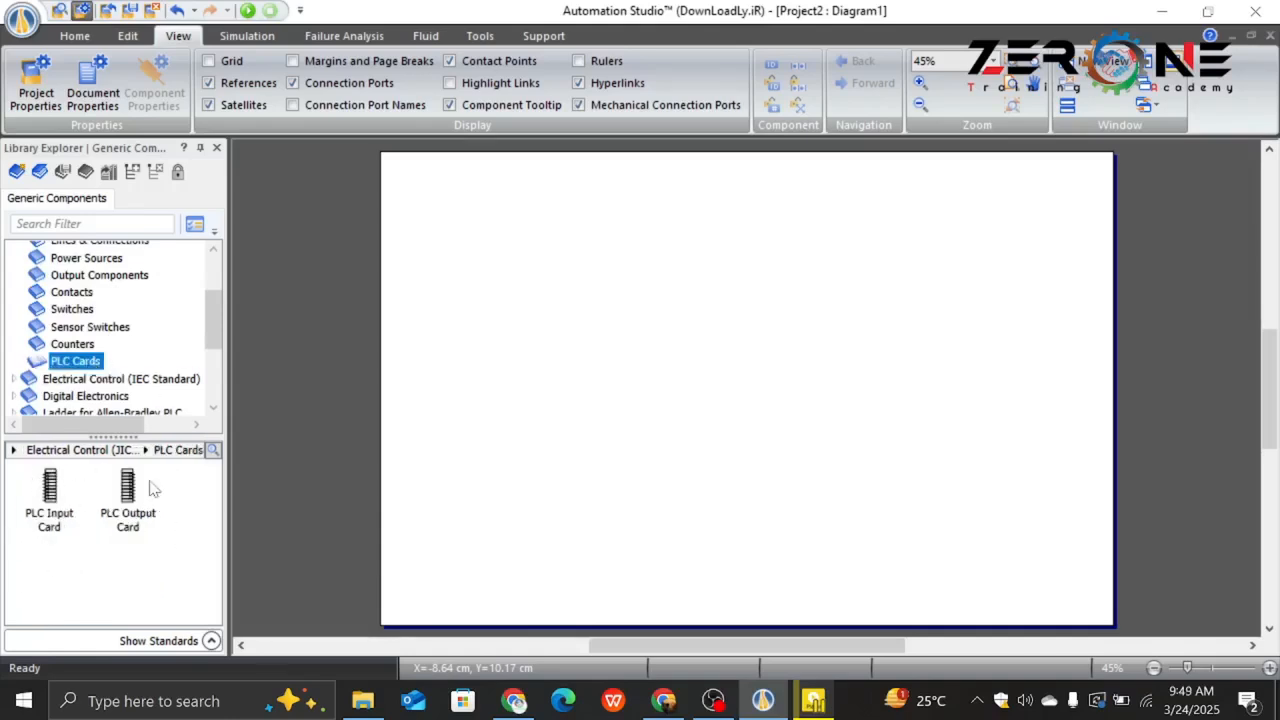
click(48, 500)
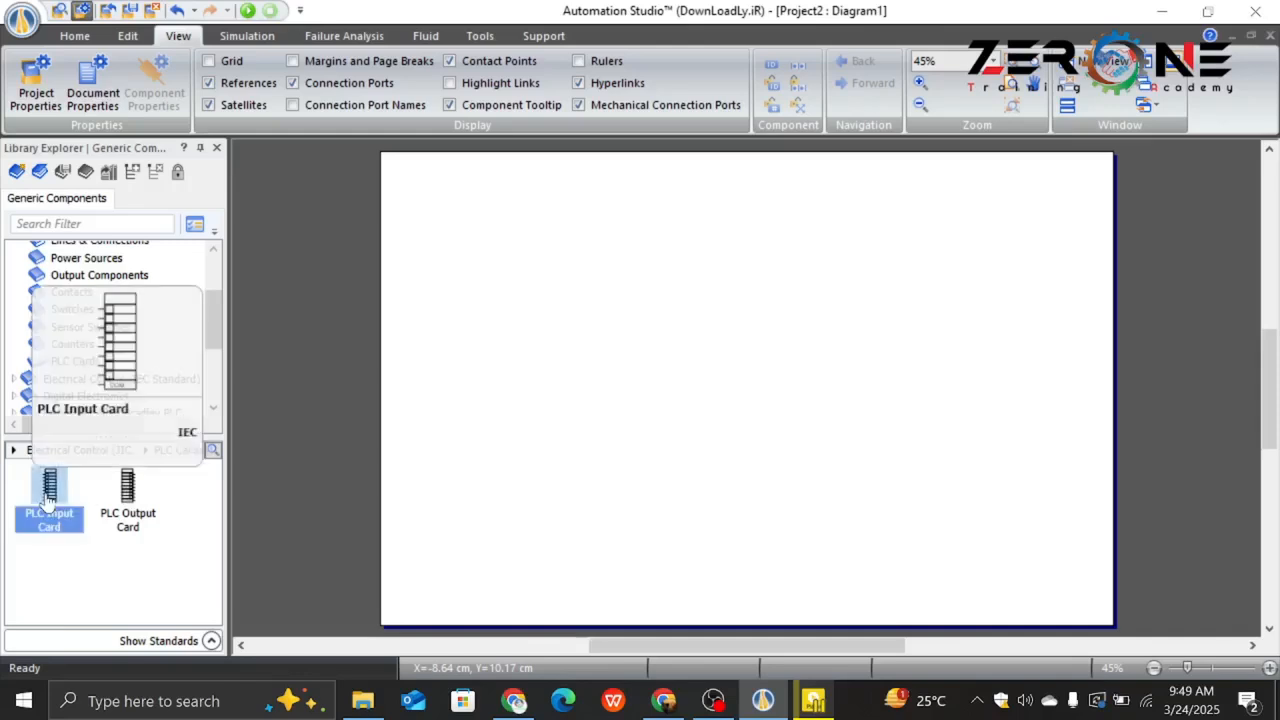
drag(48, 500, 494, 376)
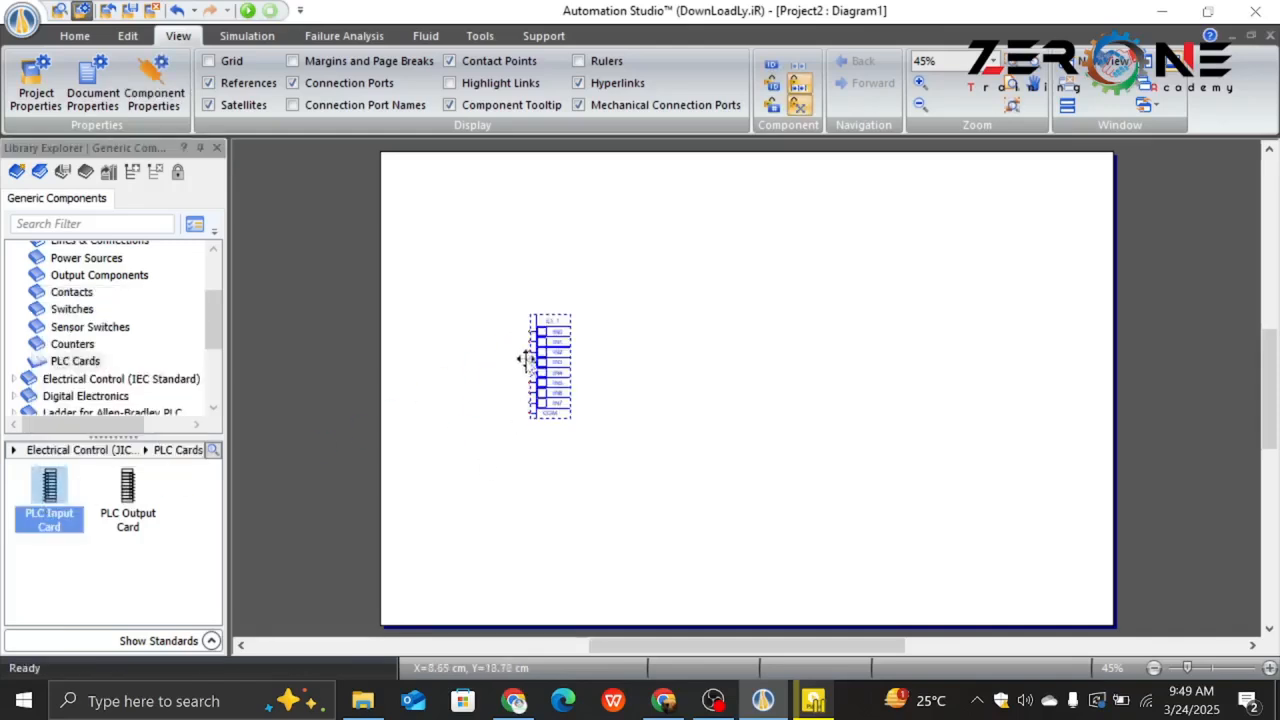
scroll(545, 347, up, 3)
scroll(553, 349, down, 3)
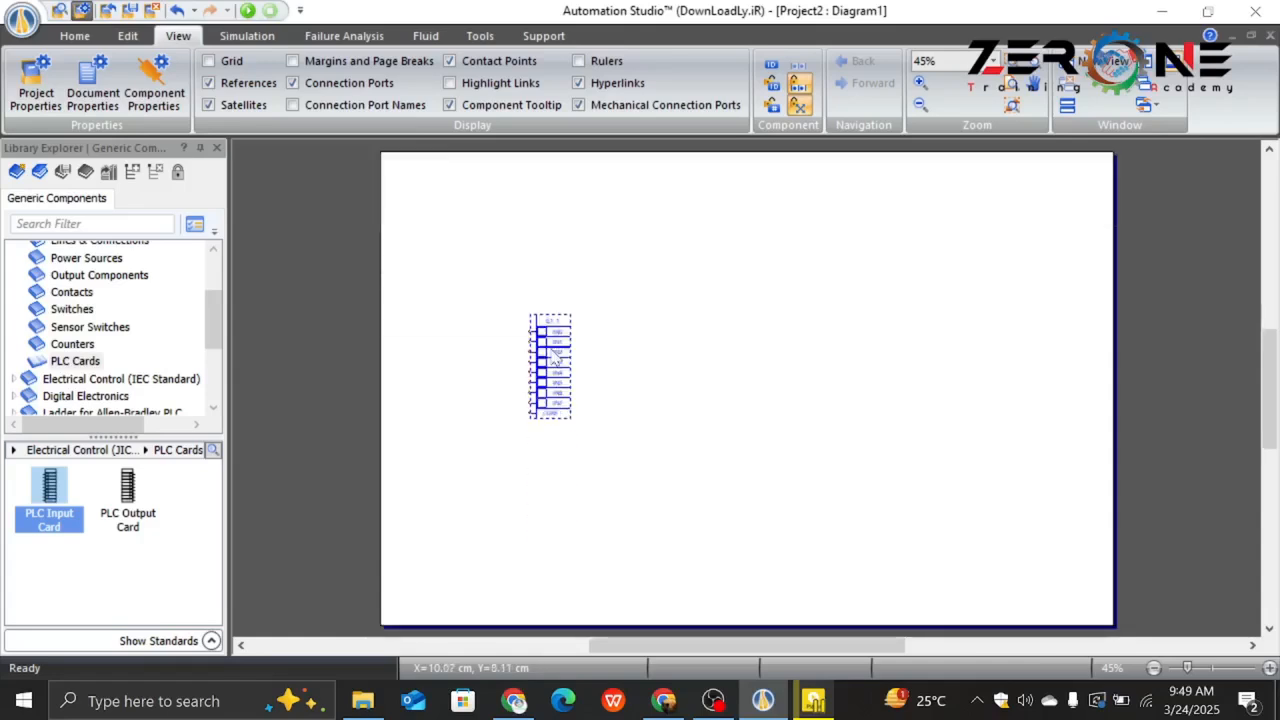
ctrl+scroll(555, 358, up, 3)
click(655, 355)
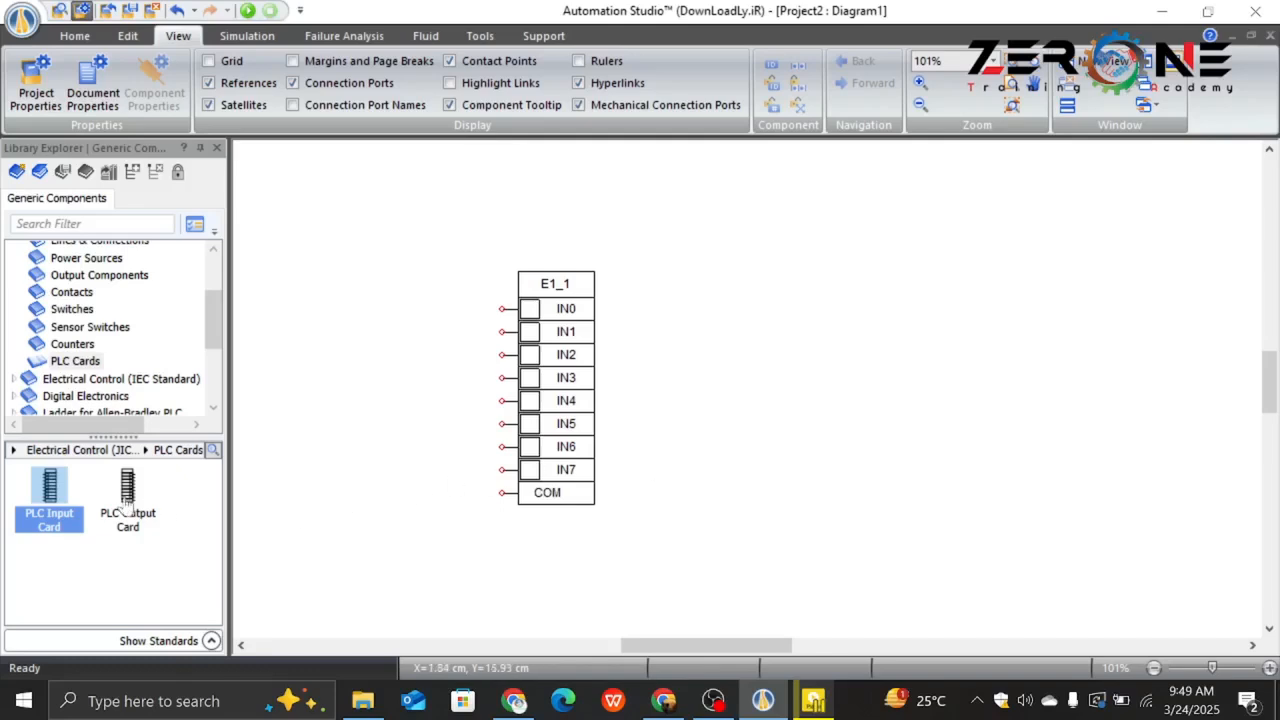
Place a PLC Output Card well to the right of the input card, at roughly the same height.
drag(127, 500, 1081, 268)
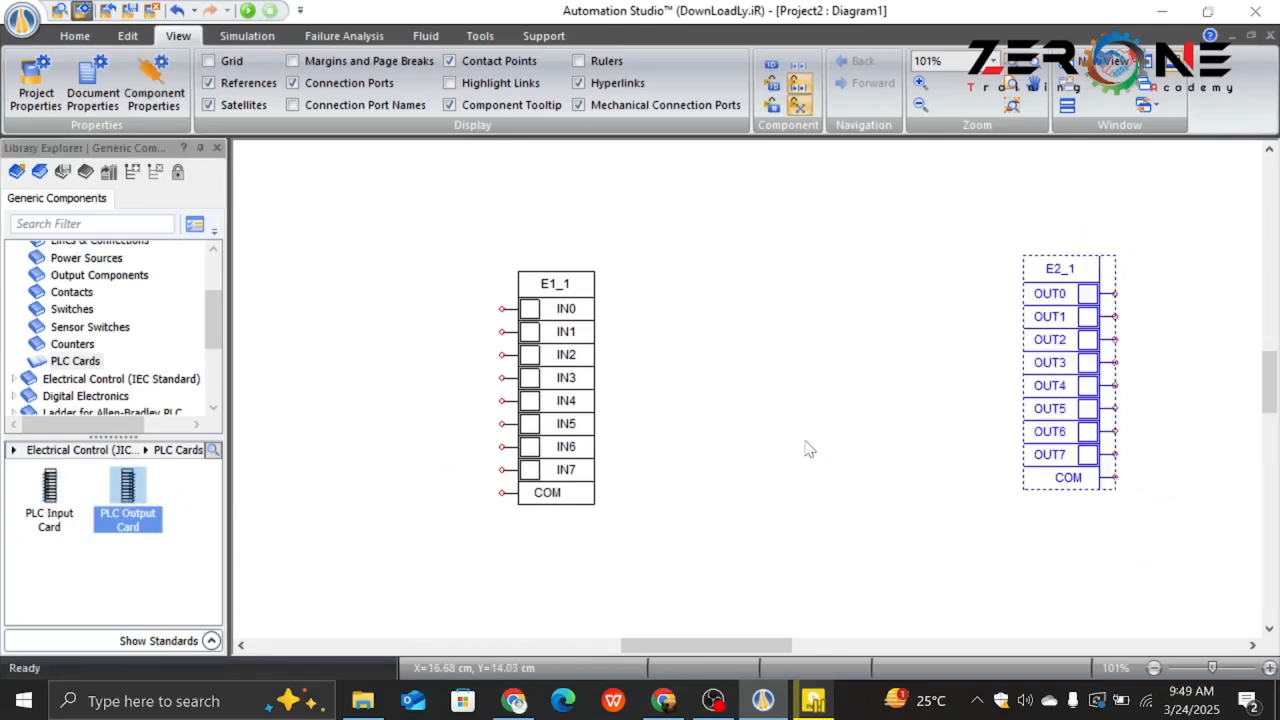
click(865, 422)
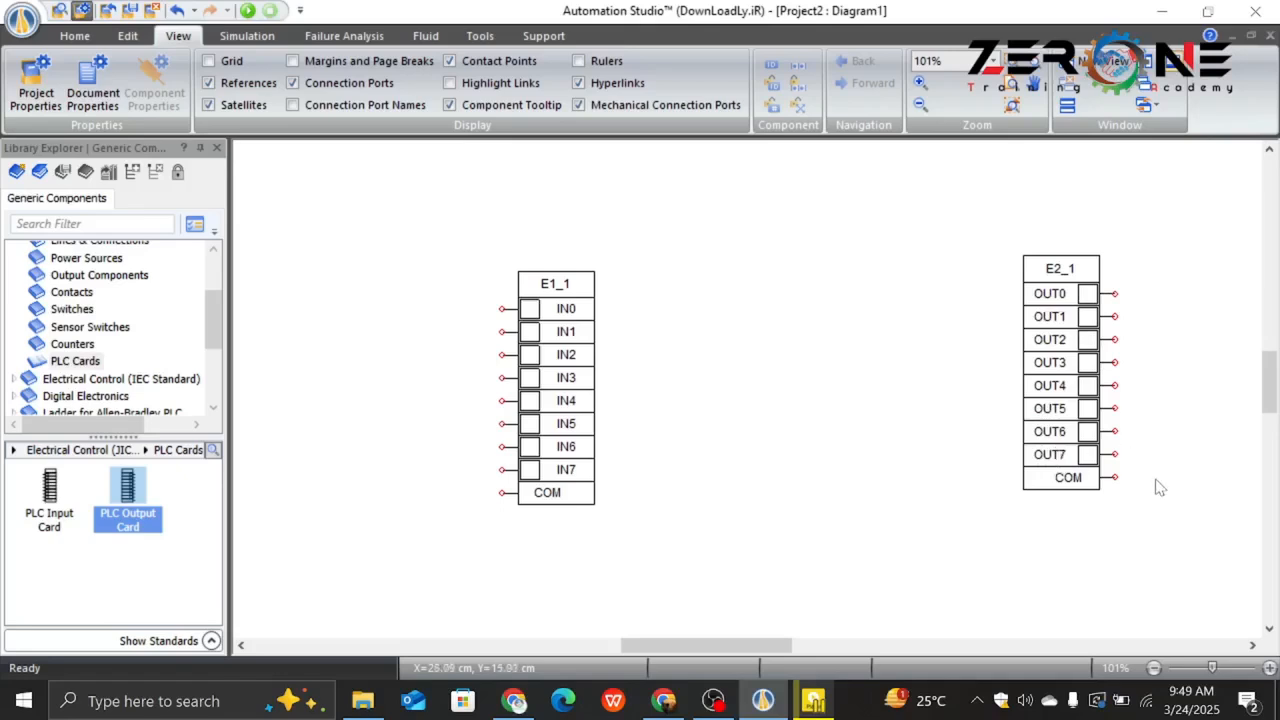
drag(1051, 337, 1051, 345)
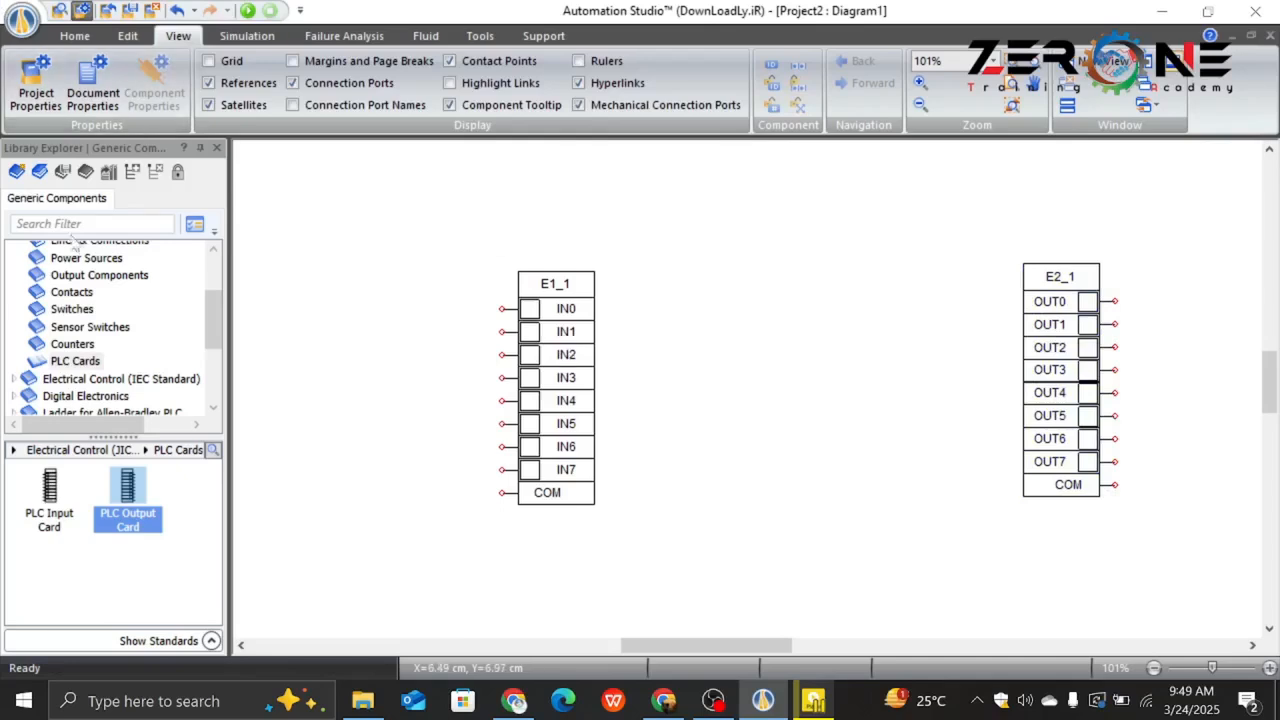
Insert a Ladder (IEC Standard) rung between the PLC cards, shrink it, and lower it with its left rail against the input card.
scroll(90, 330, down, 2)
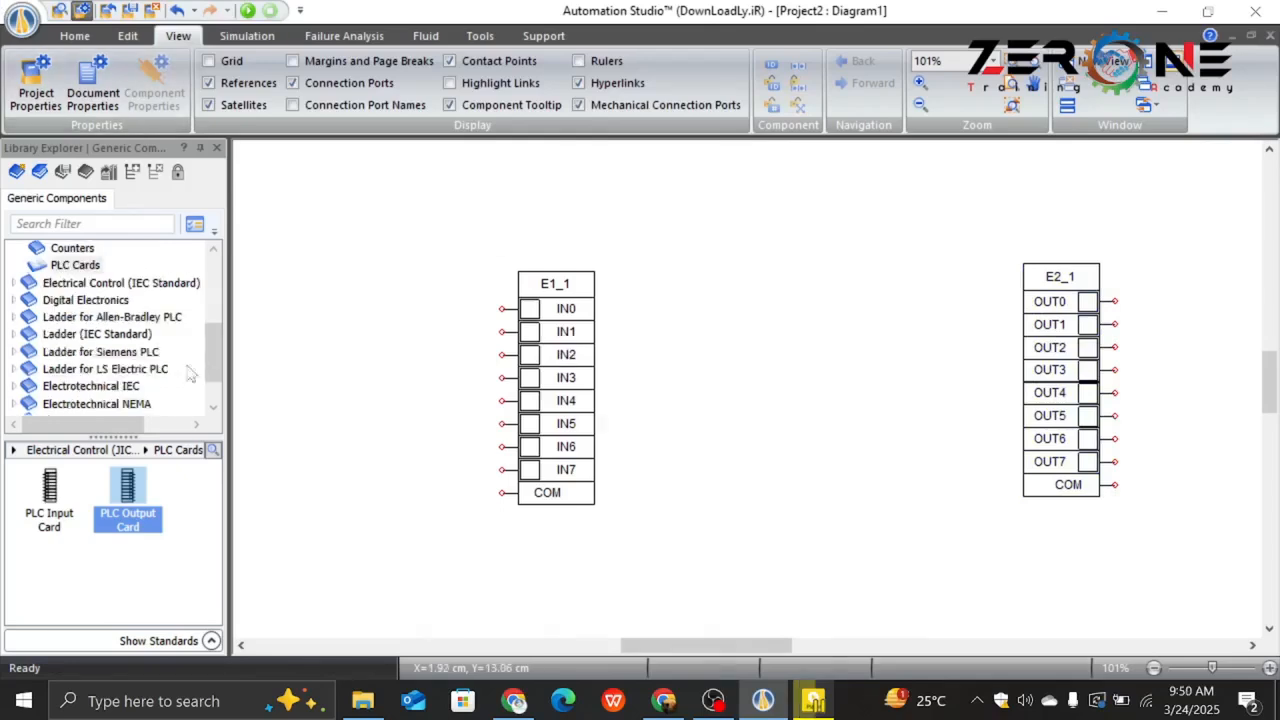
click(145, 334)
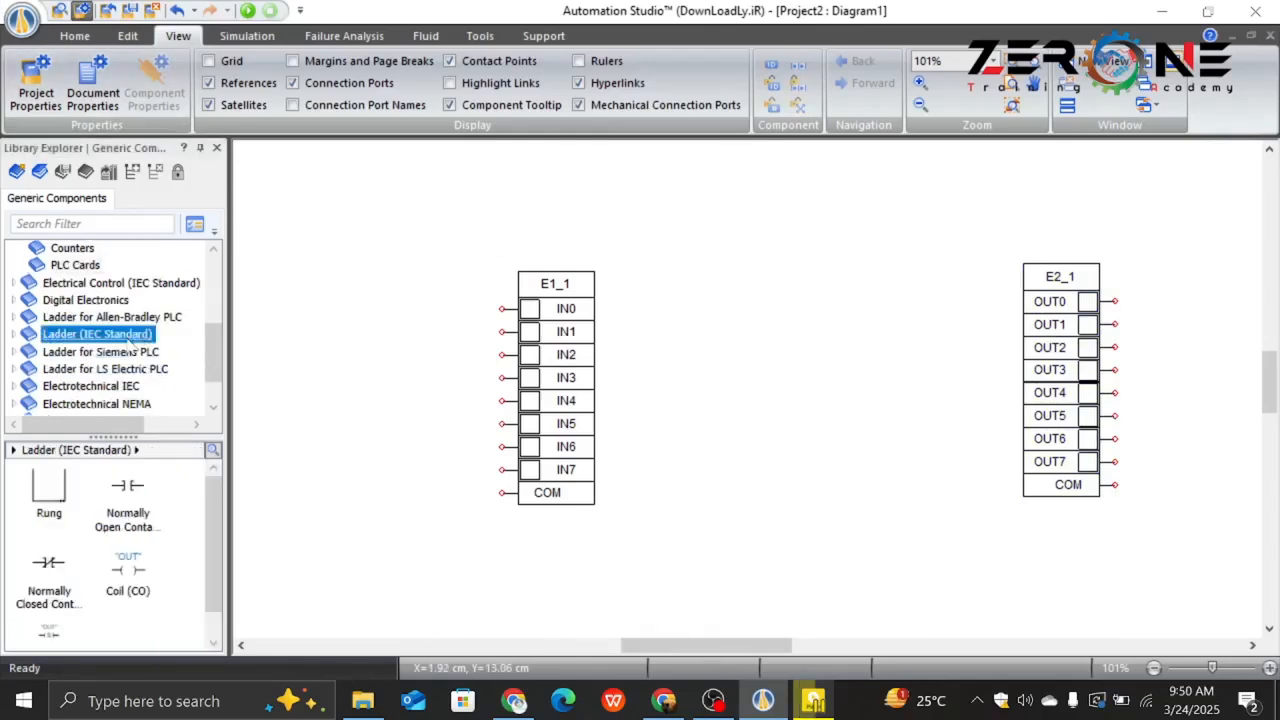
click(48, 495)
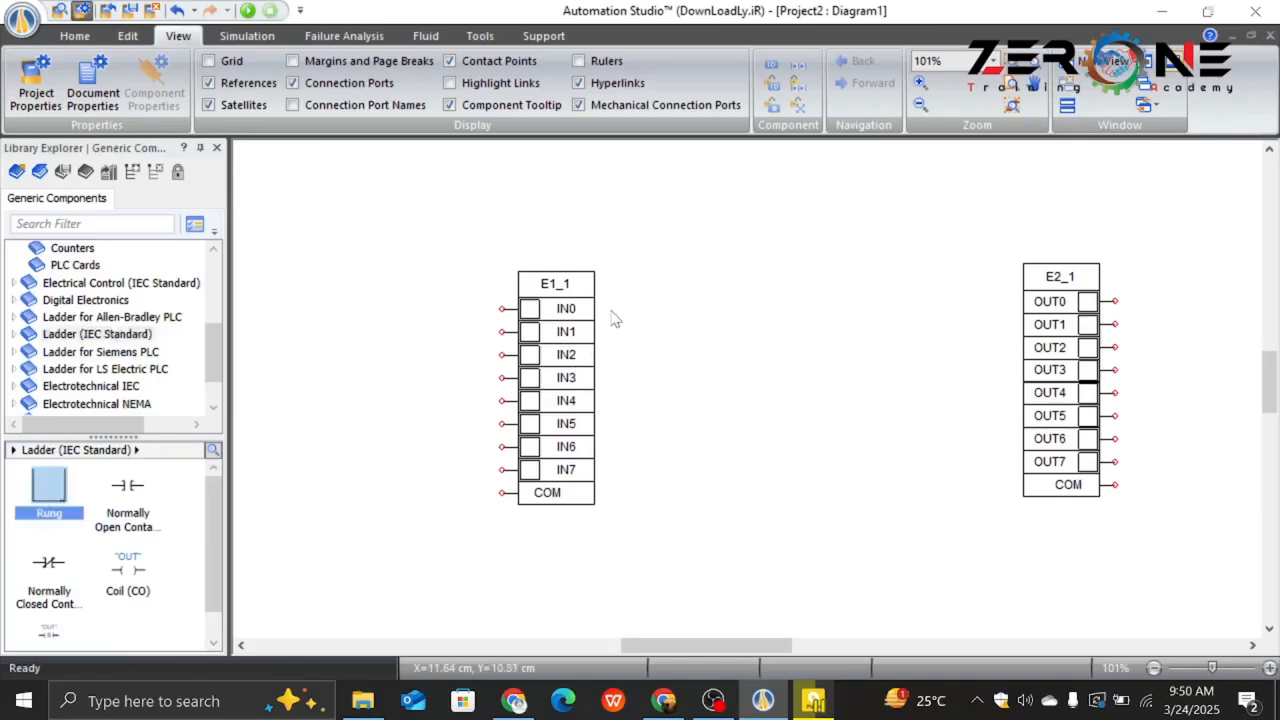
drag(57, 490, 817, 201)
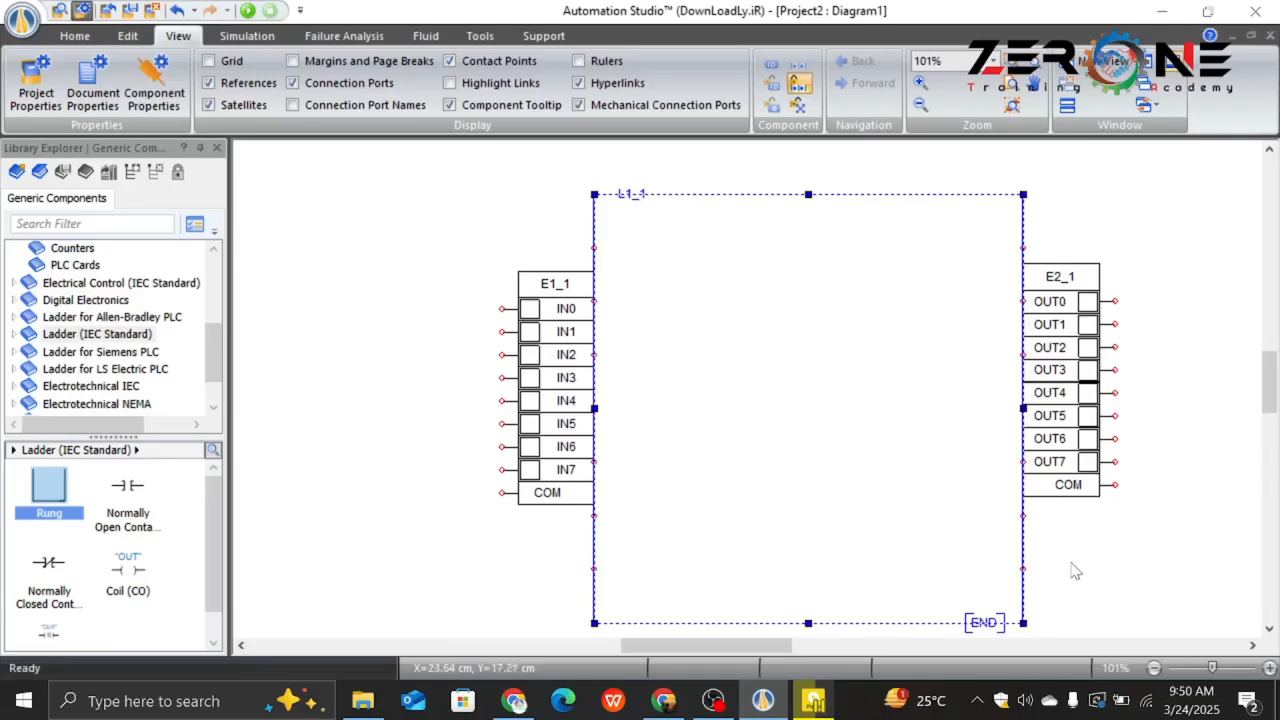
drag(1024, 622, 916, 516)
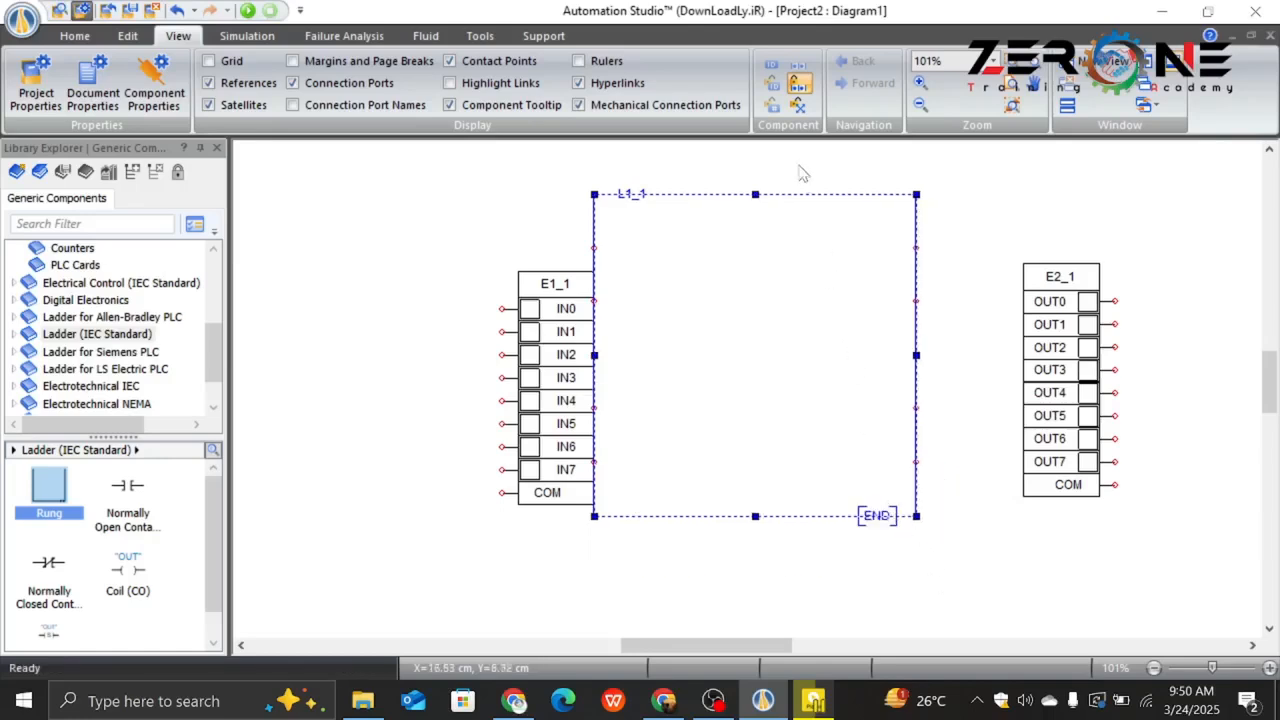
drag(800, 193, 806, 224)
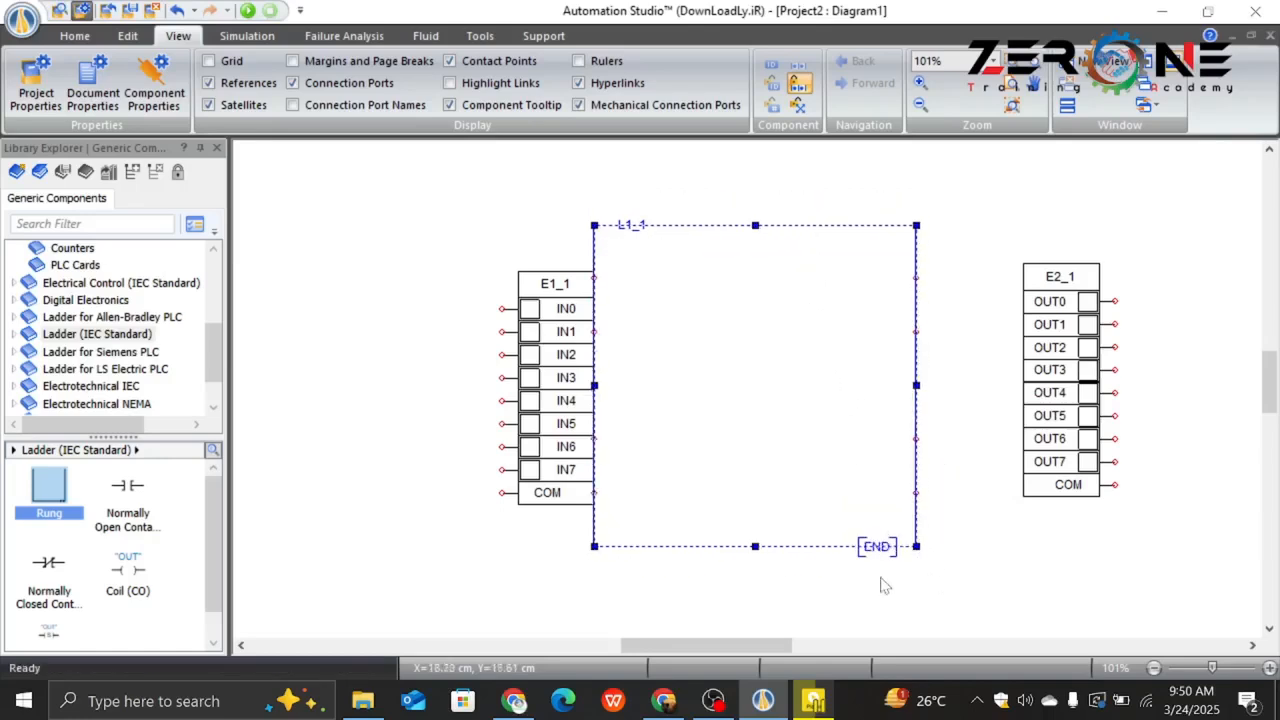
click(978, 524)
Move the PLC output card left so it sits flush against the rung's right rail.
double_click(1052, 278)
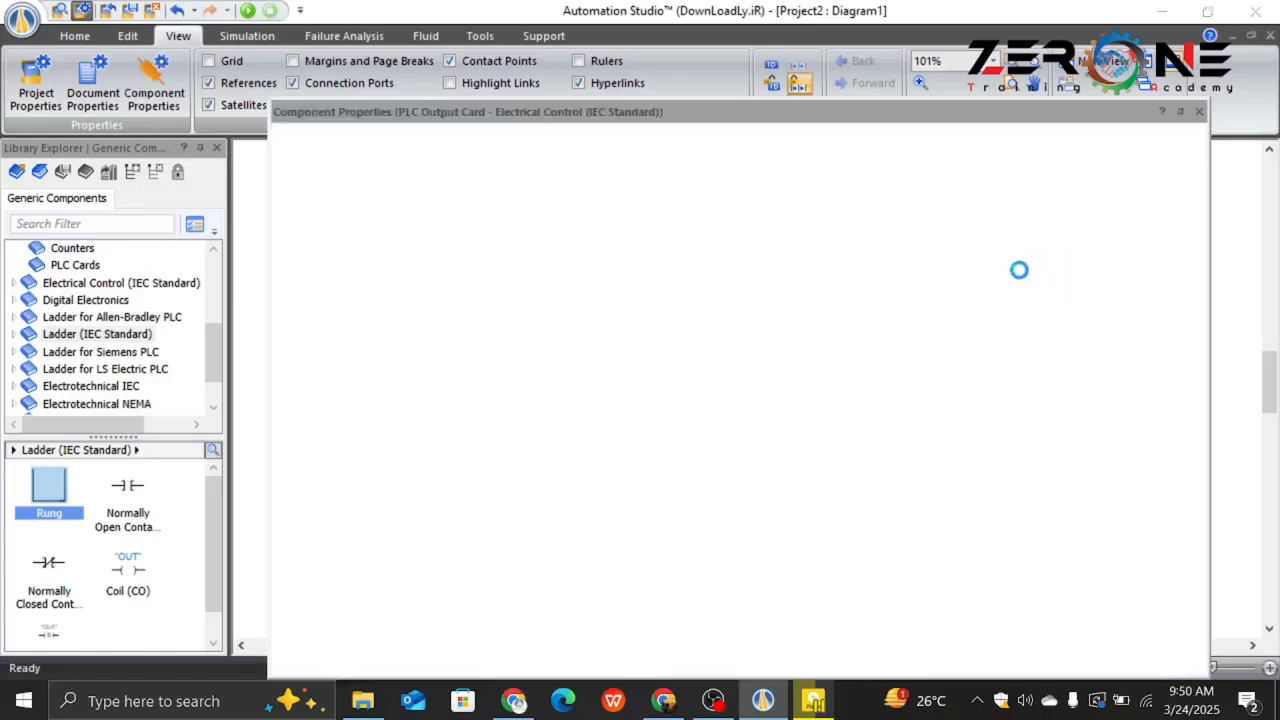
click(1199, 111)
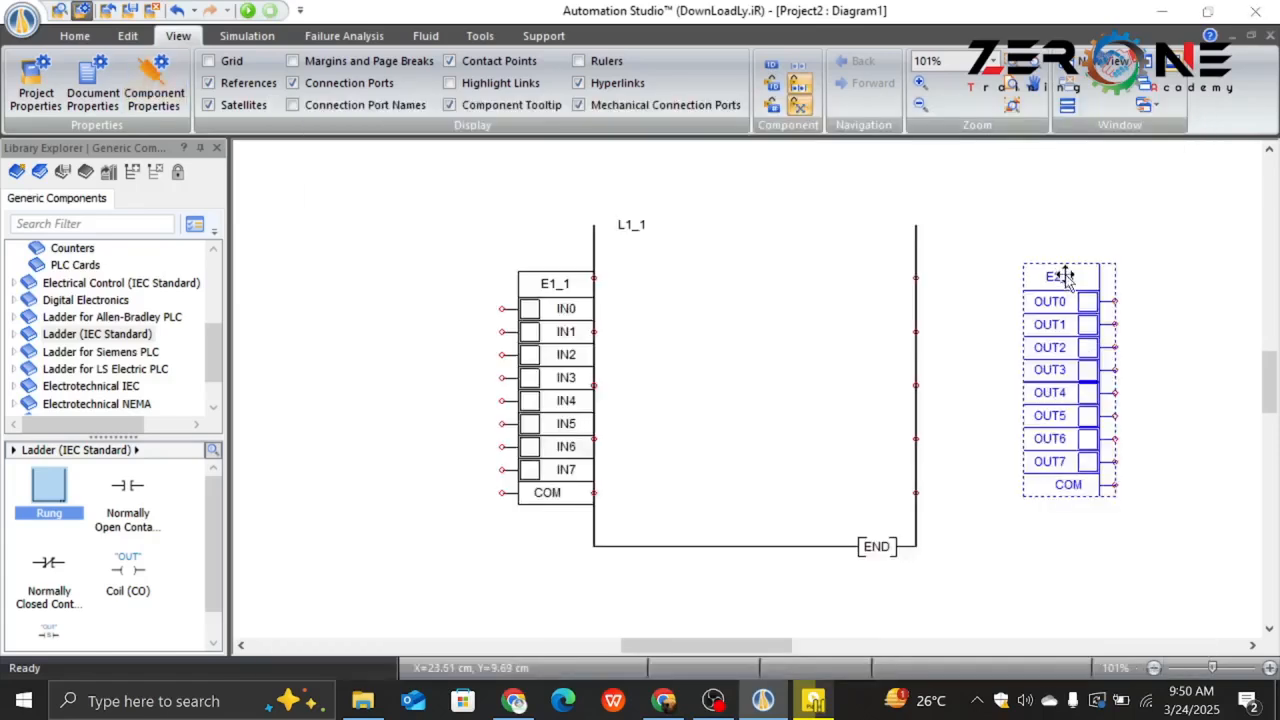
drag(1062, 280, 968, 284)
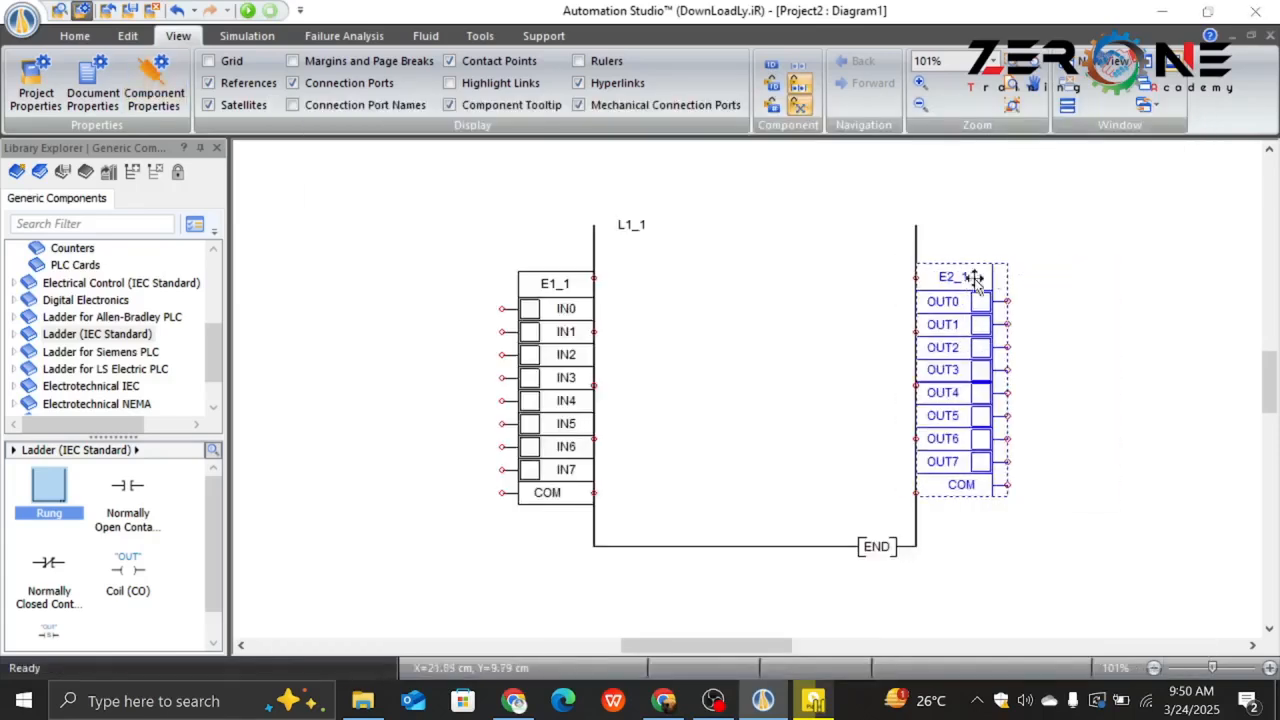
click(1090, 248)
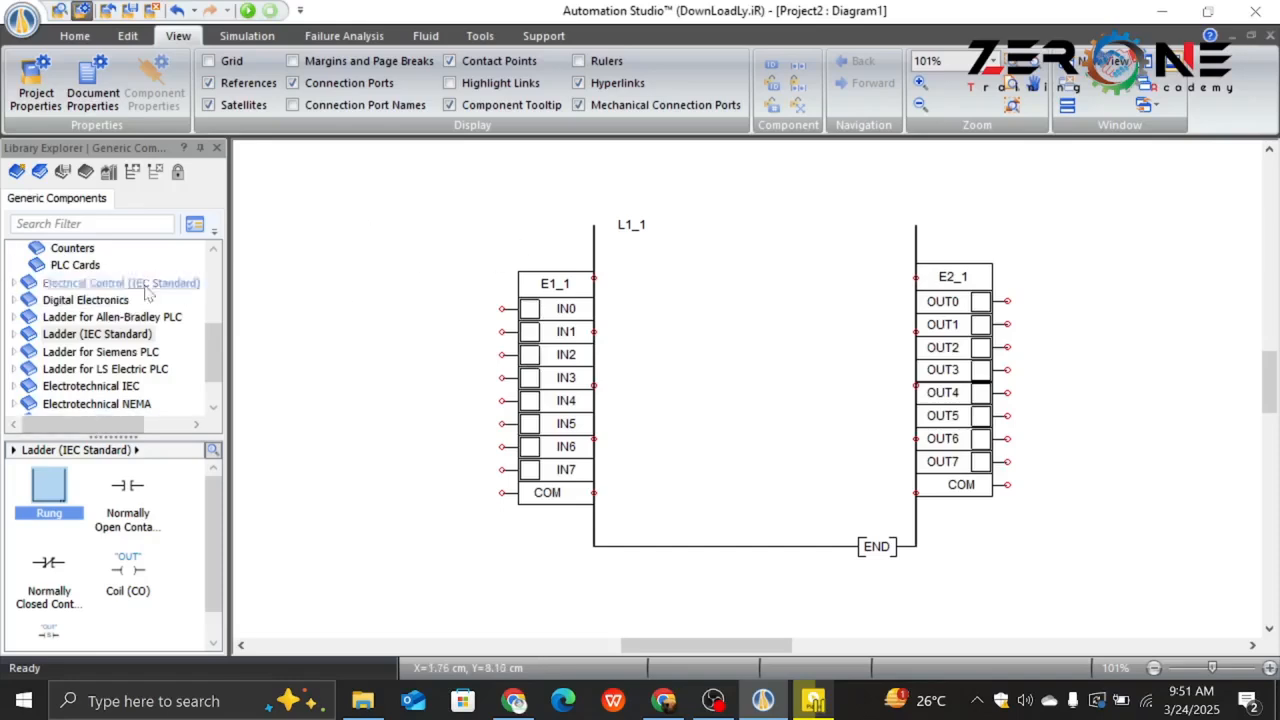
Place a 24-volt power supply and a 0-volt common side by side above and left of the PLC input card.
scroll(113, 372, down, 1)
scroll(140, 330, up, 4)
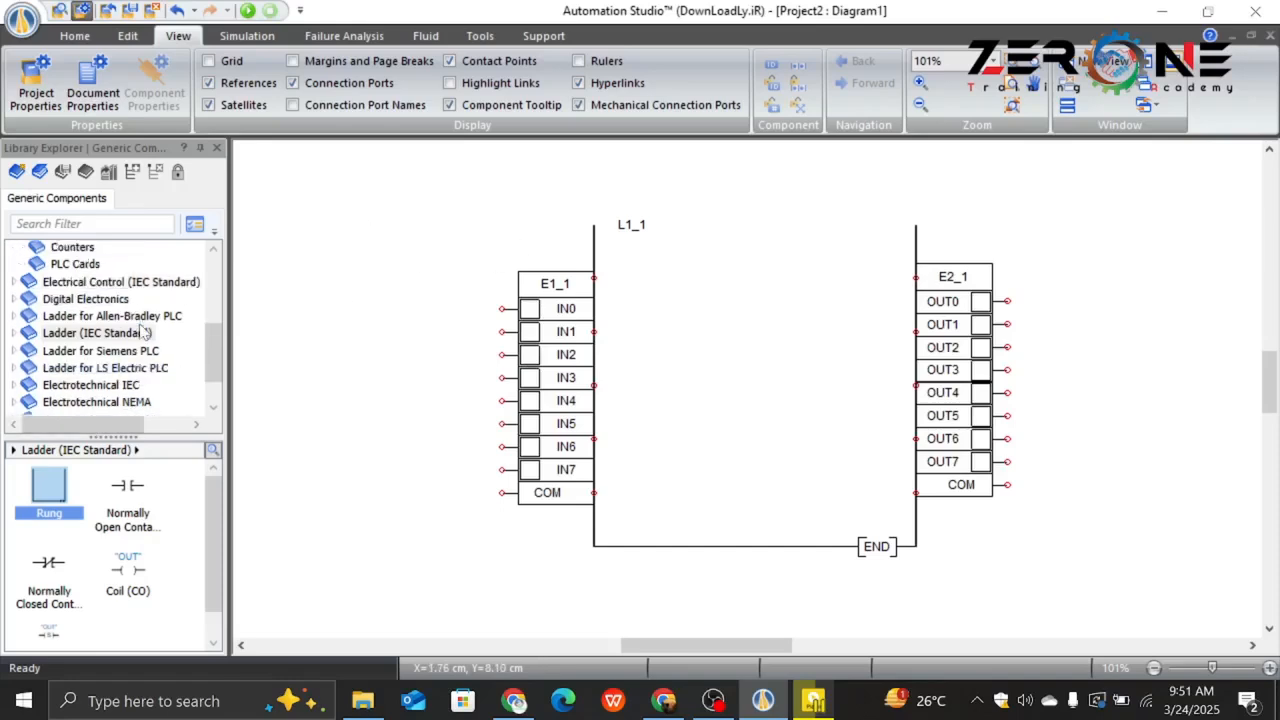
scroll(110, 345, up, 1)
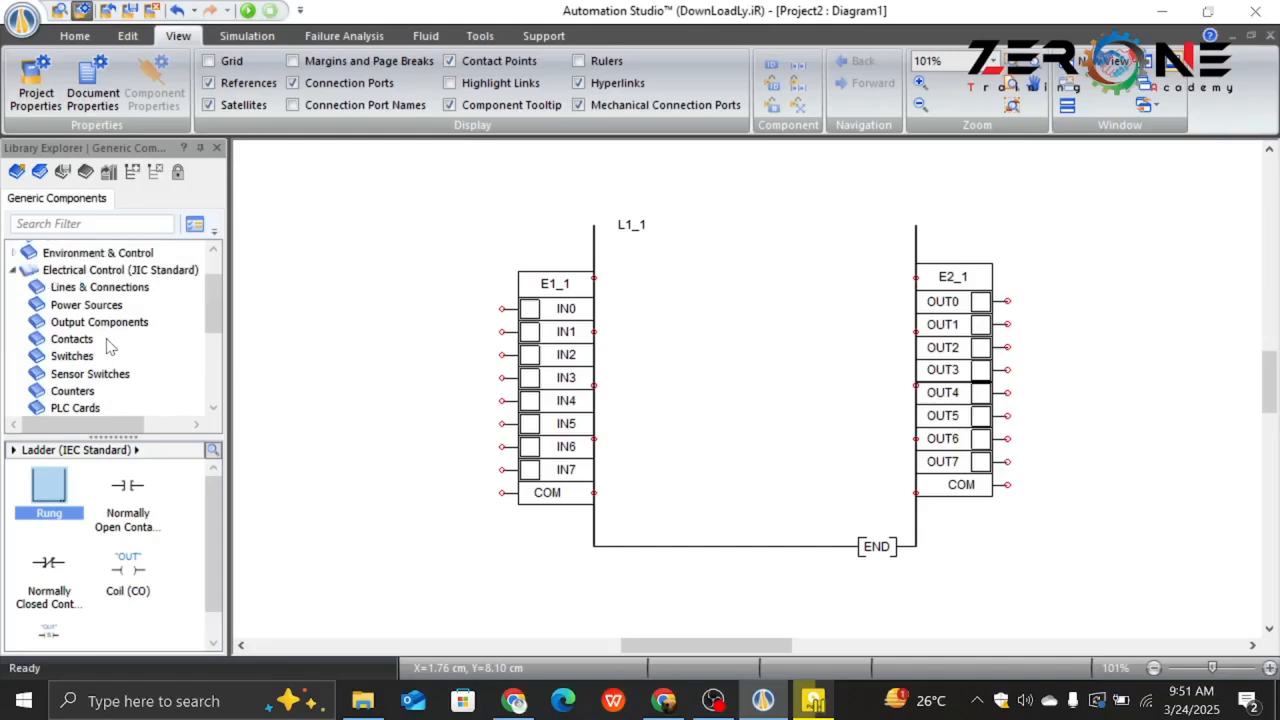
click(87, 305)
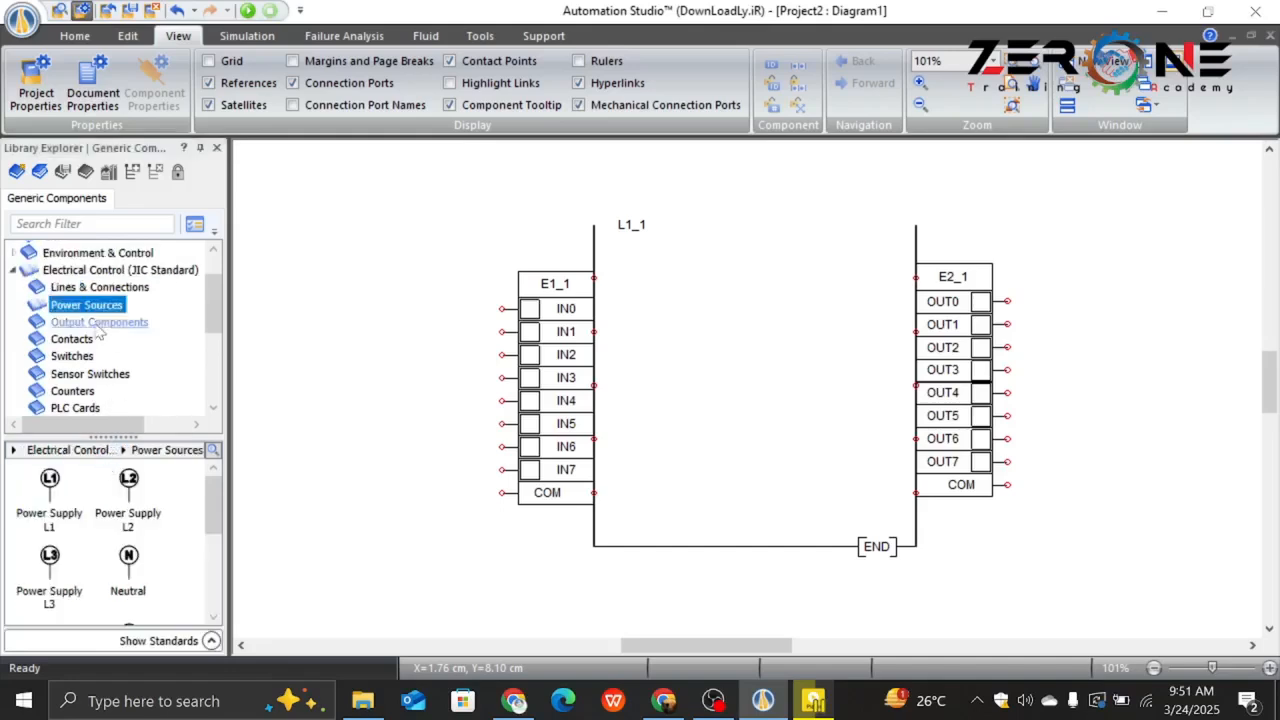
scroll(96, 545, down, 3)
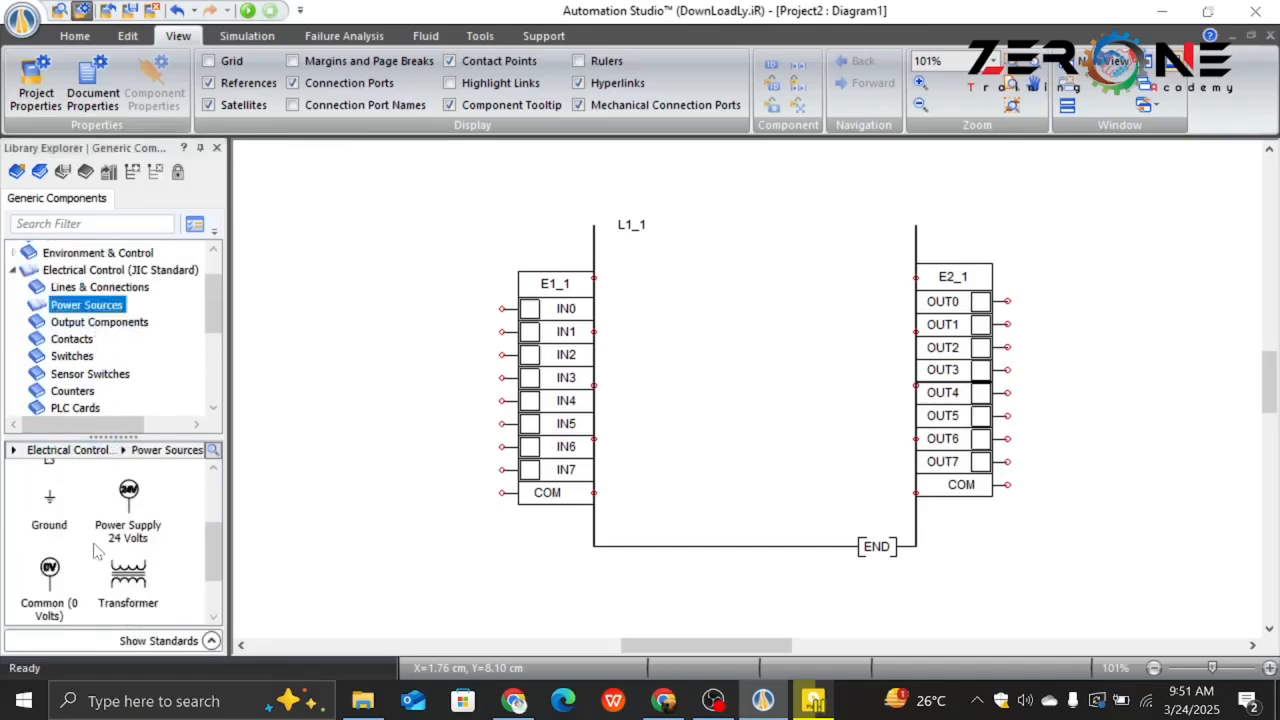
drag(140, 510, 425, 210)
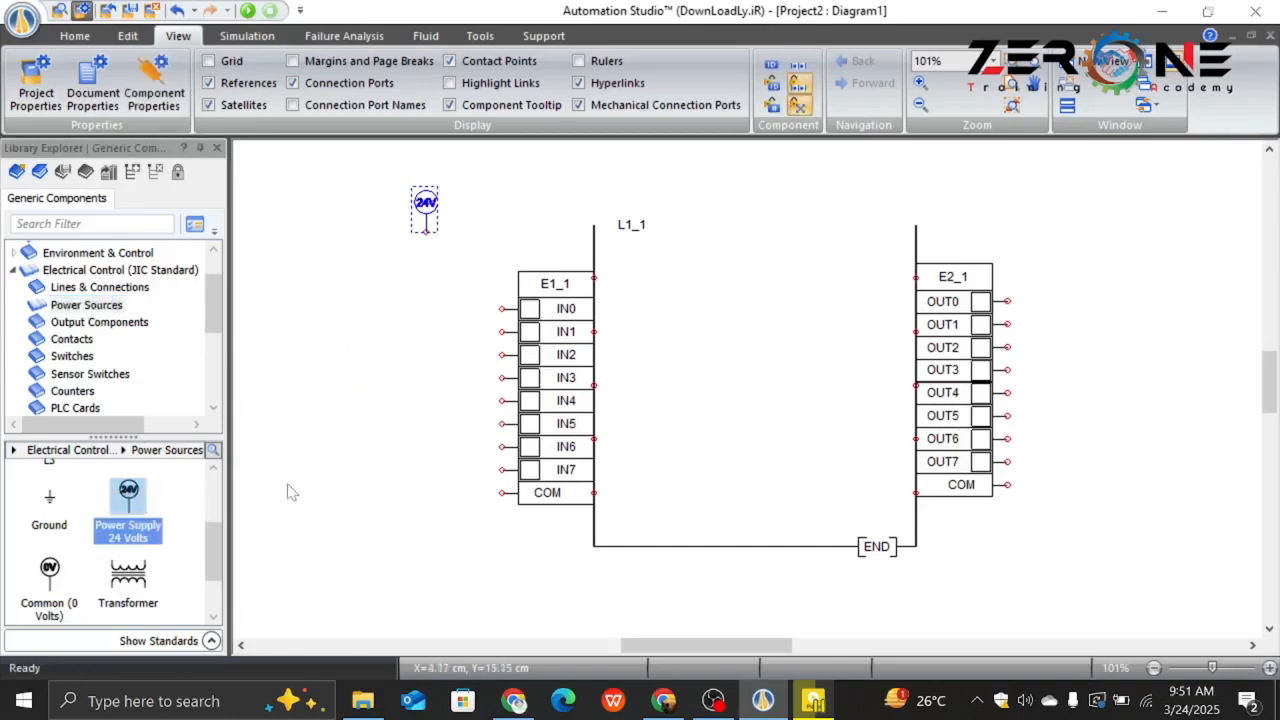
drag(50, 572, 357, 206)
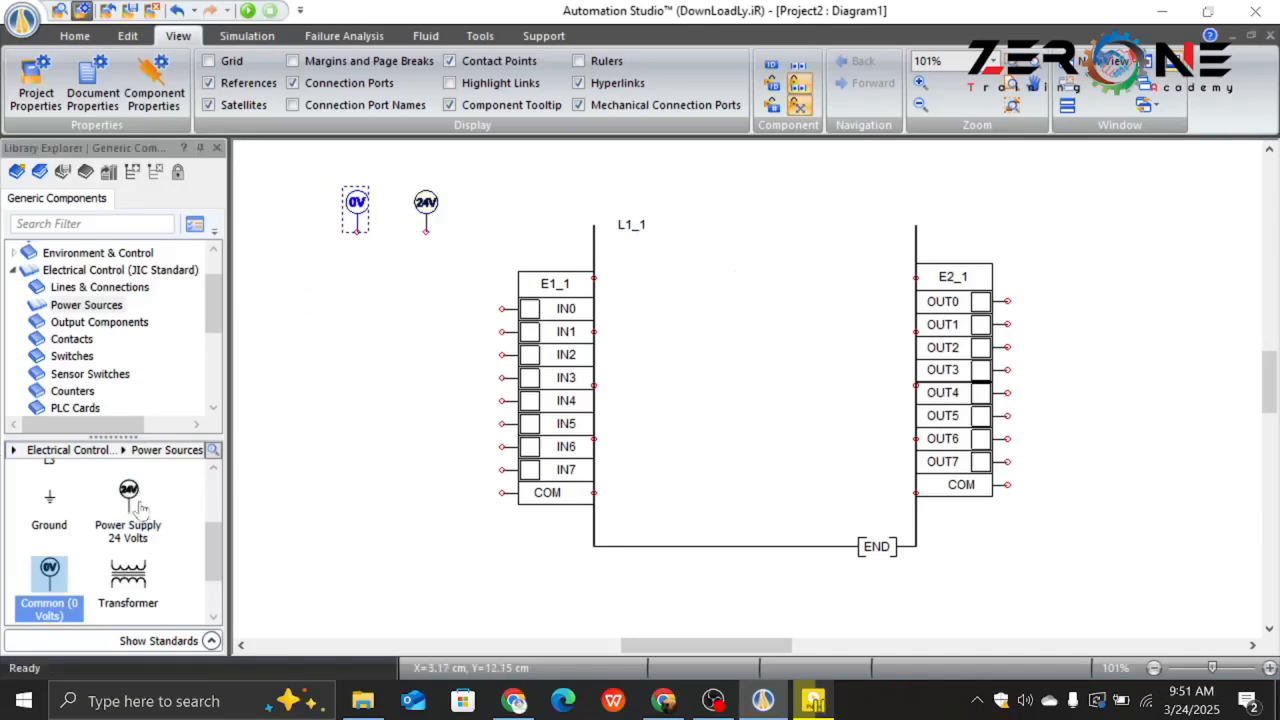
Place a second 24-volt power supply and 0-volt common above and right of the PLC output card.
drag(140, 508, 1056, 199)
drag(52, 588, 1141, 203)
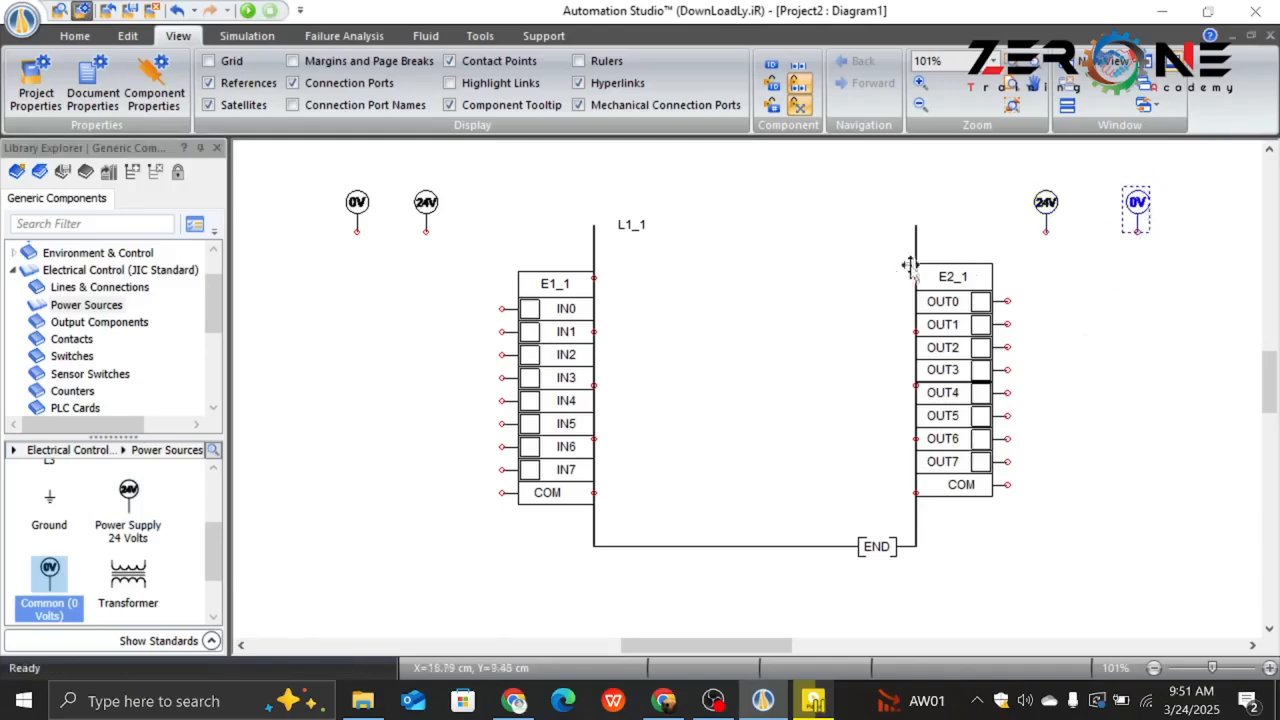
click(828, 198)
Place a normally closed push-button beside input IN0 and give it the alias Stop_PB.
drag(721, 645, 690, 652)
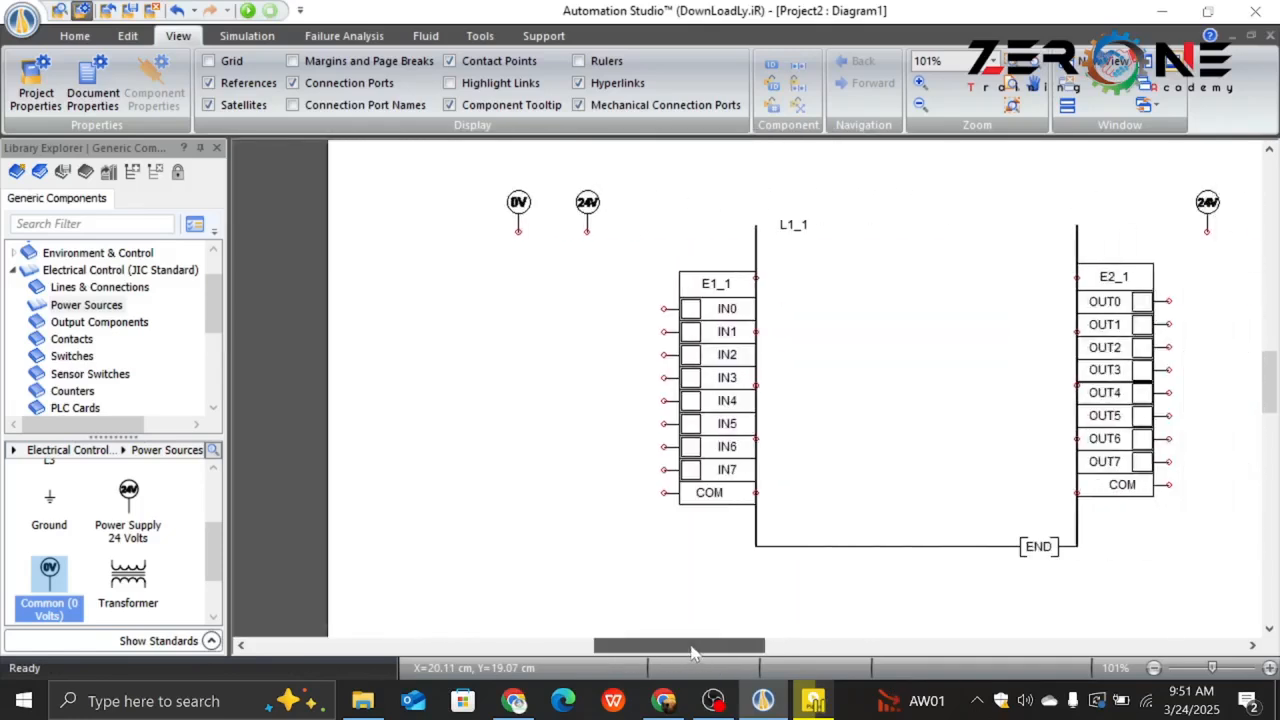
click(73, 358)
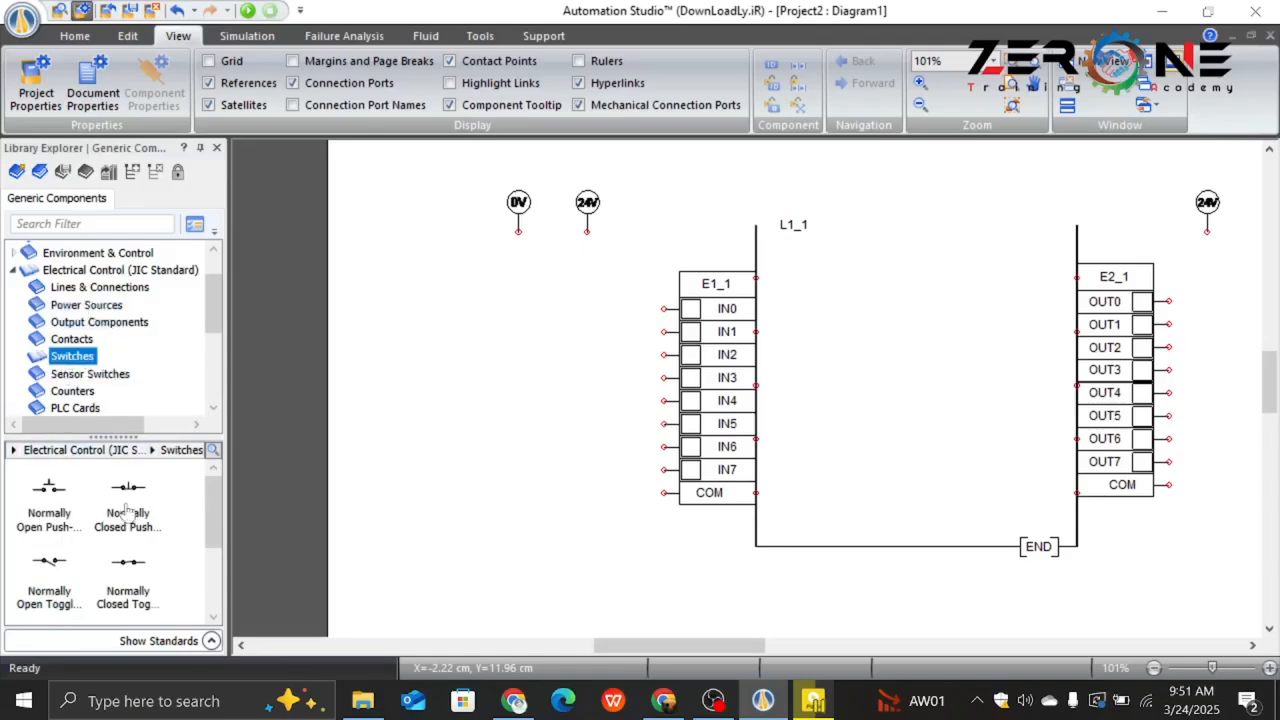
drag(118, 510, 625, 315)
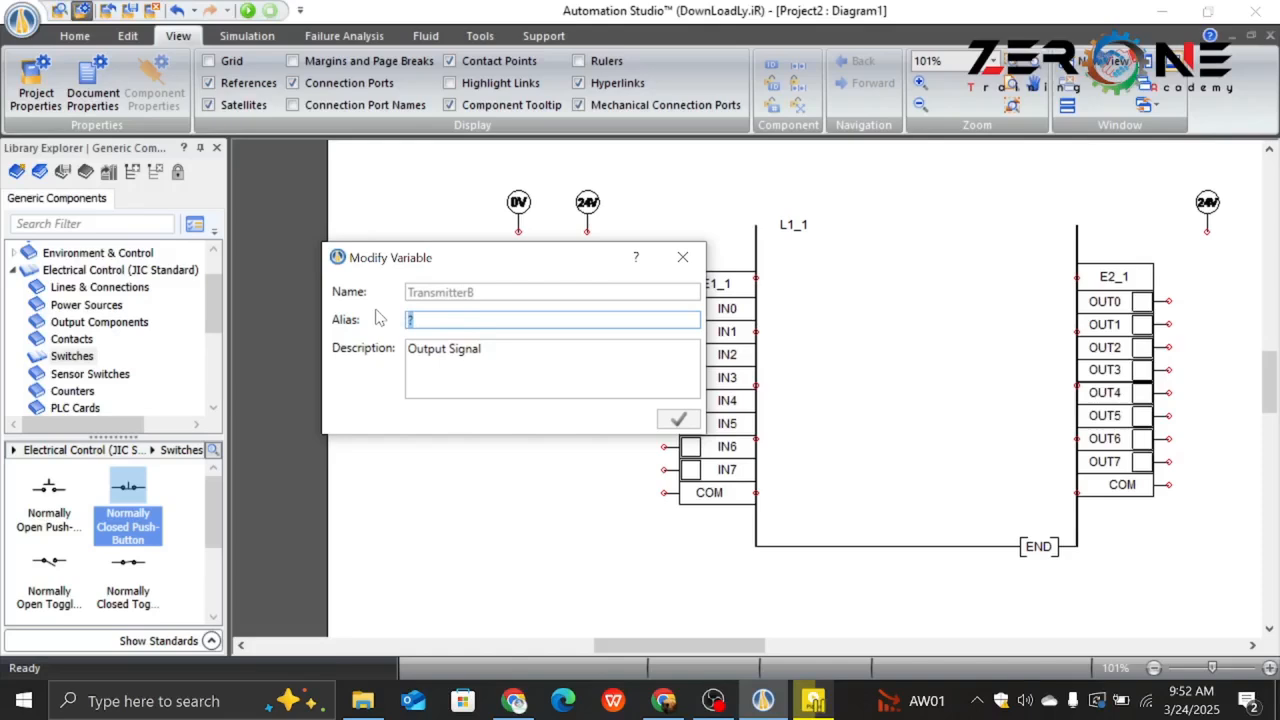
key(BackSpace)
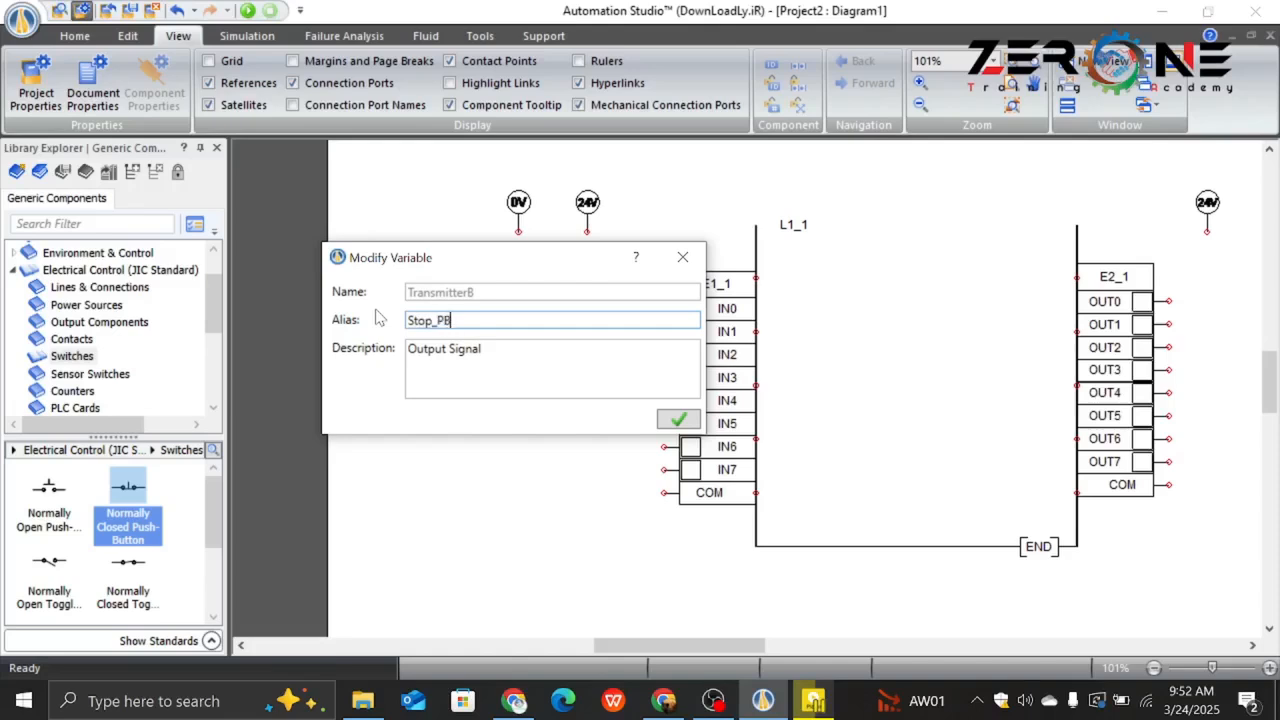
click(676, 420)
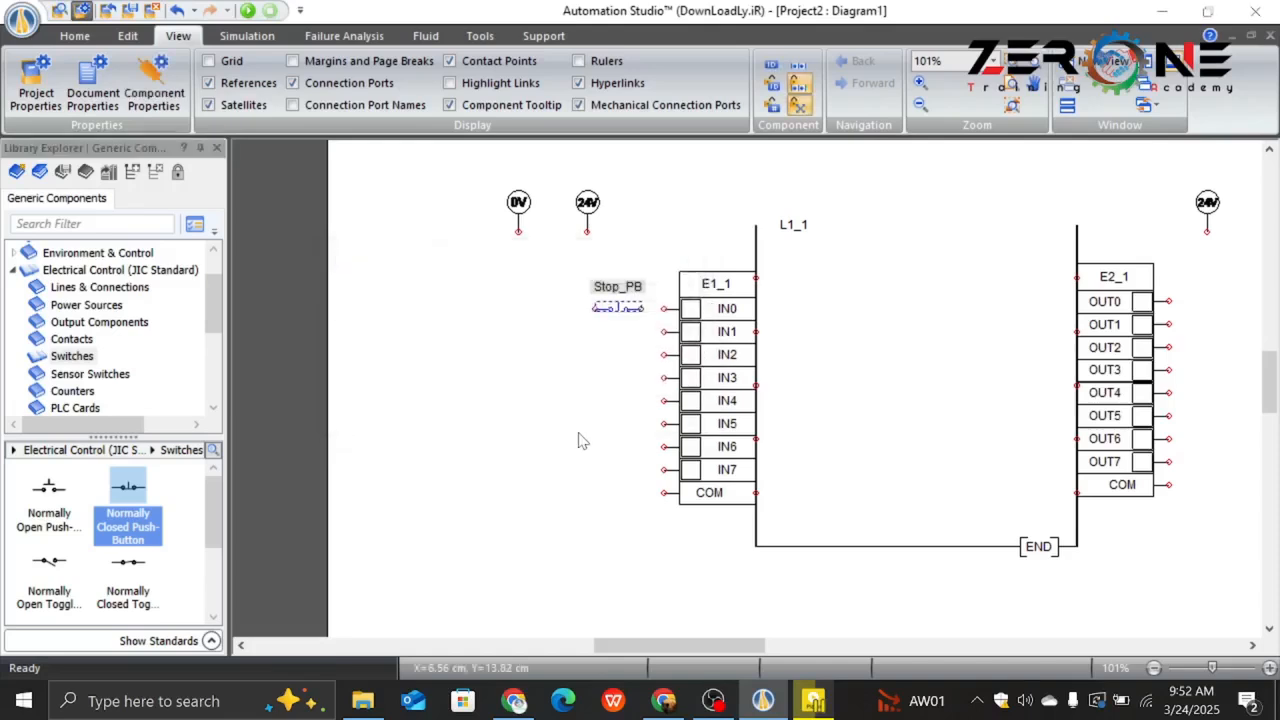
Place a normally open push-button beside input IN1 and give it the alias Start_PB.
drag(50, 505, 625, 338)
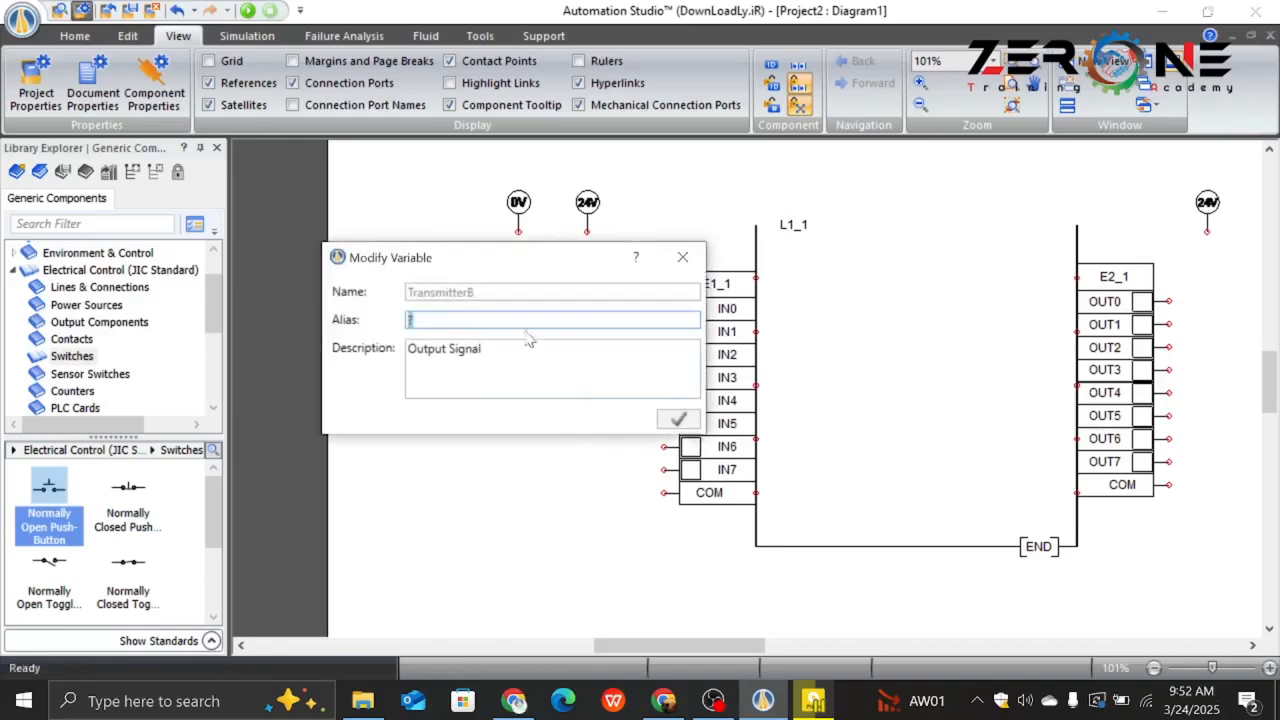
text(Start_PB)
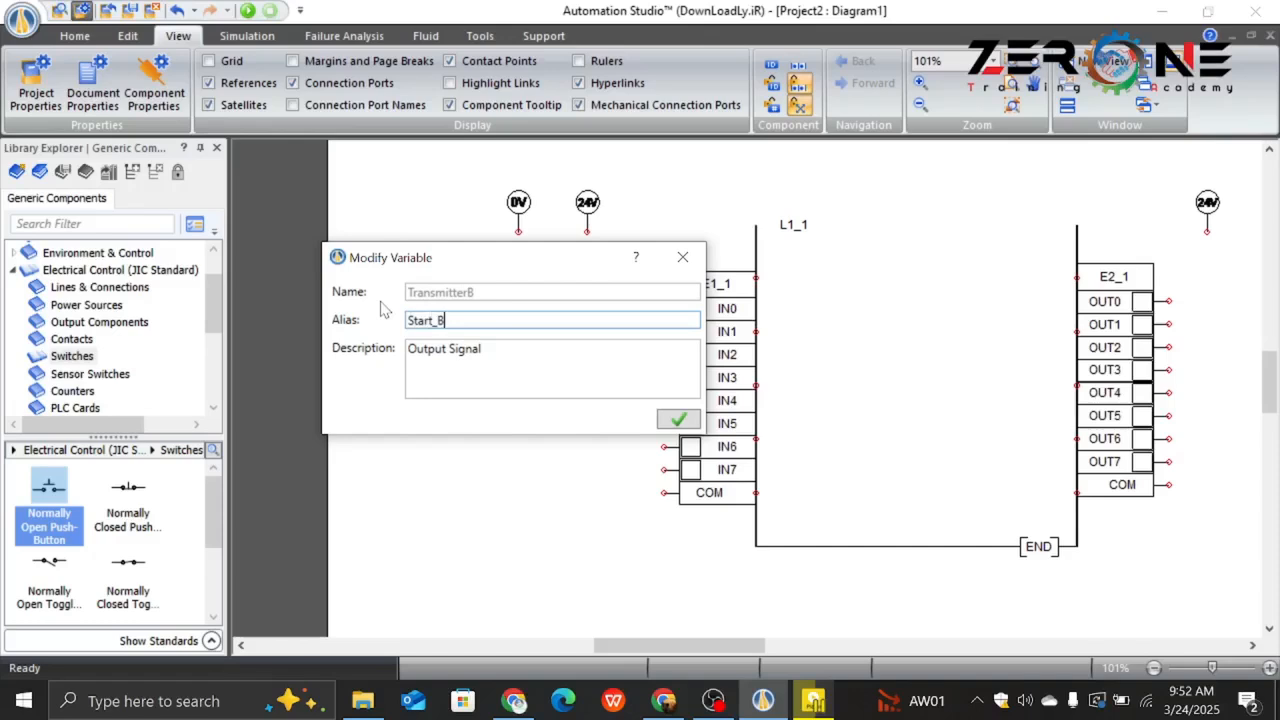
click(679, 420)
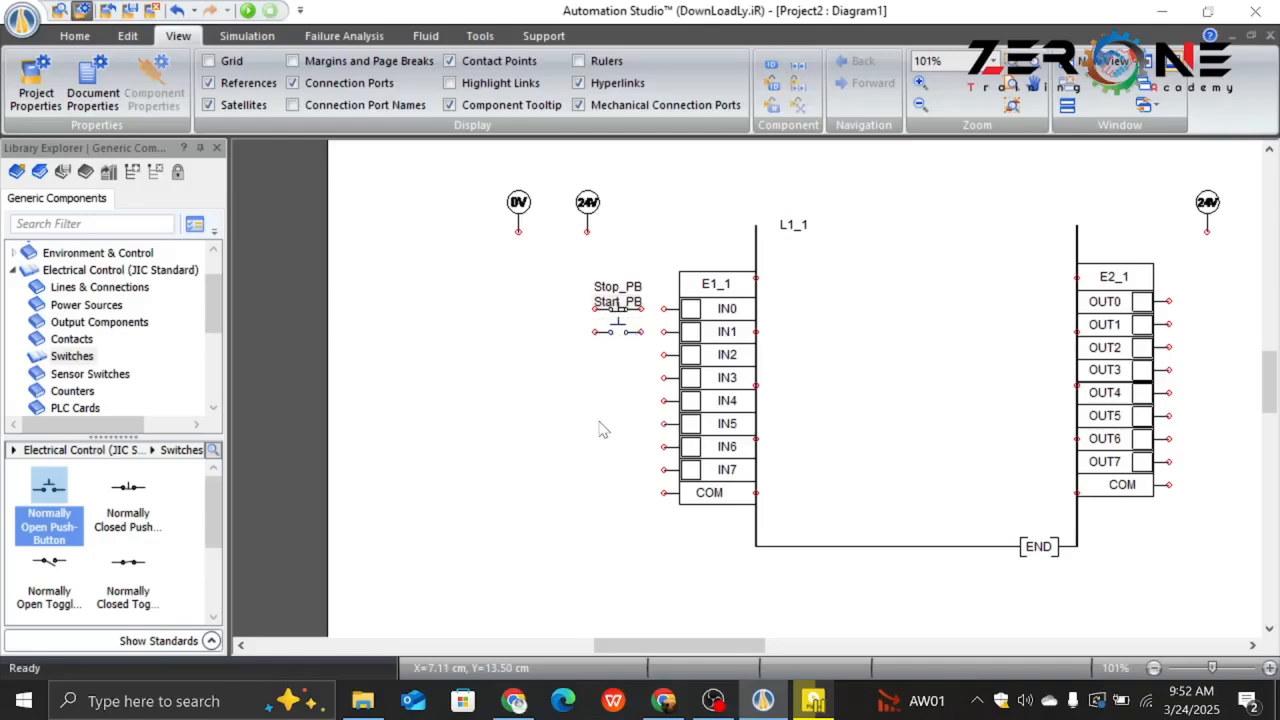
Move the Start_PB label directly below its push-button so it clears the Stop_PB symbol.
click(619, 302)
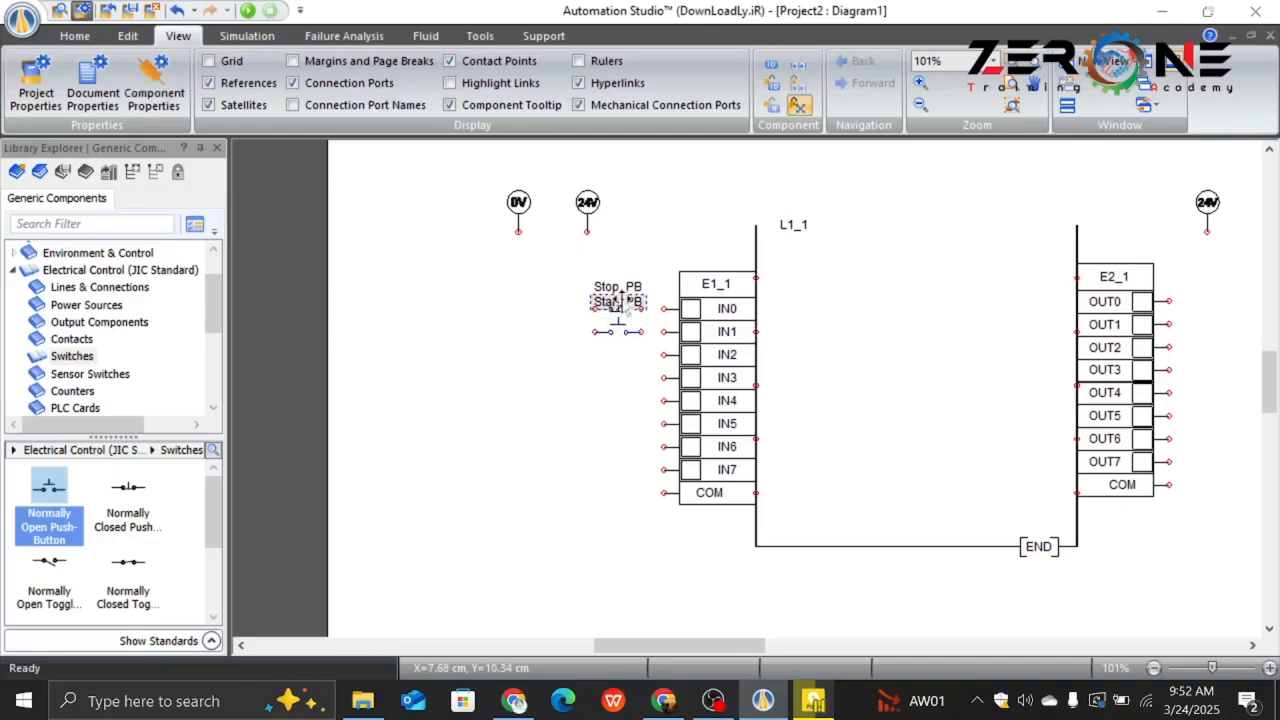
drag(622, 305, 622, 358)
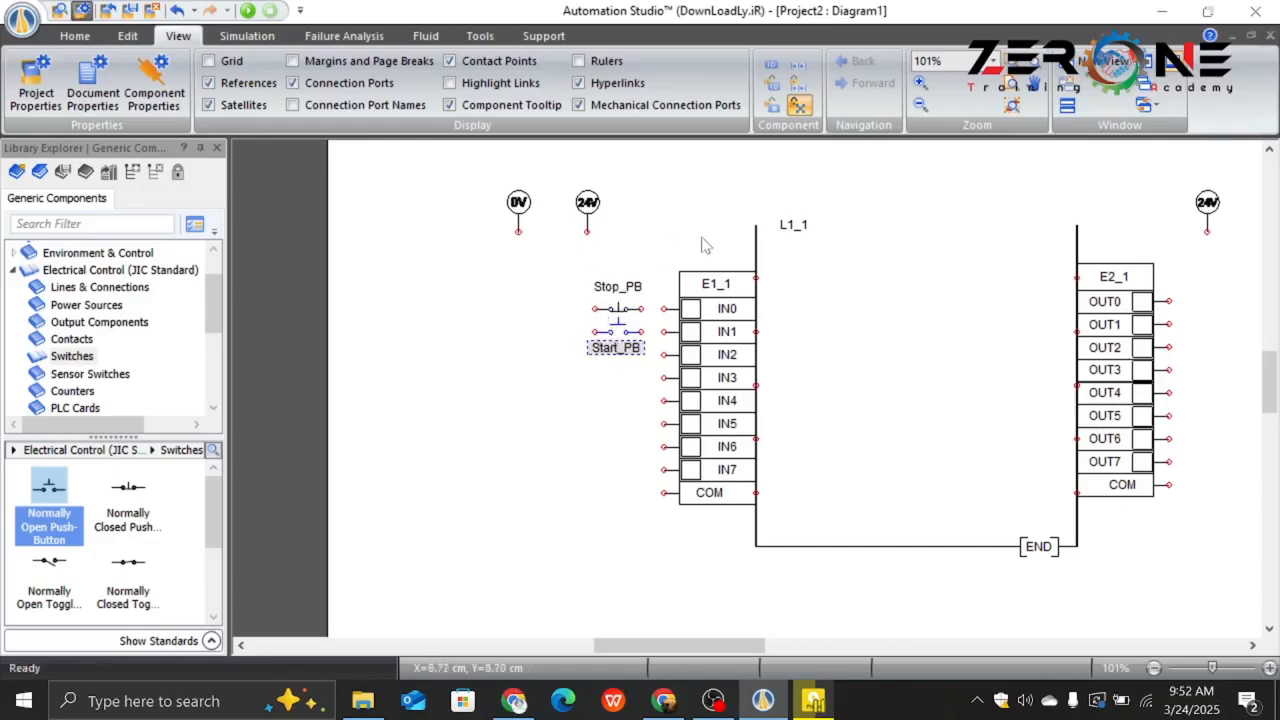
click(663, 228)
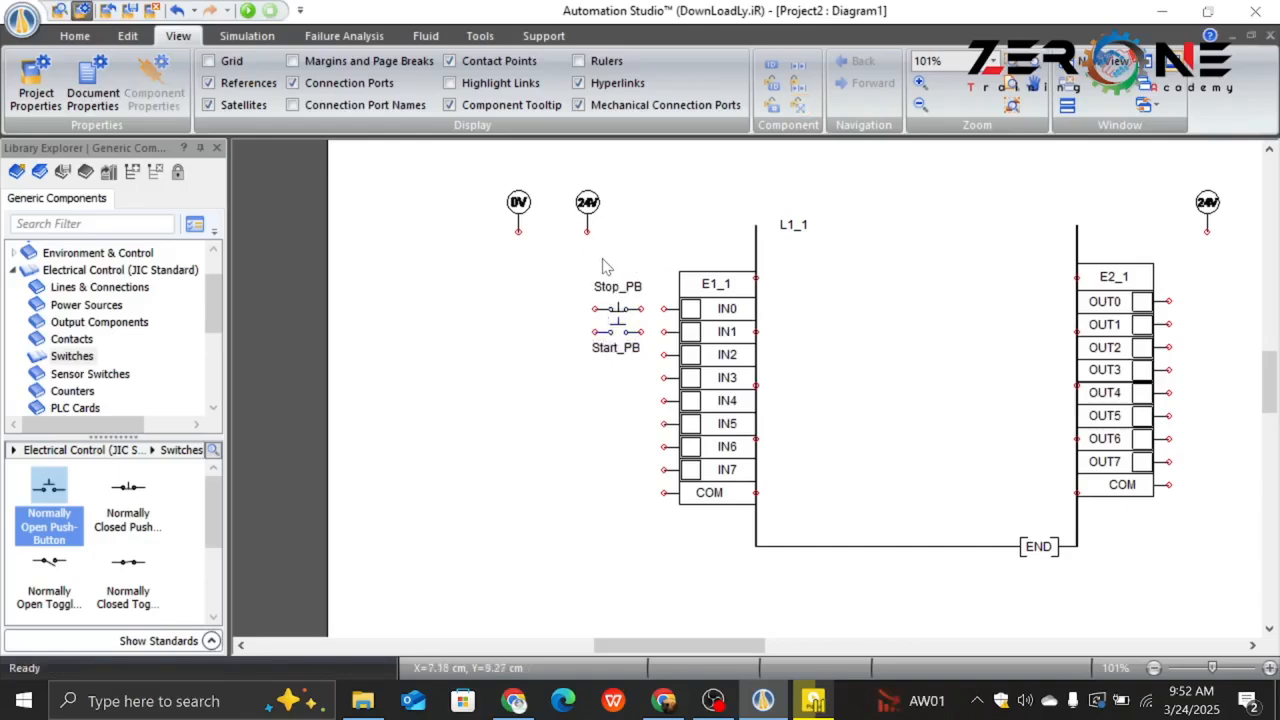
Shift the input-side 24-volt supply slightly left and wire it to Stop_PB and Start_PB through a shared junction.
mouse_move(587, 203)
mouse_down()
mouse_move(571, 214)
mouse_move(572, 286)
mouse_move(595, 309)
mouse_move(576, 331)
mouse_move(572, 307)
mouse_up()
click(648, 240)
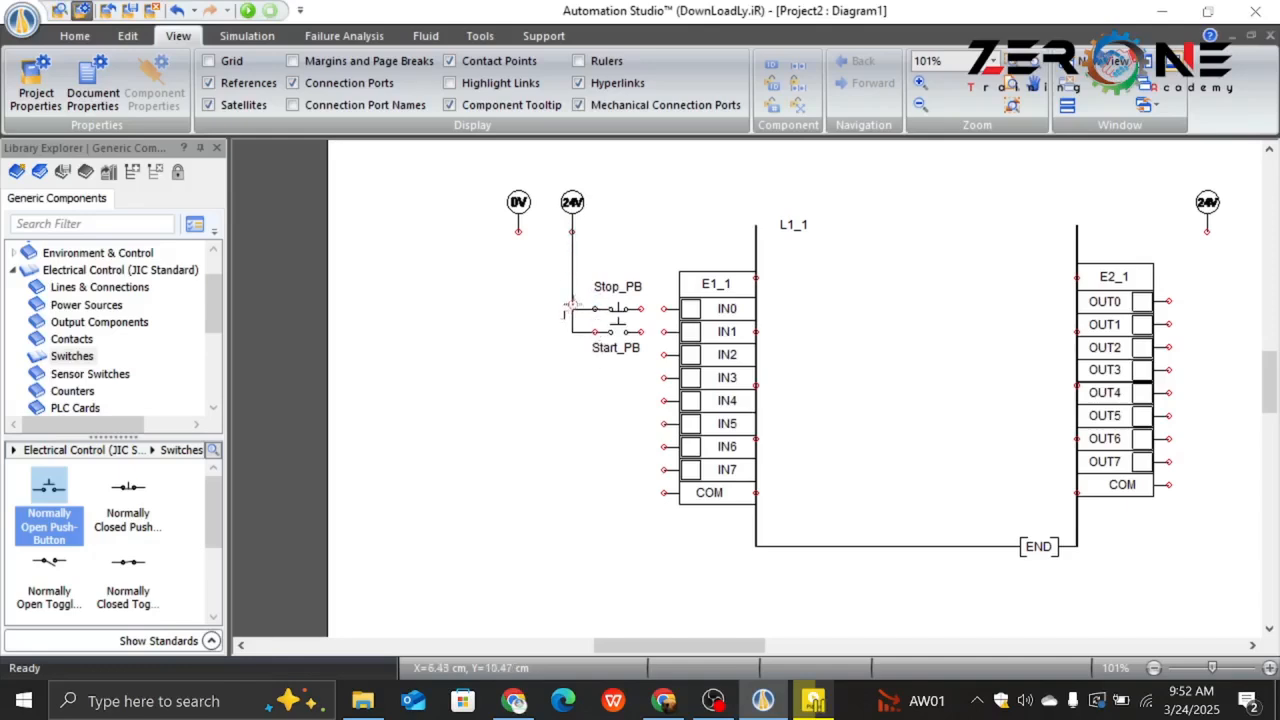
scroll(574, 306, up, 2)
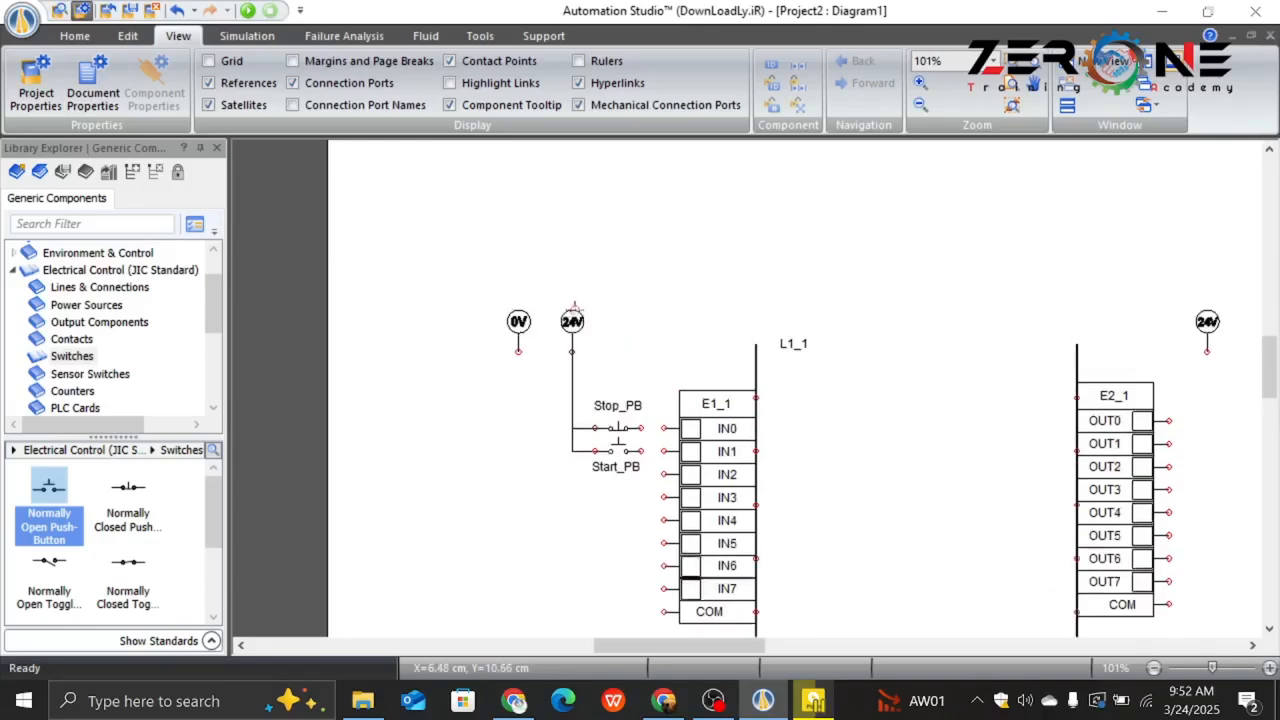
scroll(574, 306, down, 1)
ctrl+scroll(571, 385, up, 4)
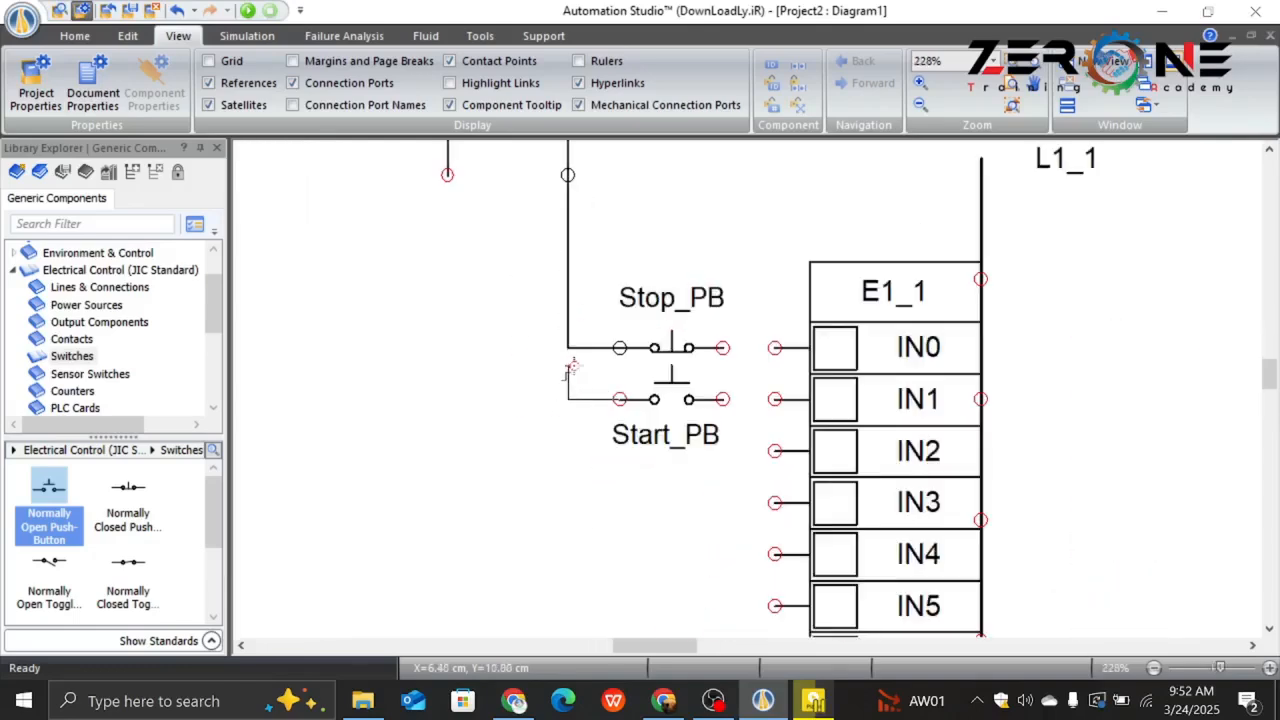
click(568, 347)
scroll(563, 394, down, 3)
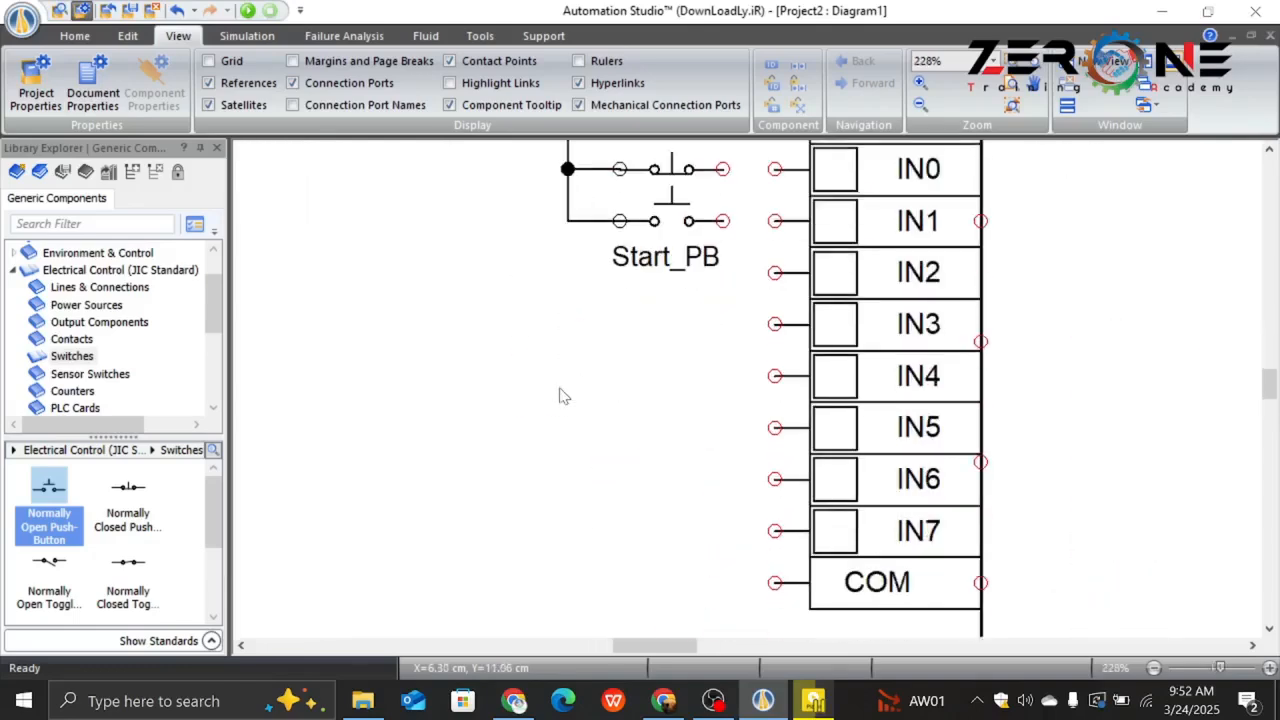
Wire the input-side 0-volt common to the input card's COM terminal.
scroll(563, 394, up, 4)
ctrl+scroll(561, 395, down, 4)
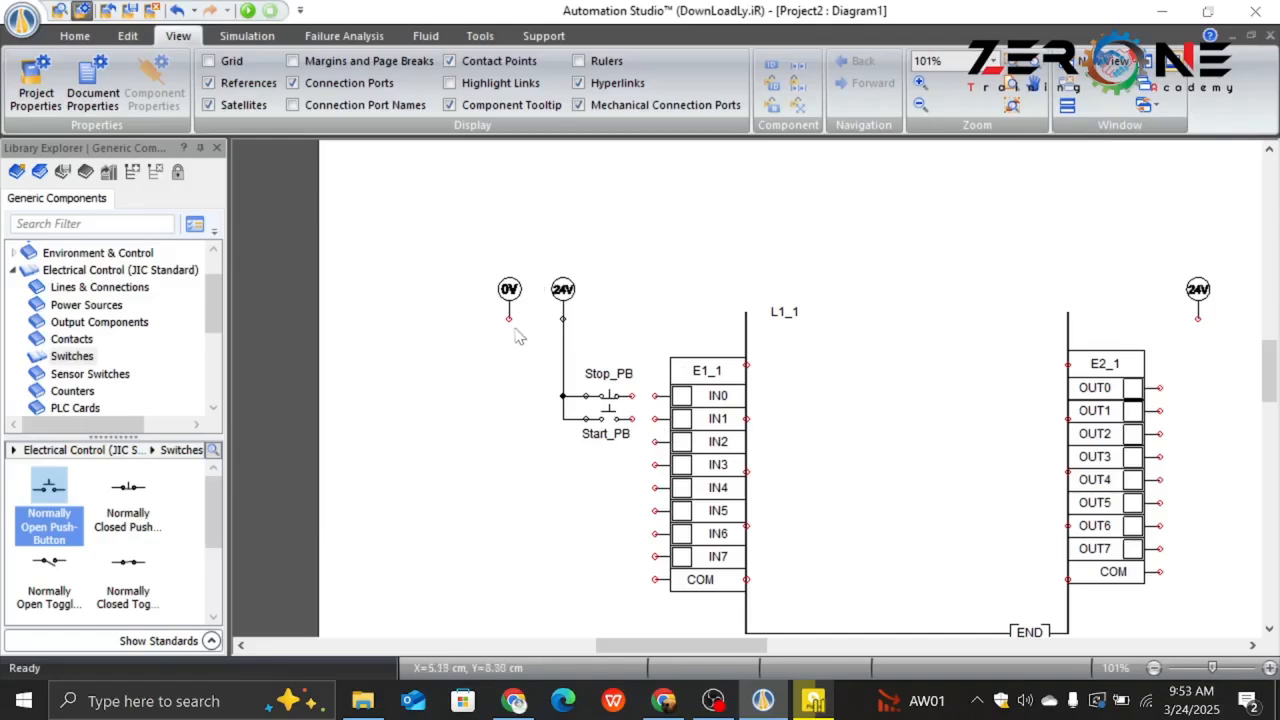
drag(509, 318, 645, 592)
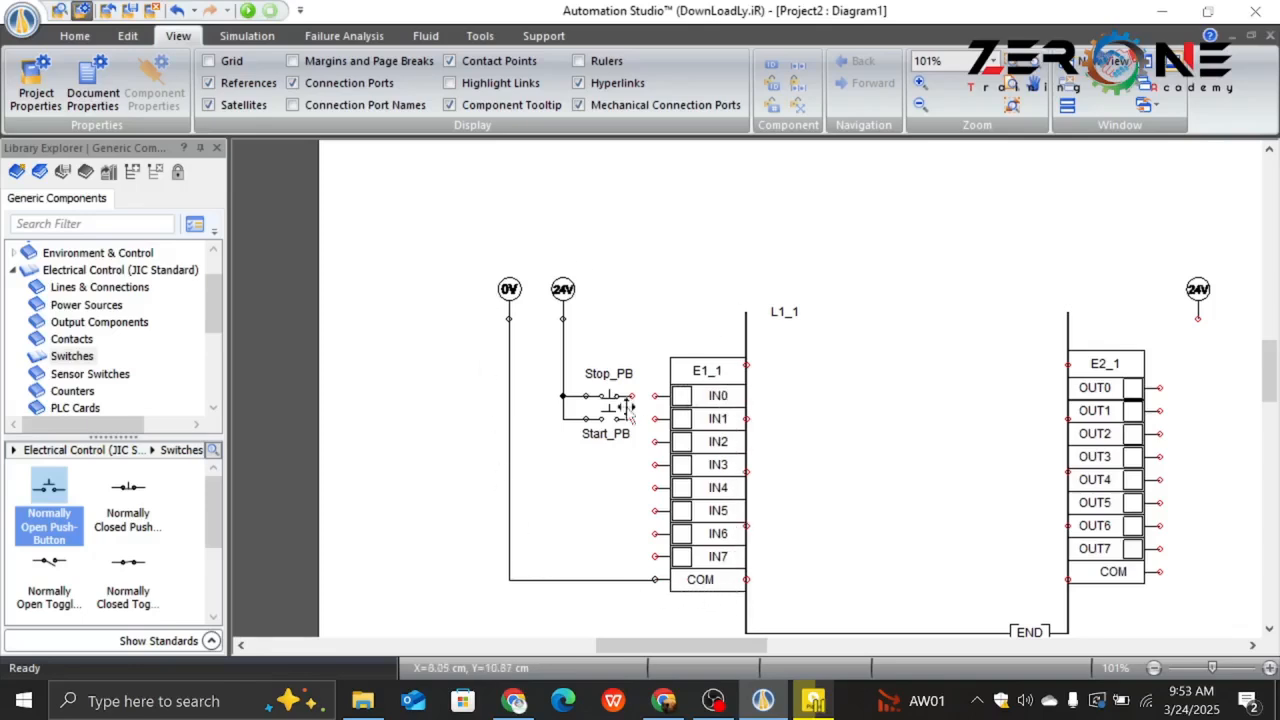
Connect Stop_PB to input IN0 and Start_PB to input IN1.
ctrl+scroll(630, 405, up, 3)
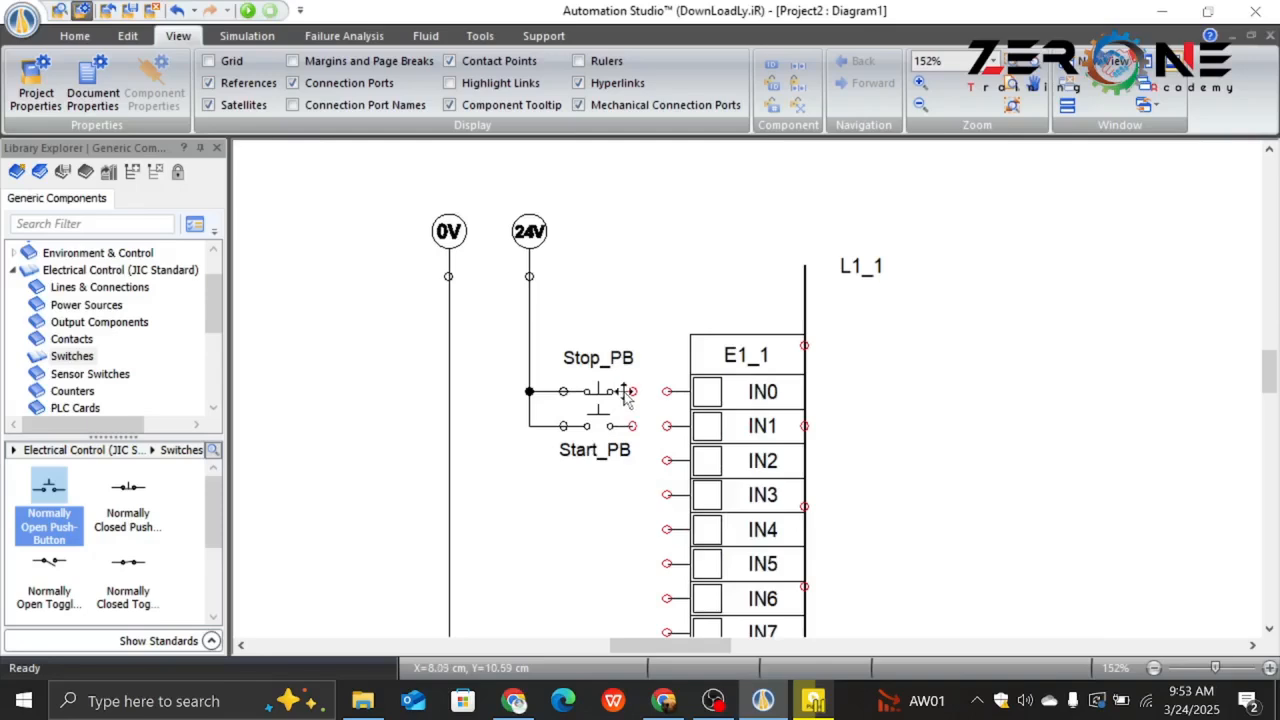
click(664, 390)
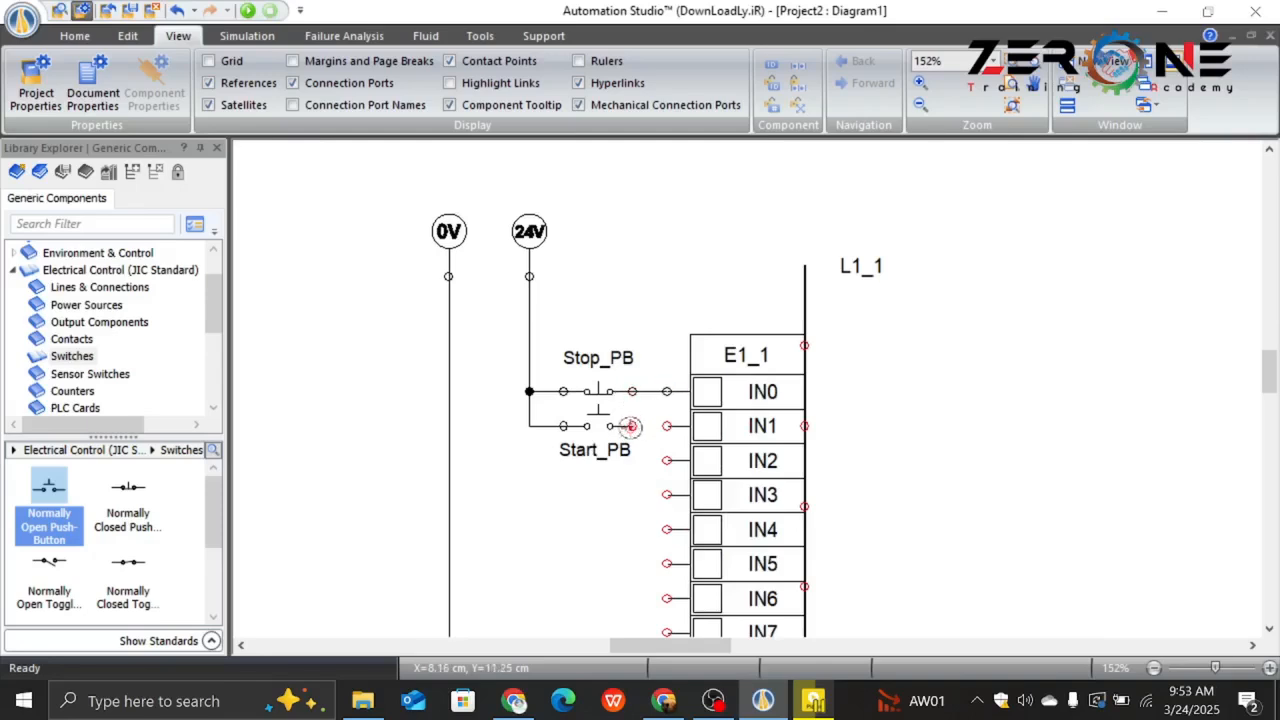
click(632, 426)
click(668, 426)
scroll(660, 423, down, 3)
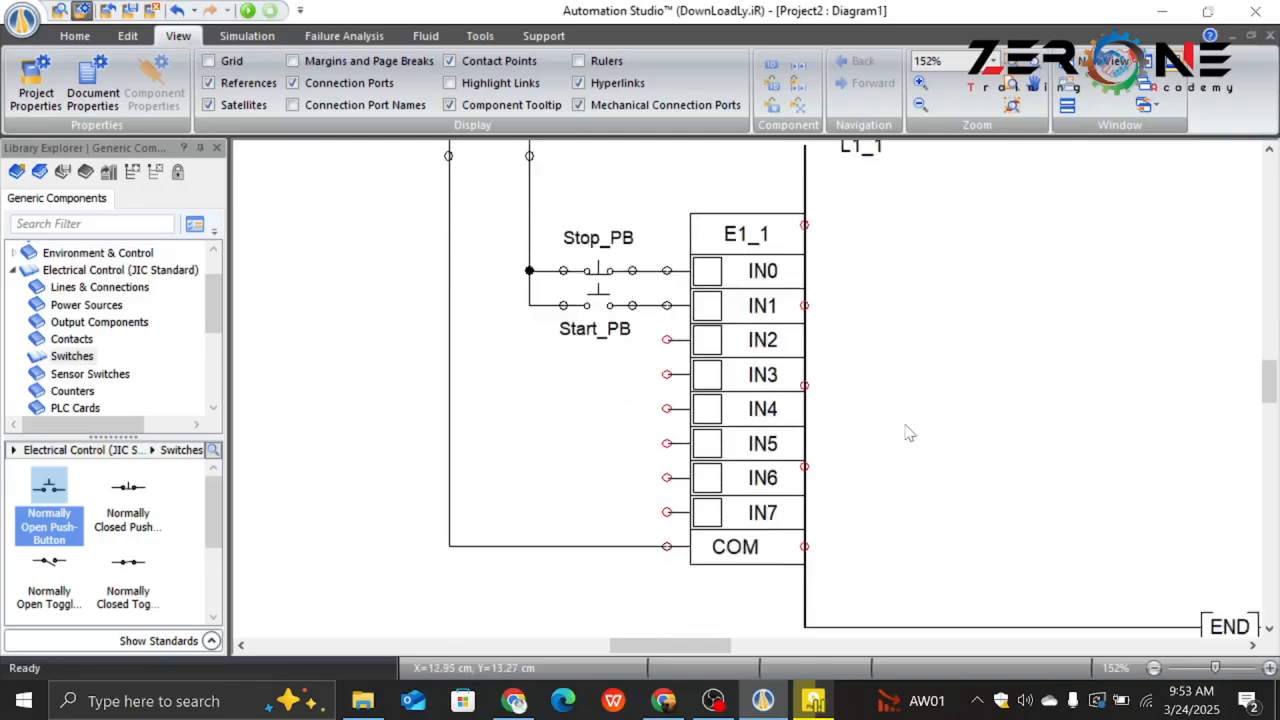
Move the output-side 24-volt supply slightly right, farther from the output card.
ctrl+scroll(908, 434, down, 3)
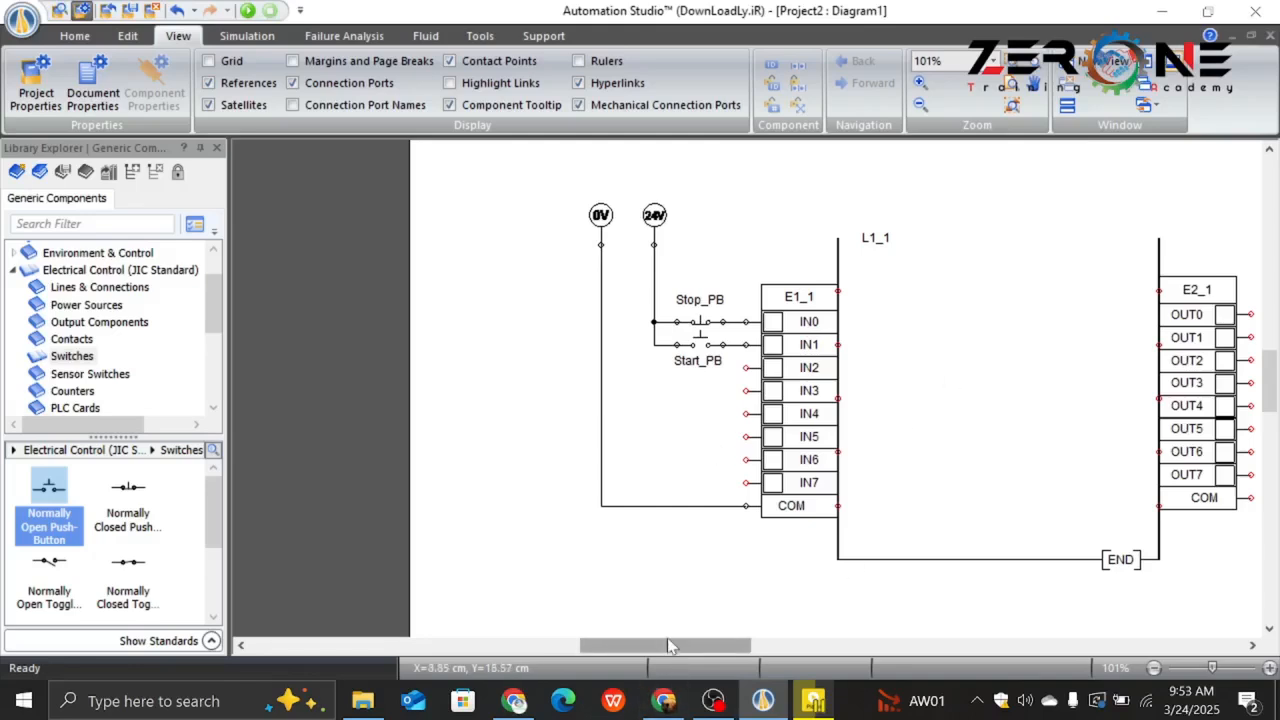
drag(660, 646, 690, 645)
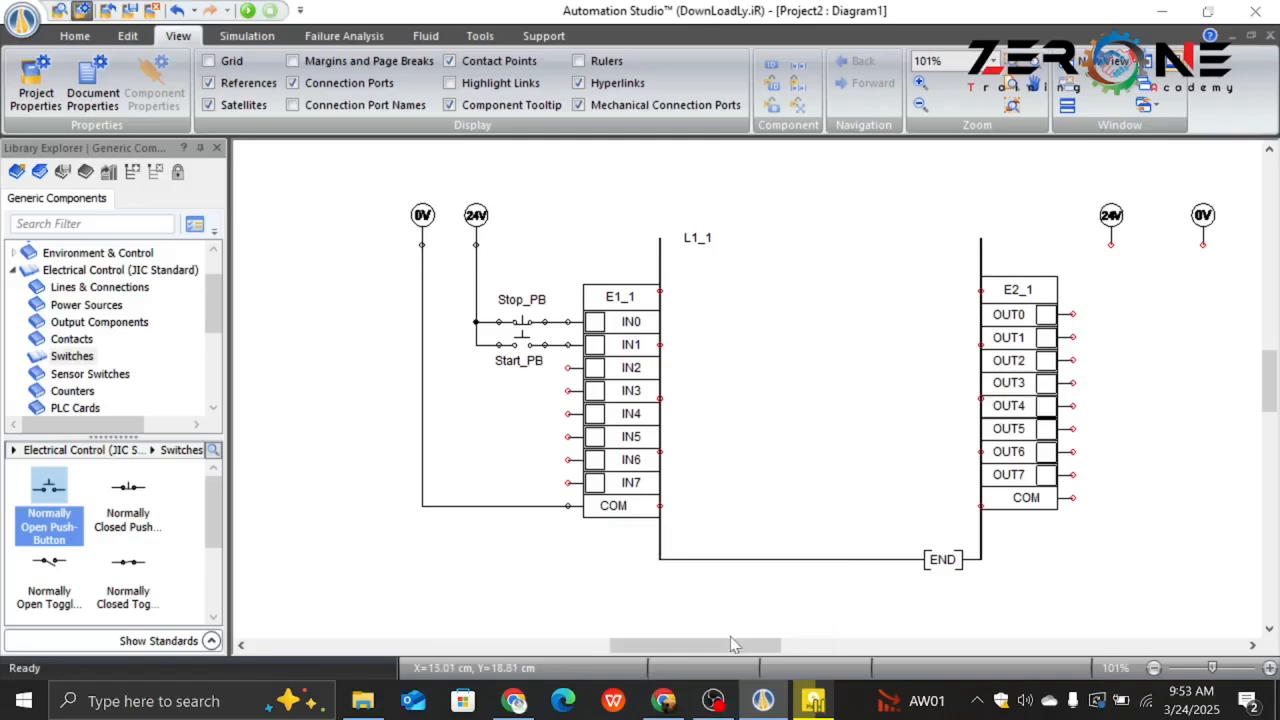
drag(731, 644, 746, 655)
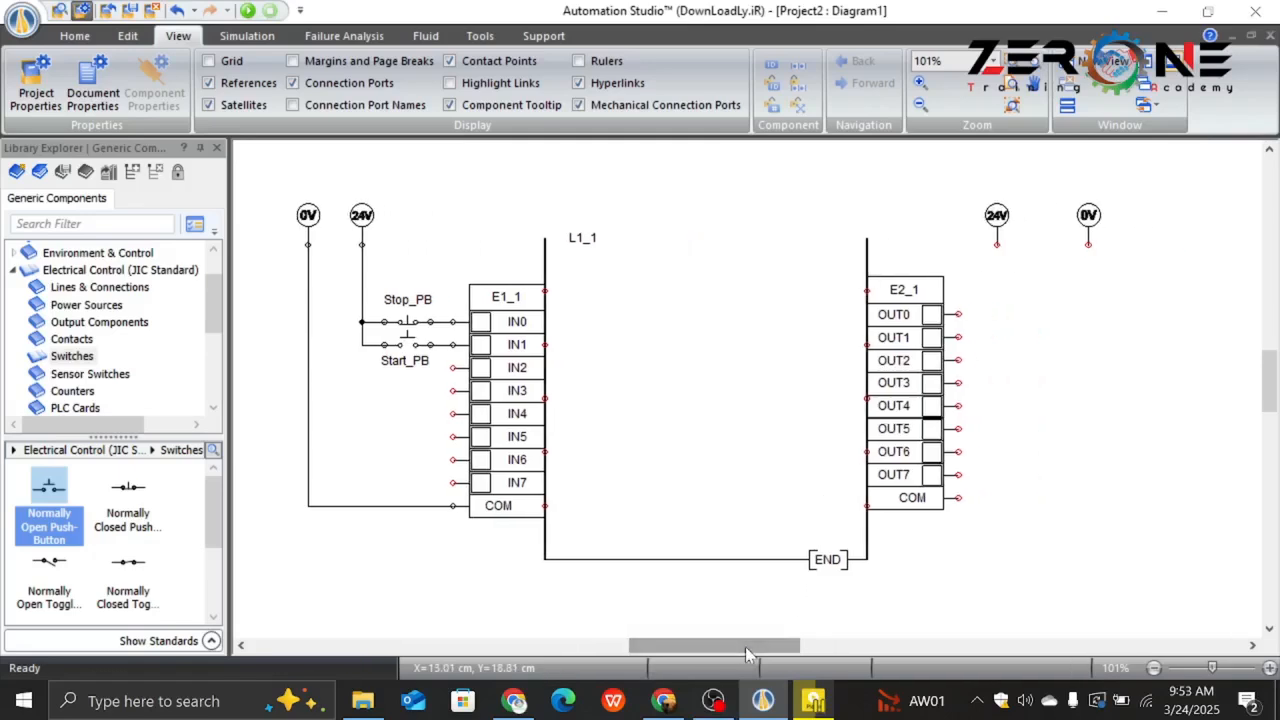
drag(997, 222, 1027, 222)
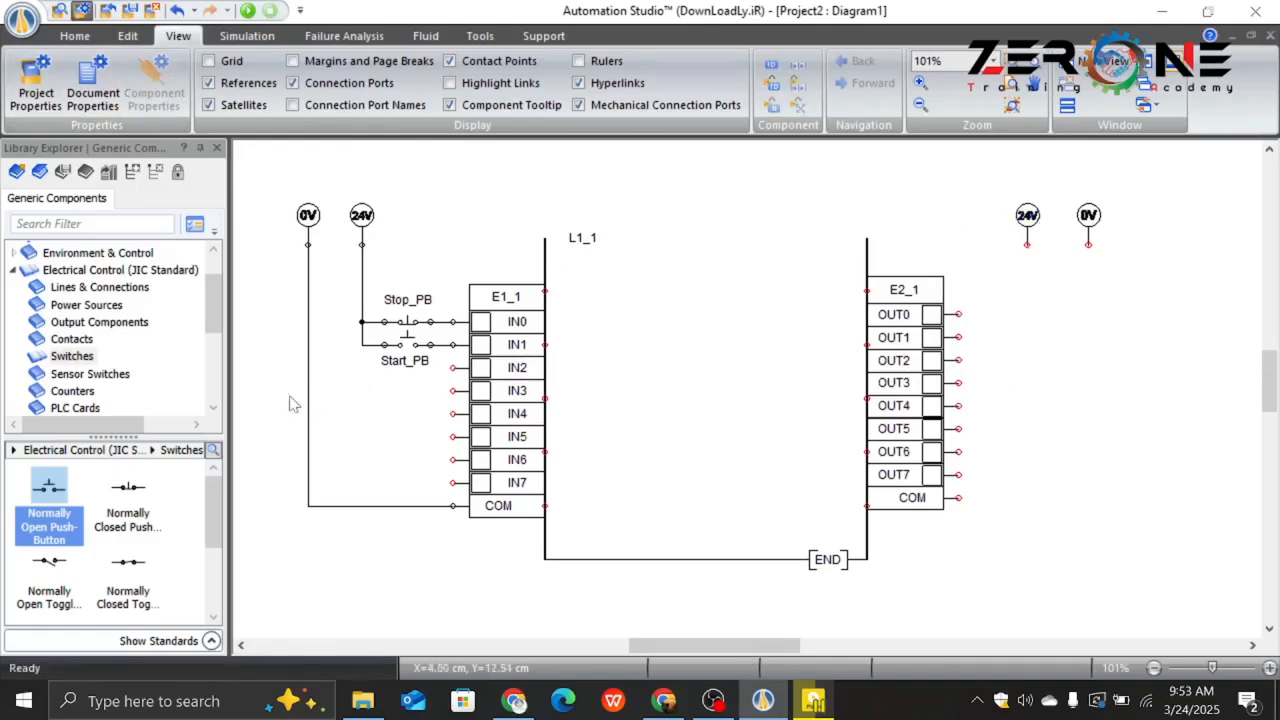
Place a JIC output coil beside output OUT0 and give it the alias Motor.
scroll(95, 340, down, 1)
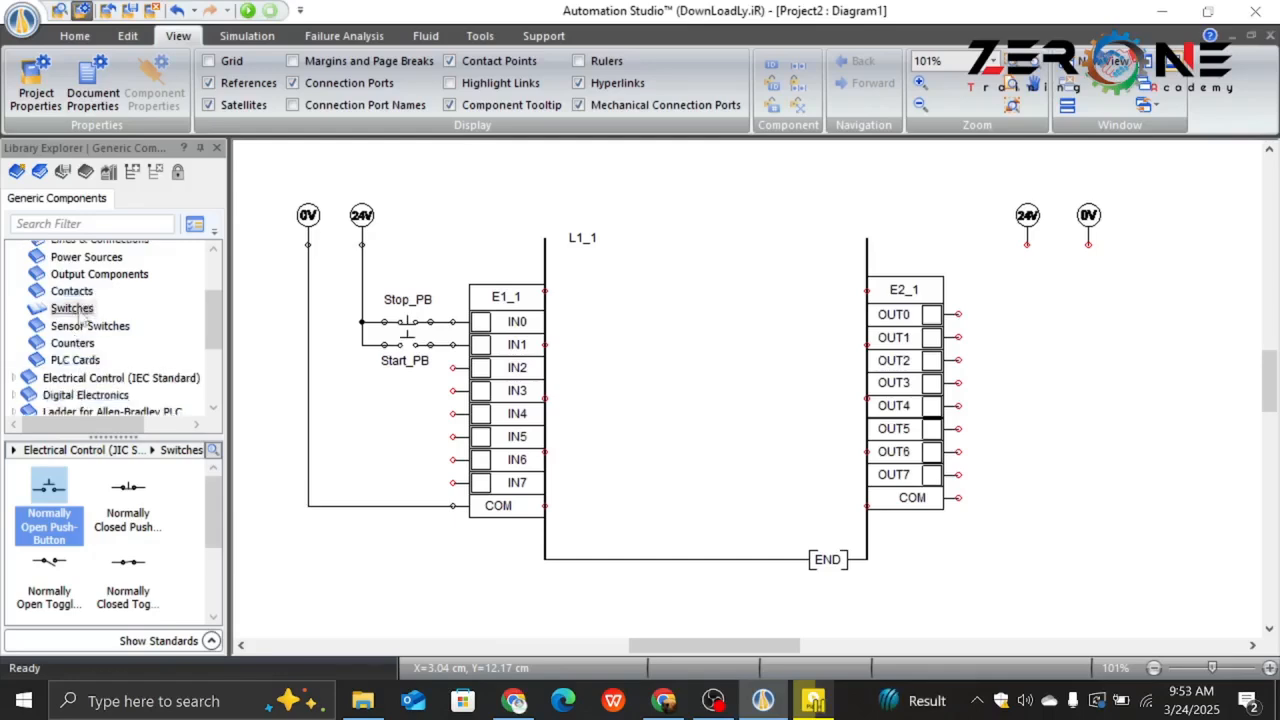
scroll(80, 343, up, 1)
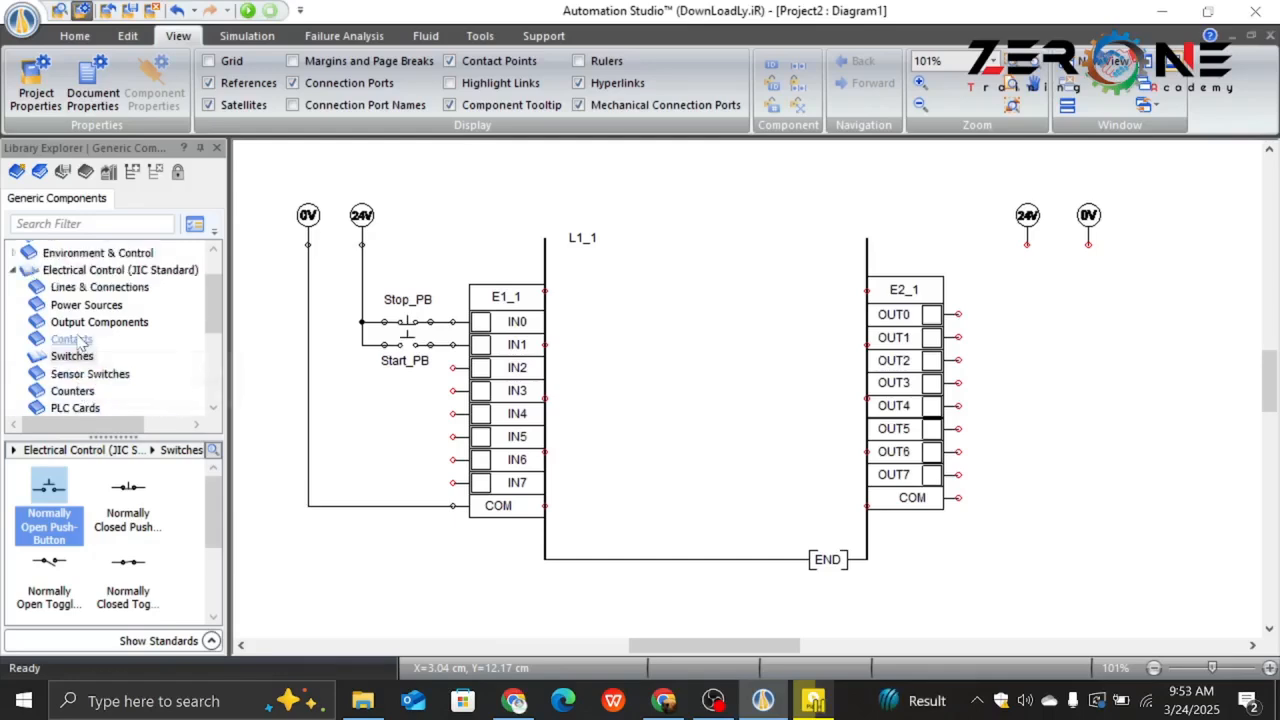
scroll(80, 343, up, 1)
scroll(82, 335, down, 1)
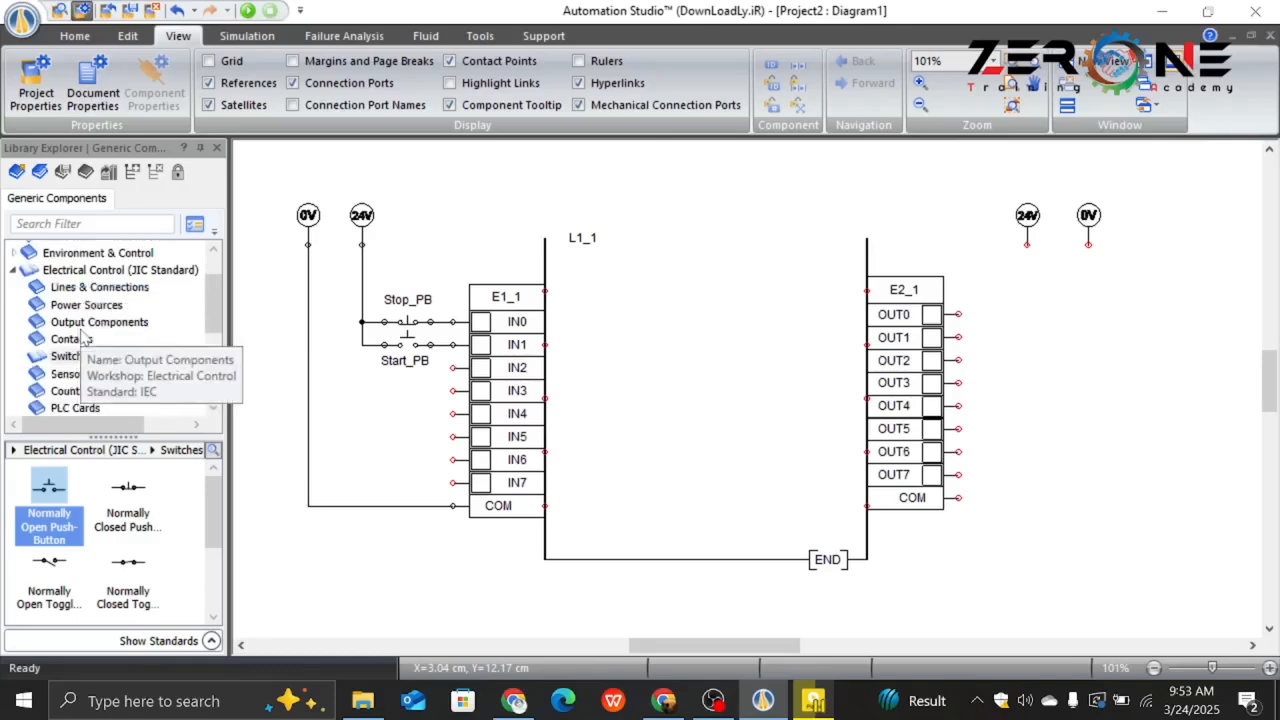
click(82, 324)
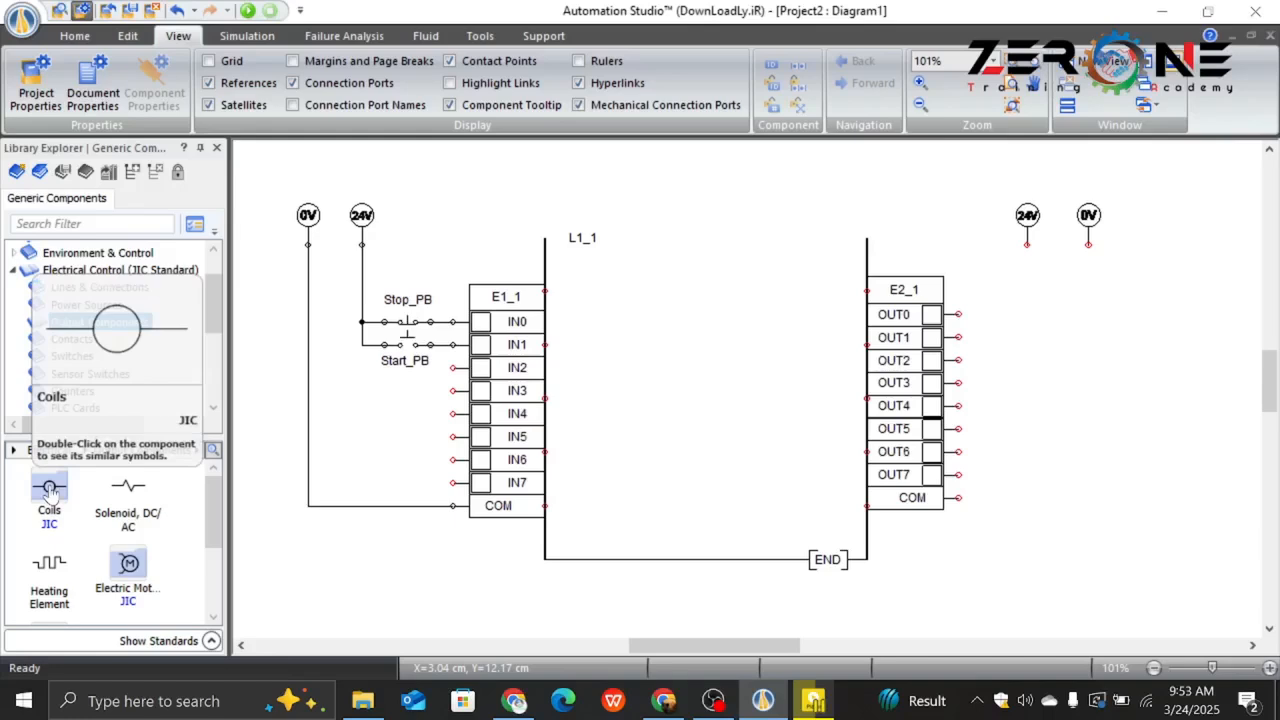
drag(50, 492, 1023, 322)
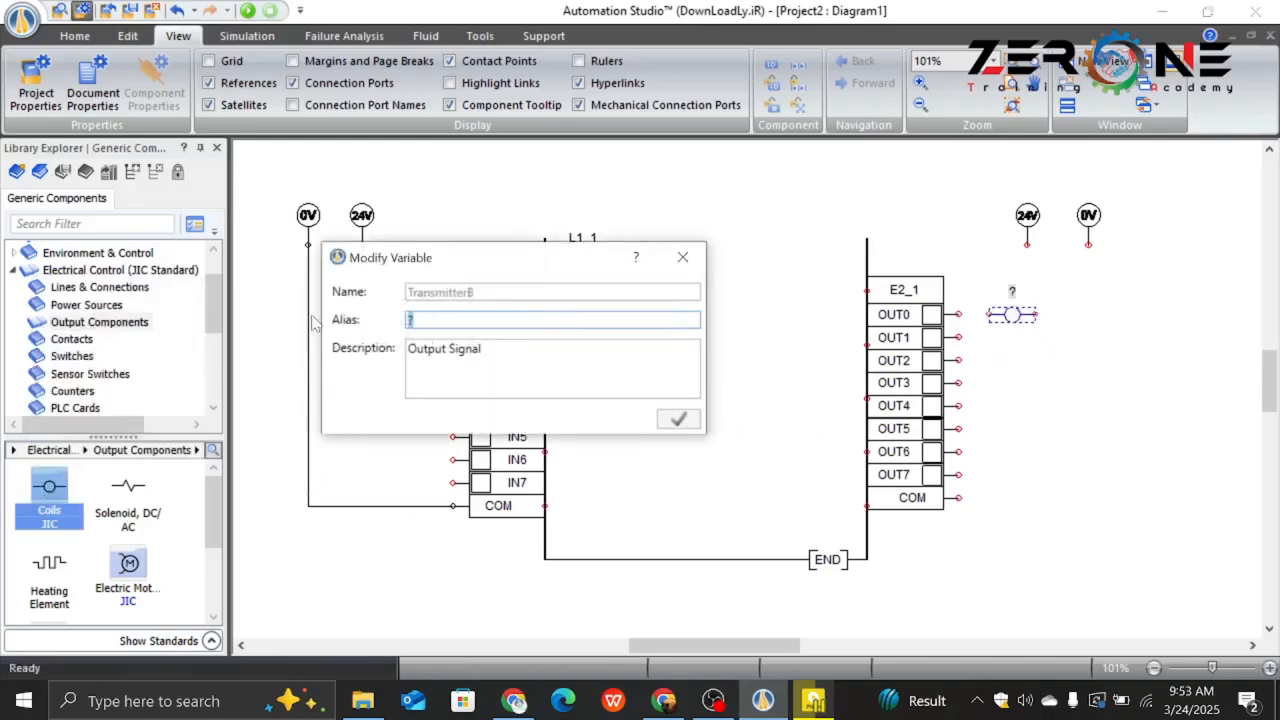
text(Motor)
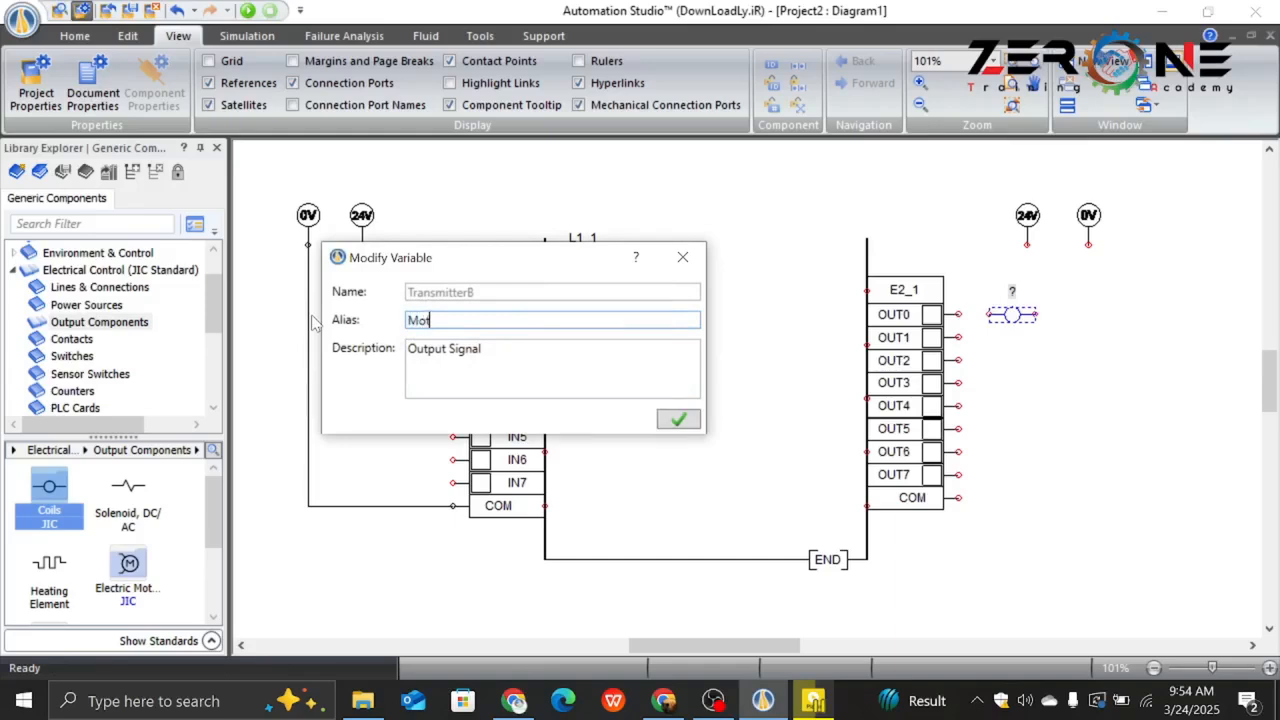
click(678, 419)
click(1085, 382)
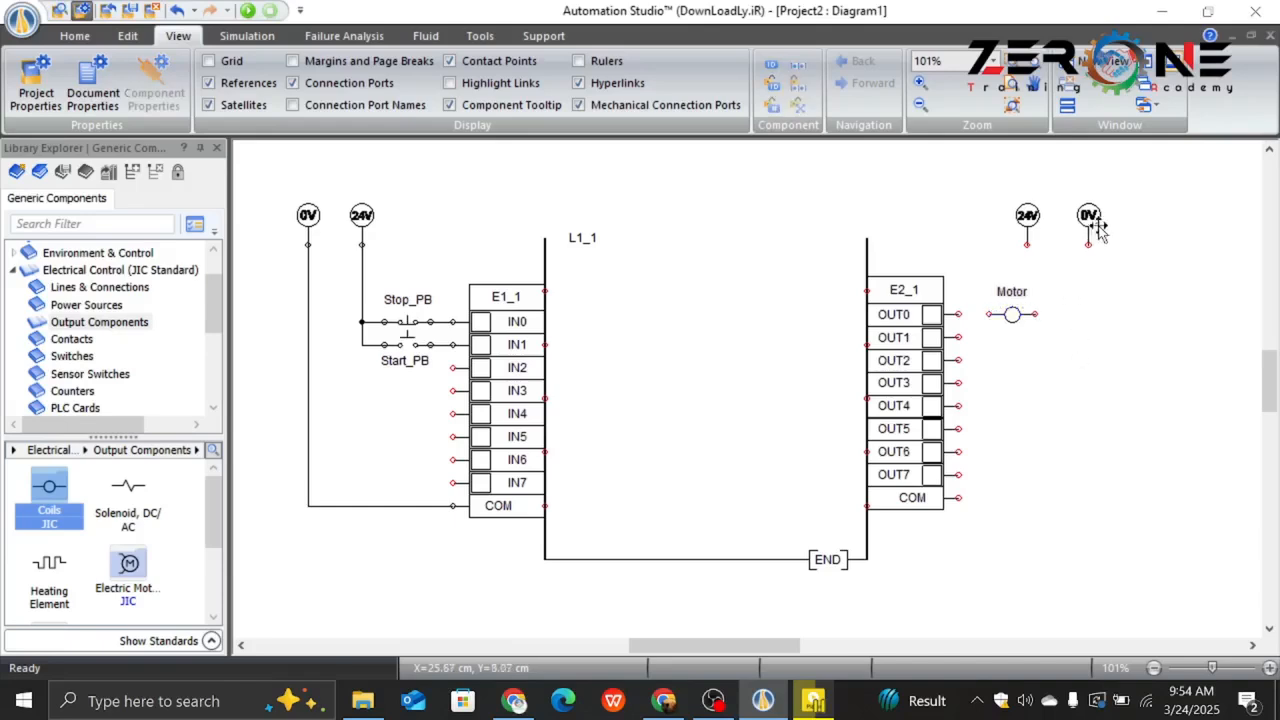
Reposition the output-side supplies right of the Motor coil and wire 24 V through the coil to OUT0 and 0 V to COM.
drag(1090, 222, 1174, 222)
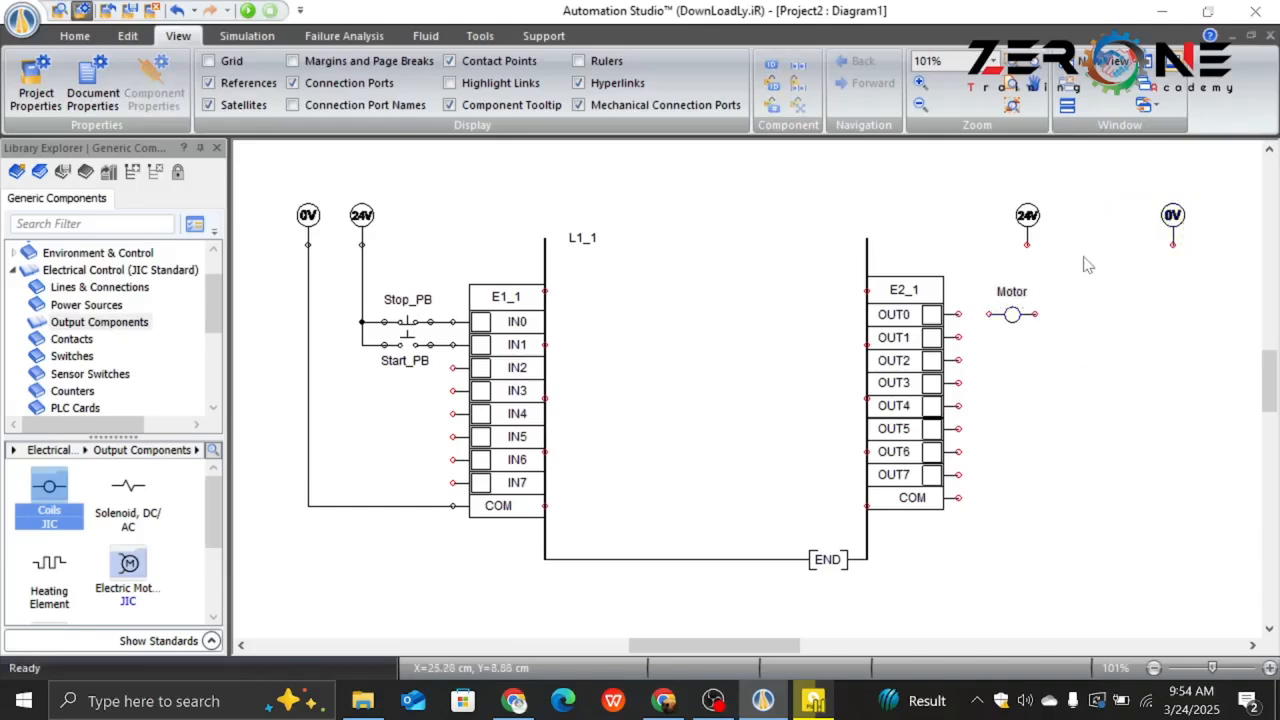
drag(1033, 228, 1122, 230)
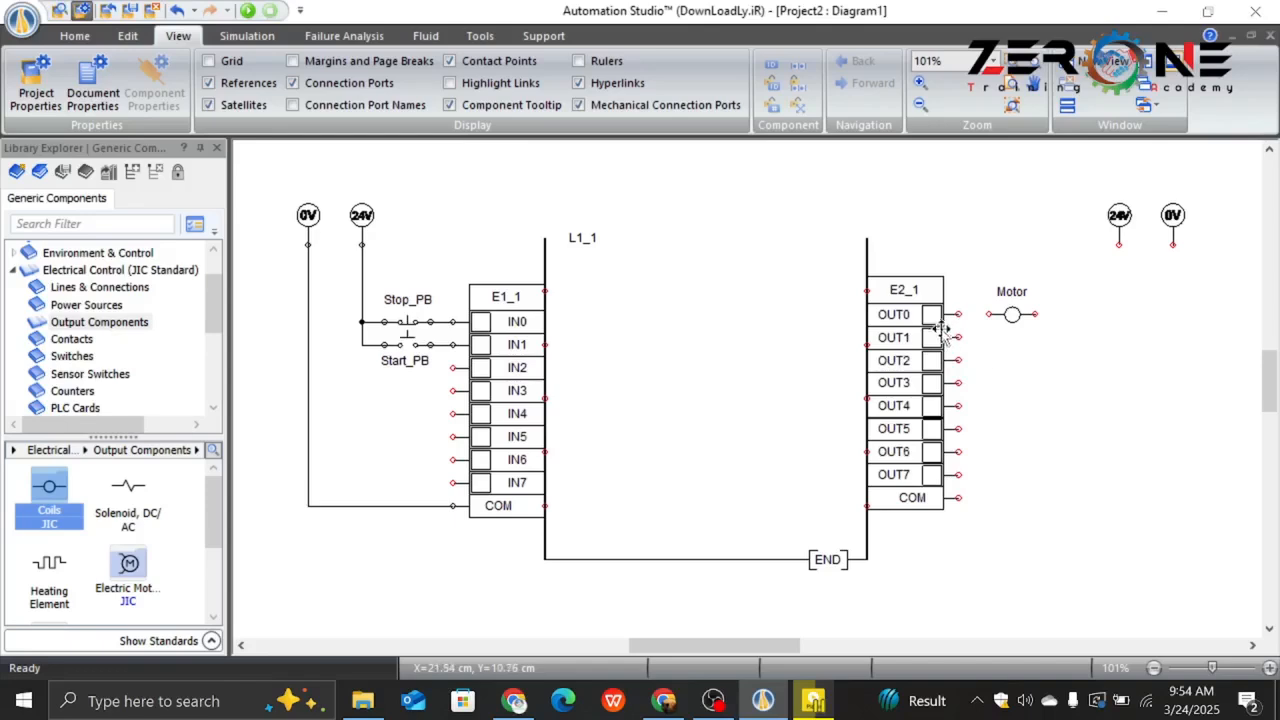
drag(1112, 248, 960, 314)
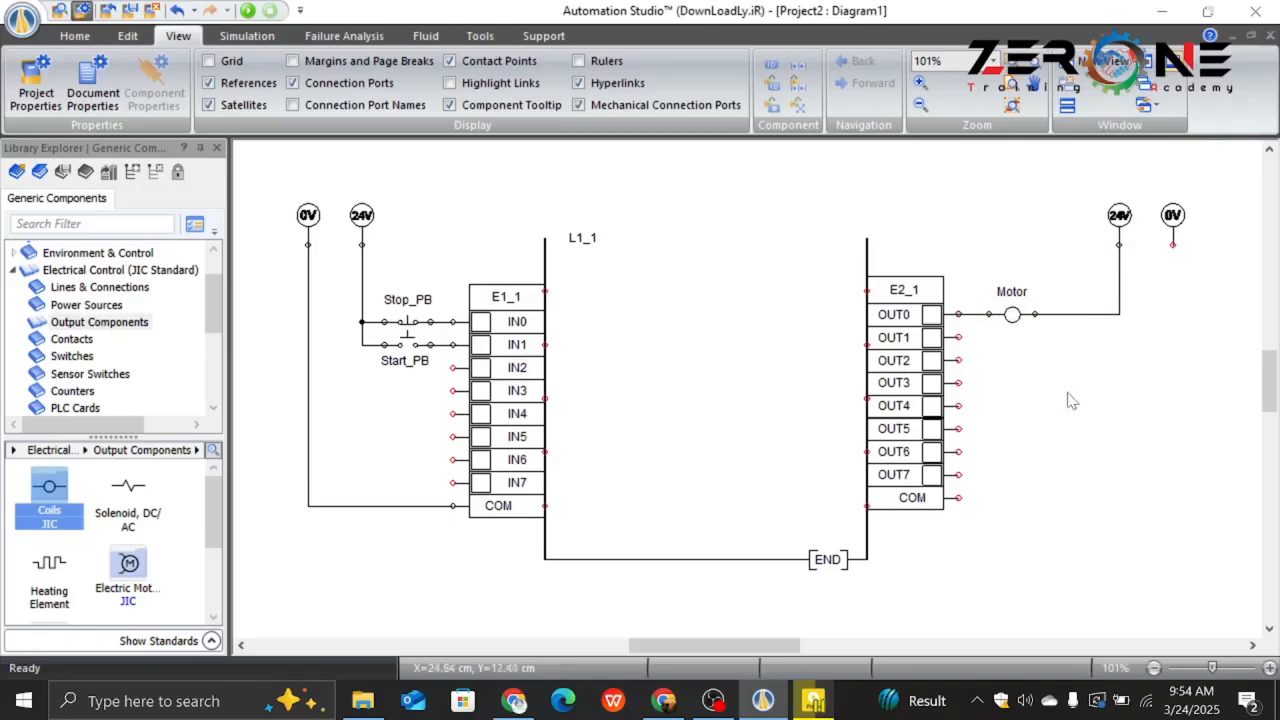
mouse_move(1170, 246)
mouse_down()
mouse_move(1134, 457)
mouse_move(960, 498)
mouse_up()
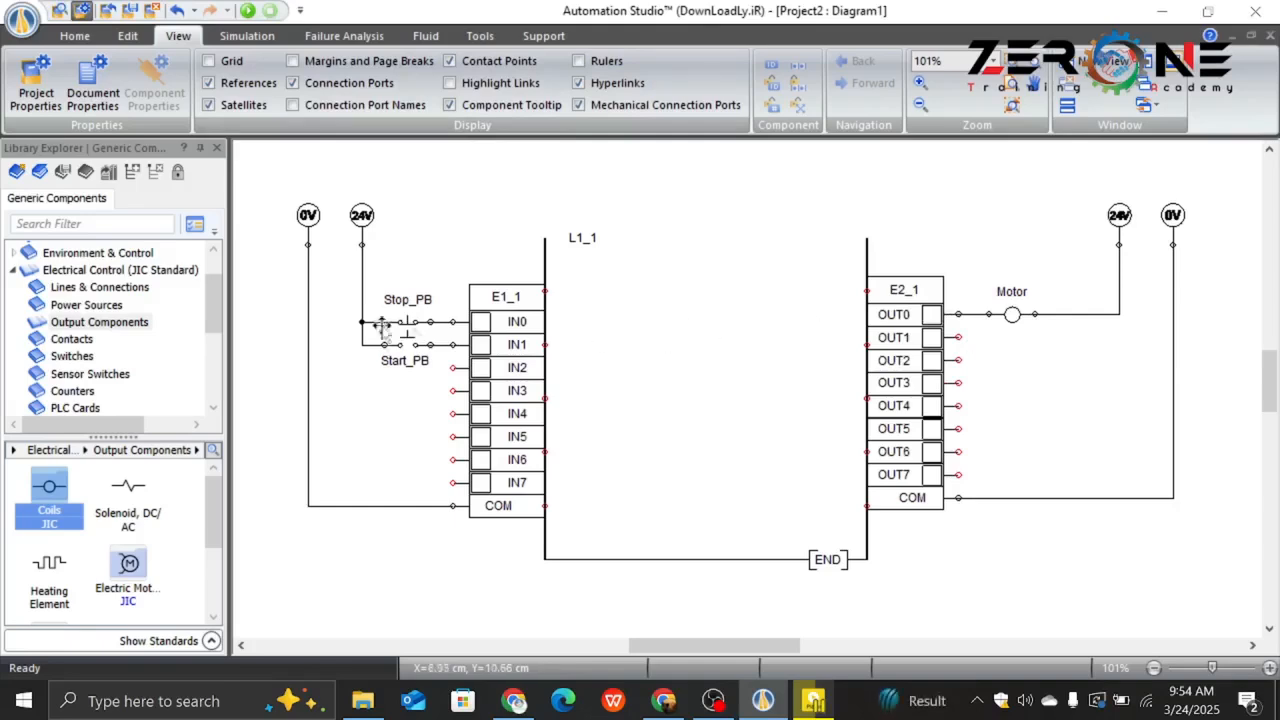
Place two normally open contacts from the Ladder (IEC Standard) library side by side inside the rung, level with OUT0.
scroll(62, 370, down, 2)
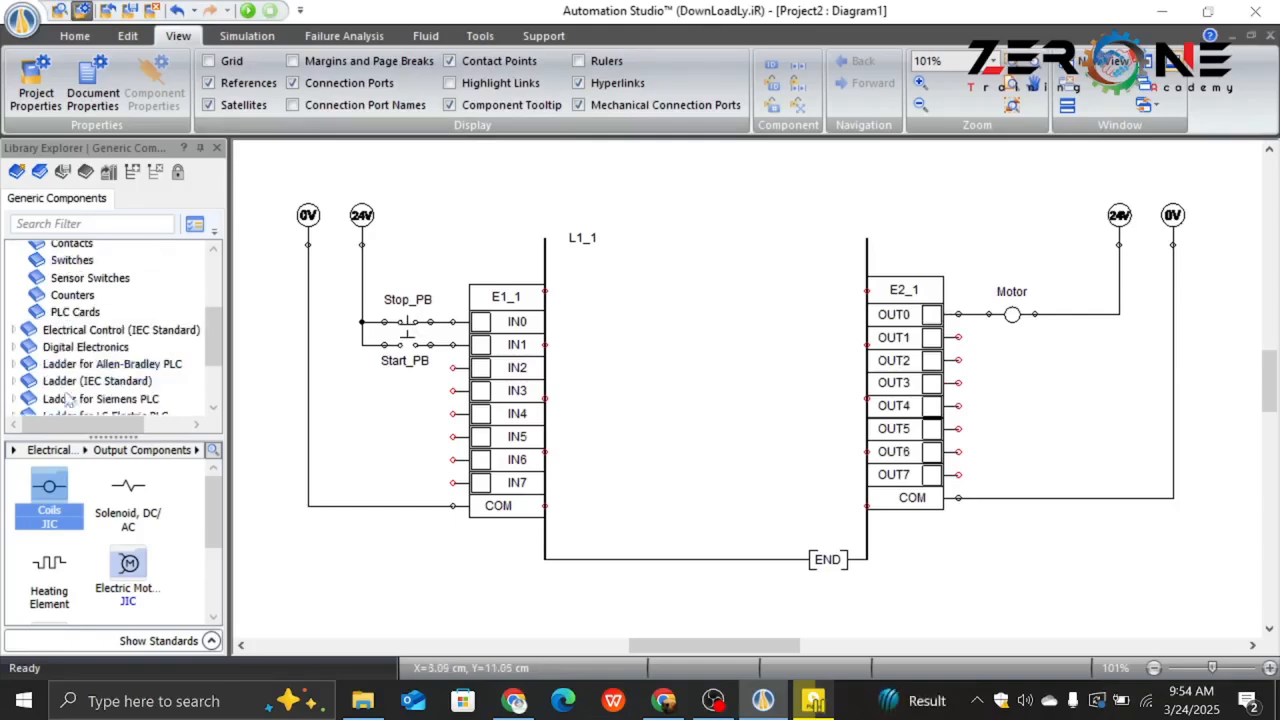
scroll(88, 348, down, 1)
click(92, 334)
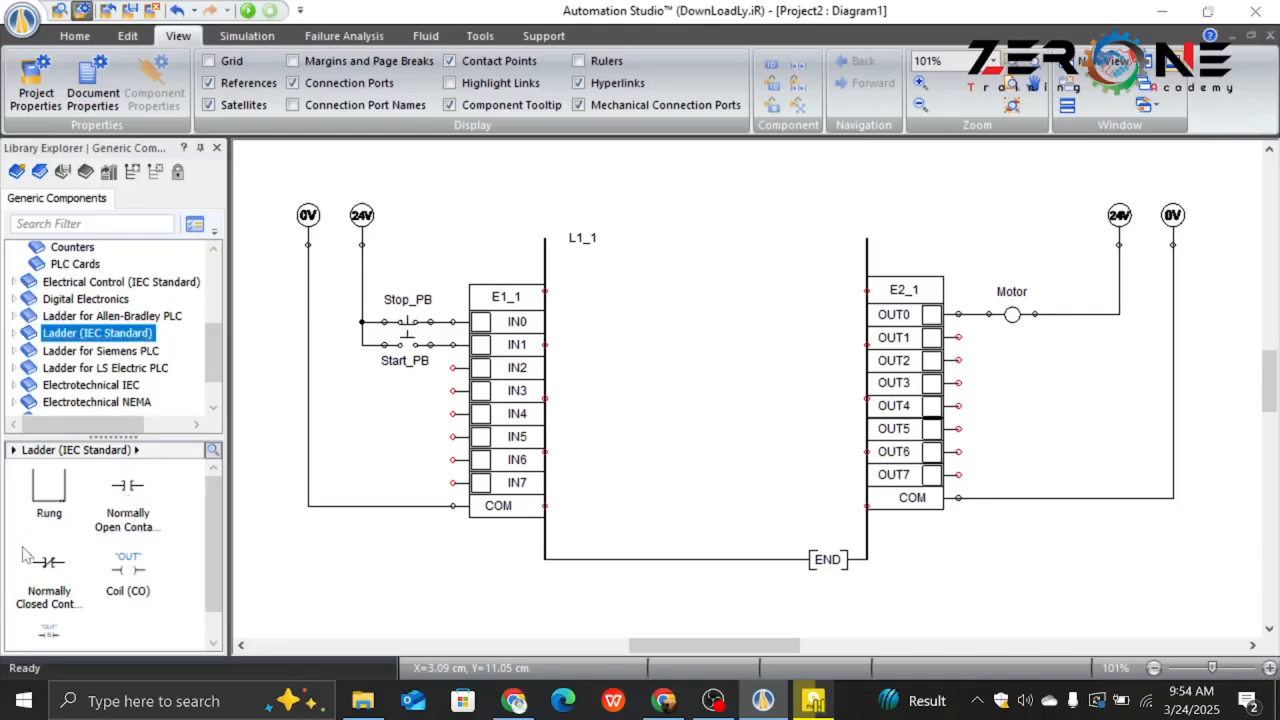
scroll(120, 540, down, 1)
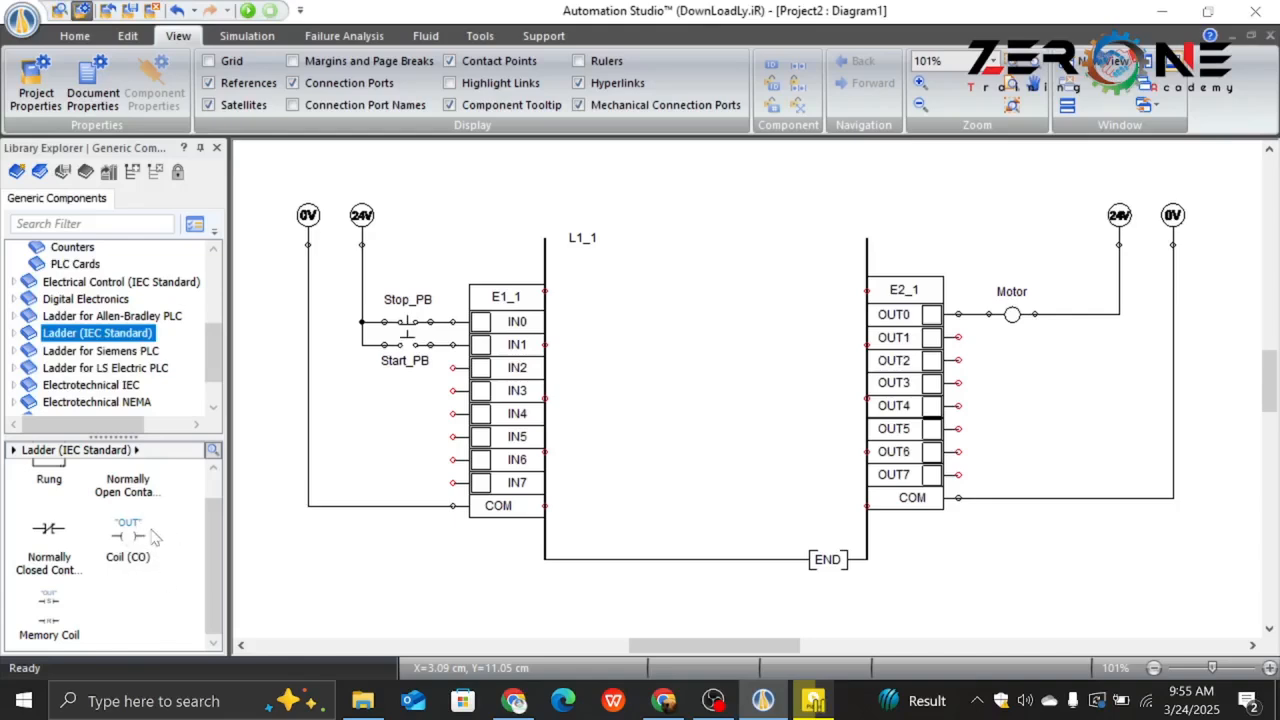
scroll(141, 543, up, 1)
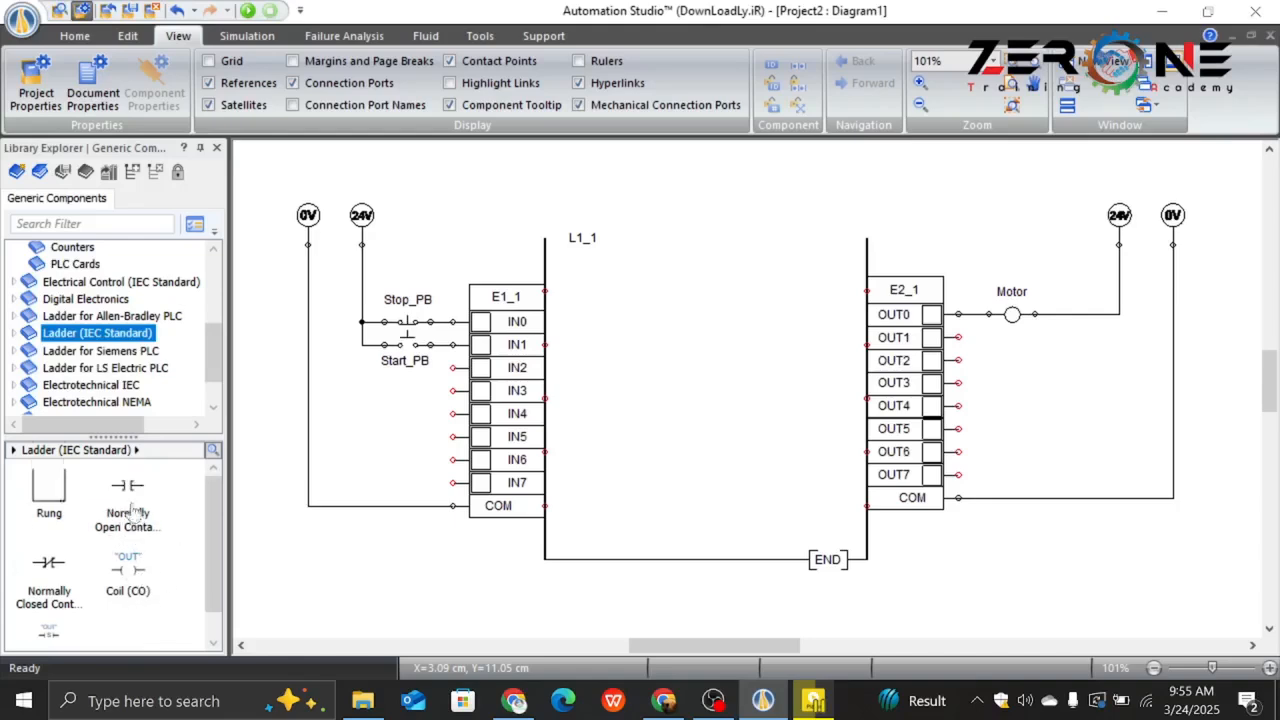
drag(127, 497, 606, 312)
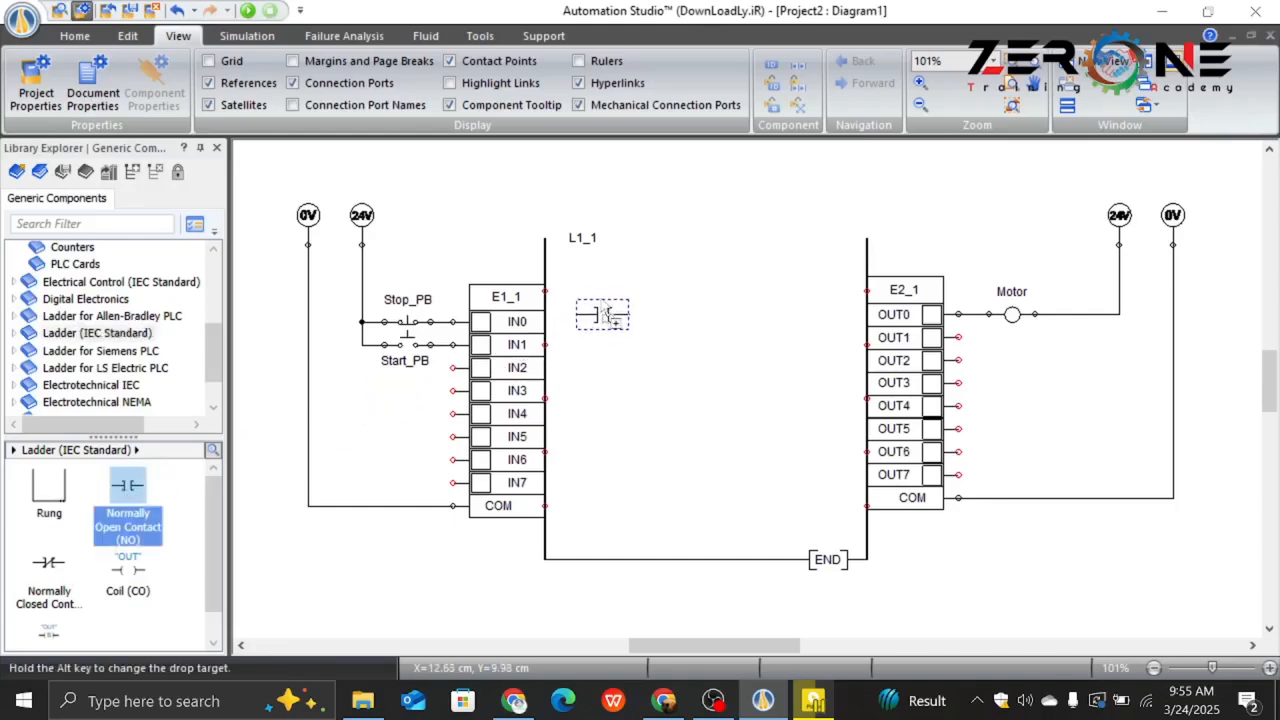
drag(127, 492, 697, 313)
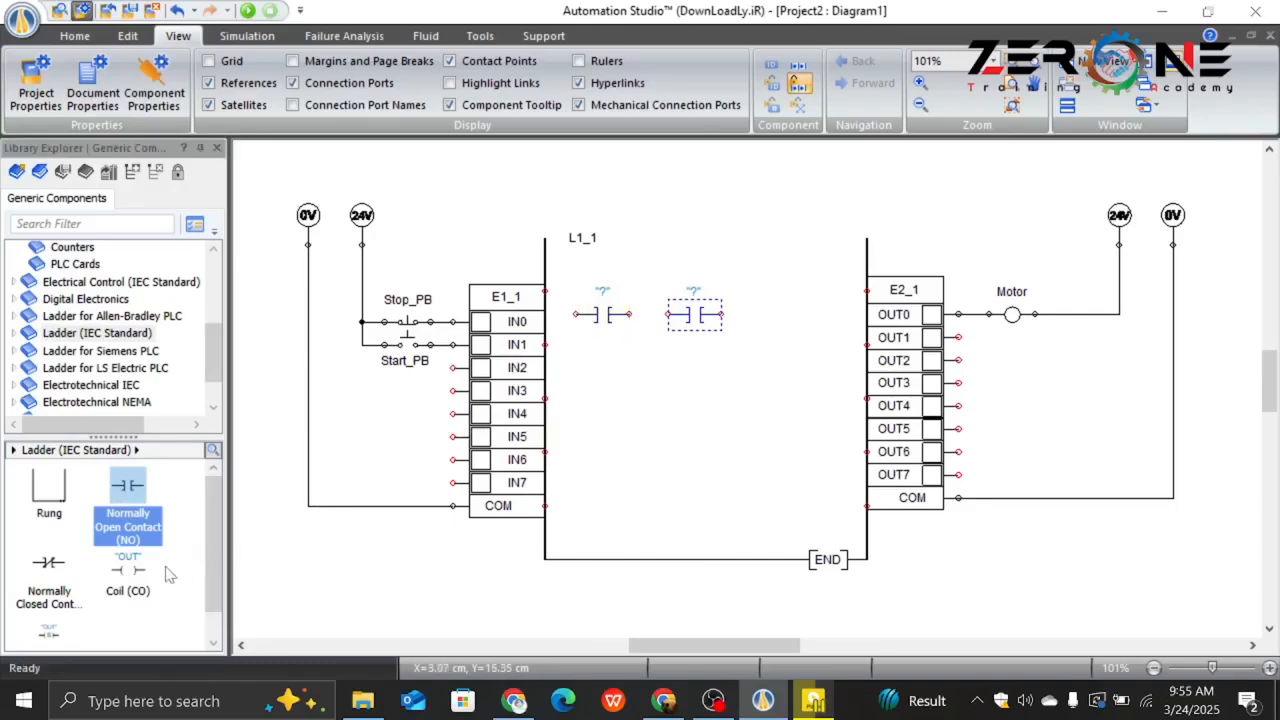
Place a ladder coil at the right end of the rung, level with OUT0, and set its alias to OUT0.
drag(130, 570, 796, 310)
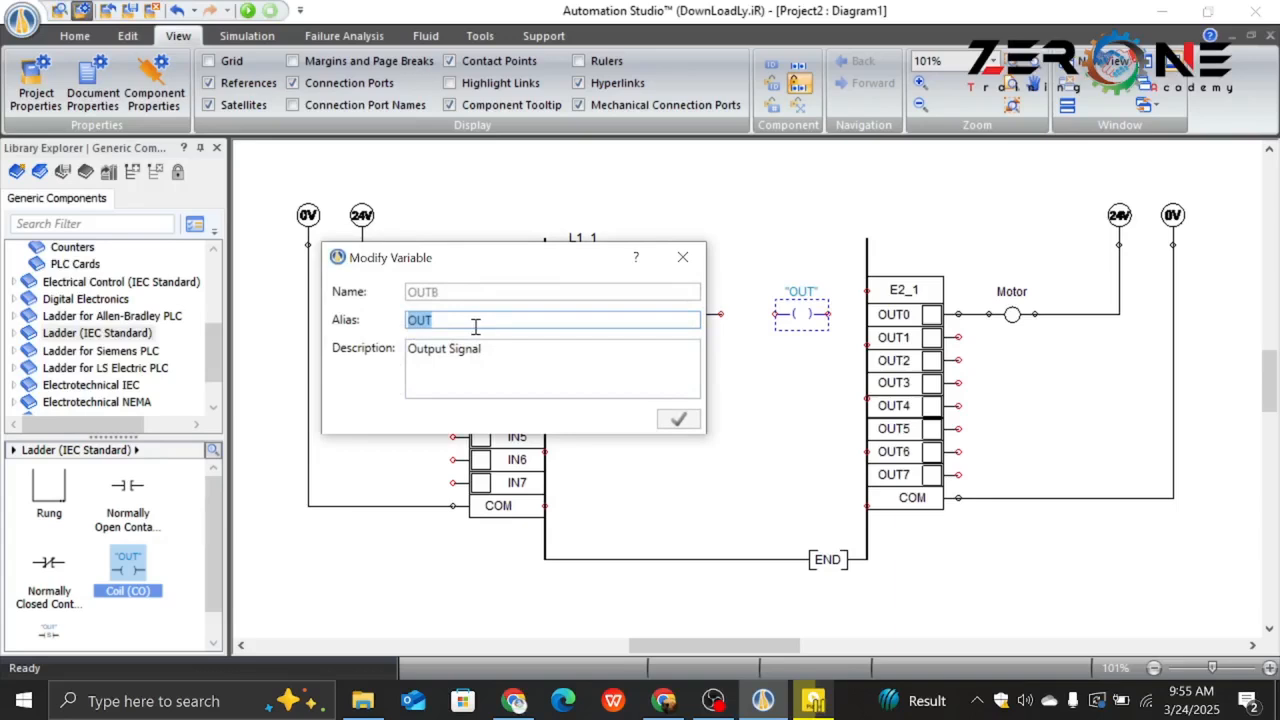
click(477, 292)
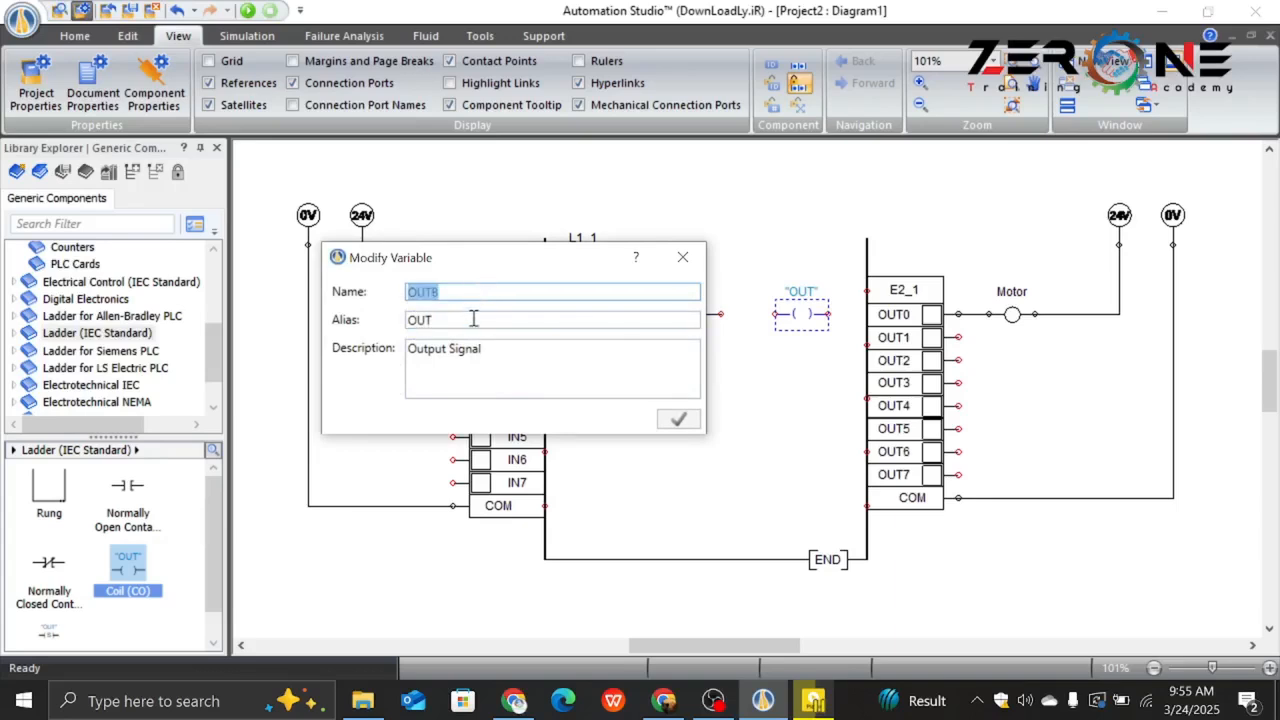
click(474, 318)
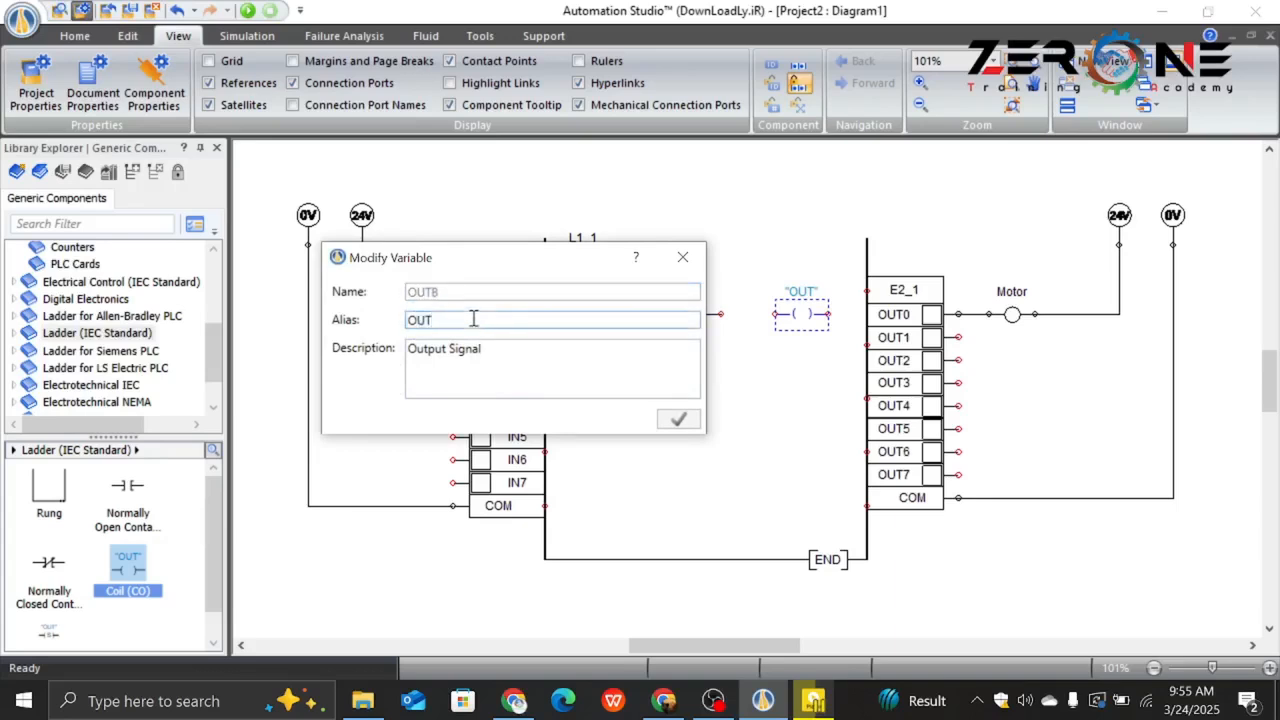
text(0)
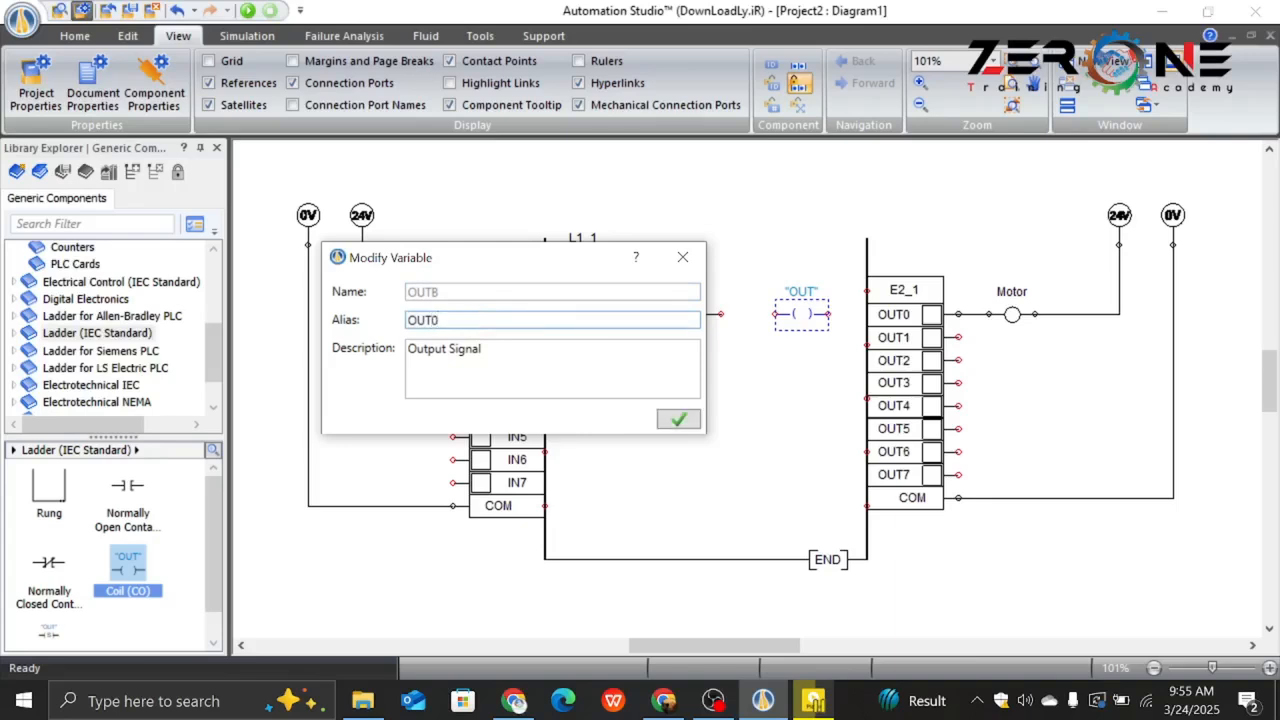
click(664, 420)
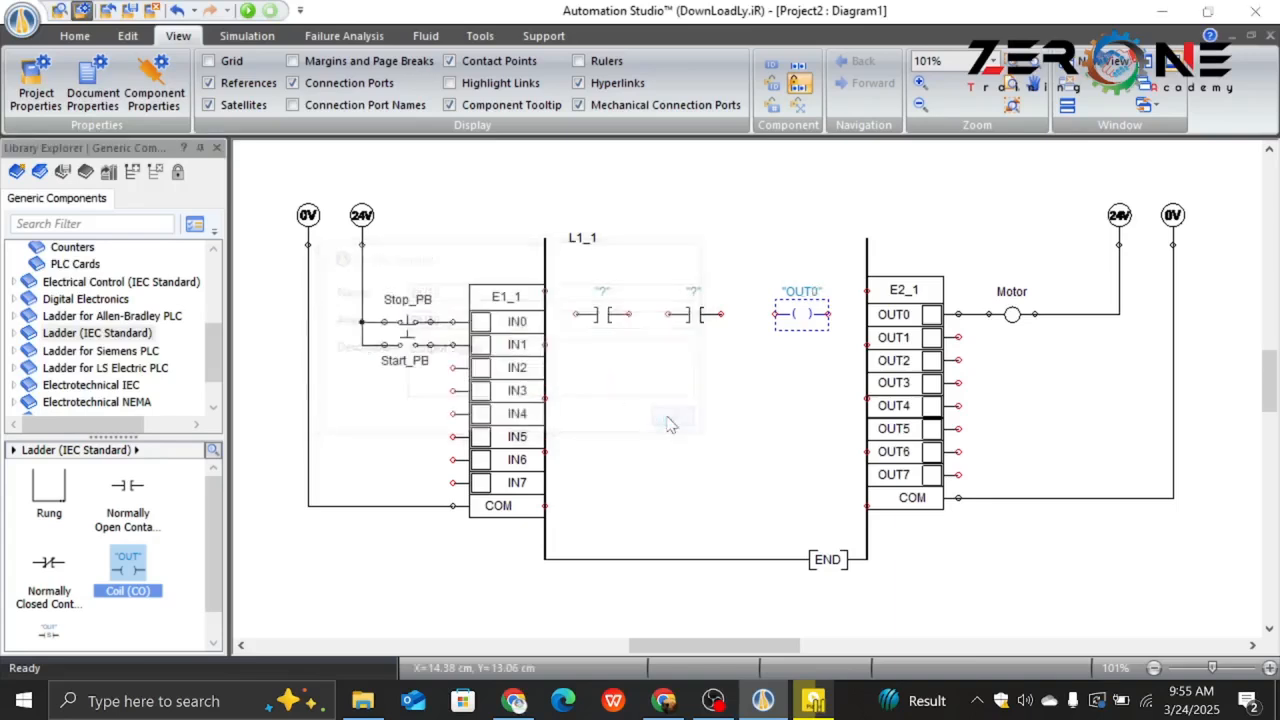
Try to link the ladder coil to the output card's OUT0 variable in its variable assignment.
double_click(800, 298)
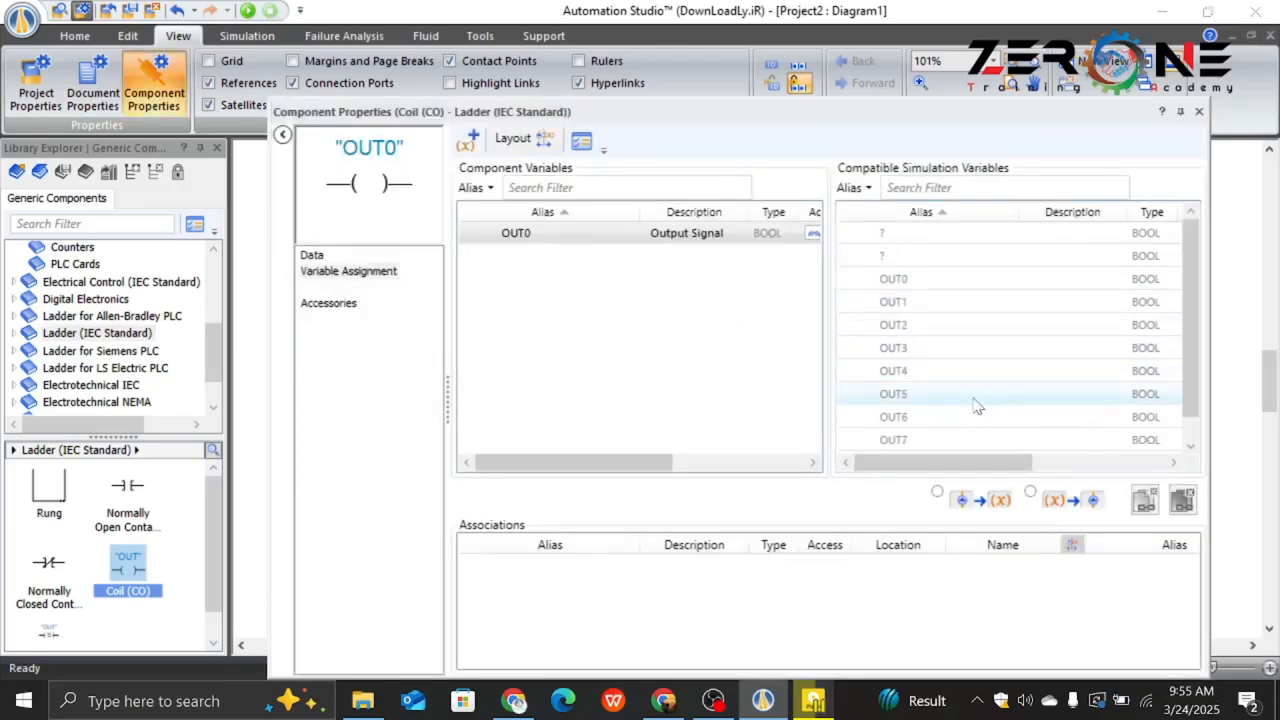
click(905, 280)
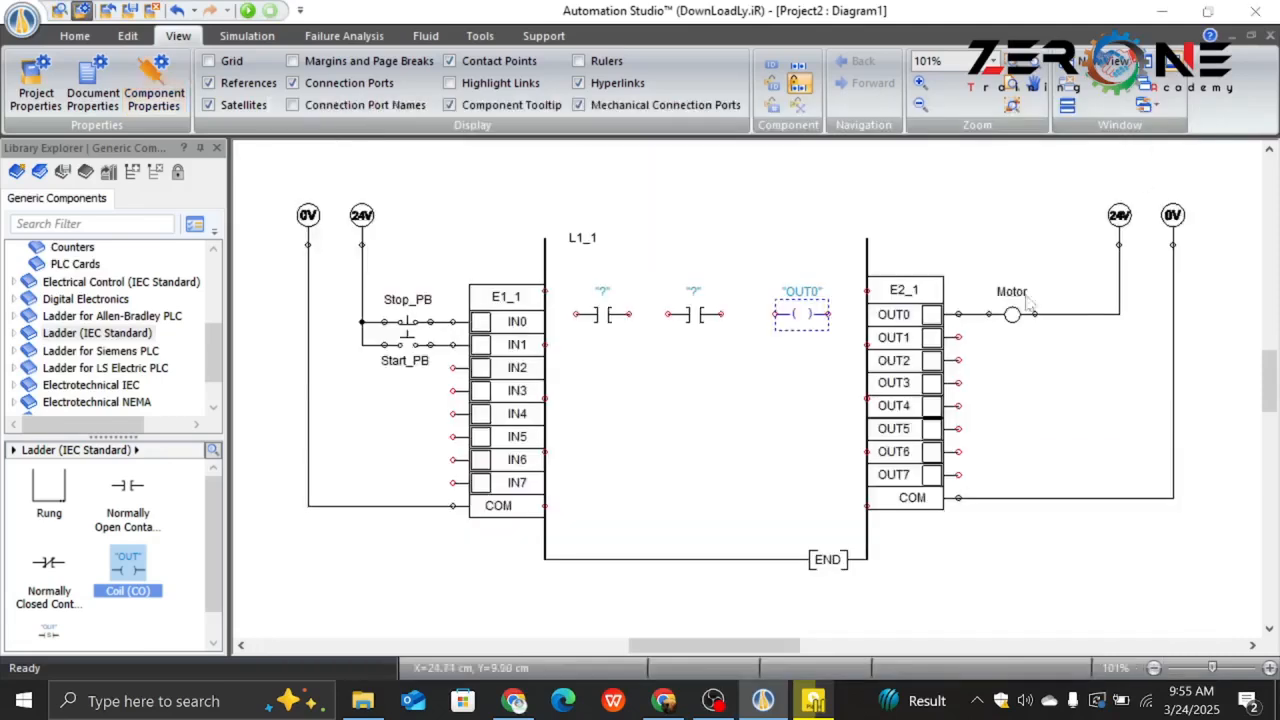
click(1199, 111)
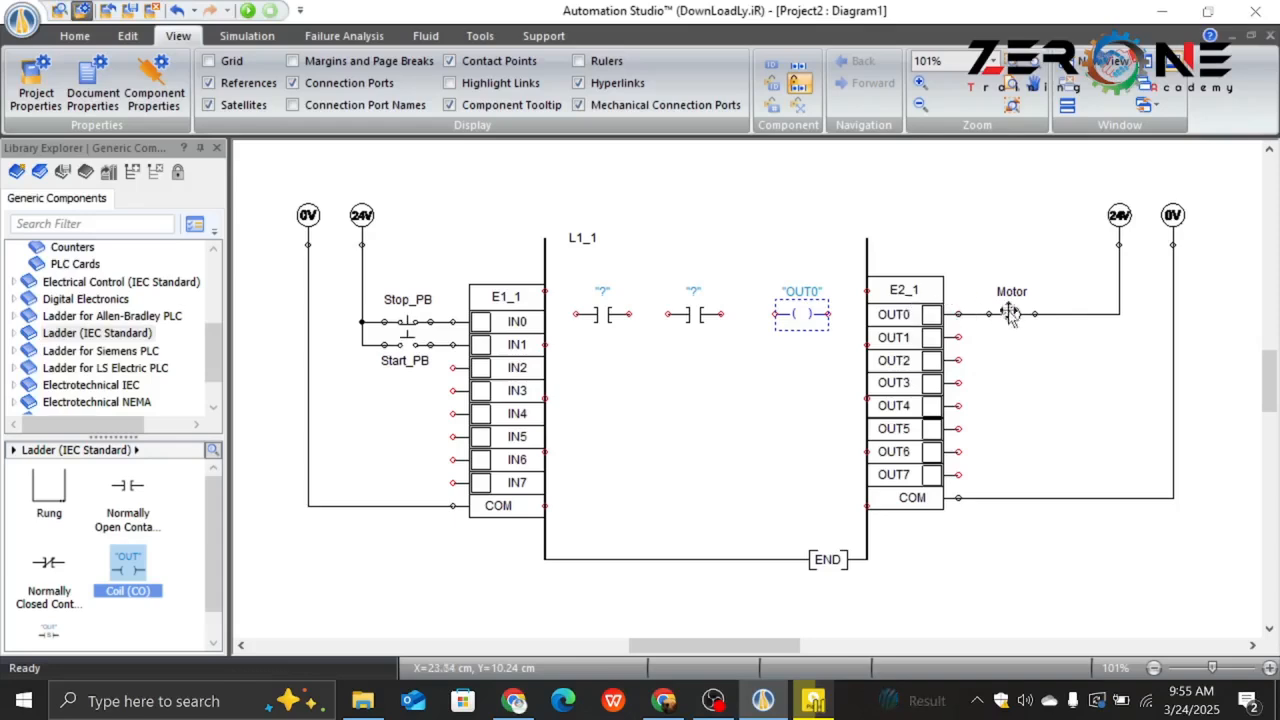
Add a normally open contact below the second one and try to assign IN1 to the upper contact.
drag(128, 487, 690, 350)
double_click(692, 305)
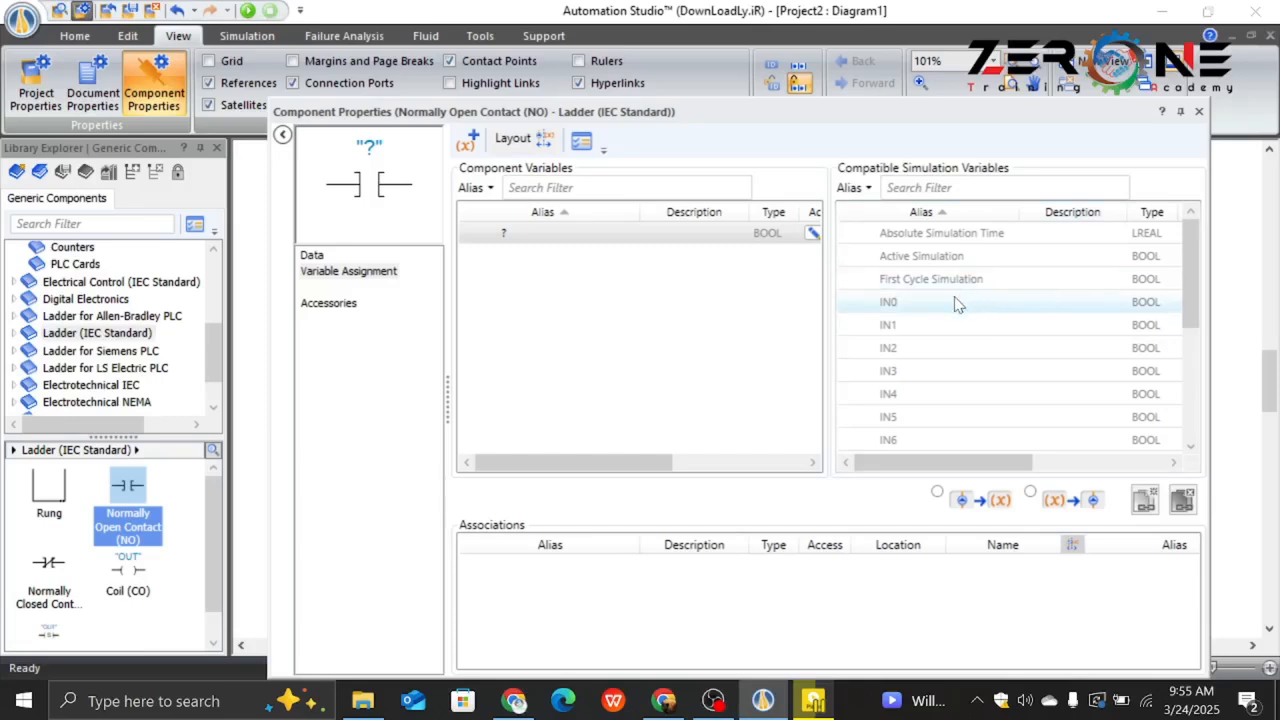
click(936, 327)
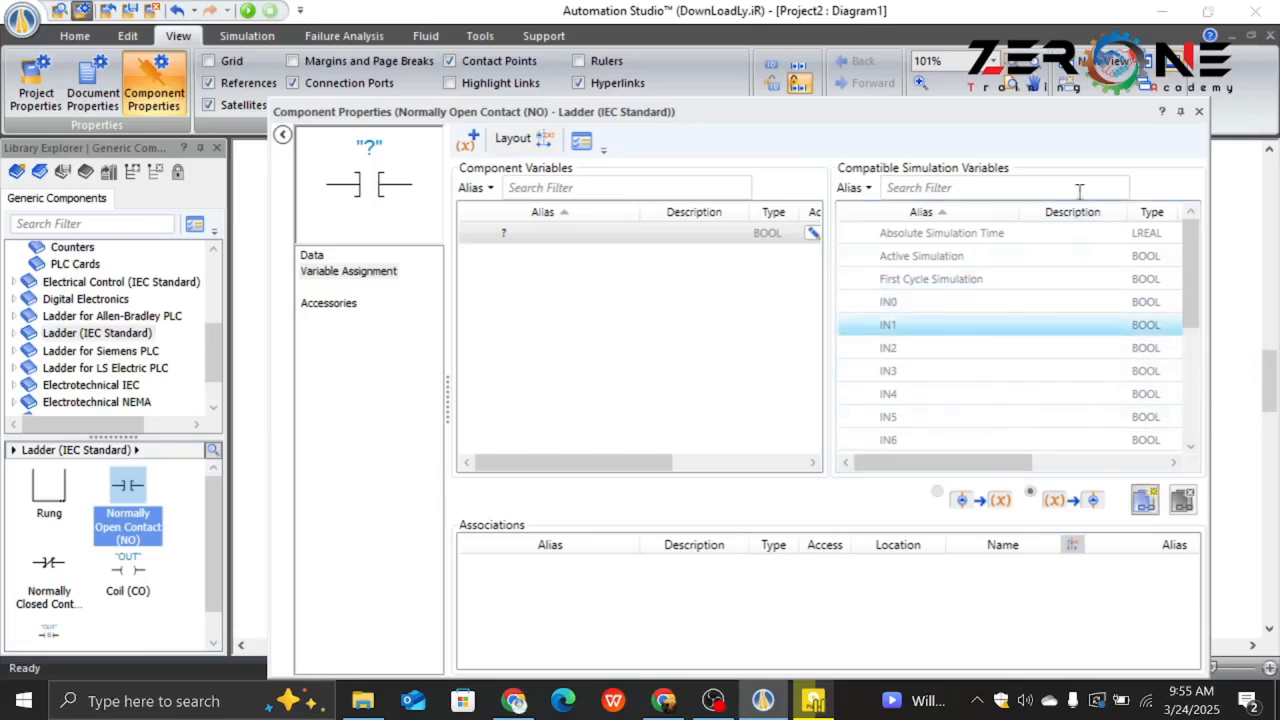
click(1200, 112)
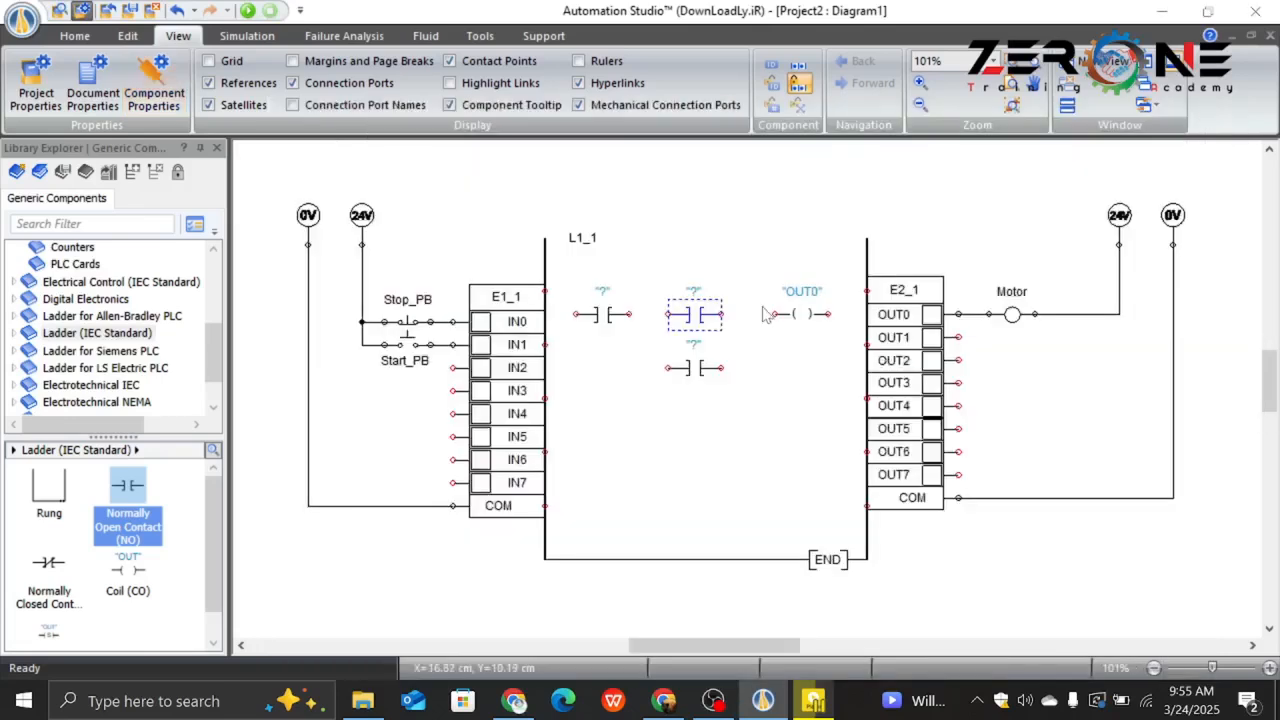
double_click(697, 300)
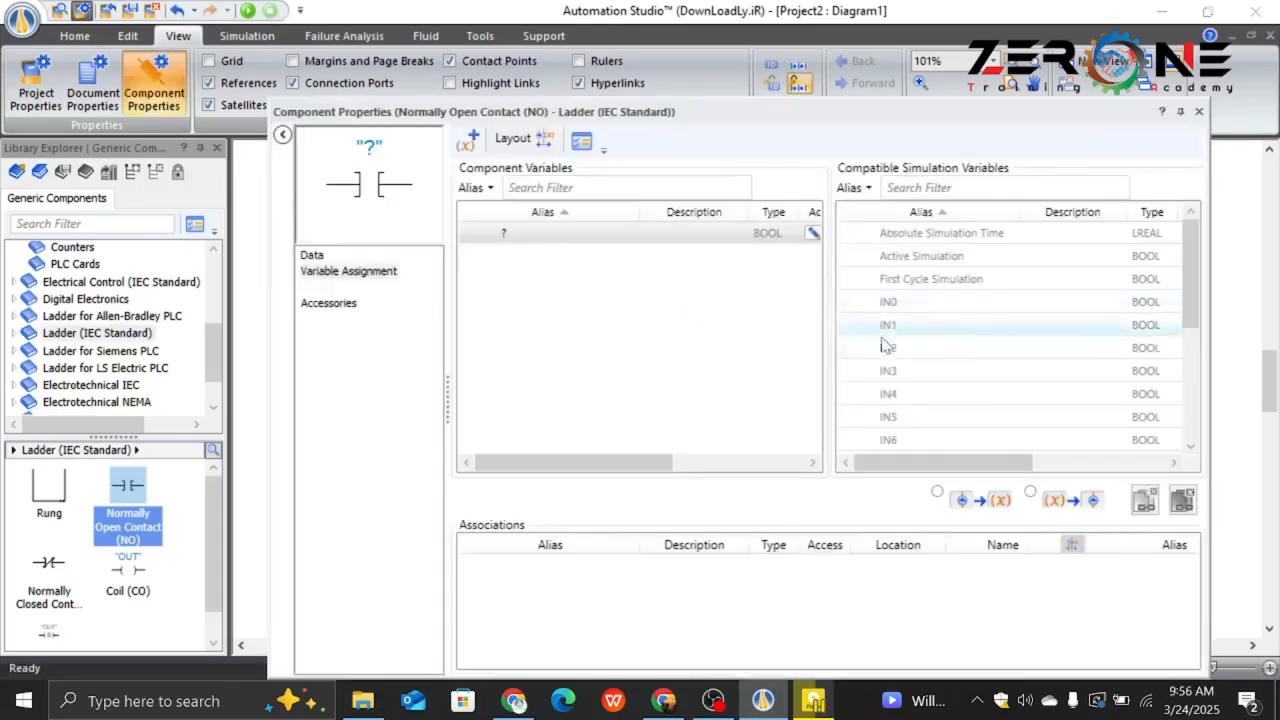
click(940, 324)
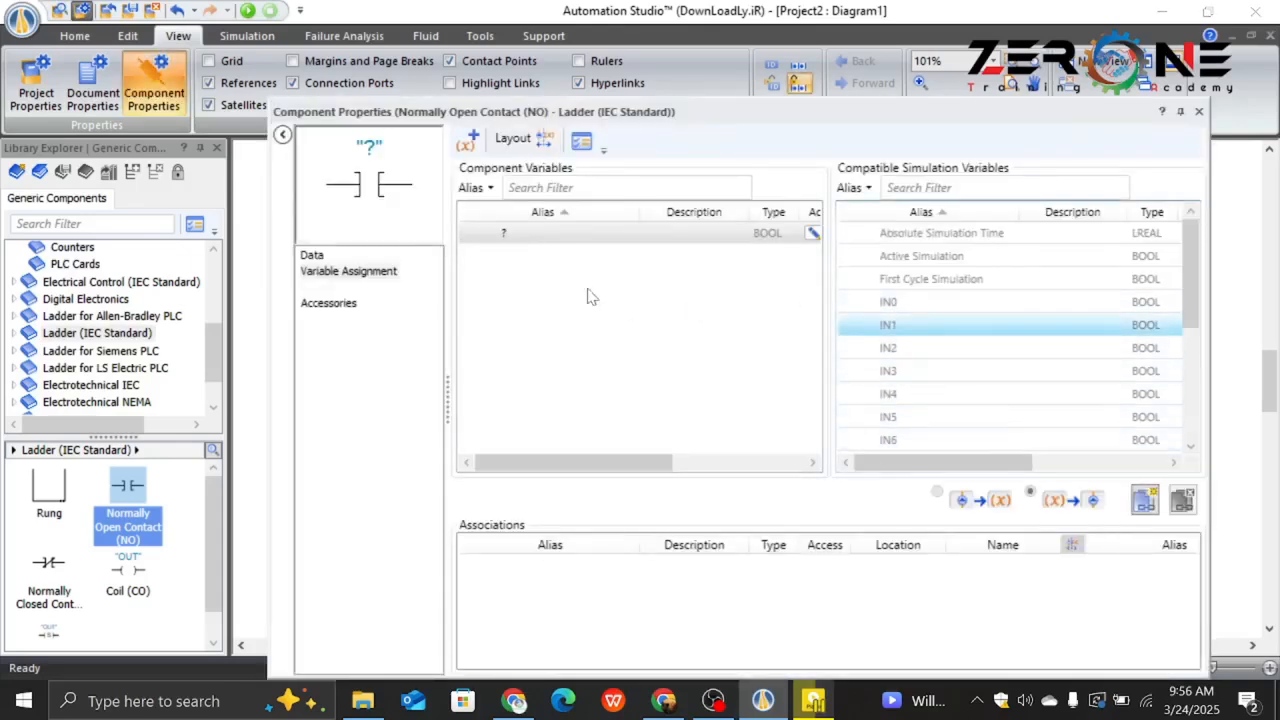
click(587, 238)
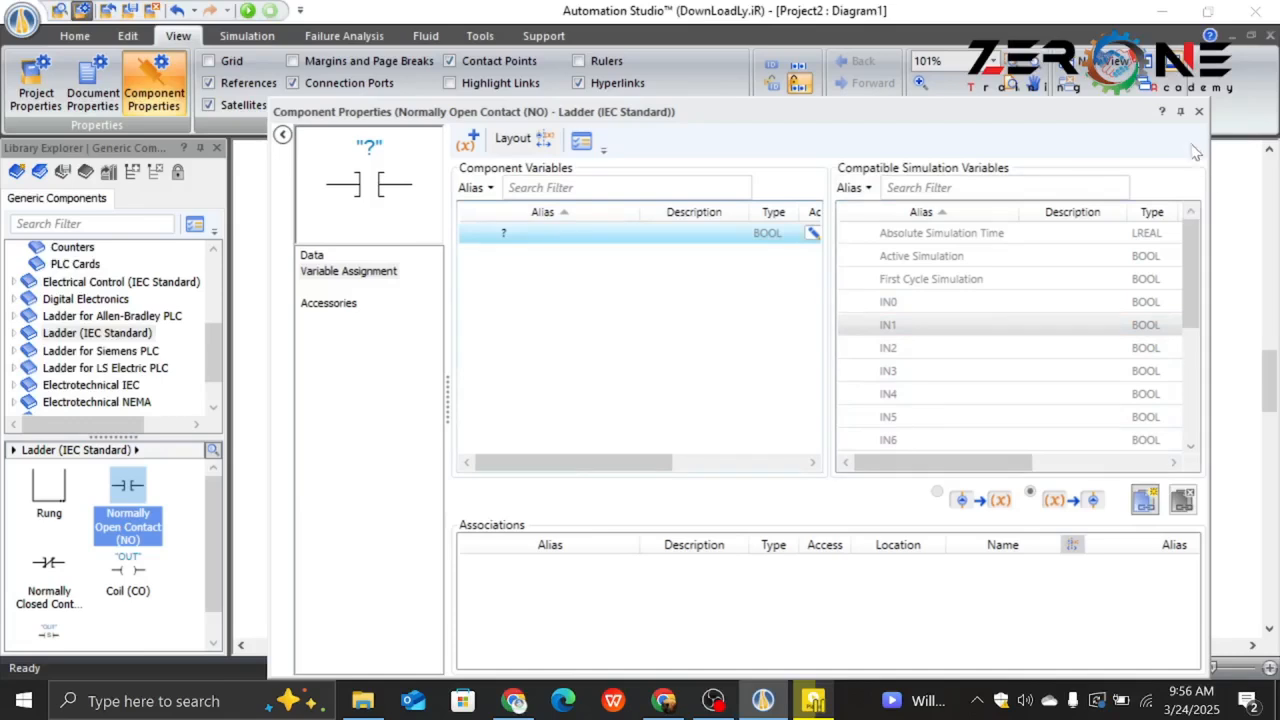
click(1199, 113)
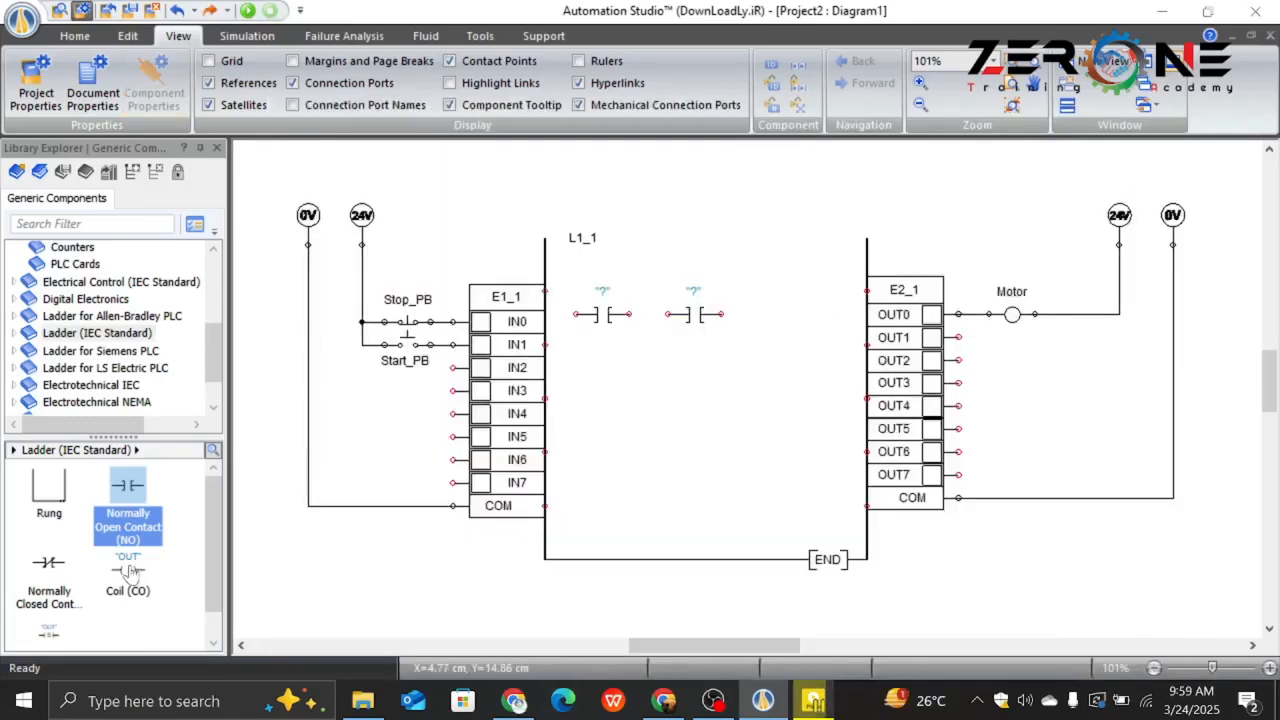
Insert a Coil (CO) inside the rung near its right rail and give it the alias OUT0.
drag(130, 572, 780, 298)
click(521, 316)
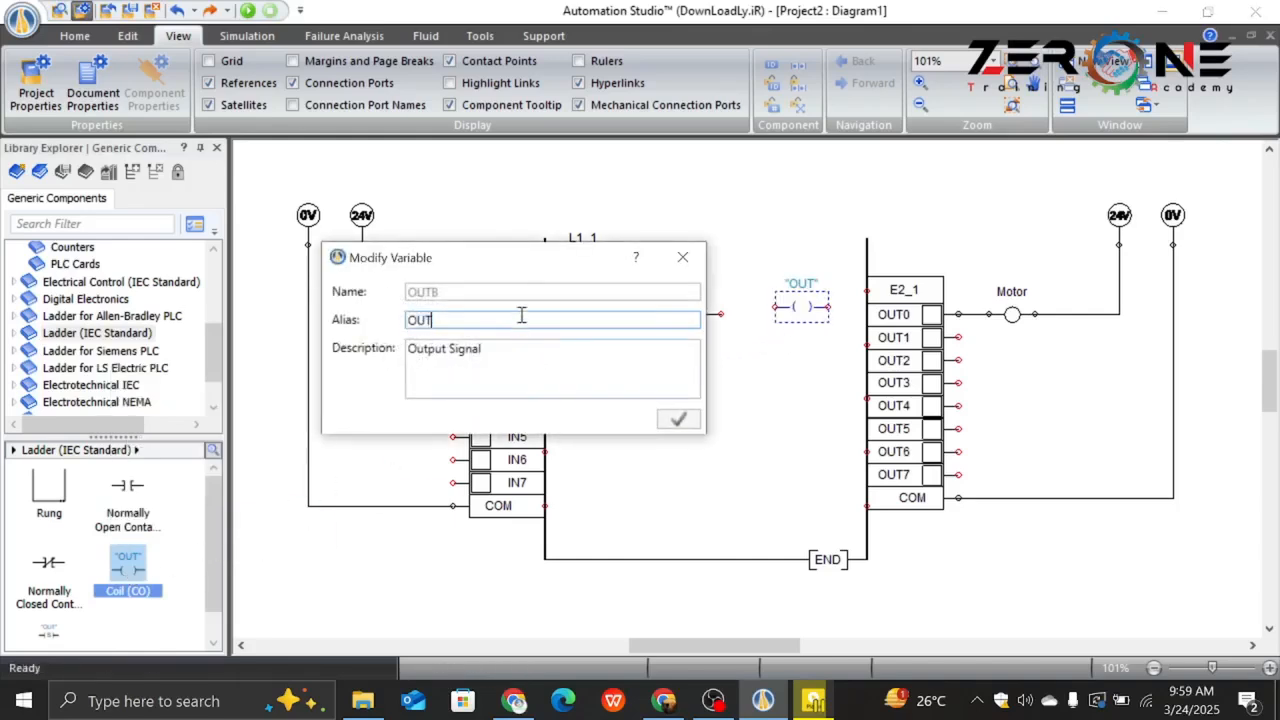
text(0)
click(688, 424)
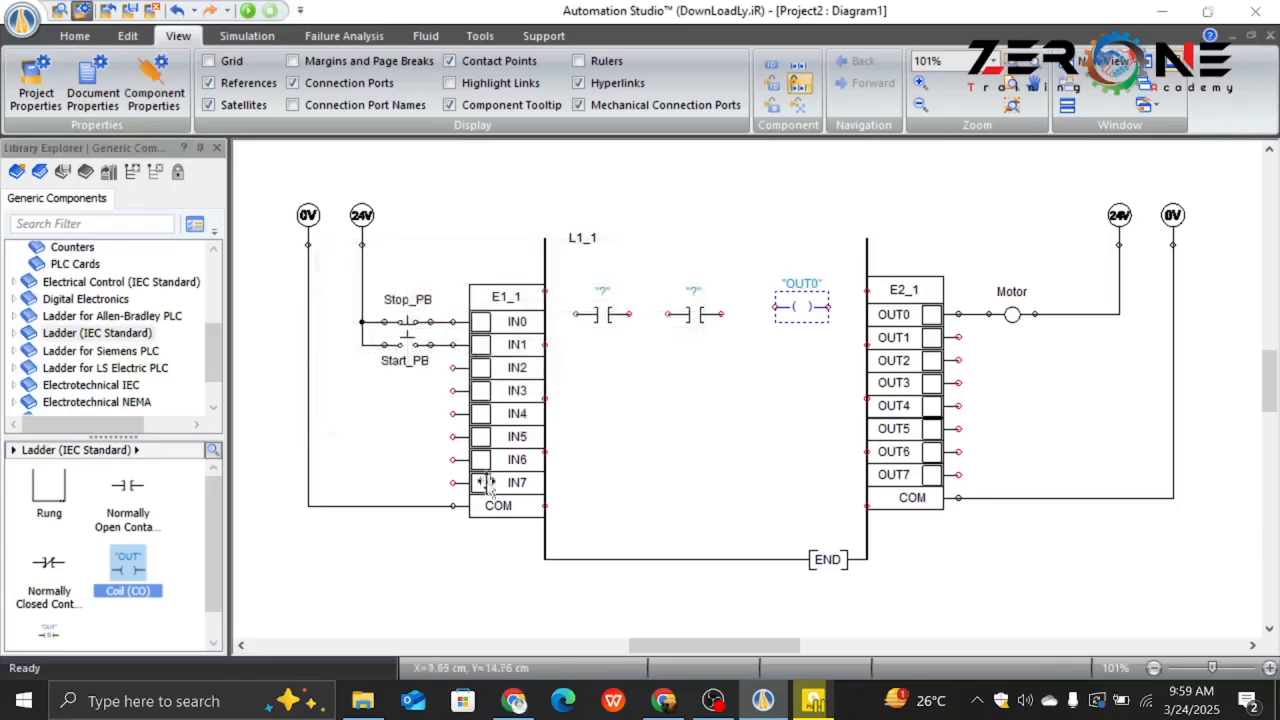
Place a third normally open contact beneath the second one and check the second contact's variable assignment.
drag(123, 513, 695, 376)
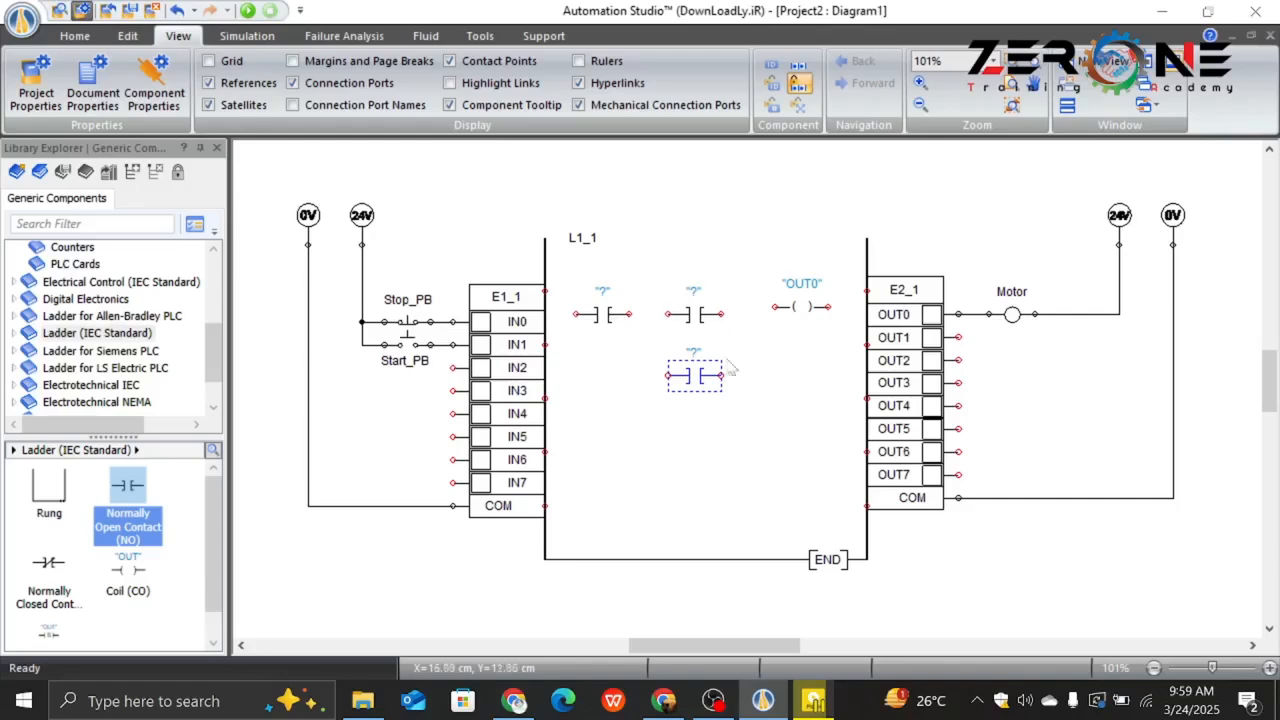
double_click(693, 316)
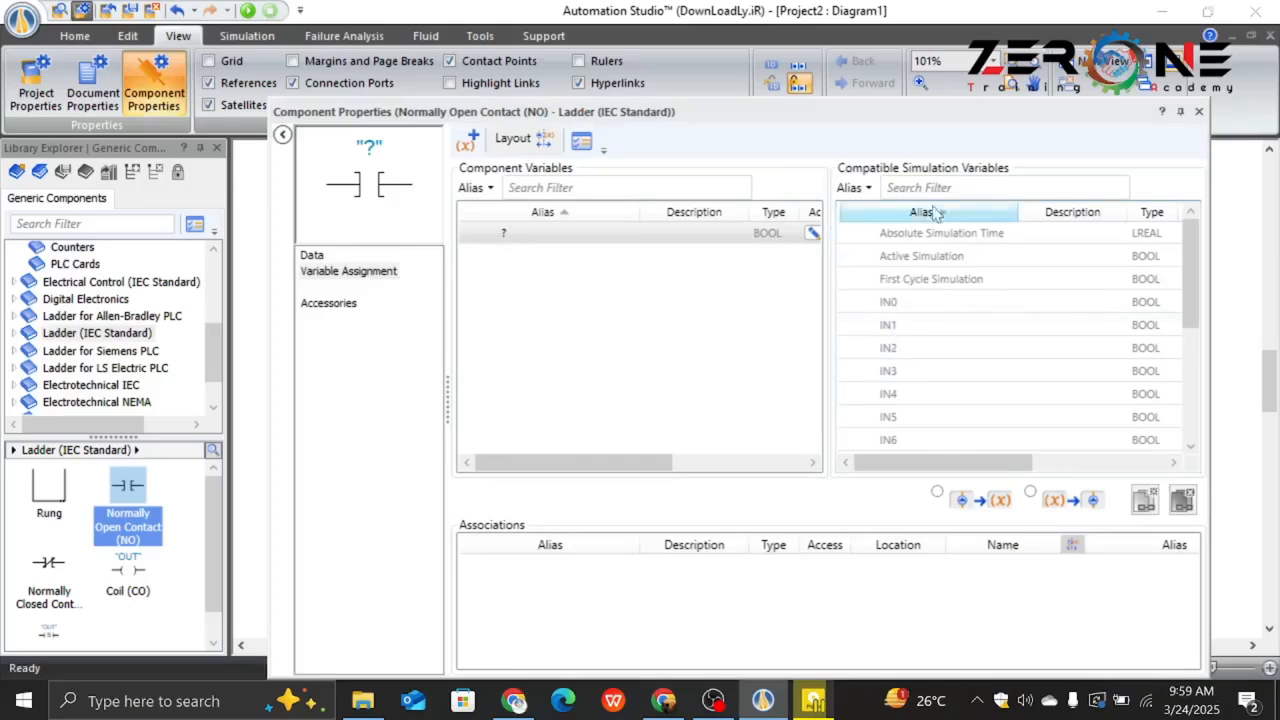
click(1199, 112)
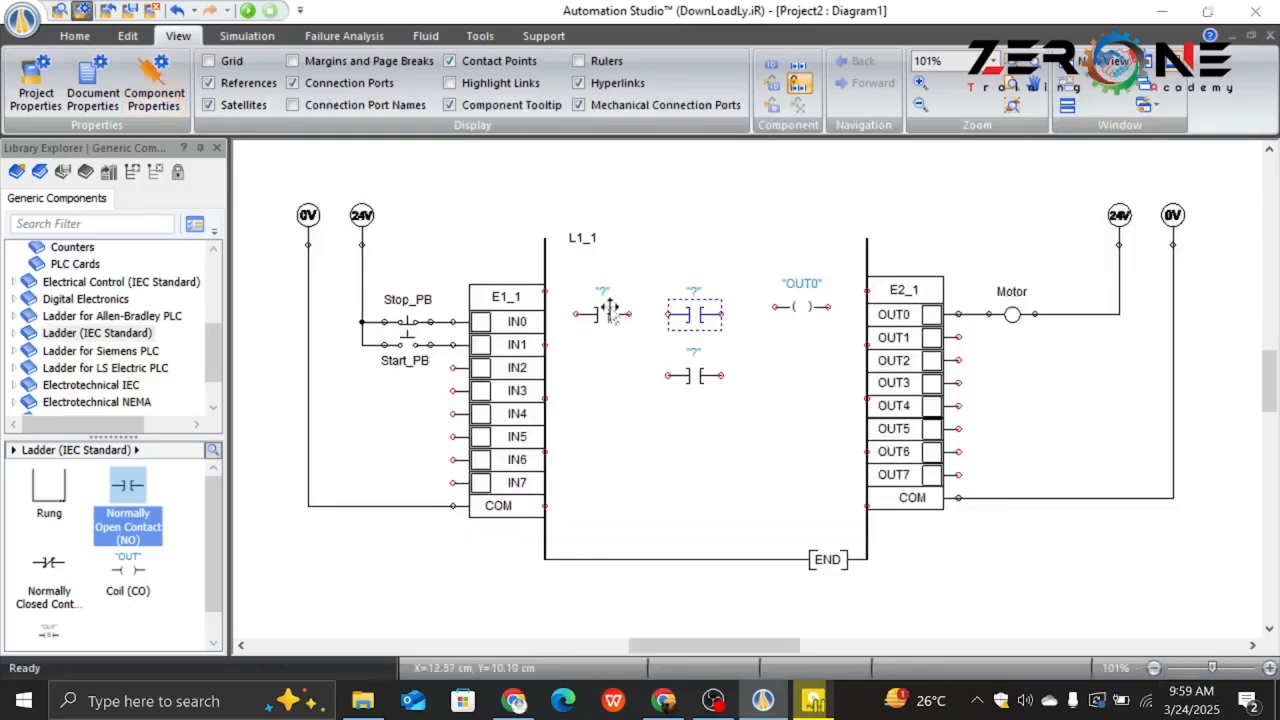
Assign variable IN0 of the input card to the first contact and IN1 to the second contact.
double_click(602, 310)
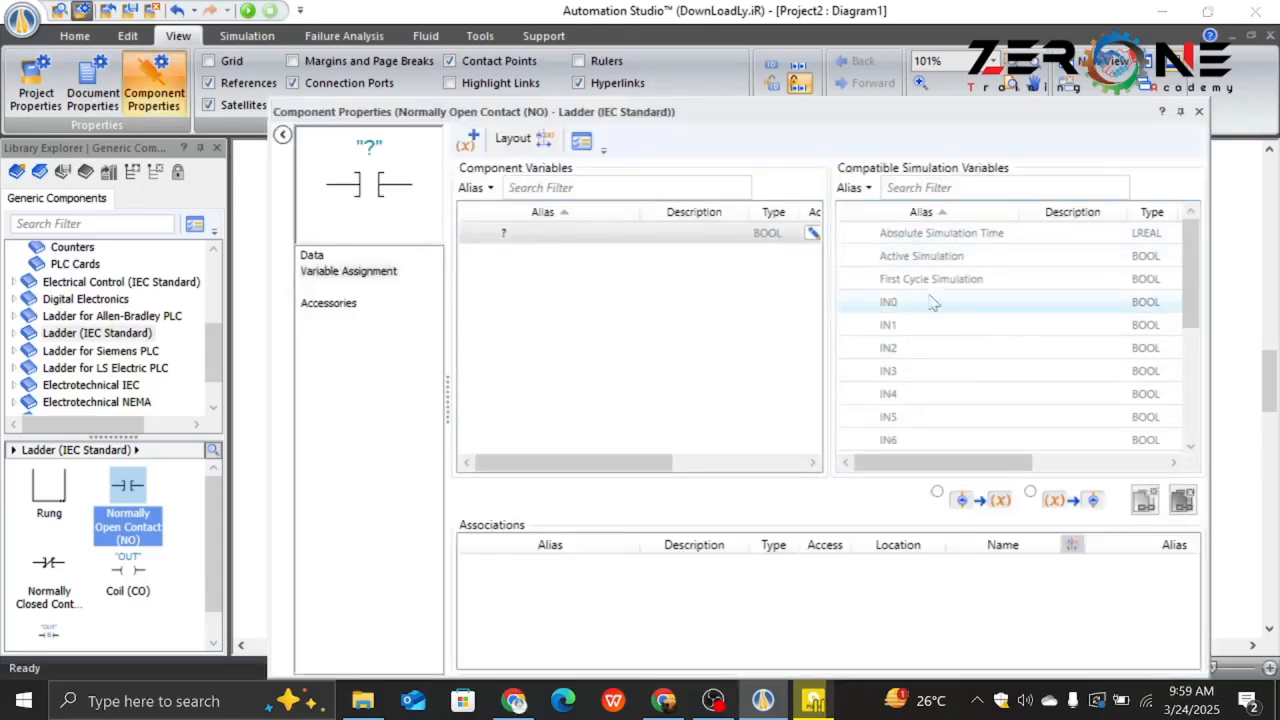
click(928, 305)
double_click(928, 305)
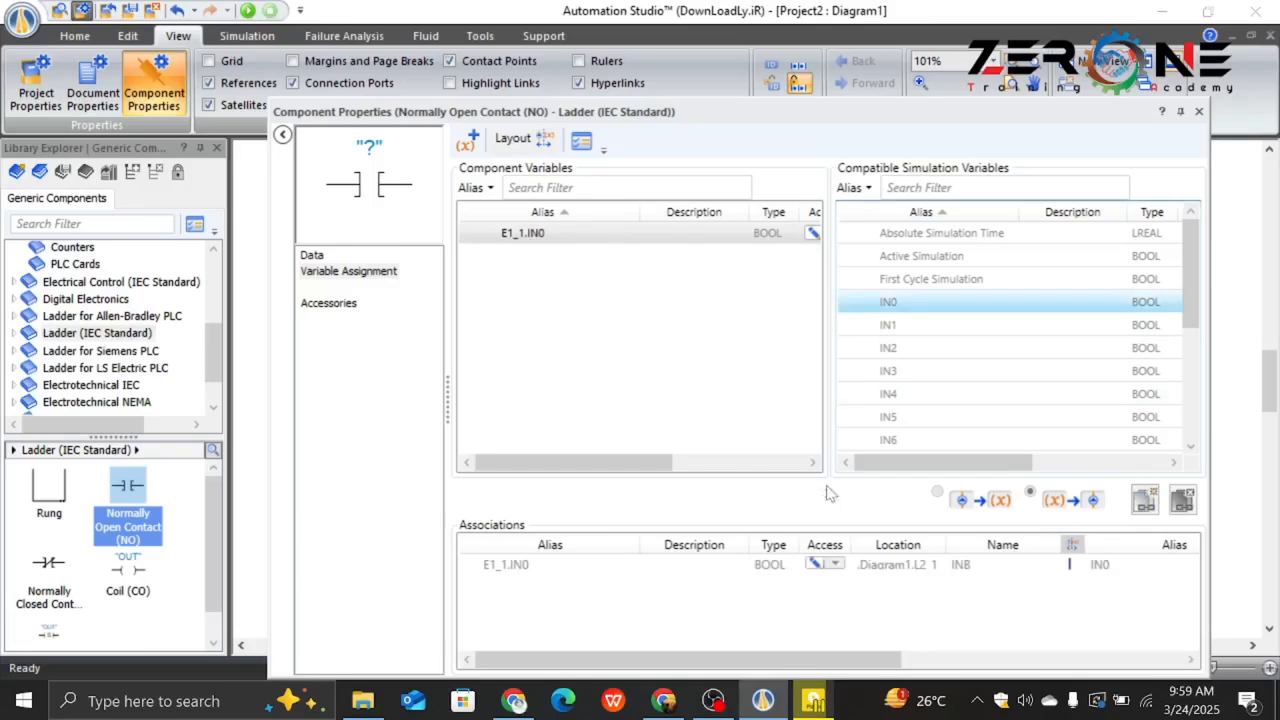
click(1199, 112)
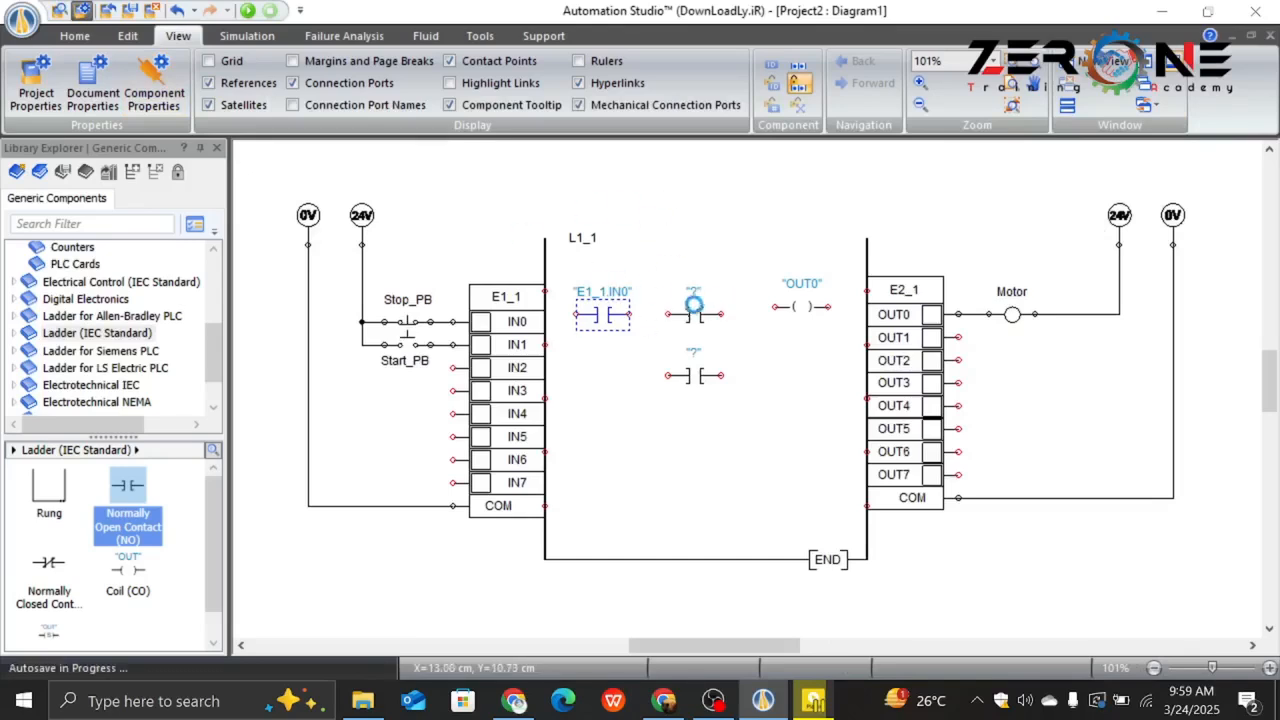
double_click(690, 316)
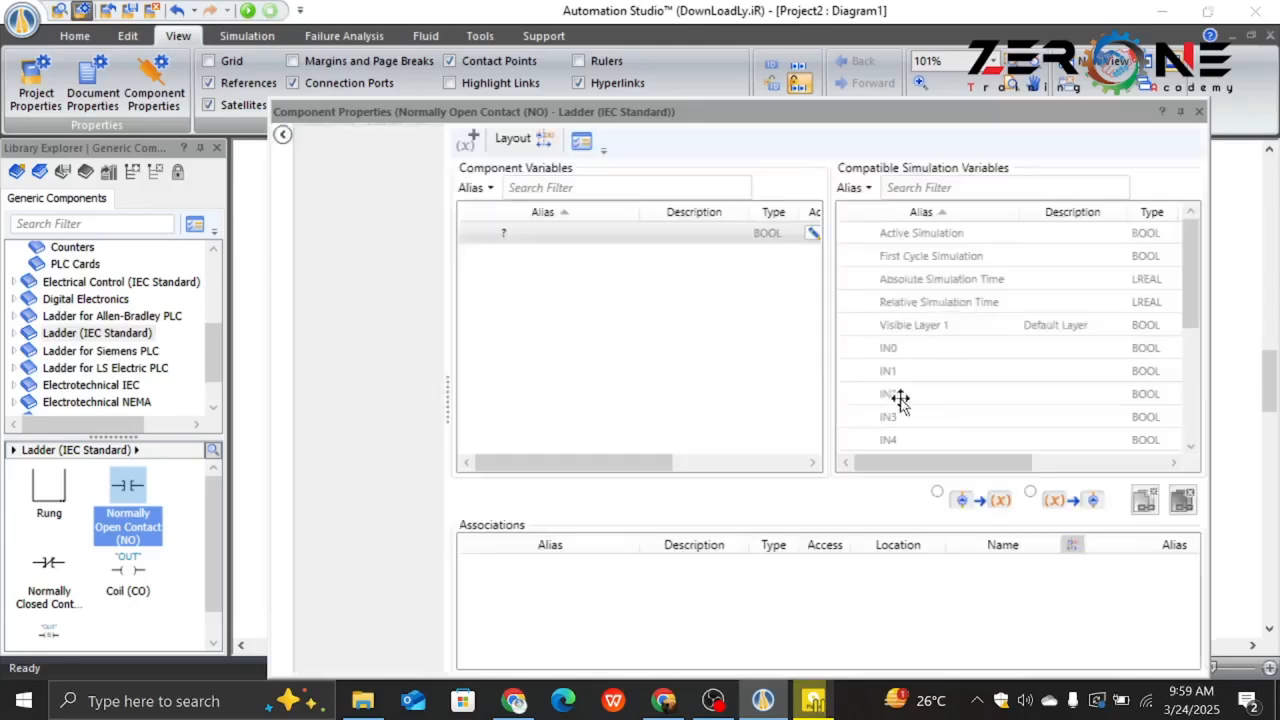
double_click(995, 330)
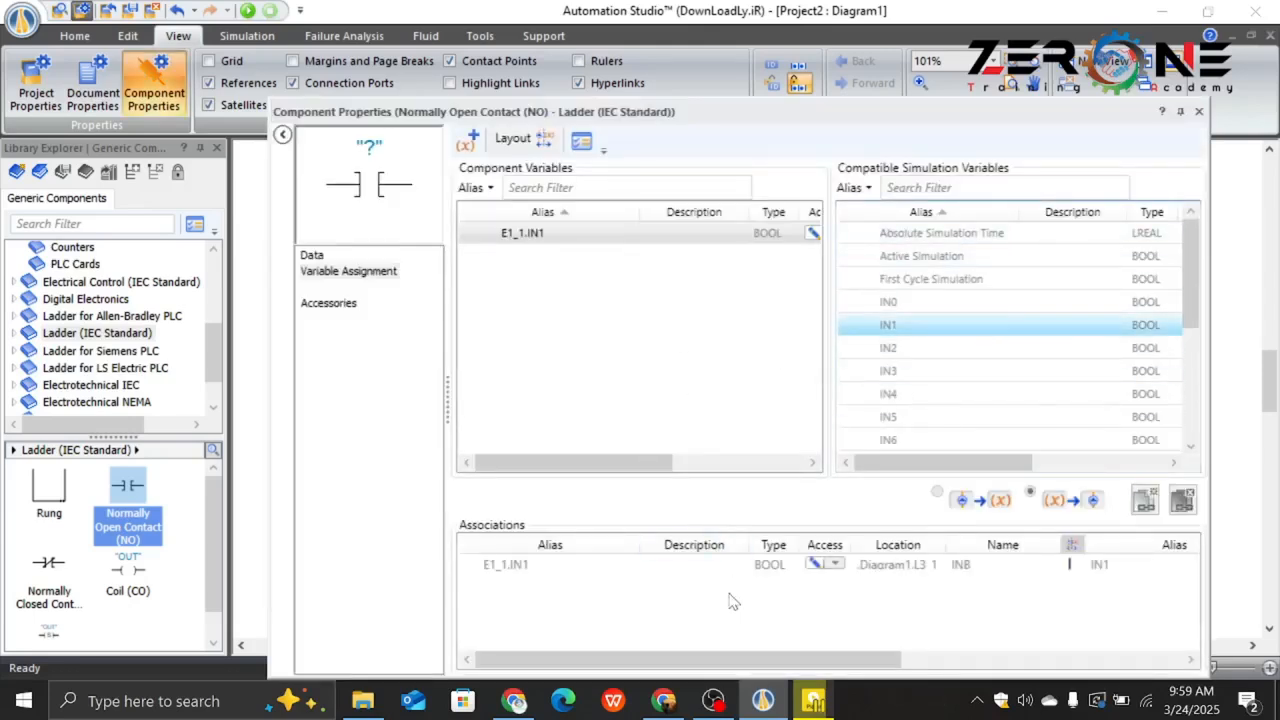
click(1199, 112)
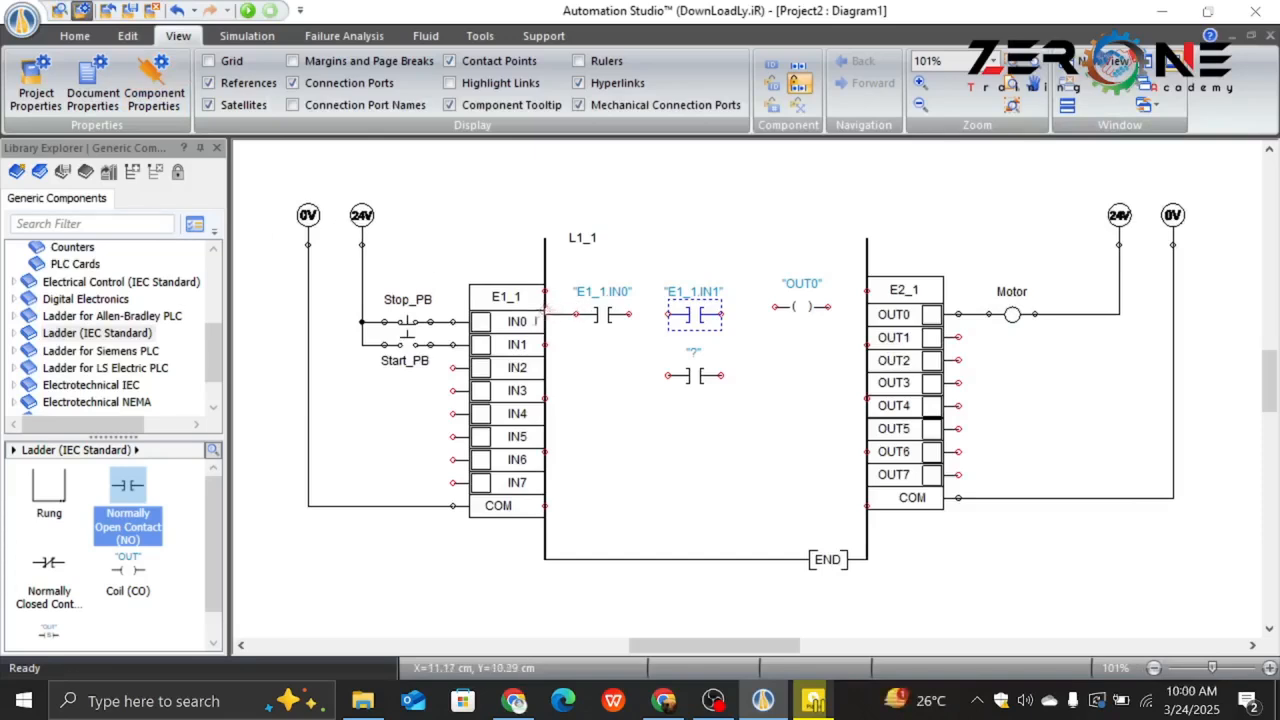
Wire the left rail through the IN0 and IN1 contacts and the OUT0 coil to the right rail.
click(545, 291)
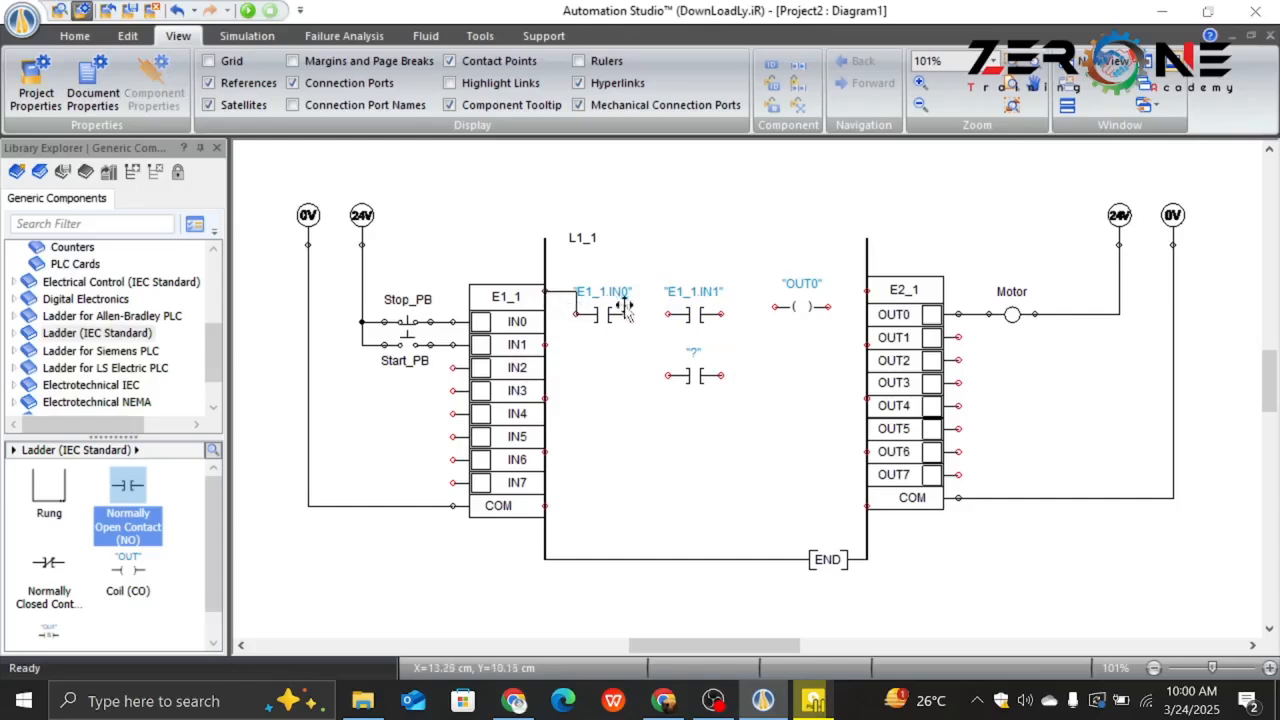
click(629, 314)
click(668, 314)
click(720, 314)
click(774, 307)
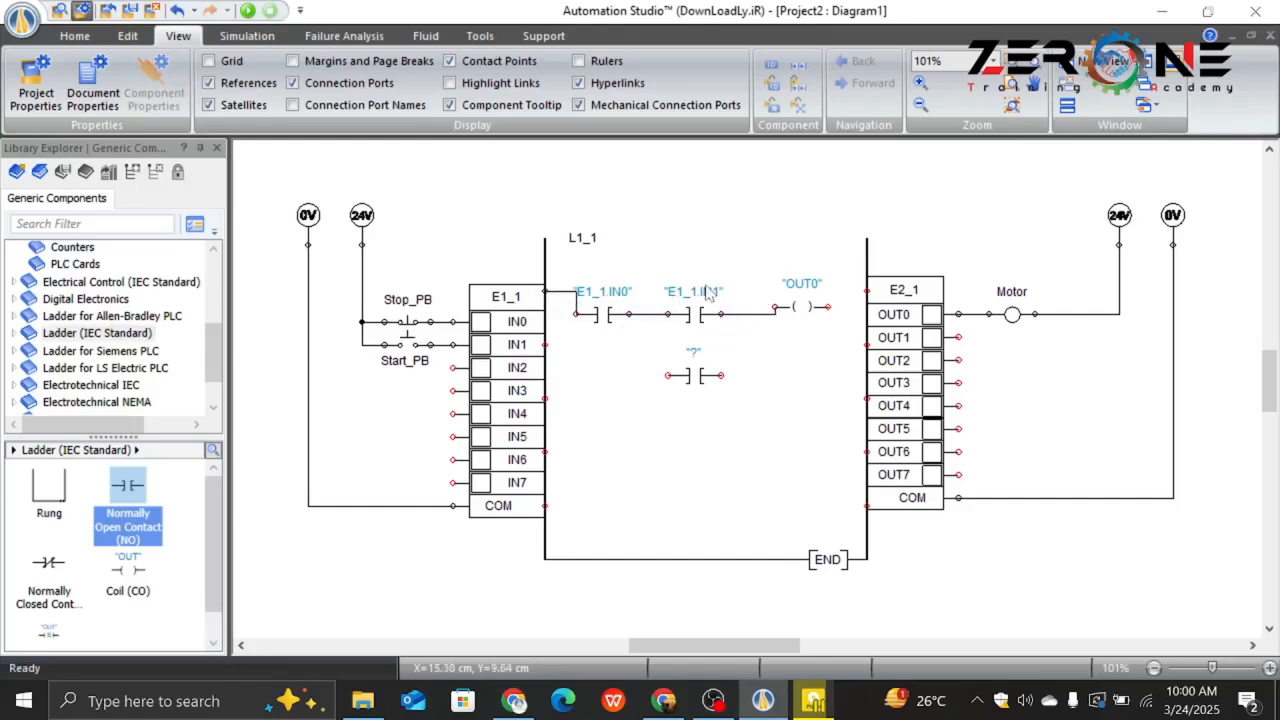
click(828, 307)
click(866, 291)
Move the wired contacts and coil up toward the rail's uppermost connection points, nudging both contacts slightly higher than the coil.
drag(561, 345, 847, 248)
drag(690, 322, 697, 306)
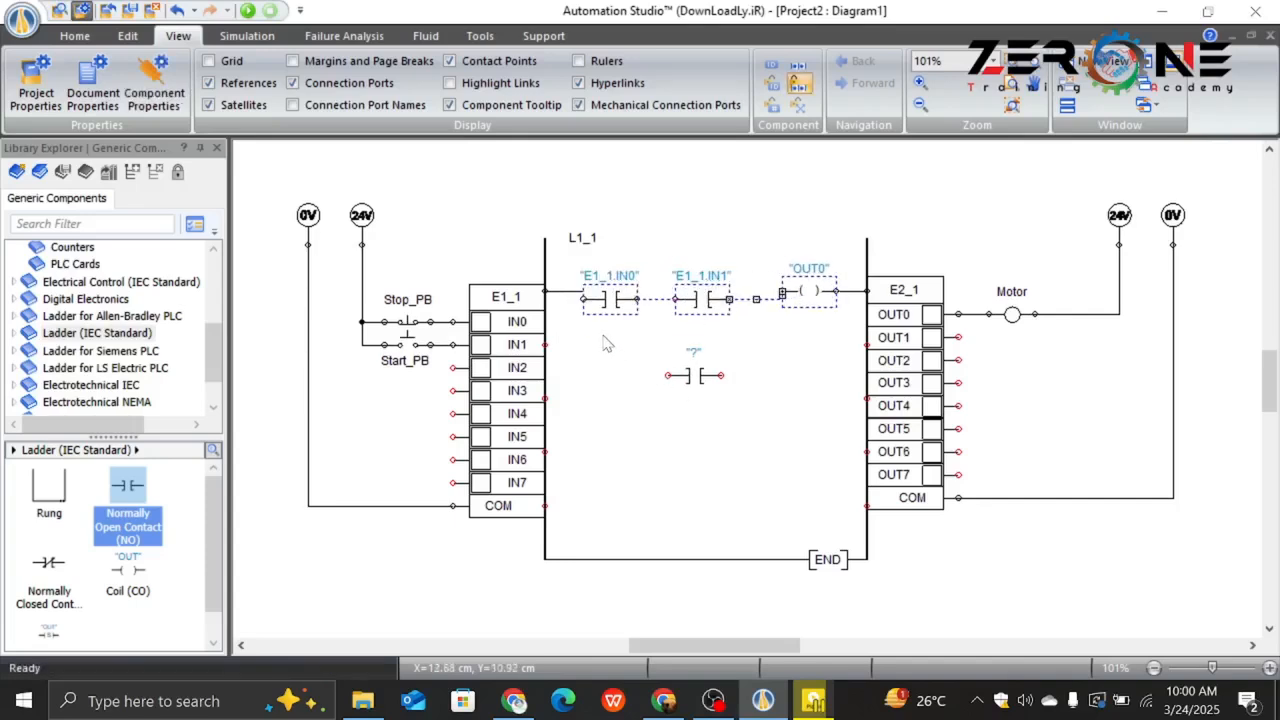
click(626, 310)
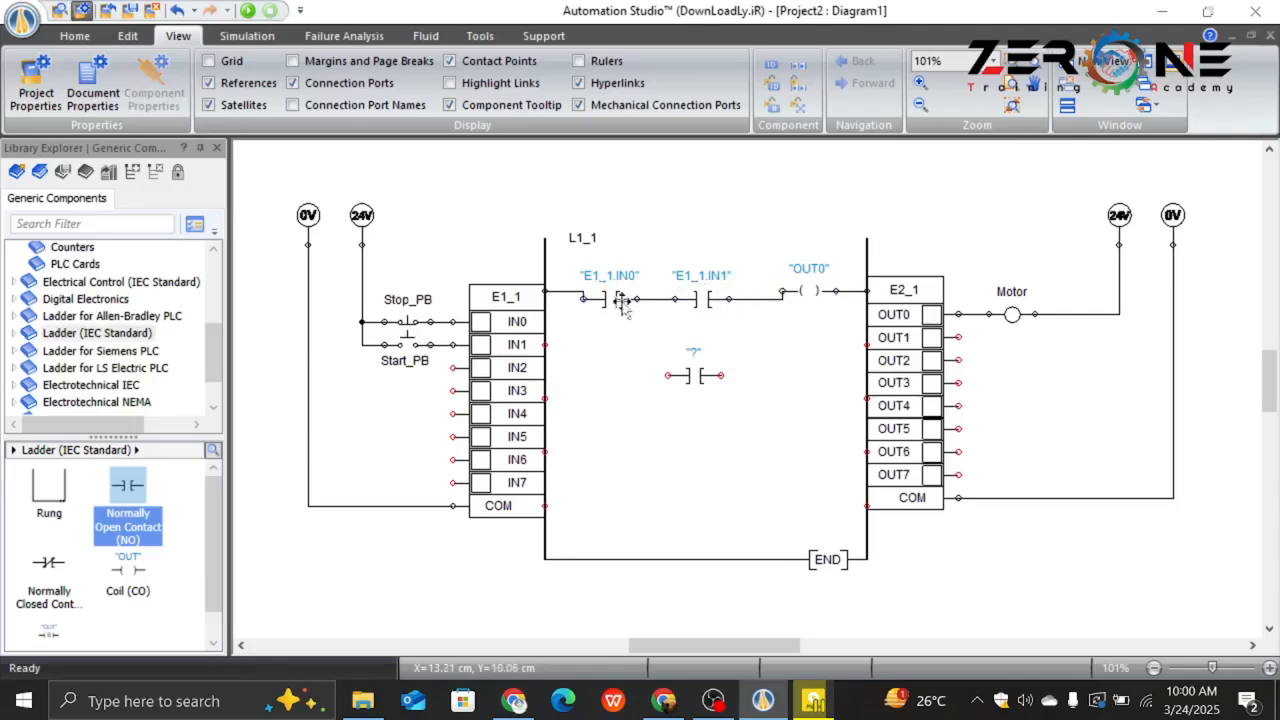
drag(621, 305, 621, 291)
drag(714, 310, 714, 292)
click(783, 353)
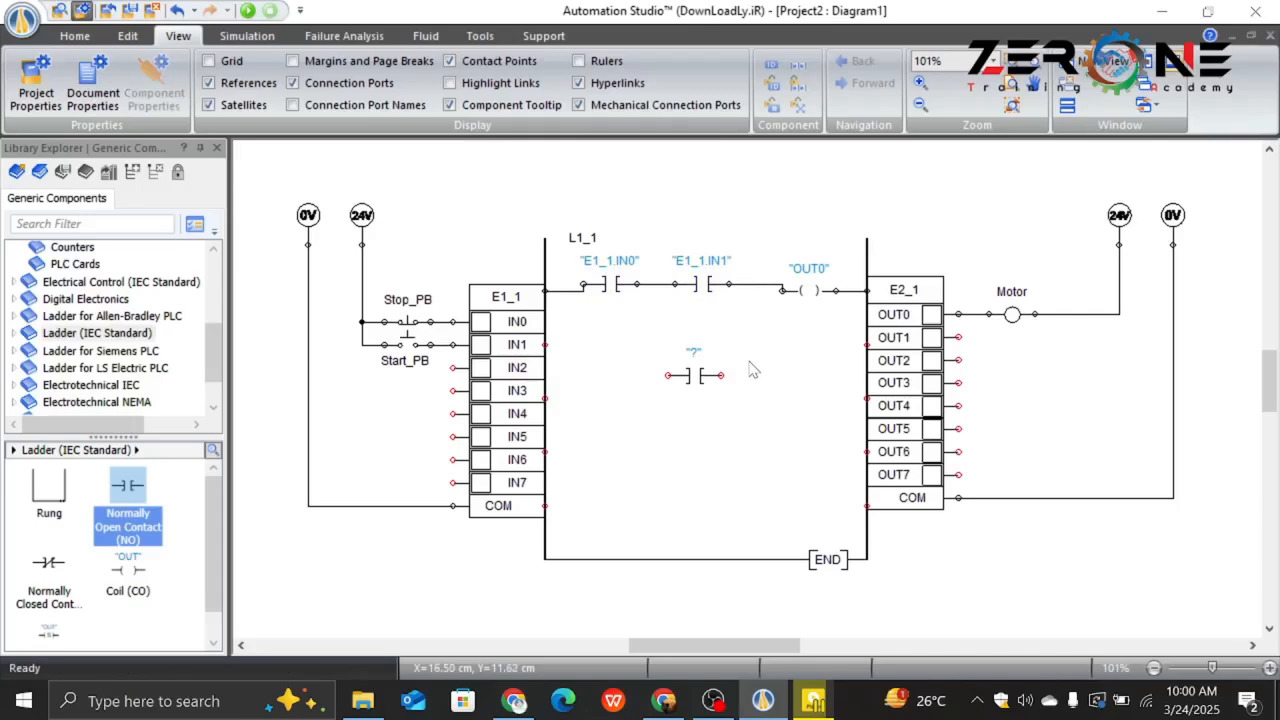
Shift the unassigned contact up under the IN1 contact and delete it from the rung.
drag(695, 378, 704, 348)
click(684, 492)
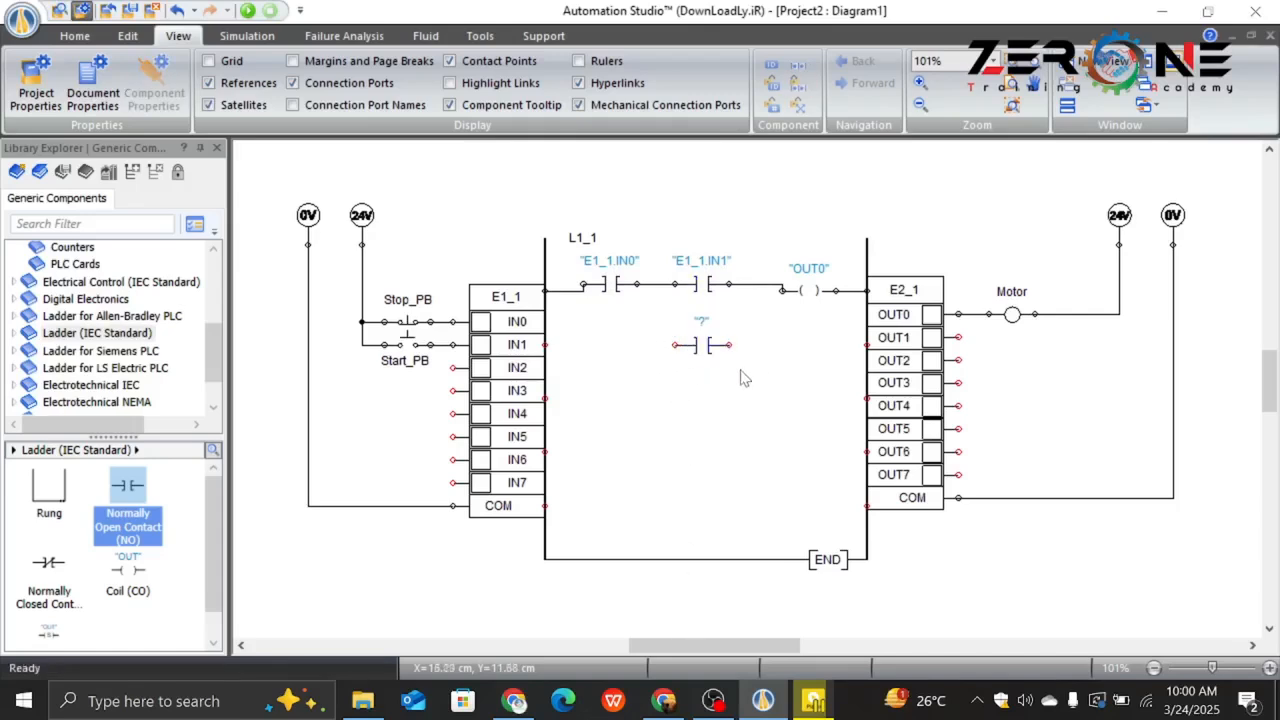
click(692, 345)
key(Delete)
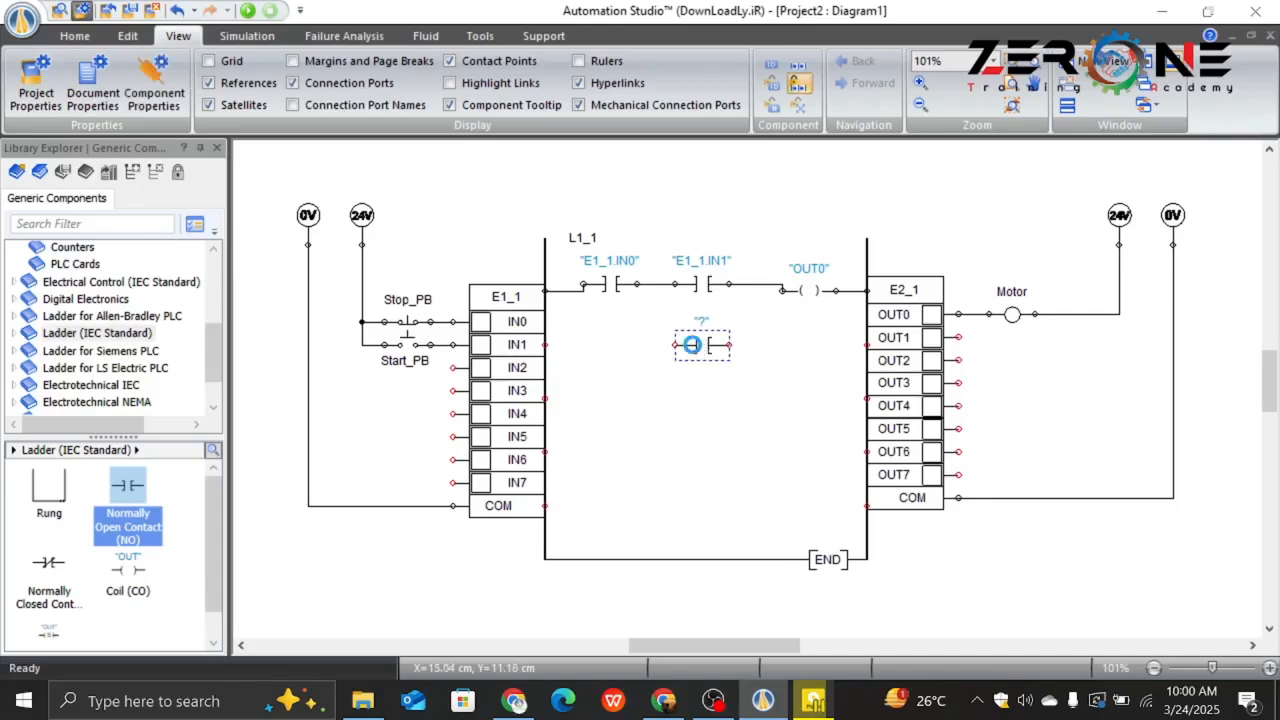
Start a normal simulation of the start/stop motor circuit.
click(247, 35)
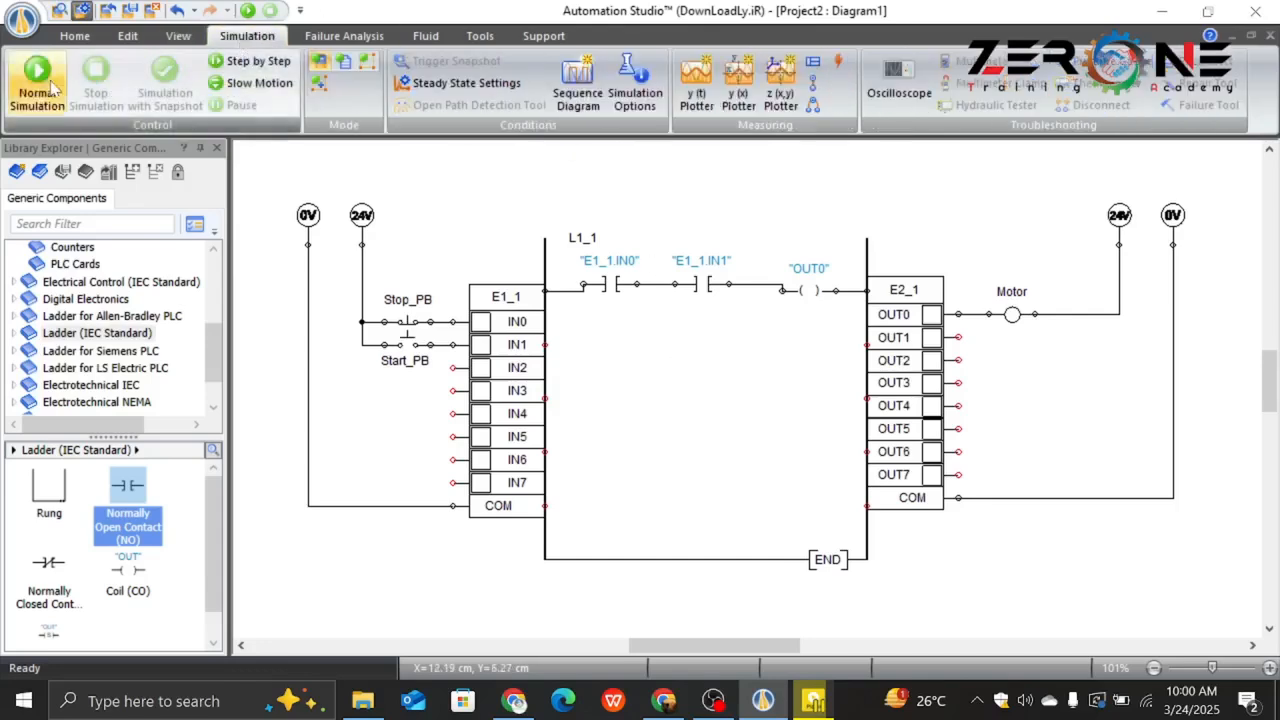
click(37, 90)
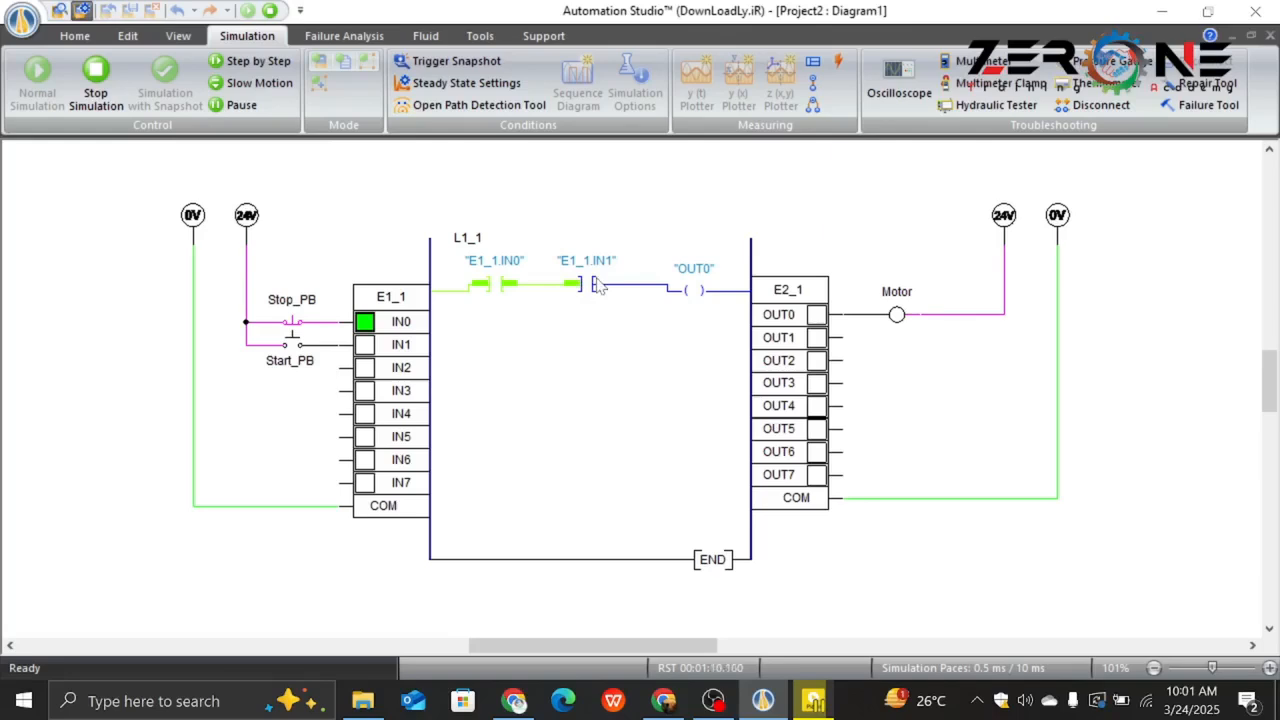
Operate Start_PB several times in the running simulation to test the OUT0 coil, and stop the simulation.
click(292, 346)
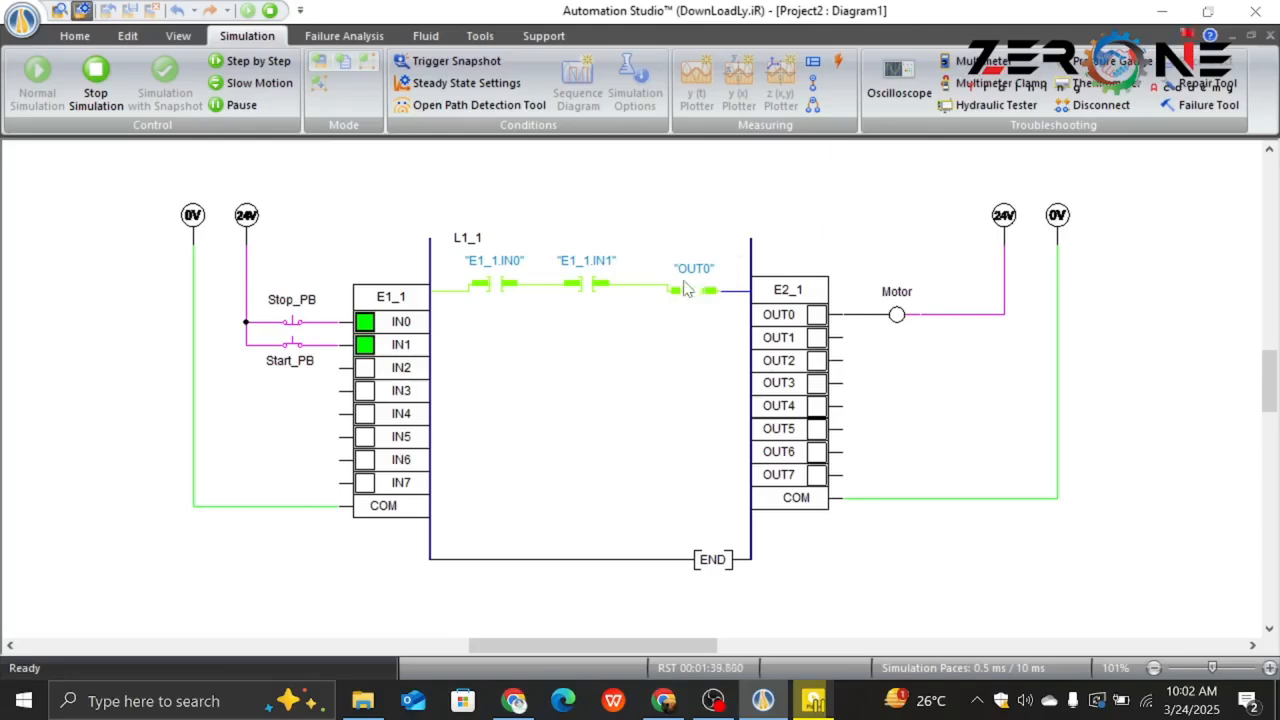
click(292, 350)
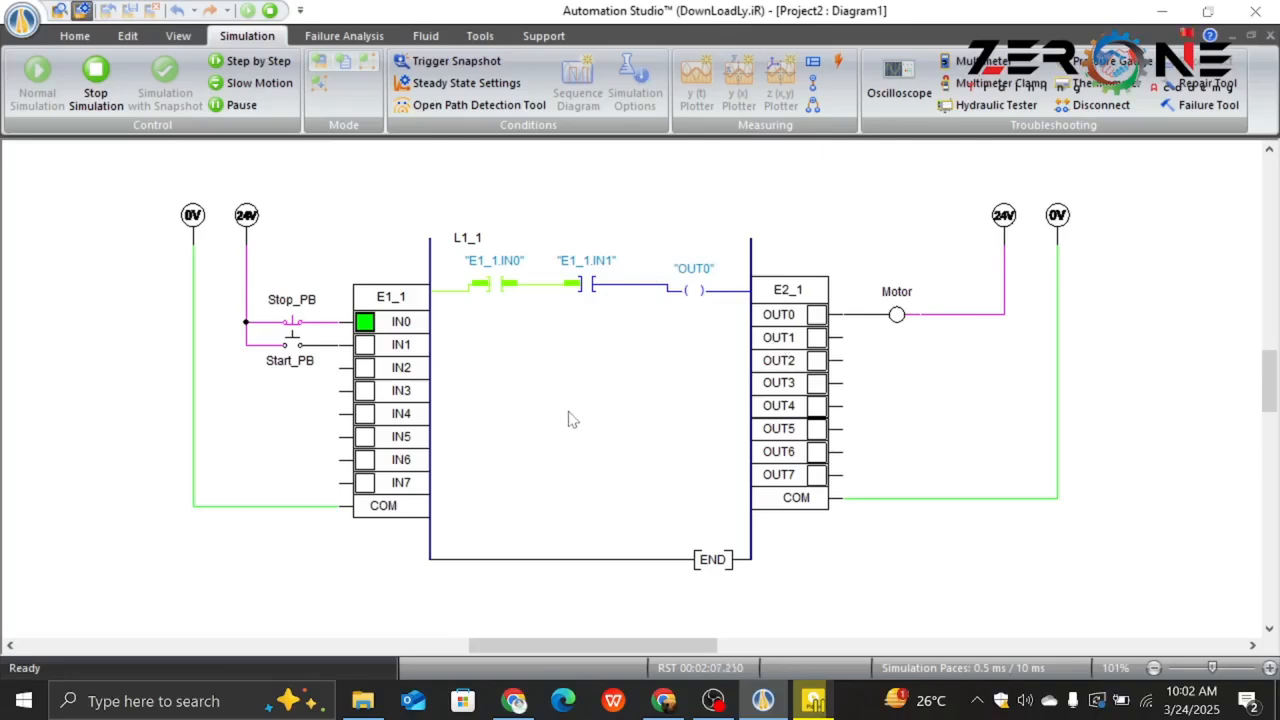
click(290, 344)
click(291, 345)
click(100, 92)
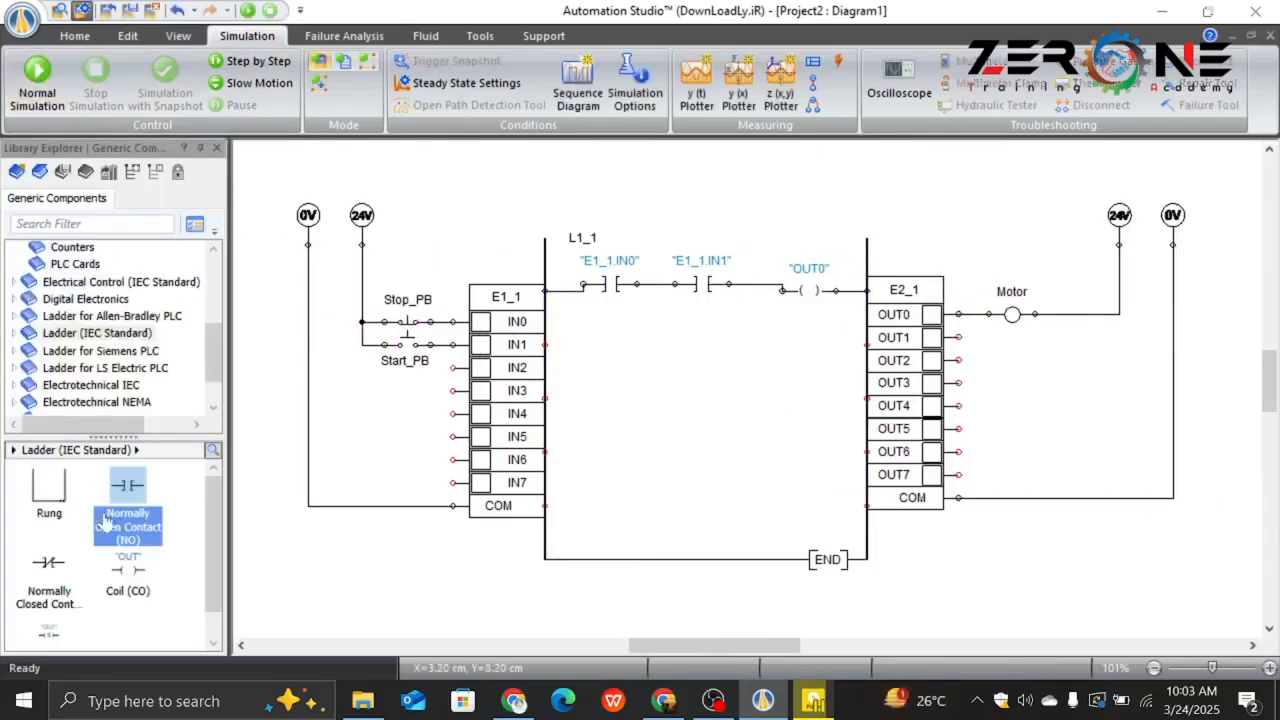
Place a normally open contact below the IN1 contact and assign the OUT0 variable to it.
drag(124, 506, 705, 334)
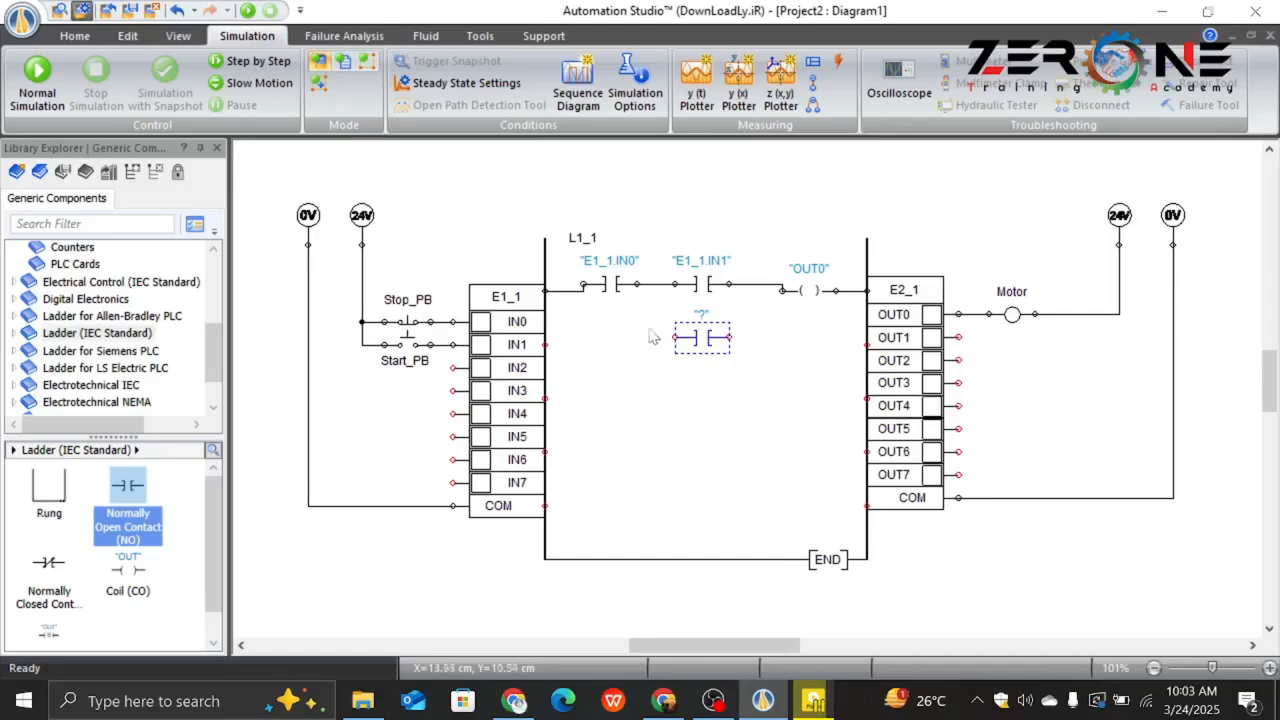
double_click(703, 338)
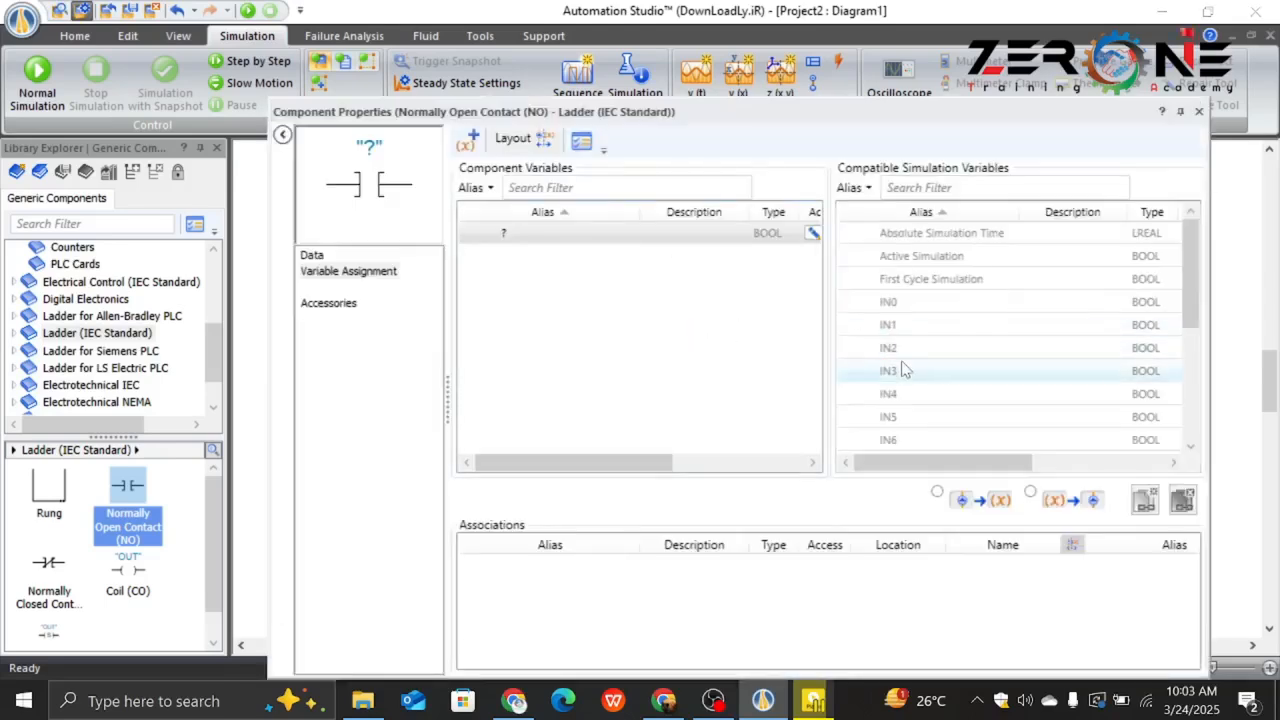
scroll(900, 366, down, 3)
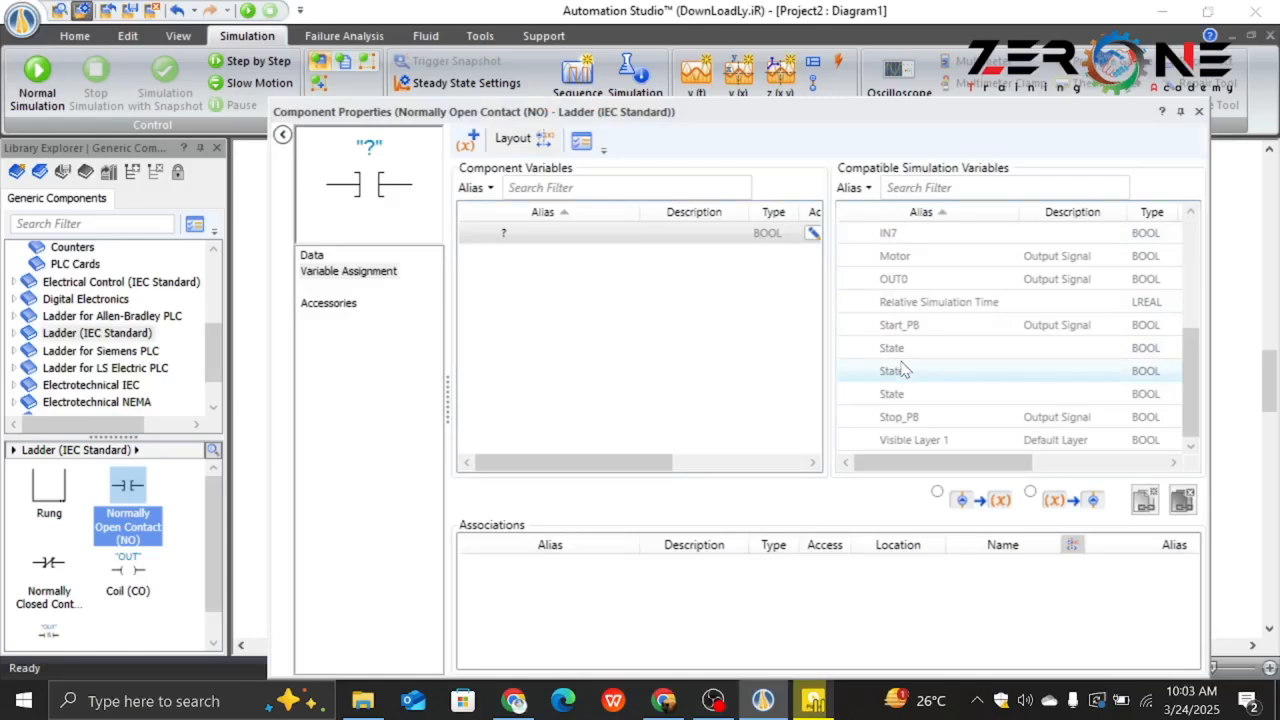
double_click(915, 280)
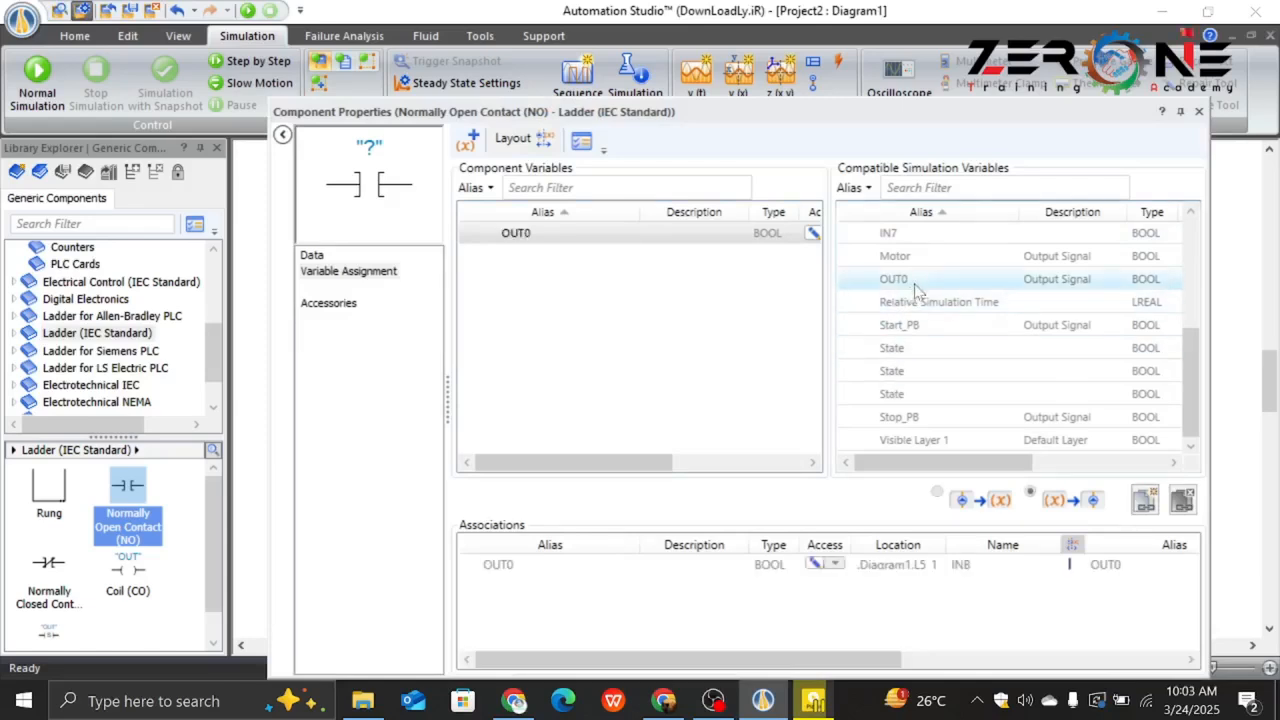
click(1199, 111)
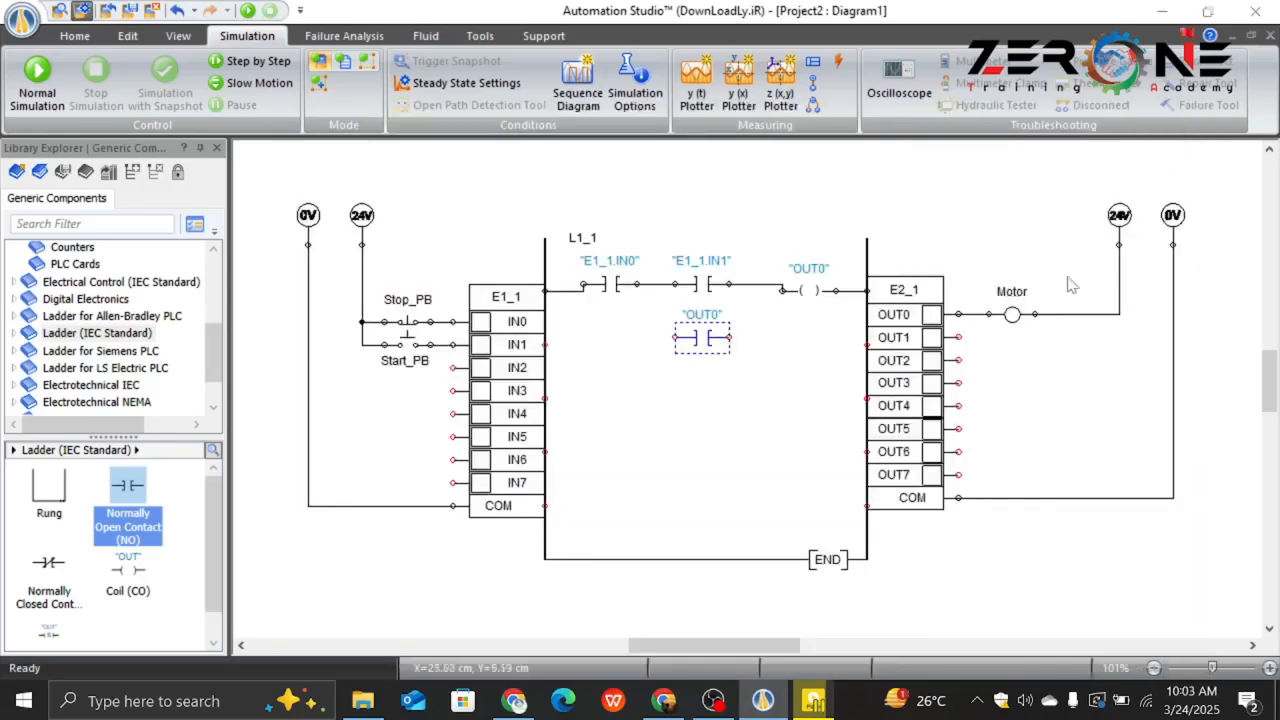
Wire both ends of the OUT0 contact to the ends of the IN1 contact to form a parallel branch.
click(690, 457)
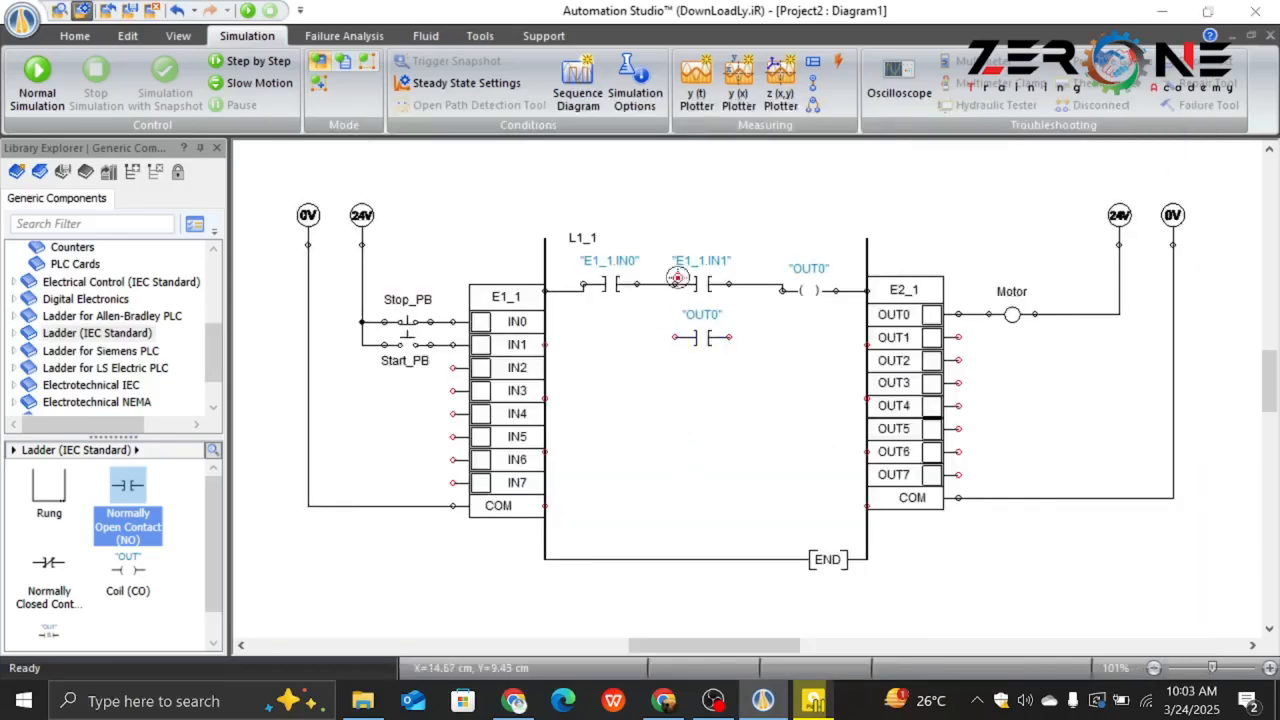
drag(676, 285, 675, 337)
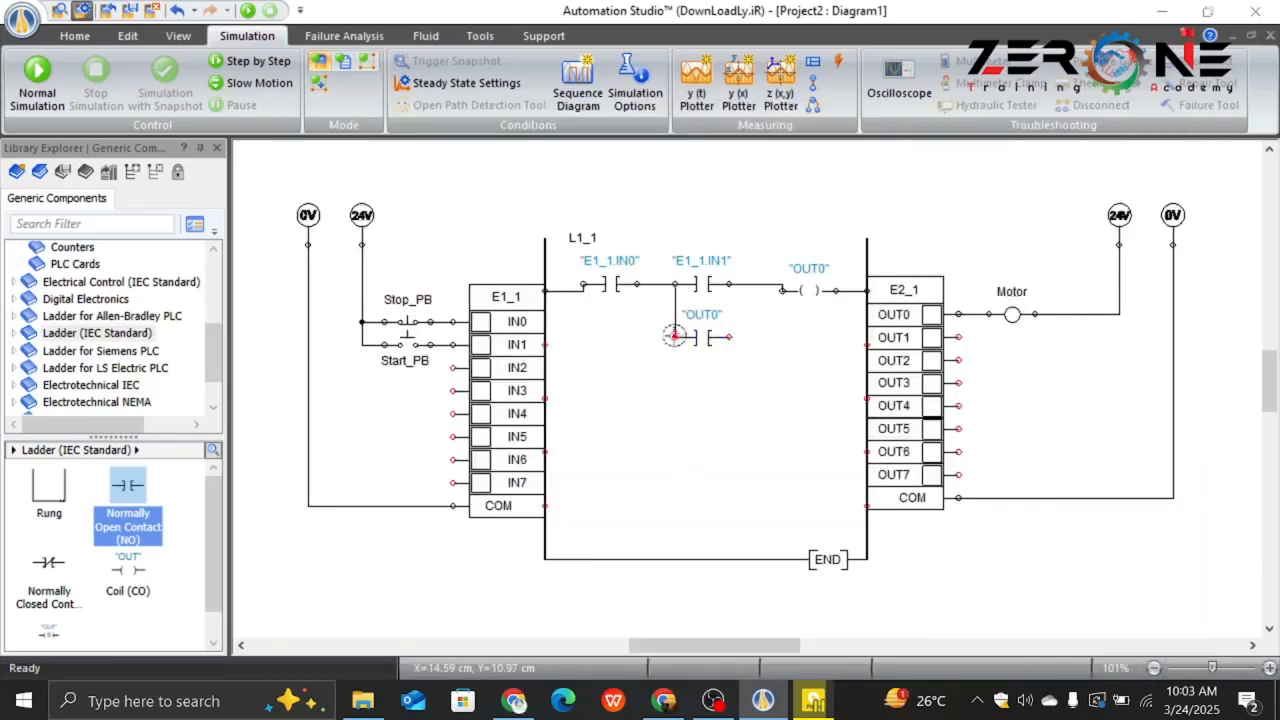
drag(728, 285, 728, 337)
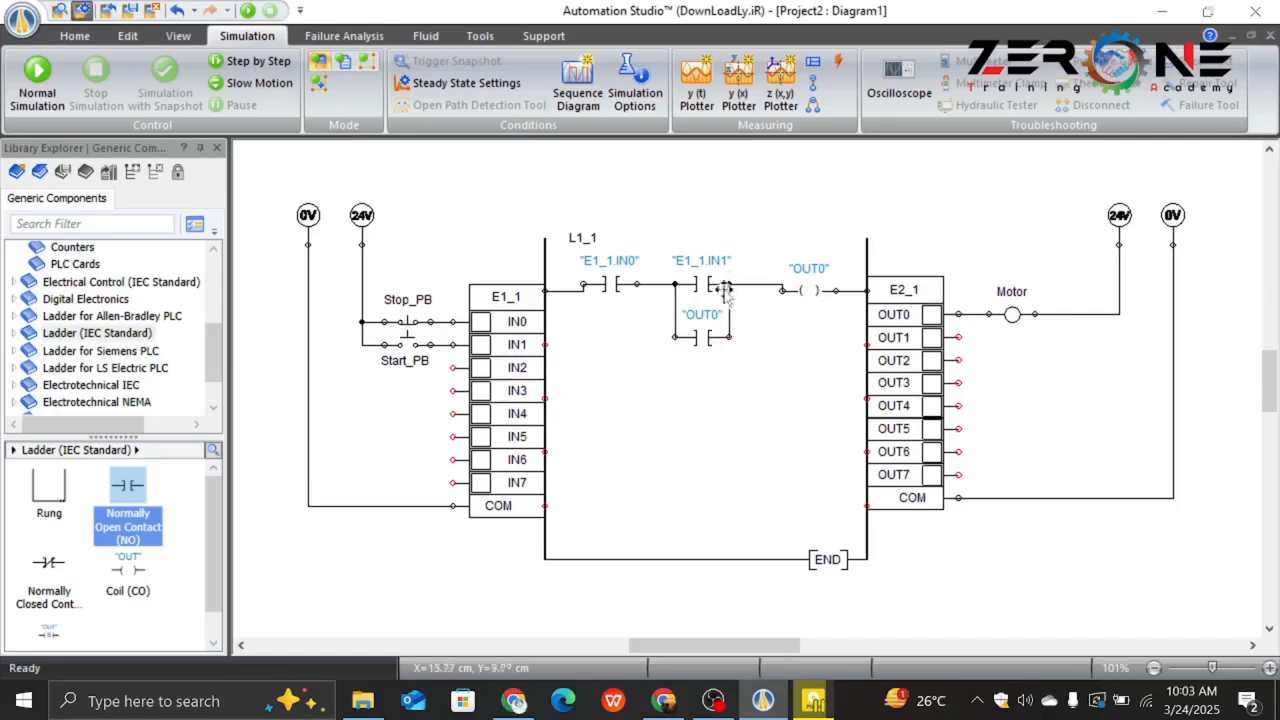
Run a normal simulation and alternately operate Start_PB and Stop_PB to test the latching rung.
click(37, 80)
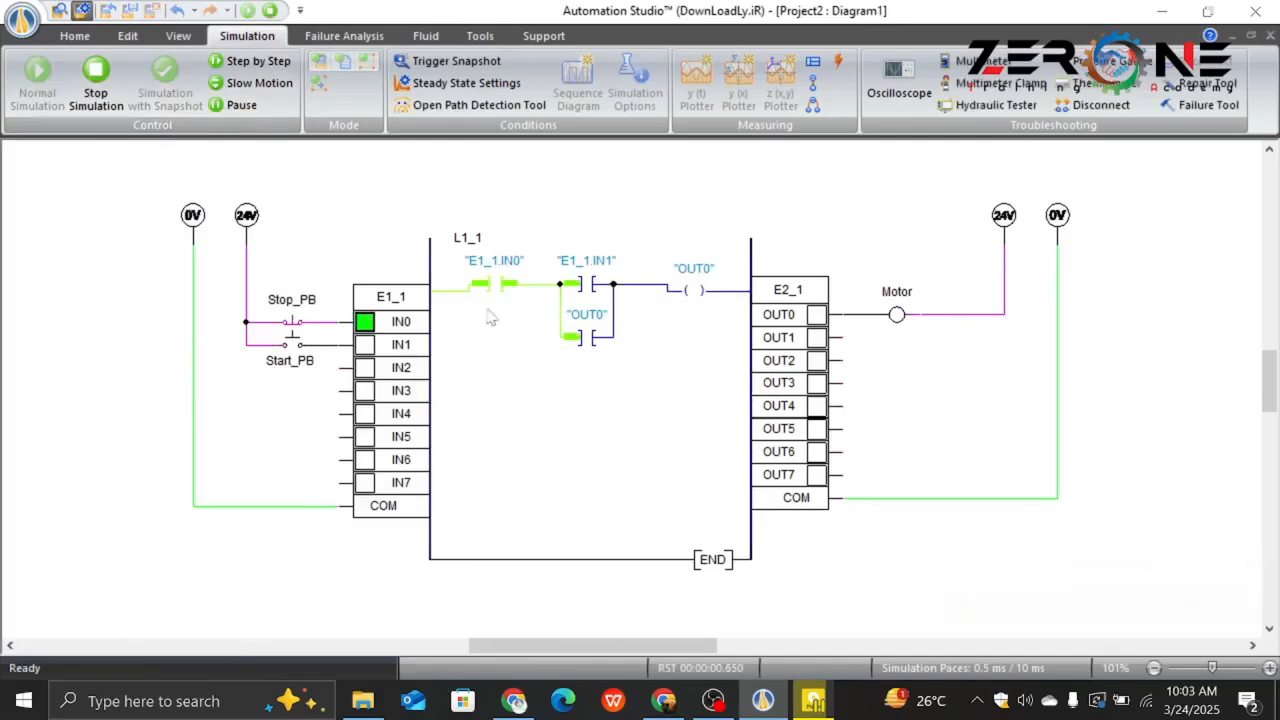
click(293, 348)
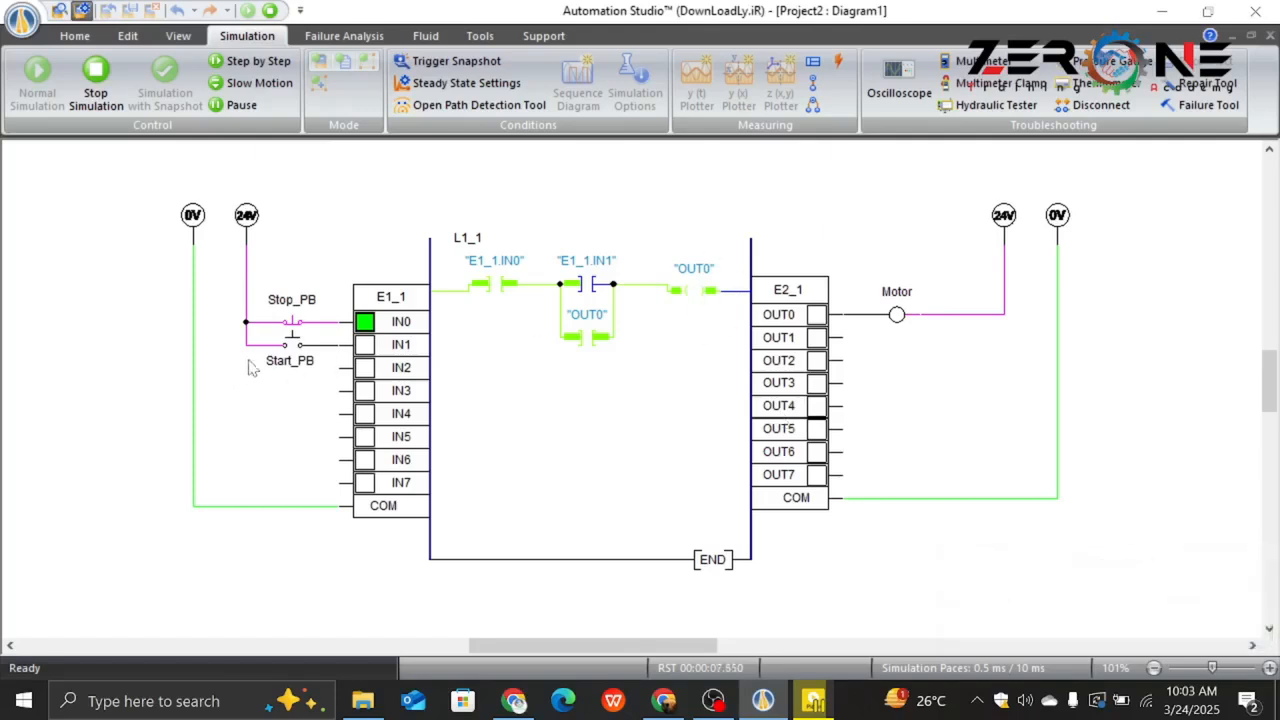
click(290, 322)
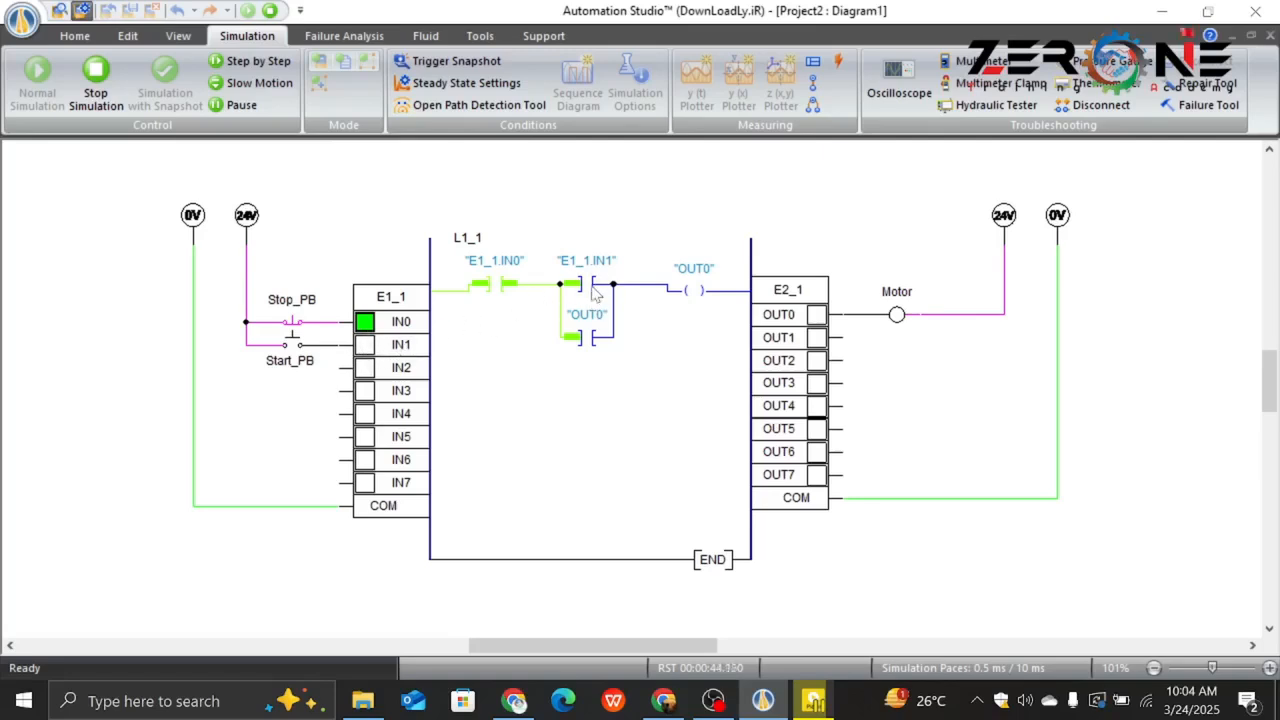
click(293, 344)
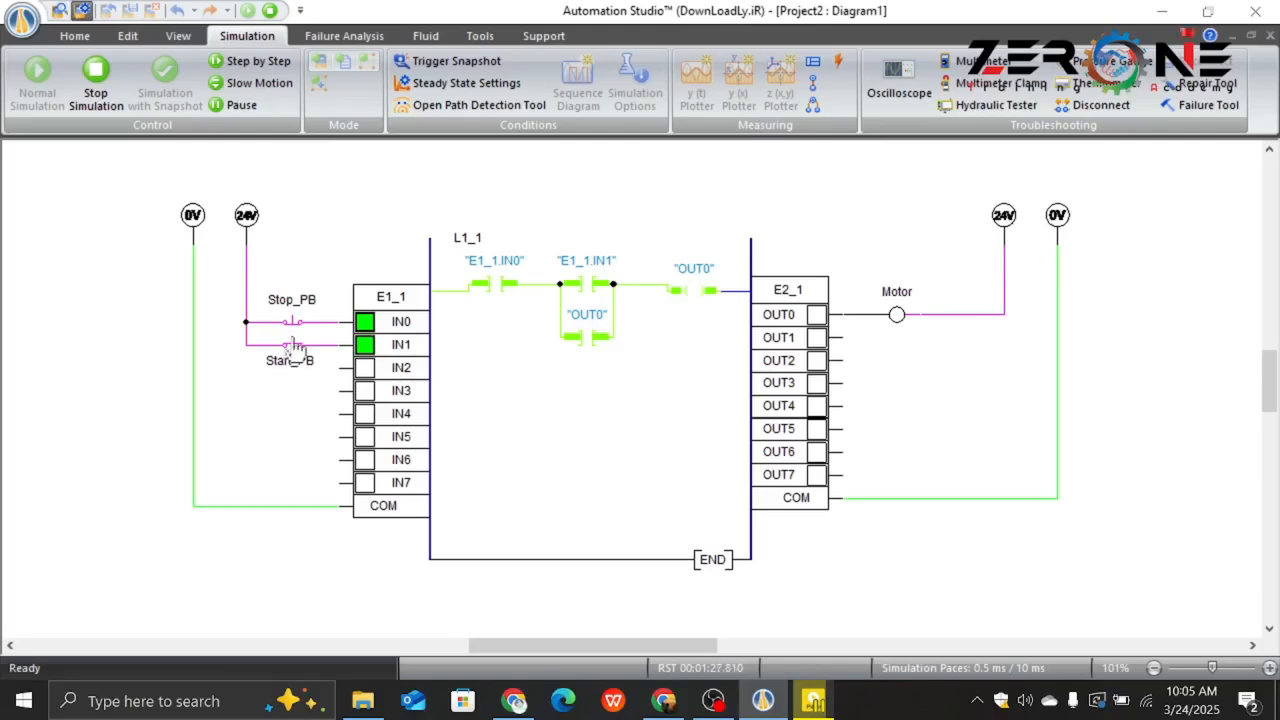
drag(295, 348, 291, 342)
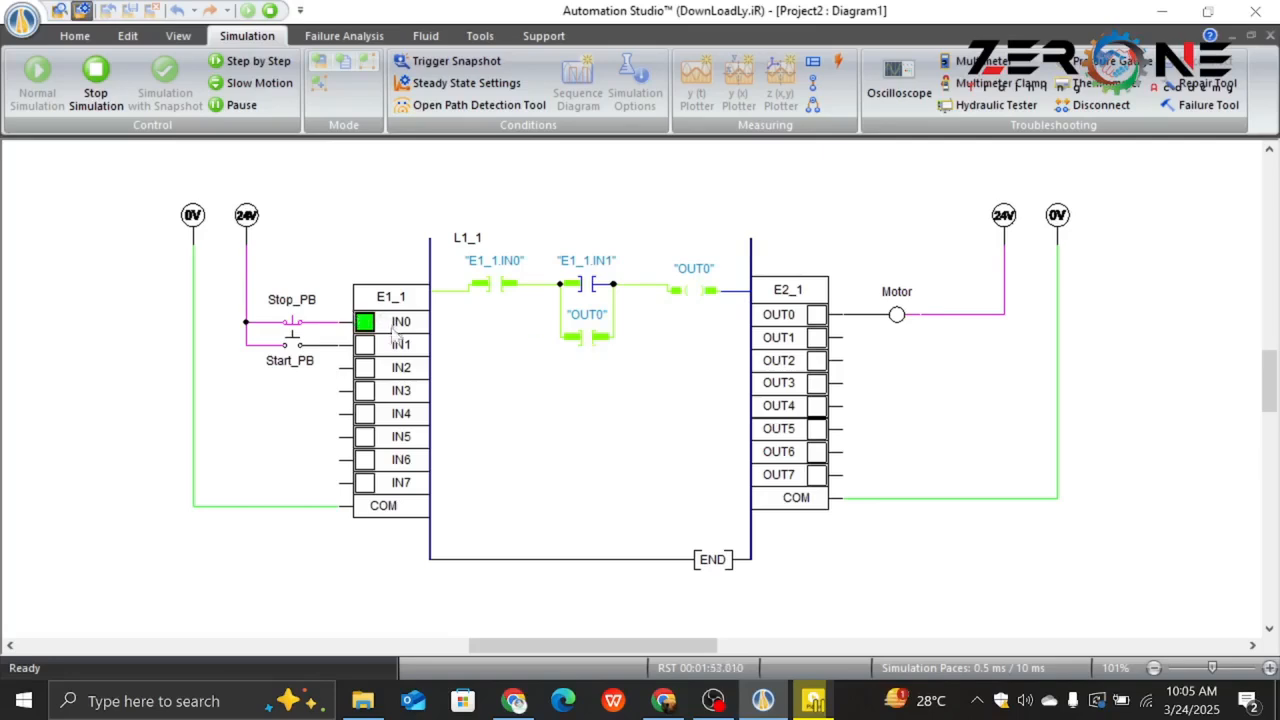
click(291, 327)
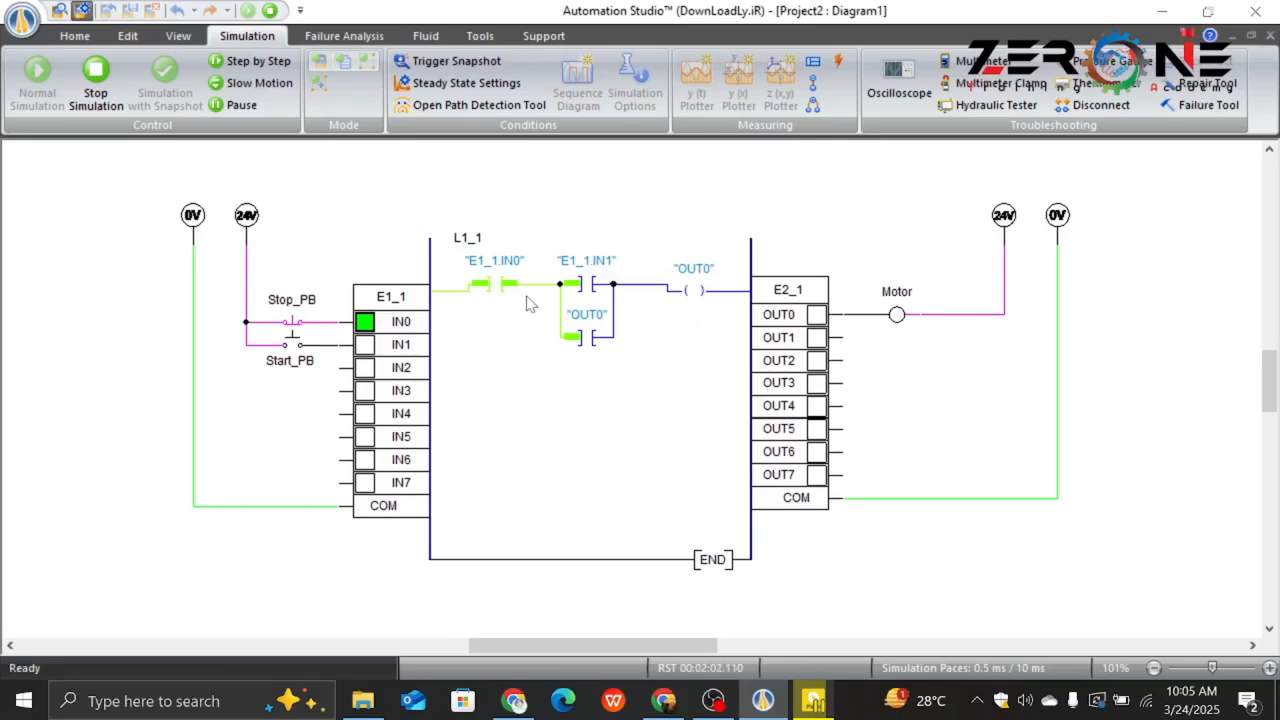
click(294, 342)
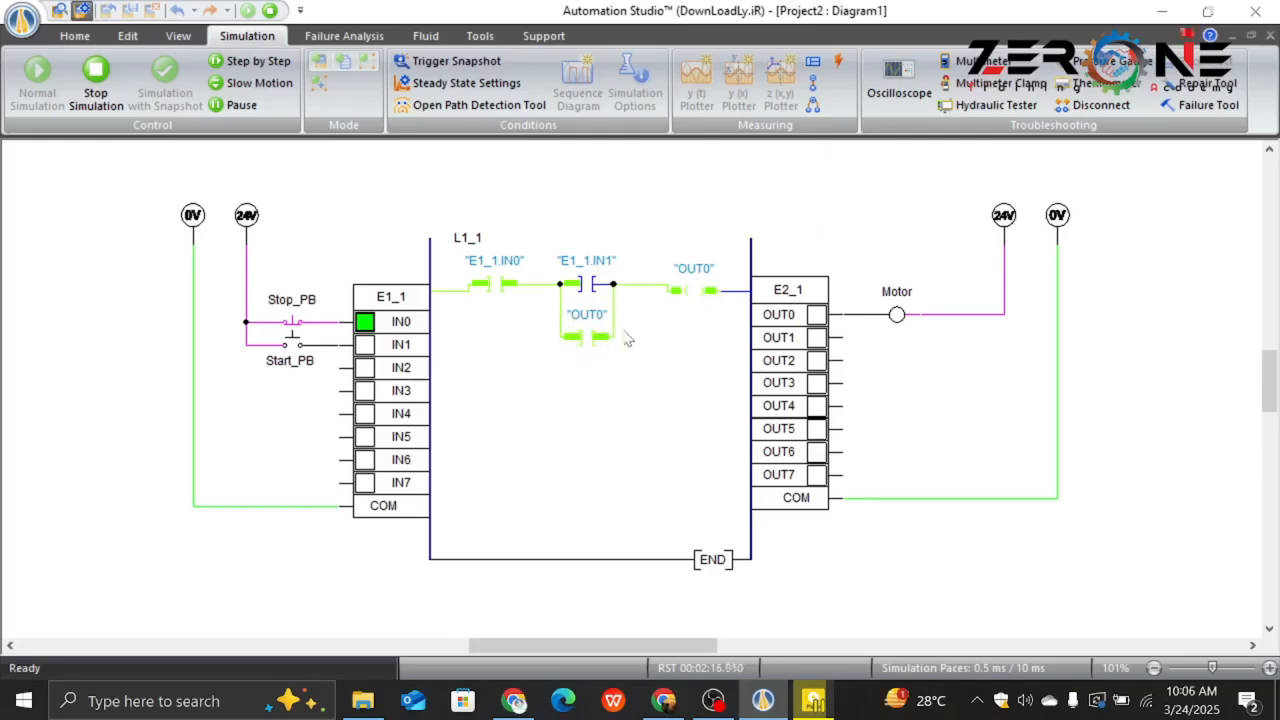
click(291, 325)
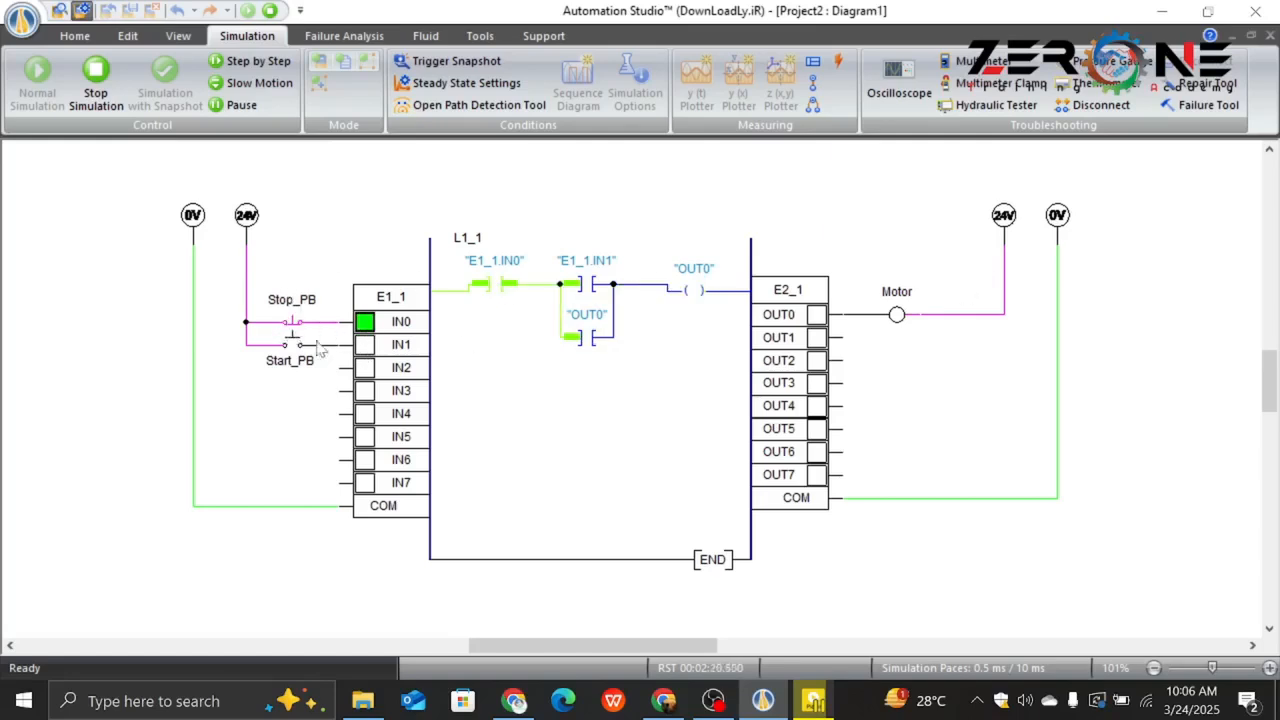
click(292, 326)
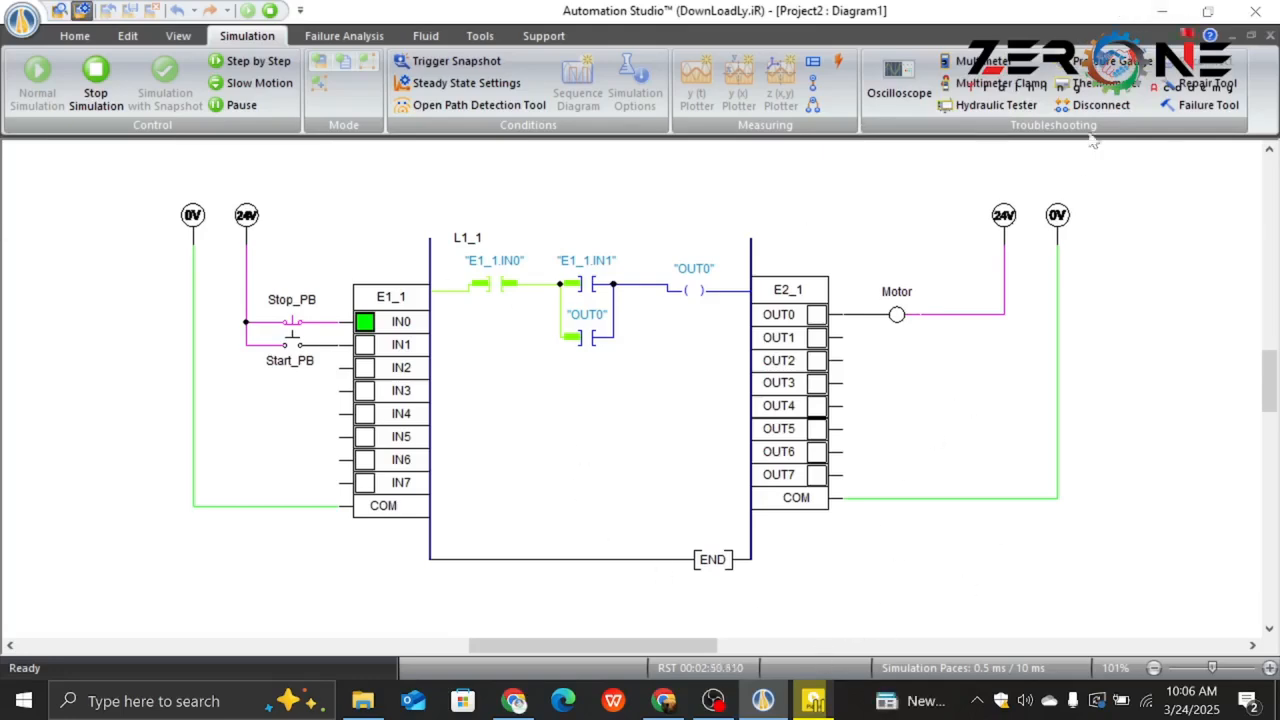
Minimize Automation Studio, launch AutoCAD Electrical from the desktop and dismiss the display resolution warning.
click(1162, 11)
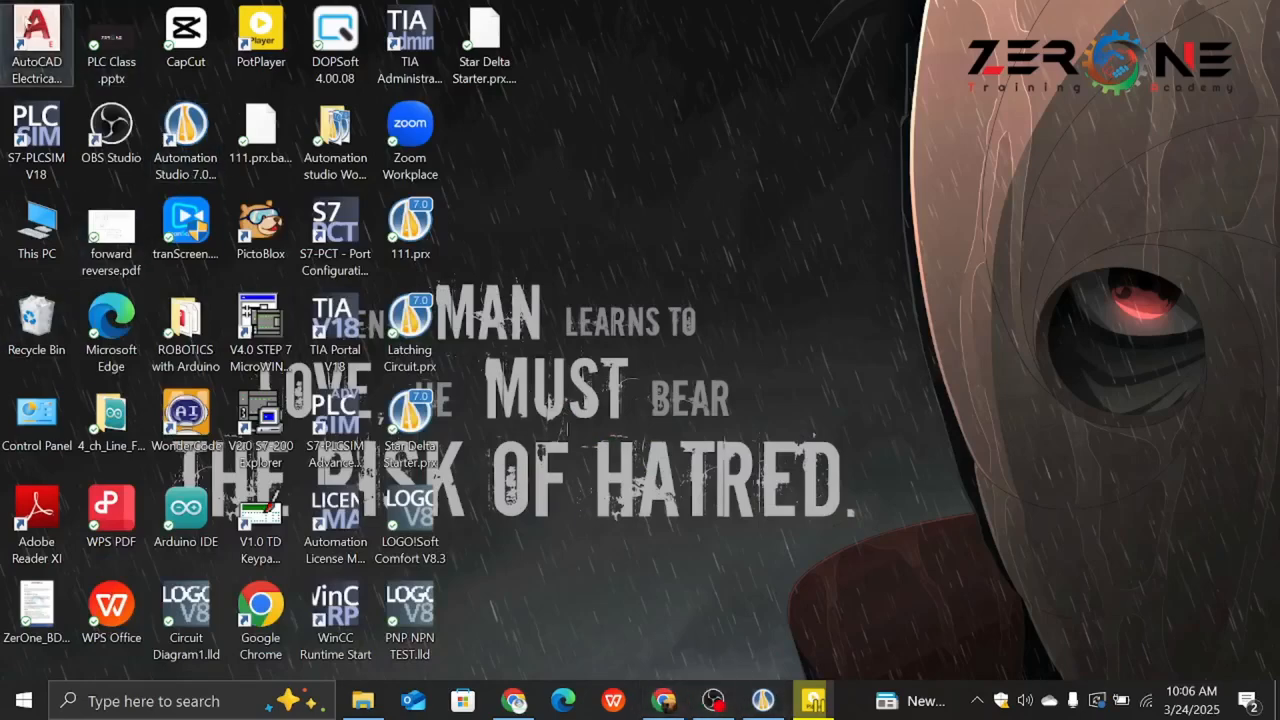
double_click(36, 40)
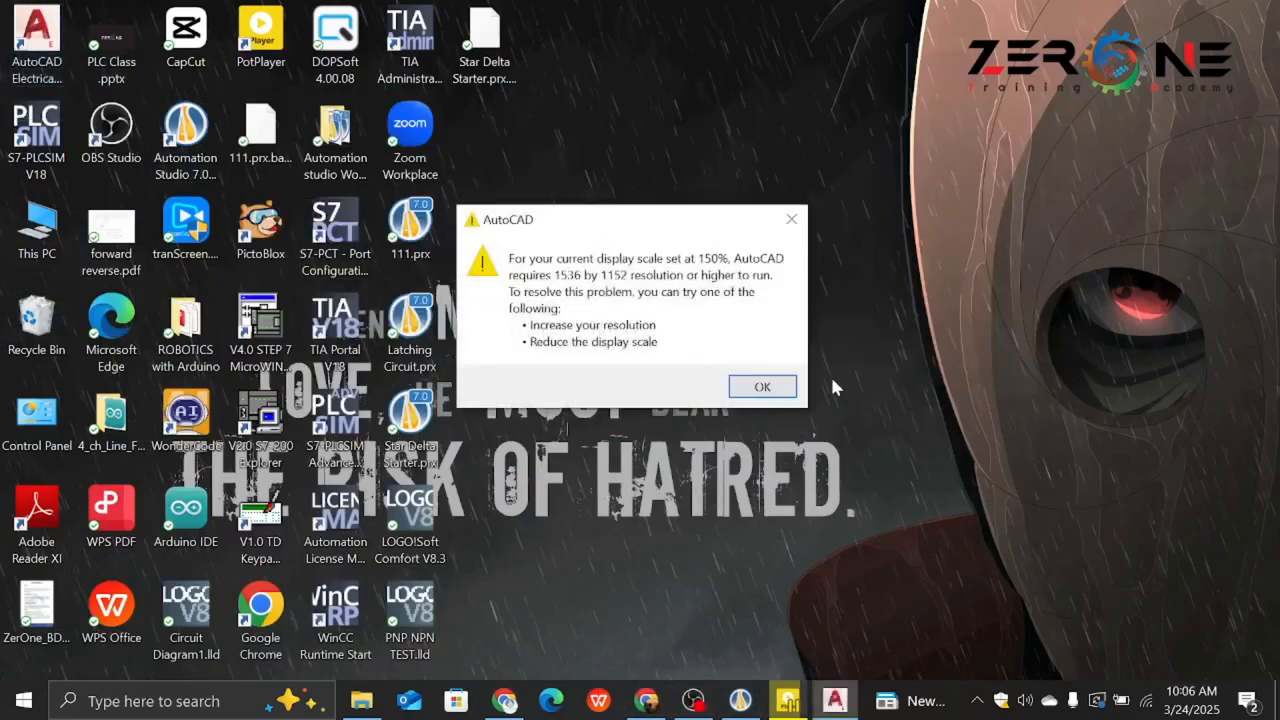
click(762, 386)
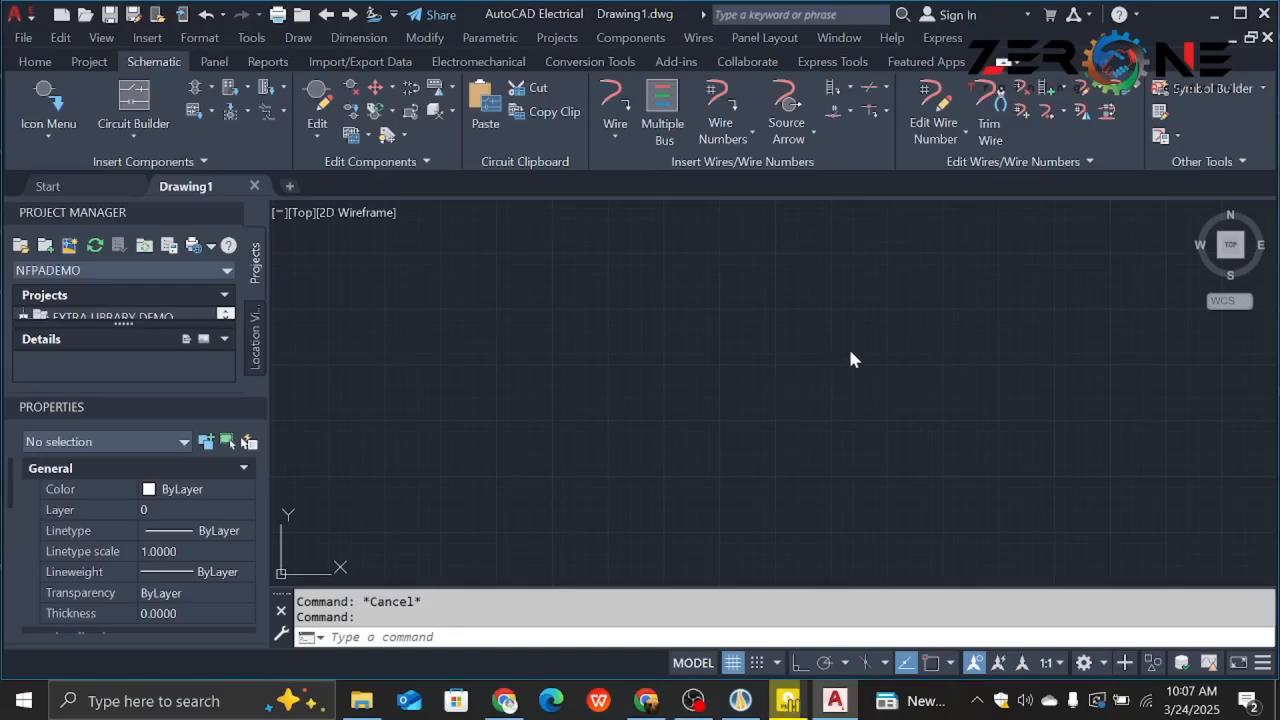
scroll(849, 456, down, 4)
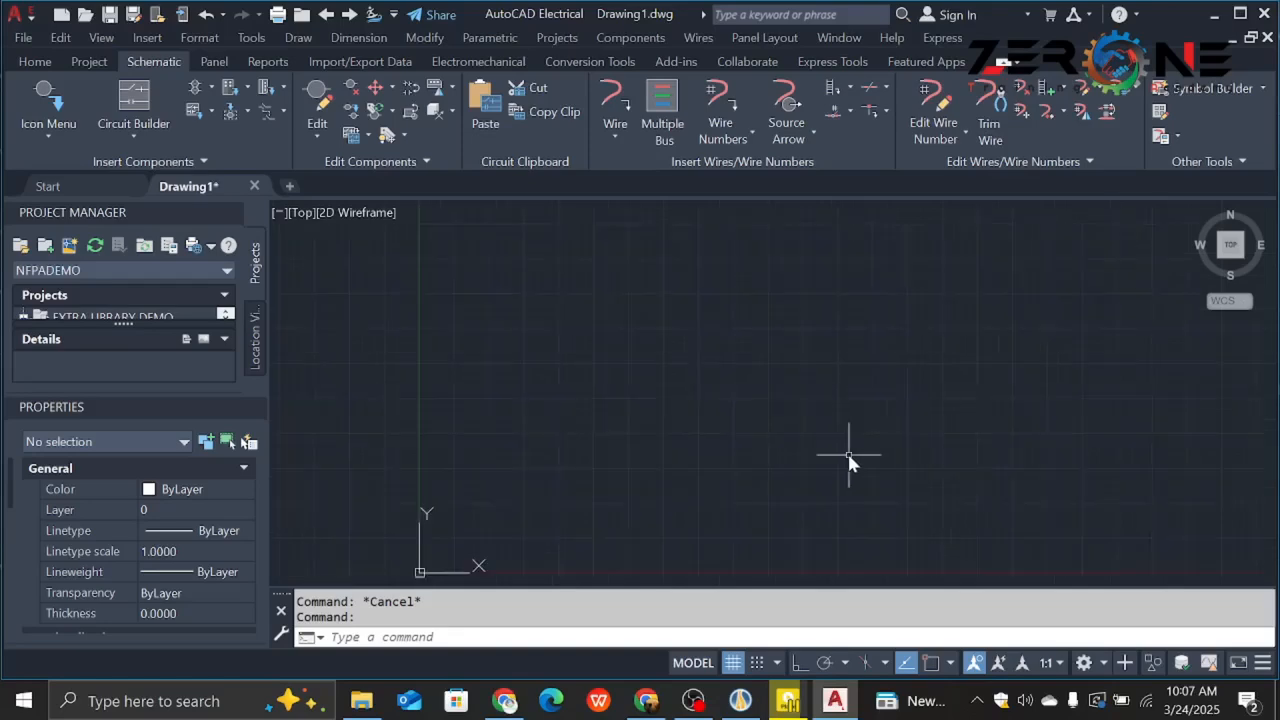
scroll(849, 456, up, 2)
middle_drag(849, 456, 729, 441)
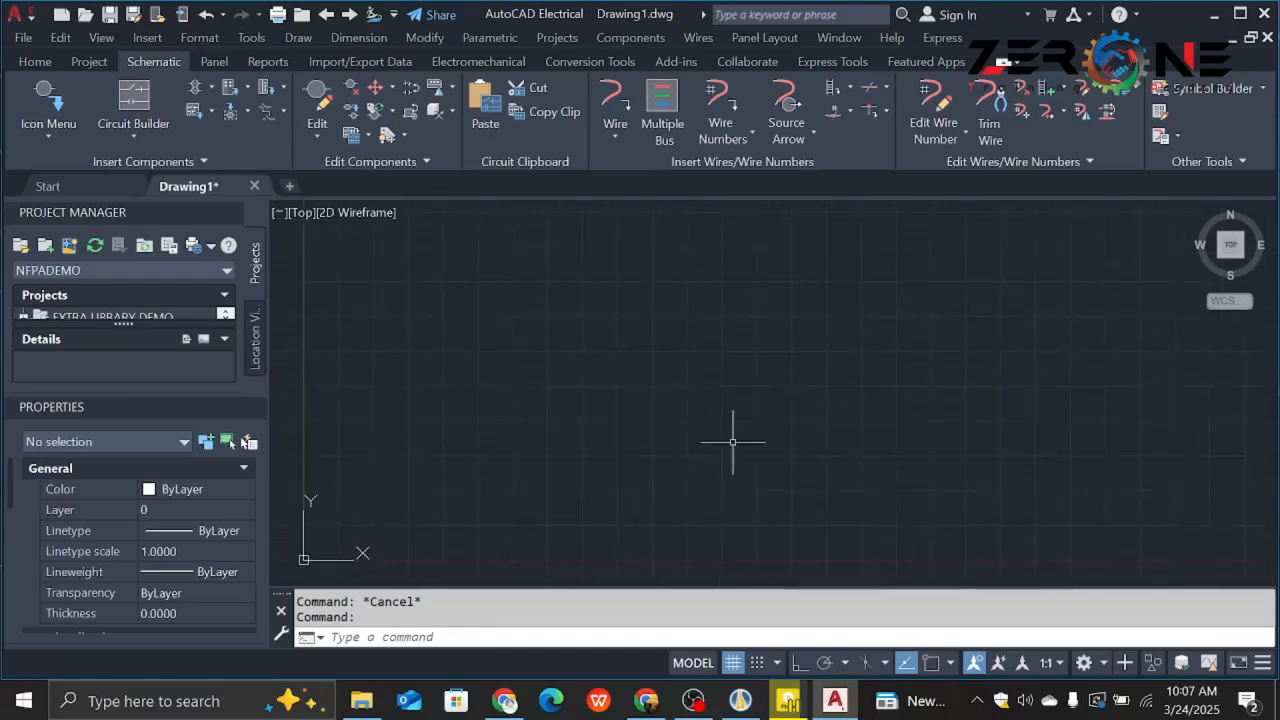
click(22, 38)
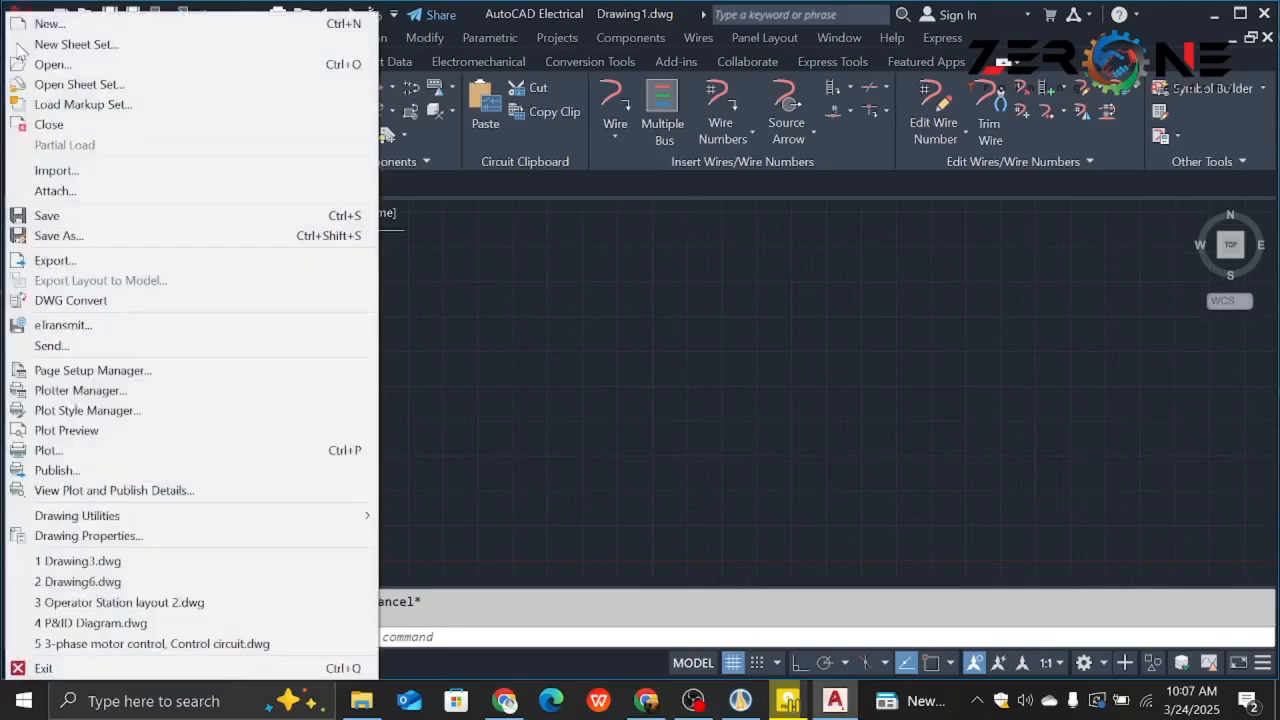
click(450, 259)
click(337, 243)
Create a new drawing from the ACAD_ELECTRICAL_IEC.dwt template.
click(50, 186)
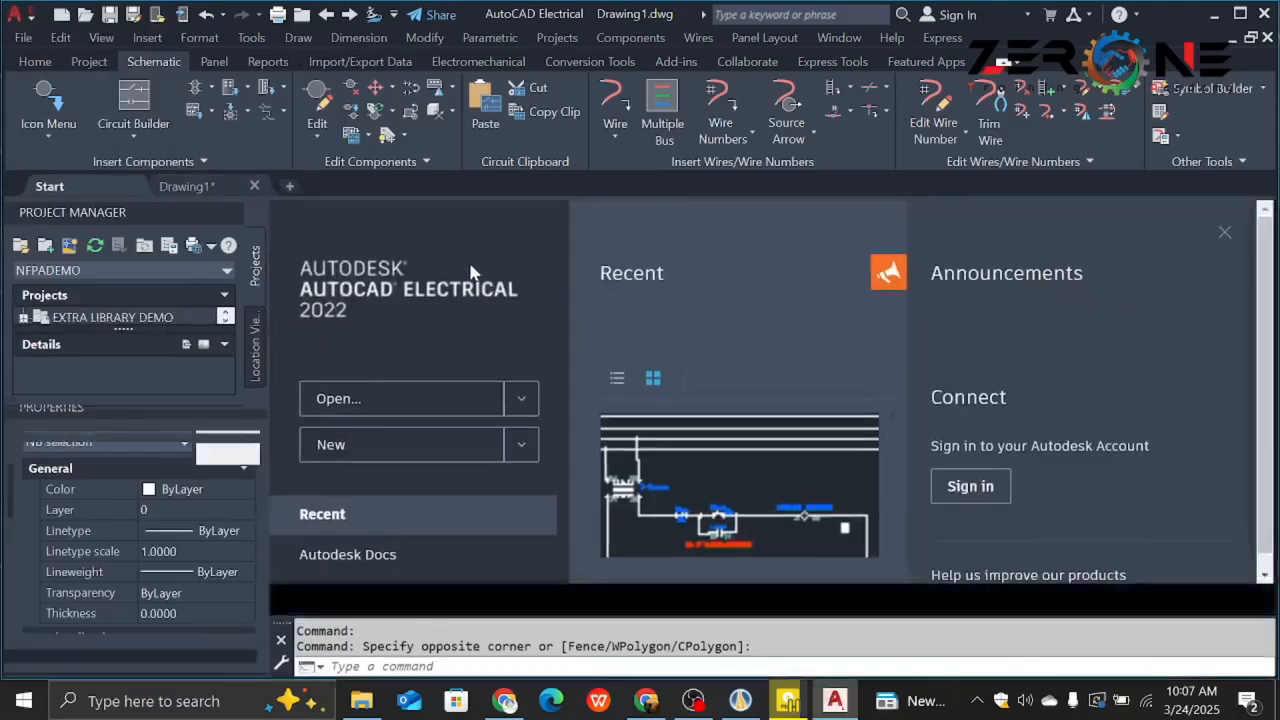
click(522, 447)
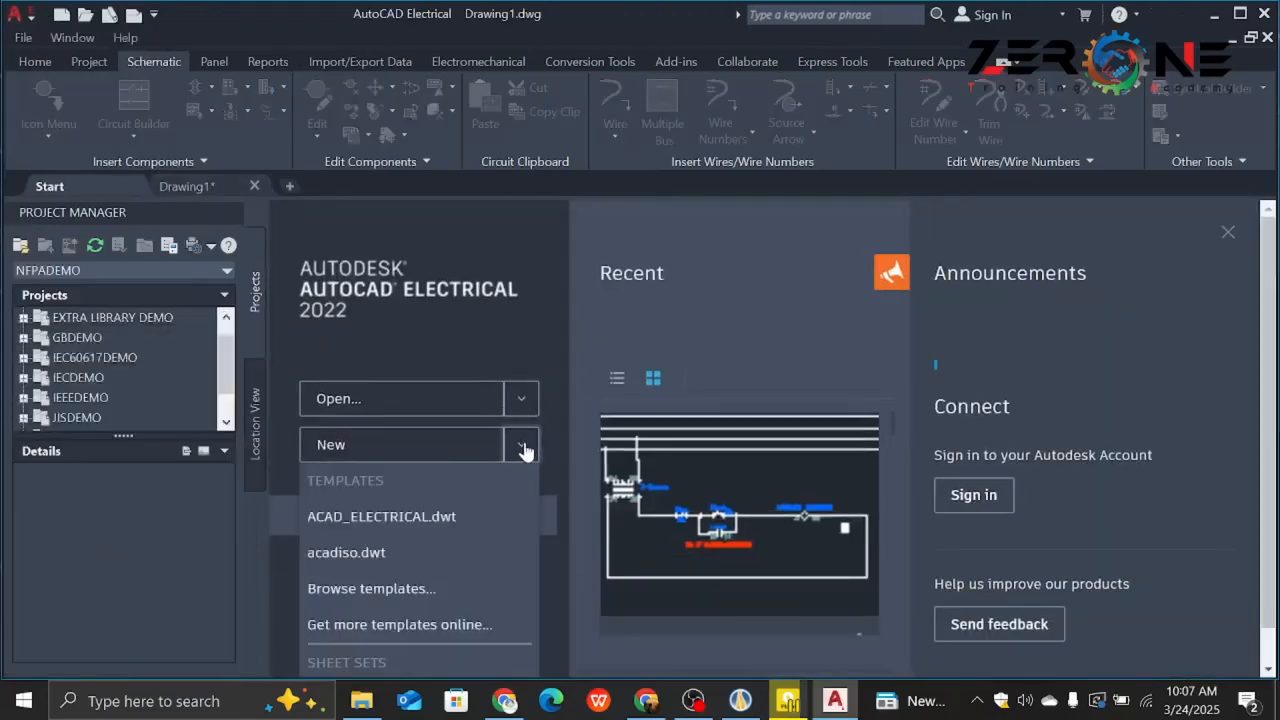
click(393, 590)
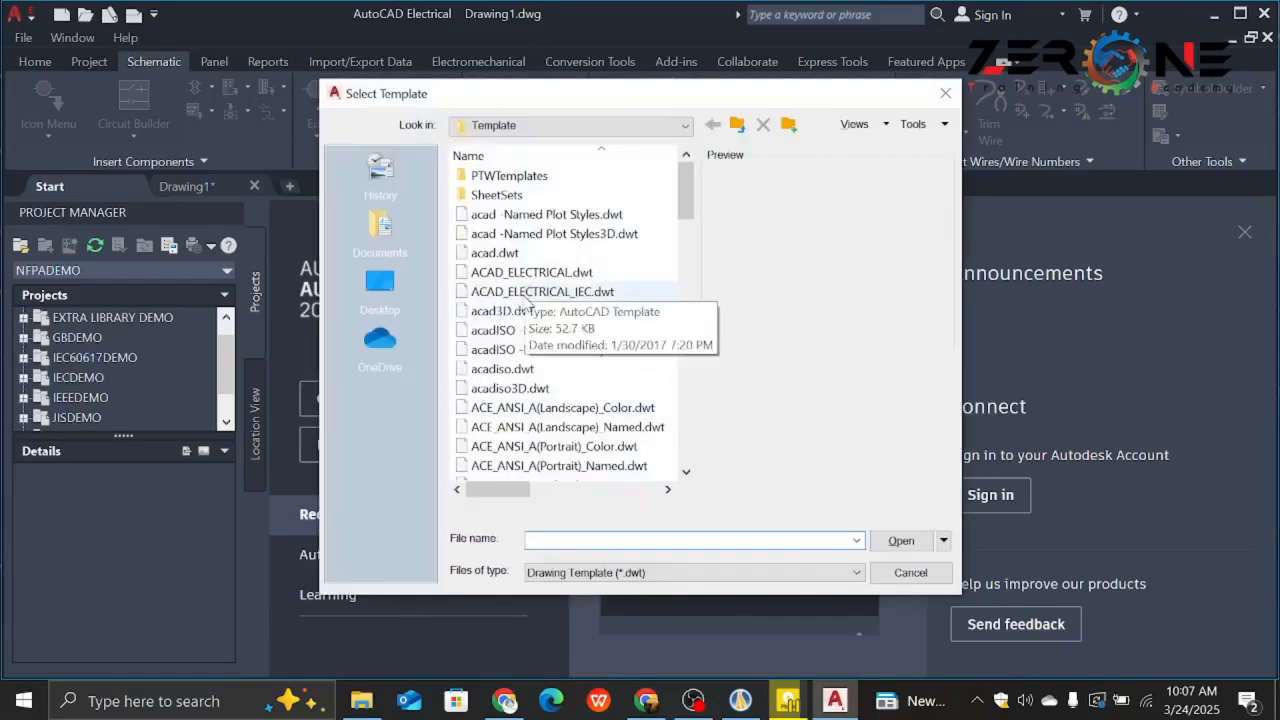
click(530, 292)
click(897, 541)
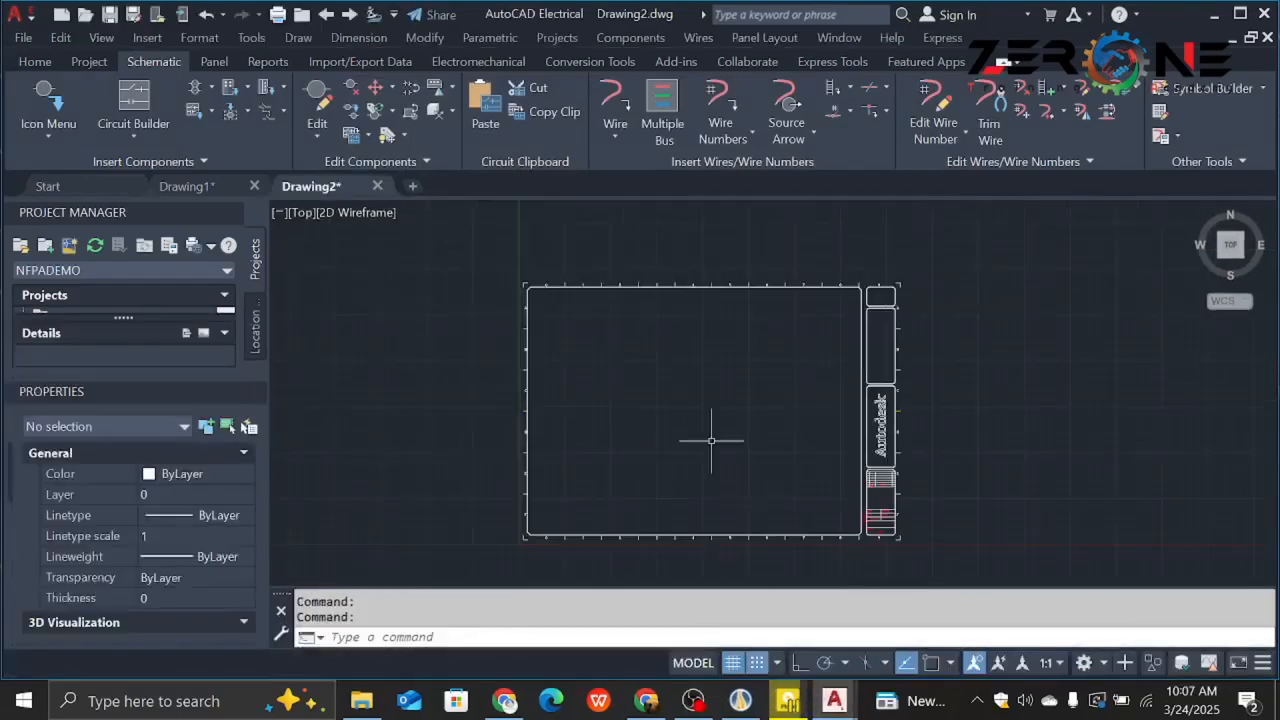
scroll(711, 440, down, 1)
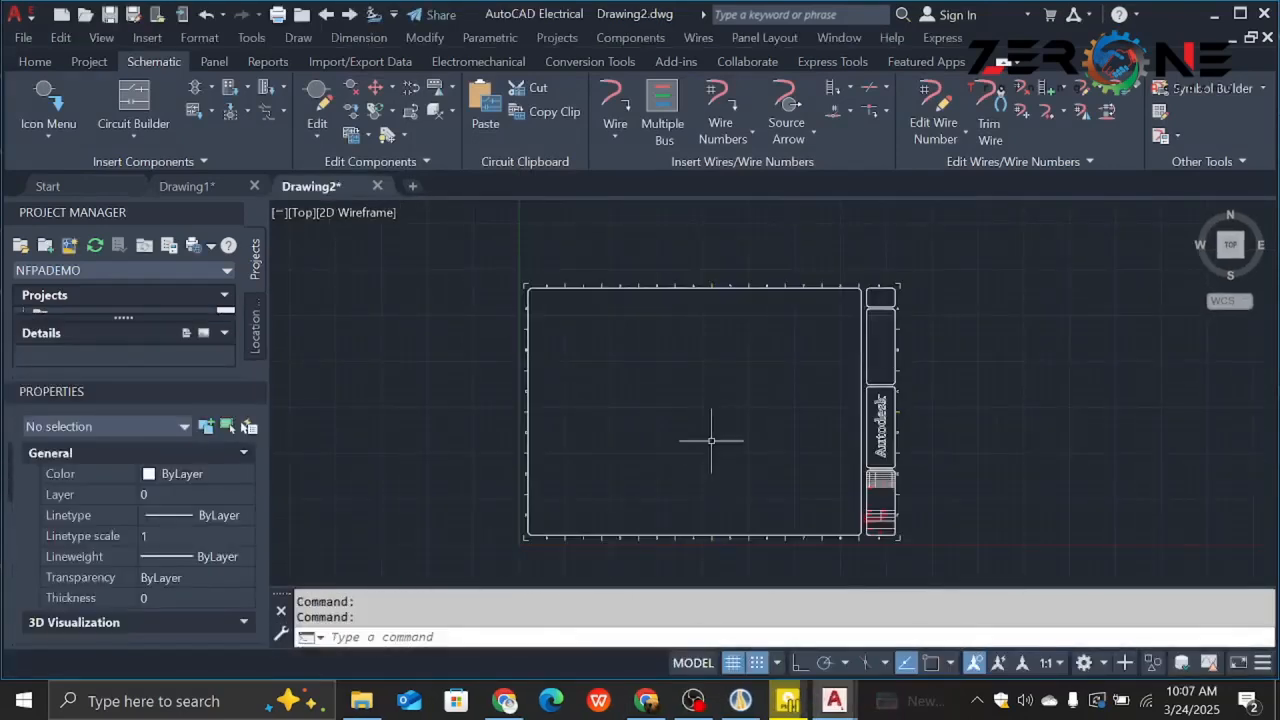
Switch to Automation Studio, stop the simulation and show the Sensor Switches components of the Electrical Control (JIC Standard) library.
click(740, 700)
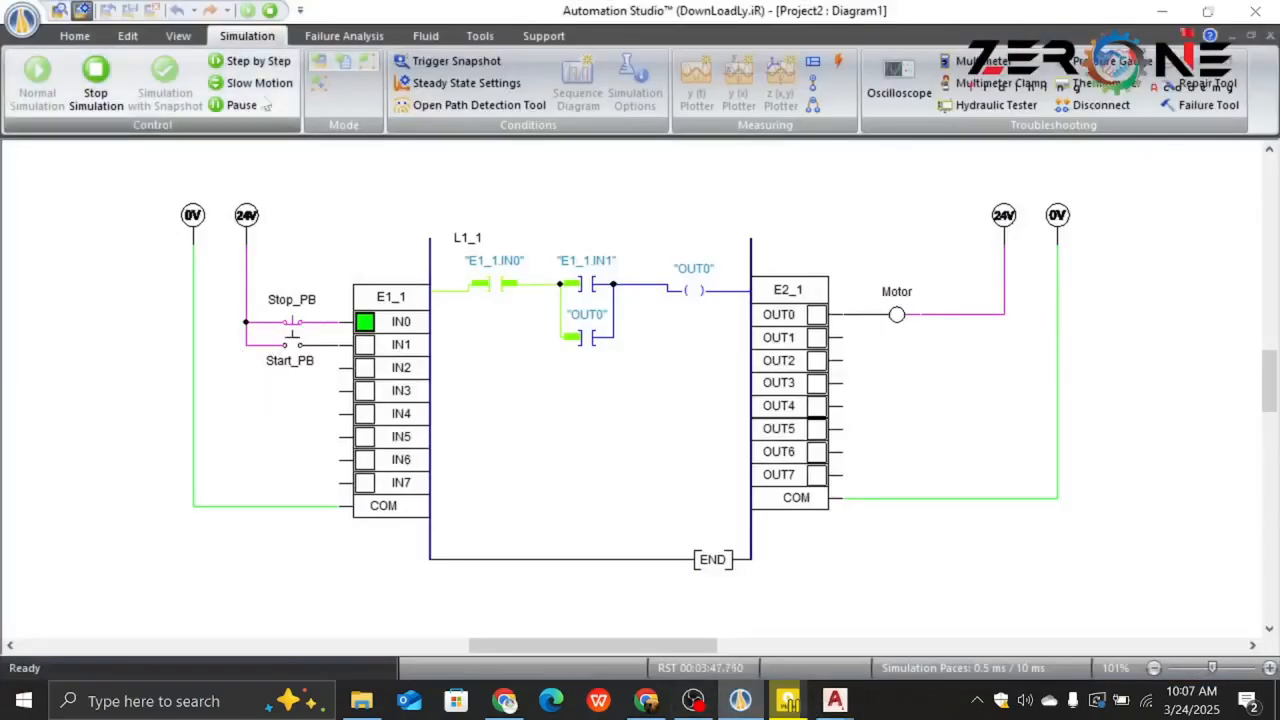
click(96, 80)
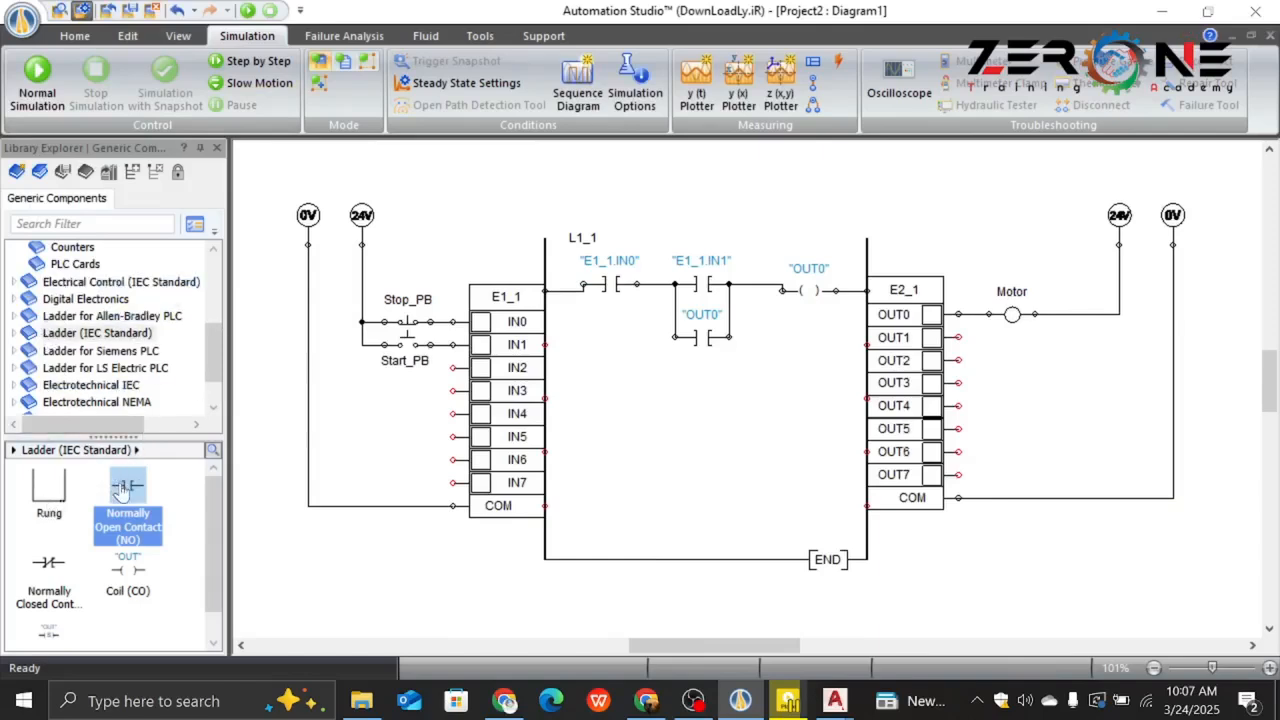
scroll(98, 346, up, 1)
scroll(98, 346, up, 1)
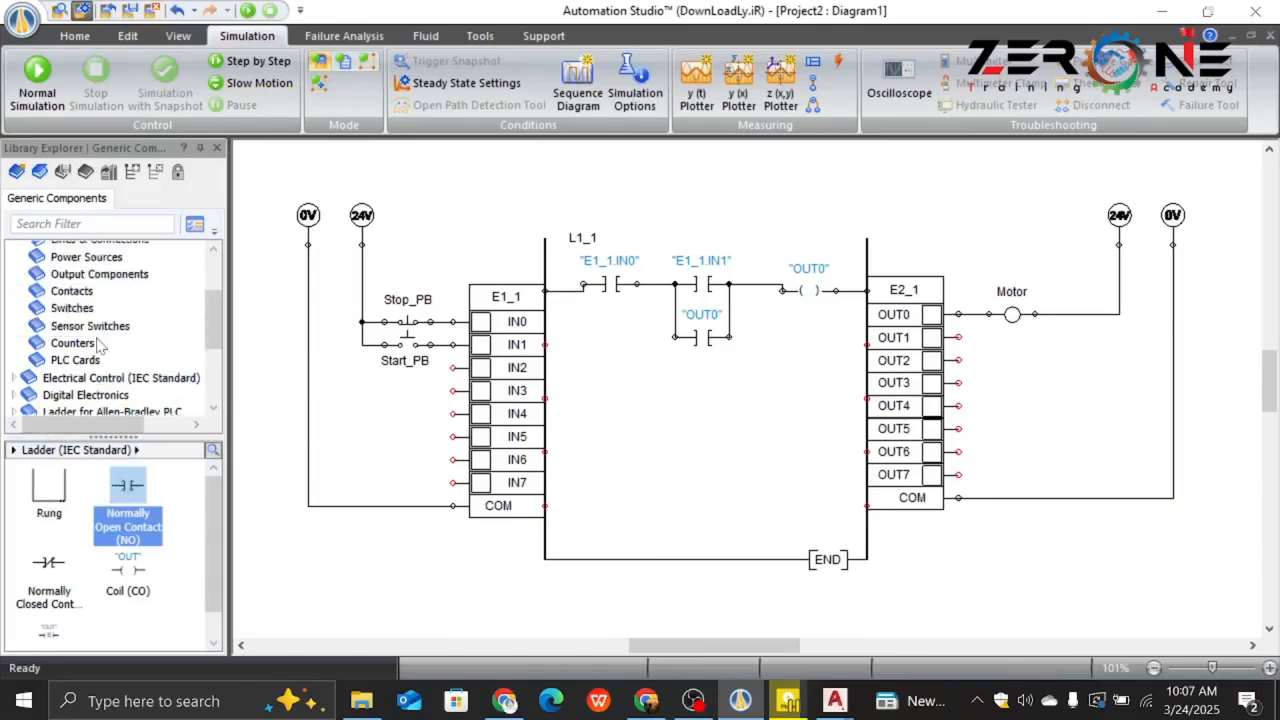
scroll(88, 350, up, 1)
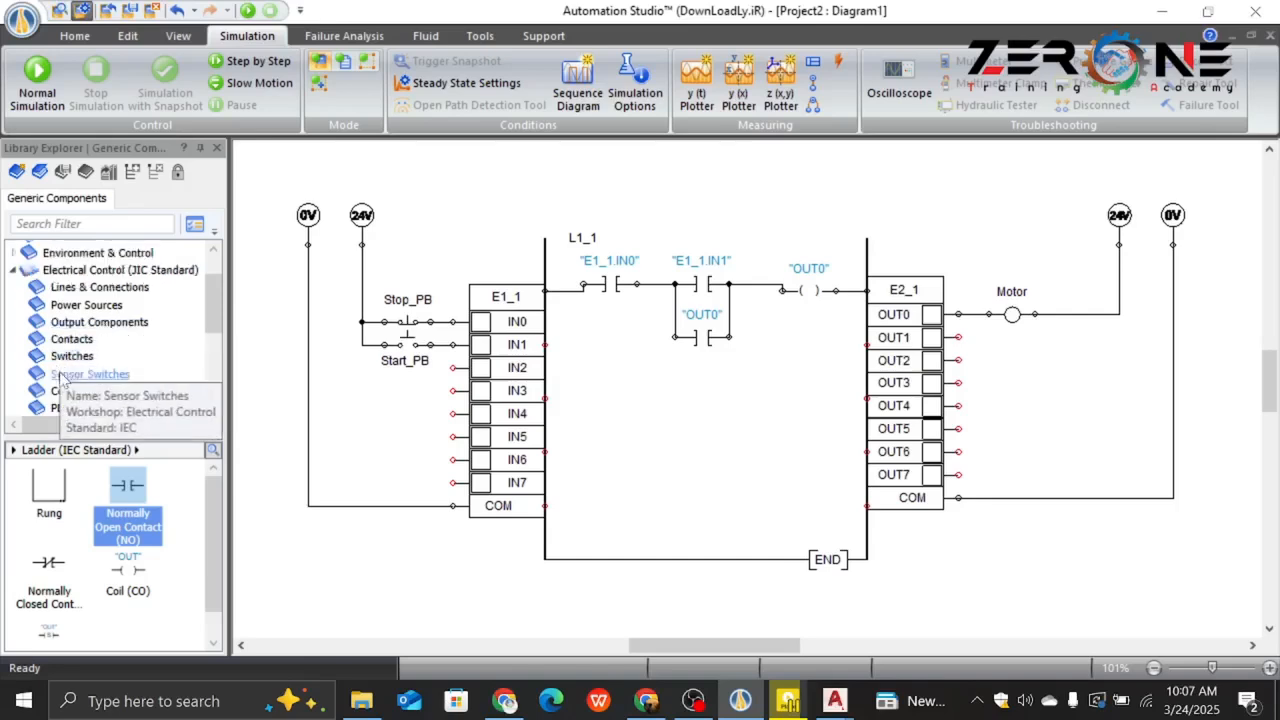
click(70, 375)
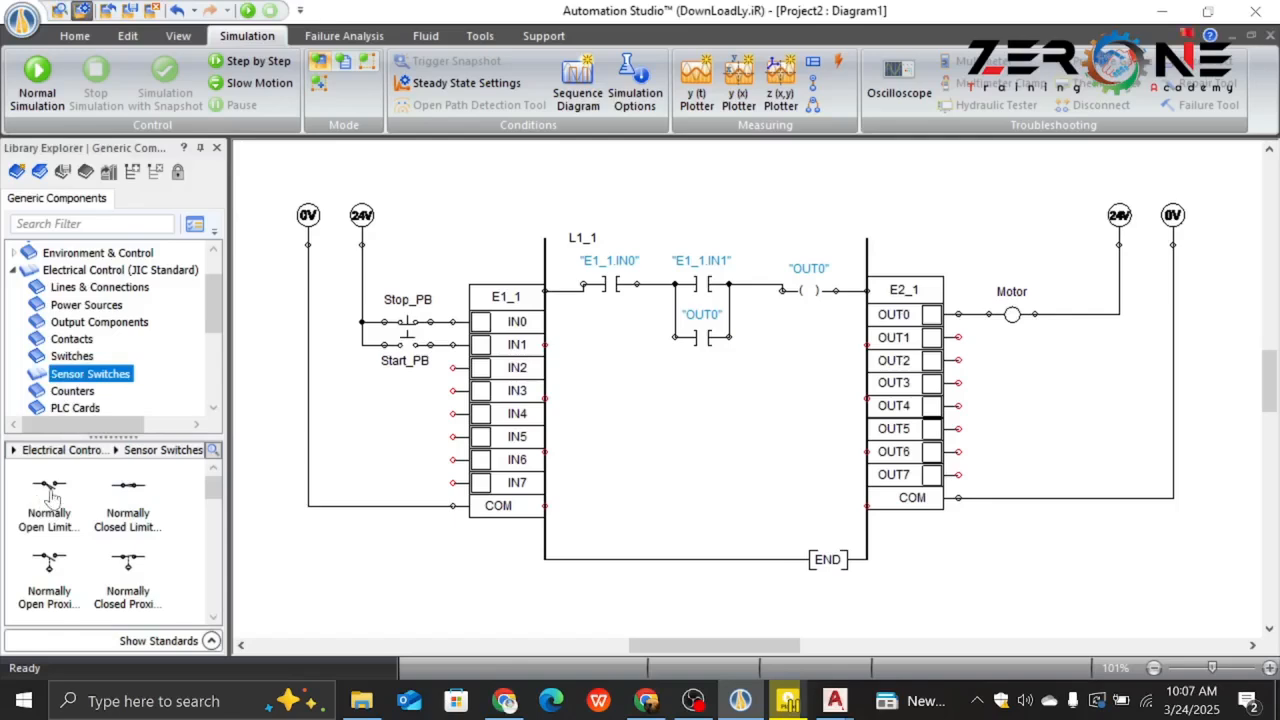
Place a normally open limit switch beside IN3, a normally closed proximity switch beside IN4 and a normally open thermal switch beside IN6.
drag(40, 500, 416, 392)
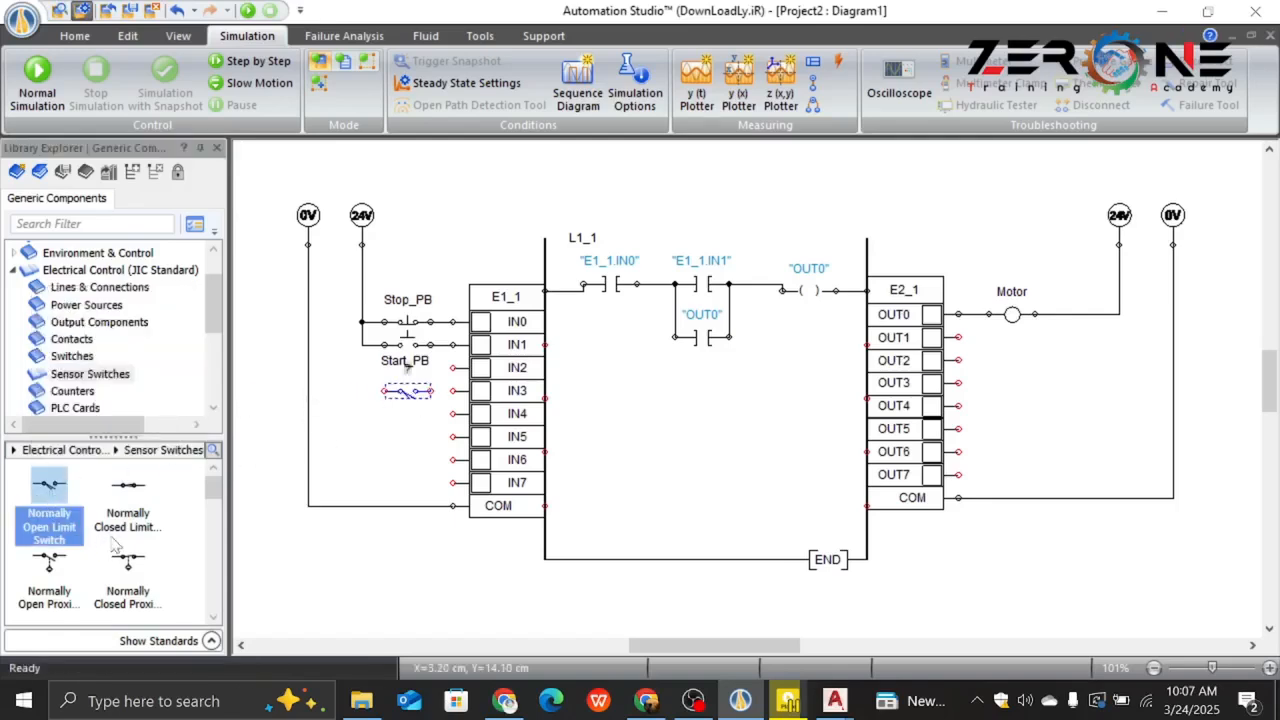
scroll(80, 570, down, 1)
drag(128, 516, 414, 416)
click(362, 474)
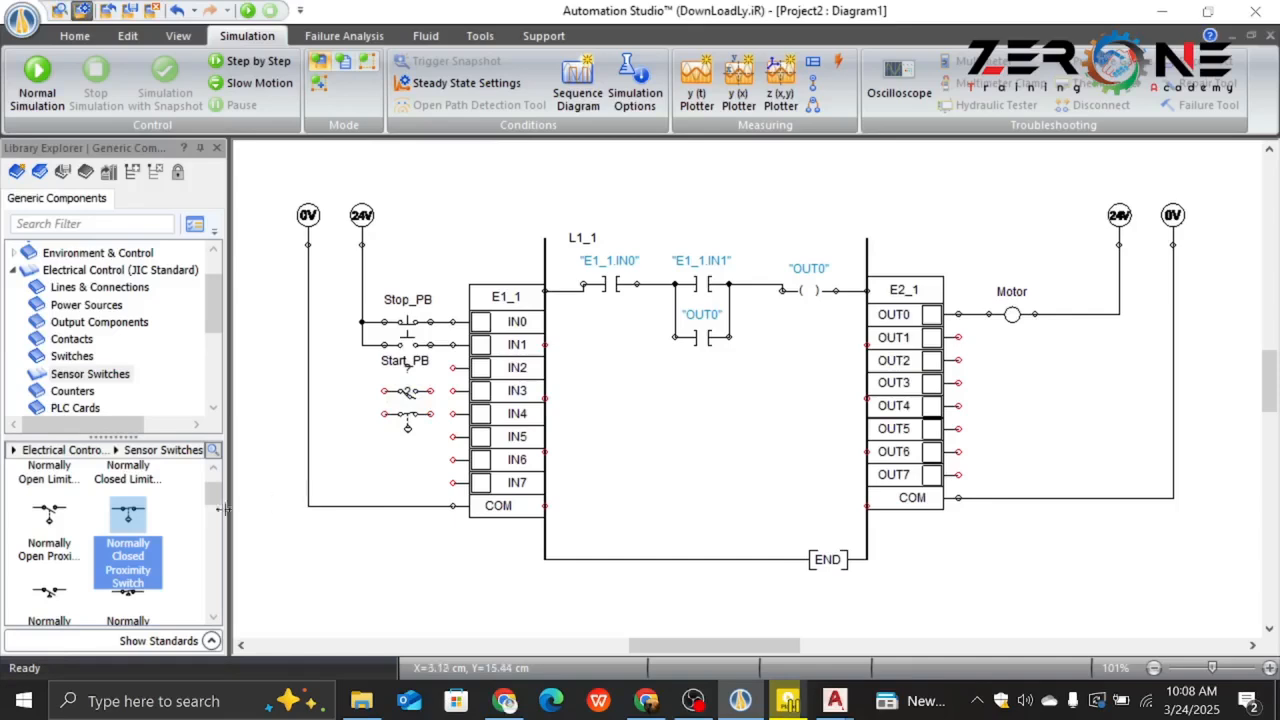
scroll(90, 545, down, 1)
scroll(60, 573, down, 1)
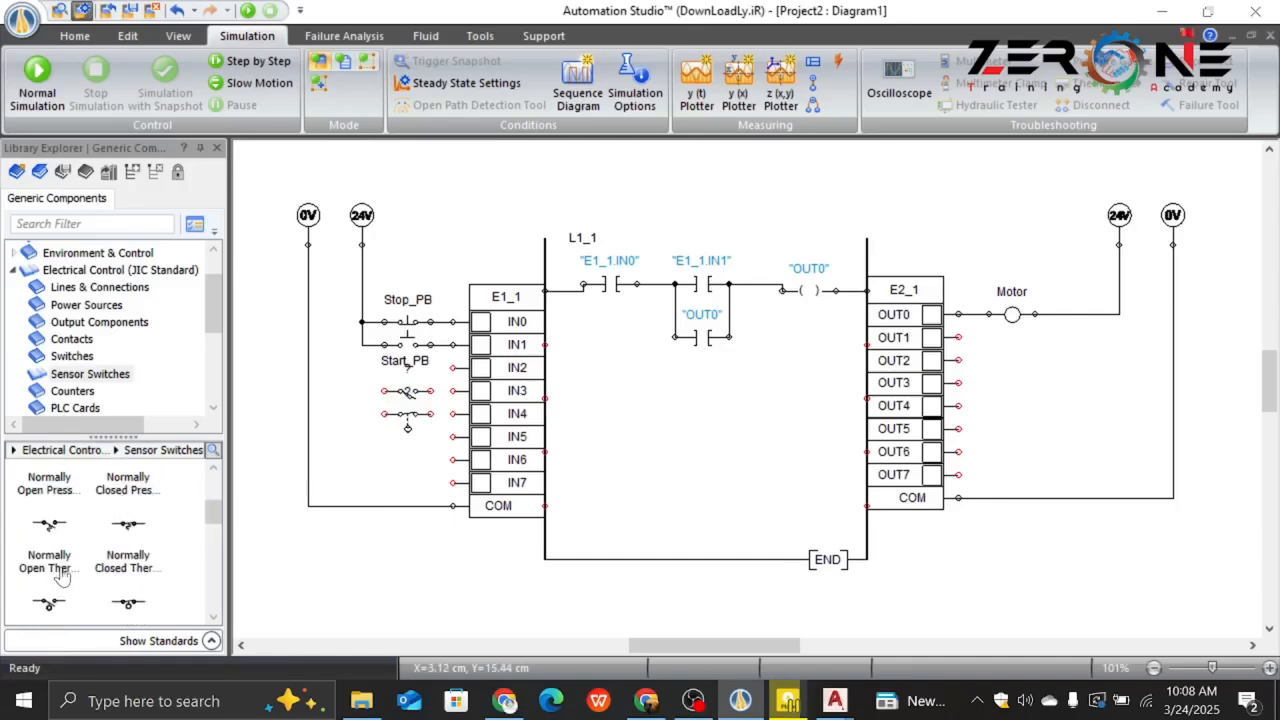
scroll(62, 576, down, 1)
drag(48, 503, 408, 464)
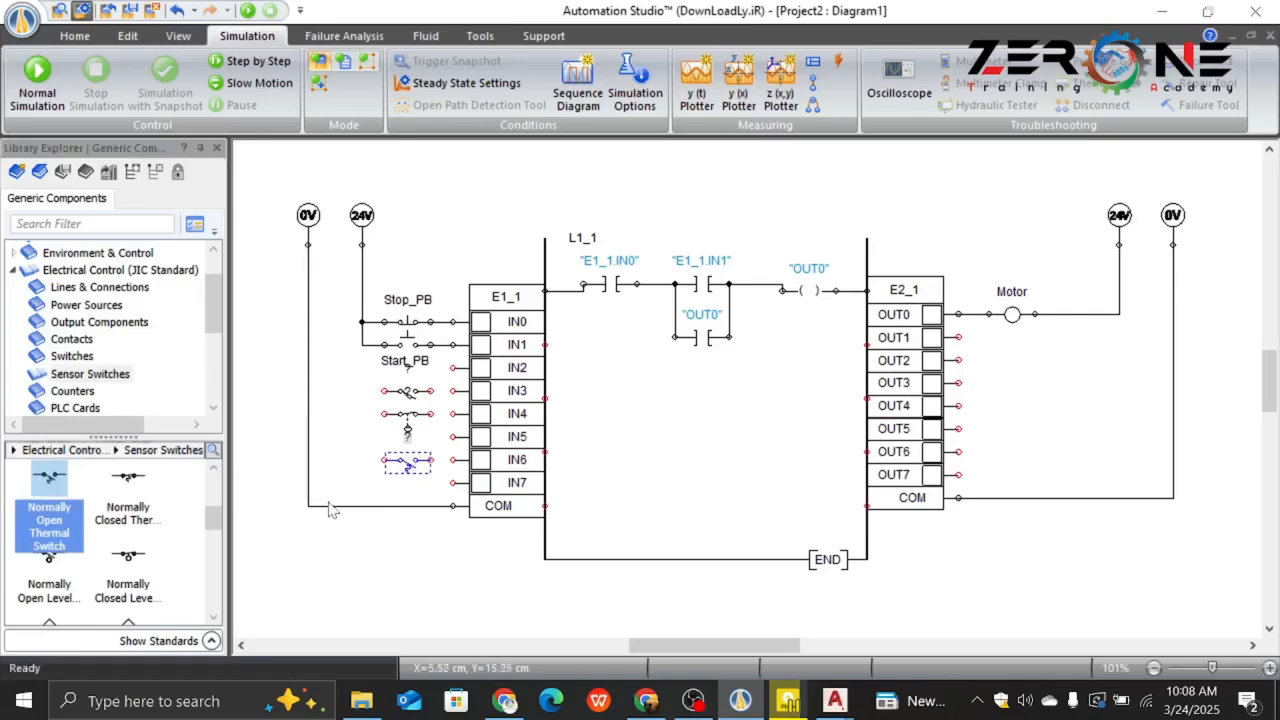
Wire the limit, proximity and thermal switches to card inputs IN3, IN4 and IN6 respectively.
scroll(450, 424, up, 3)
scroll(450, 424, down, 3)
ctrl+scroll(428, 420, up, 4)
drag(433, 354, 484, 352)
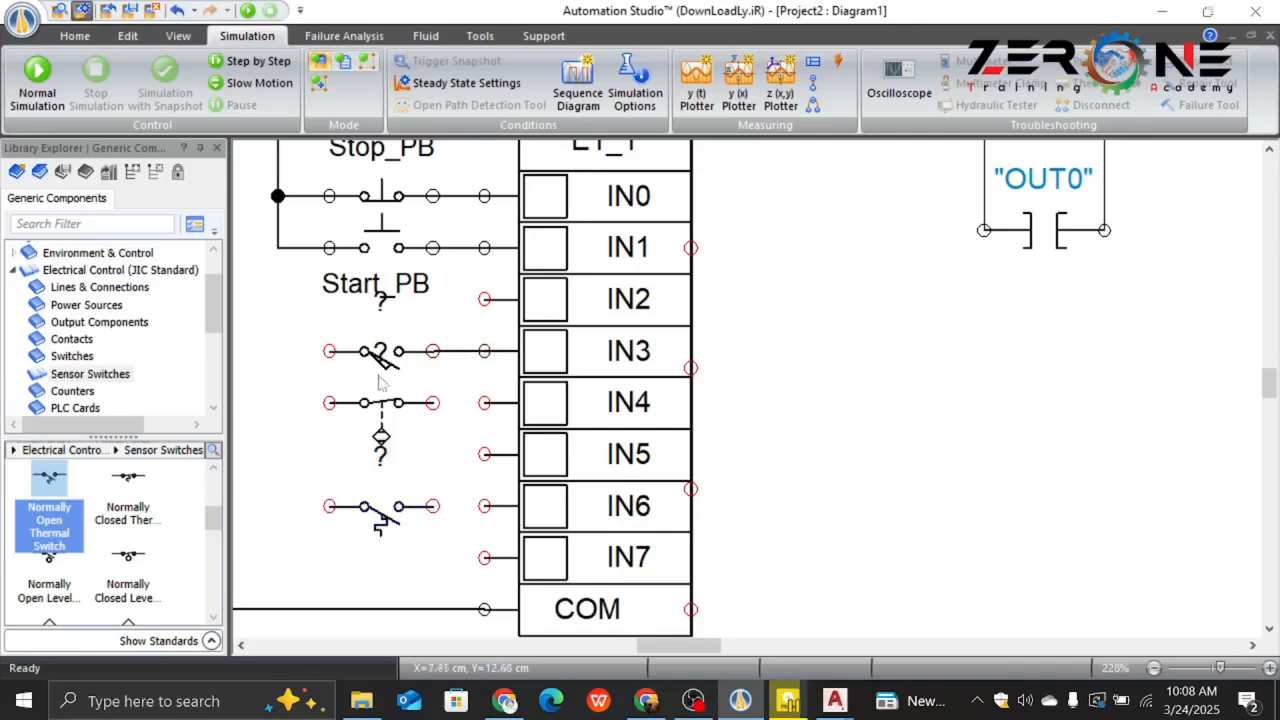
drag(433, 403, 484, 403)
drag(434, 507, 484, 506)
Connect the free ends of the limit, proximity and thermal switches to the 24V supply line feeding the push buttons.
drag(328, 347, 278, 251)
click(278, 250)
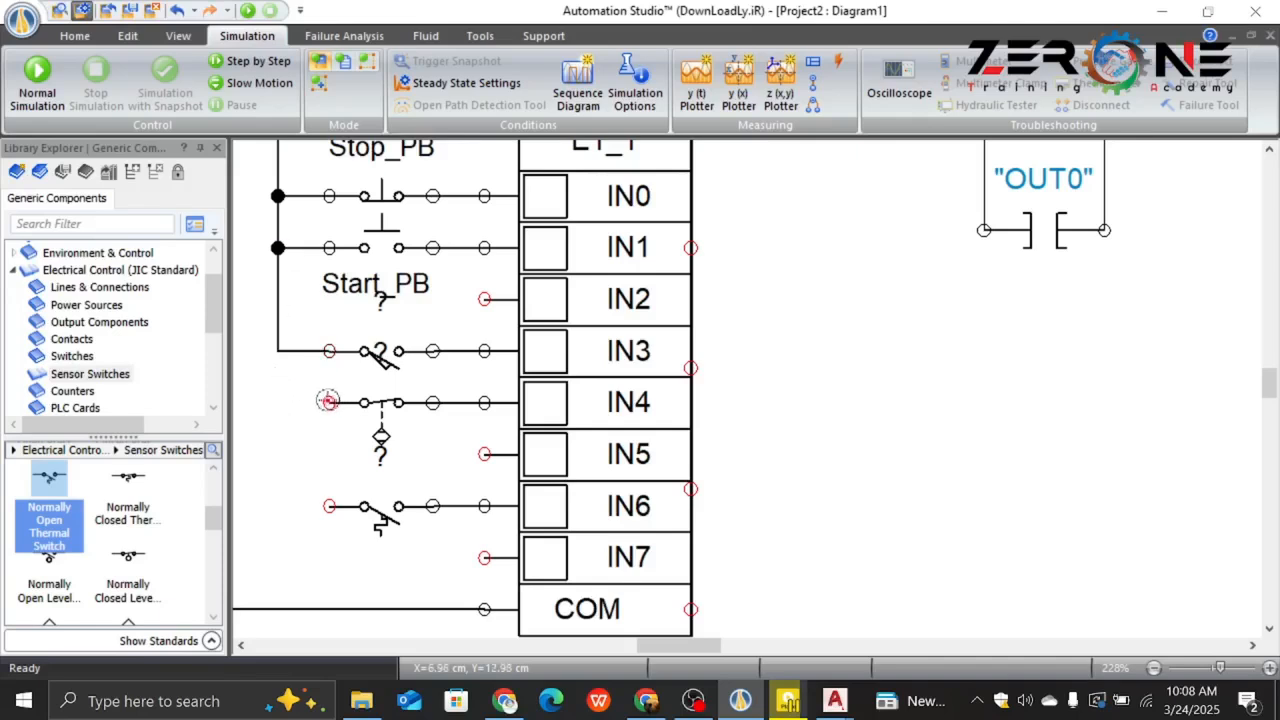
click(329, 403)
click(278, 350)
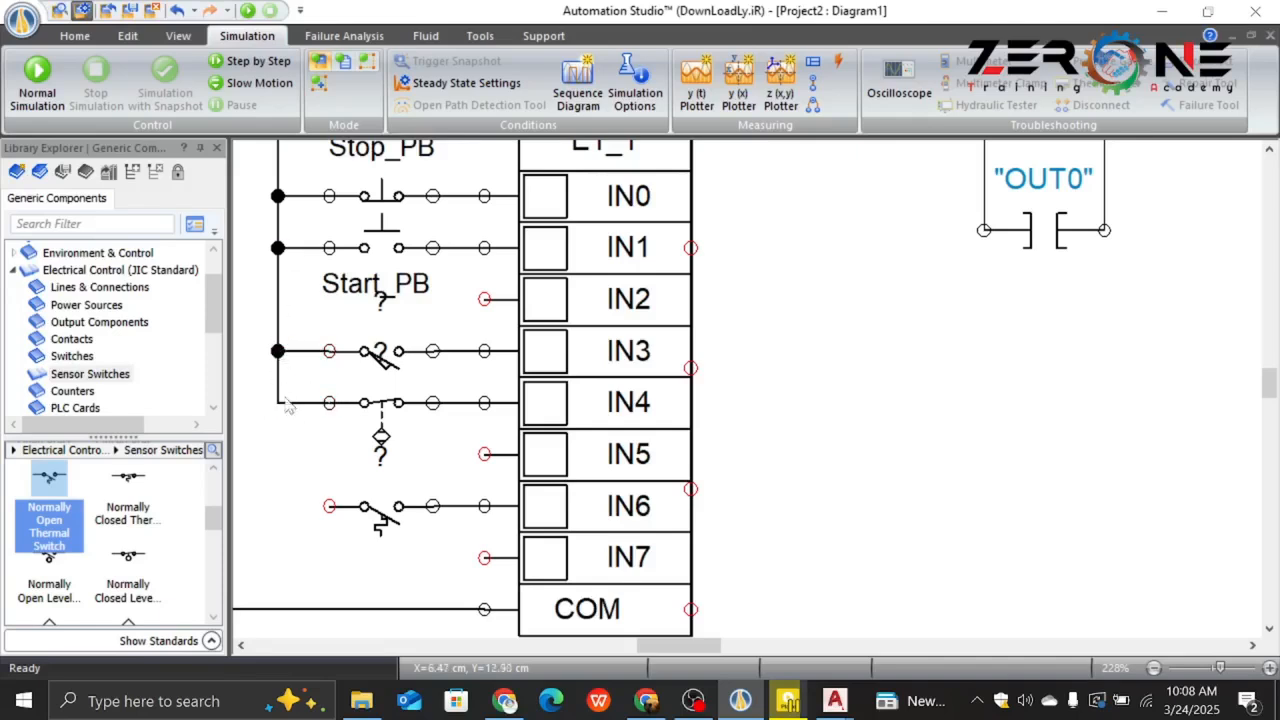
click(329, 506)
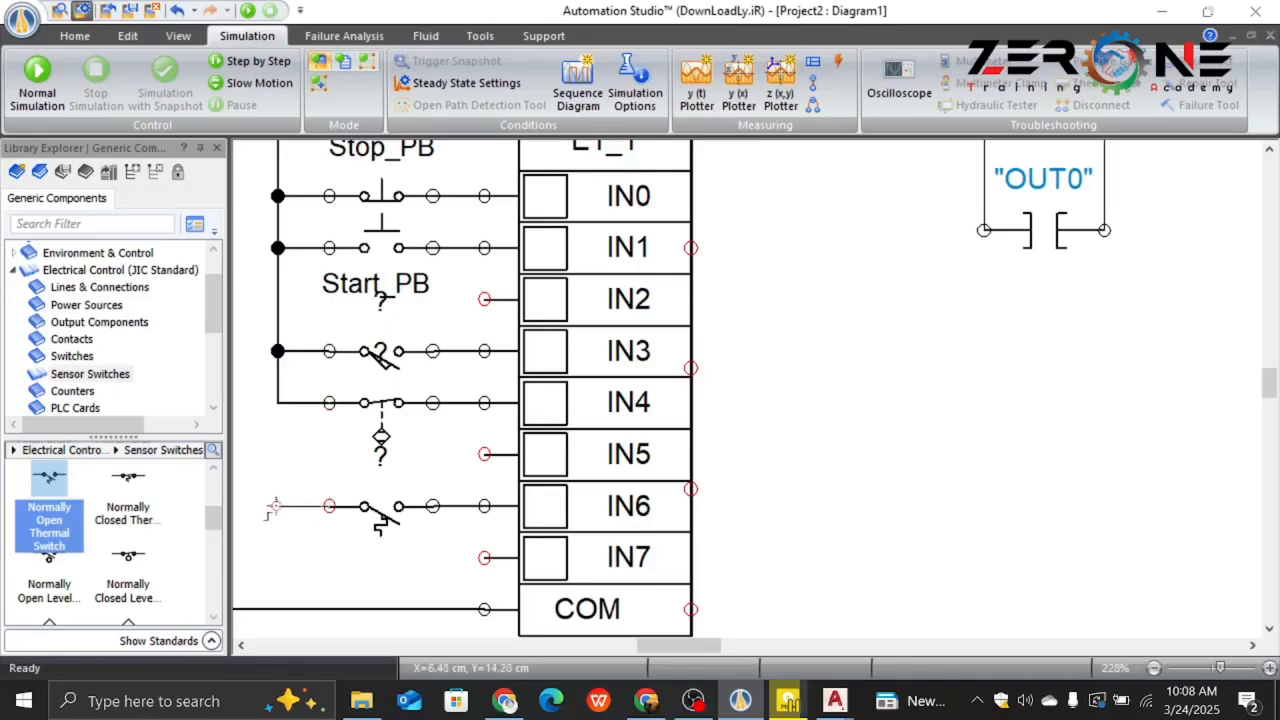
click(278, 403)
scroll(309, 414, down, 3)
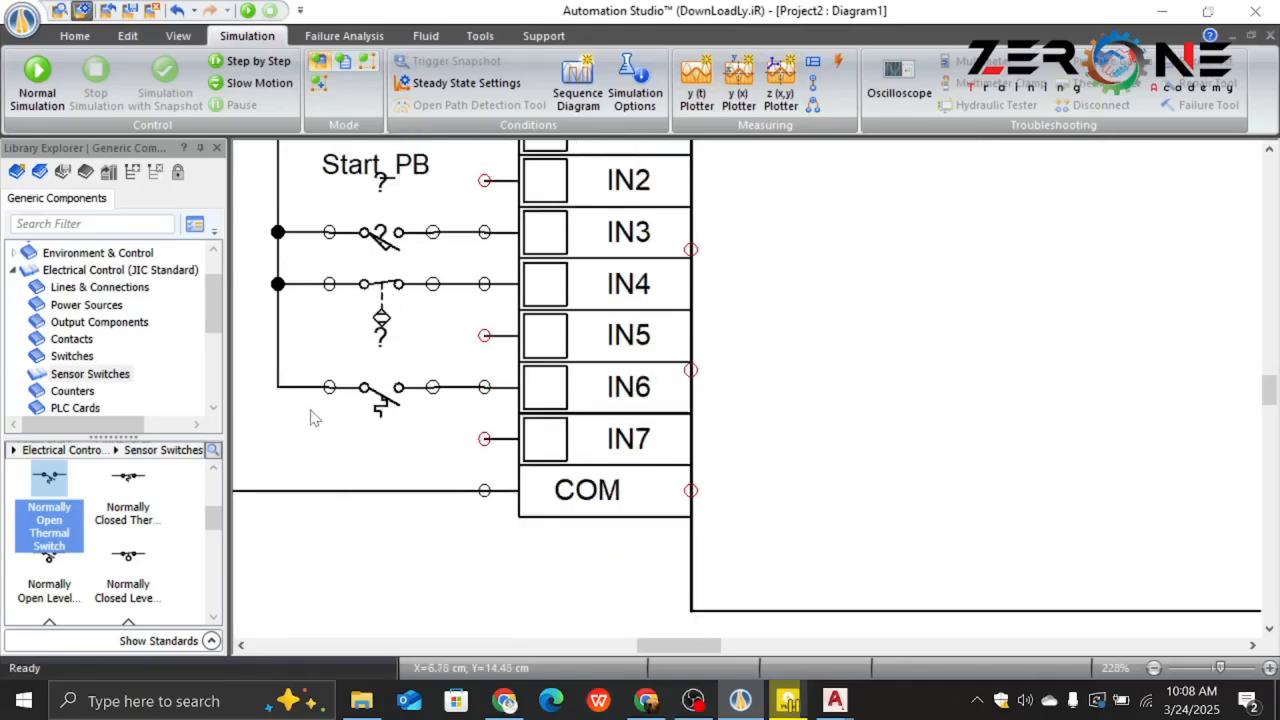
ctrl+scroll(309, 414, down, 5)
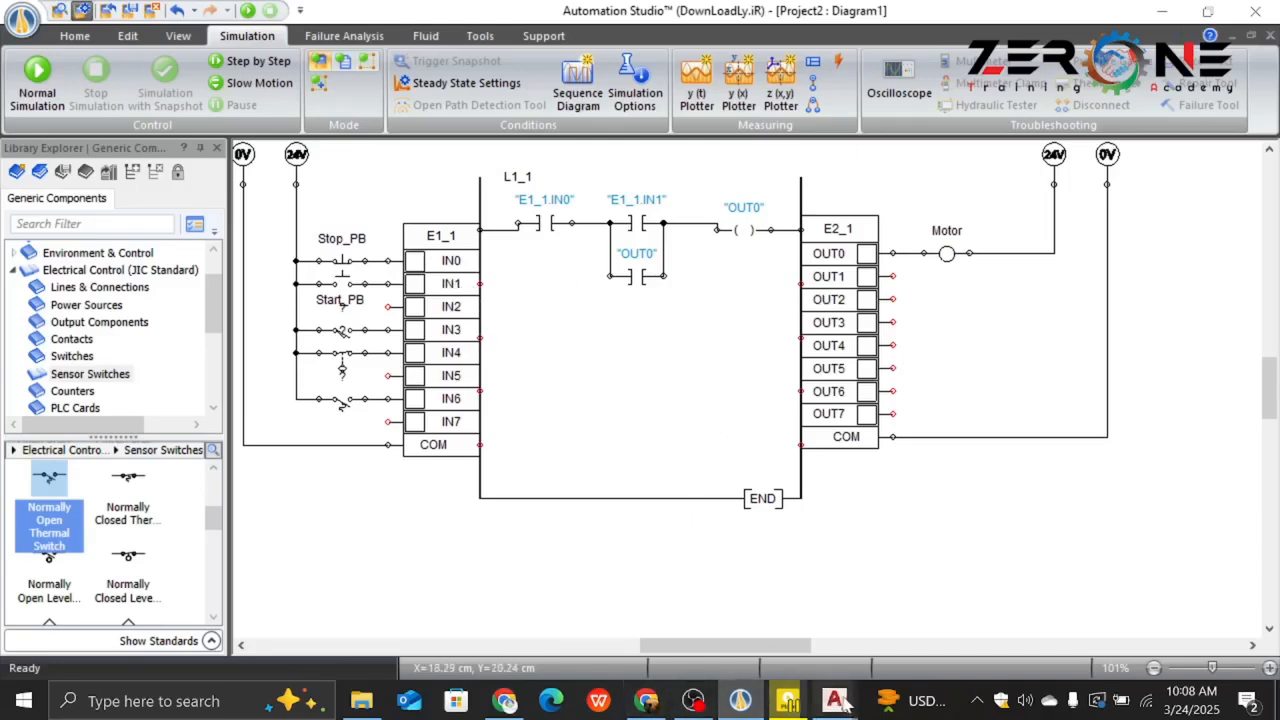
Switch to AutoCAD Electrical and close Drawing1, keeping Drawing2 open.
mouse_move(843, 700)
click(855, 620)
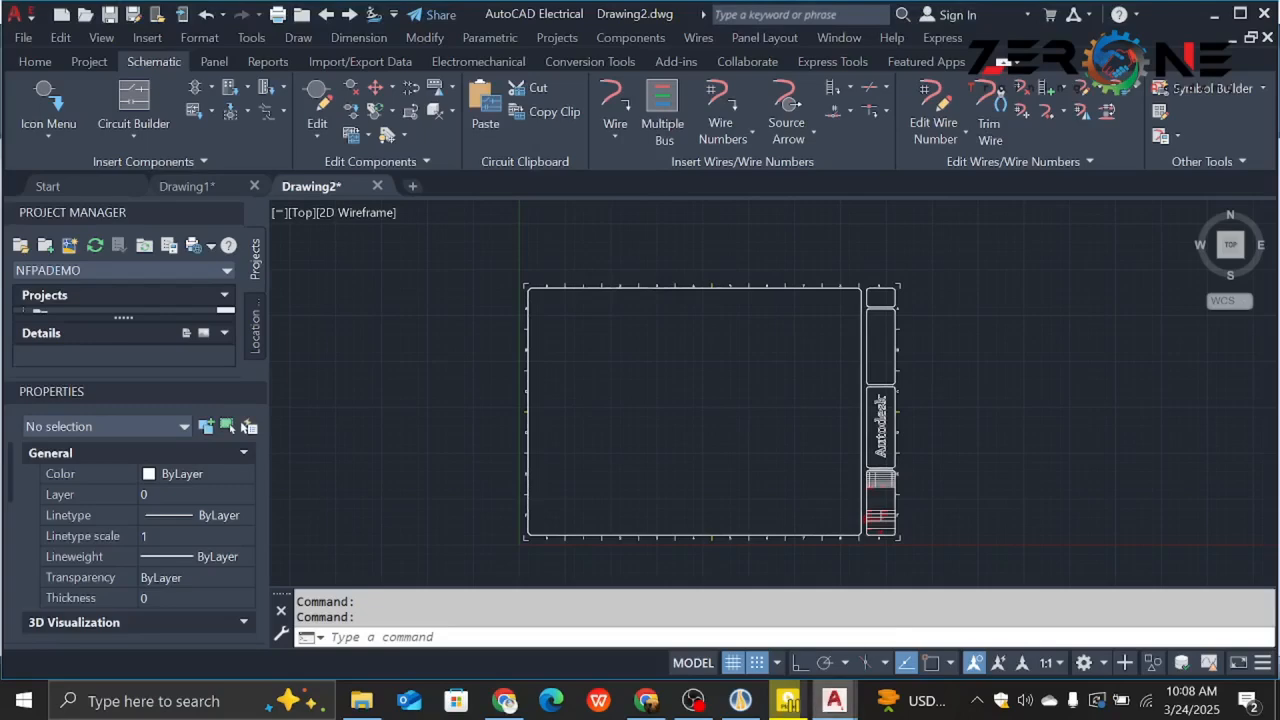
click(816, 552)
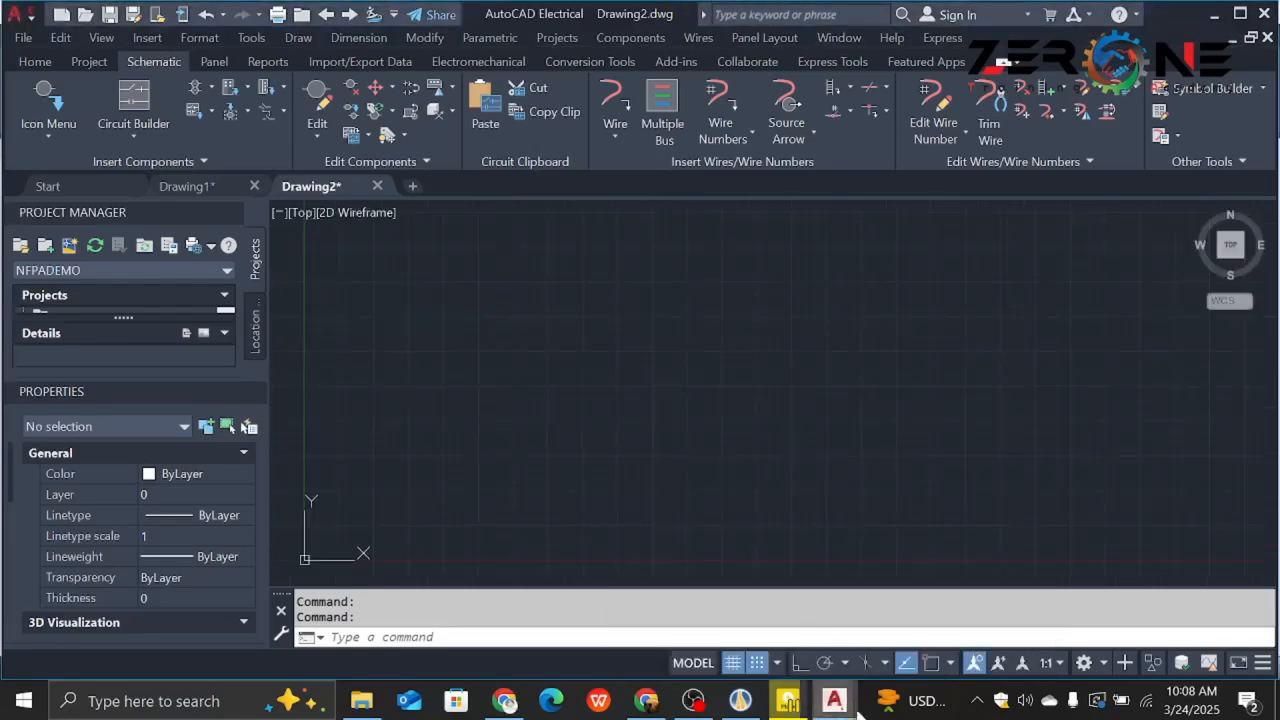
click(643, 391)
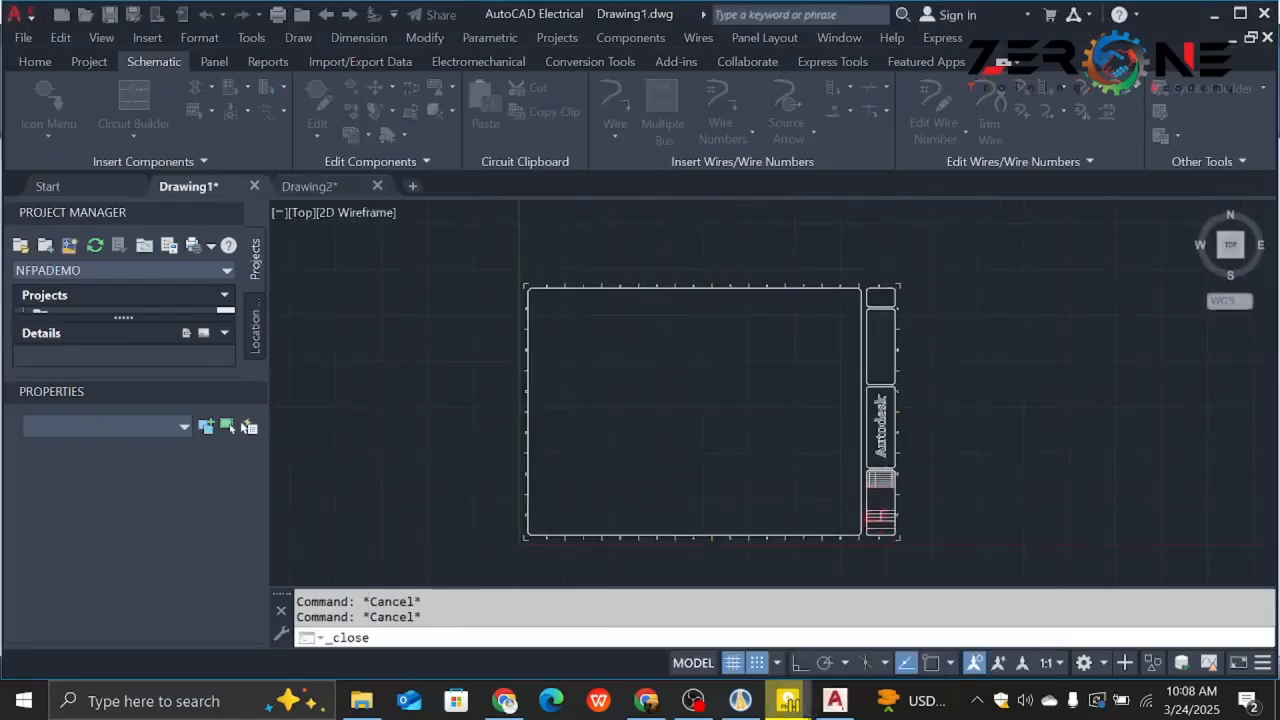
scroll(607, 412, up, 2)
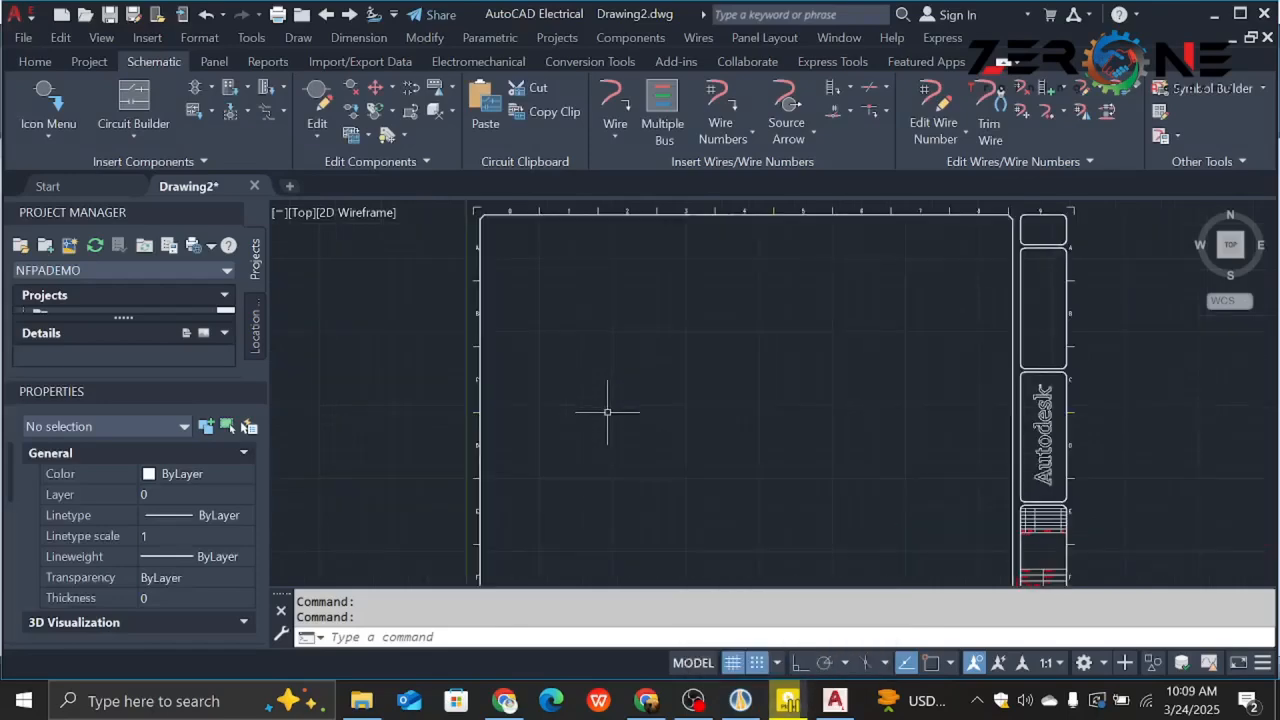
scroll(607, 412, down, 2)
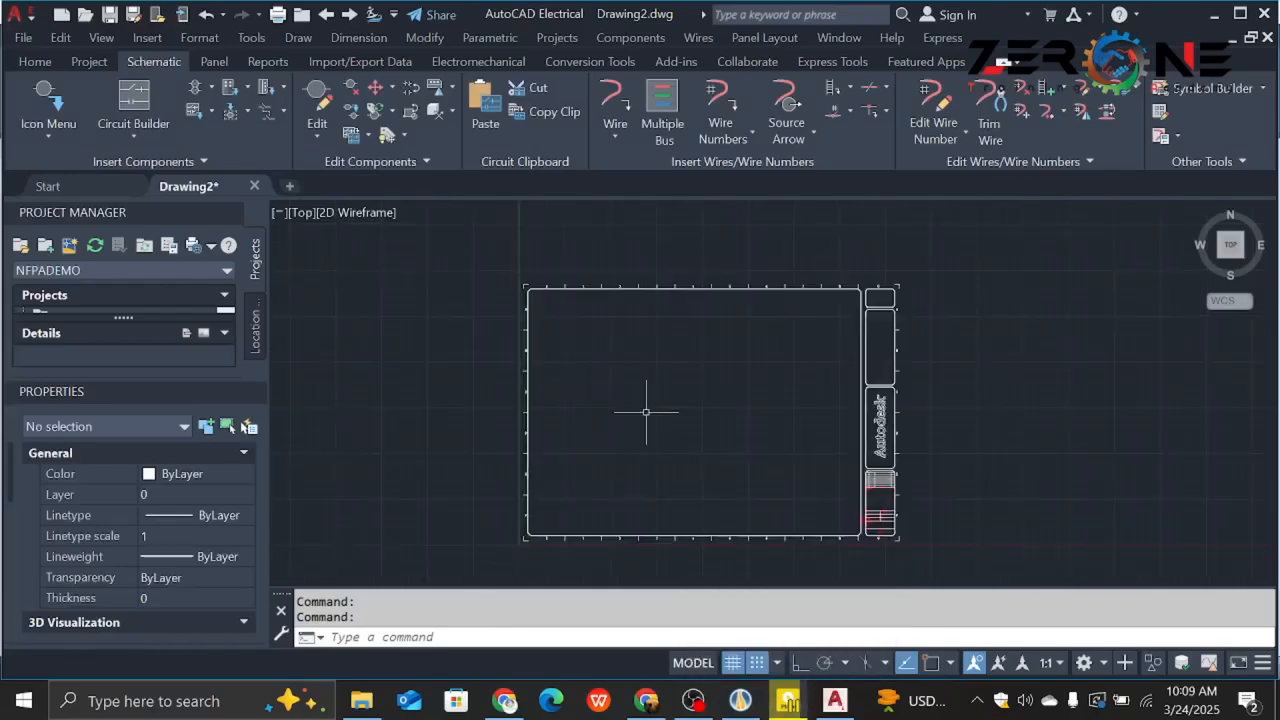
click(1064, 92)
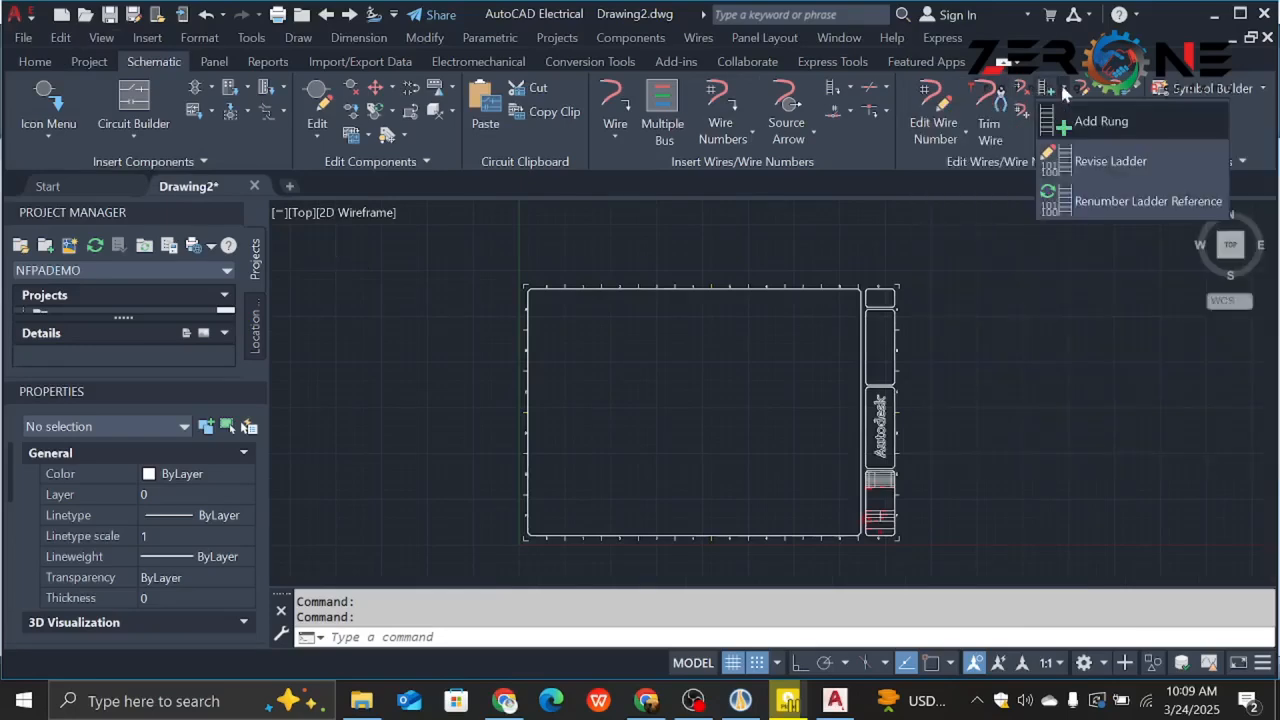
click(1066, 122)
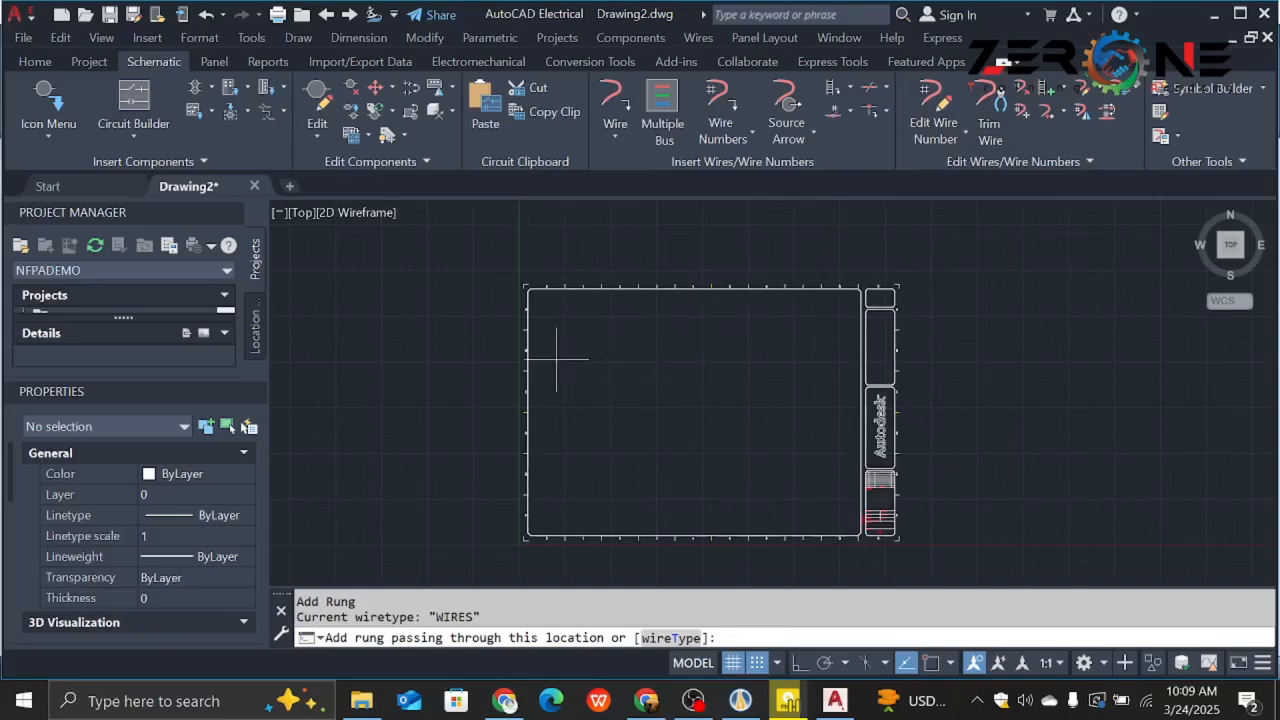
key(Escape)
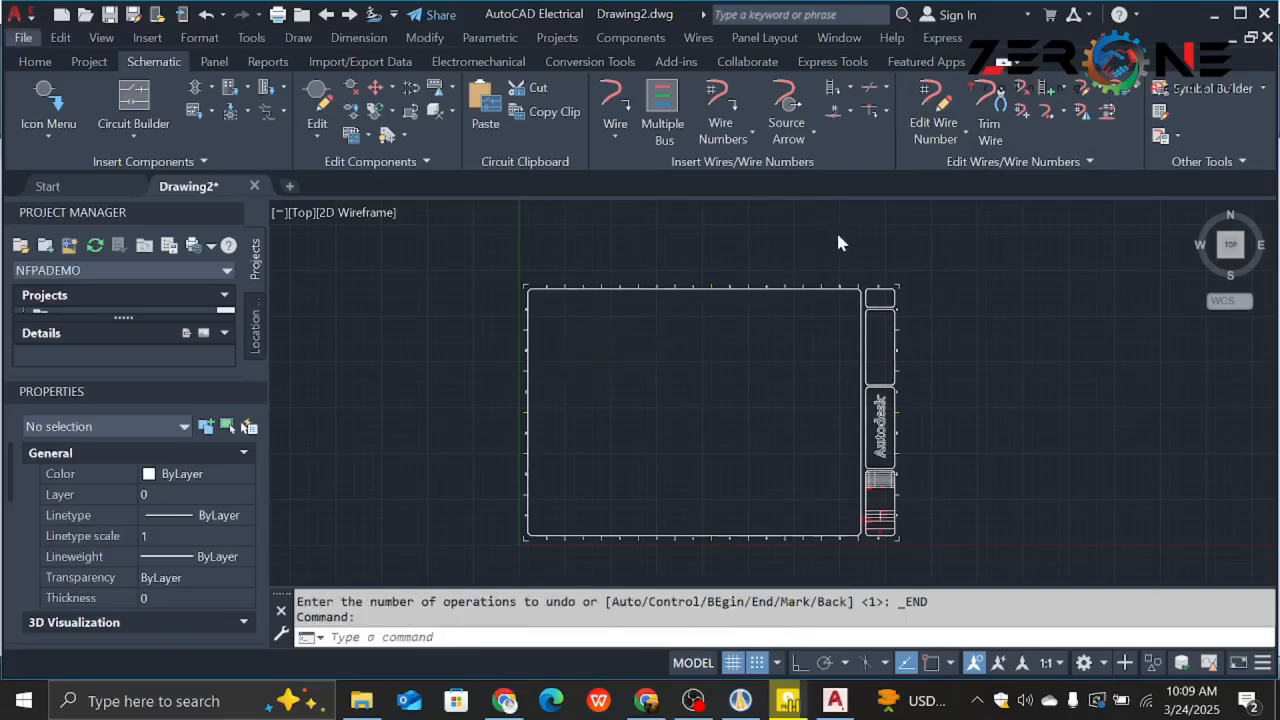
Insert a 1-phase ladder with rungs, width 200 and spacing 40, starting inside the upper-left part of the drawing frame.
click(829, 96)
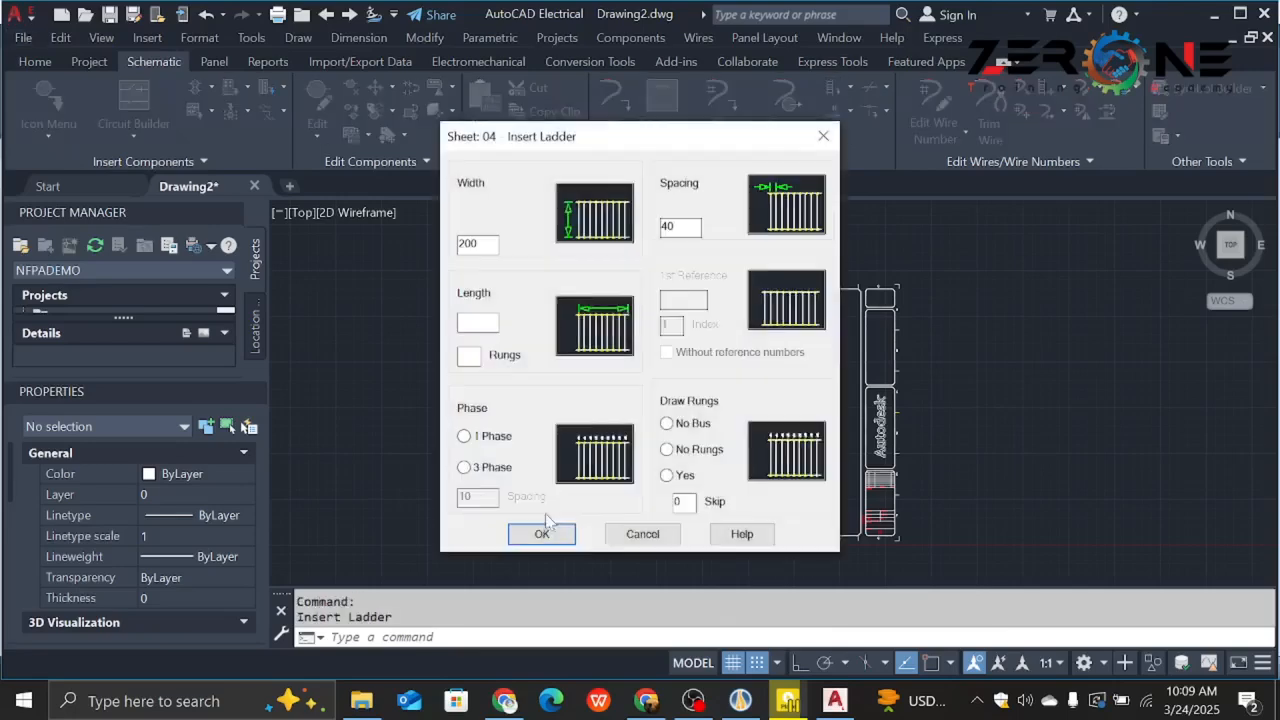
drag(640, 146, 906, 141)
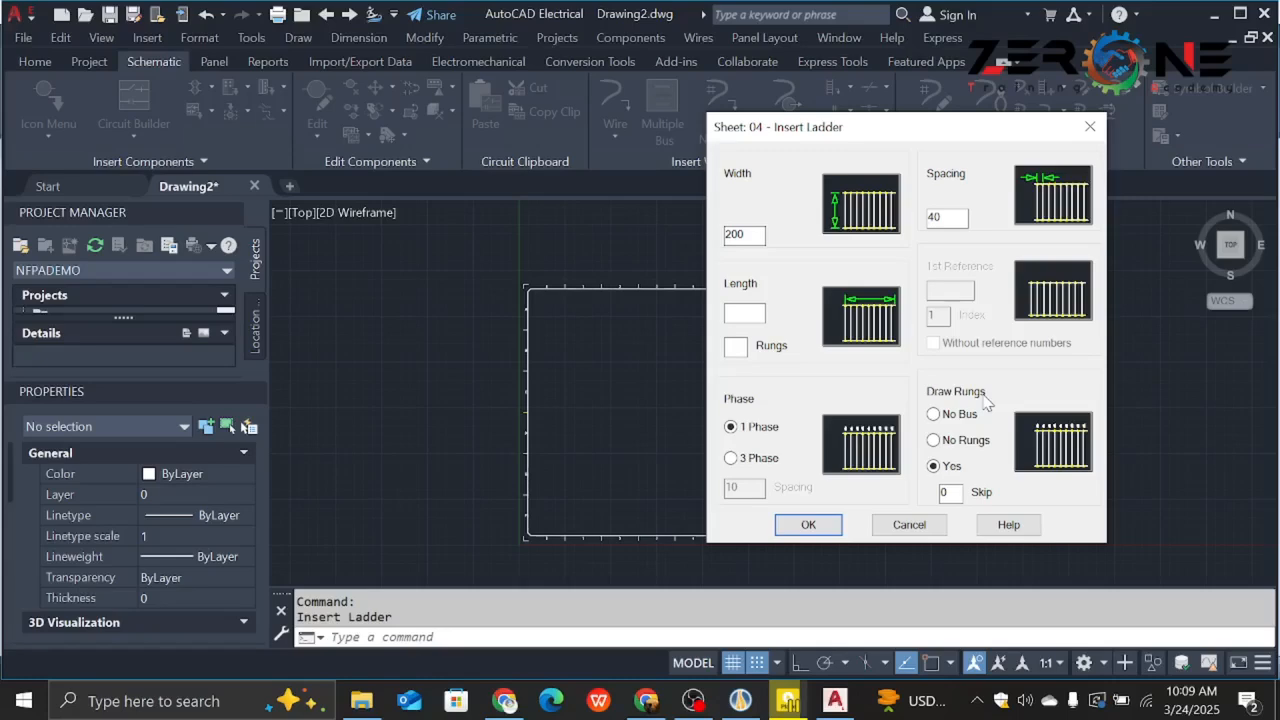
click(749, 311)
click(733, 346)
click(808, 526)
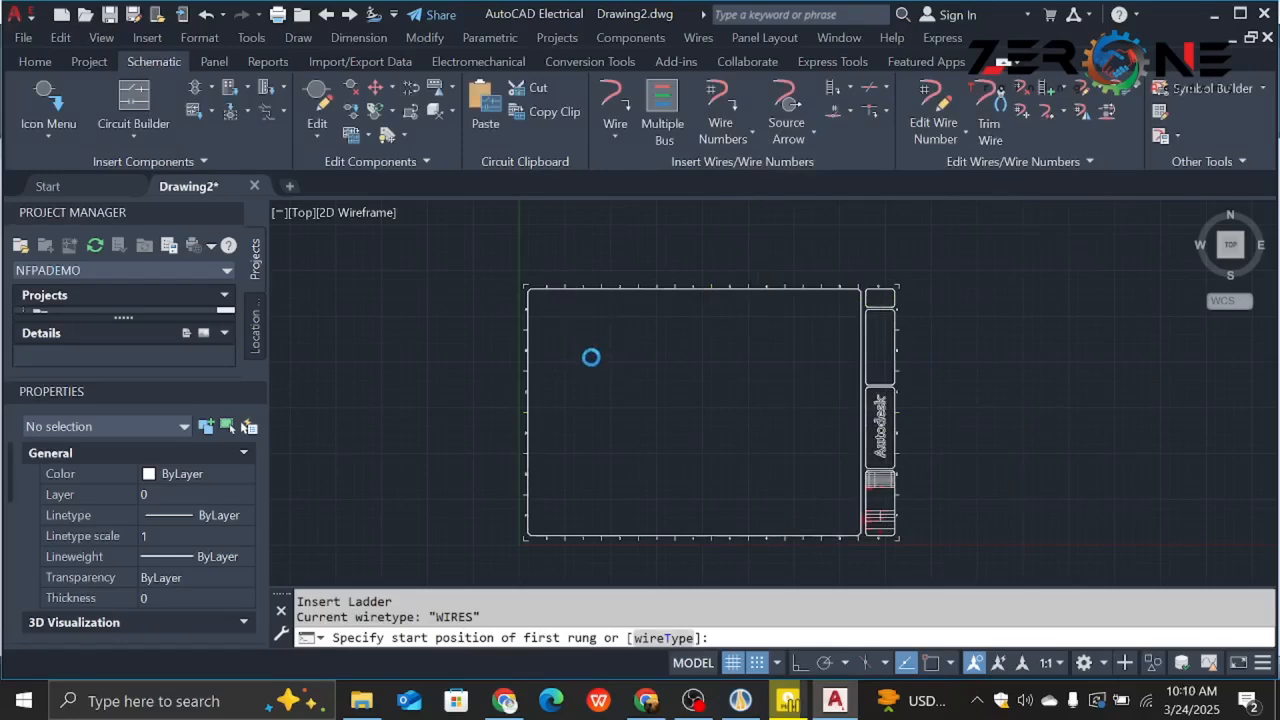
click(591, 356)
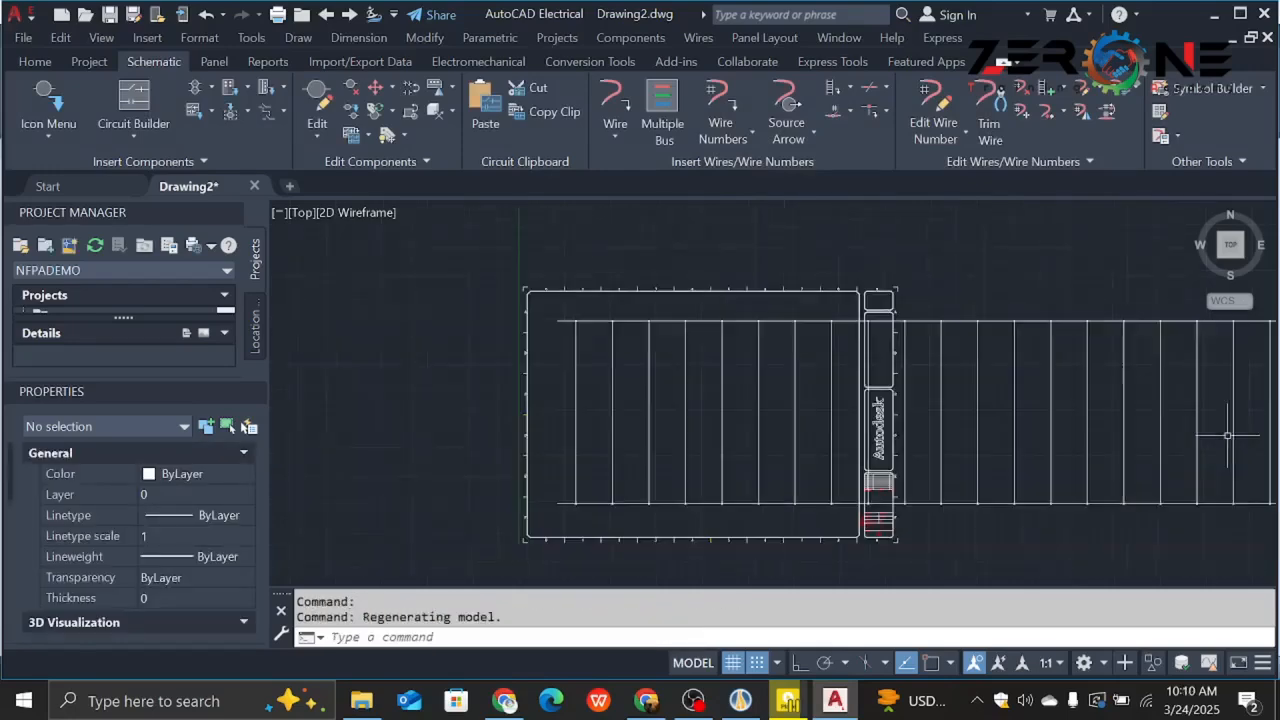
Erase the whole ladder that runs across the frame and past the title block.
middle_drag(1227, 435, 1095, 437)
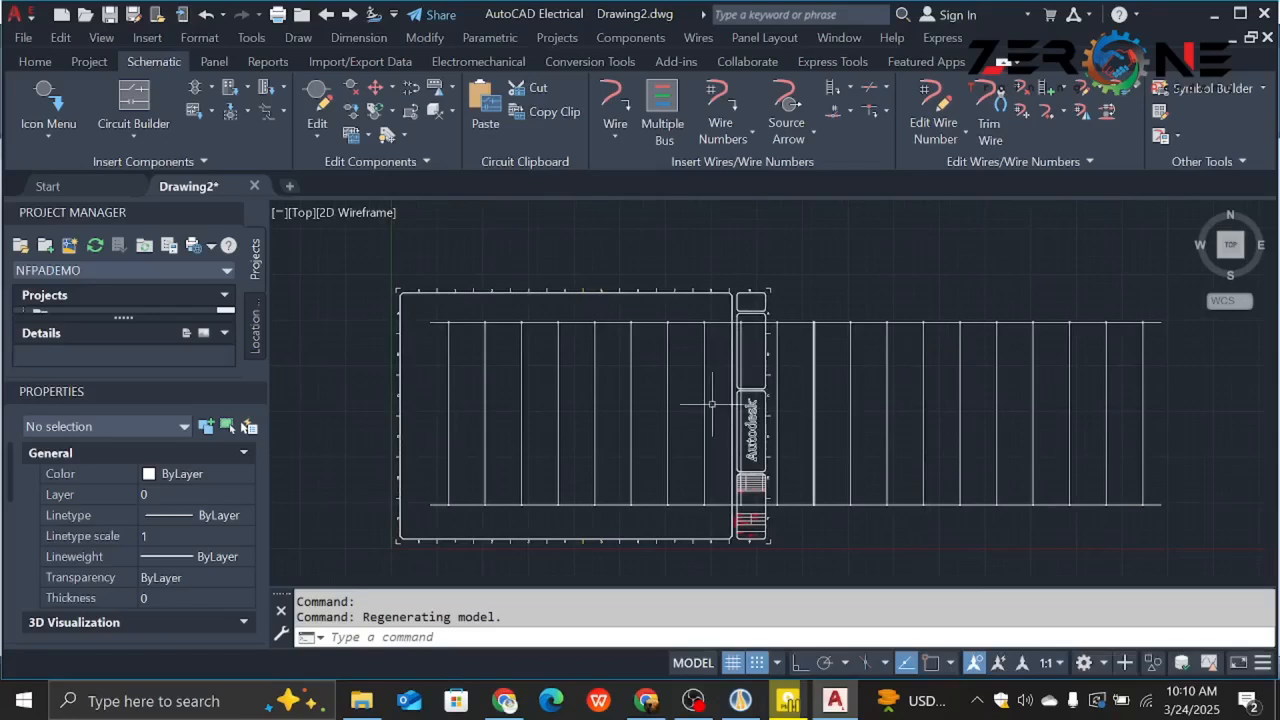
click(414, 301)
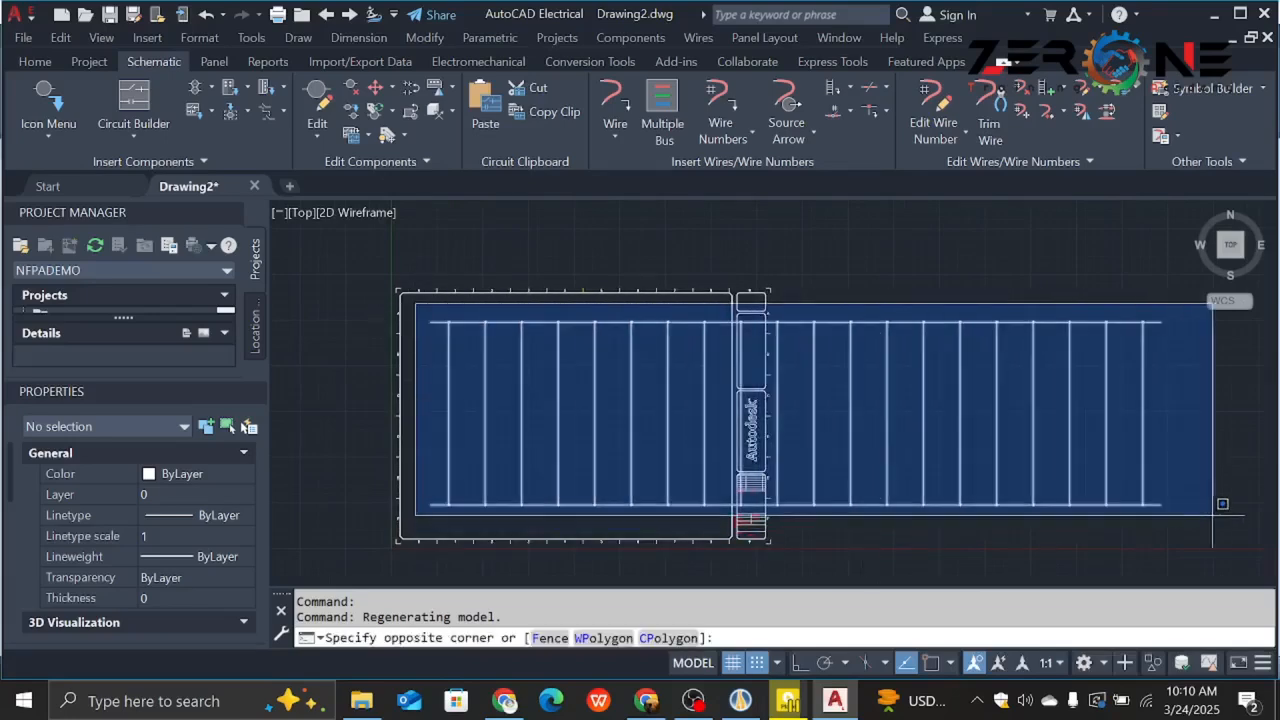
click(1250, 545)
key(Delete)
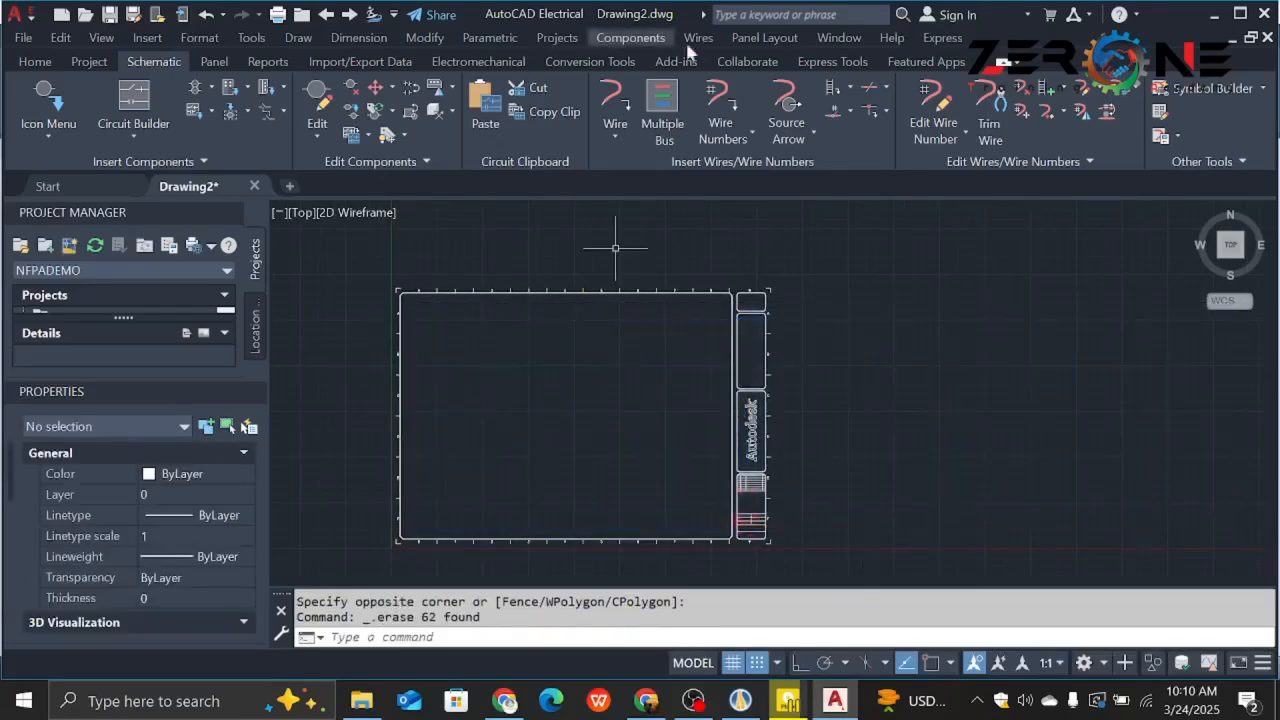
click(831, 88)
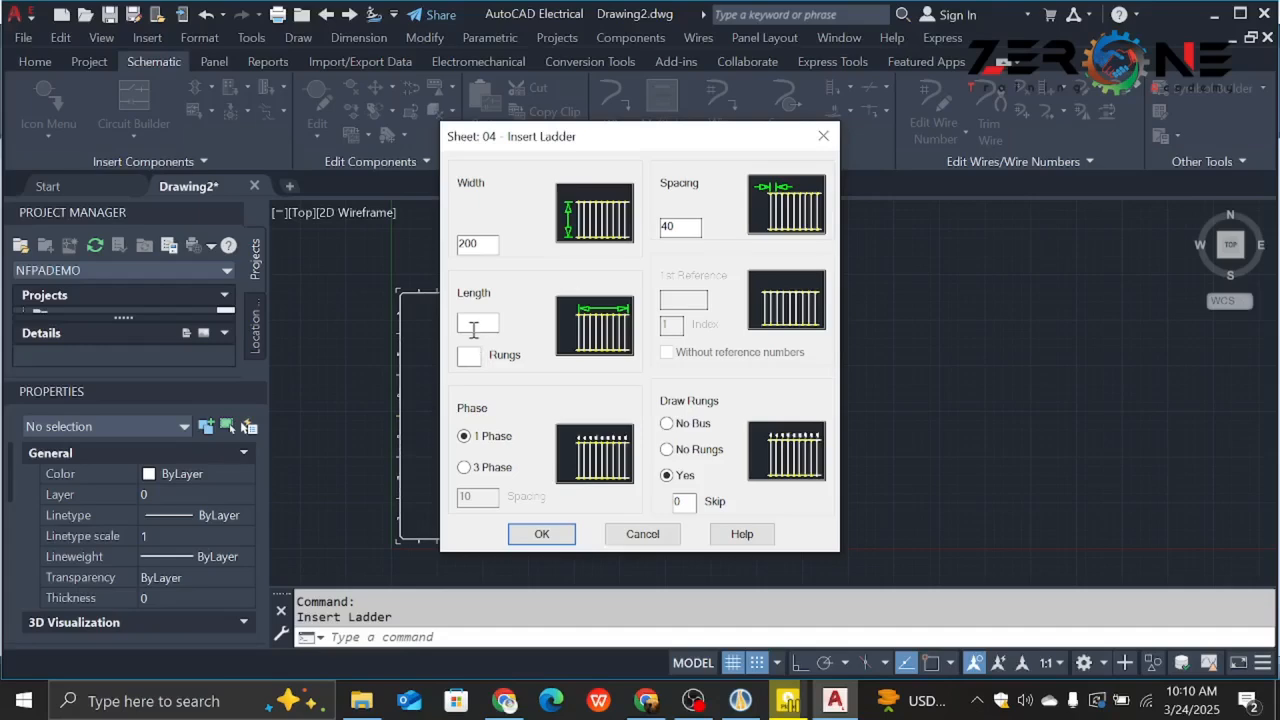
click(640, 533)
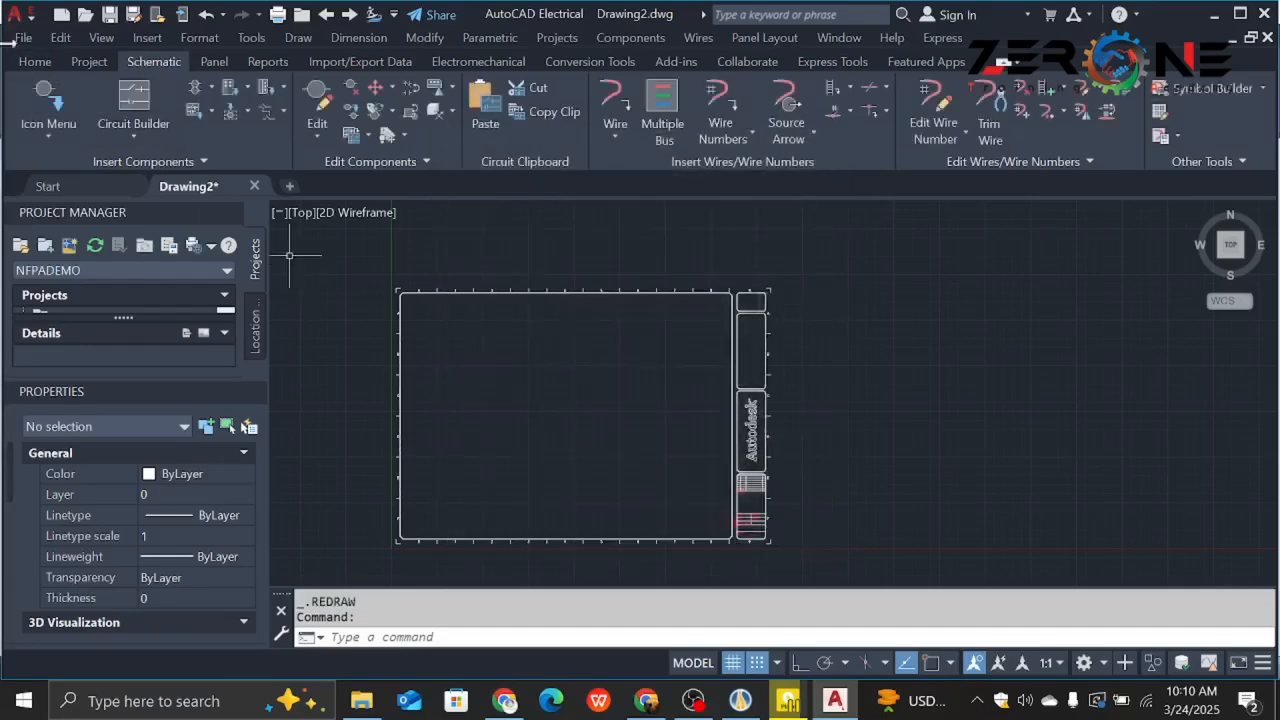
click(48, 96)
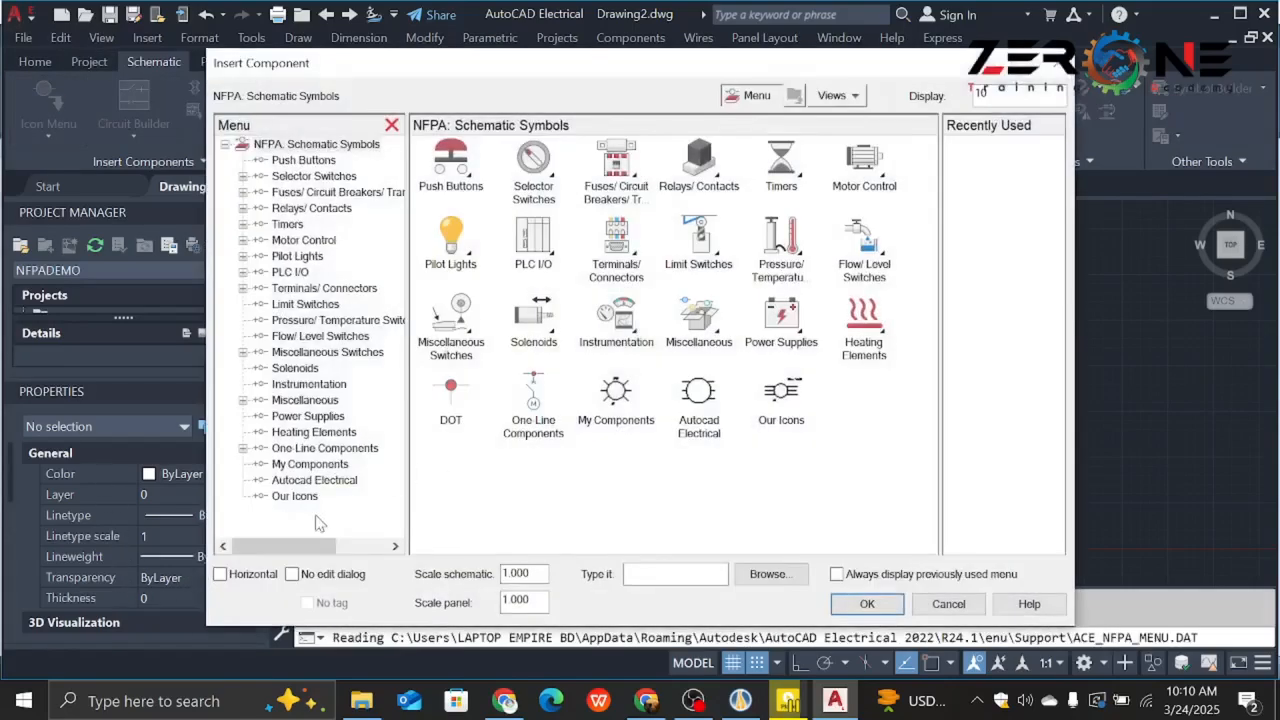
click(1058, 62)
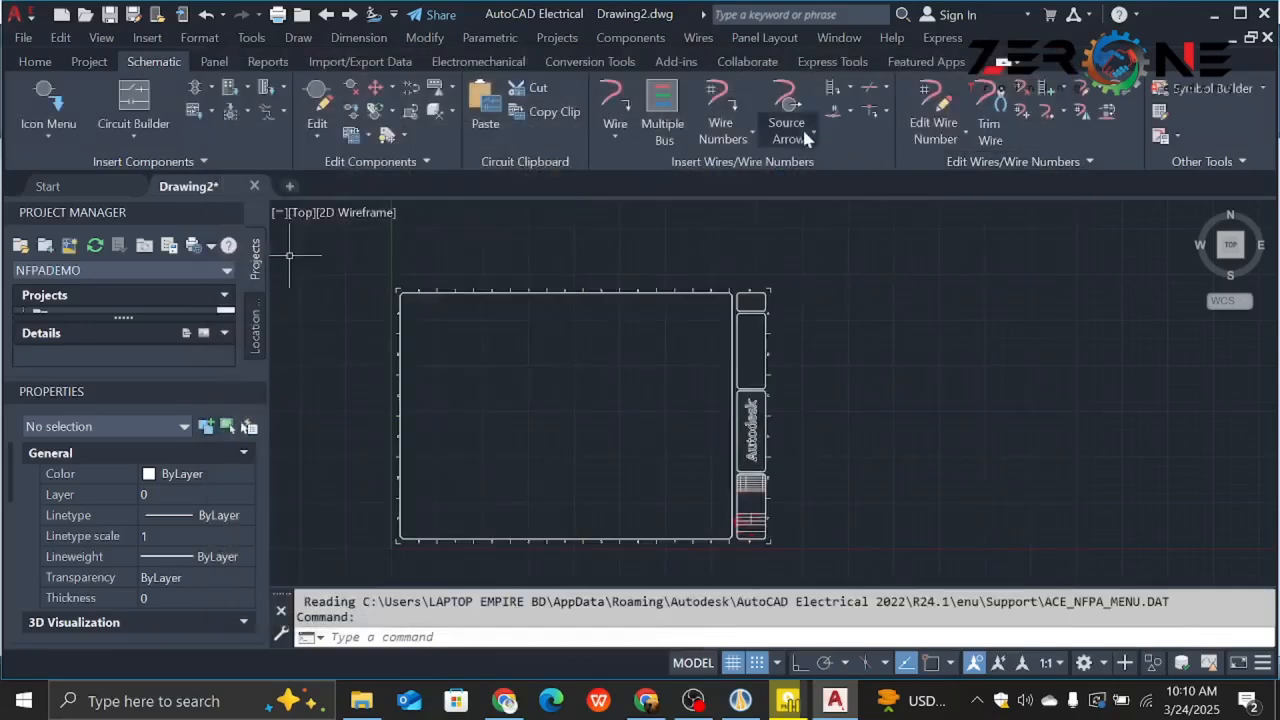
Review the Insert Ladder settings and the NFPA schematic symbol catalogue, closing both without inserting anything.
click(851, 86)
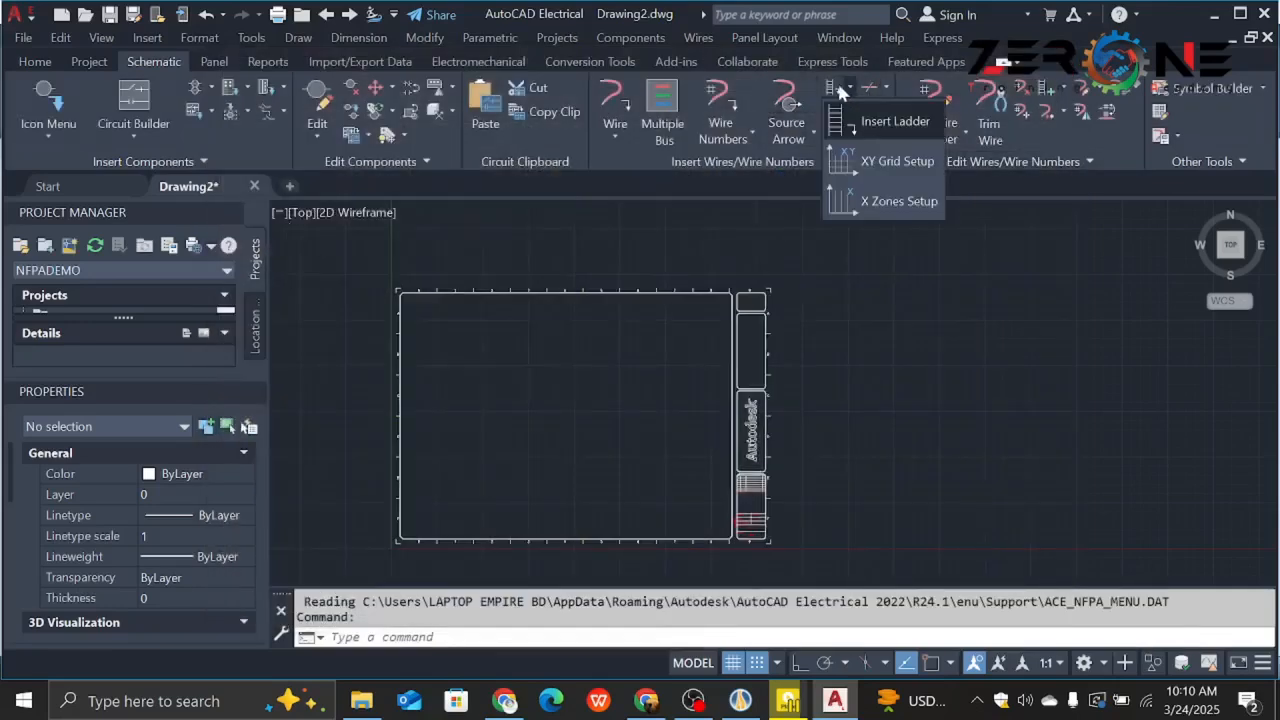
click(853, 119)
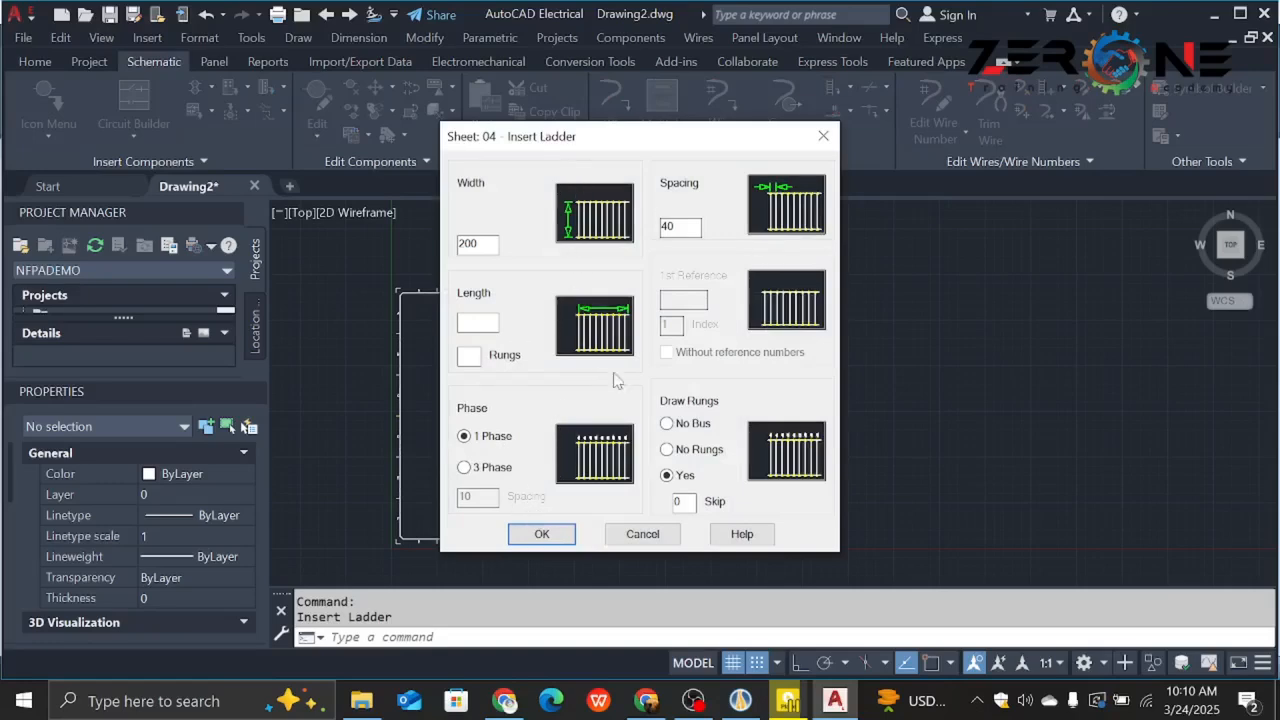
click(823, 135)
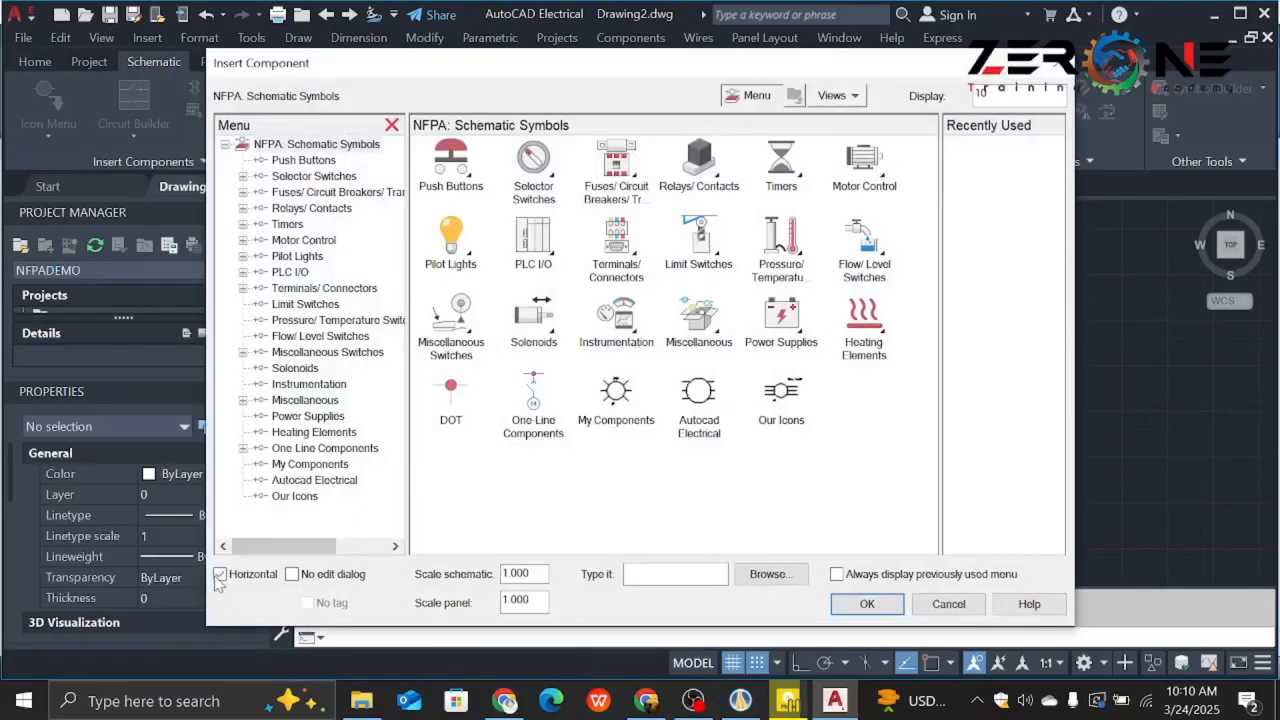
click(862, 610)
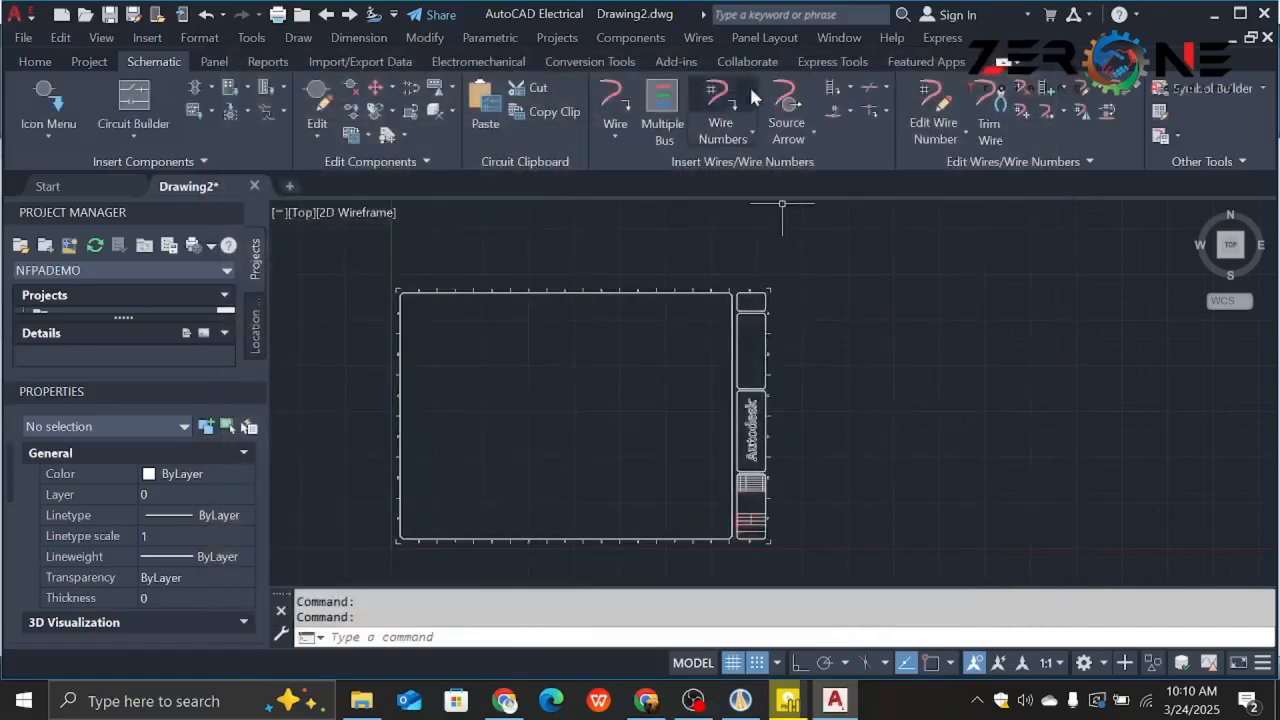
click(832, 88)
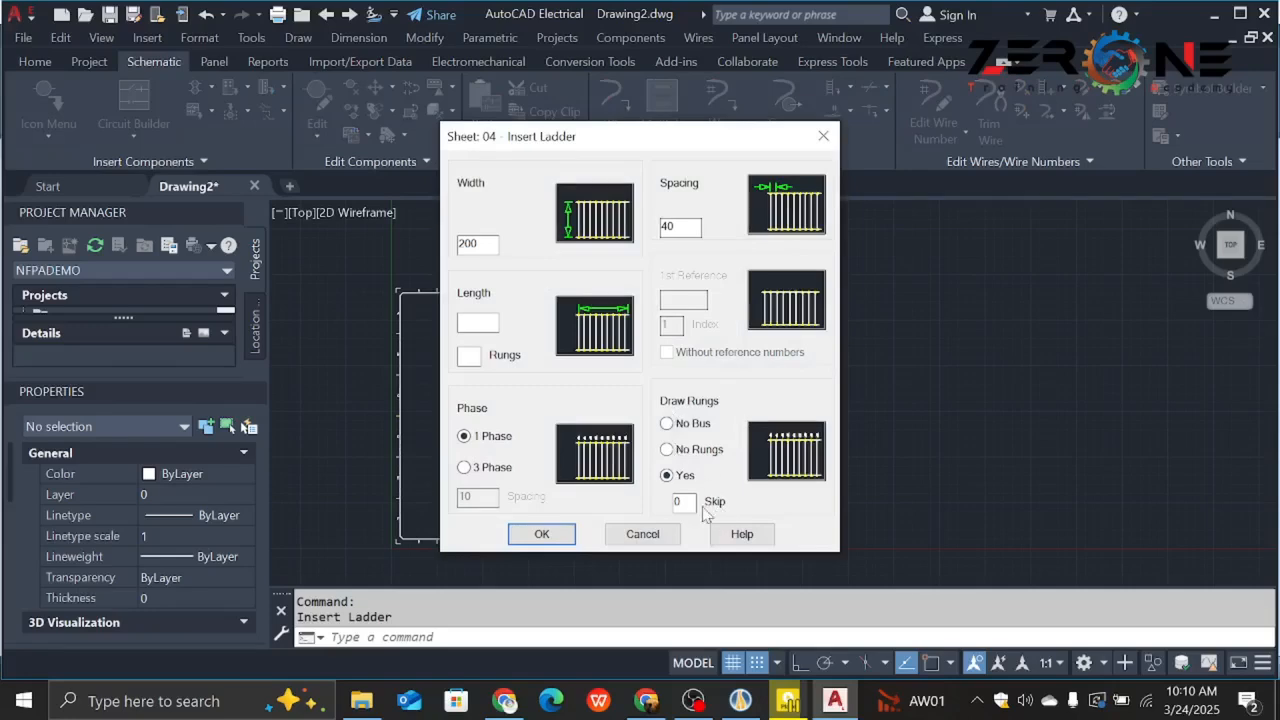
click(645, 536)
click(941, 387)
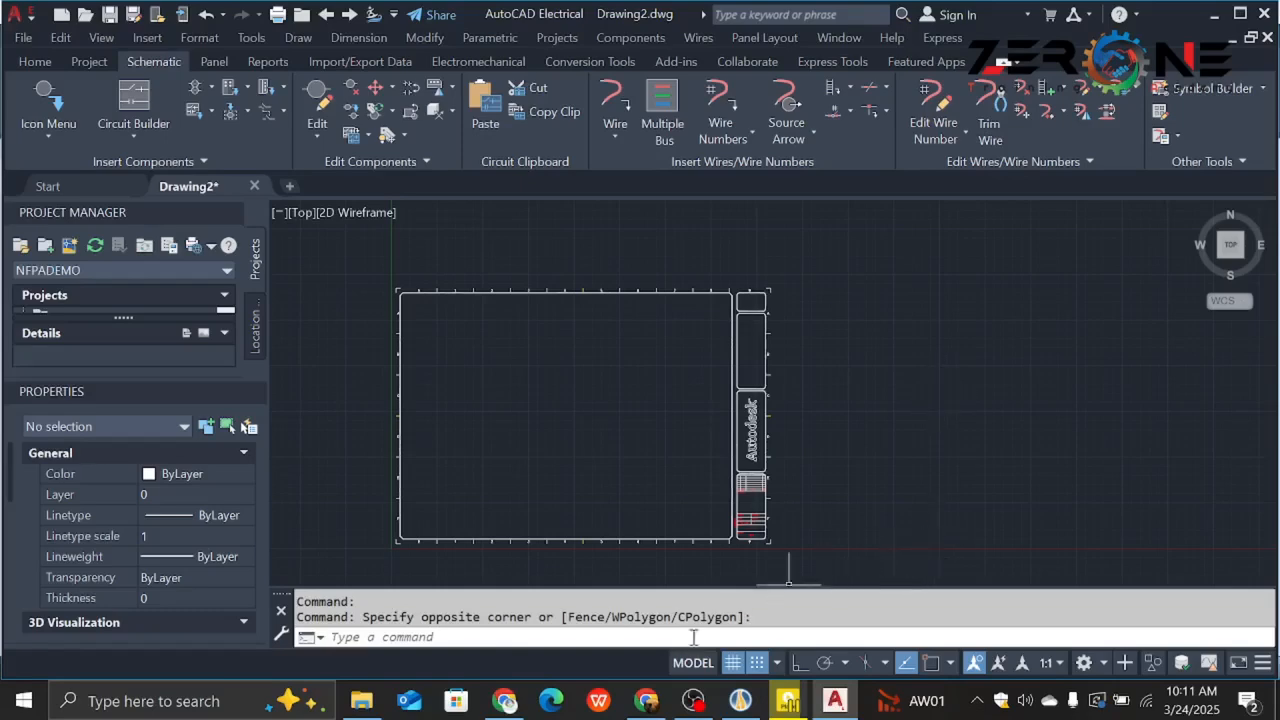
click(503, 702)
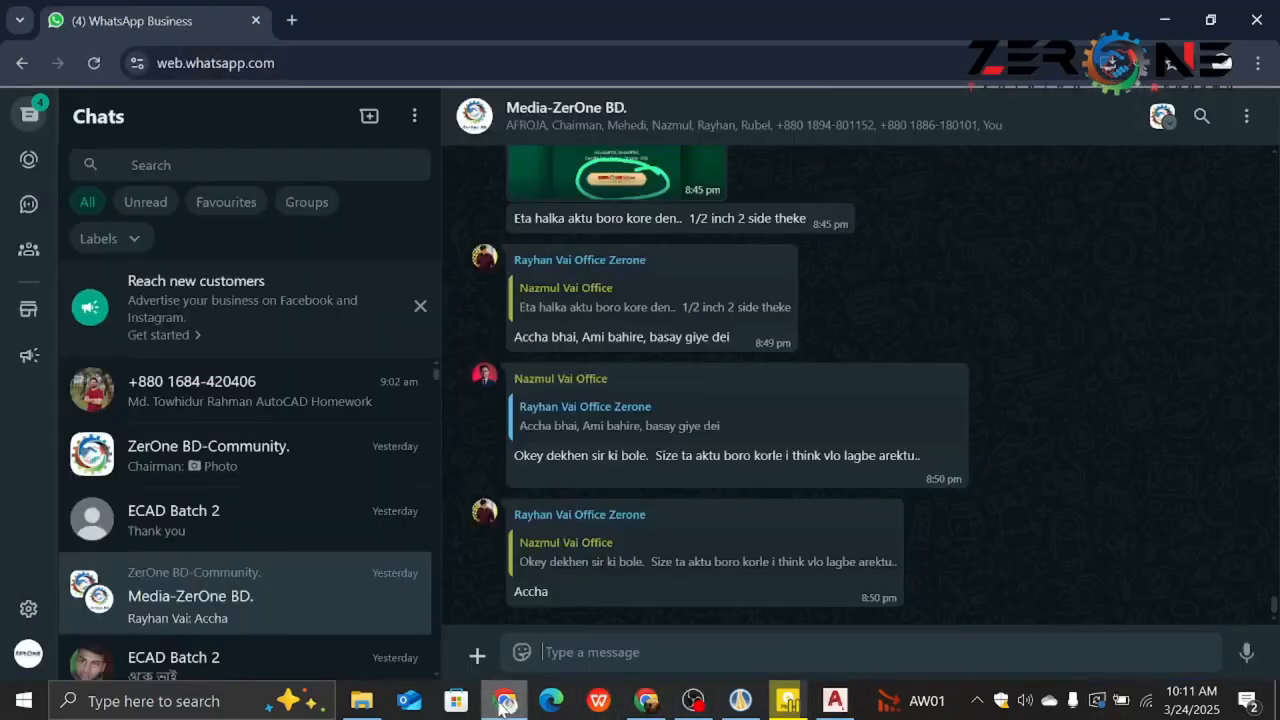
click(503, 702)
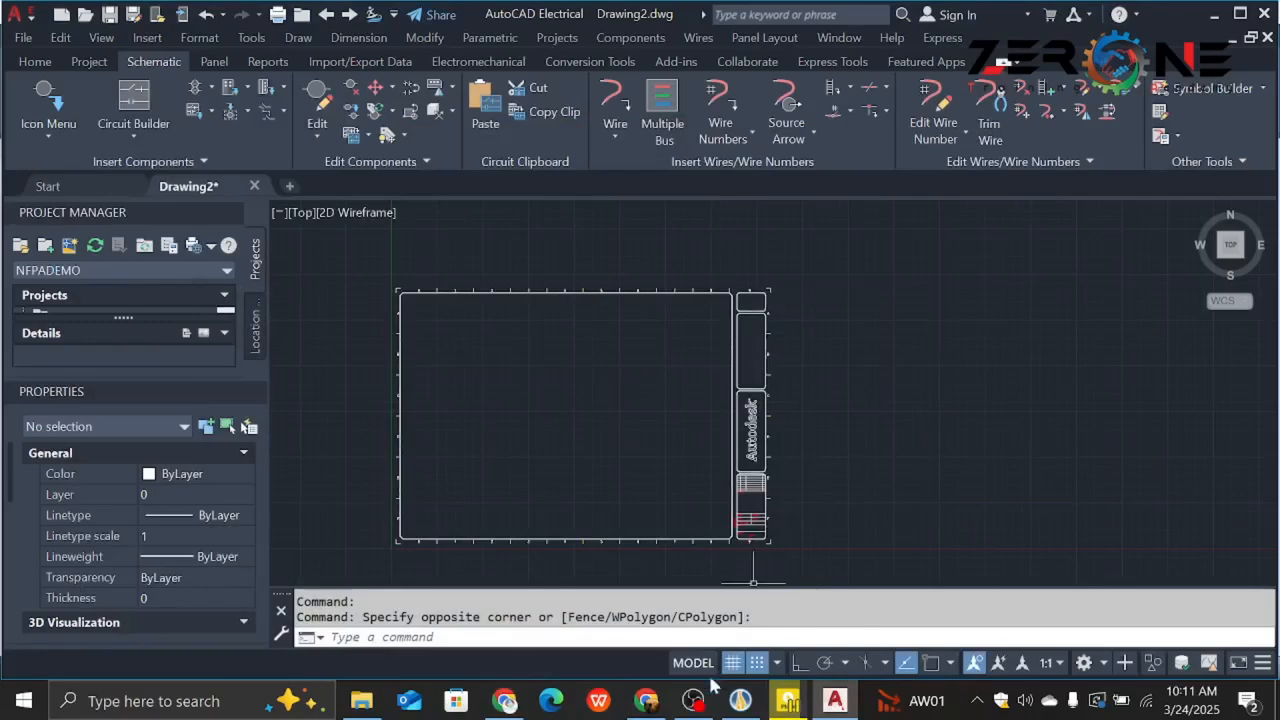
click(693, 700)
click(694, 701)
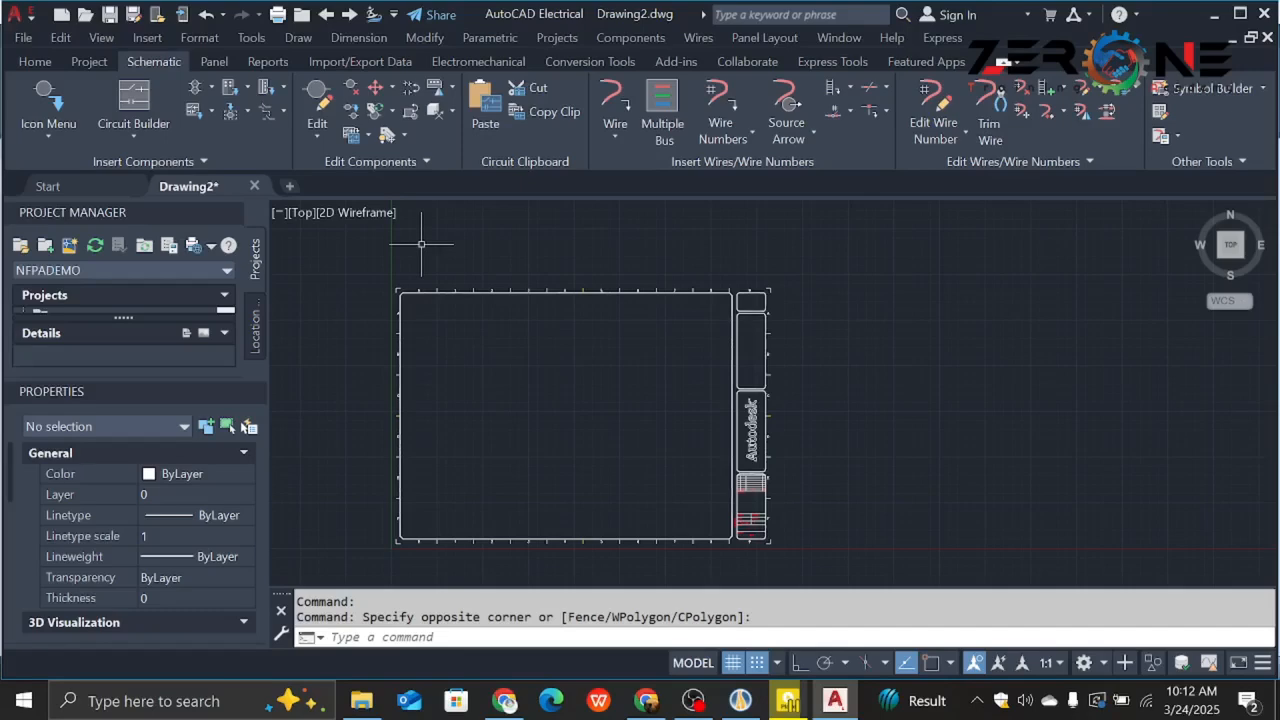
click(366, 259)
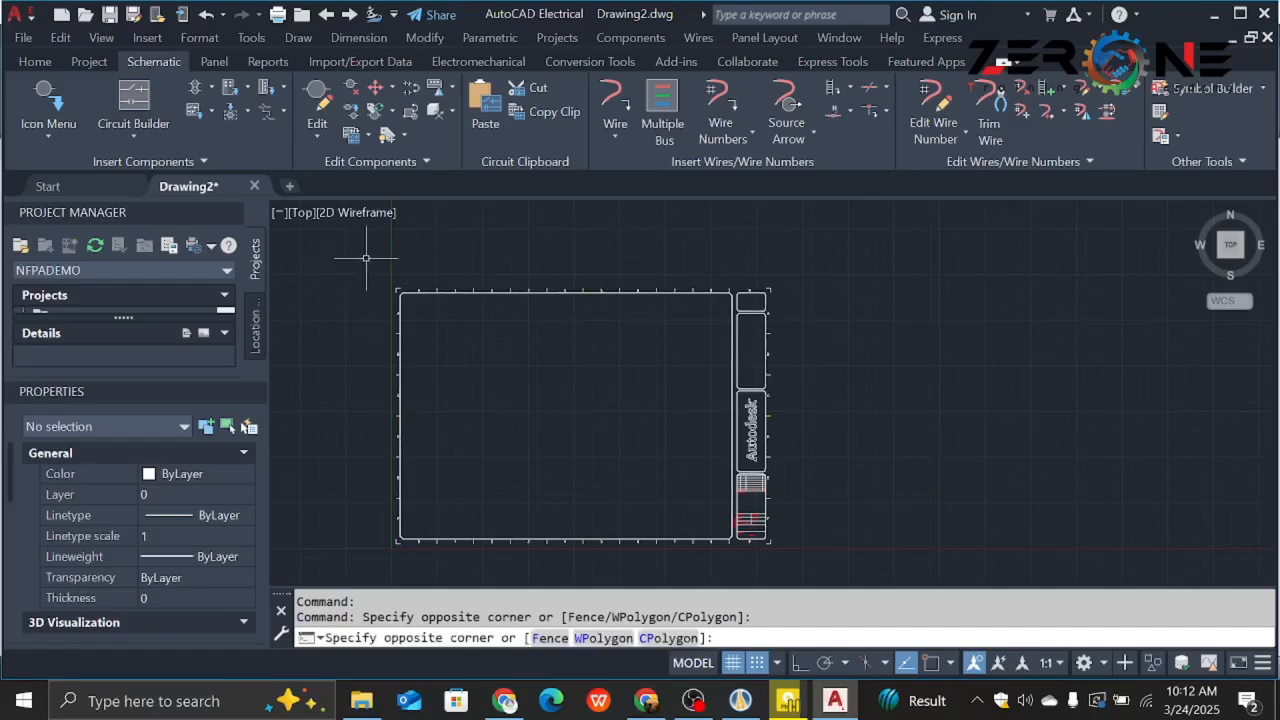
click(433, 370)
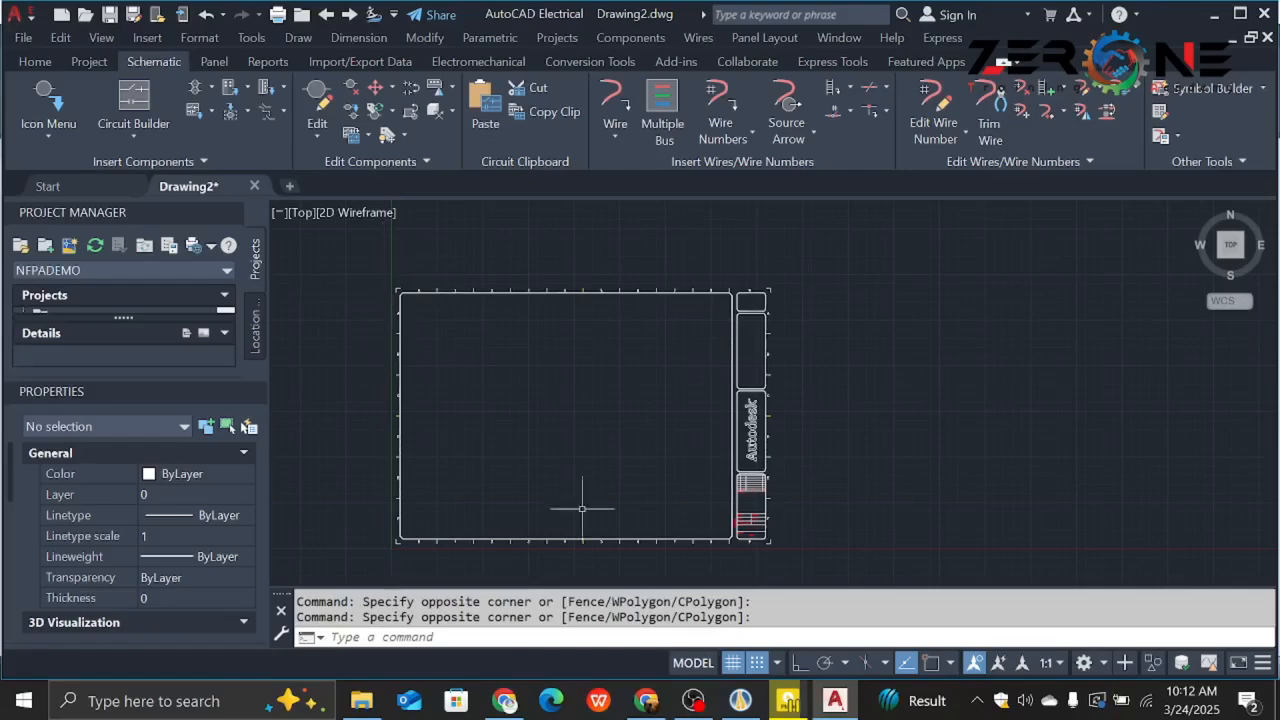
click(835, 703)
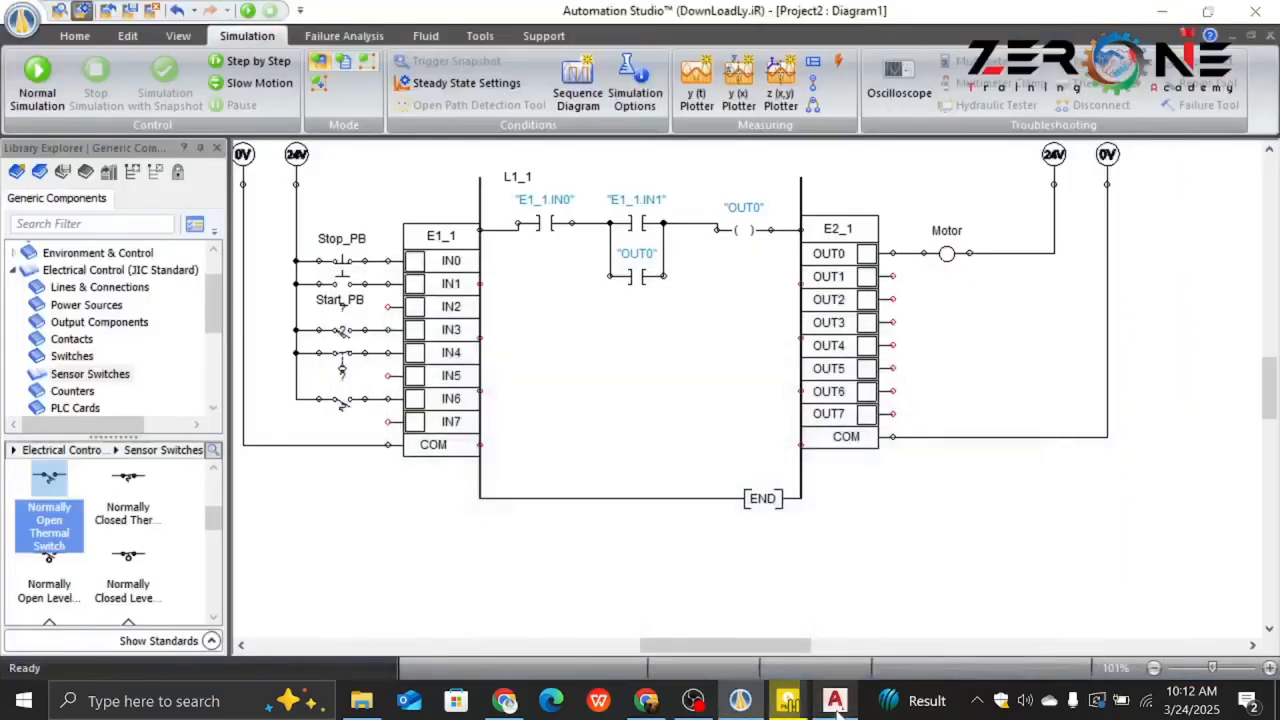
click(836, 703)
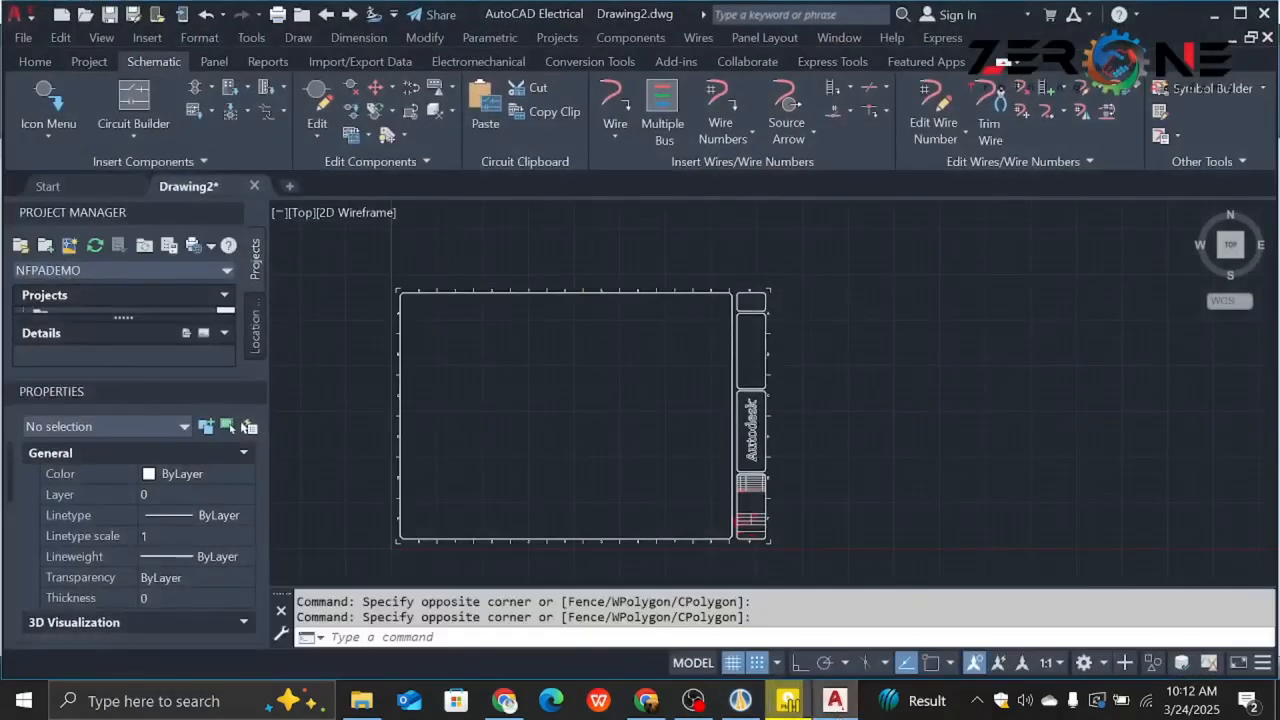
click(741, 702)
click(741, 702)
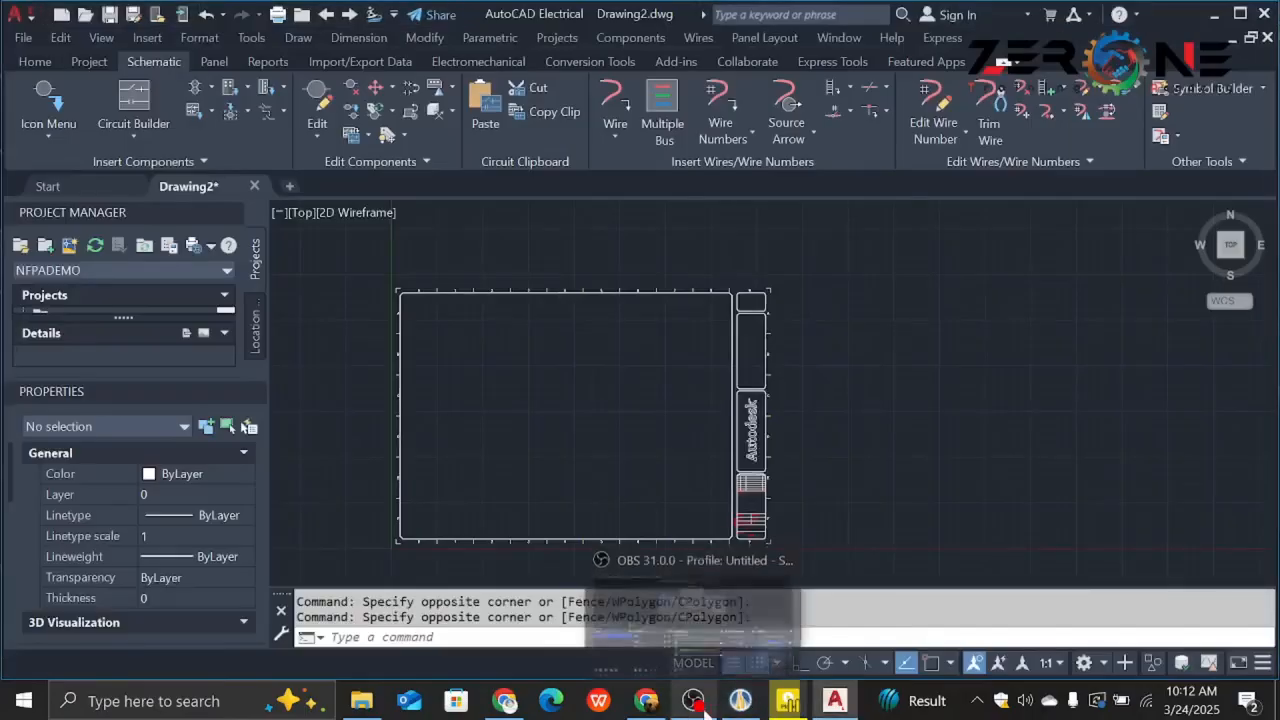
Switch to the online course in Chrome and open the lesson "Class-13: PLC Module Insert and Creation" from the course content.
click(665, 712)
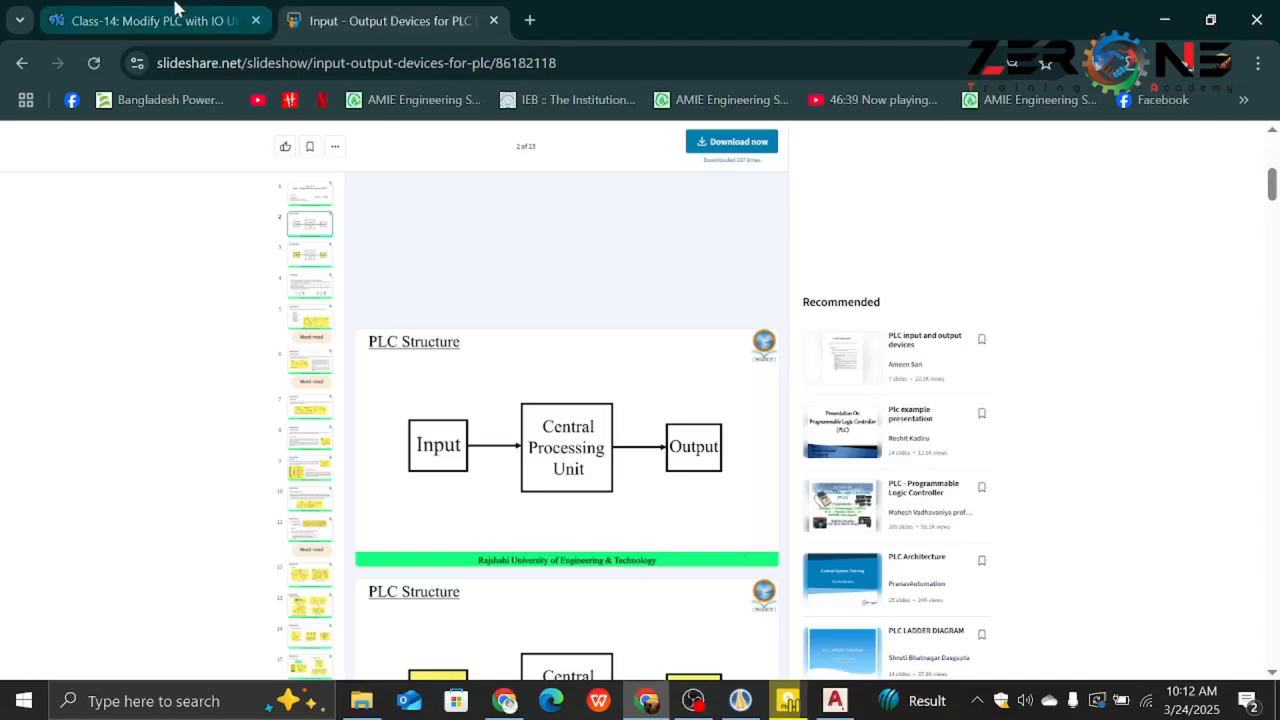
click(171, 15)
click(625, 360)
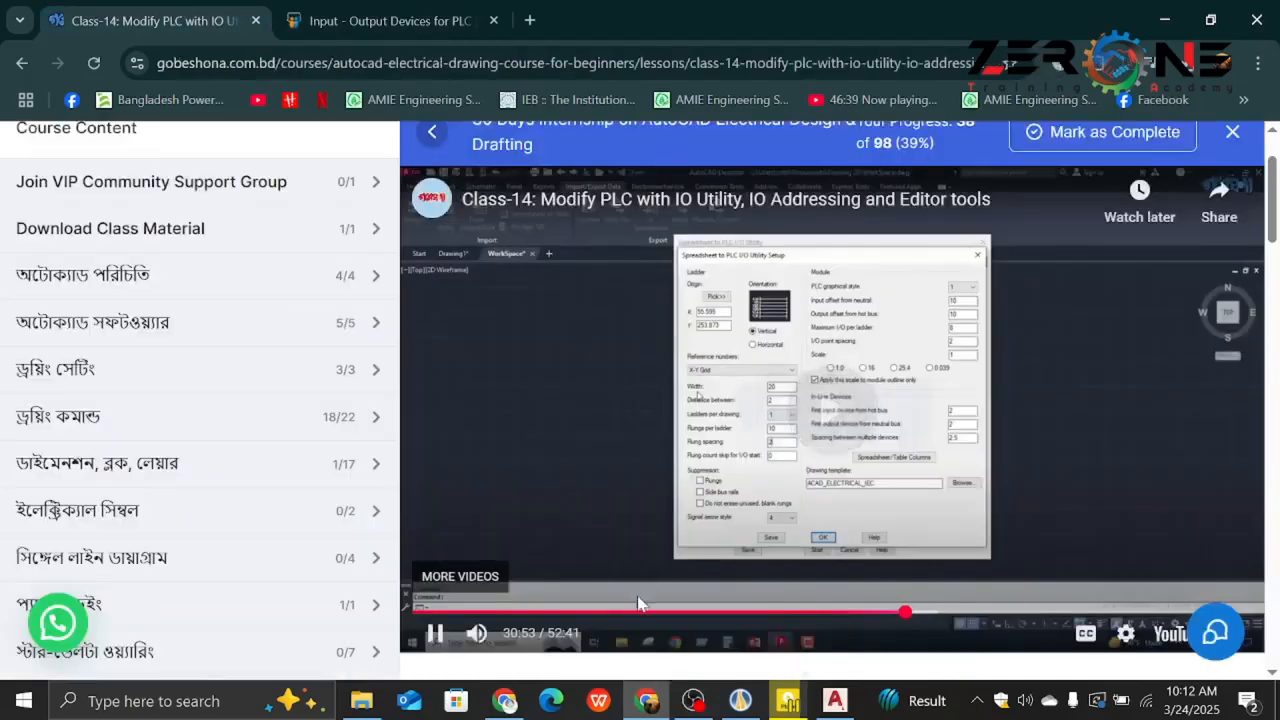
scroll(290, 453, down, 2)
scroll(293, 457, down, 2)
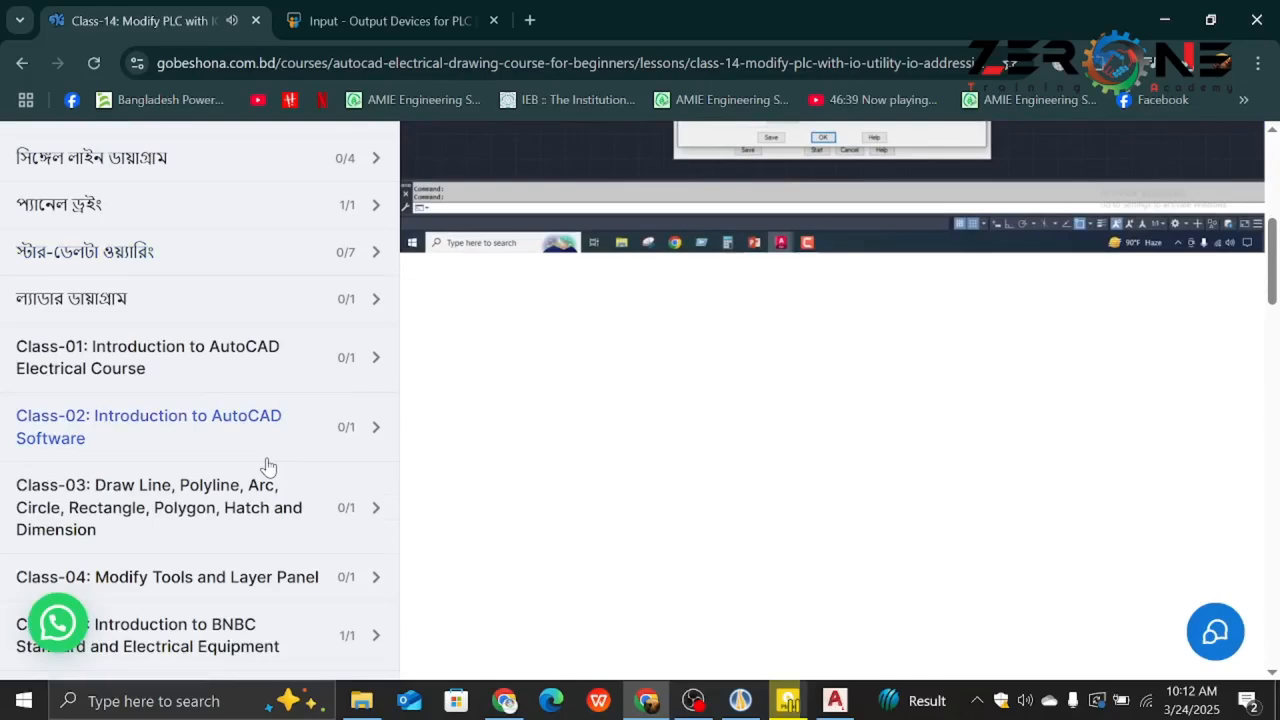
scroll(268, 466, down, 2)
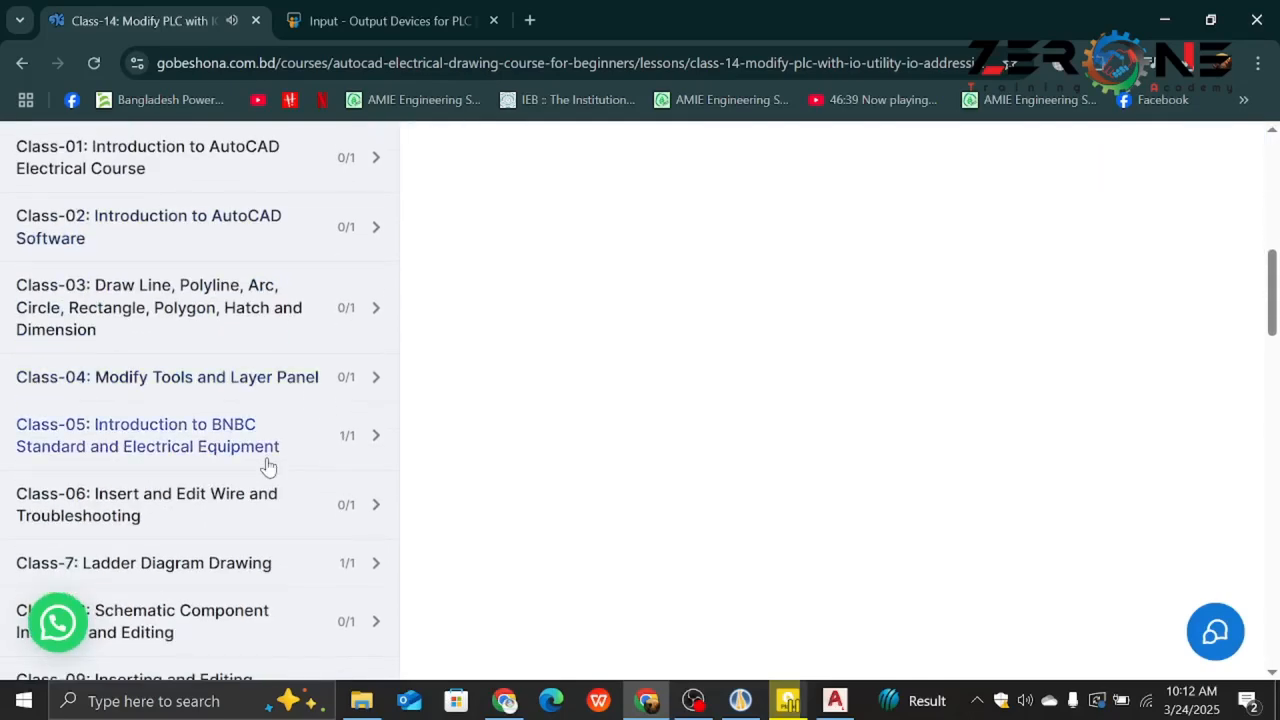
scroll(268, 466, down, 2)
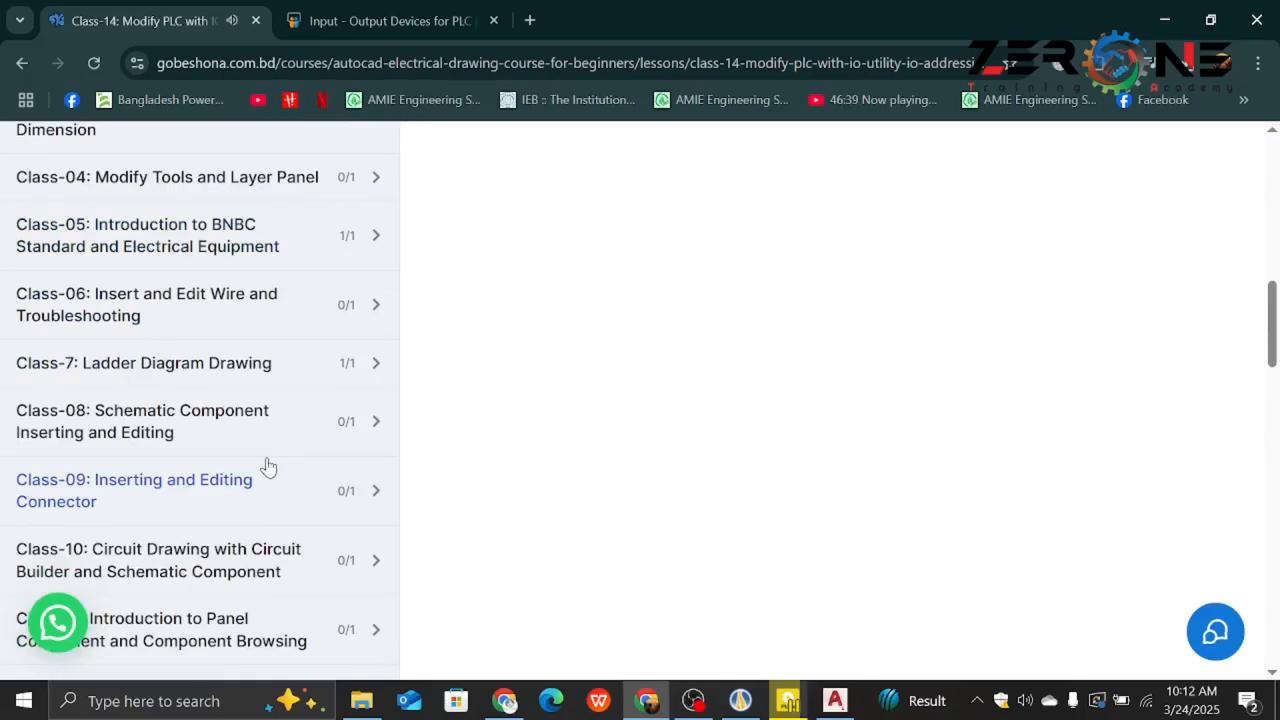
scroll(268, 466, down, 3)
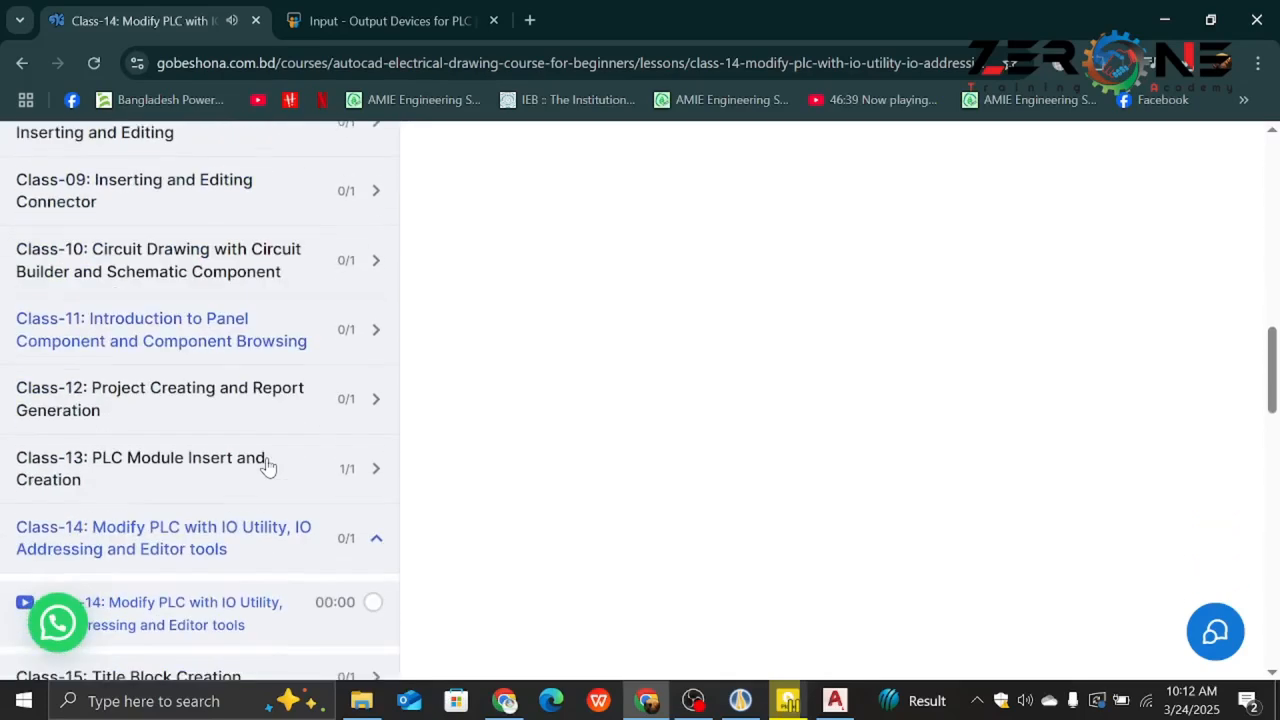
click(258, 468)
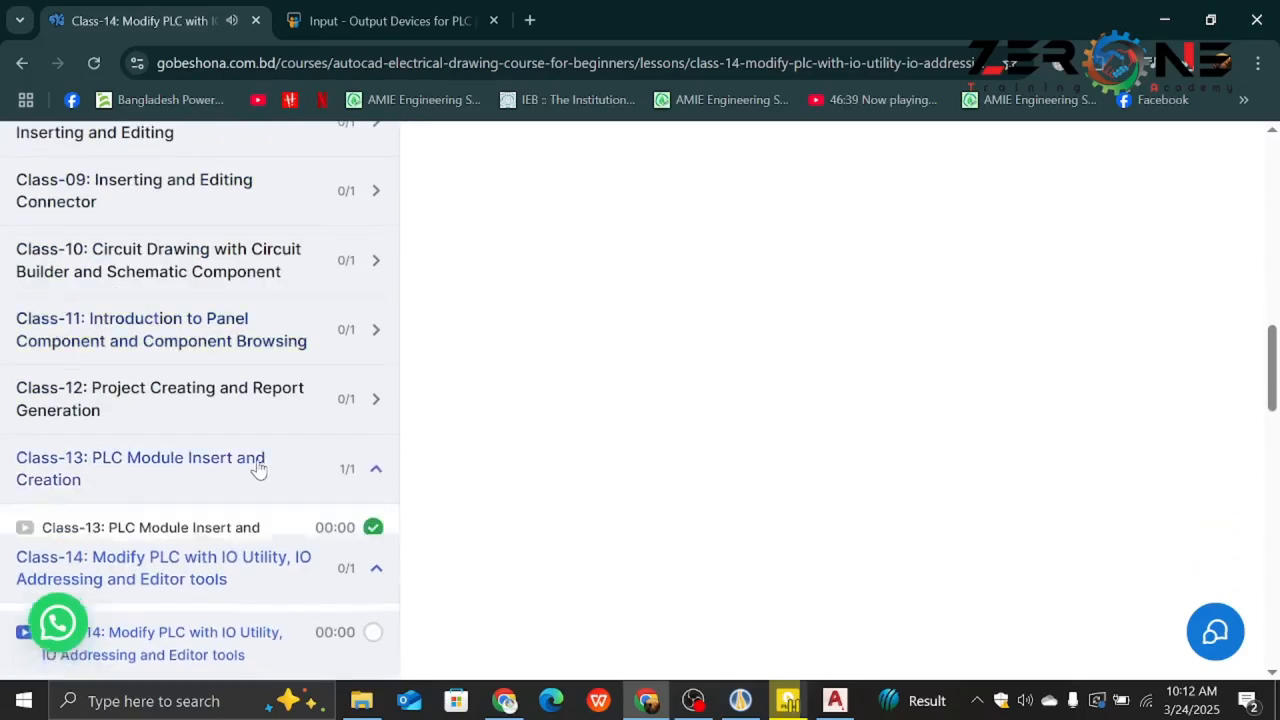
click(209, 541)
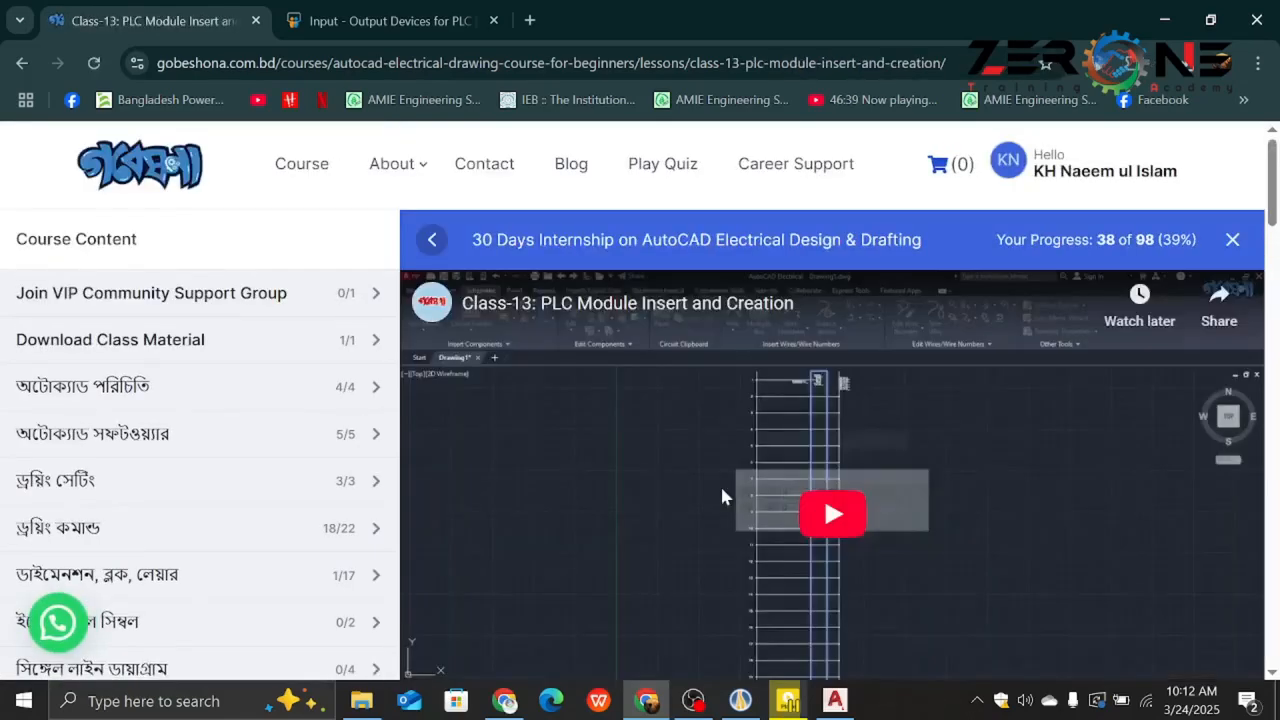
Play the Class-13 lesson video and skip to the Insert Ladder demonstration at about 4:46.
click(829, 514)
scroll(826, 523, down, 3)
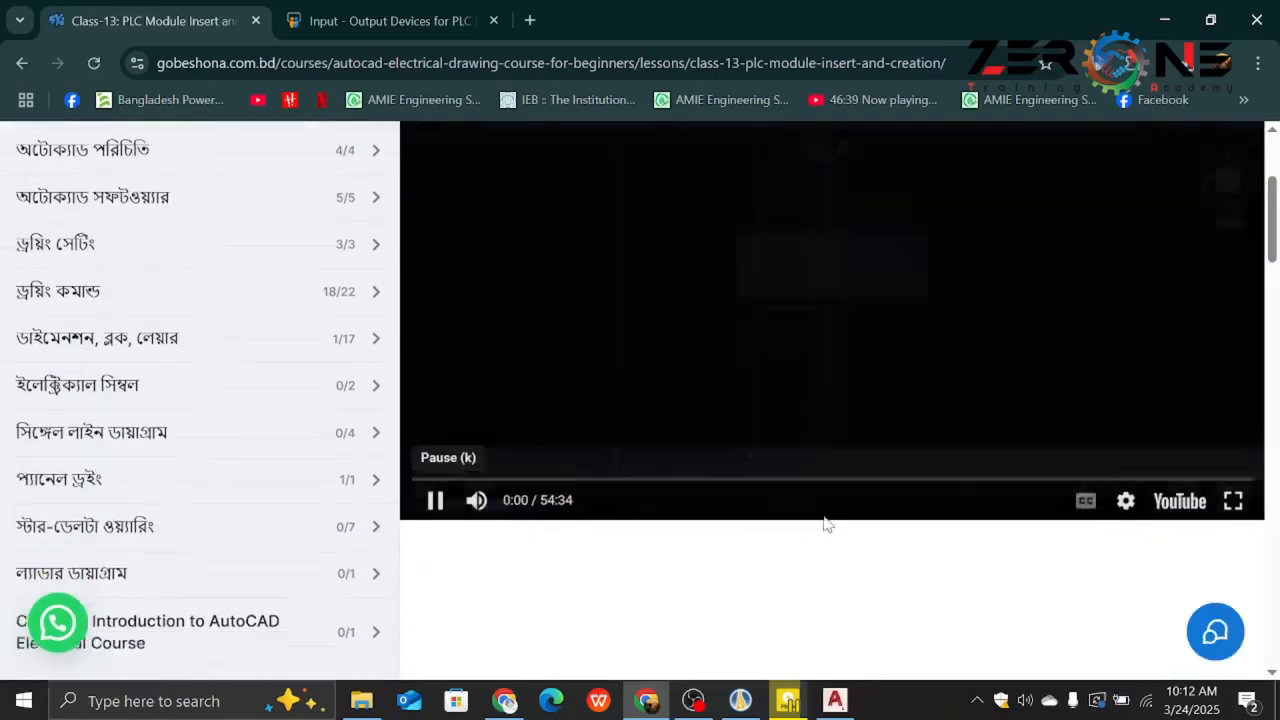
scroll(790, 524, up, 1)
scroll(767, 525, up, 1)
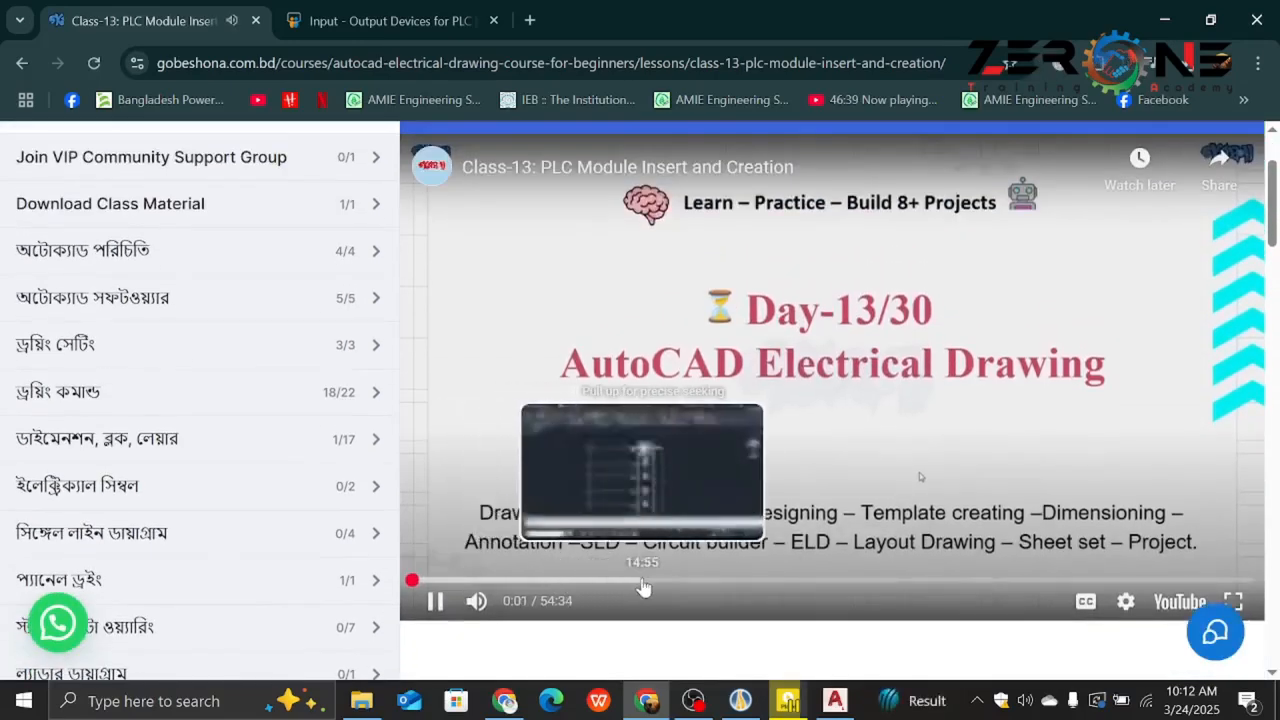
click(641, 580)
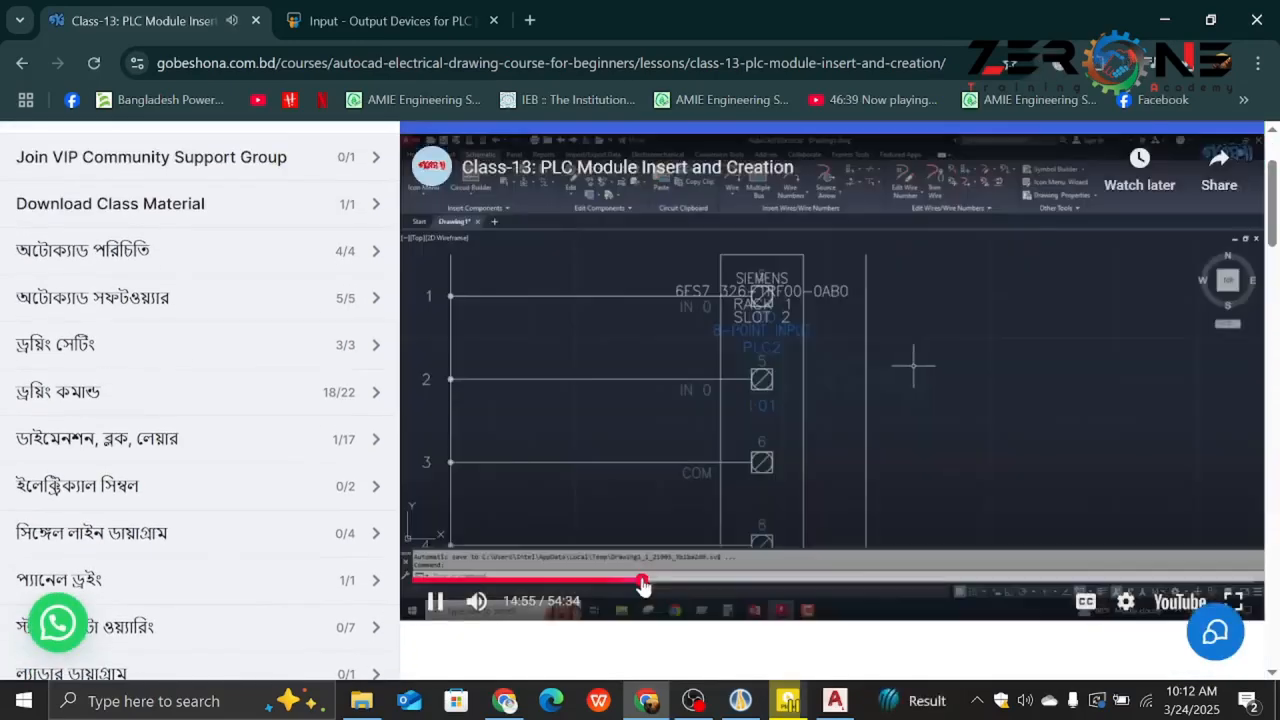
click(563, 582)
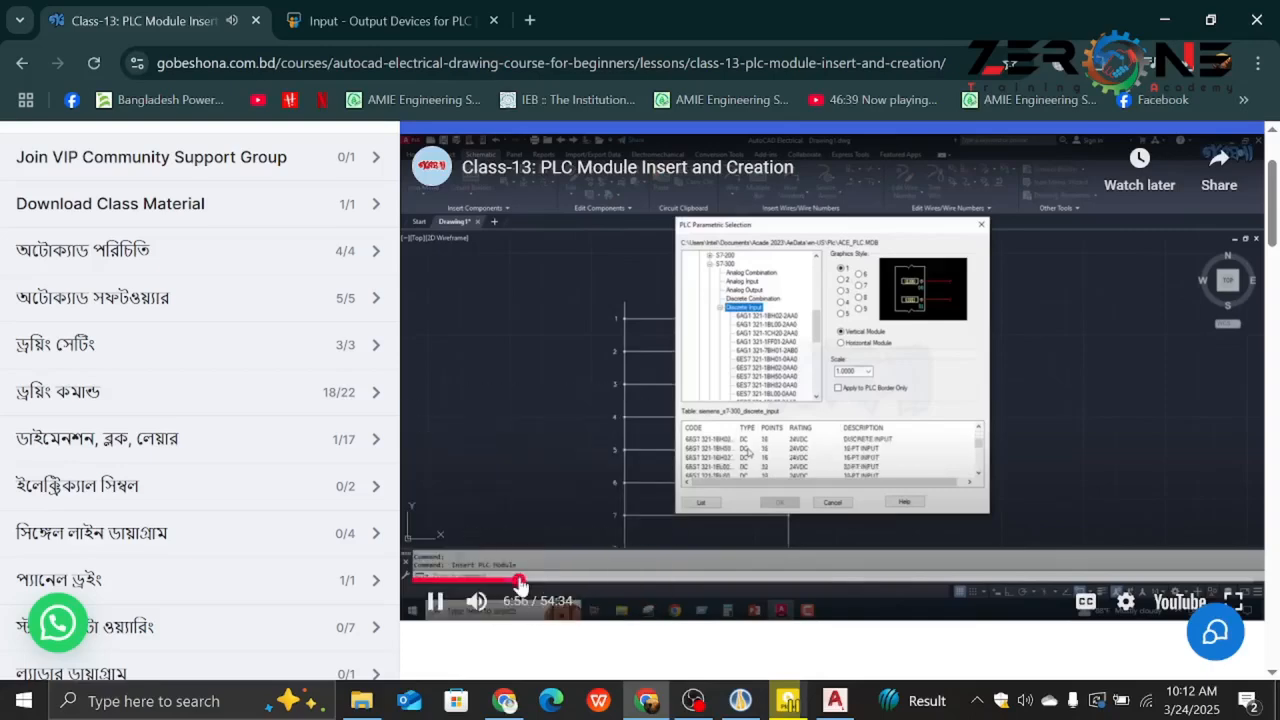
click(520, 582)
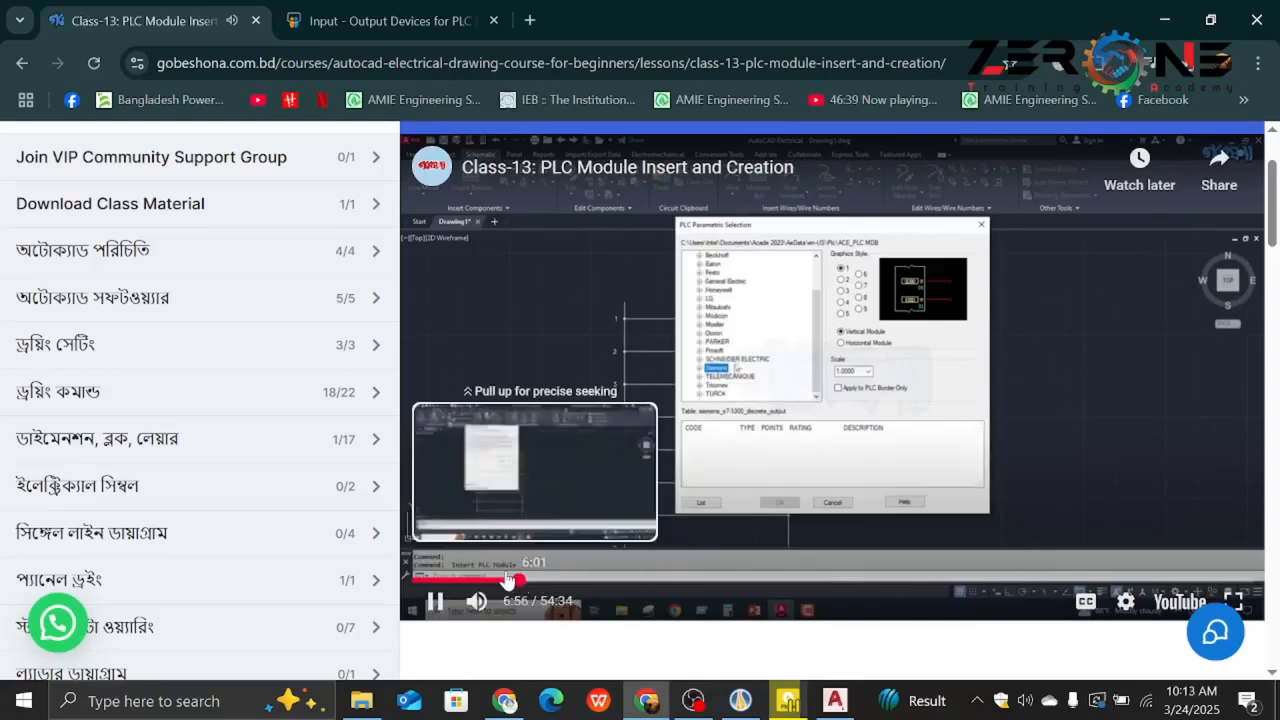
click(480, 580)
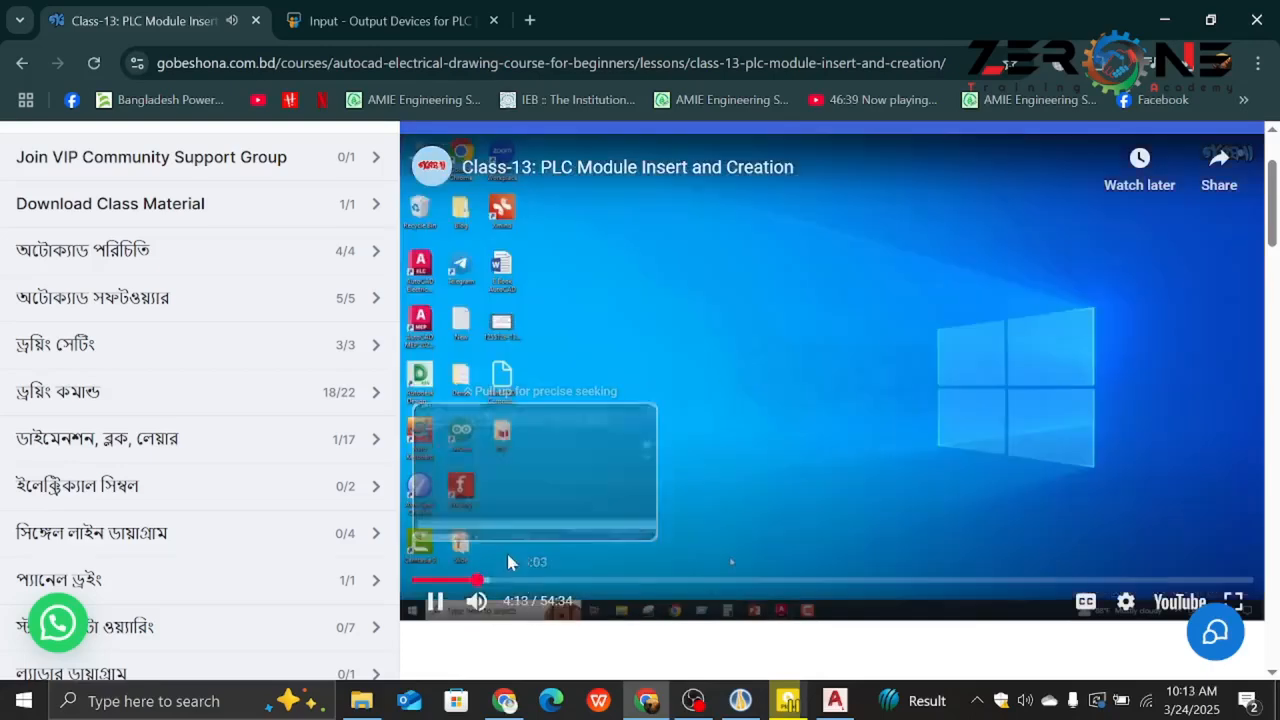
key(Right)
key(Right)
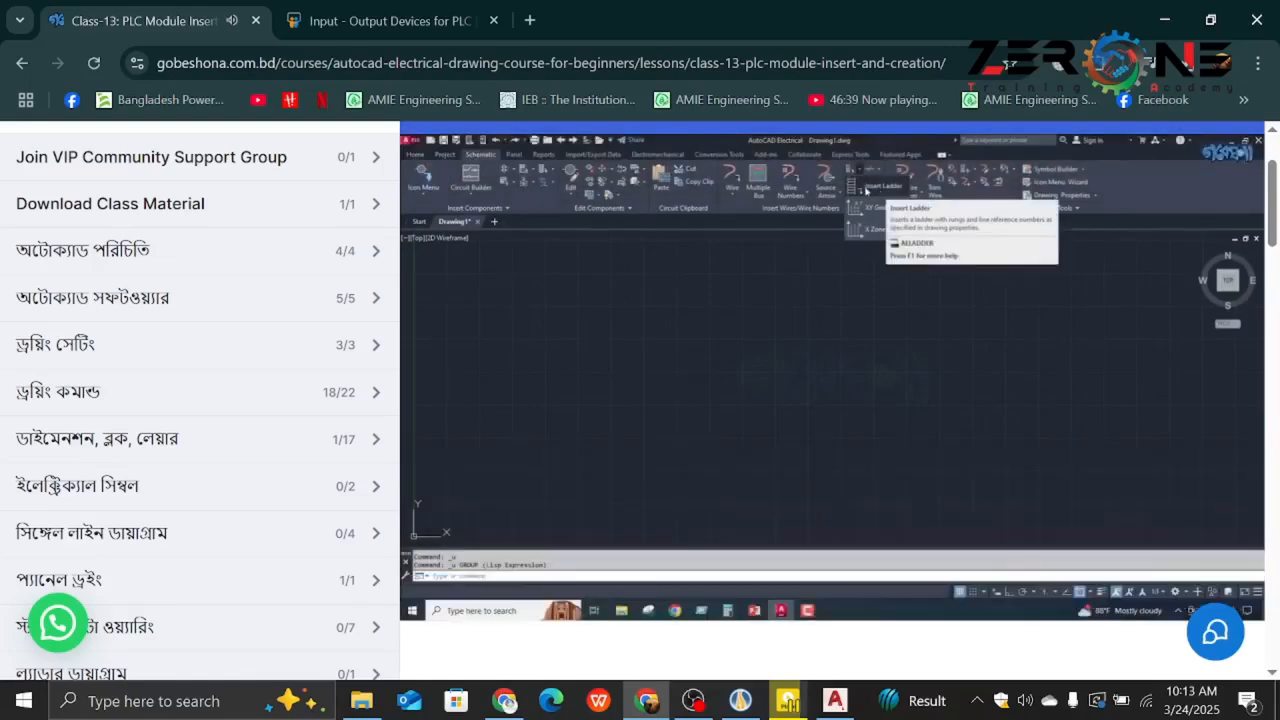
key(Right)
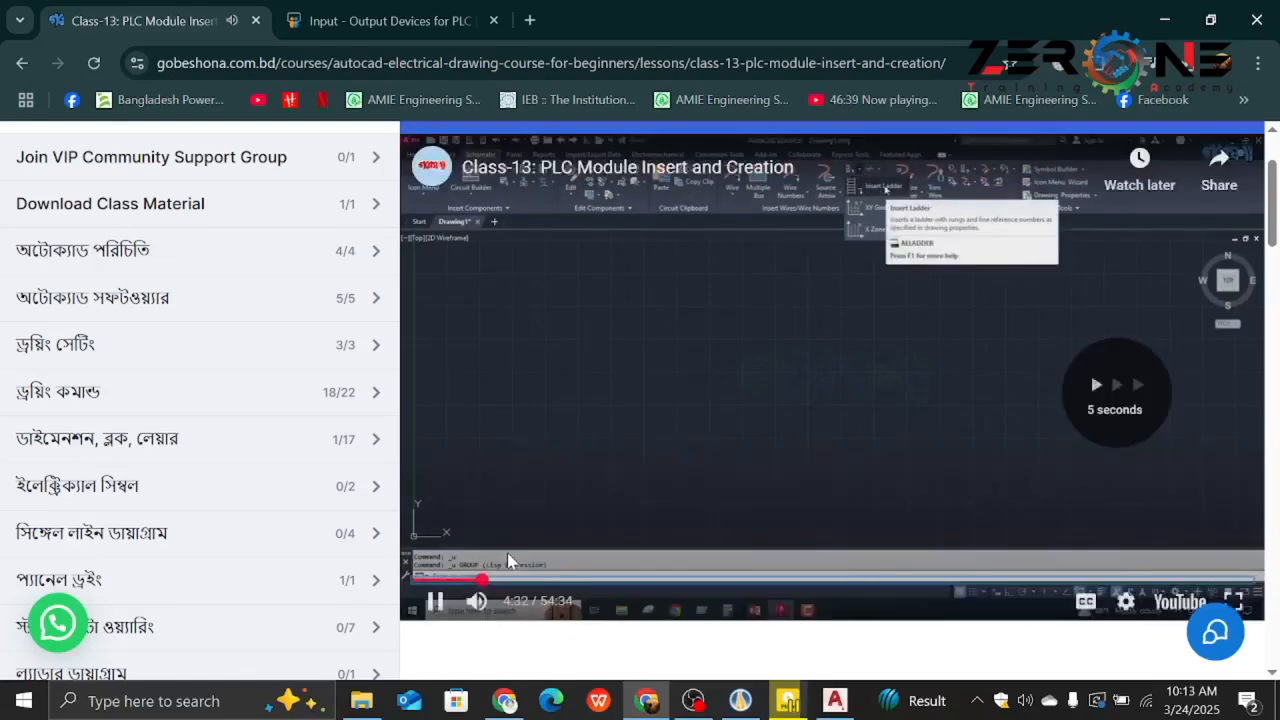
key(Right)
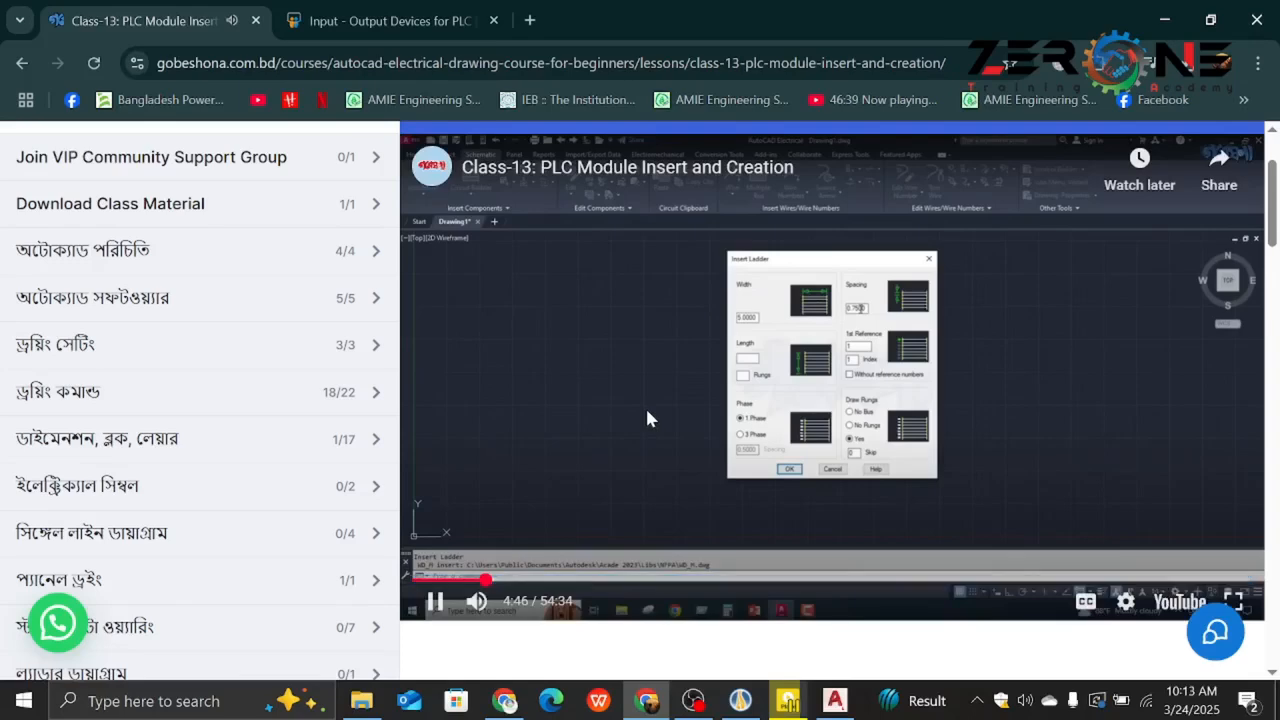
click(645, 406)
Switch back to AutoCAD Electrical and check the Insert Ladder settings for Drawing2, closing the dialog without inserting a ladder.
click(830, 705)
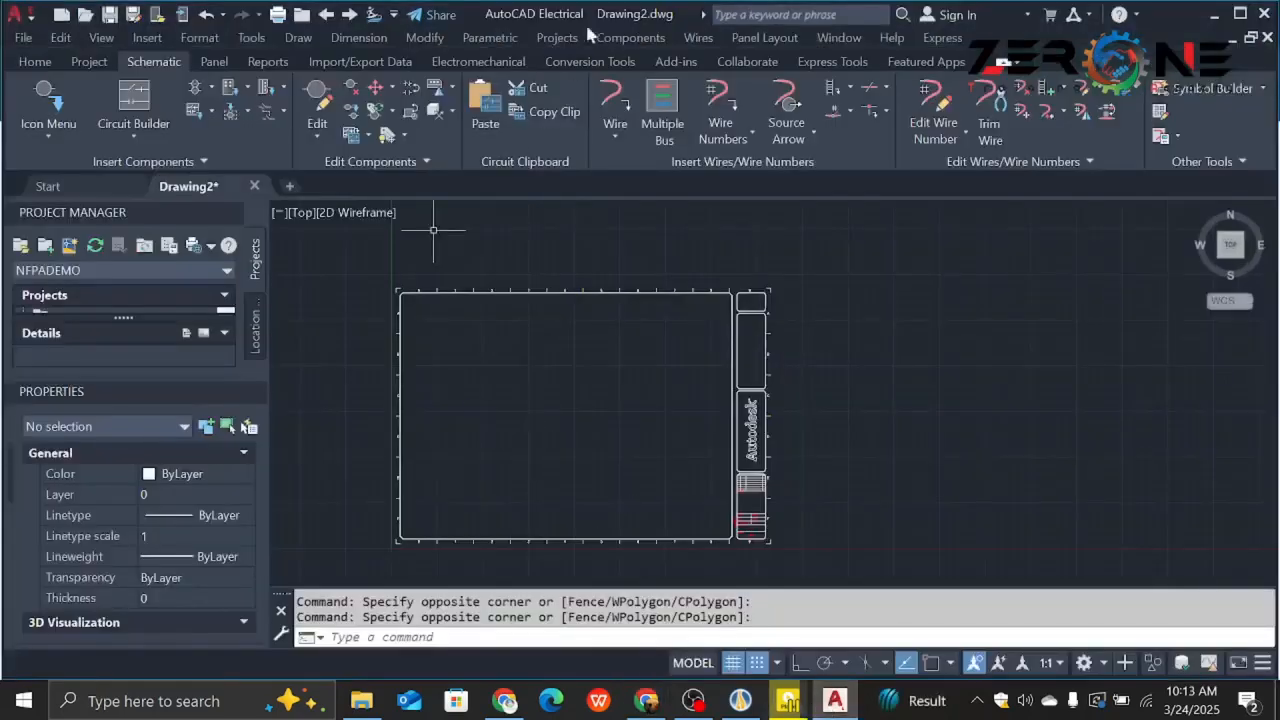
right_click(832, 91)
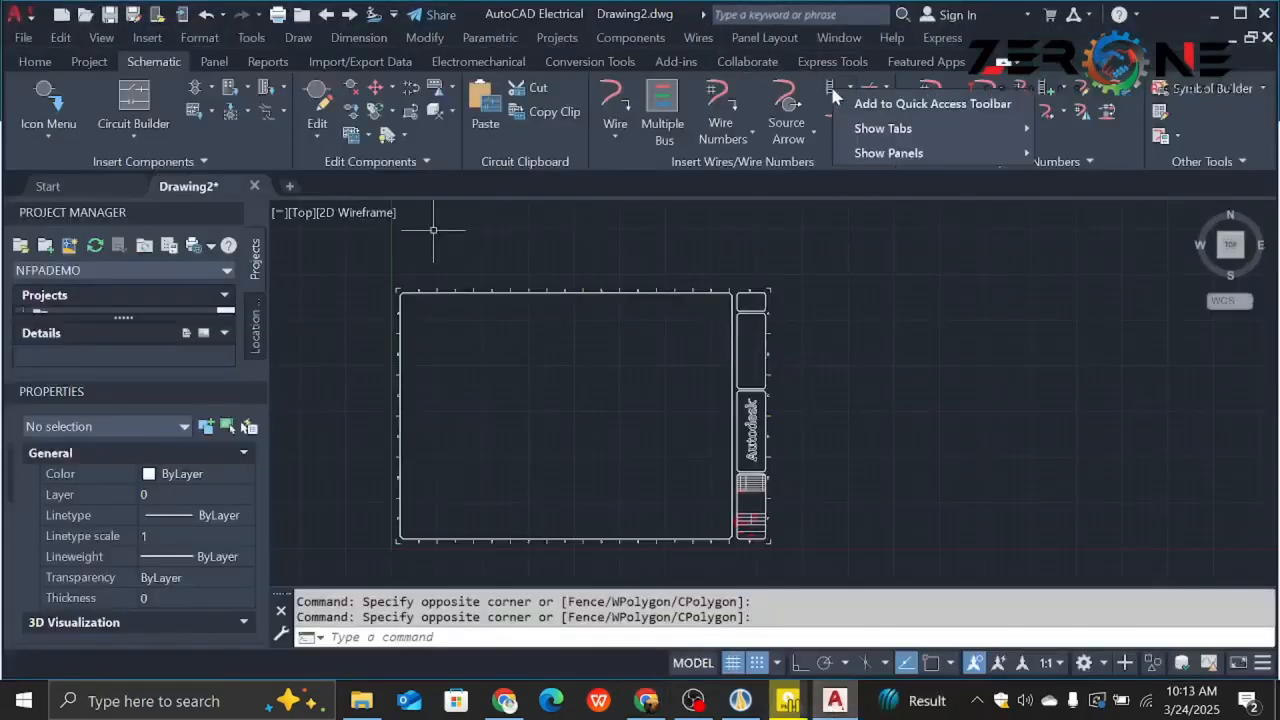
click(840, 88)
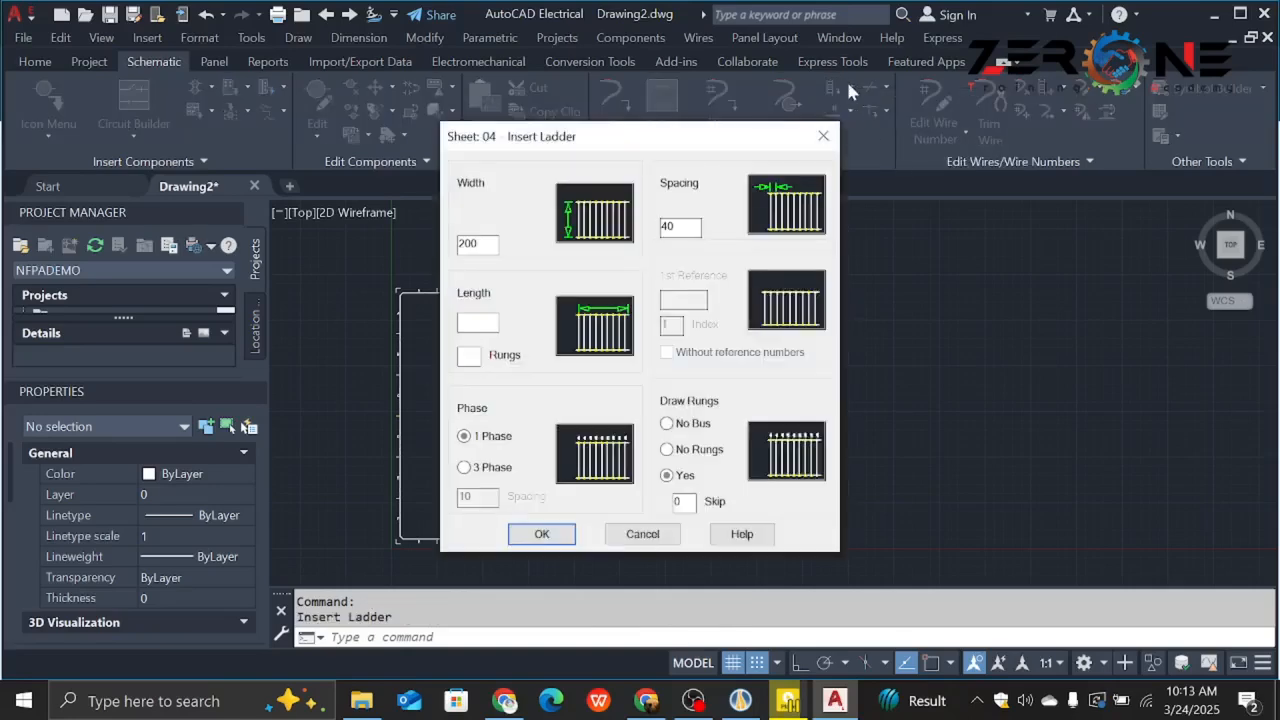
click(823, 136)
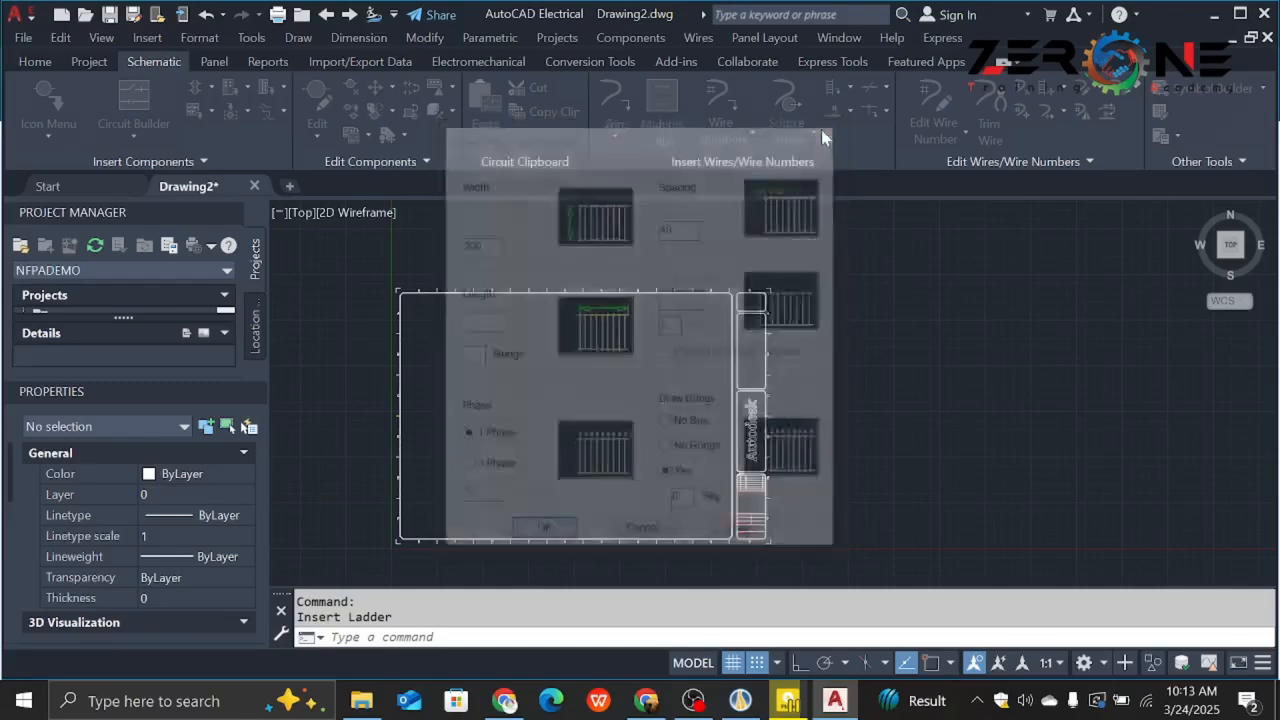
click(693, 700)
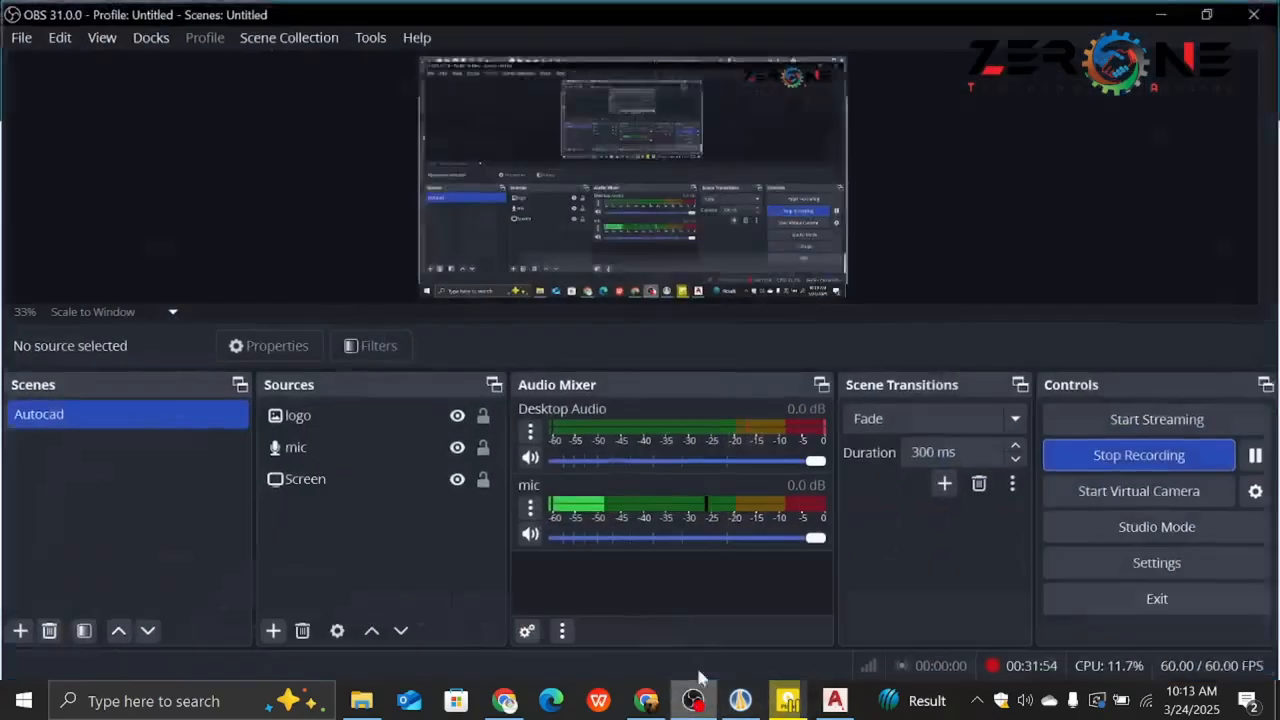
click(1060, 458)
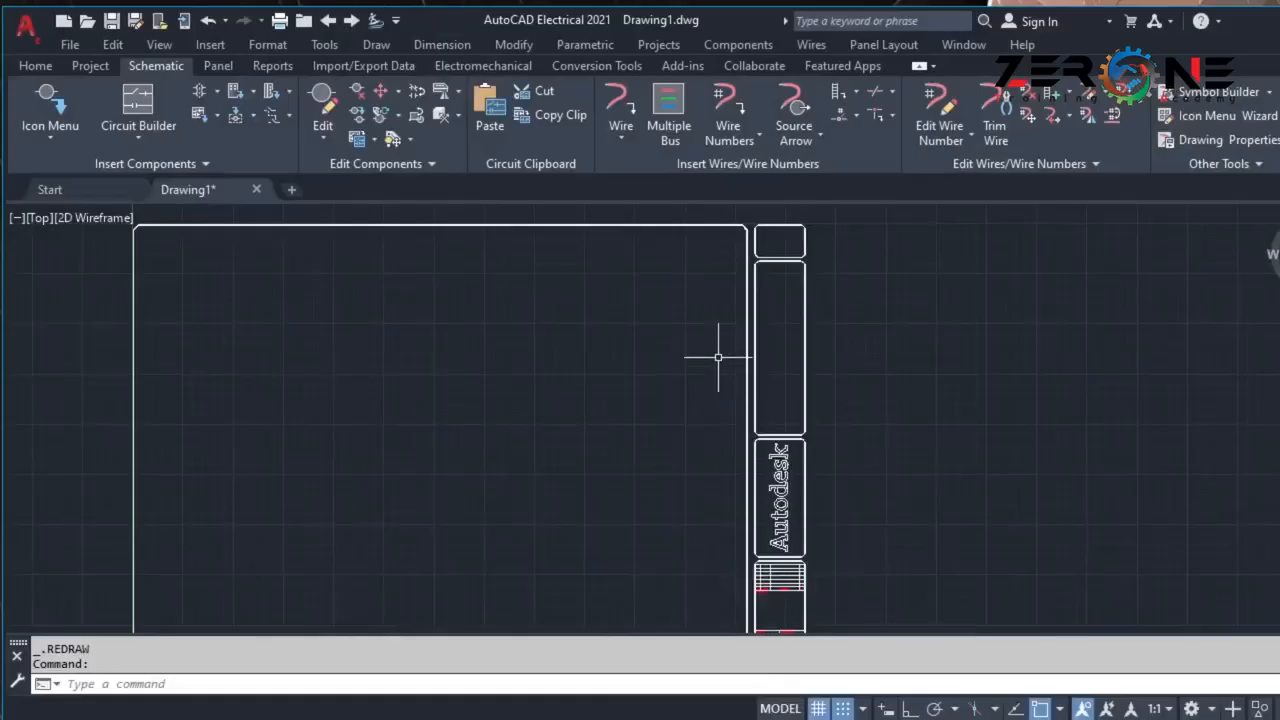
Insert a 1-phase ladder with 10 rungs, 4.5 wide and with 0.75 spacing, in the upper-left area of the Drawing1 sheet frame.
mouse_move(851, 357)
middle_down()
mouse_move(999, 308)
mouse_move(1020, 323)
middle_up()
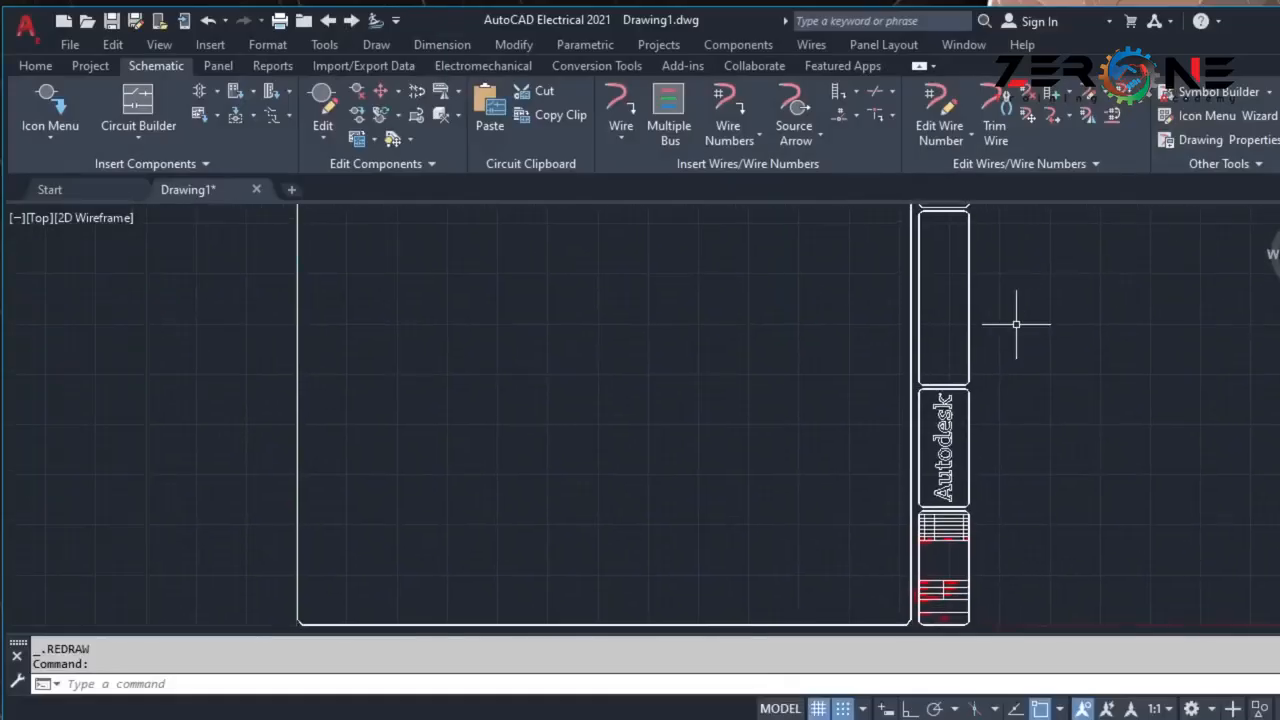
scroll(934, 309, down, 3)
middle_drag(694, 320, 631, 365)
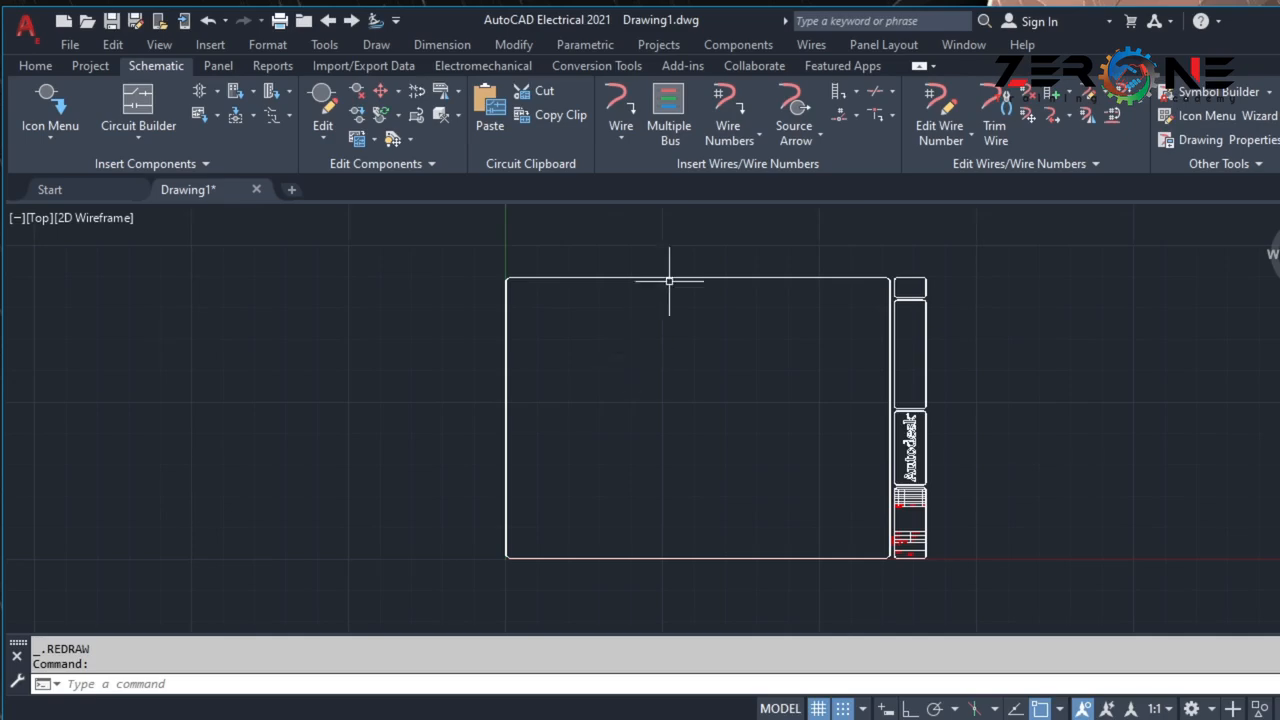
click(856, 92)
click(870, 120)
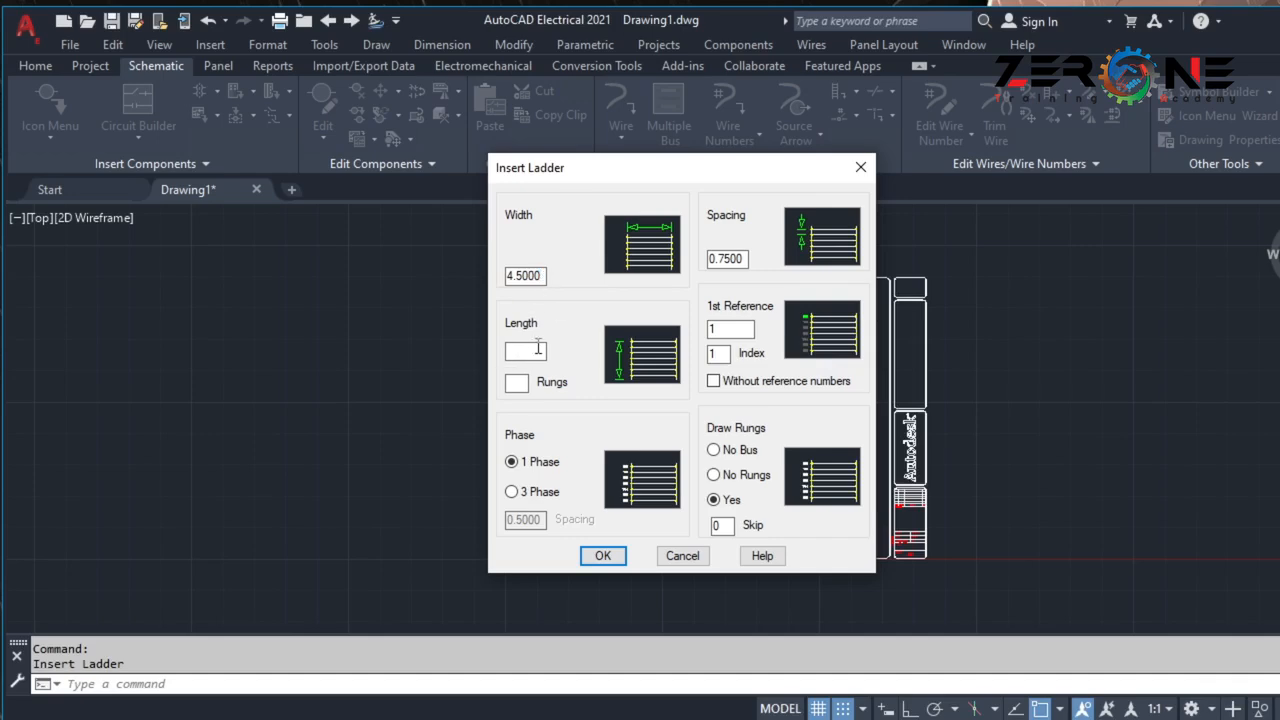
click(516, 382)
text(7)
double_click(516, 382)
text(20)
key(BackSpace)
key(BackSpace)
click(603, 555)
click(590, 320)
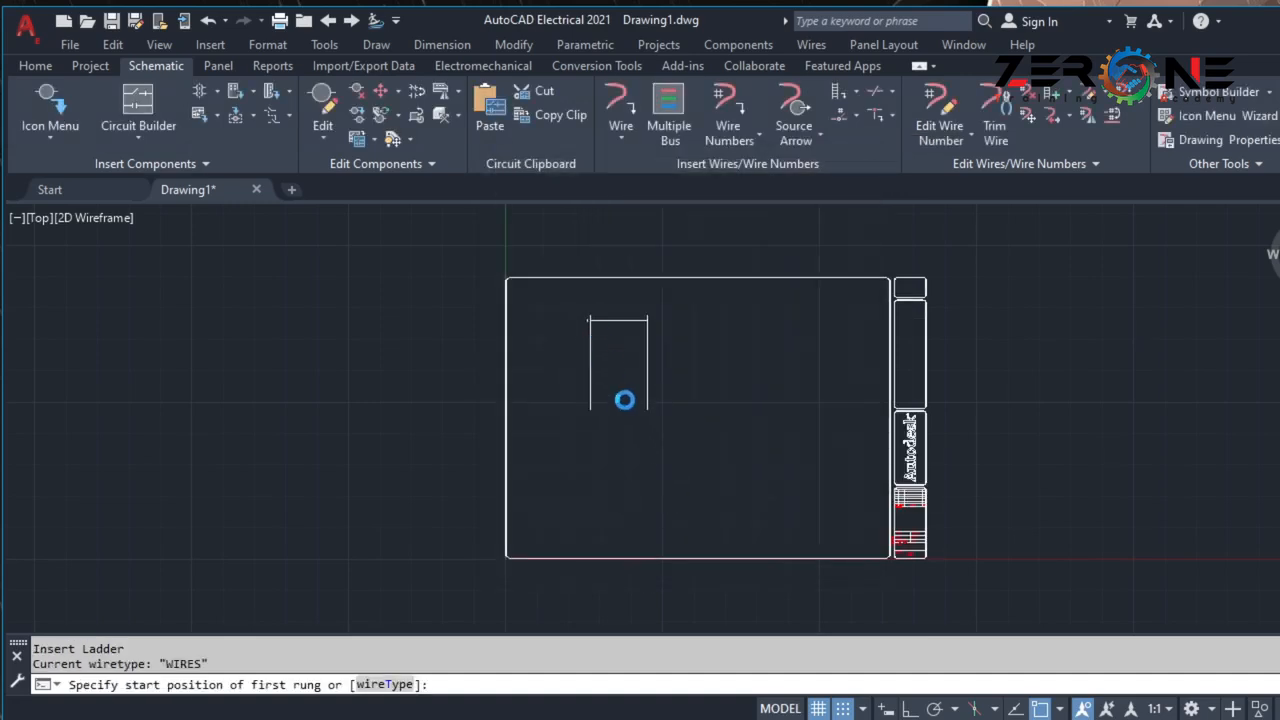
Start Insert PLC (Parametric) and collapse the Allen-Bradley 1734 module tree down to the manufacturer list.
scroll(608, 337, up, 3)
scroll(608, 337, down, 2)
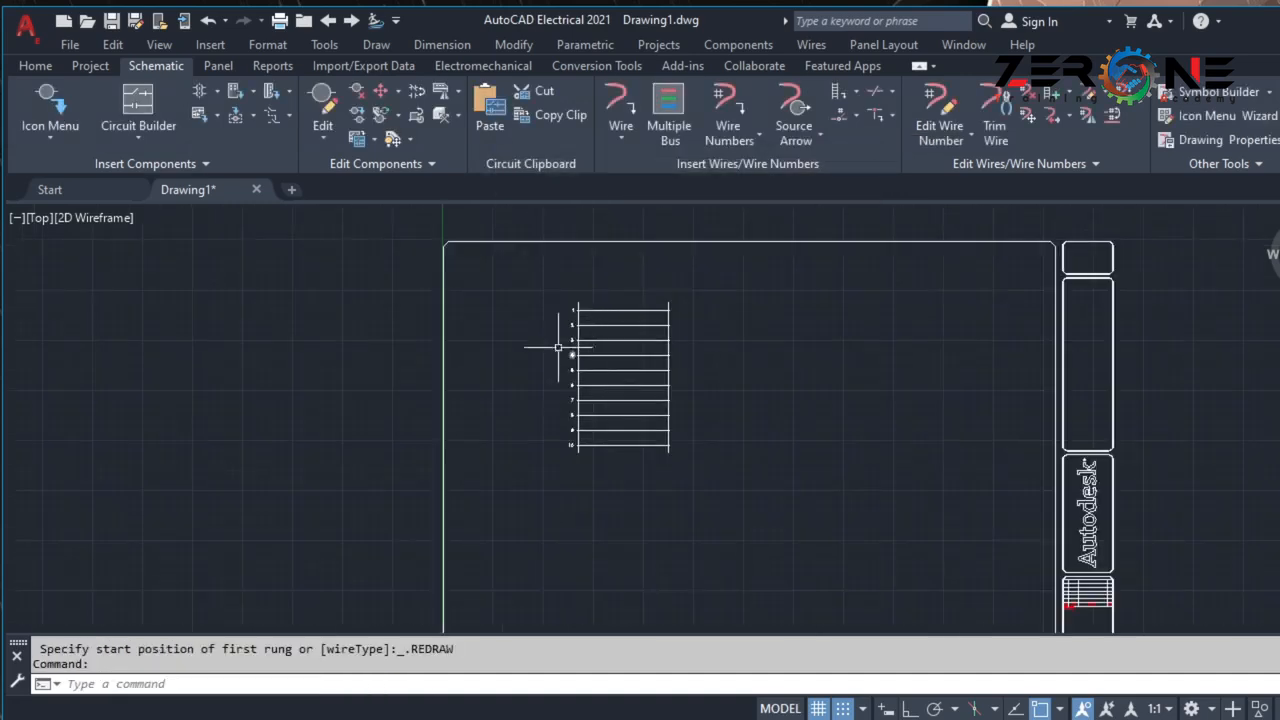
mouse_move(698, 336)
middle_down()
mouse_move(606, 389)
mouse_move(597, 354)
middle_up()
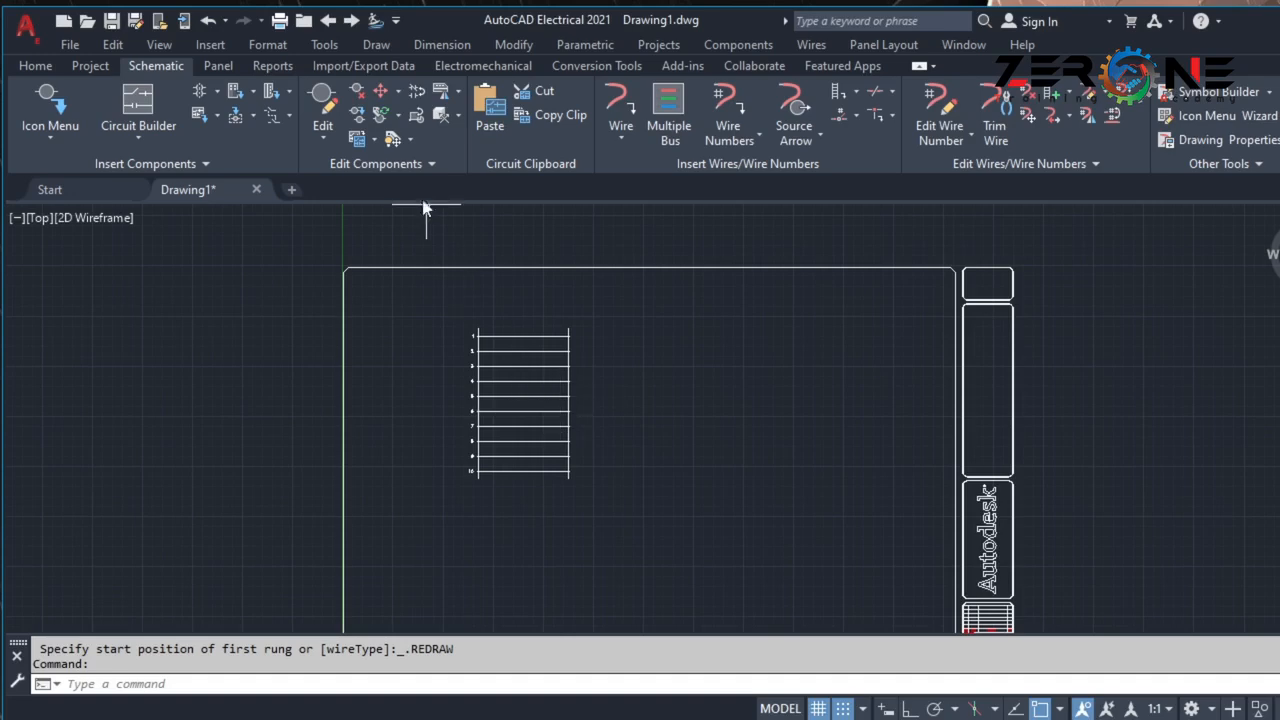
click(289, 95)
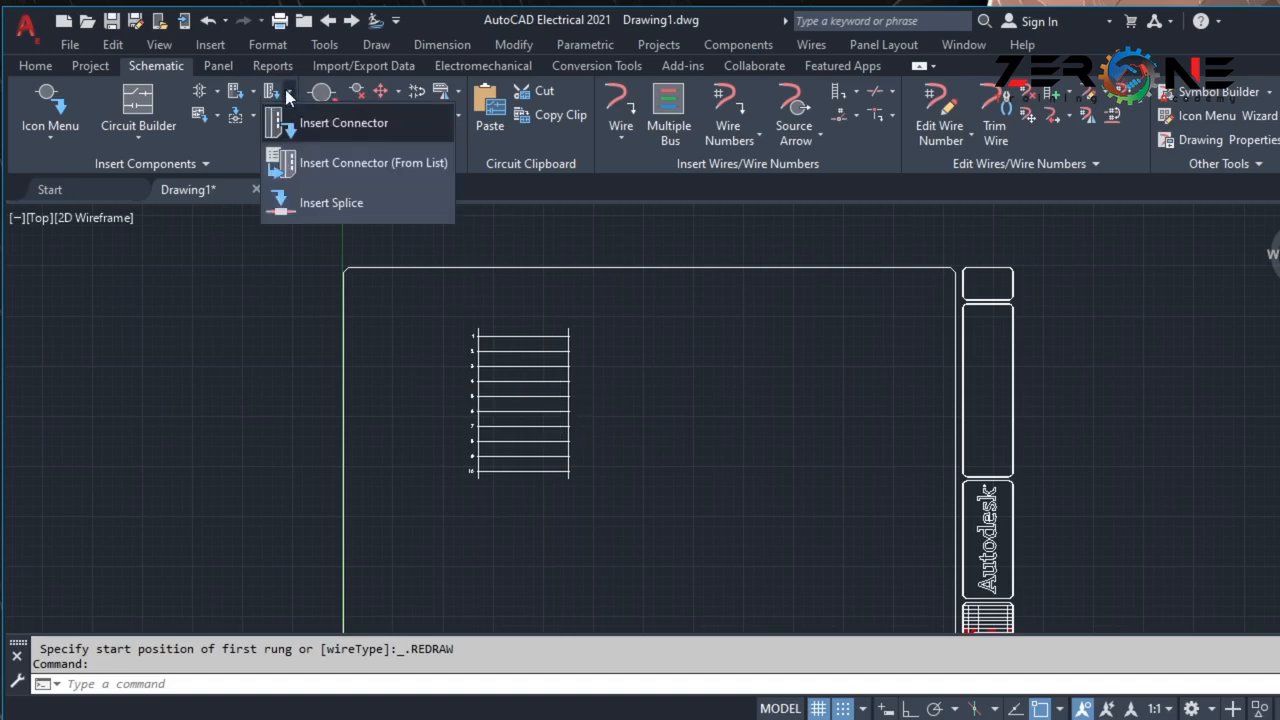
click(255, 94)
click(255, 94)
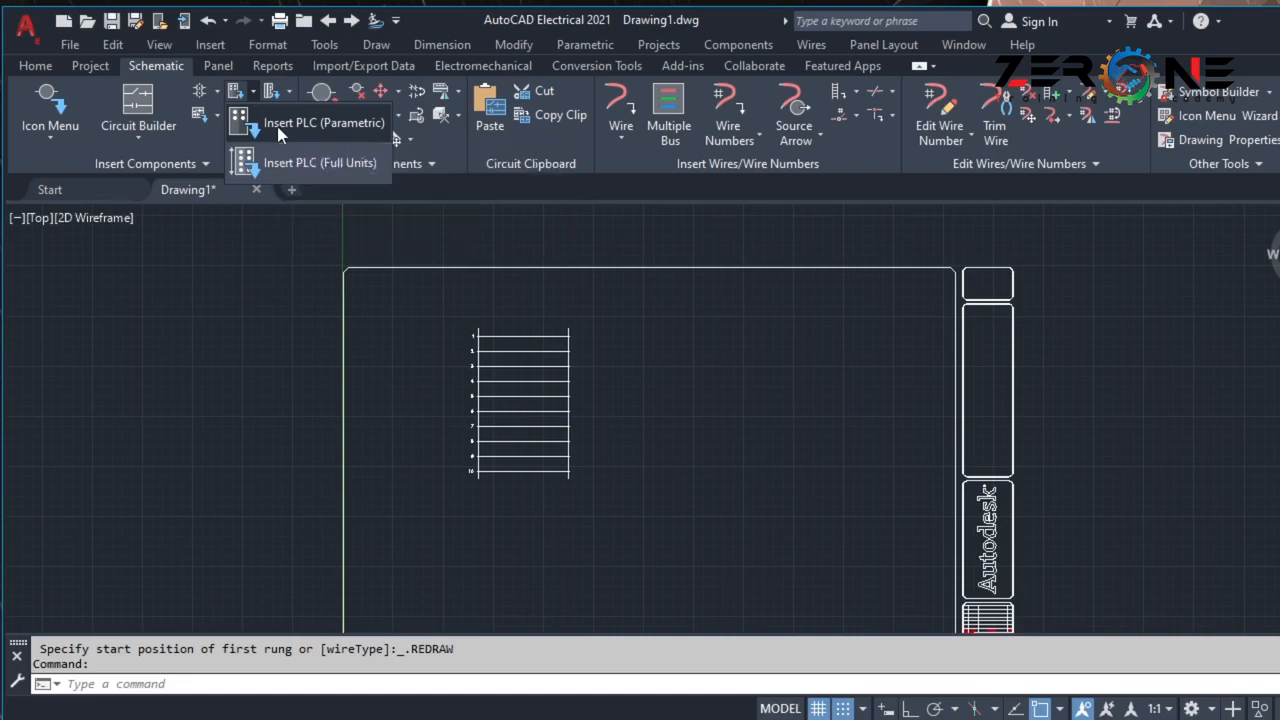
click(277, 126)
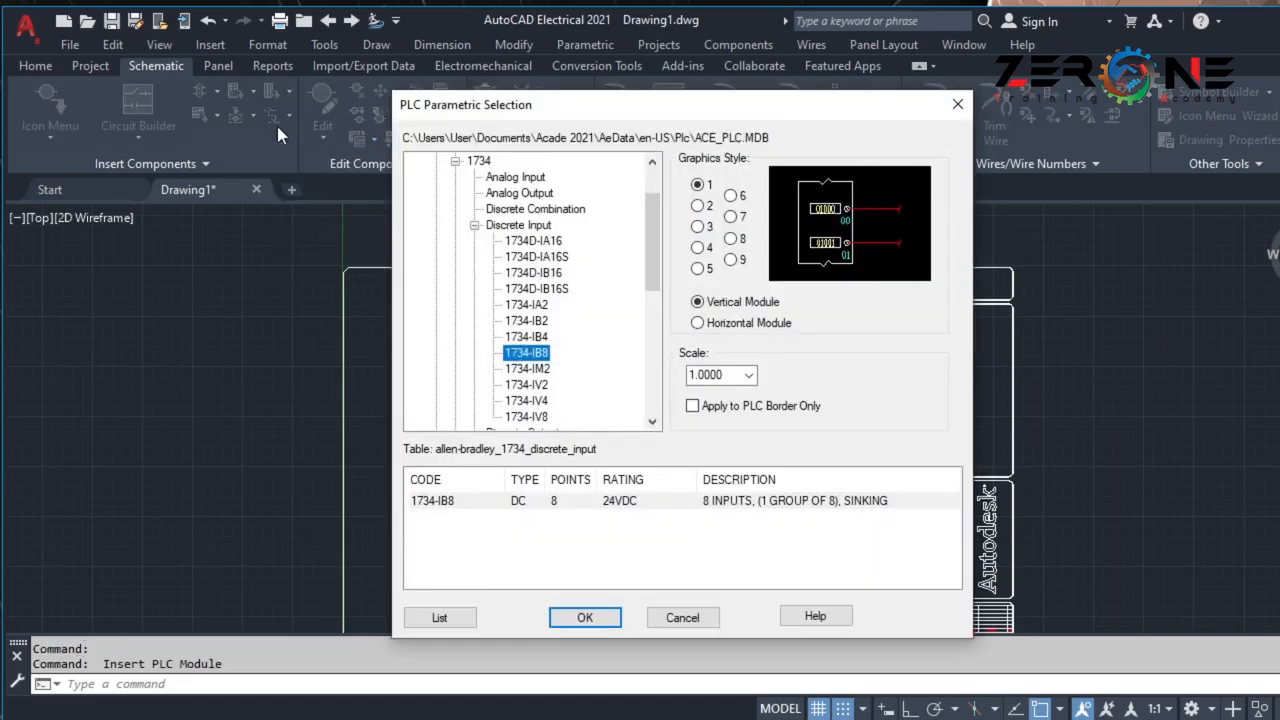
click(474, 225)
scroll(455, 230, up, 1)
click(455, 208)
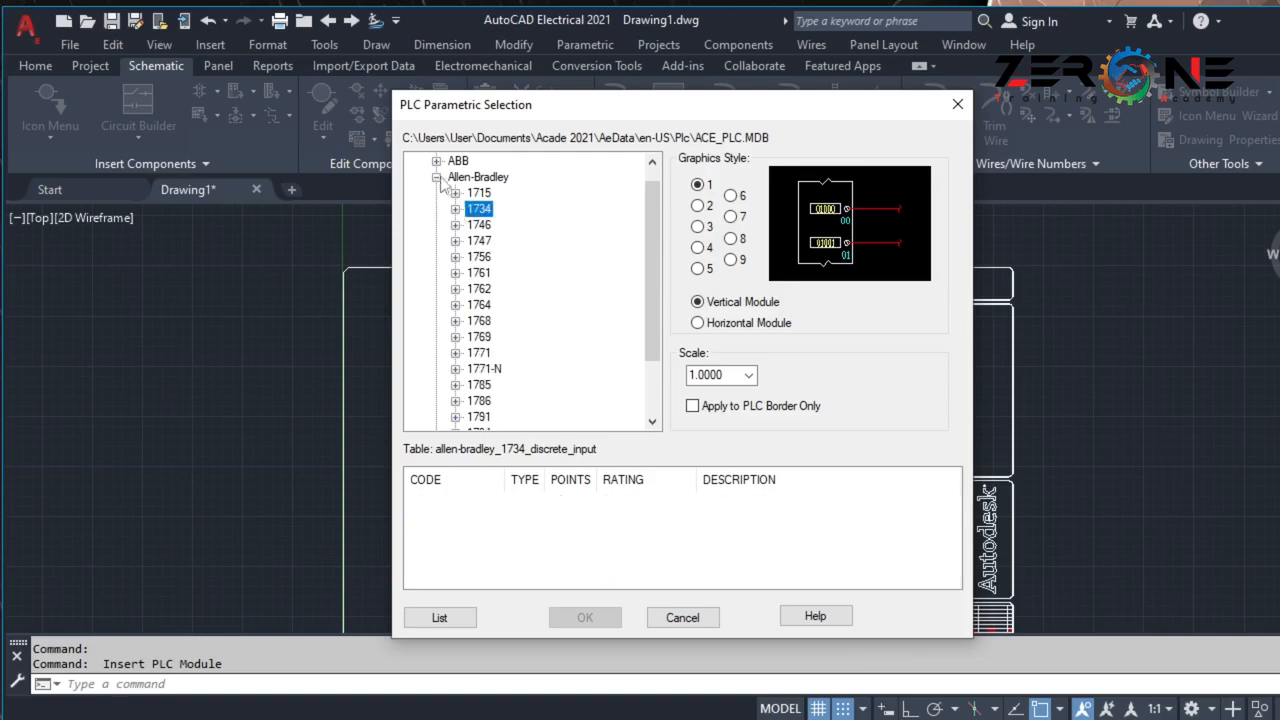
click(436, 176)
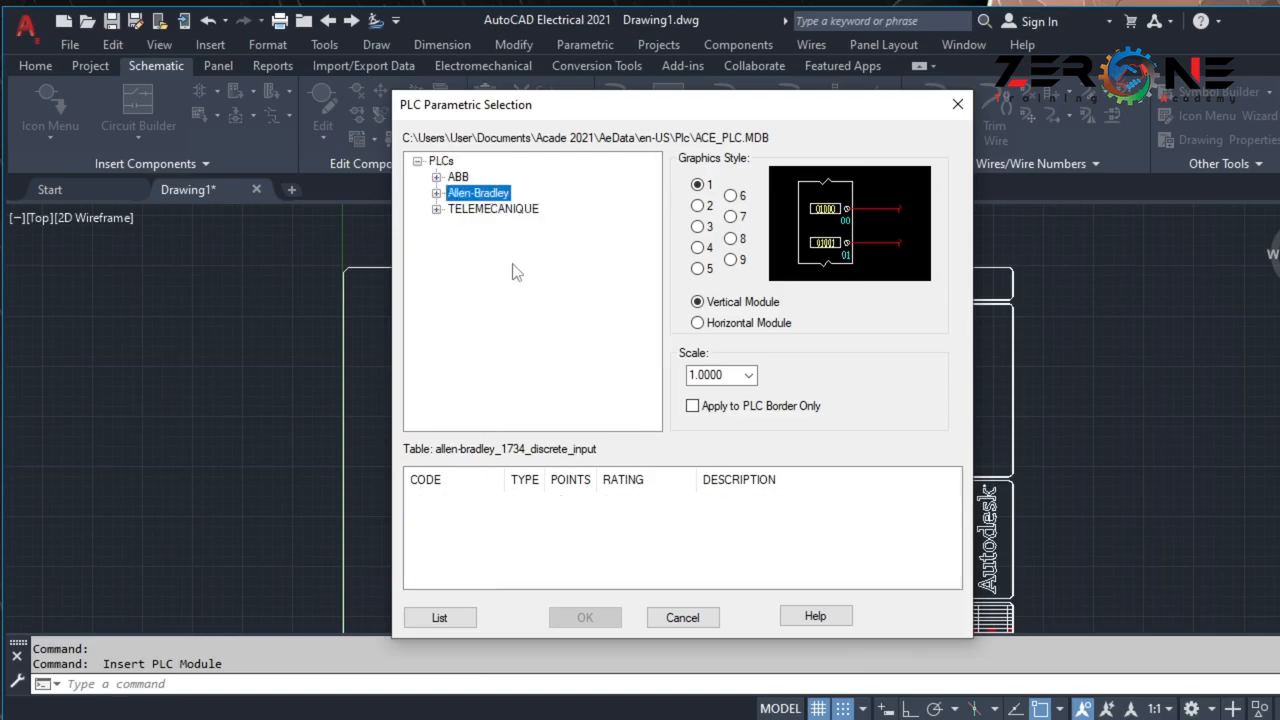
Browse the ABB, Allen-Bradley and TELEMECANIQUE entries in the PLC module tree, ending with the Allen-Bradley series list expanded.
double_click(458, 177)
double_click(458, 177)
double_click(462, 193)
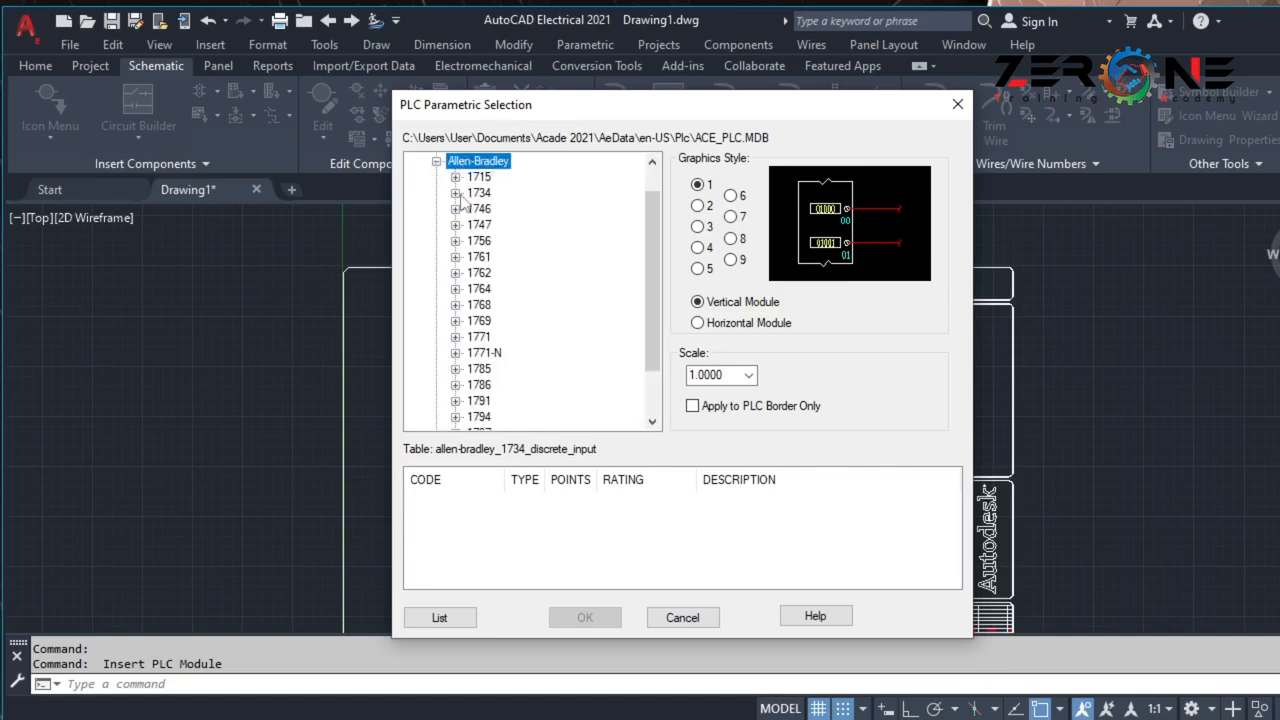
scroll(505, 289, down, 2)
scroll(501, 289, up, 3)
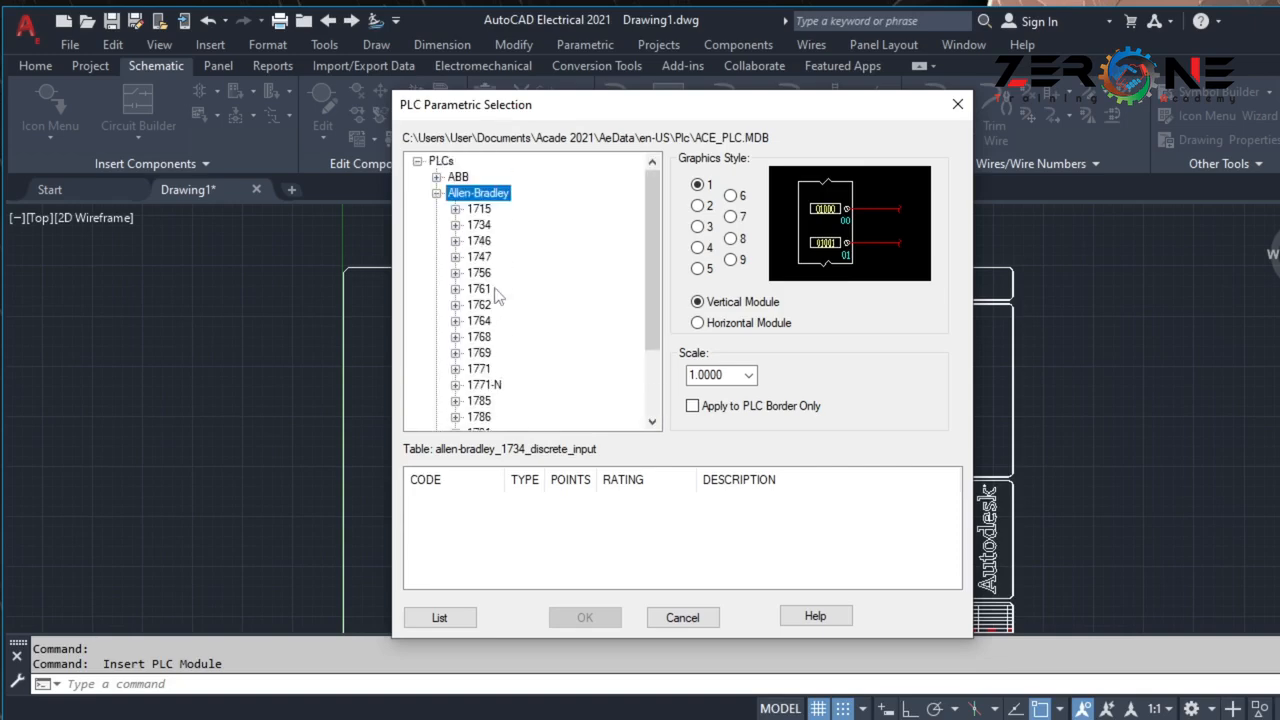
double_click(477, 195)
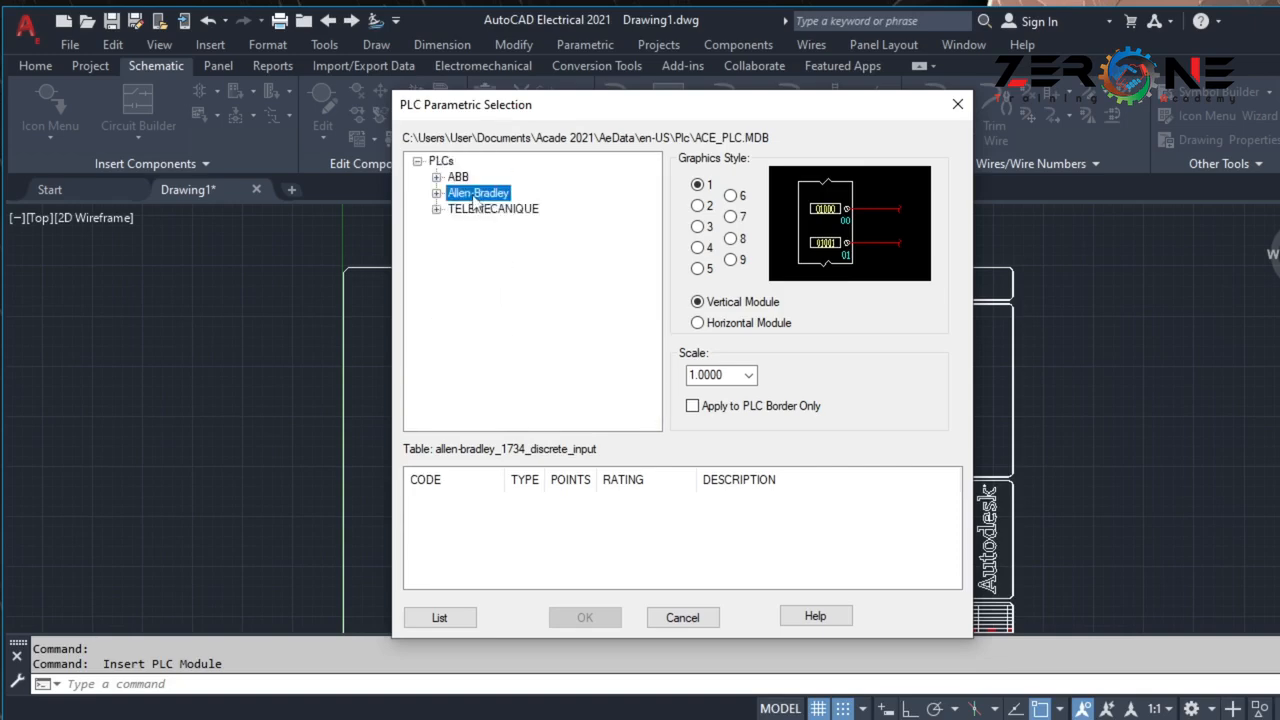
double_click(522, 210)
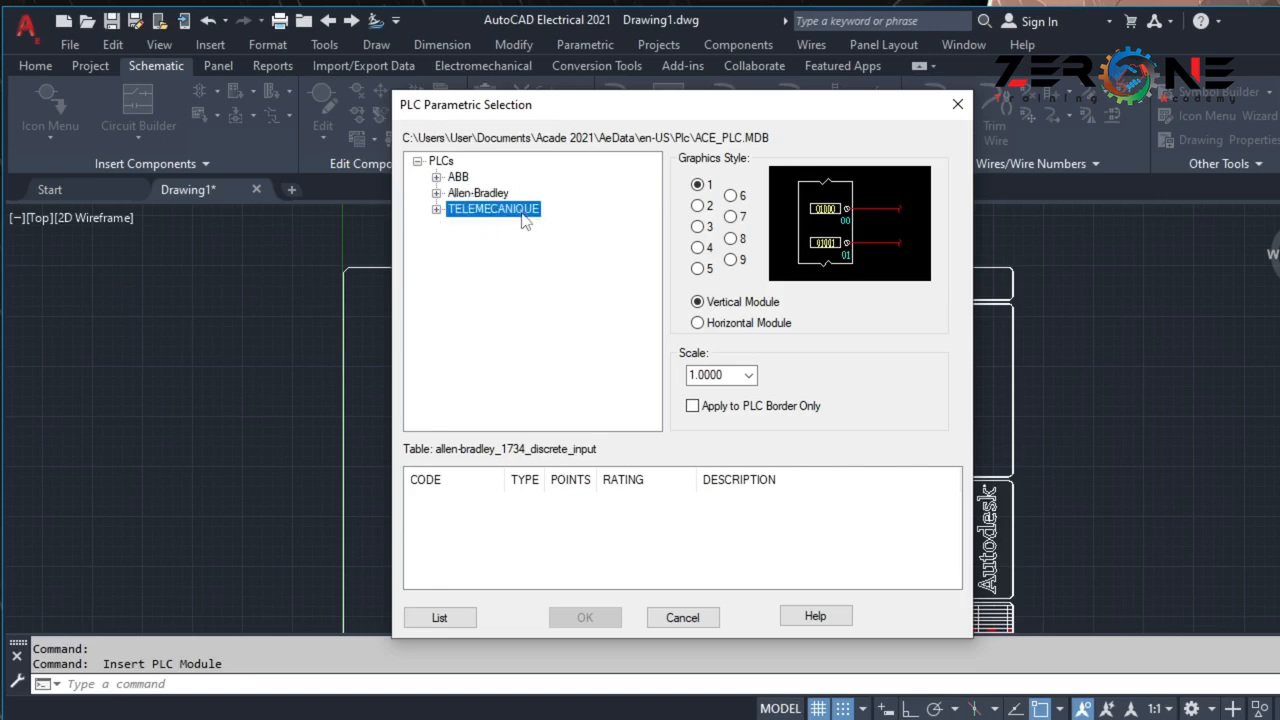
double_click(515, 212)
double_click(462, 193)
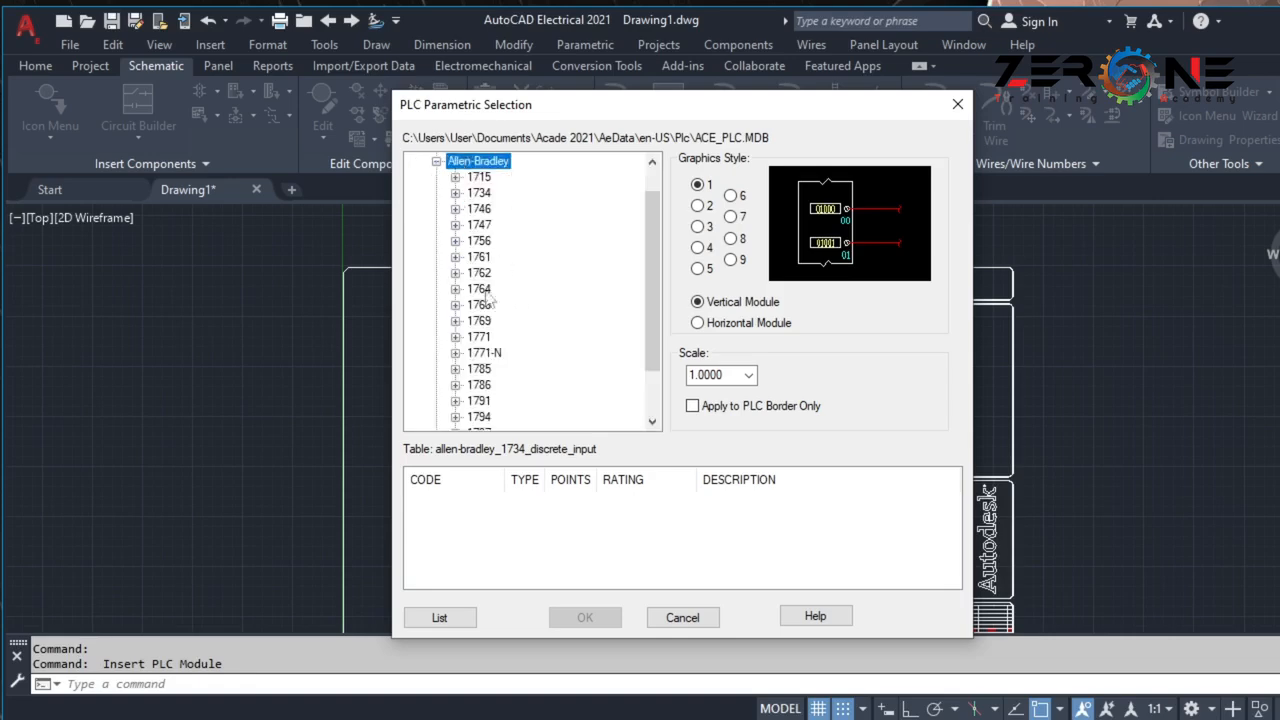
scroll(482, 310, down, 2)
scroll(482, 310, up, 2)
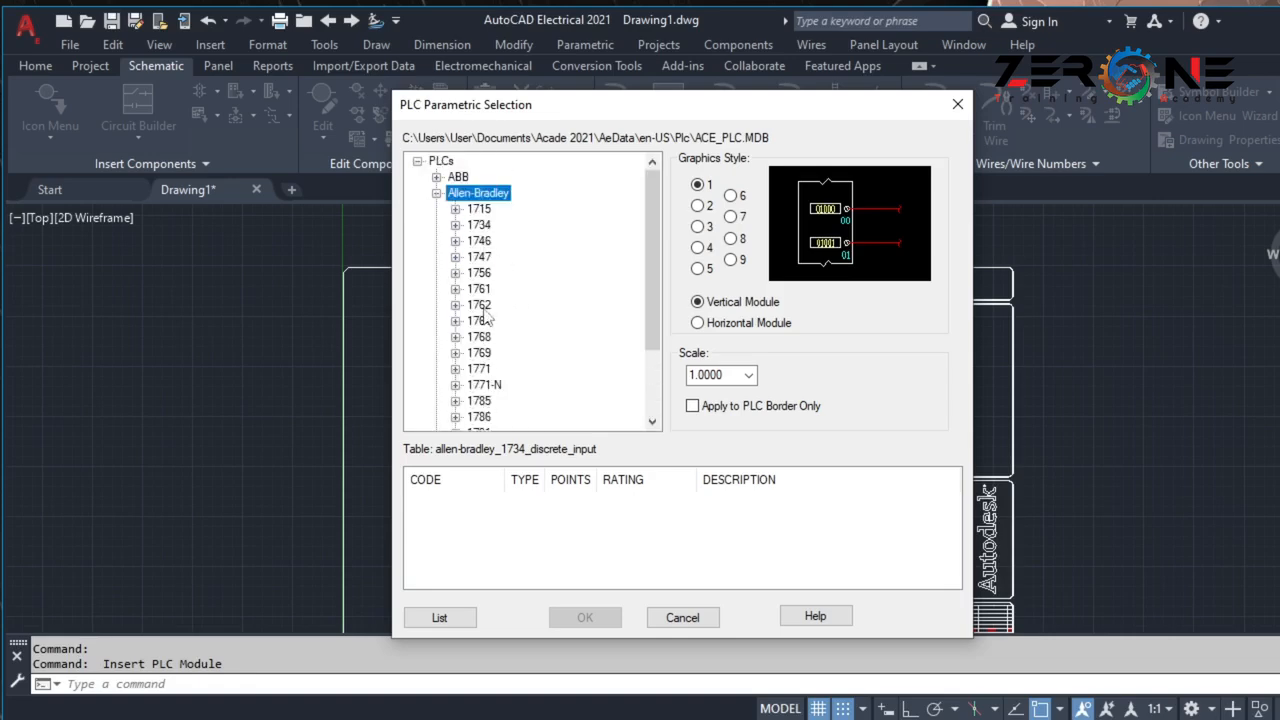
Examine the Allen-Bradley 1746 and 1715 series, select the first 1715 discrete input module, and close the PLC selection without placing a module.
click(478, 241)
double_click(478, 241)
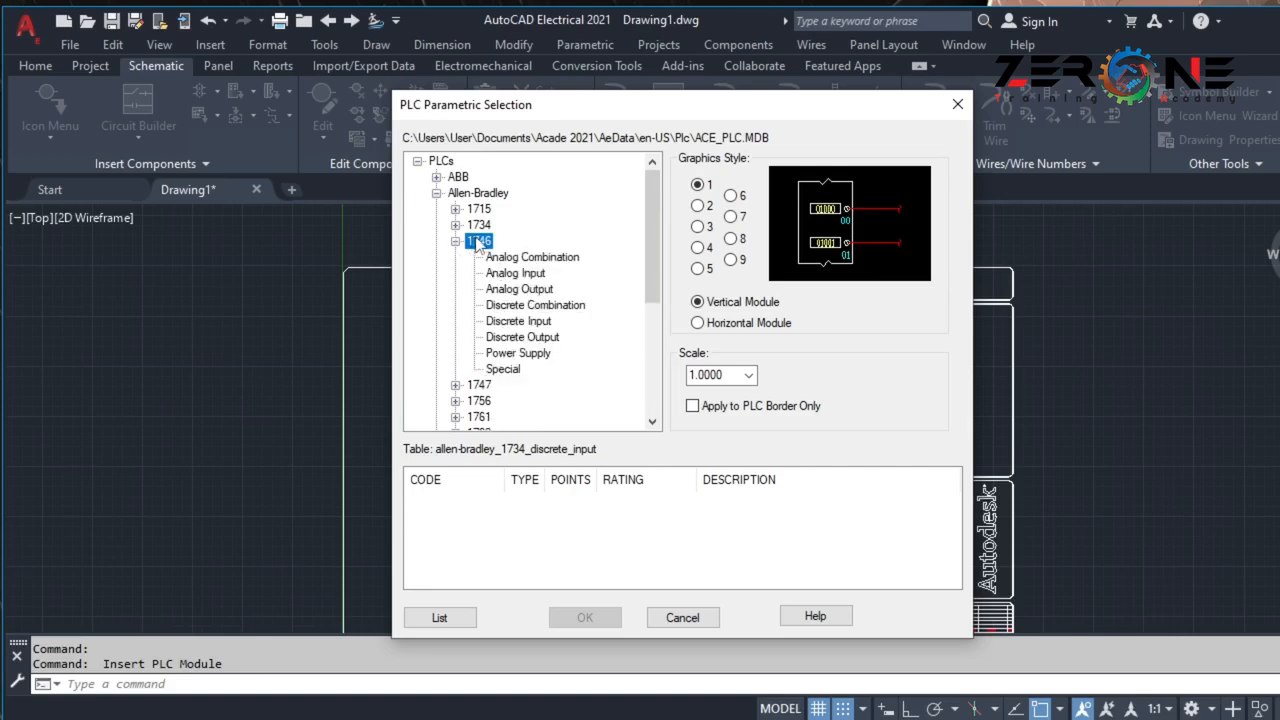
click(478, 209)
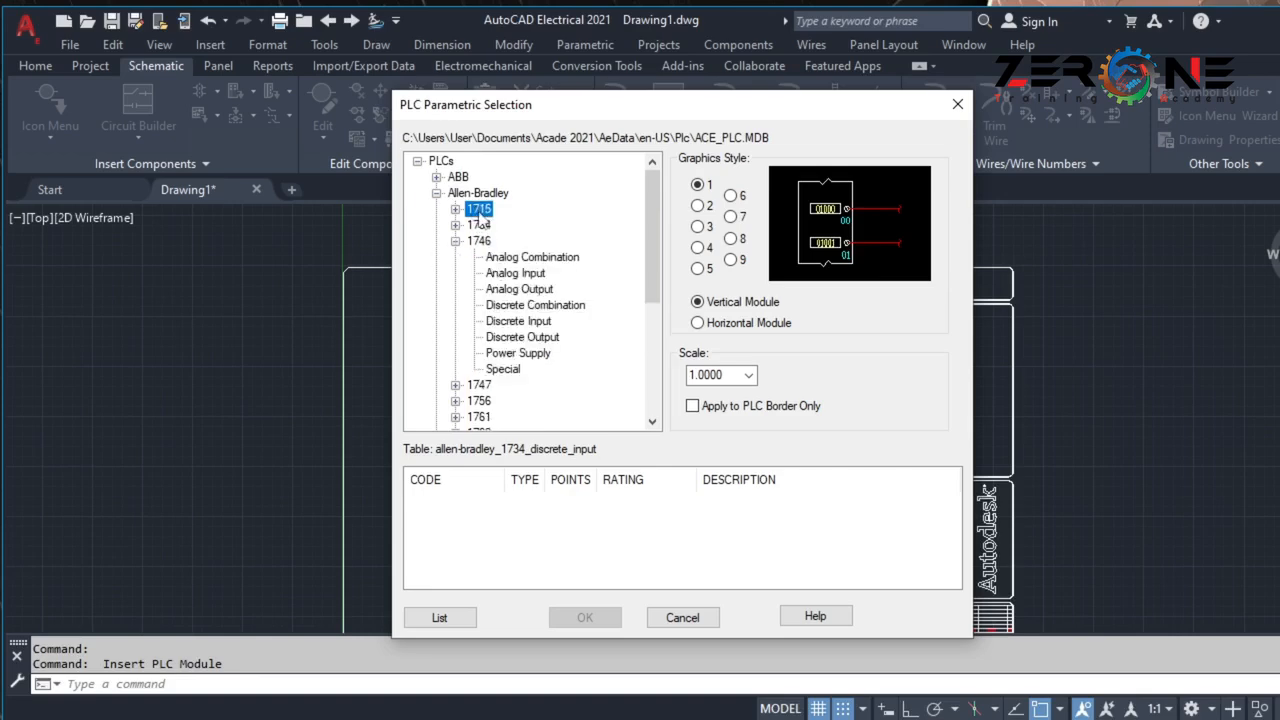
double_click(478, 209)
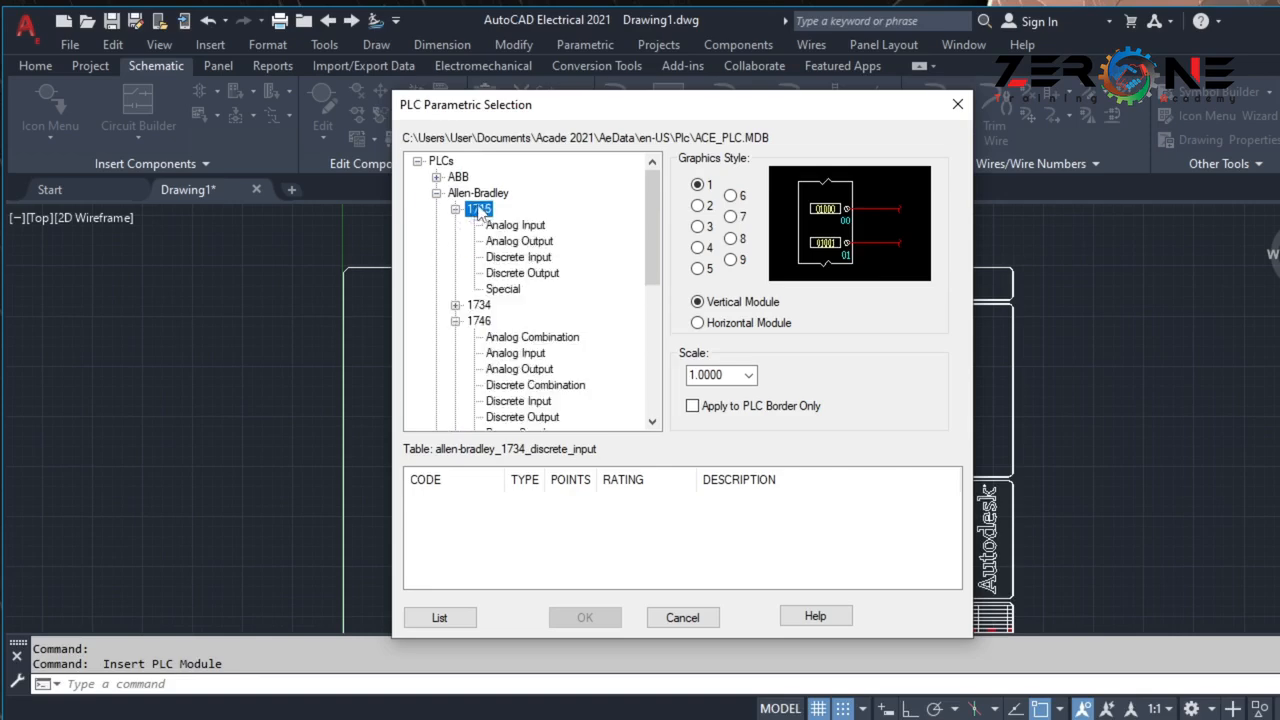
click(456, 321)
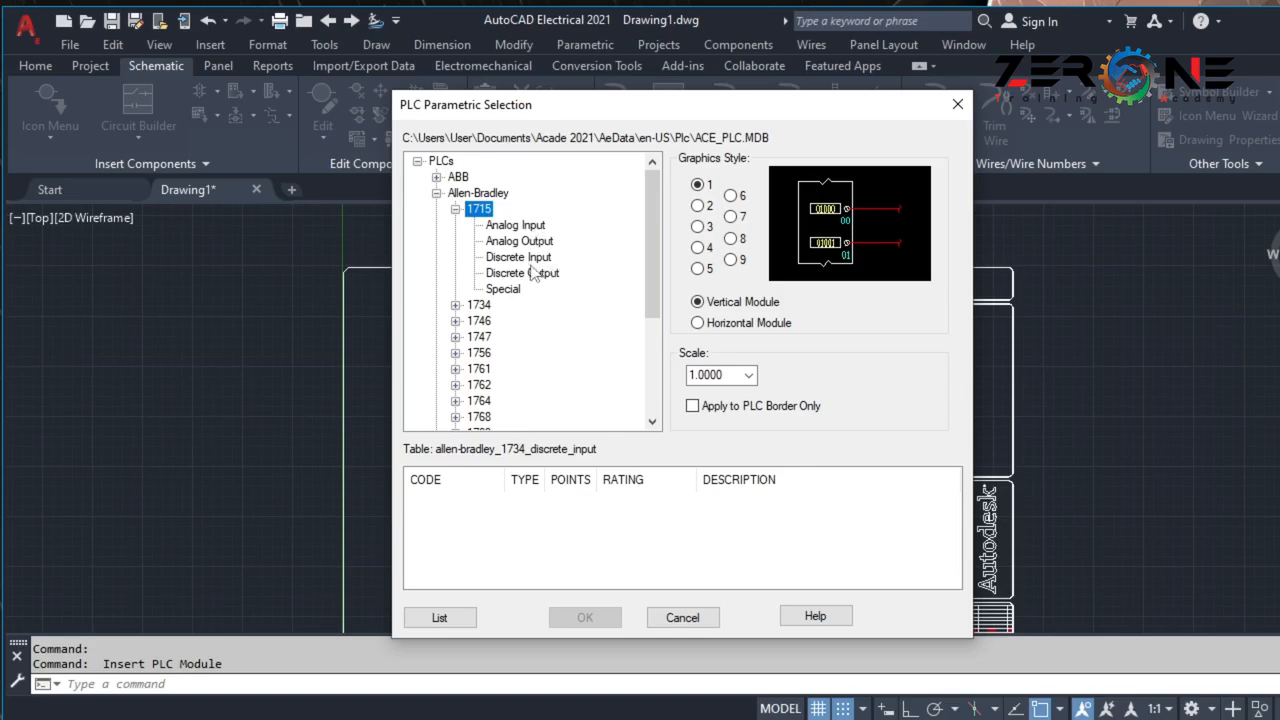
click(521, 260)
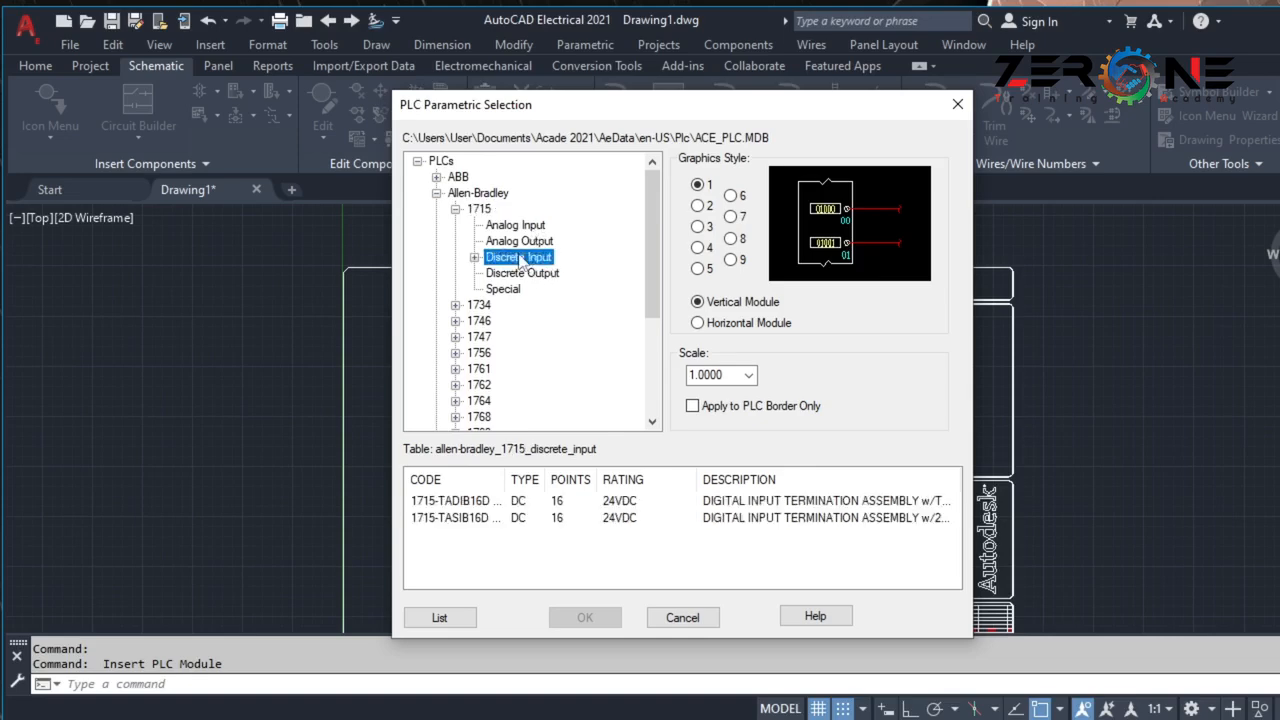
click(486, 505)
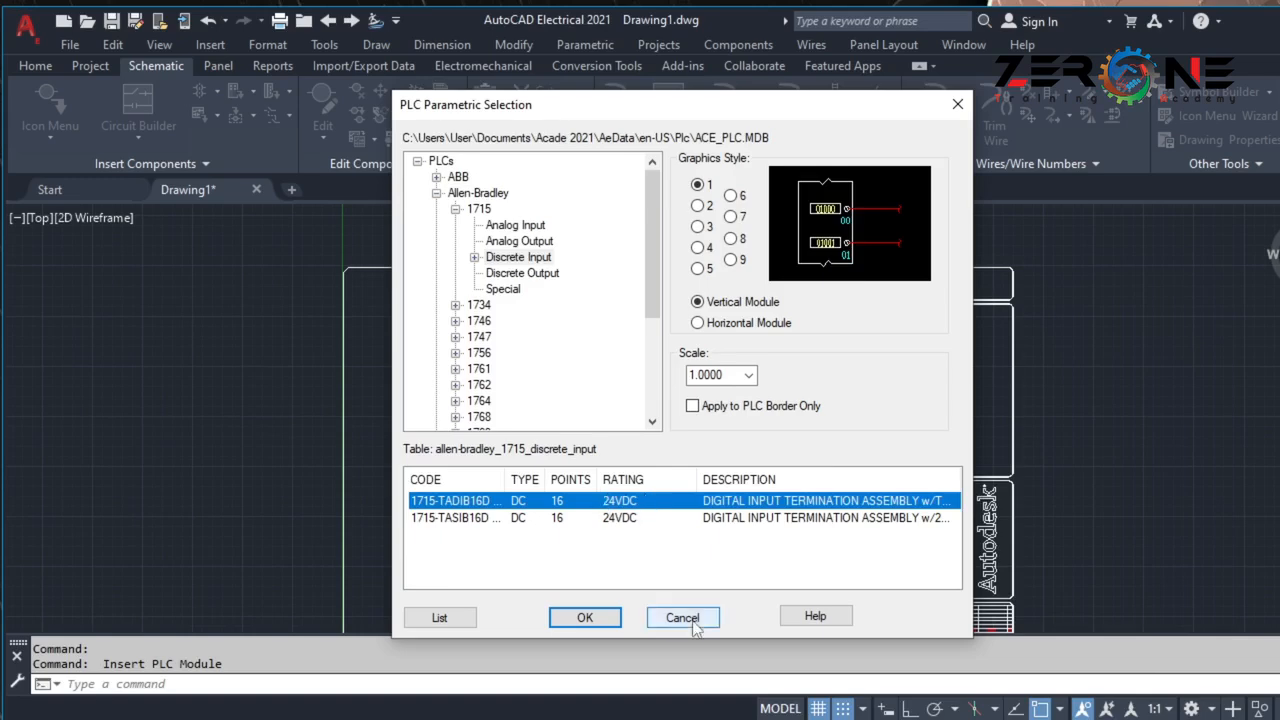
click(585, 617)
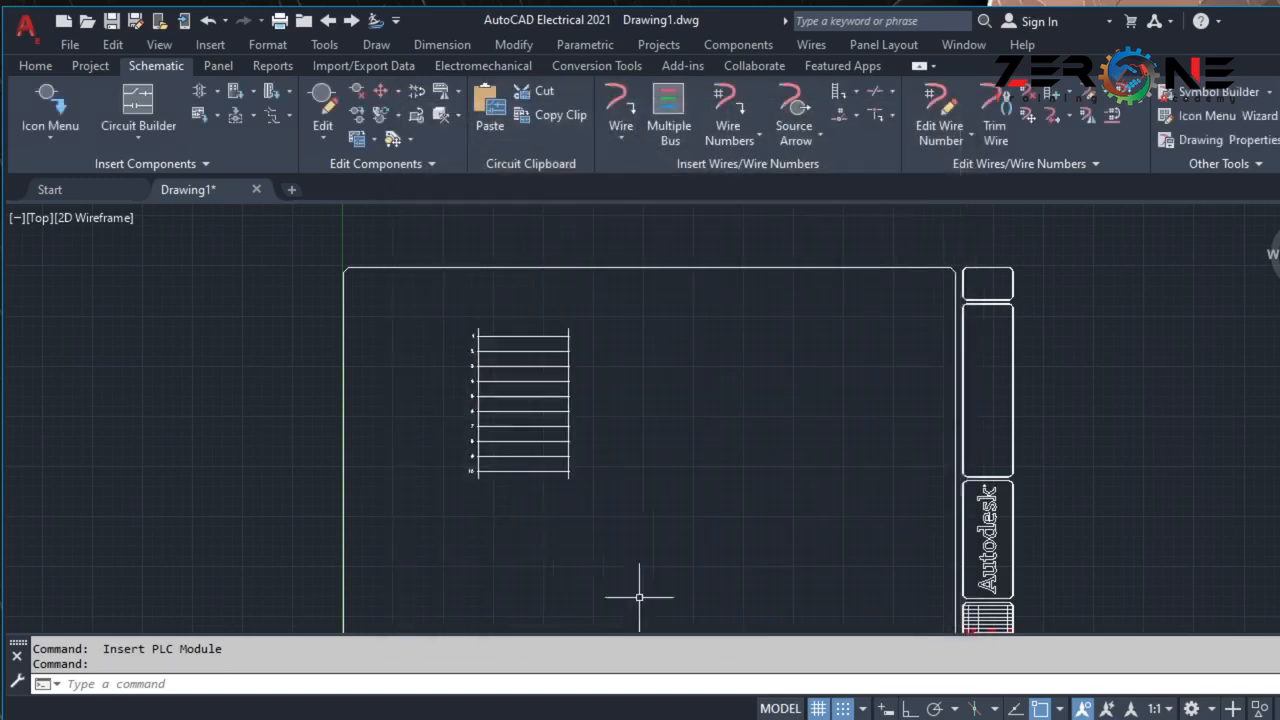
Delete the entire 10-rung ladder from the sheet.
click(435, 321)
click(640, 540)
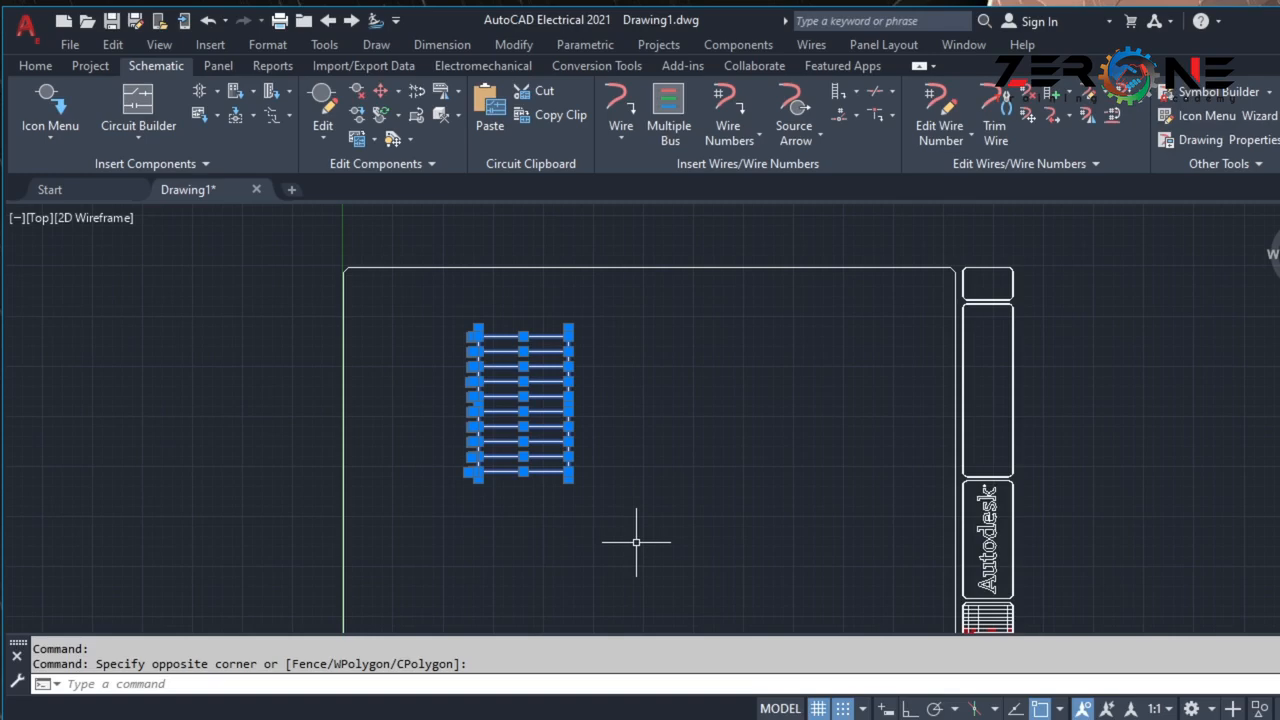
key(Delete)
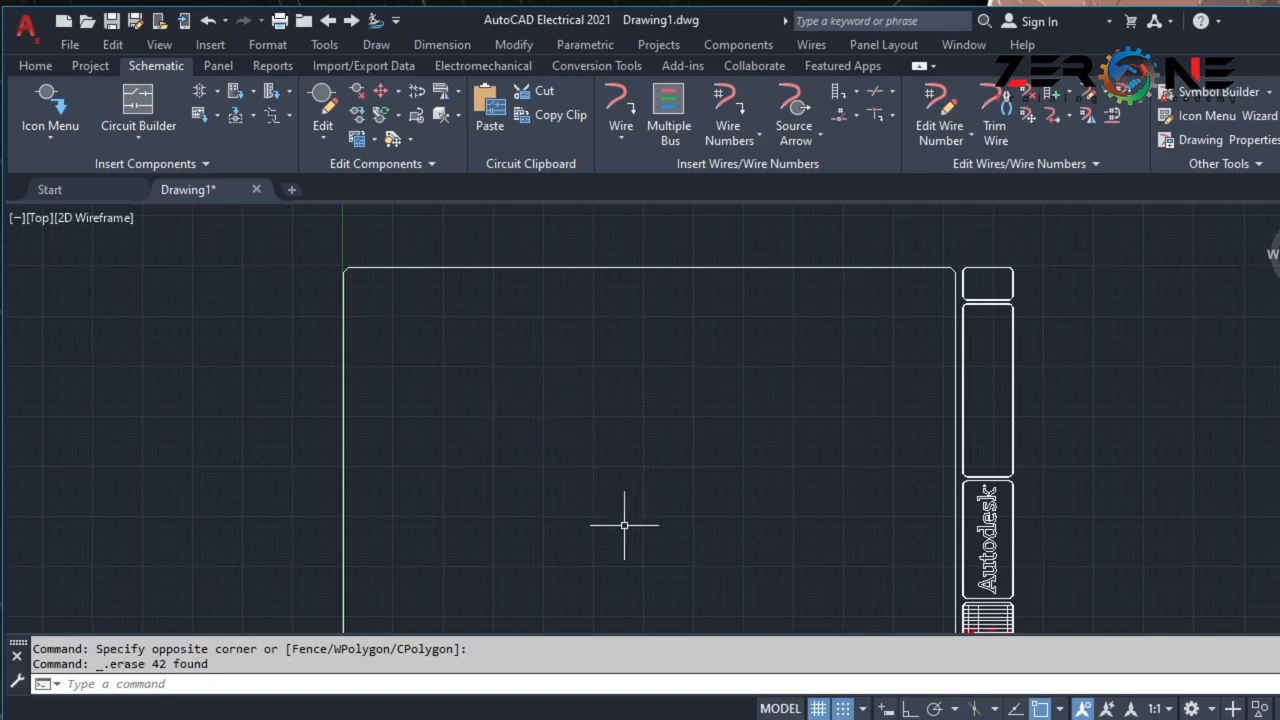
Insert a 1-phase ladder with 20 rungs, 4.5 wide and with 0.75 spacing, in the left part of the sheet frame.
click(836, 95)
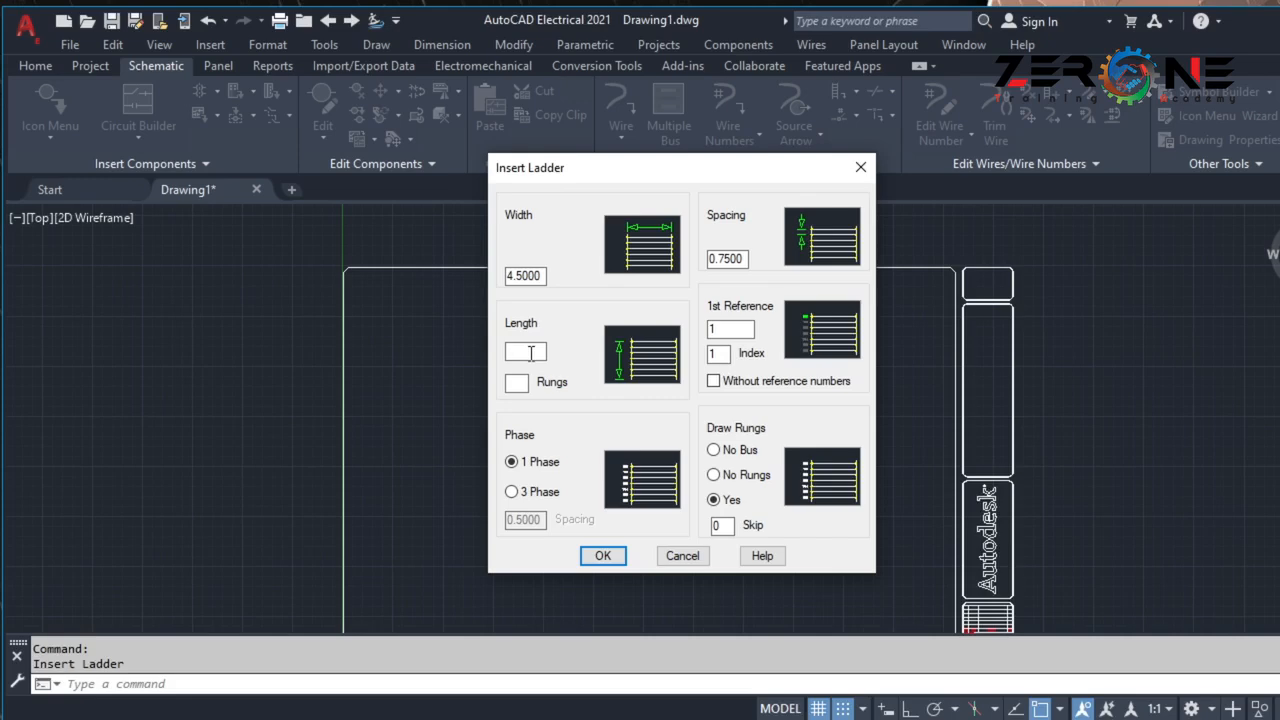
click(521, 388)
text(20)
click(603, 556)
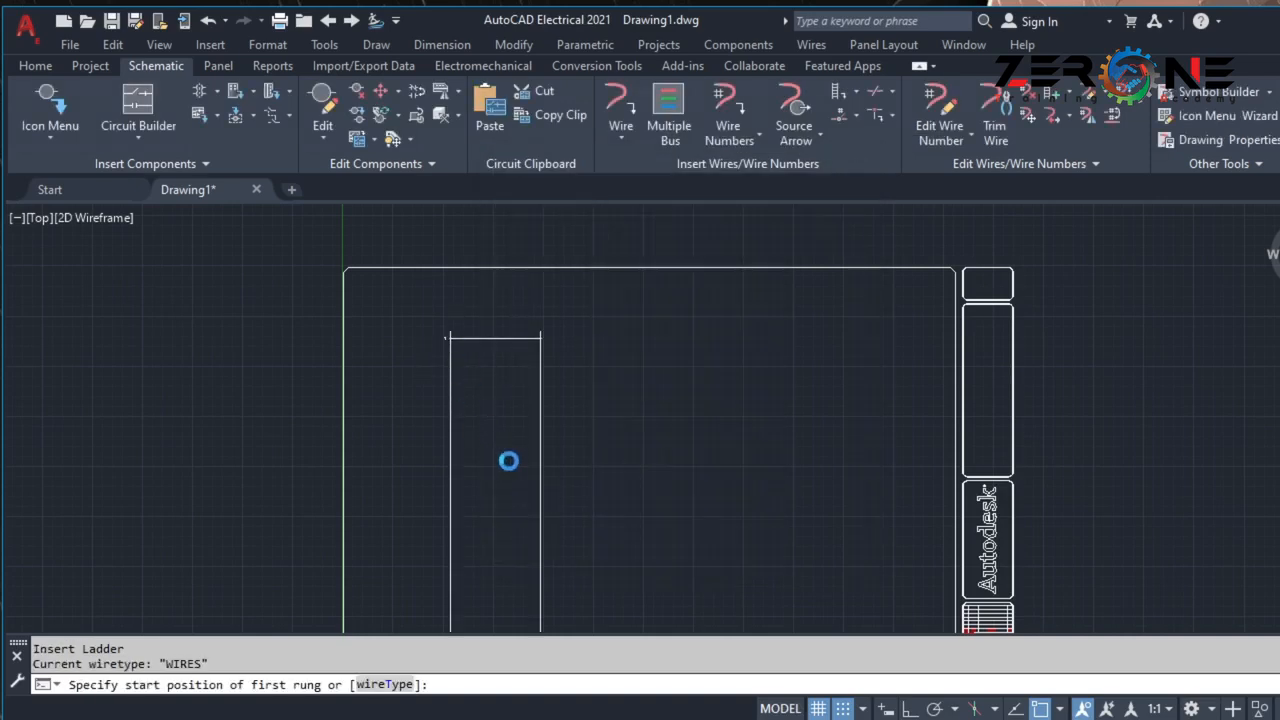
click(450, 337)
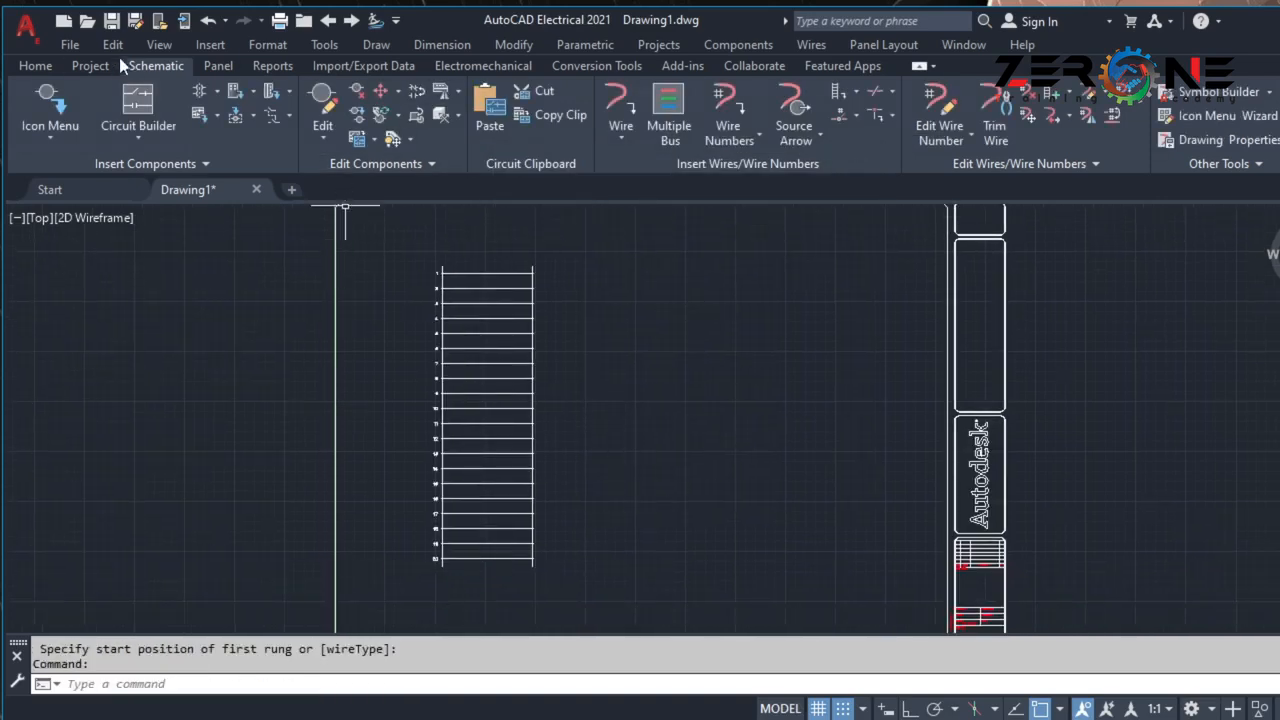
Examine the discrete input modules of the Allen-Bradley 1734 series for the PLC module insertion.
click(240, 92)
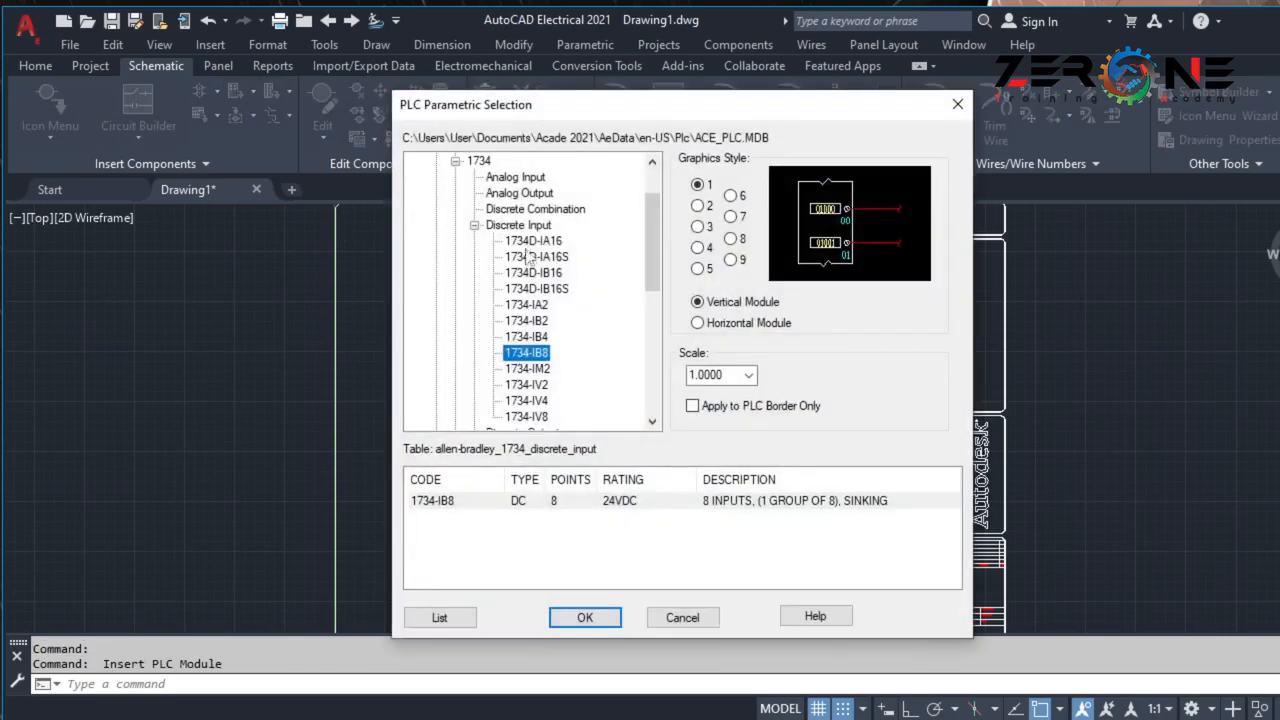
scroll(510, 260, up, 2)
scroll(521, 297, down, 1)
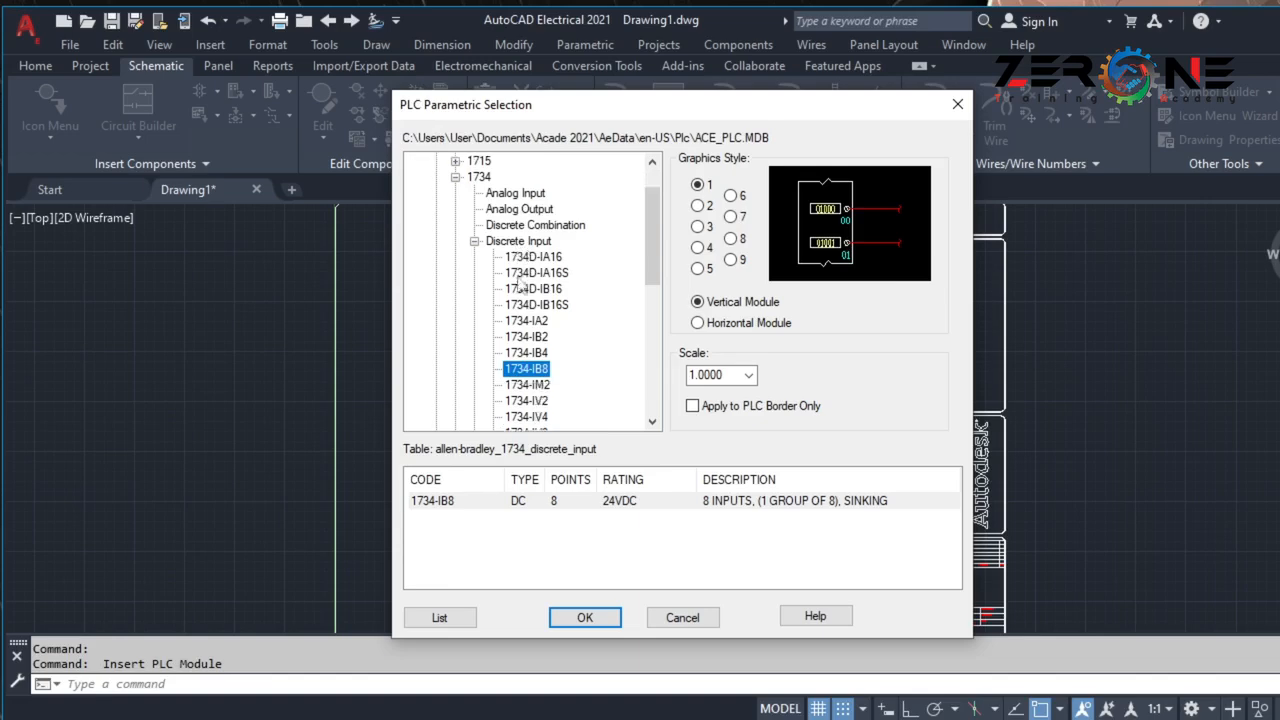
click(524, 258)
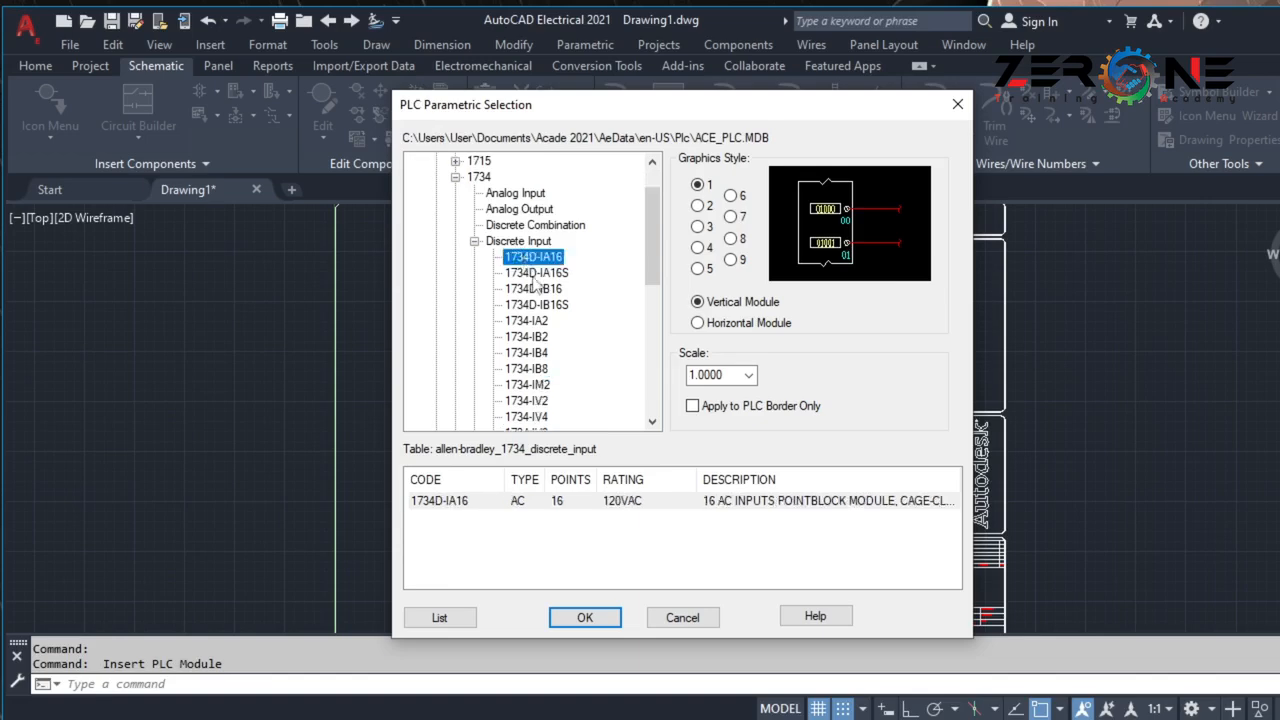
click(535, 272)
click(535, 288)
click(530, 336)
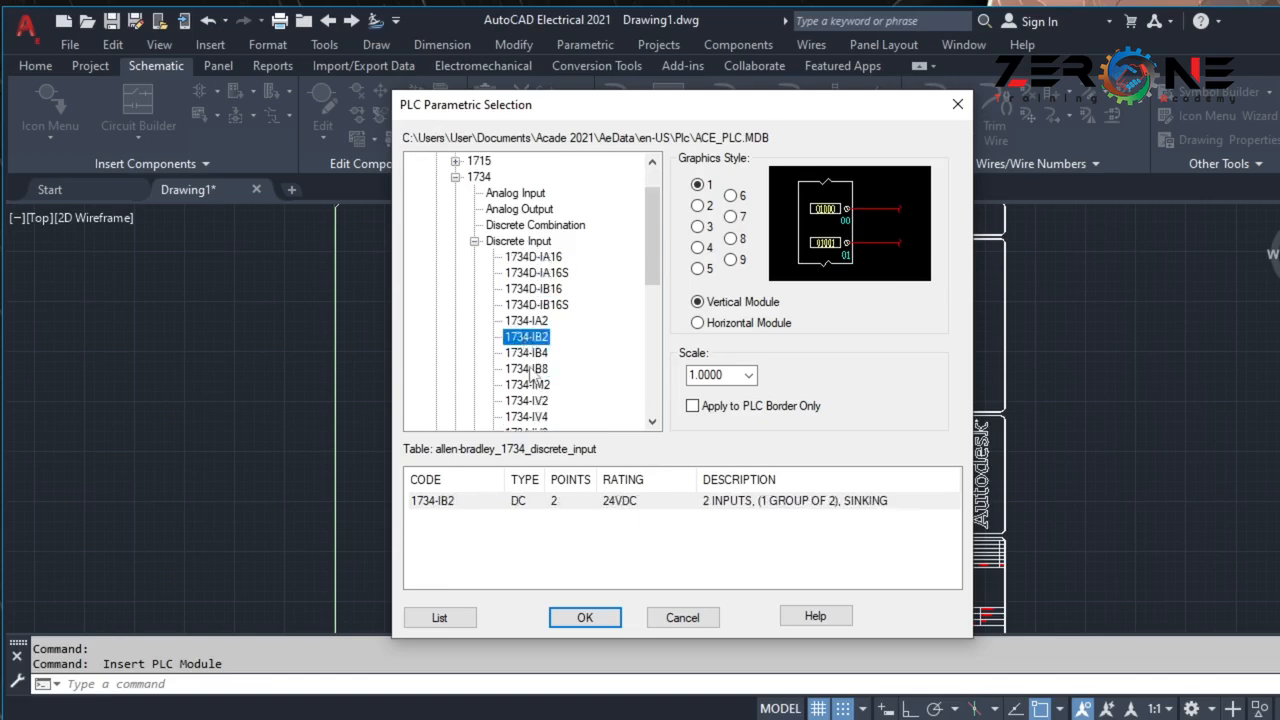
double_click(512, 245)
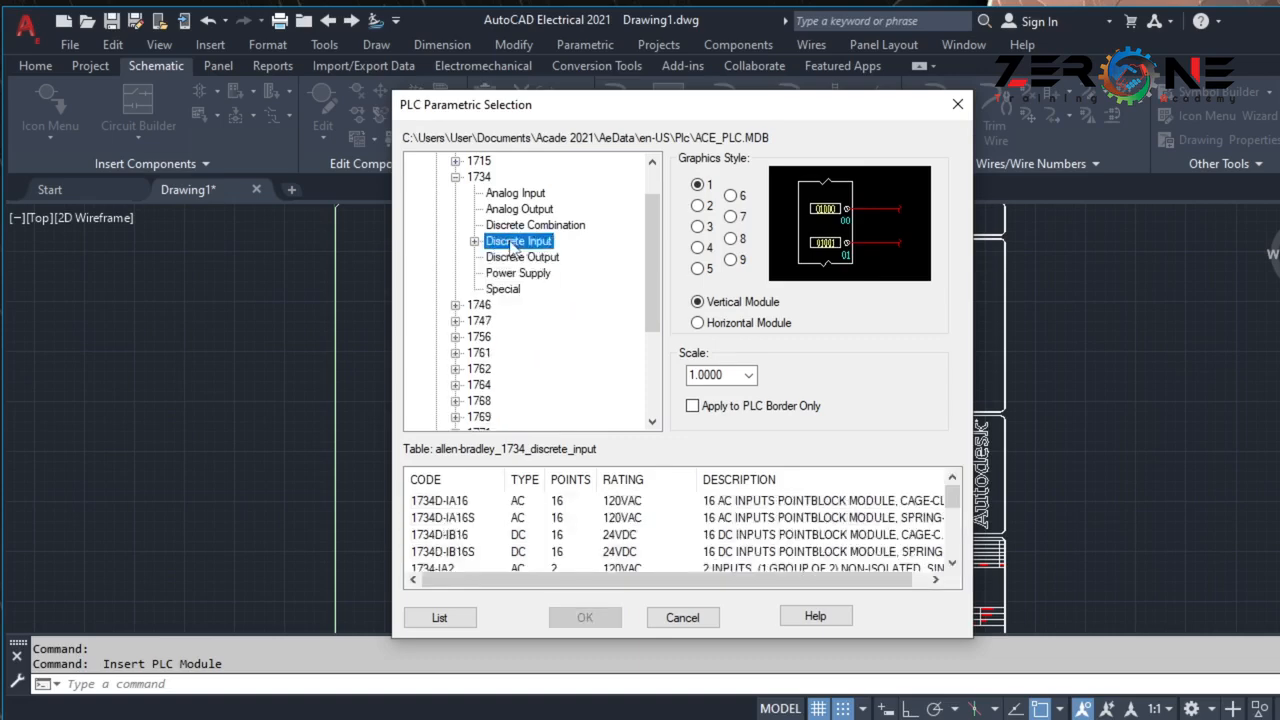
double_click(512, 245)
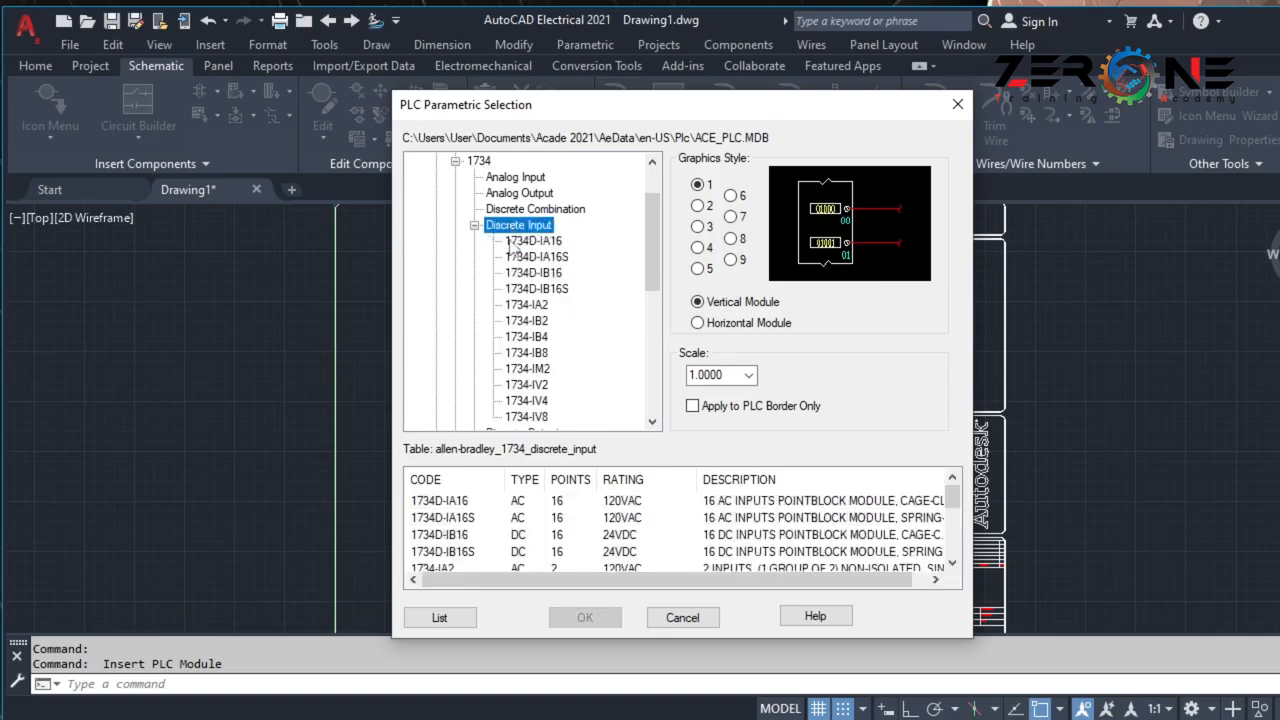
scroll(519, 310, down, 1)
click(519, 306)
click(562, 501)
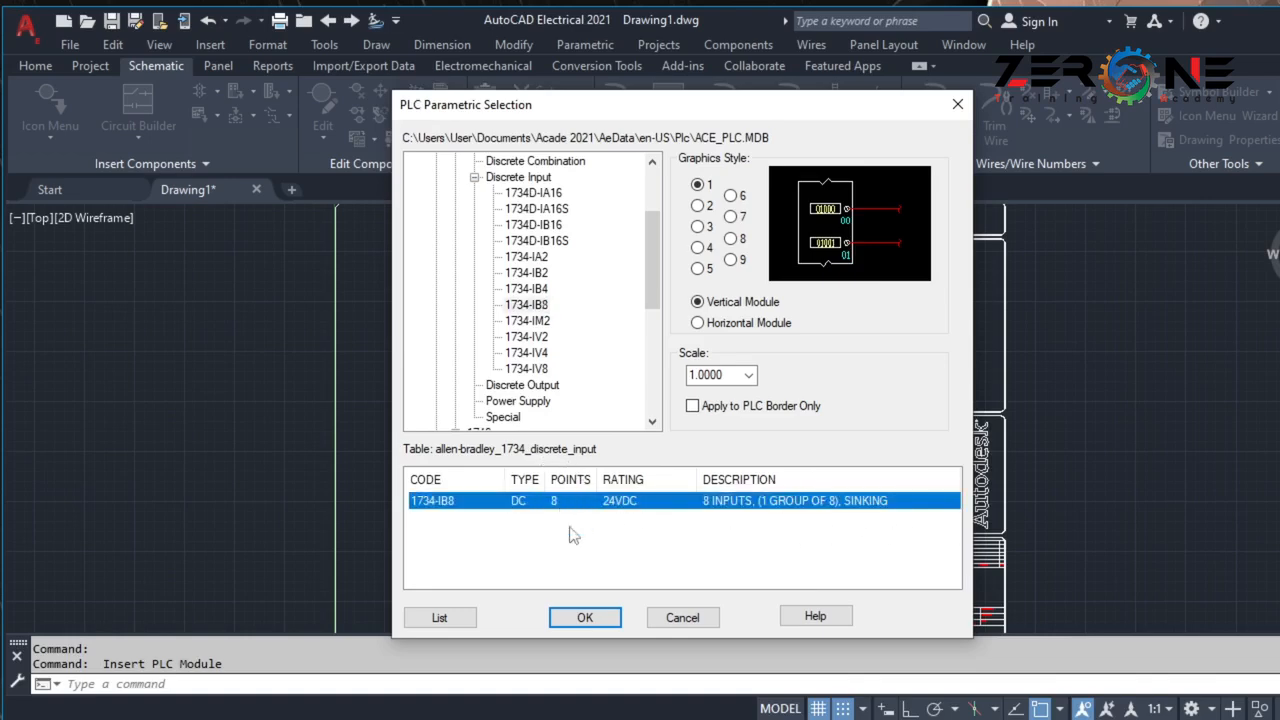
click(585, 617)
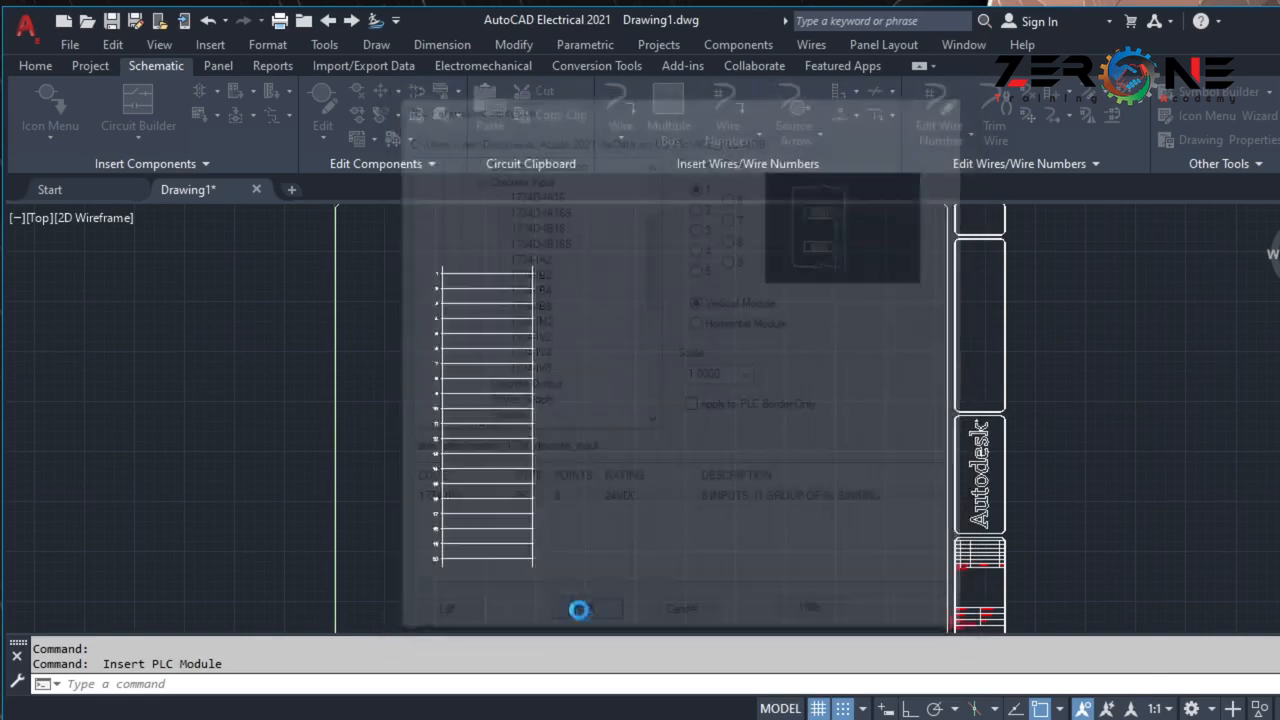
scroll(508, 302, up, 3)
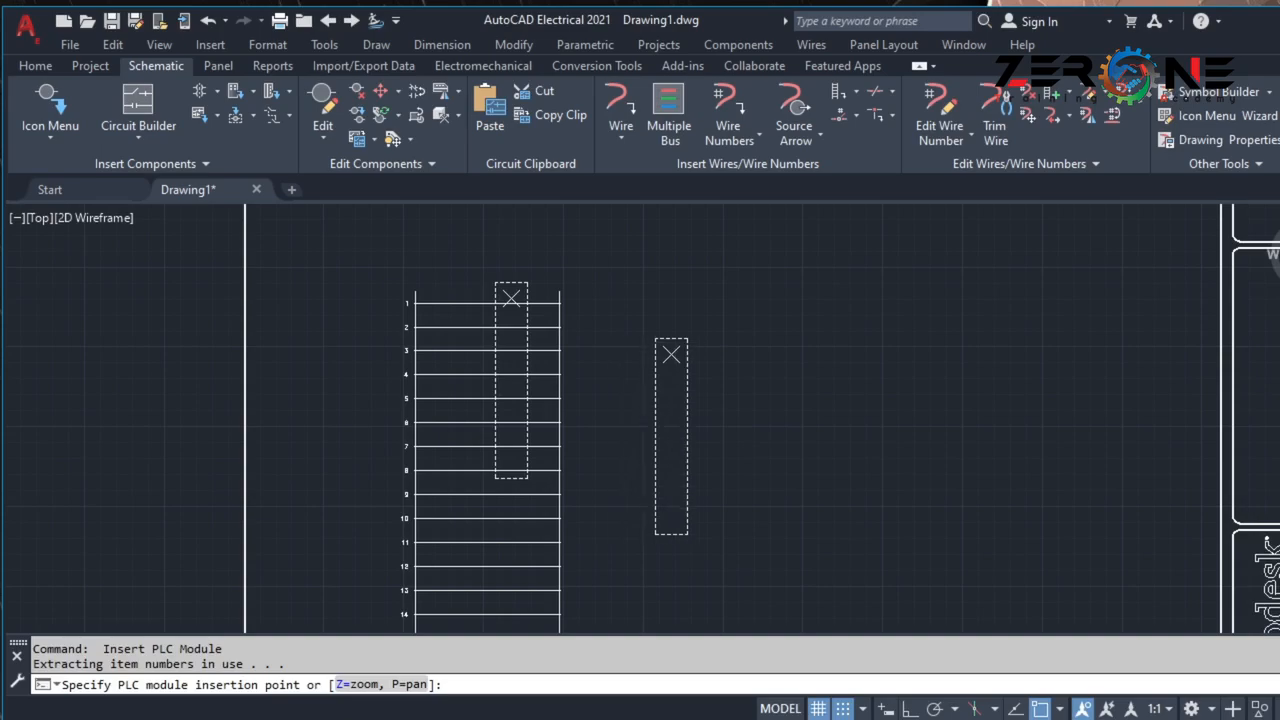
key(Escape)
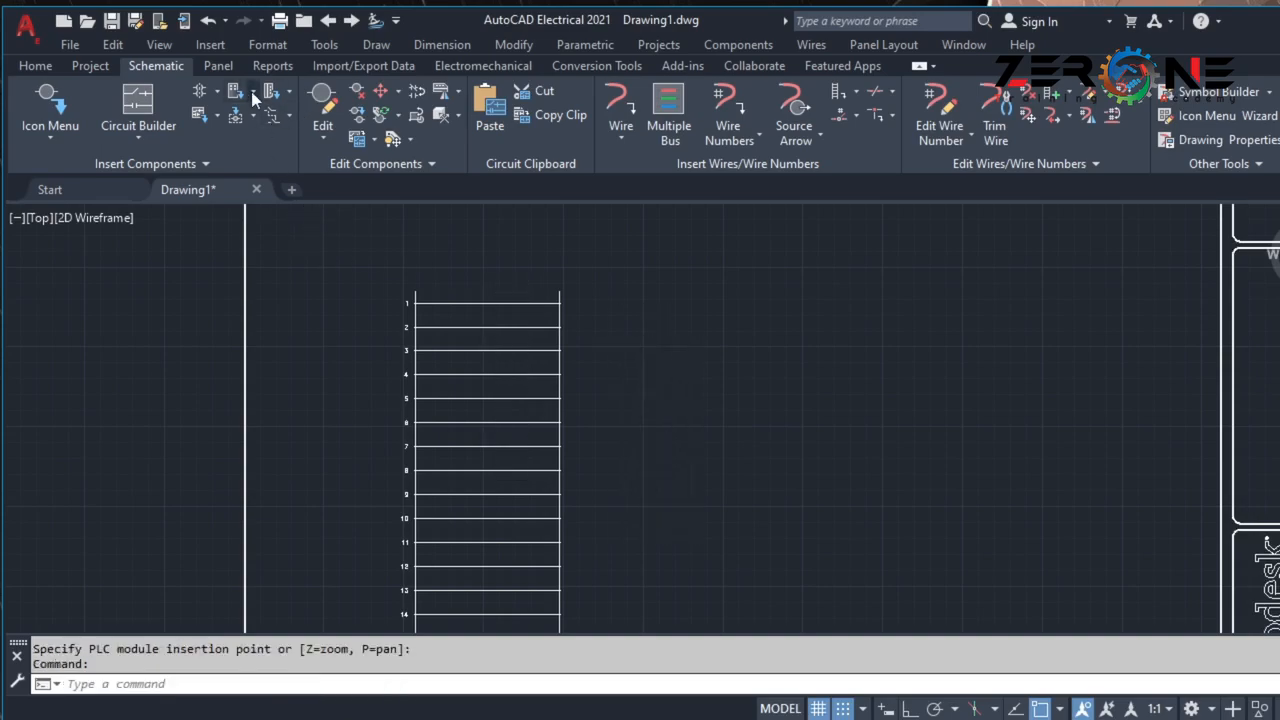
Place a vertical Allen-Bradley 1734-IB8 discrete input module on rung 1 near the ladder's right rail, with snap and object snap off.
click(253, 91)
click(300, 120)
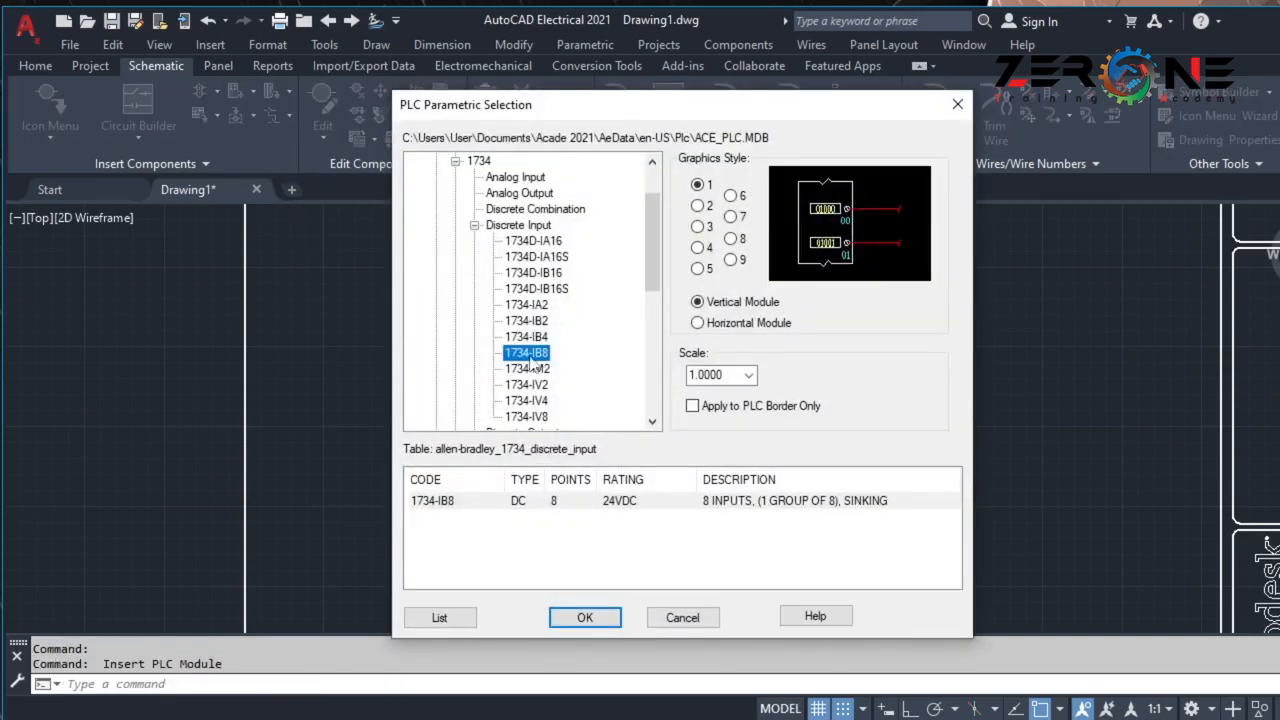
click(541, 503)
click(584, 617)
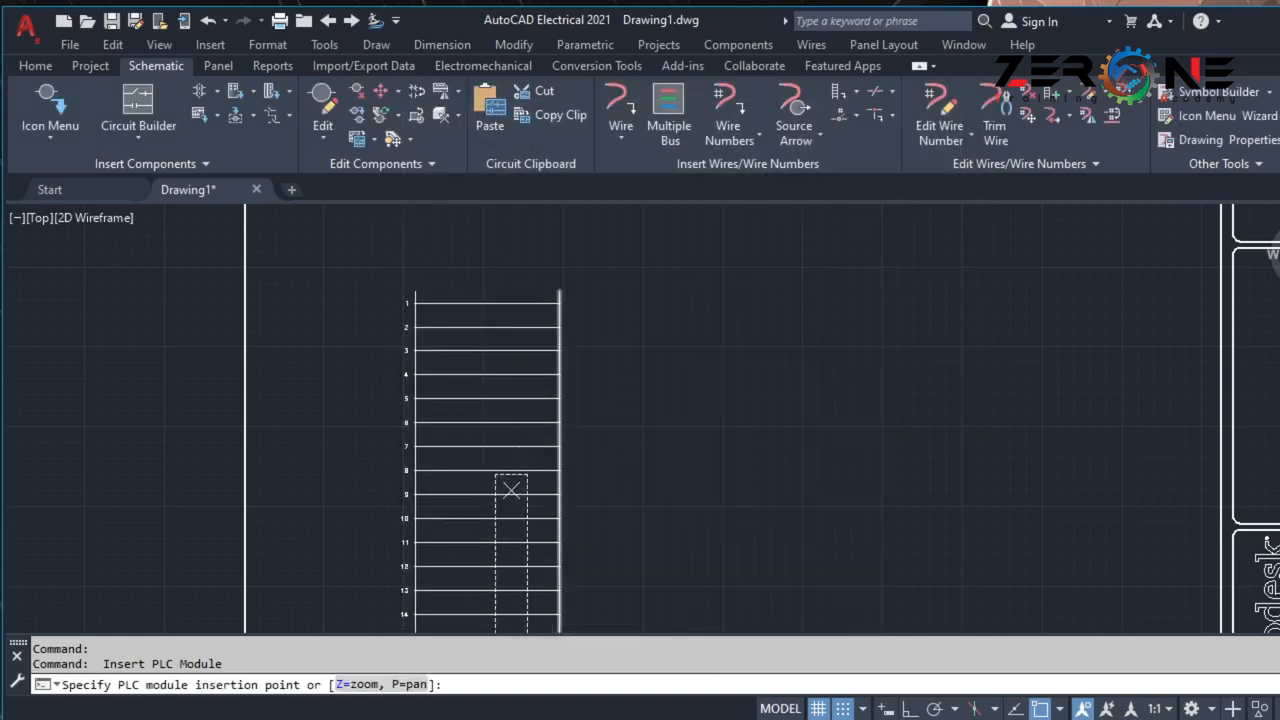
click(843, 708)
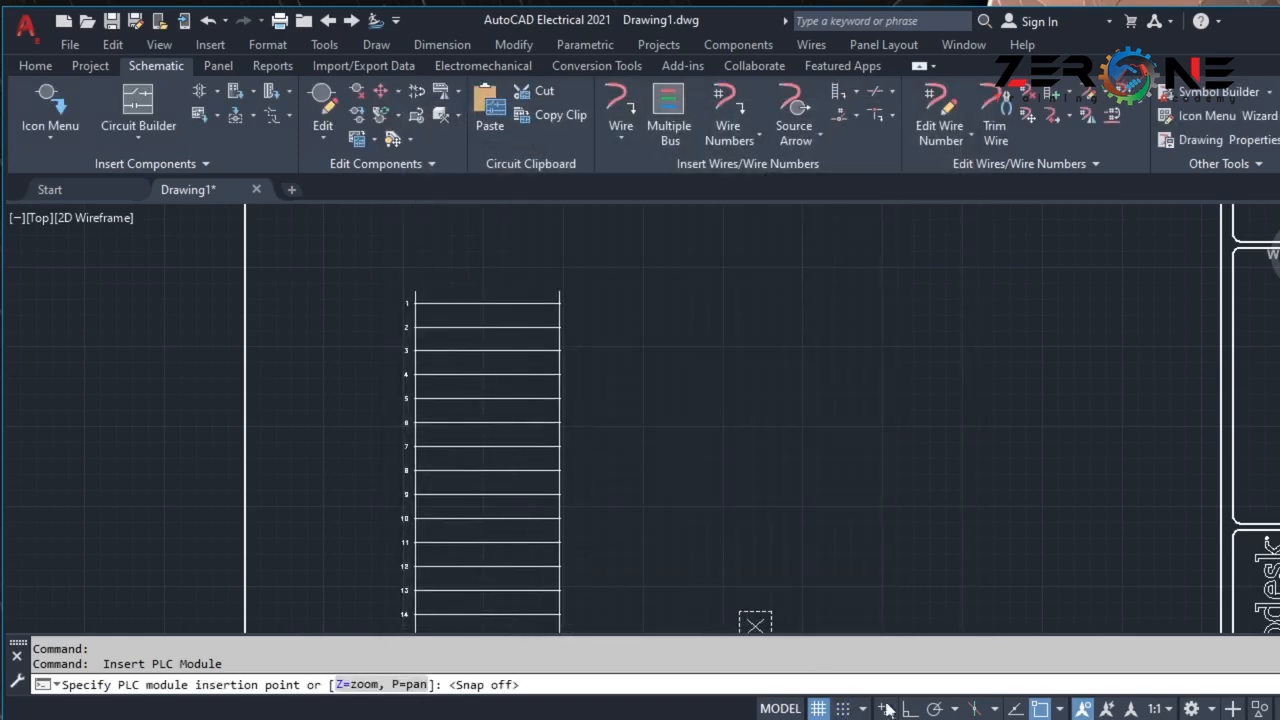
click(1040, 708)
scroll(478, 303, up, 6)
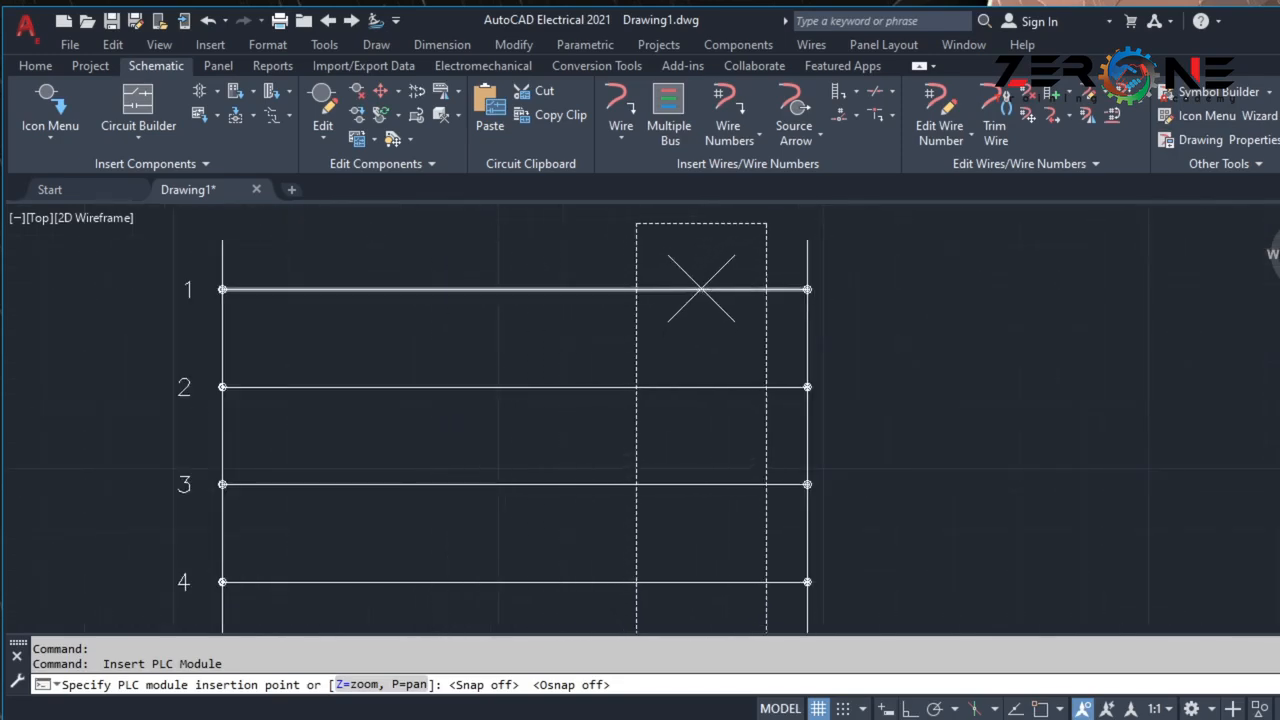
click(701, 289)
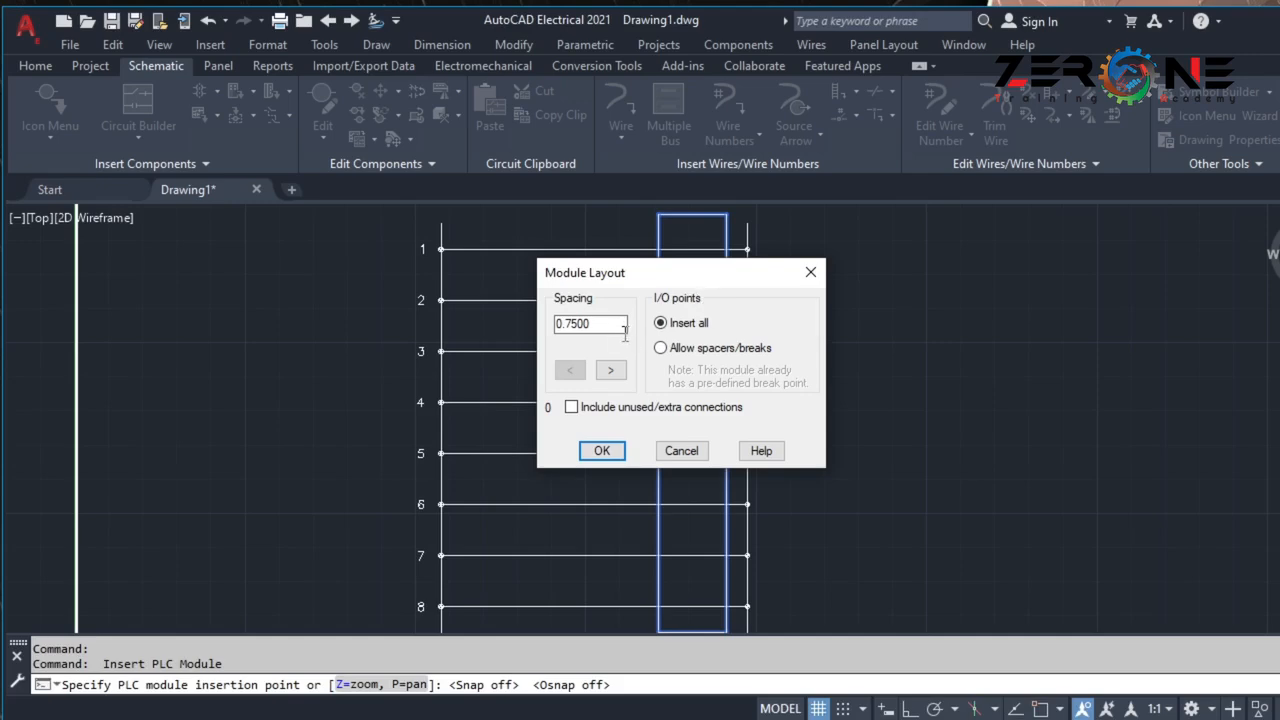
Lay out the module with 0.75 spacing and all I/O points inserted, using rack 1, slot 2 and beginning address I0.
click(601, 452)
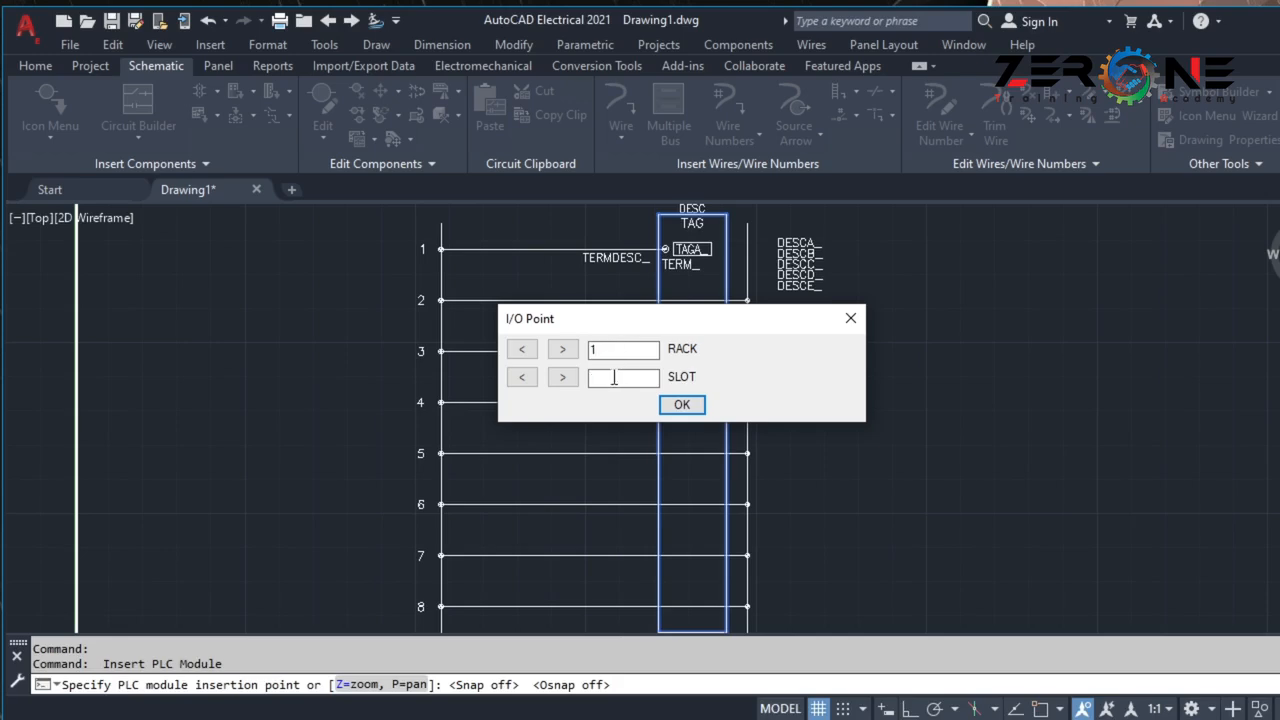
click(680, 406)
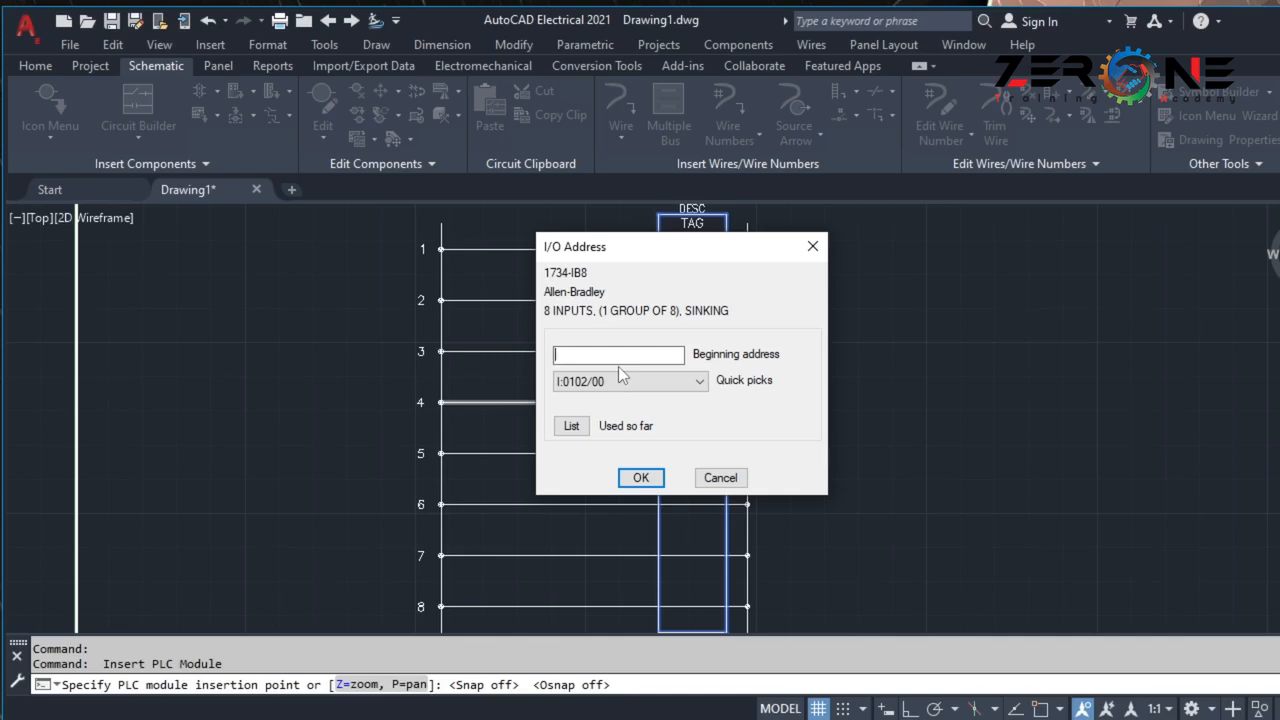
text(I0)
click(640, 477)
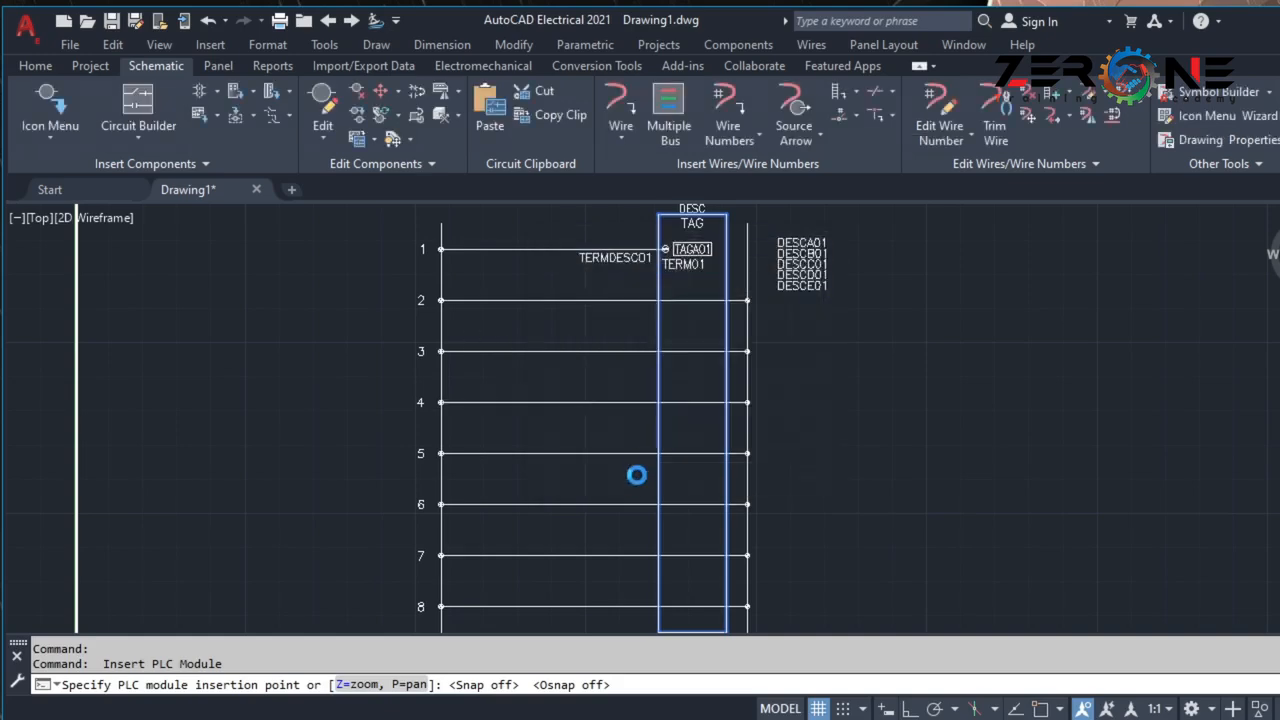
Examine the inserted PLC module's input addresses, terminal labels, rung connections and header text.
scroll(688, 411, down, 1)
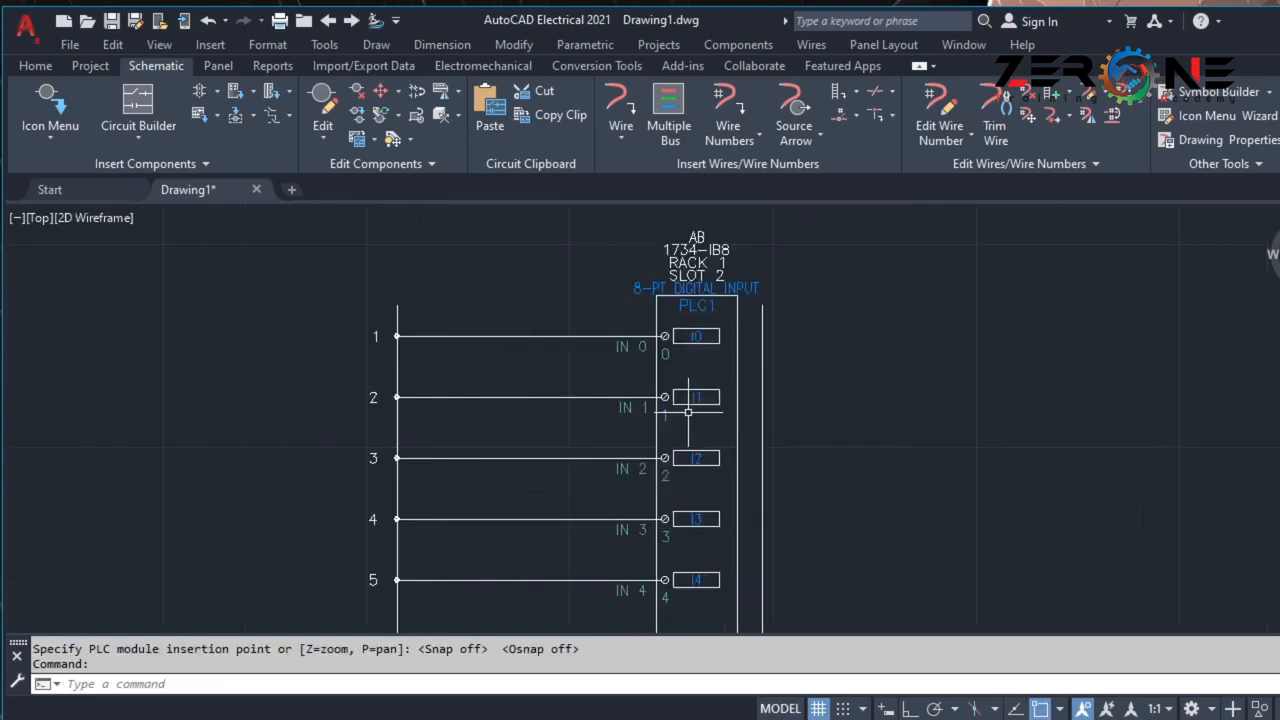
scroll(680, 402, down, 1)
scroll(700, 440, up, 2)
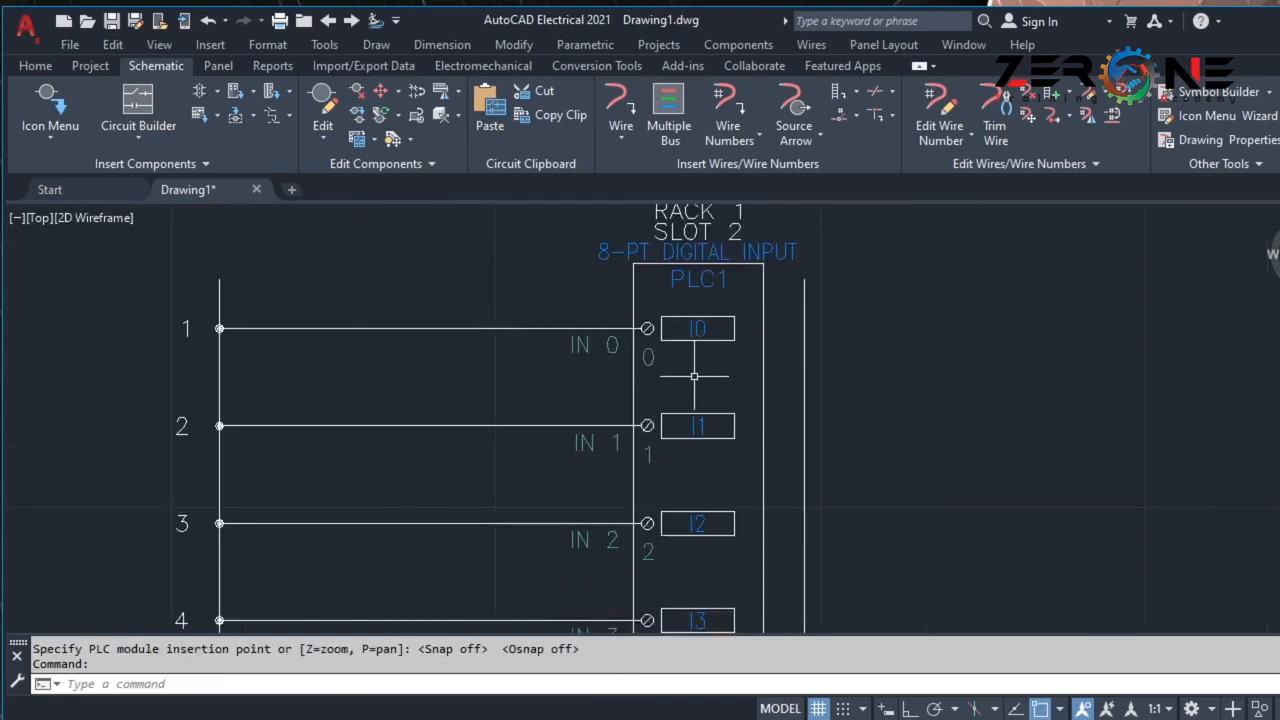
scroll(726, 478, down, 2)
scroll(688, 405, up, 4)
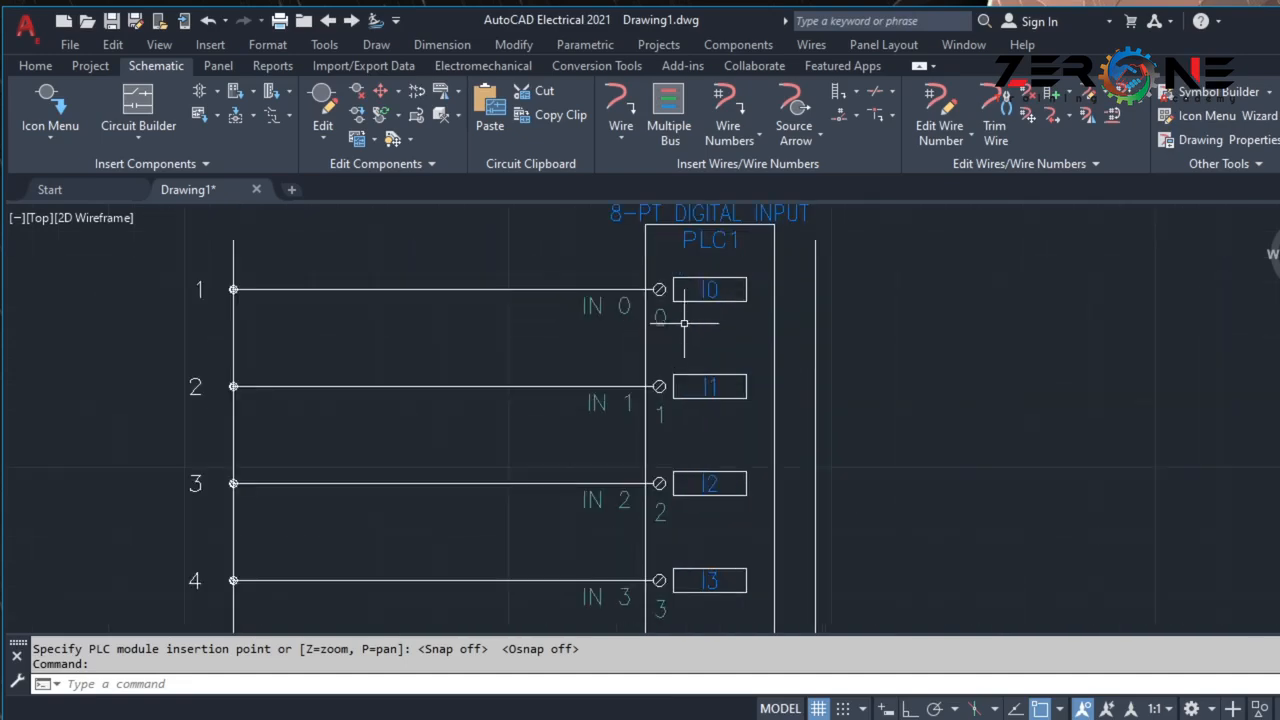
scroll(726, 428, down, 2)
scroll(700, 390, up, 3)
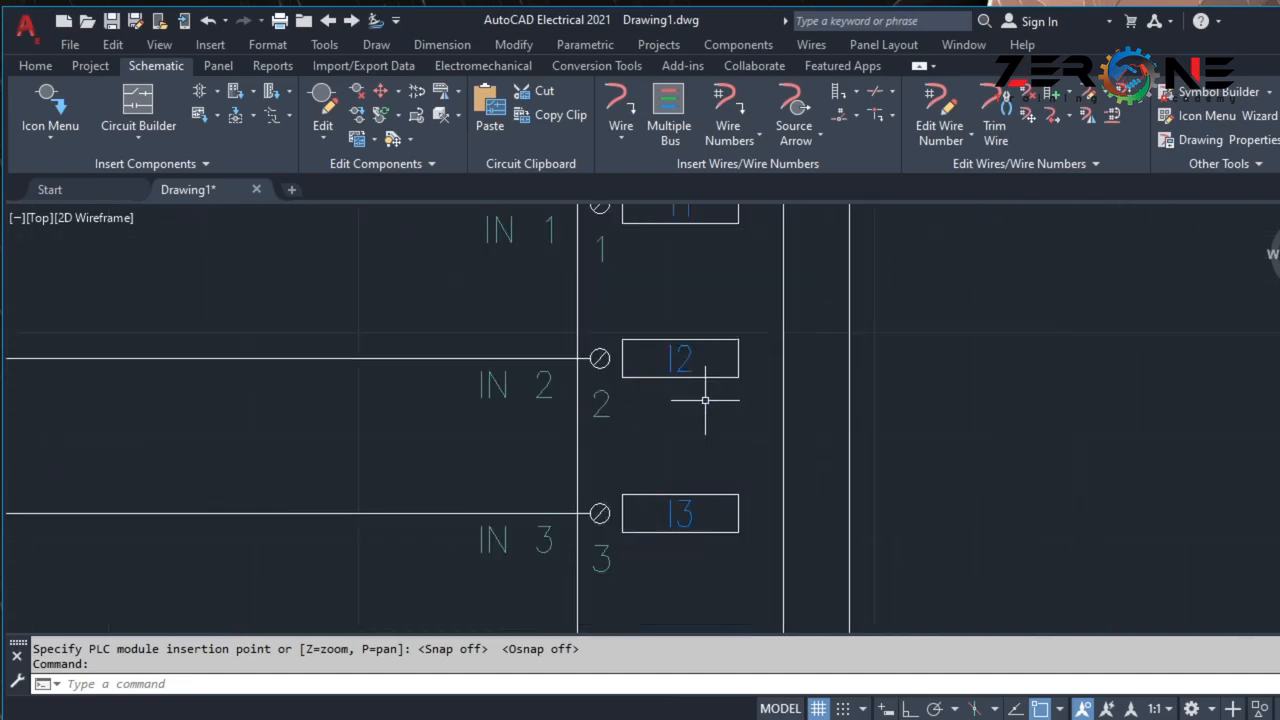
scroll(695, 414, down, 3)
scroll(680, 451, up, 3)
scroll(694, 457, down, 3)
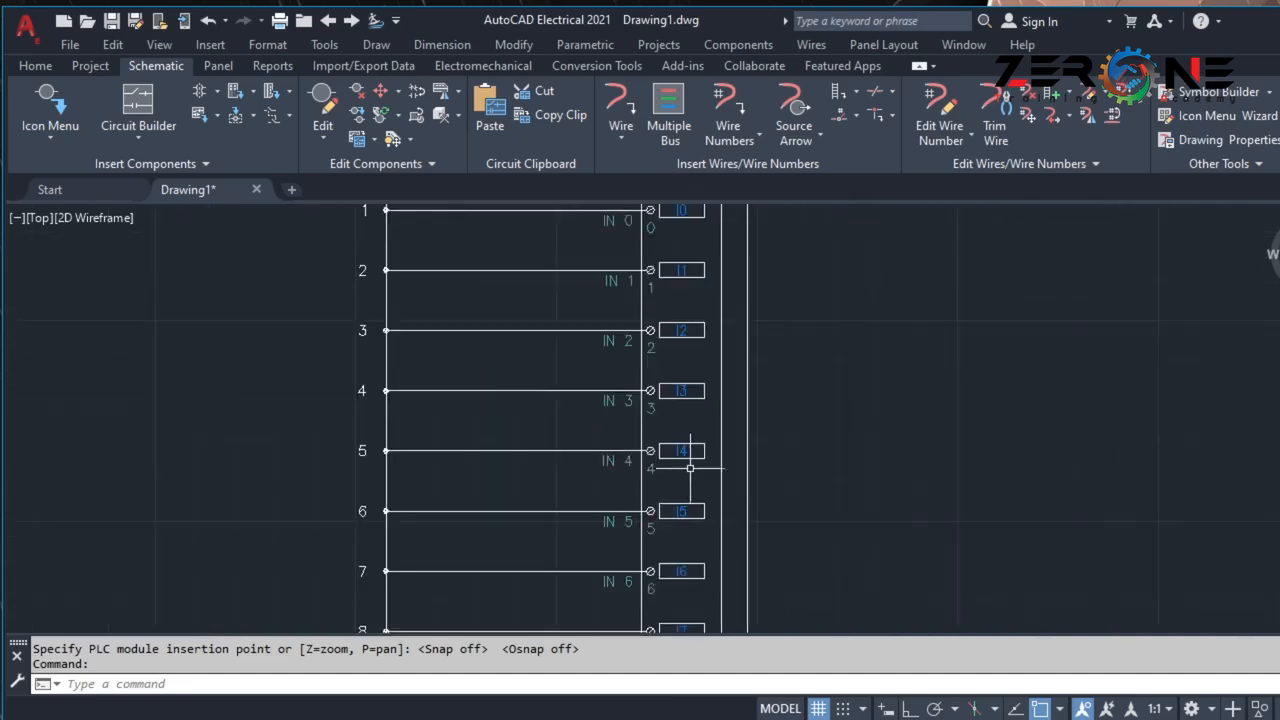
middle_drag(694, 457, 667, 348)
scroll(665, 400, down, 2)
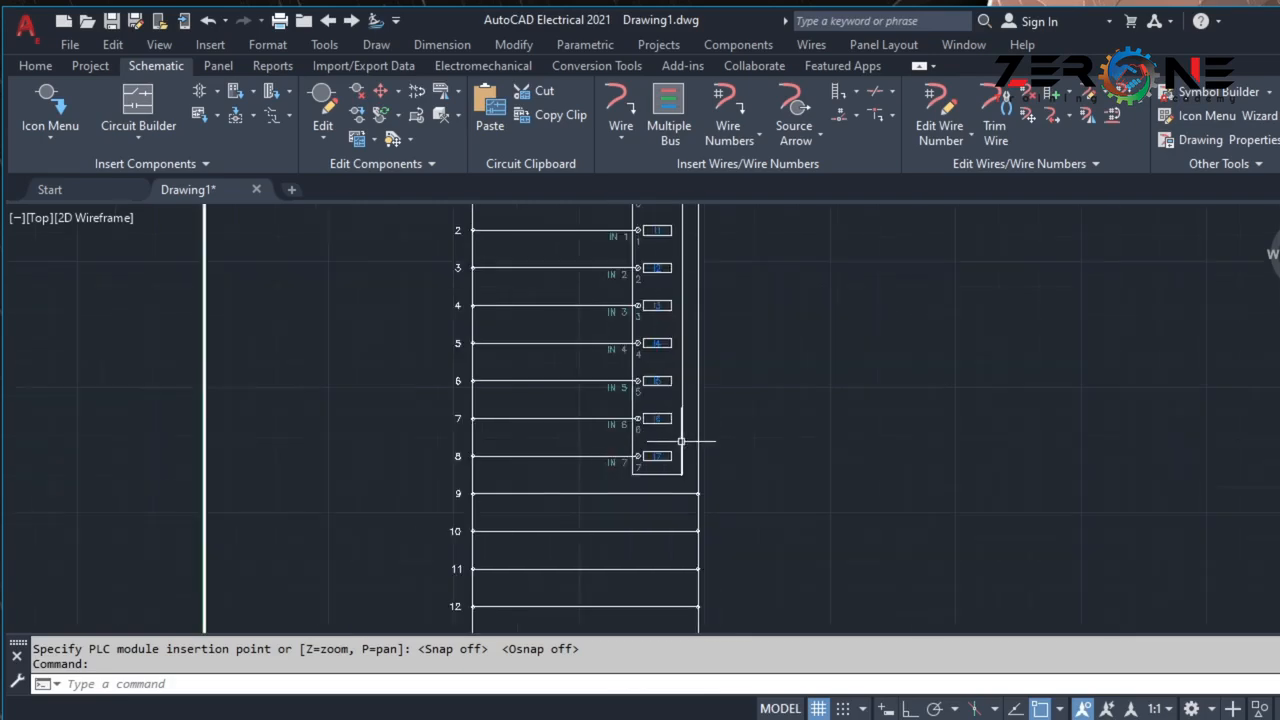
middle_drag(675, 405, 681, 559)
middle_drag(728, 320, 752, 426)
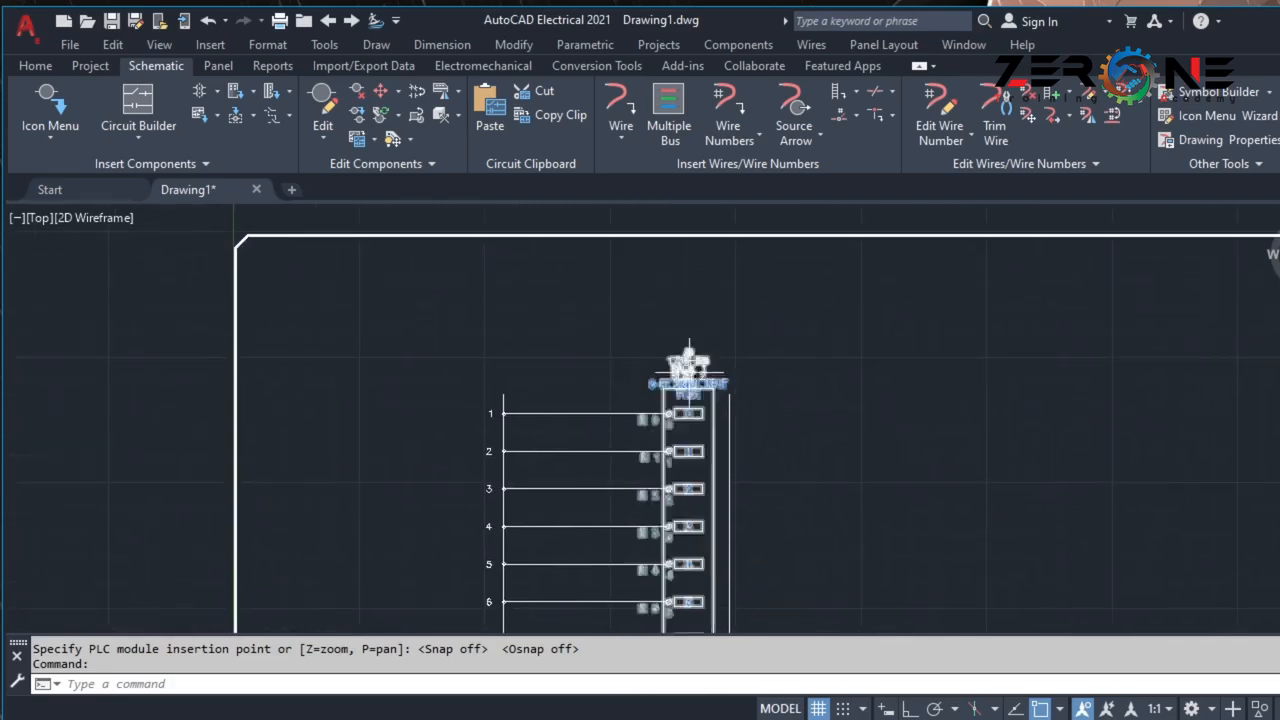
scroll(688, 372, up, 3)
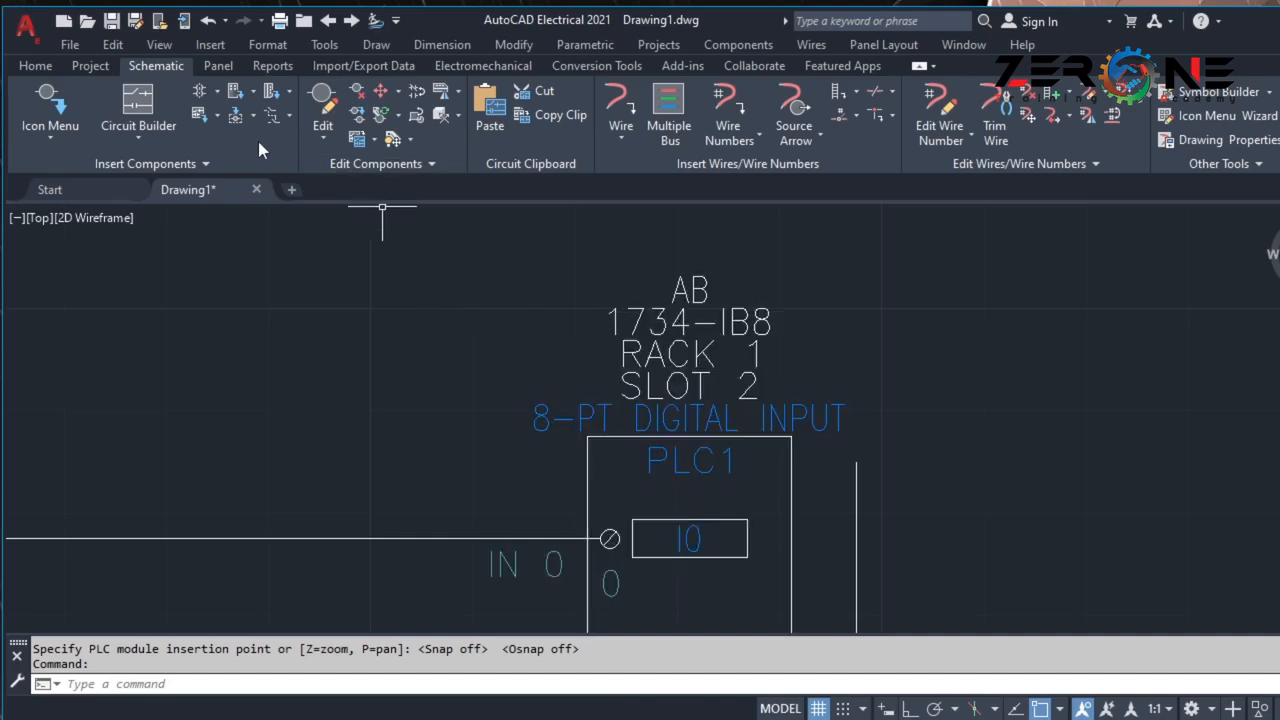
Hide the rack and slot attributes above the 1734-IB8 module.
click(410, 139)
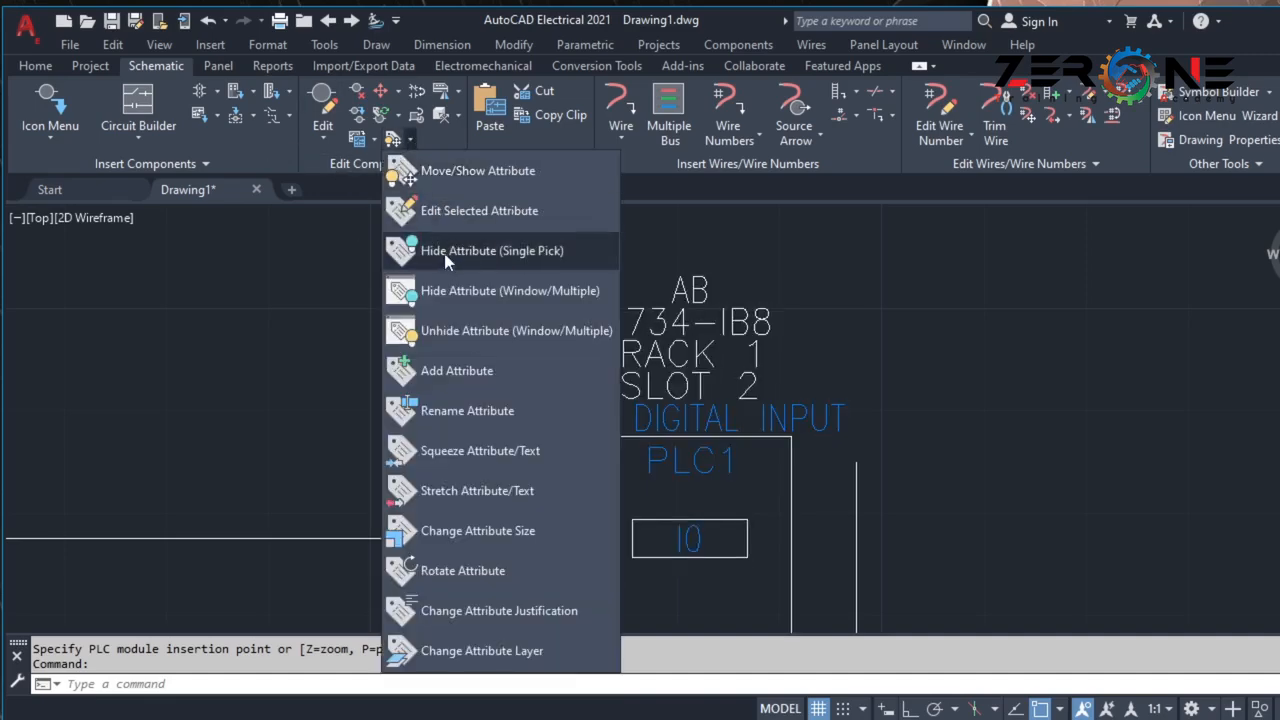
click(445, 247)
click(658, 352)
click(656, 381)
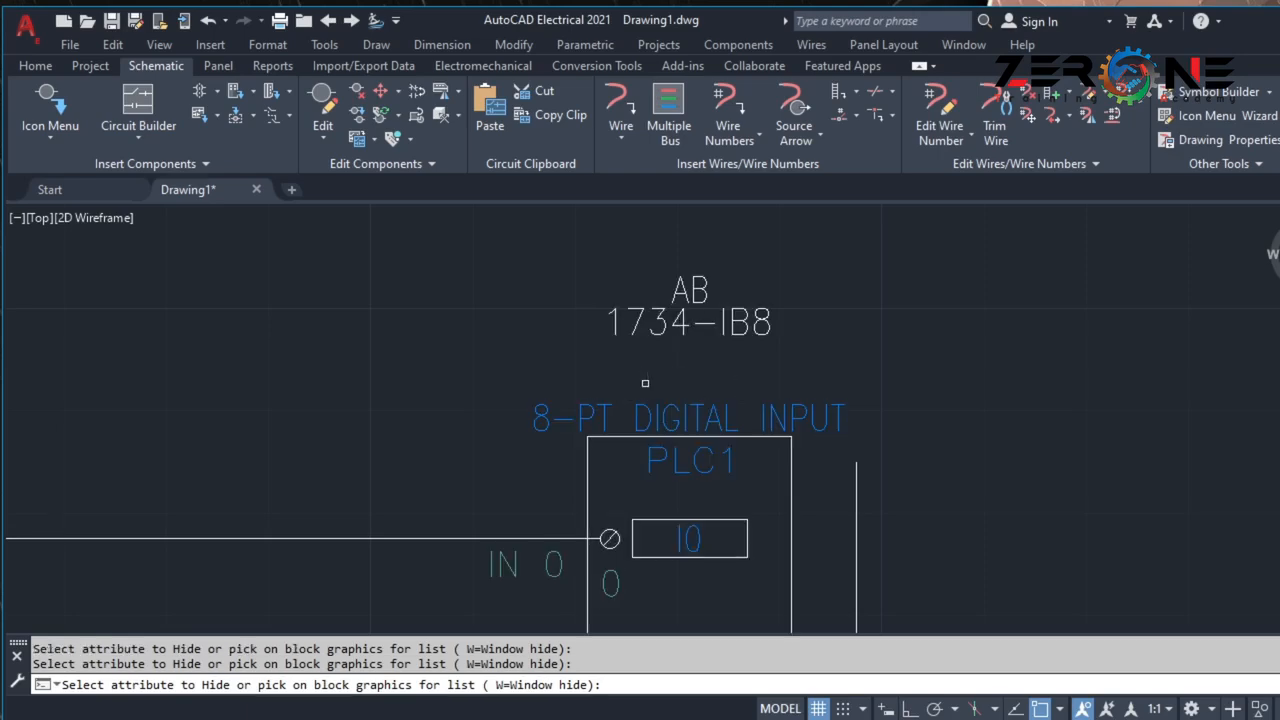
key(Escape)
scroll(926, 394, down, 3)
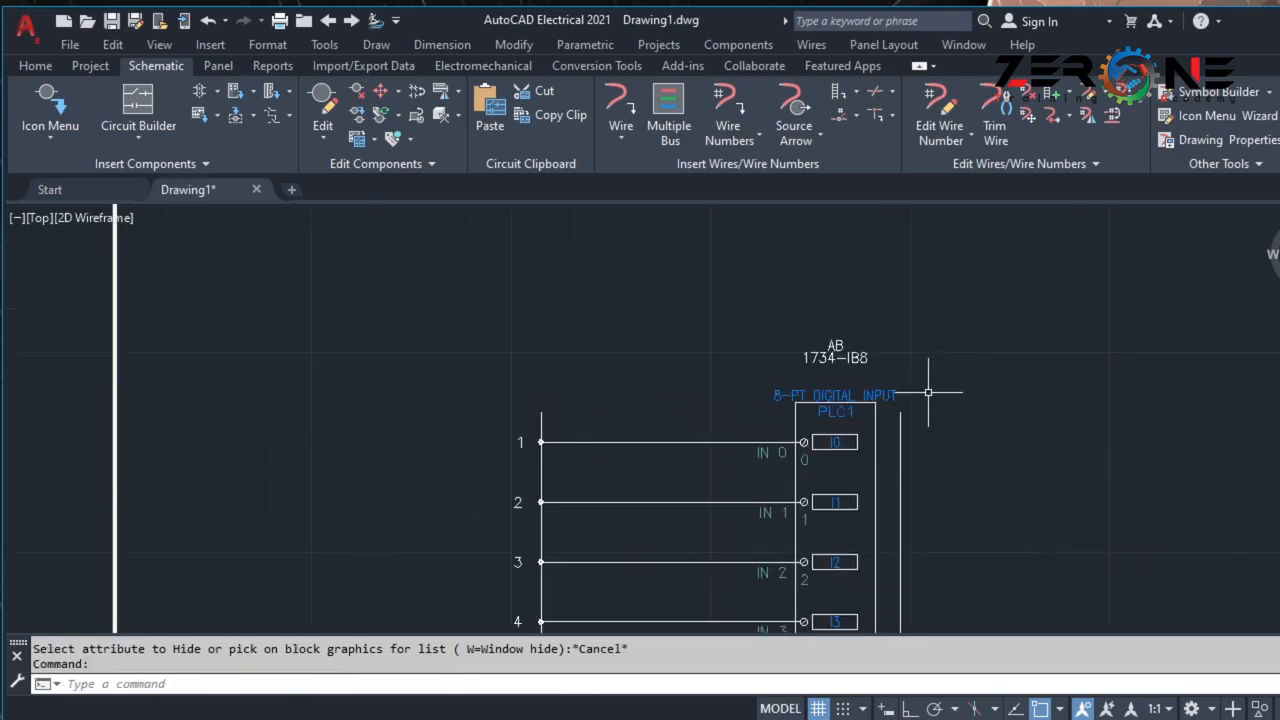
scroll(957, 413, down, 1)
scroll(957, 414, up, 1)
middle_drag(957, 414, 809, 330)
scroll(809, 330, down, 2)
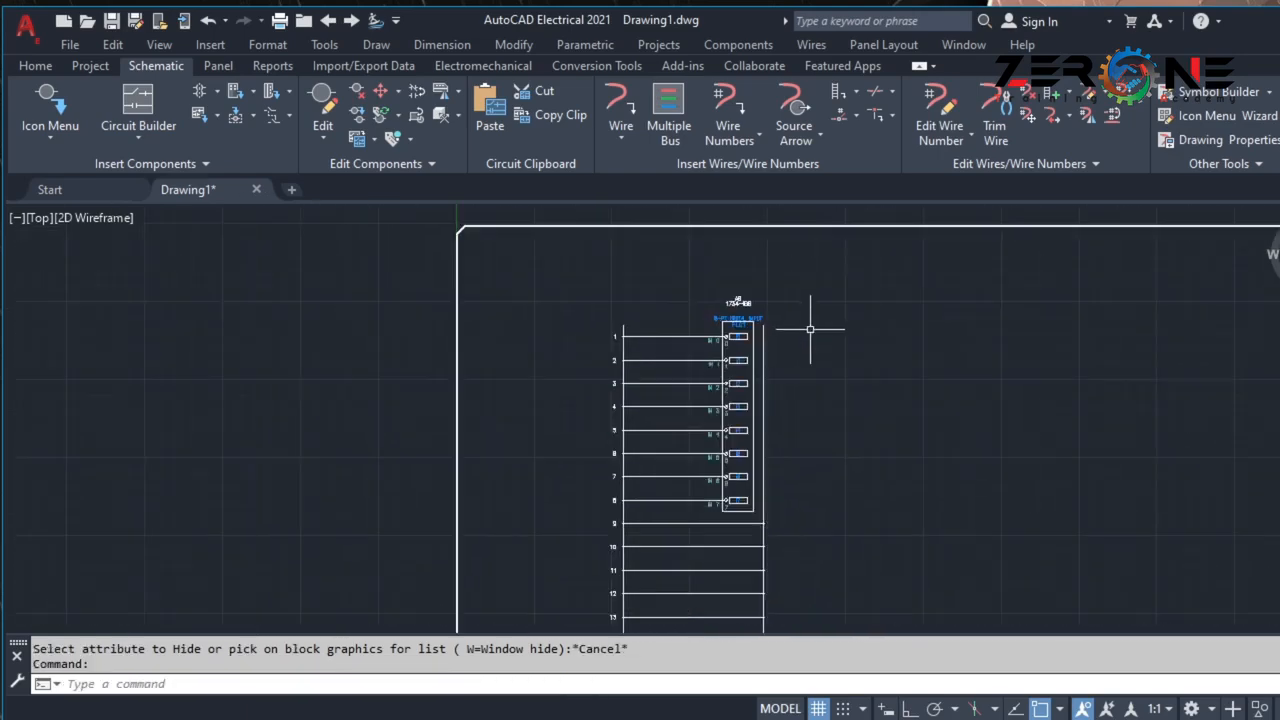
mouse_move(854, 393)
middle_down()
mouse_move(790, 422)
mouse_move(683, 431)
middle_up()
scroll(600, 425, up, 2)
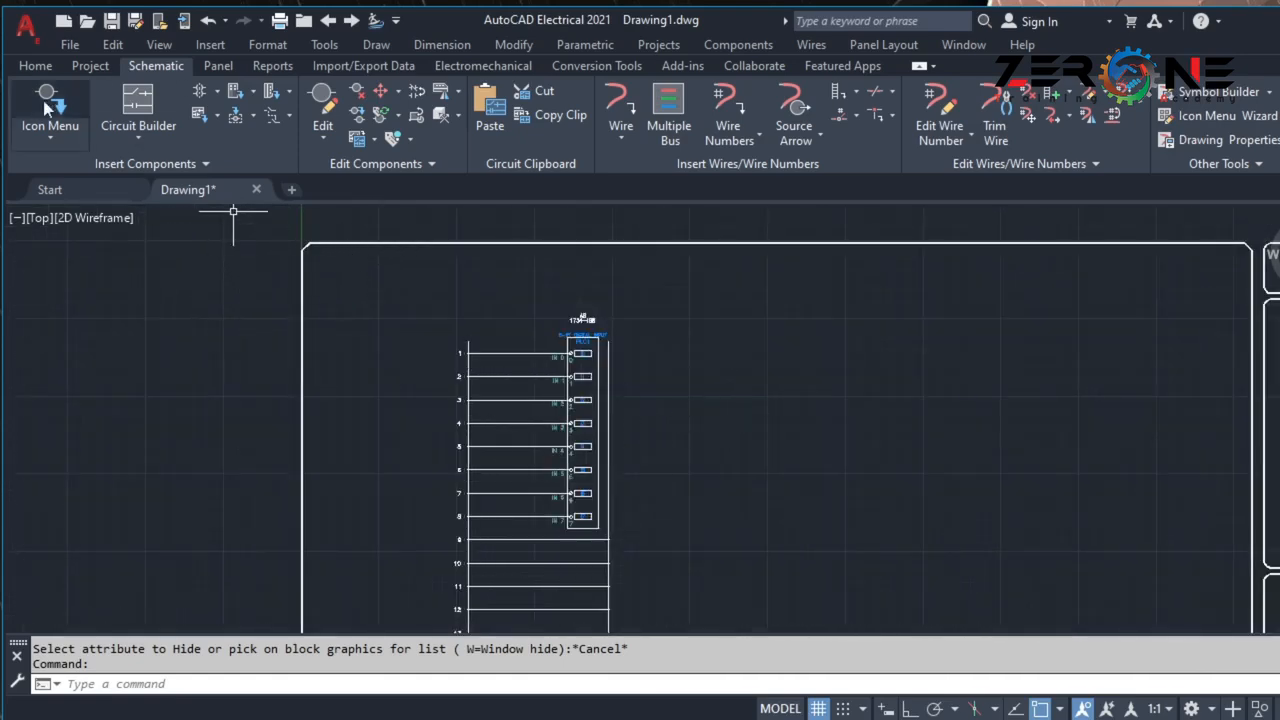
Insert a single-phase ladder with 20 rungs, 4.5 width, 0.75 spacing and first reference 21 beside the existing ladder.
click(837, 90)
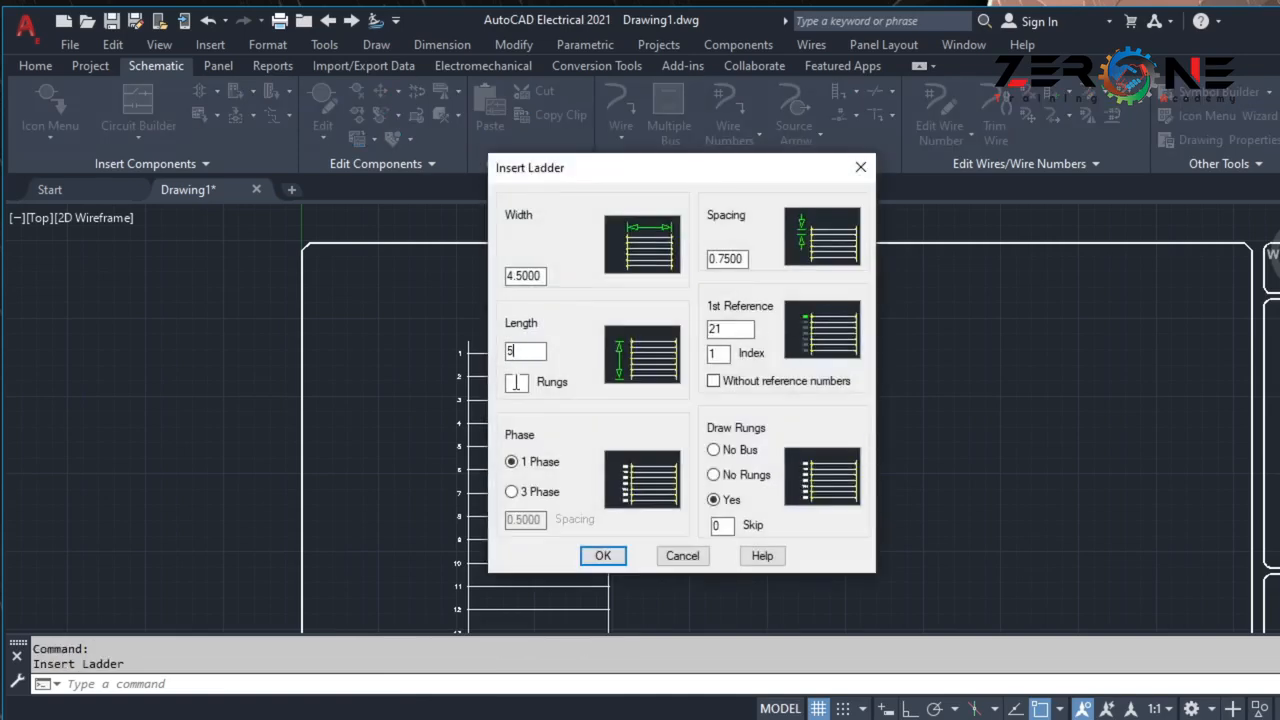
click(513, 381)
text(20)
key(Delete)
click(603, 556)
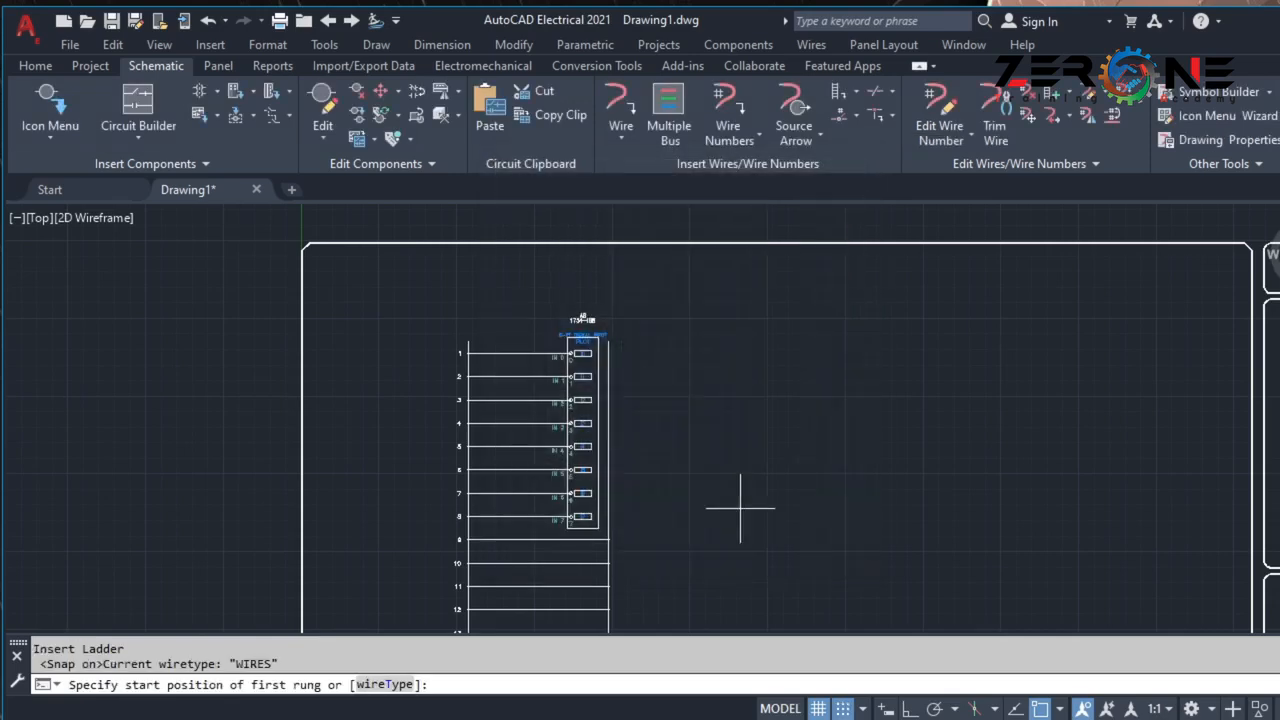
key(F9)
click(908, 349)
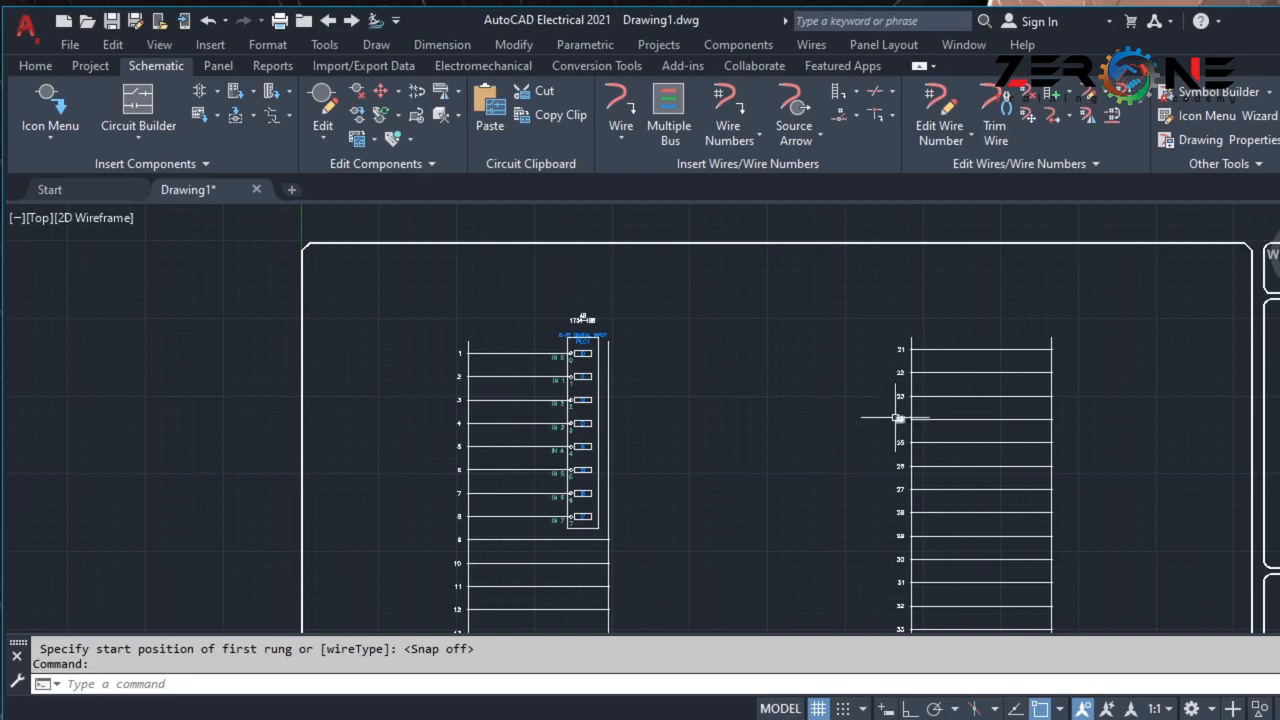
Choose the 1734-OB4 discrete output PLC module from the 1734 series for insertion.
mouse_move(900, 417)
middle_down()
mouse_move(660, 414)
mouse_move(629, 400)
middle_up()
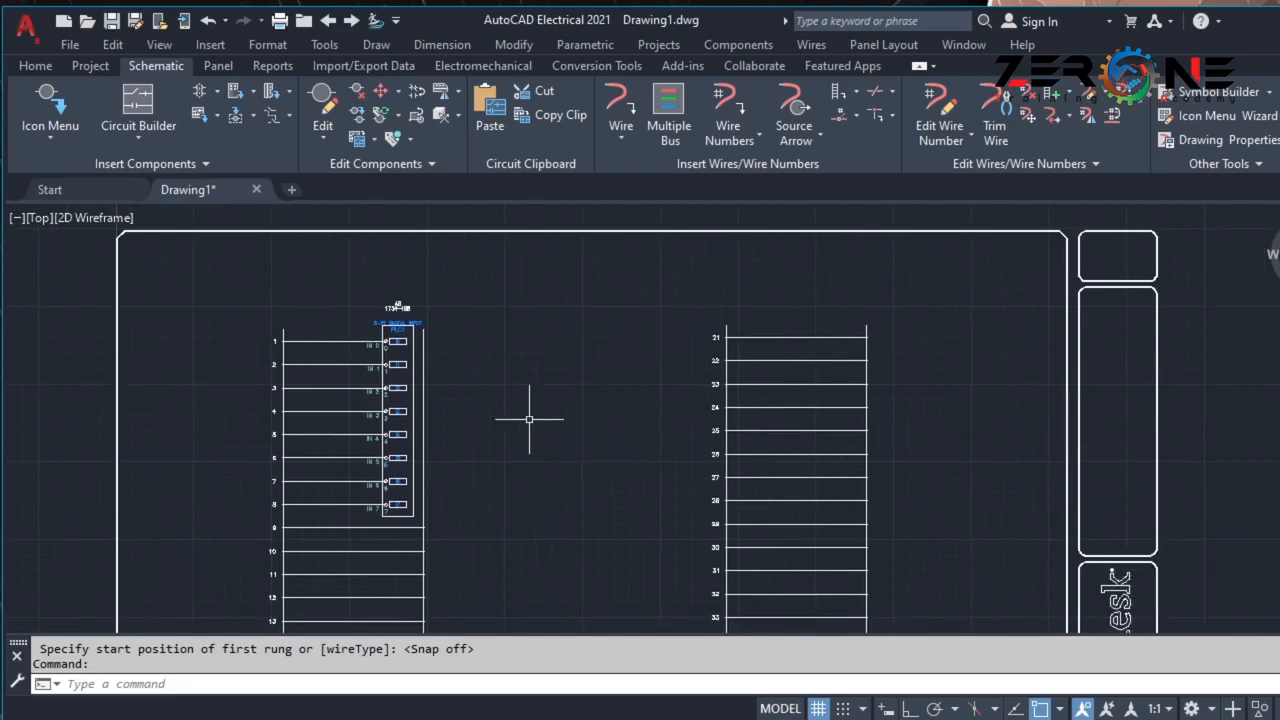
click(236, 91)
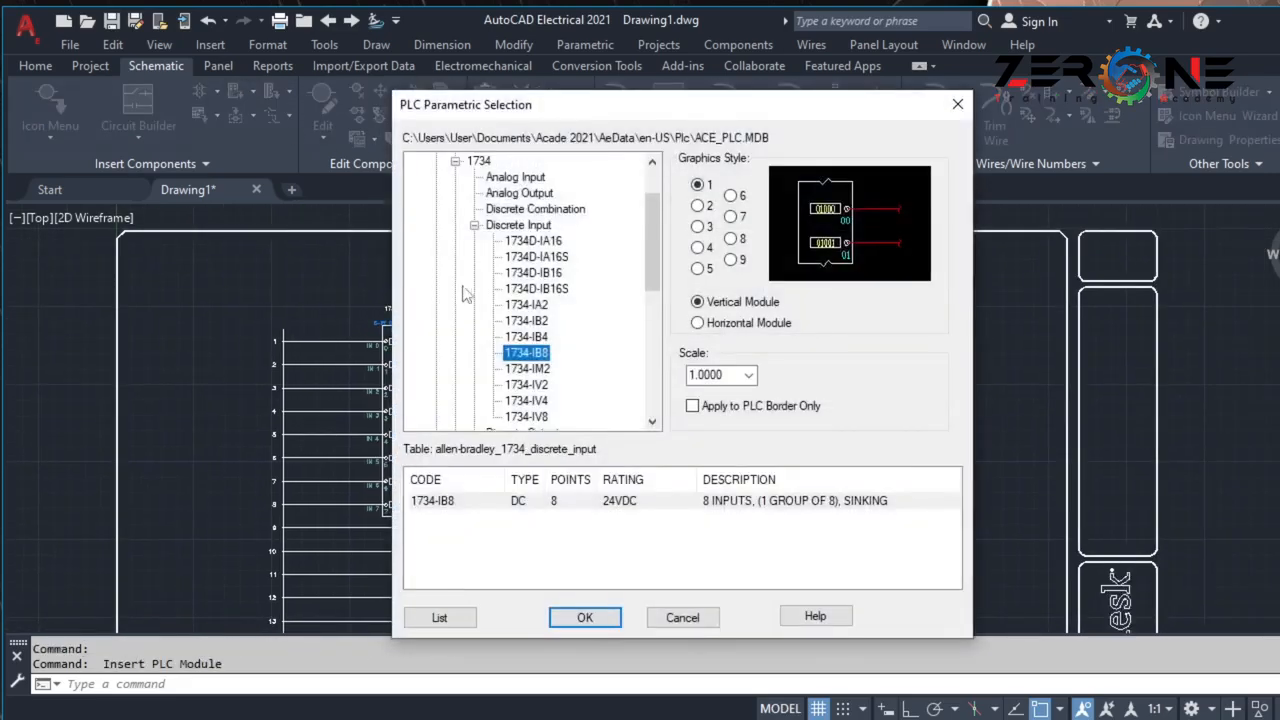
scroll(500, 224, down, 1)
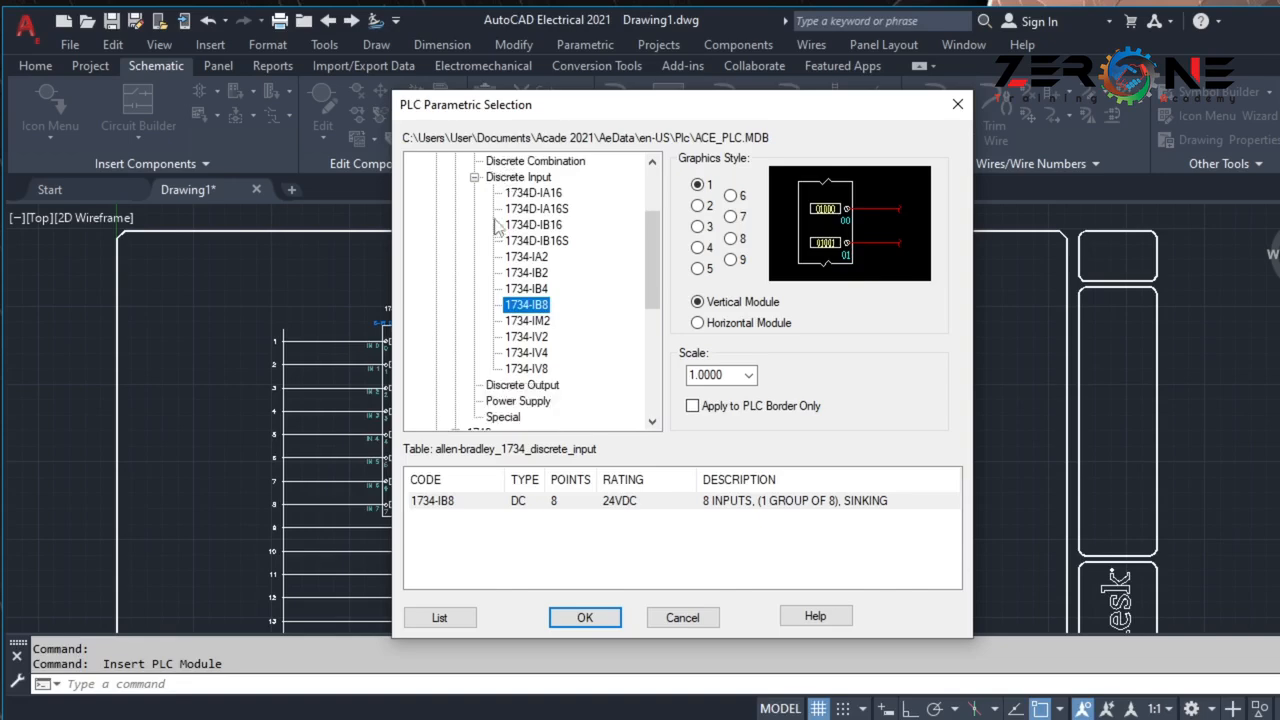
click(476, 177)
double_click(505, 194)
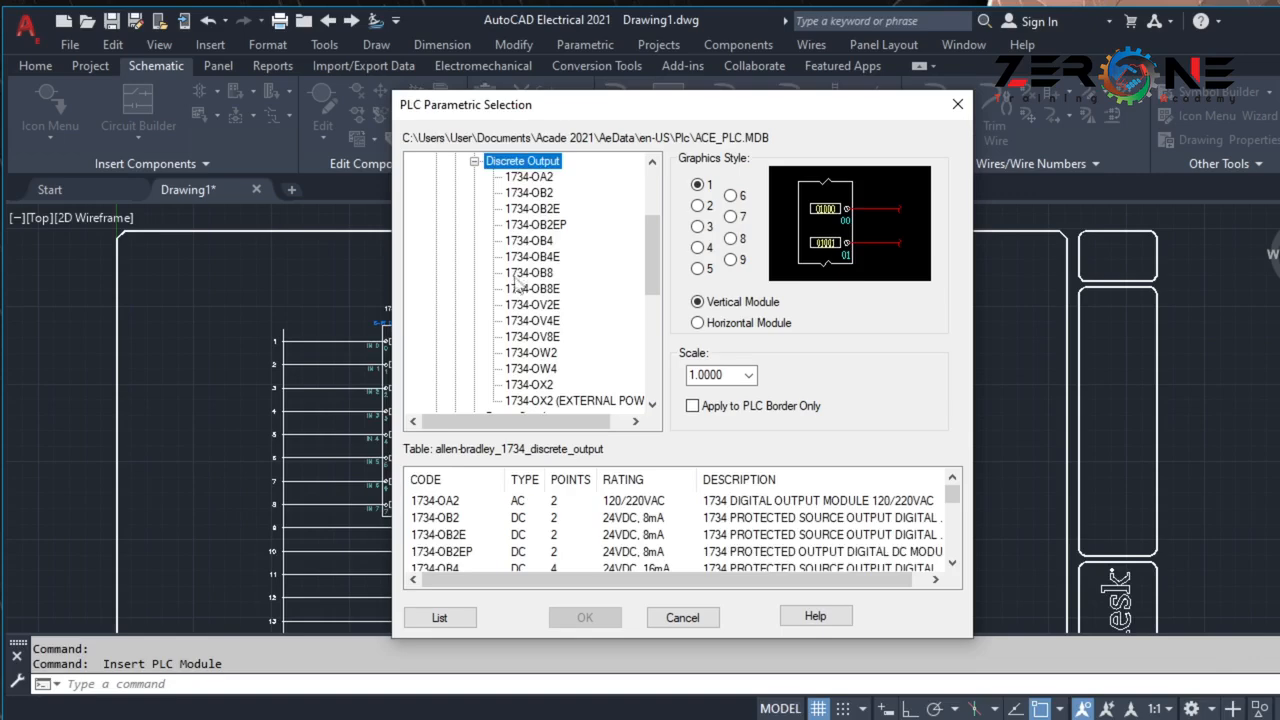
click(518, 242)
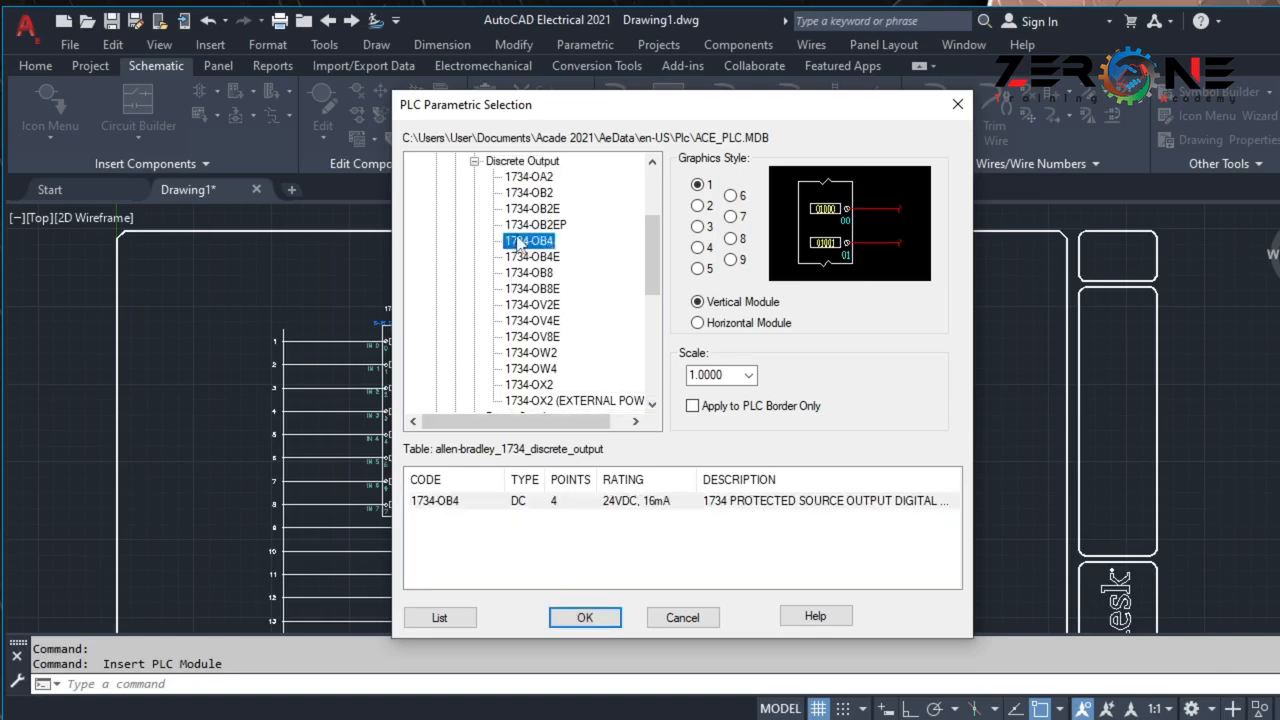
click(660, 509)
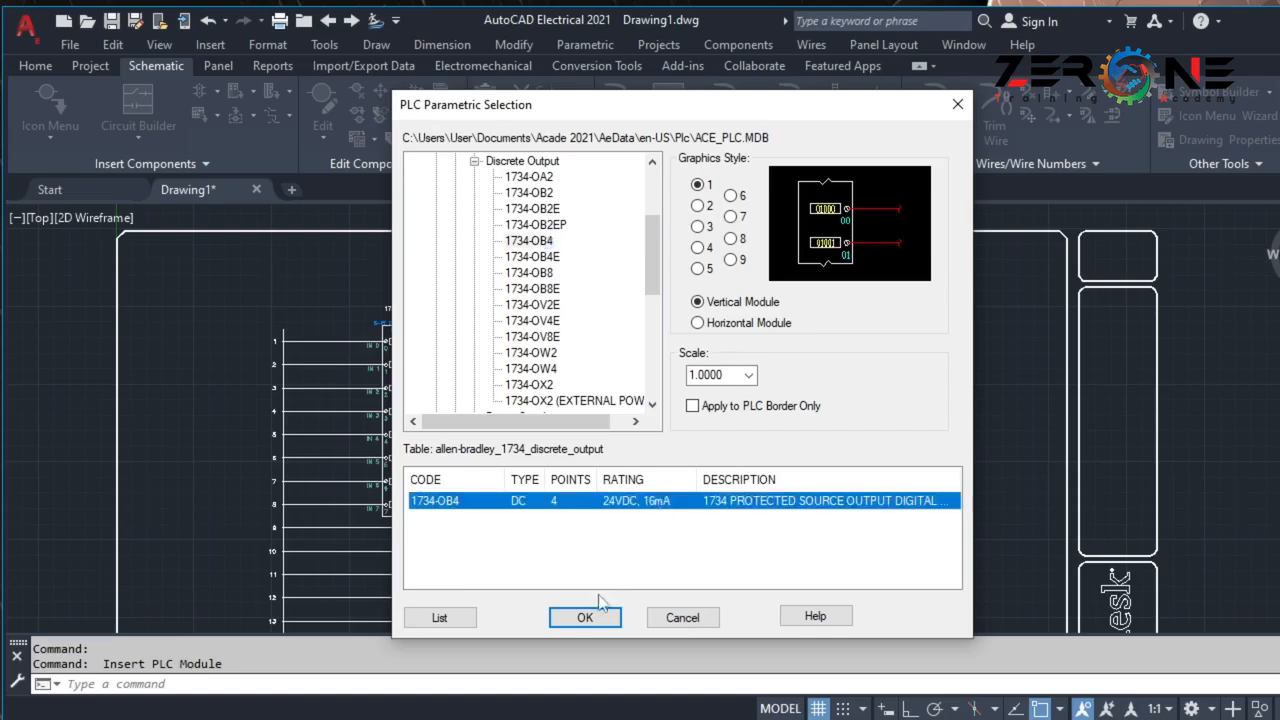
click(585, 617)
Place the output module on rung 21 with all I/O points, rack 1, slot 3 and beginning address Q0.
scroll(740, 350, up, 3)
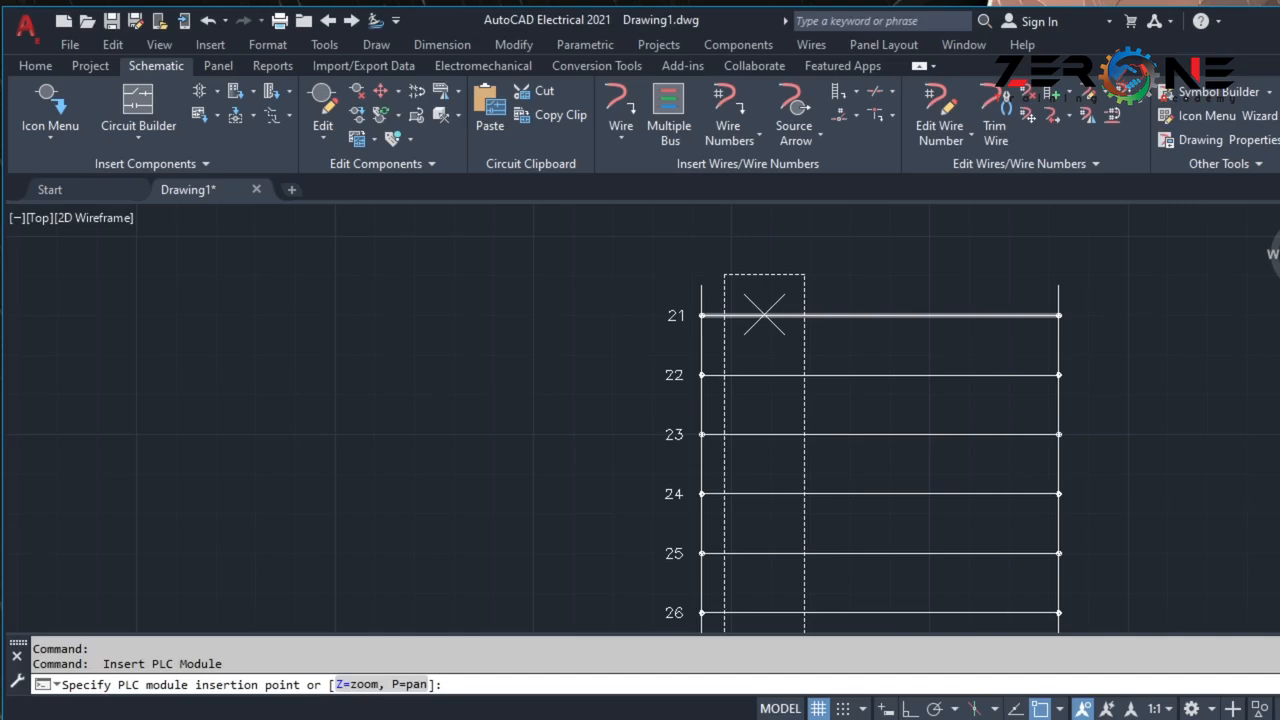
click(764, 315)
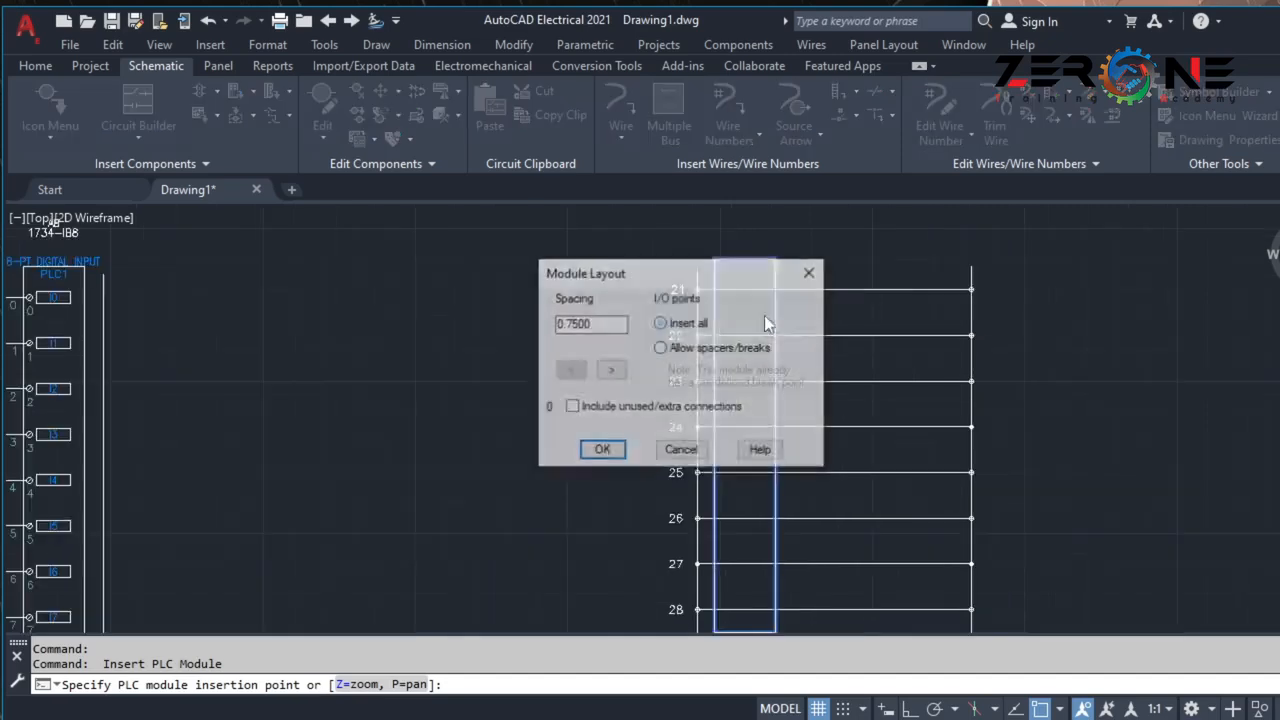
click(602, 450)
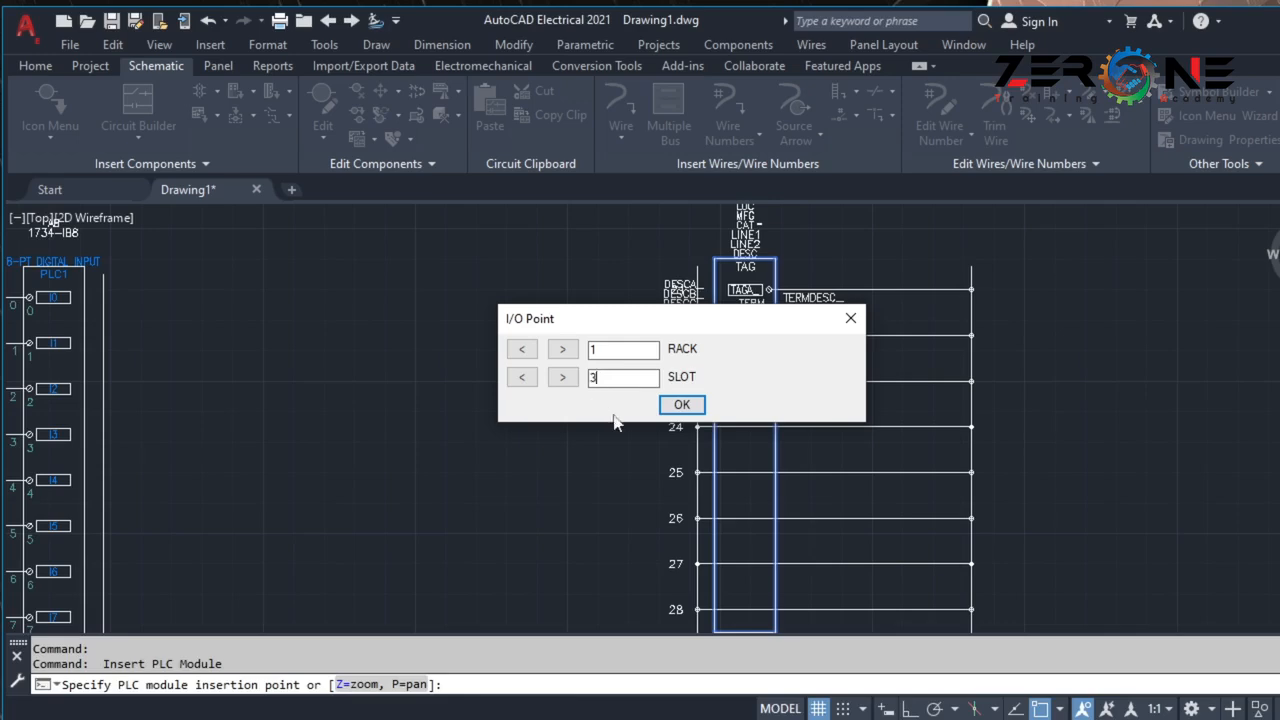
click(681, 405)
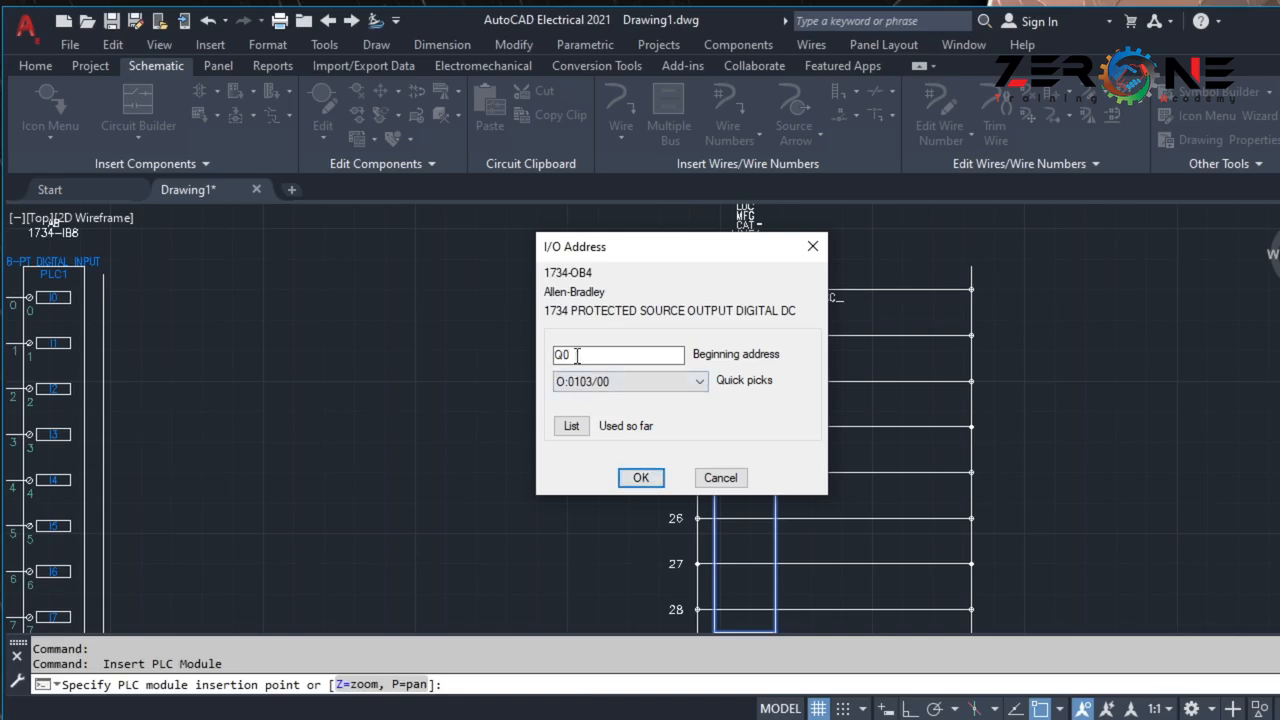
click(636, 479)
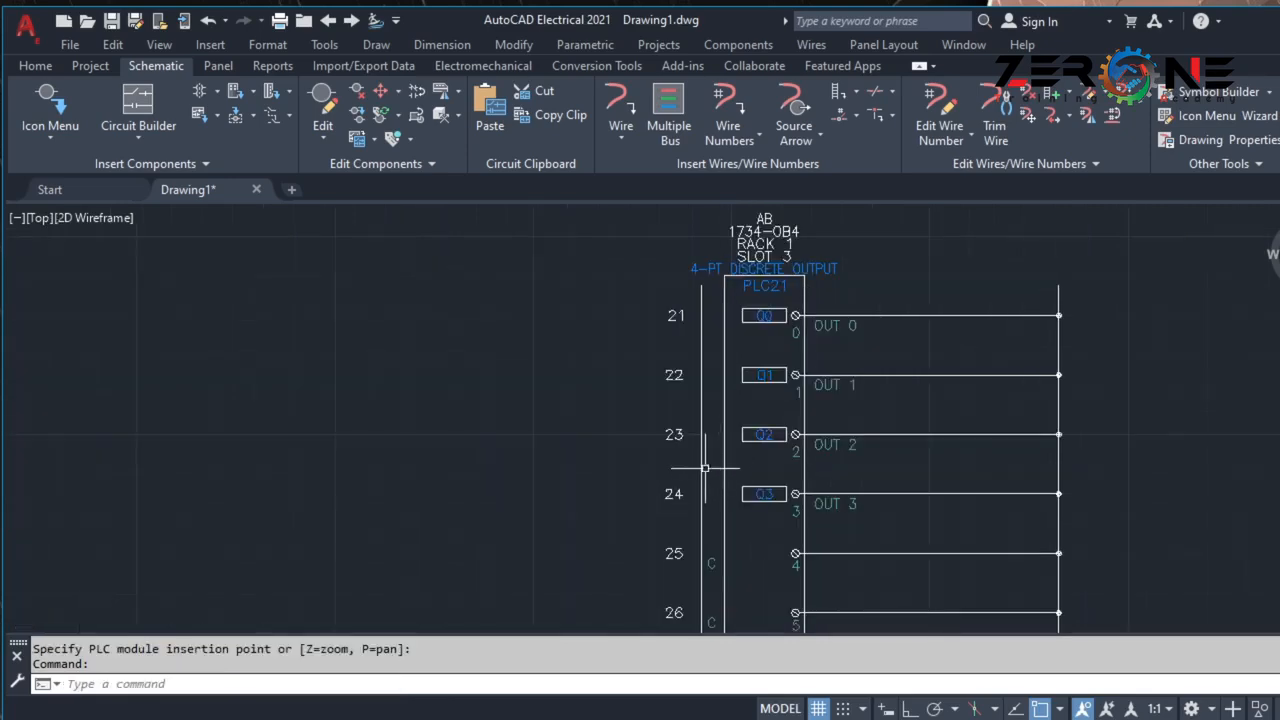
Insert a normally closed push button on rung 1 of the input ladder.
middle_drag(883, 277, 849, 292)
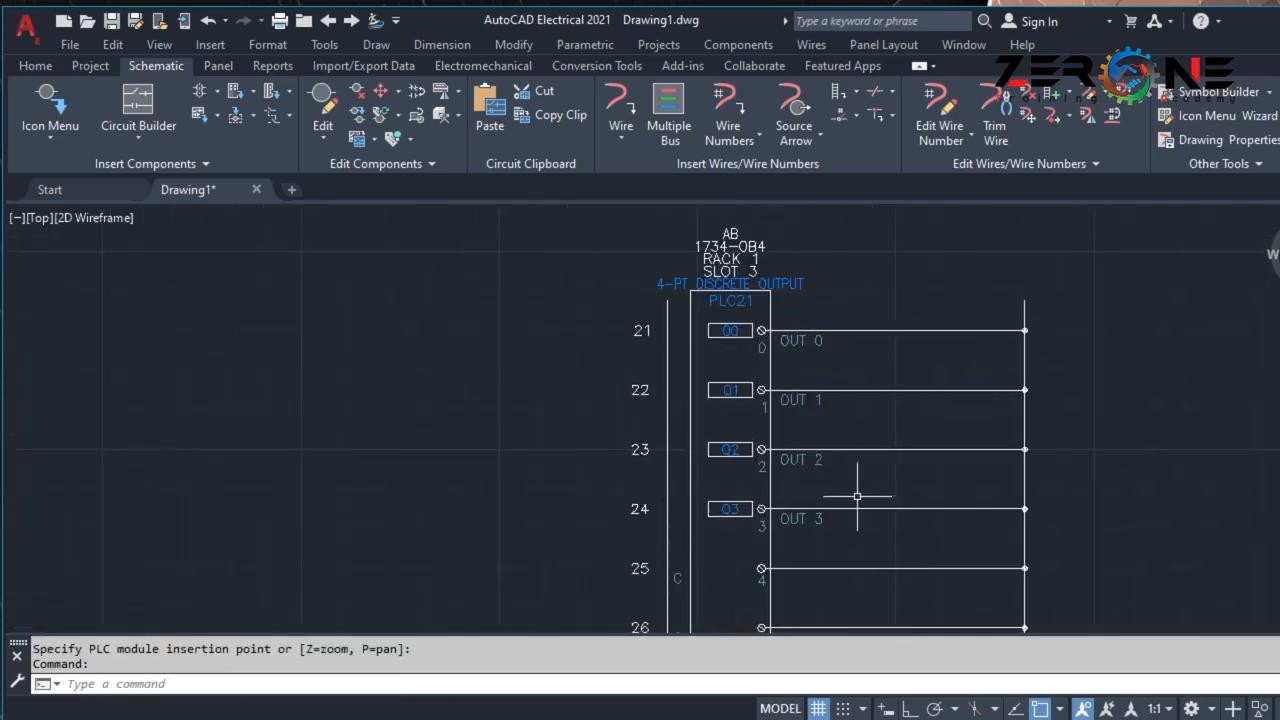
scroll(700, 285, up, 4)
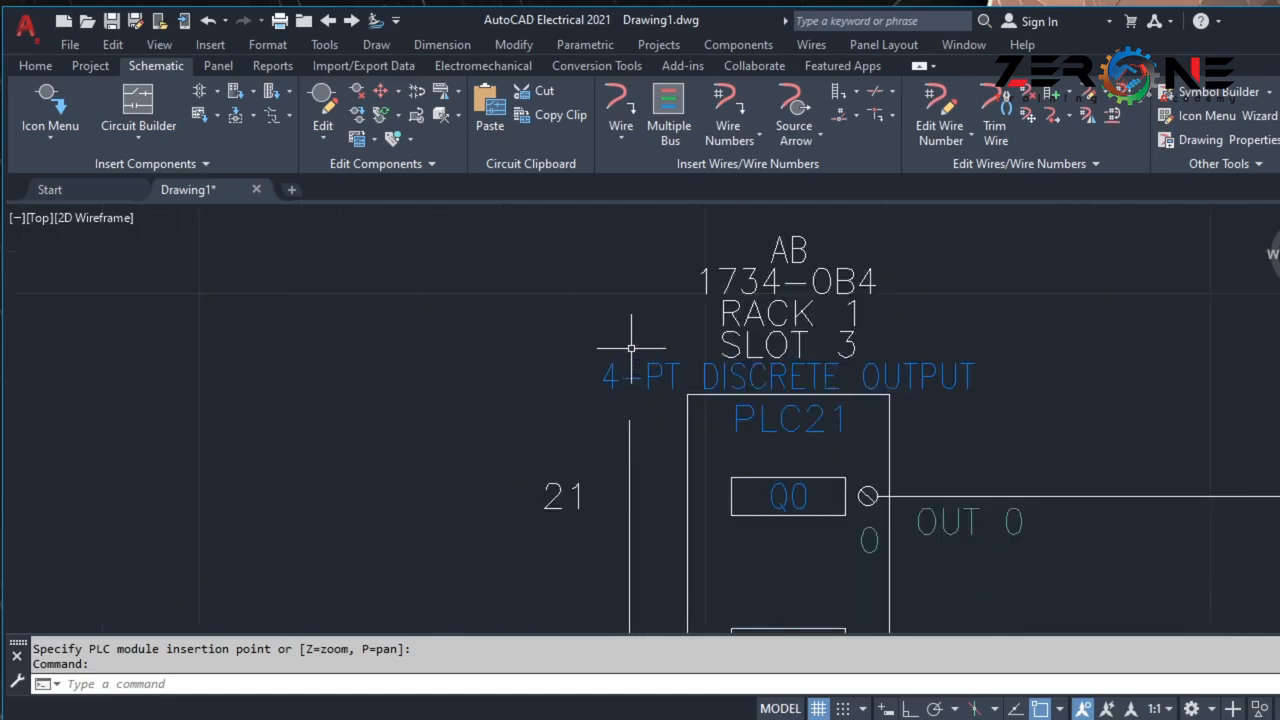
scroll(706, 345, down, 2)
middle_drag(558, 369, 472, 232)
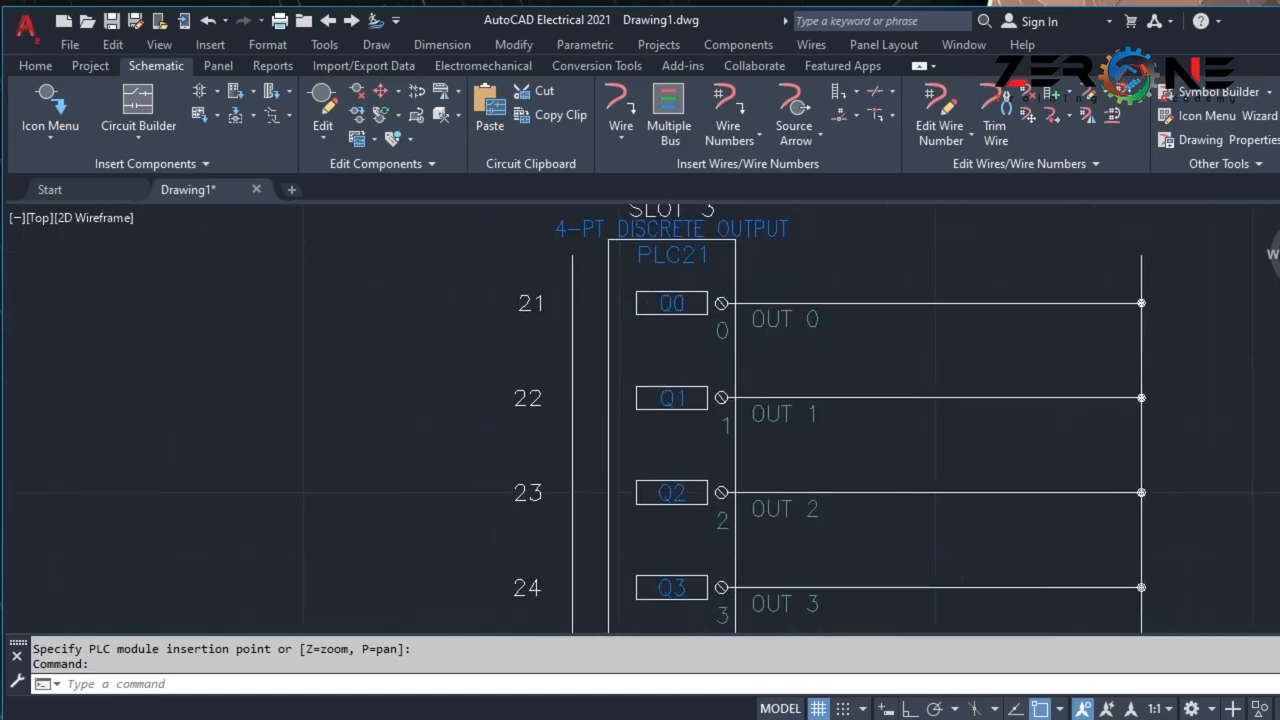
scroll(493, 295, down, 6)
mouse_move(382, 376)
middle_down()
mouse_move(391, 349)
mouse_move(666, 359)
mouse_move(560, 467)
mouse_move(614, 451)
middle_up()
scroll(551, 451, up, 2)
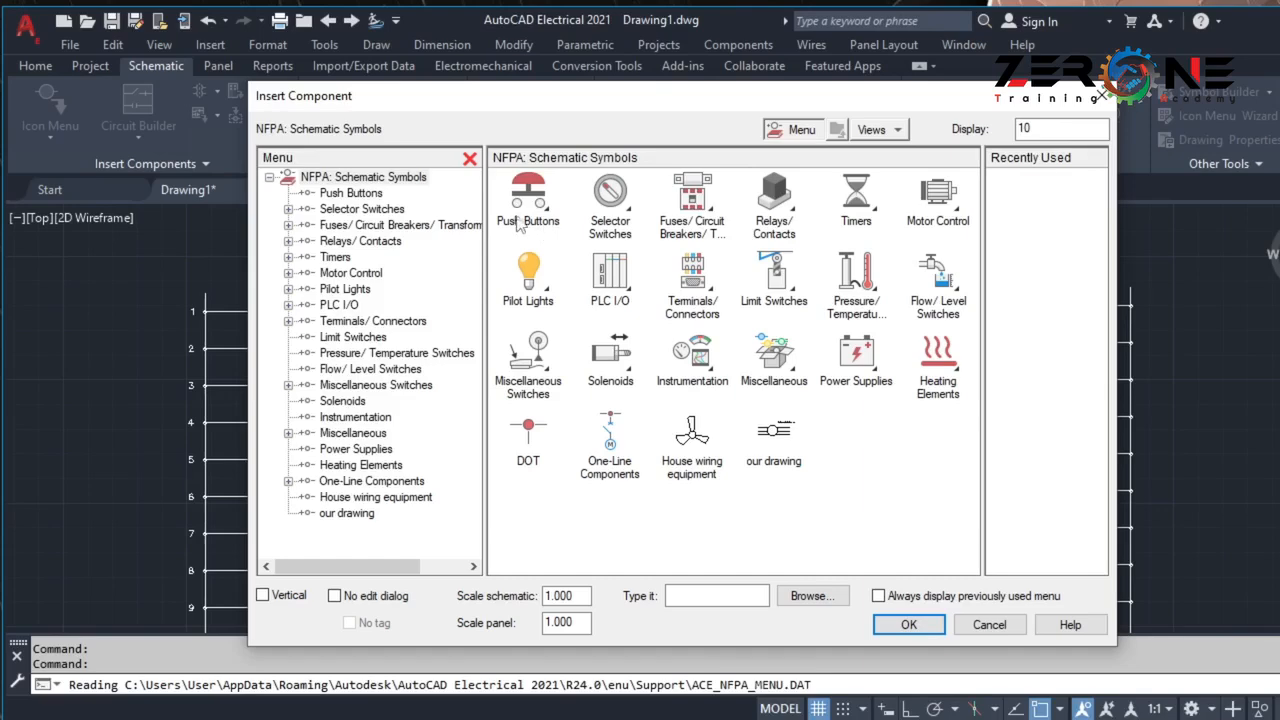
click(524, 200)
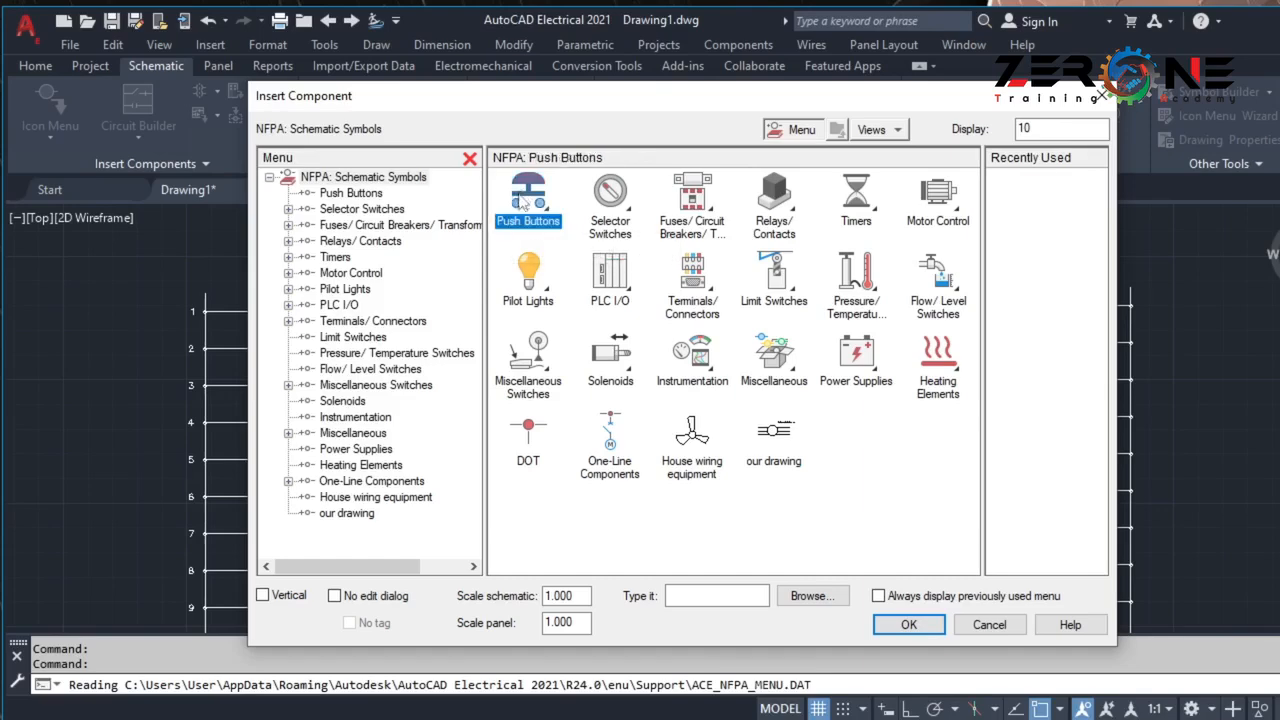
click(605, 193)
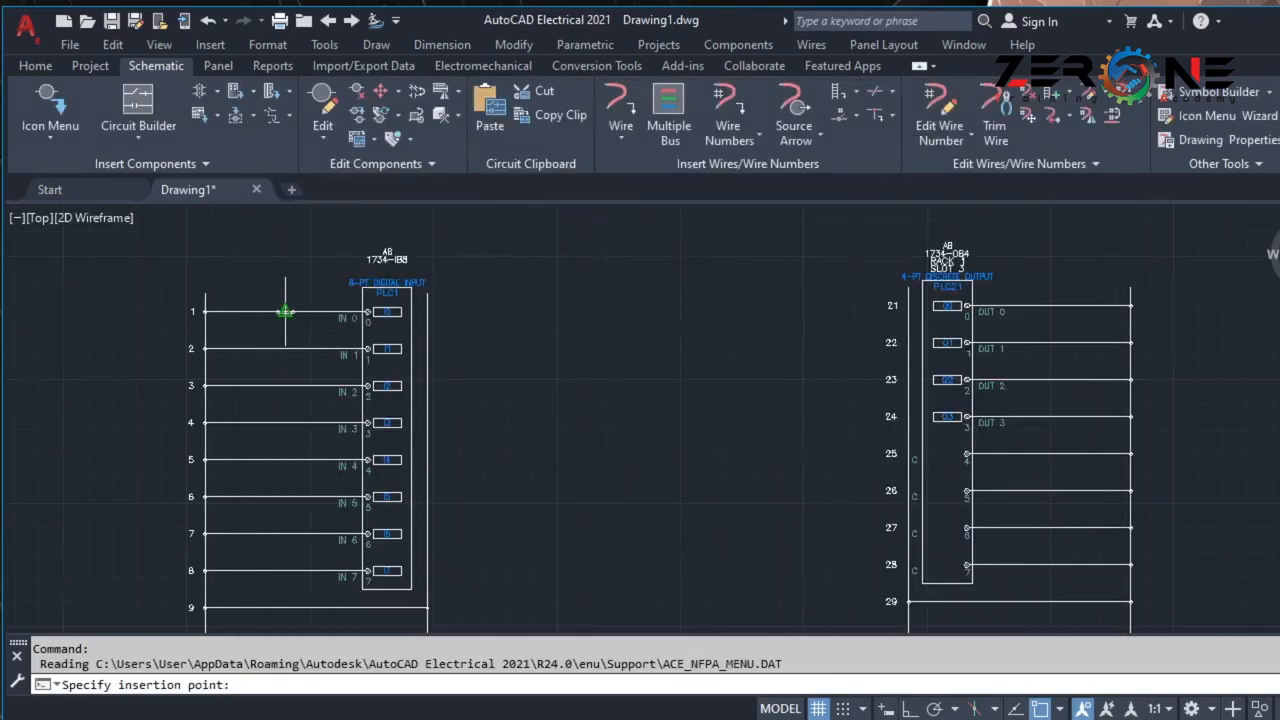
scroll(286, 306, up, 3)
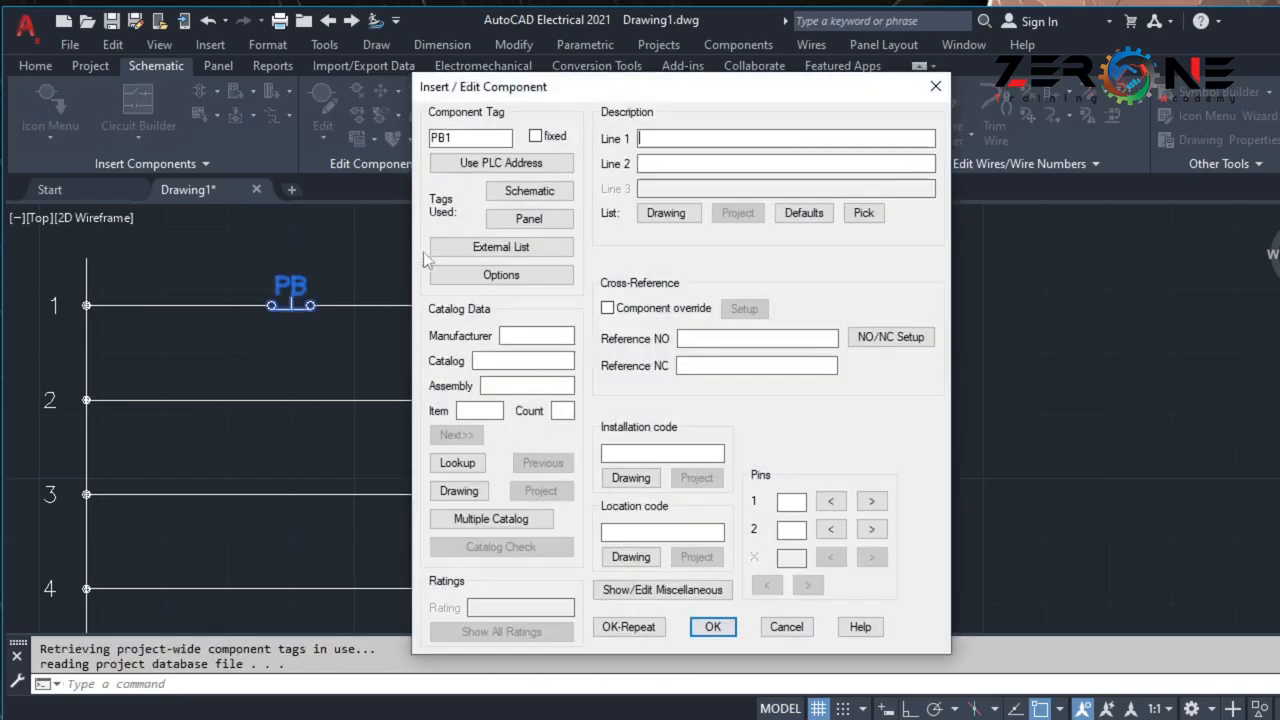
Tag the rung 1 push button "Stop _PB" and assign it the AB catalog part 800H-BR6D2.
text(Stop)
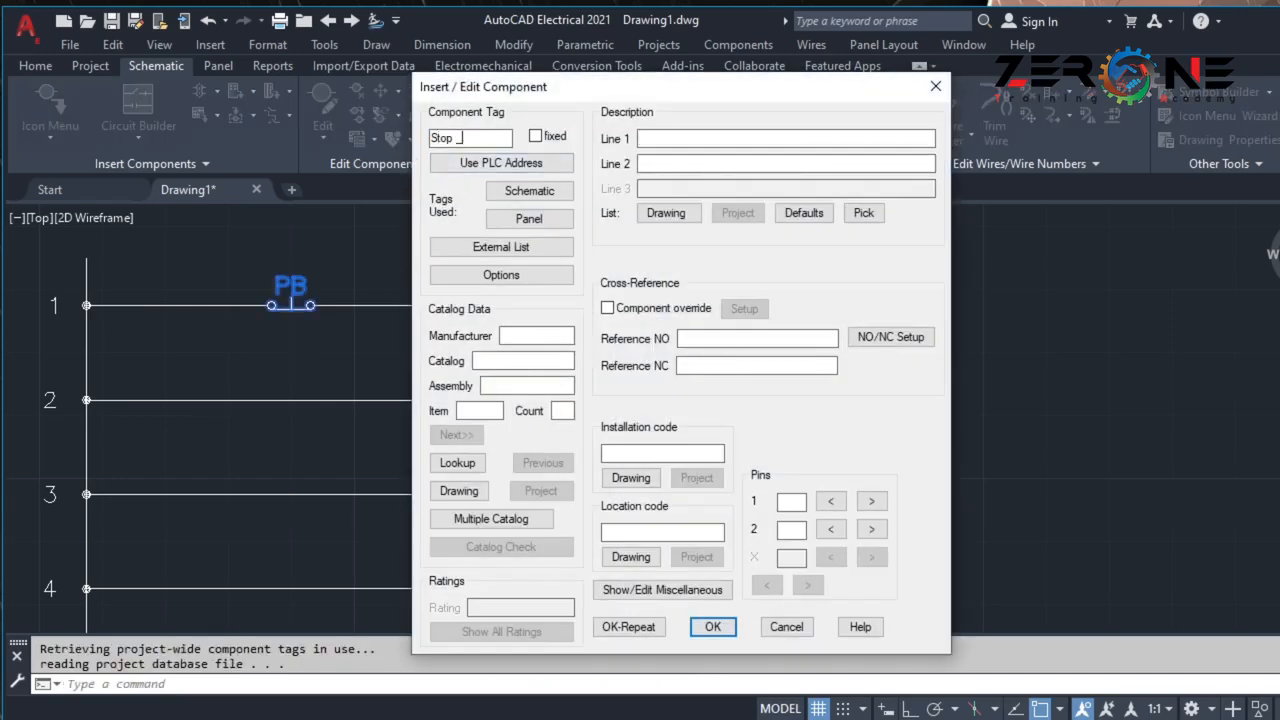
text( _PB)
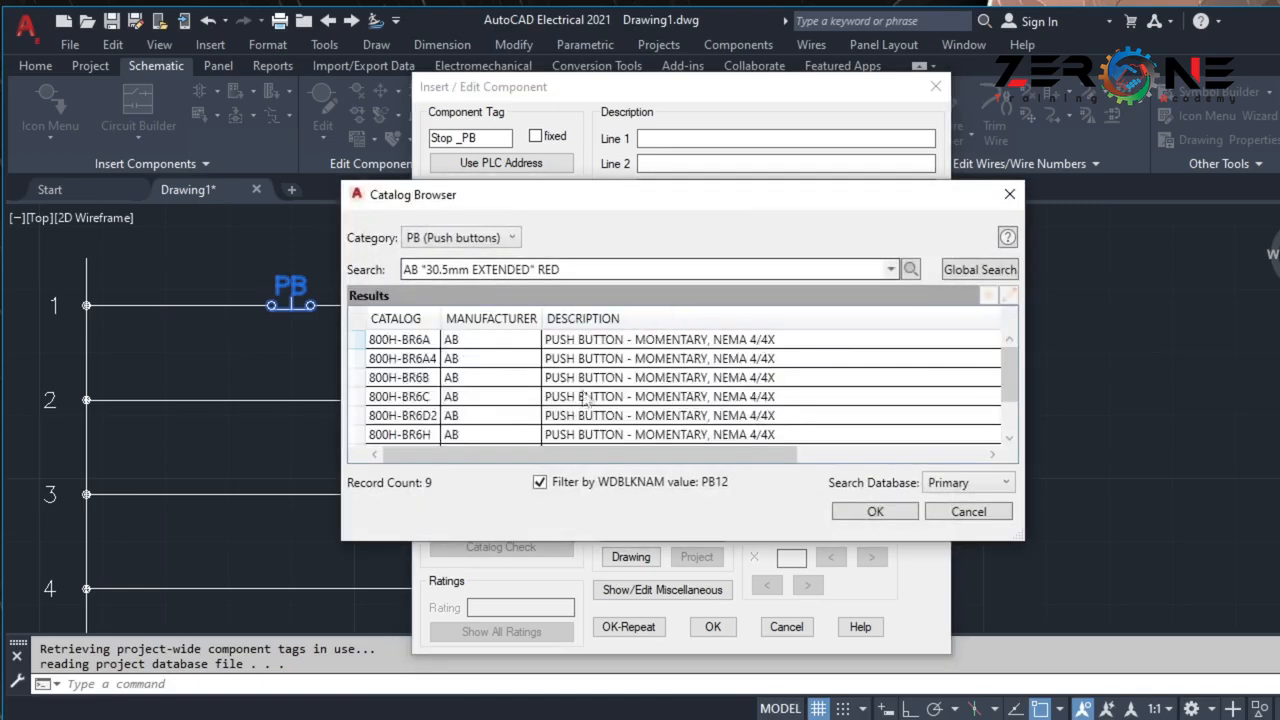
drag(494, 456, 652, 481)
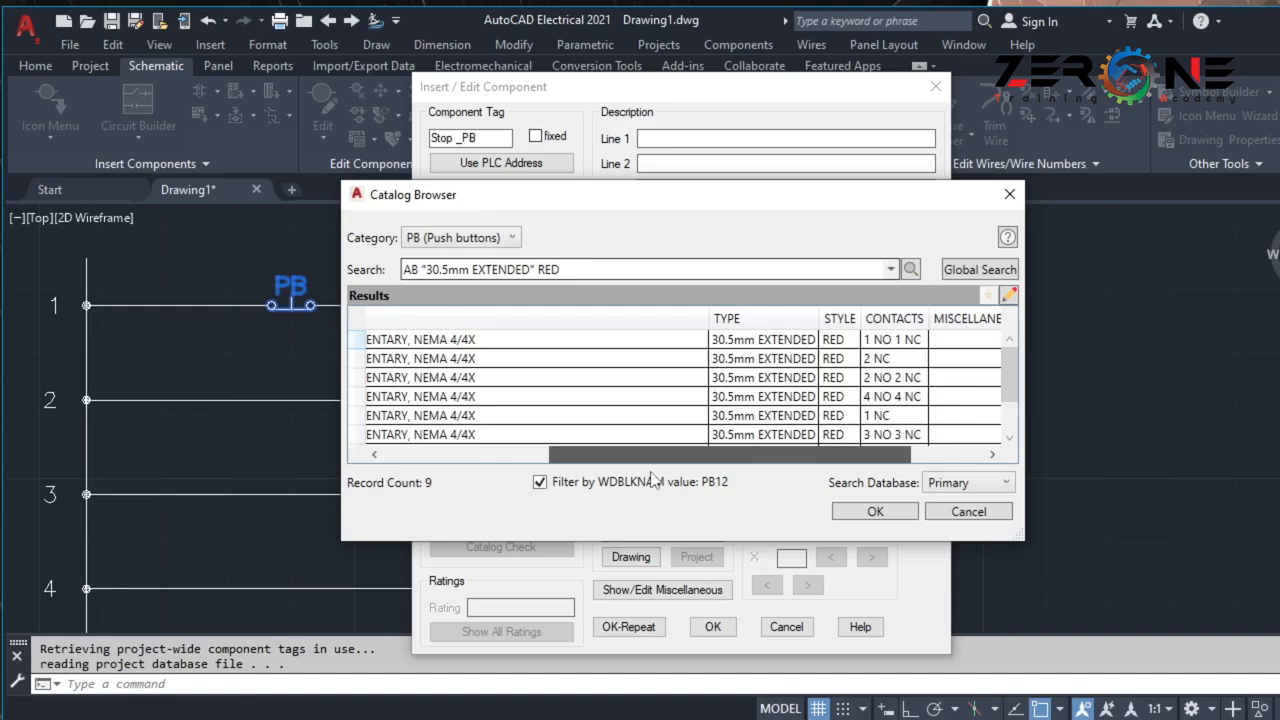
drag(651, 472, 647, 473)
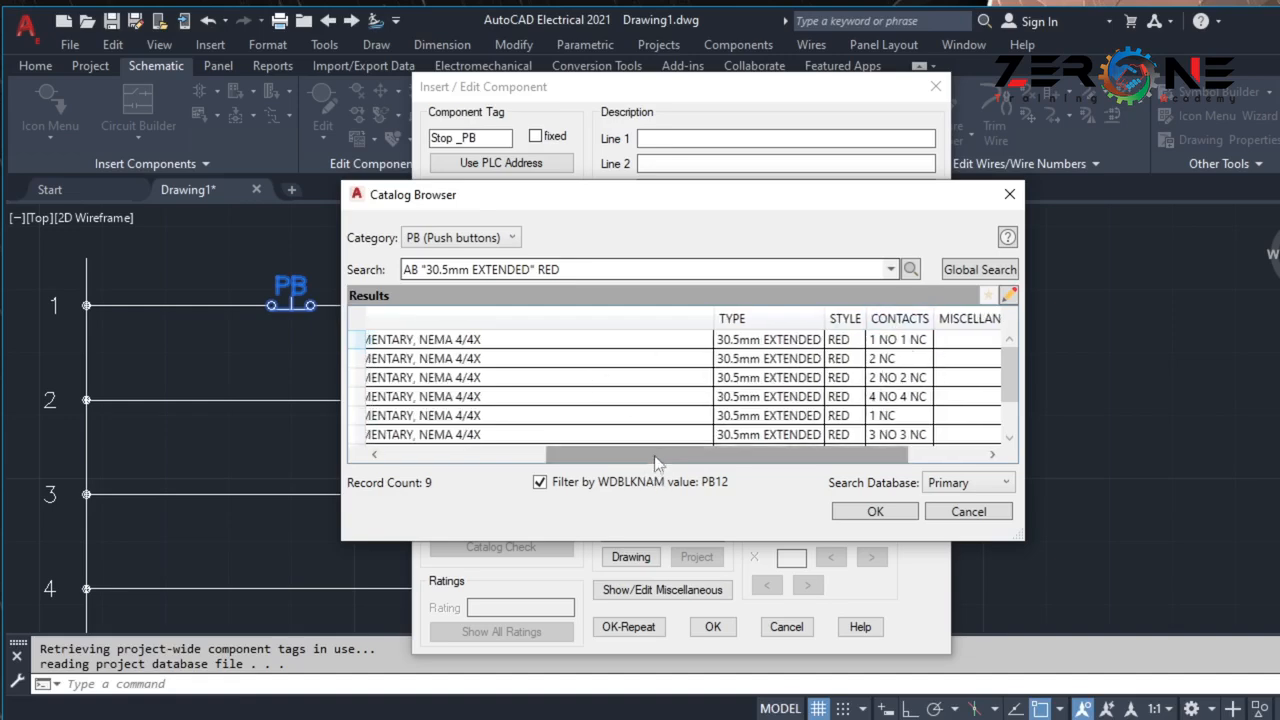
drag(740, 450, 525, 490)
click(676, 416)
click(862, 512)
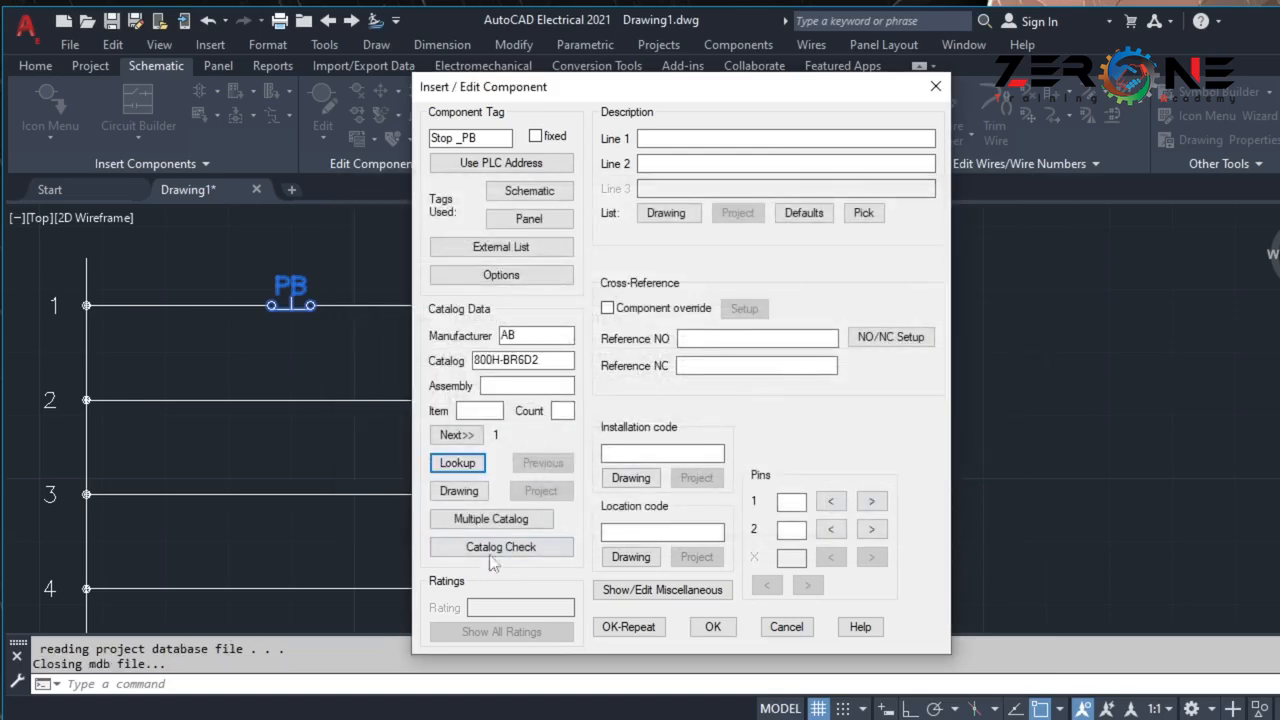
click(712, 626)
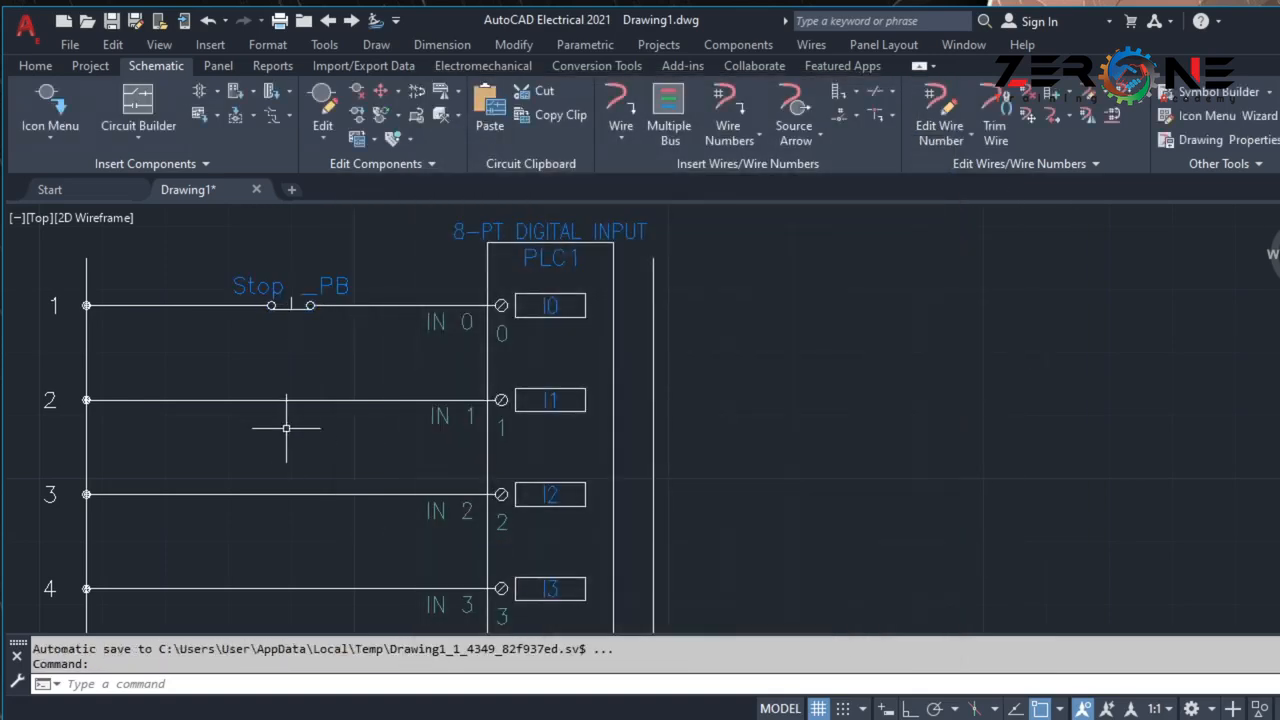
Insert a normally open push button on rung 2 of the input ladder and tag it "Start_PB".
scroll(280, 387, down, 2)
middle_drag(277, 374, 294, 391)
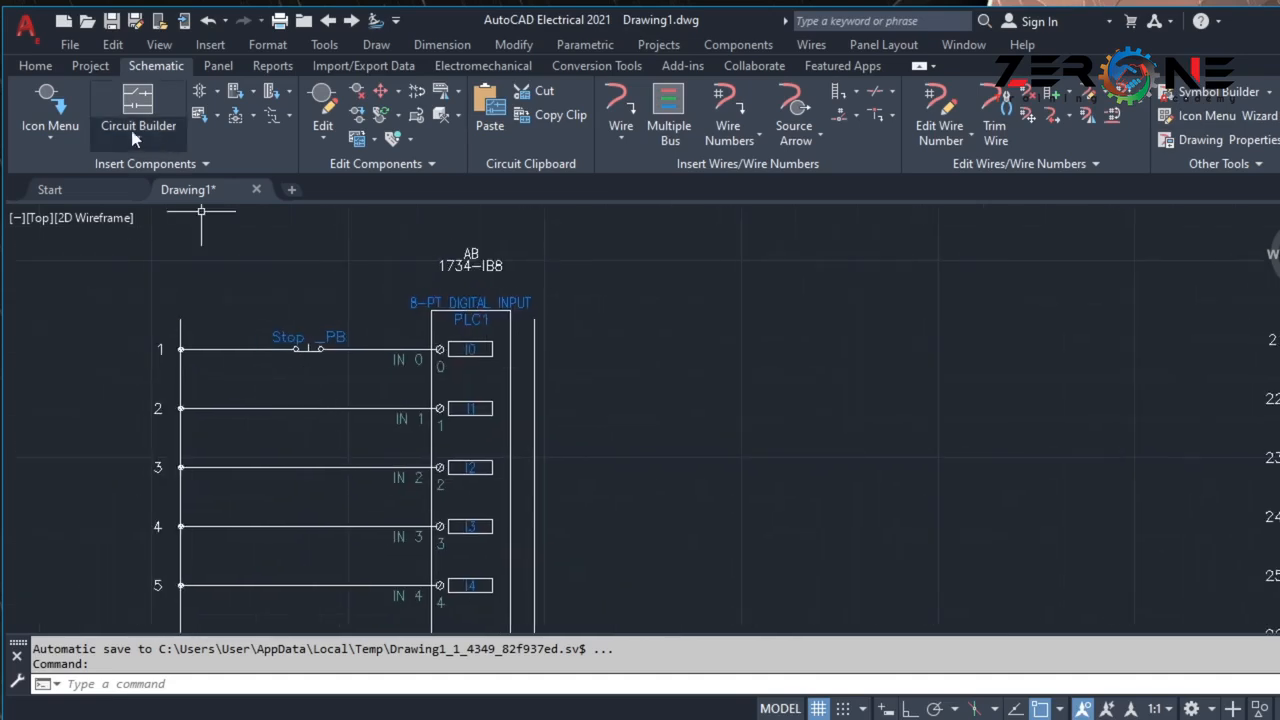
click(50, 105)
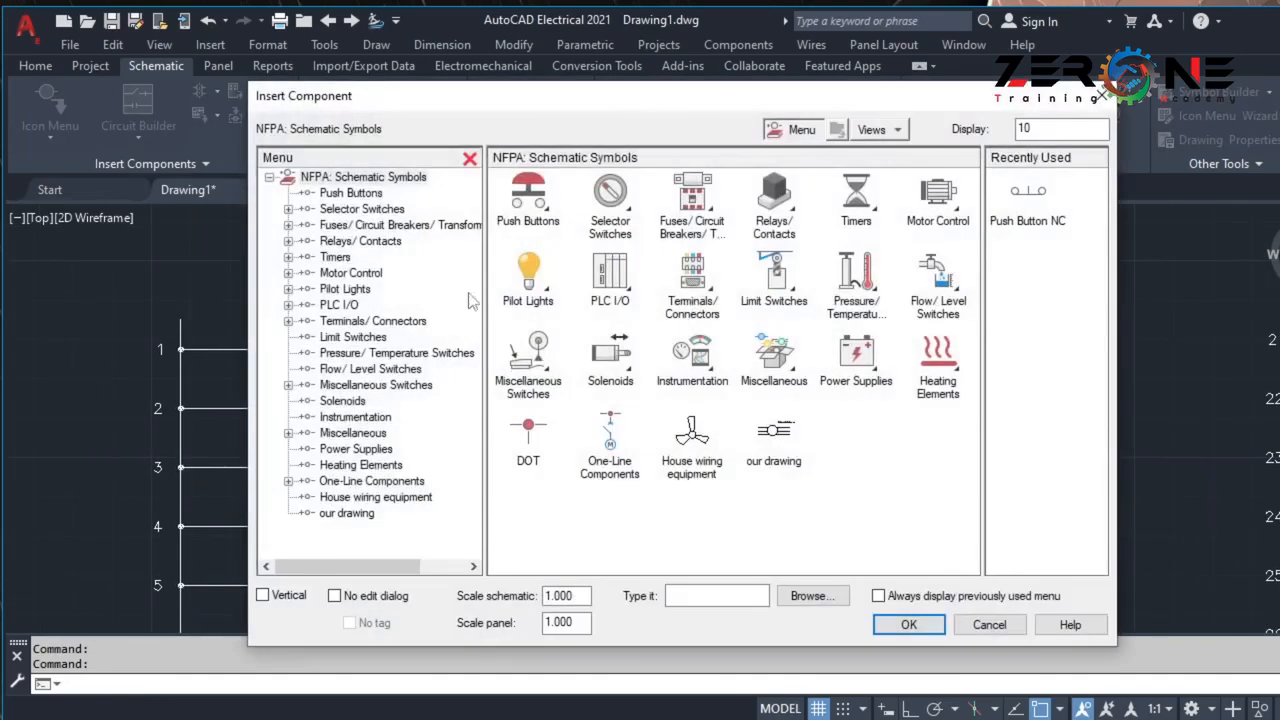
click(530, 195)
click(531, 205)
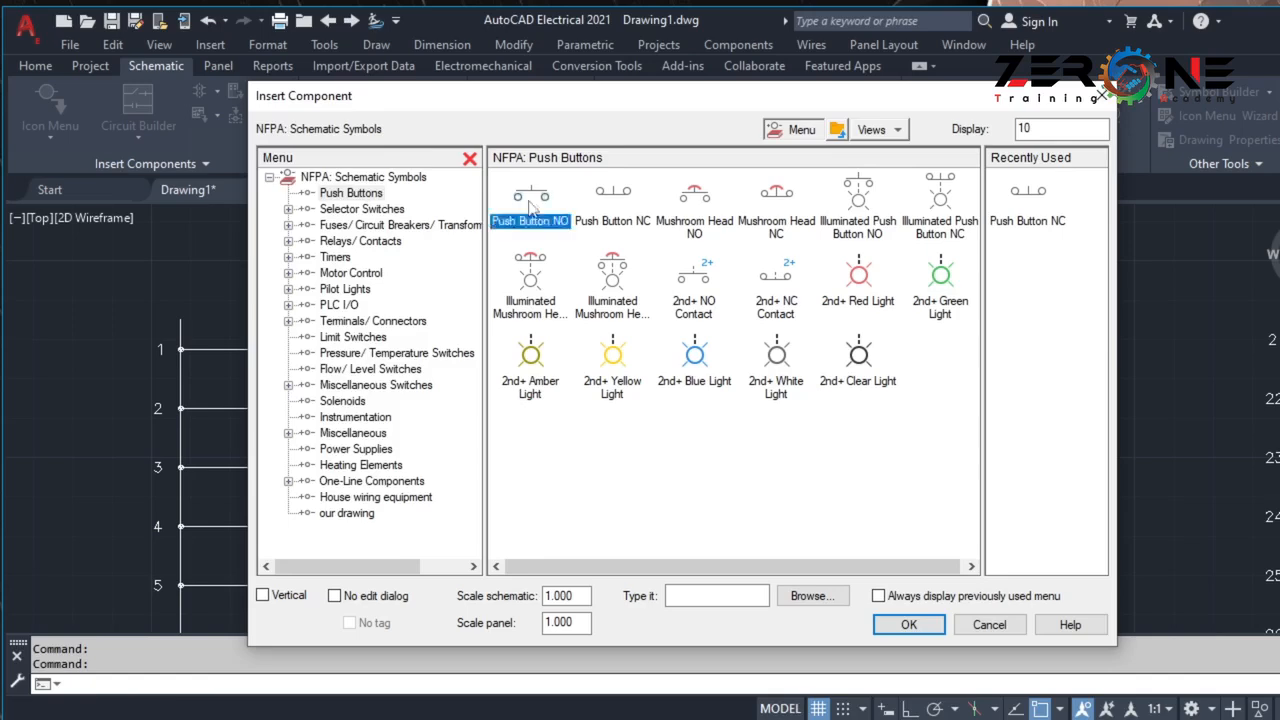
click(308, 408)
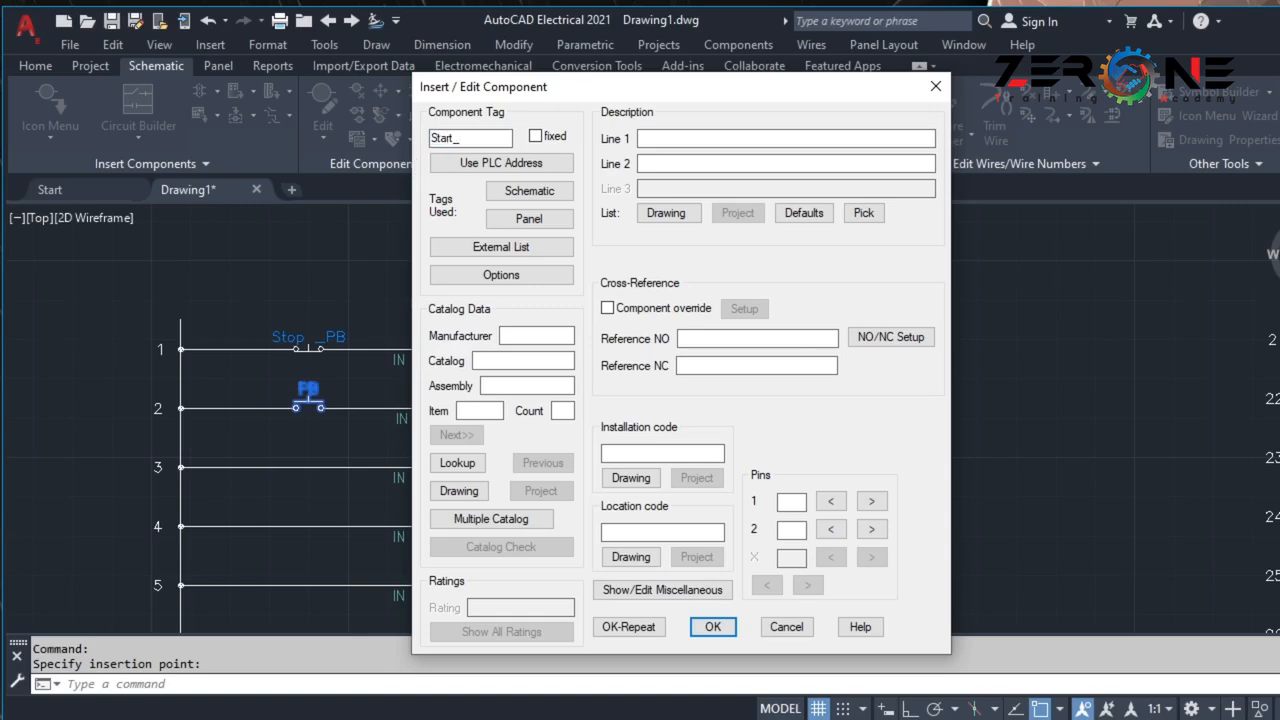
Assign the AB catalog part 800H-BR6D1 to the Start_PB push button.
click(457, 462)
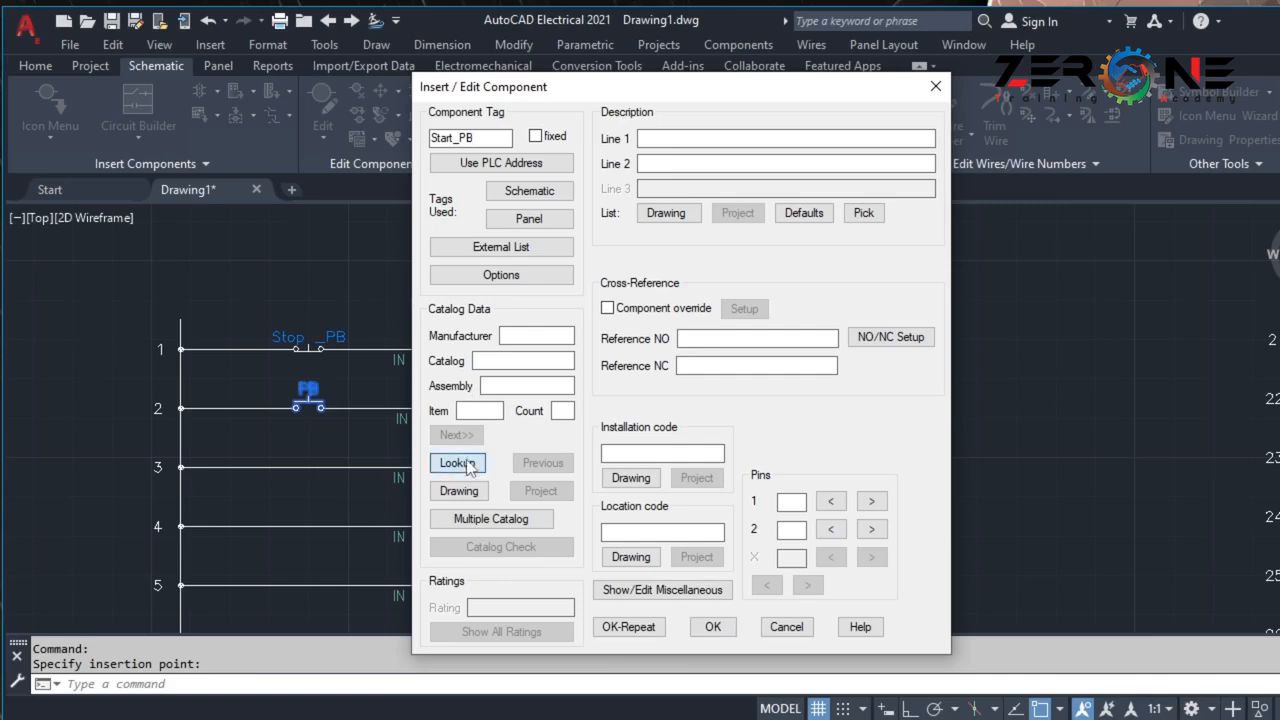
drag(537, 454, 680, 454)
click(652, 418)
click(868, 511)
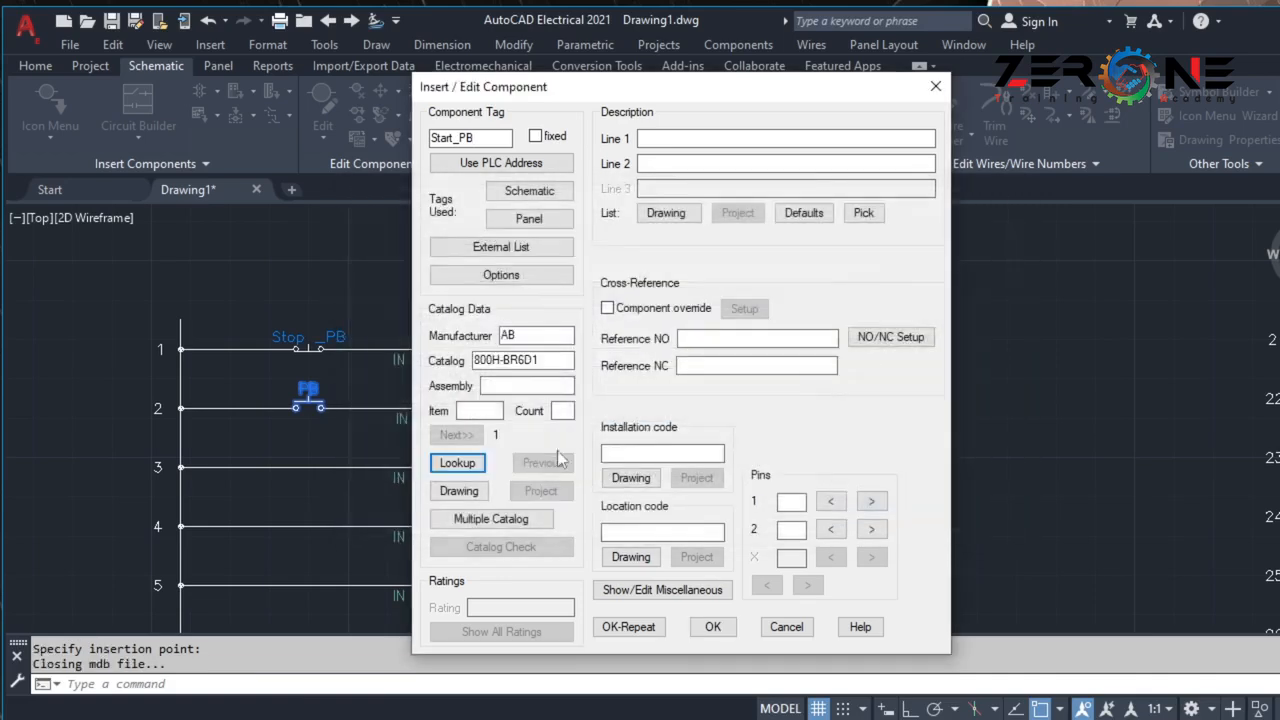
click(712, 627)
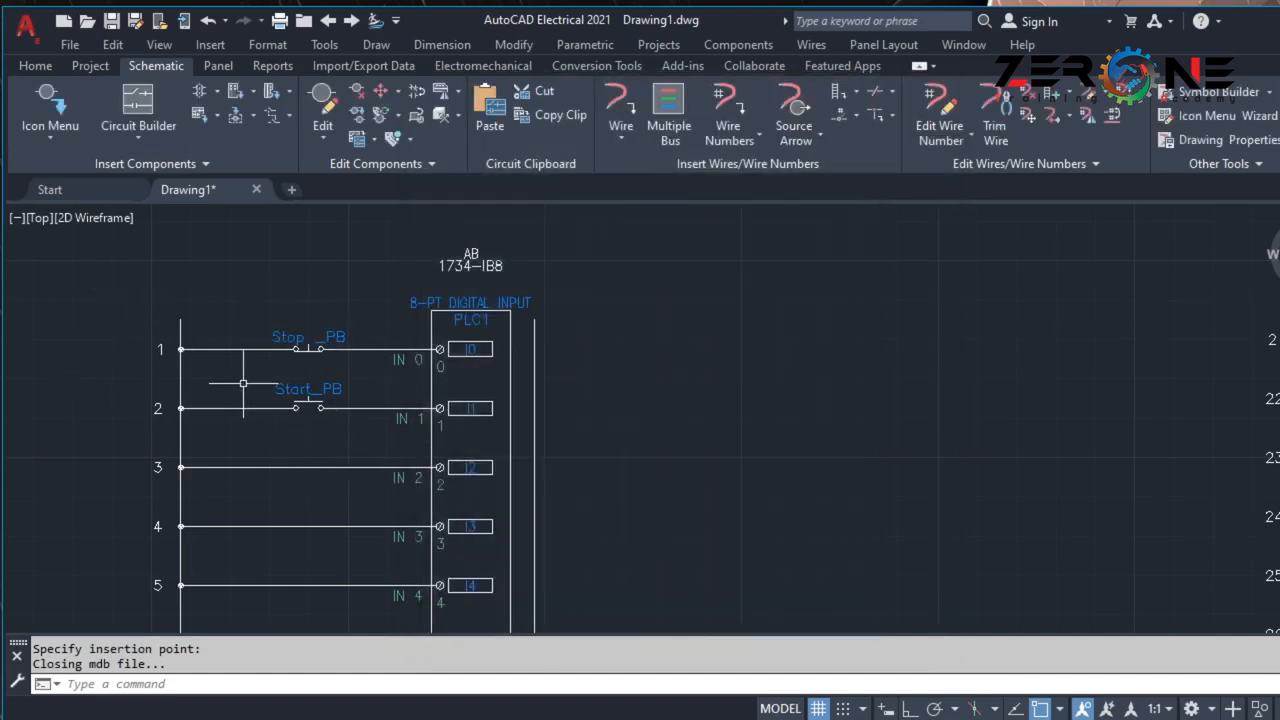
scroll(268, 373, down, 1)
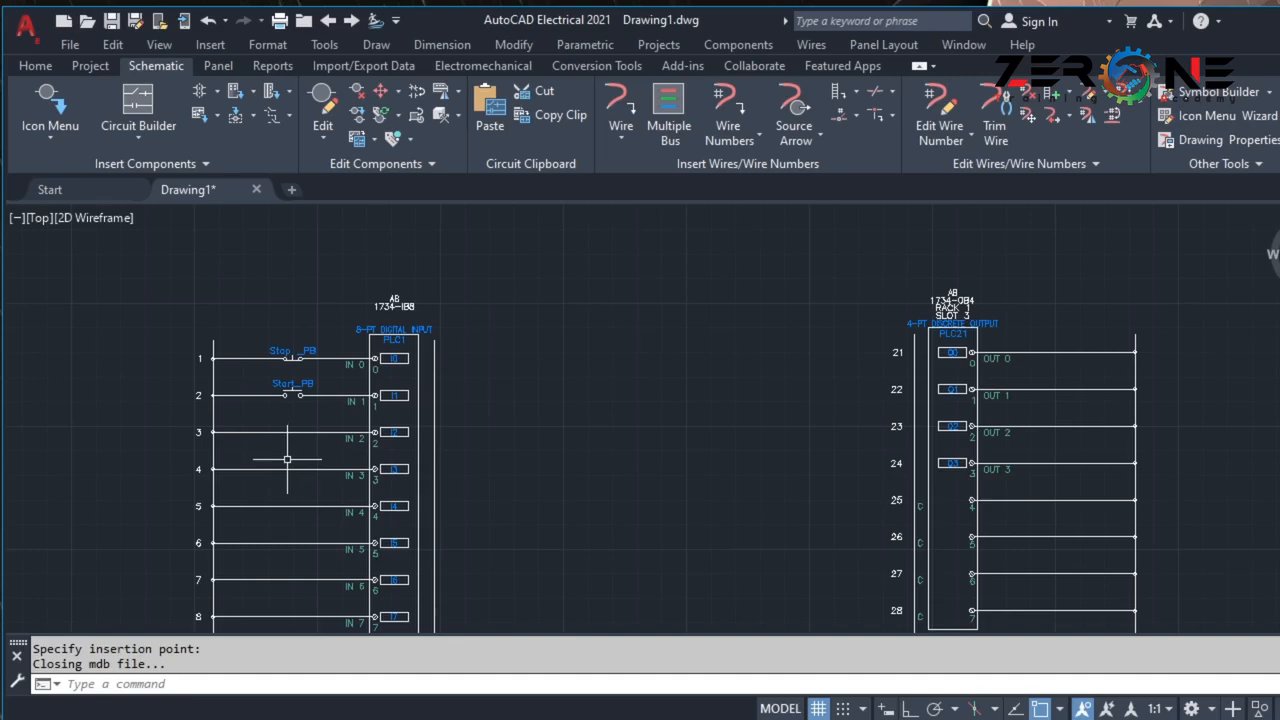
Examine the input ladder with its stop and start push buttons and the neighbouring output ladder.
middle_drag(286, 457, 402, 435)
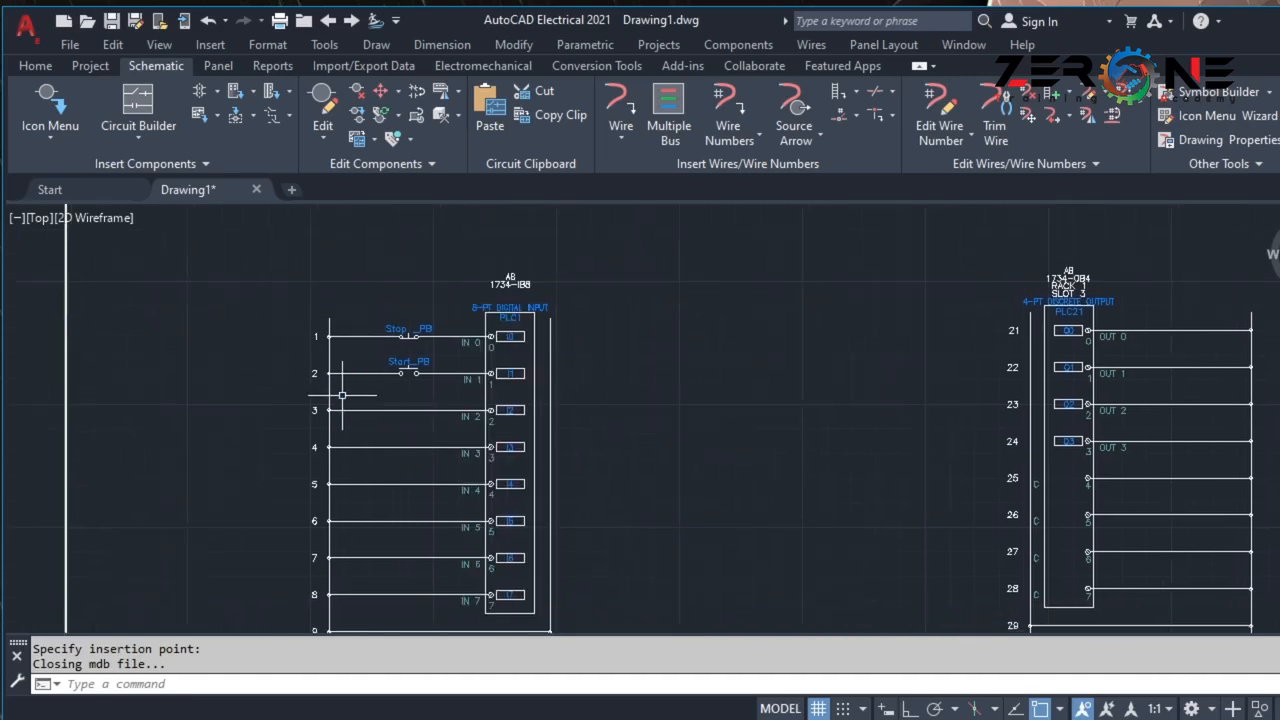
scroll(343, 396, down, 2)
scroll(344, 396, up, 5)
scroll(346, 396, down, 4)
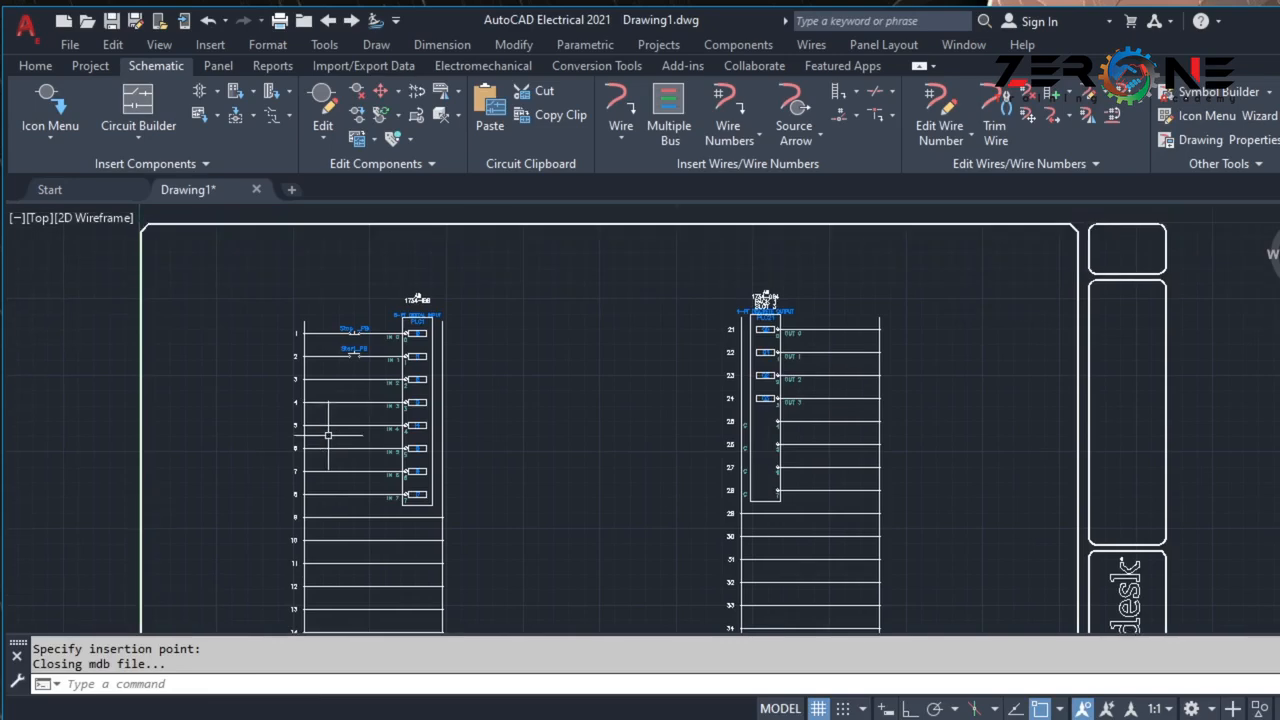
scroll(328, 435, up, 2)
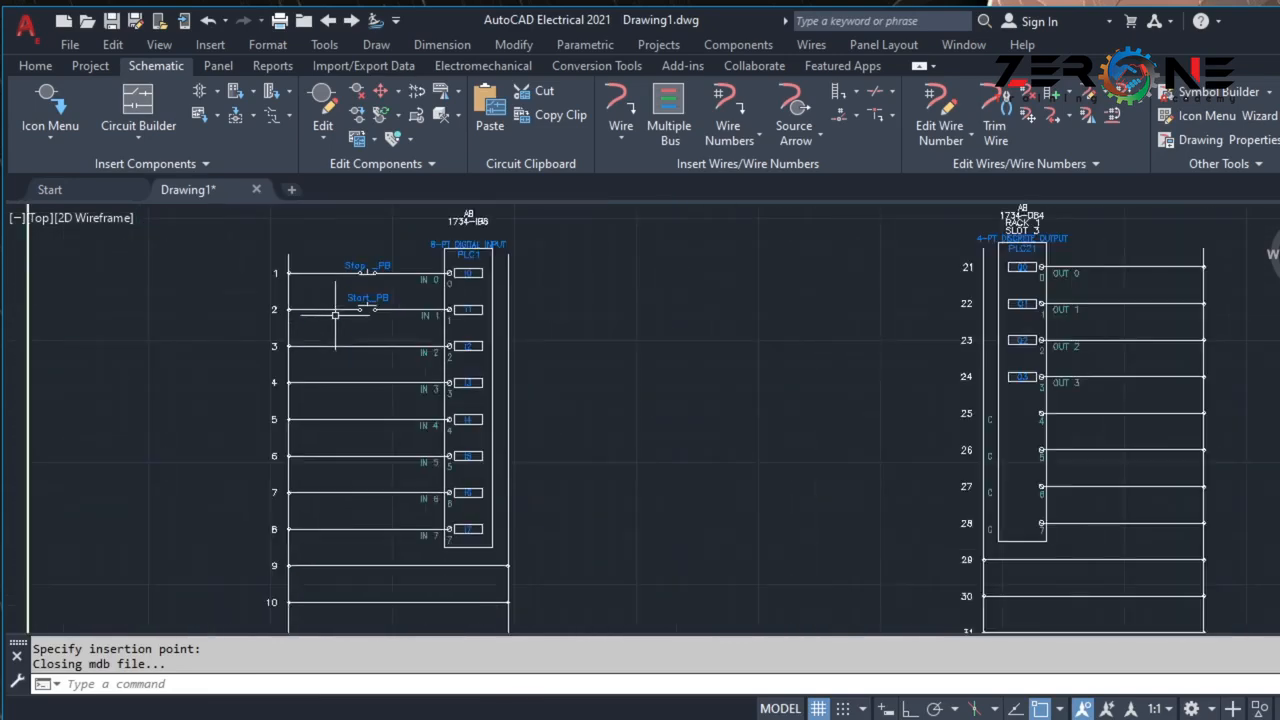
scroll(322, 345, down, 4)
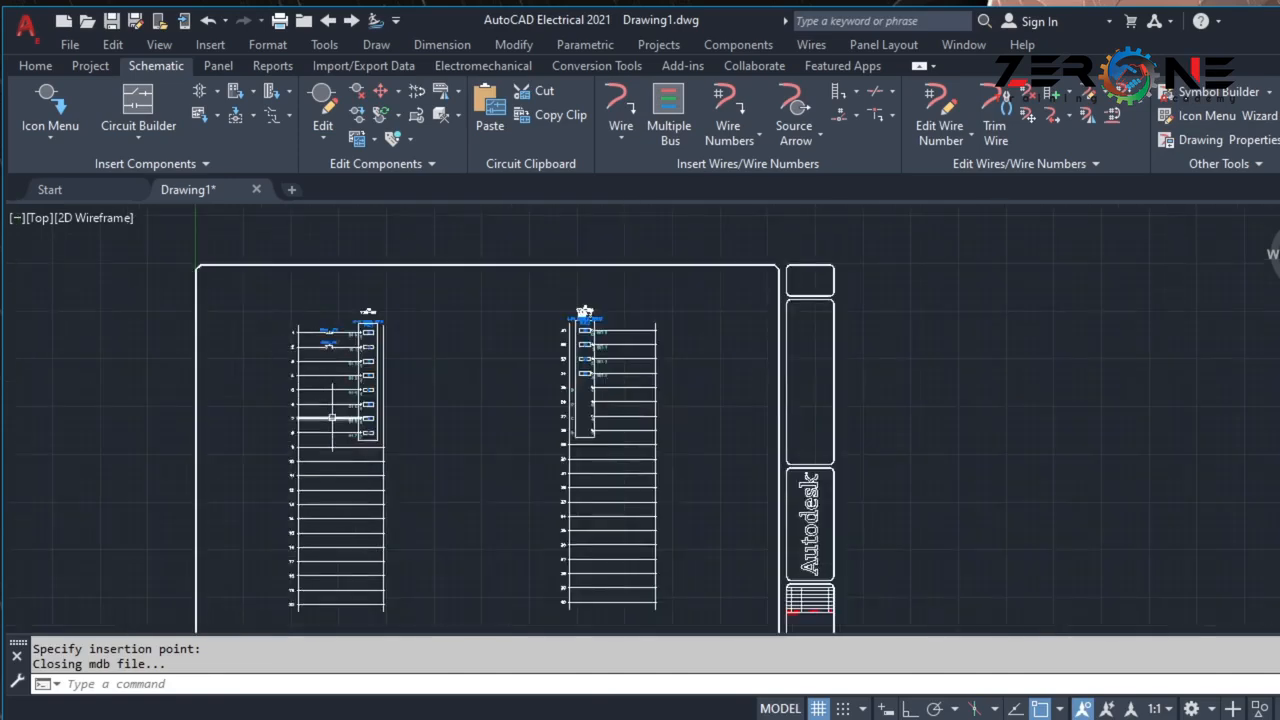
scroll(329, 416, up, 2)
scroll(329, 416, up, 5)
scroll(280, 471, down, 4)
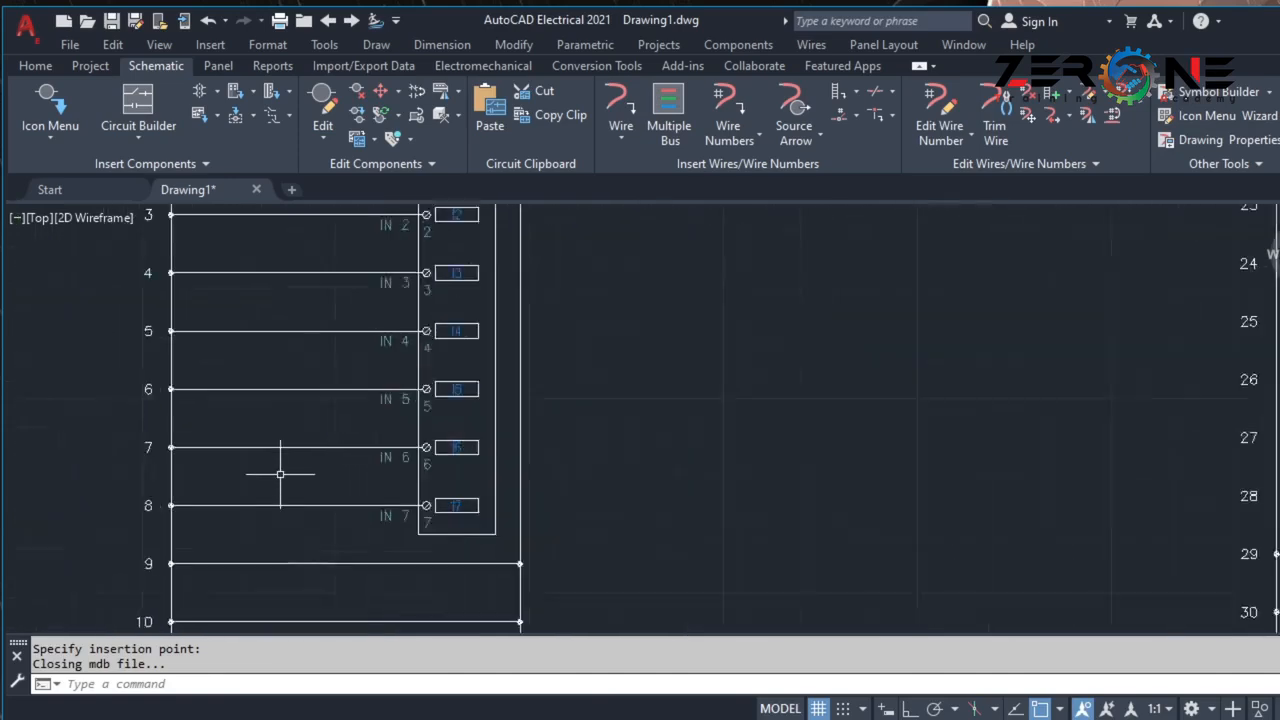
middle_drag(243, 300, 249, 344)
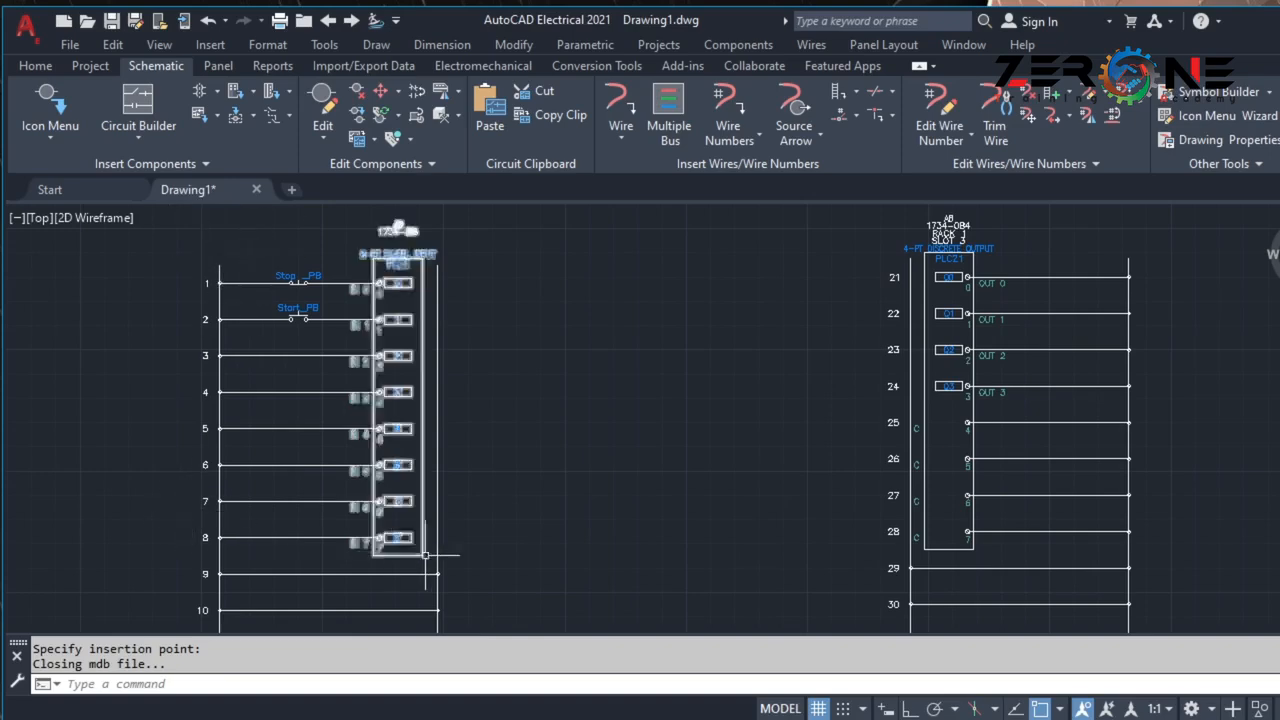
middle_drag(294, 523, 297, 540)
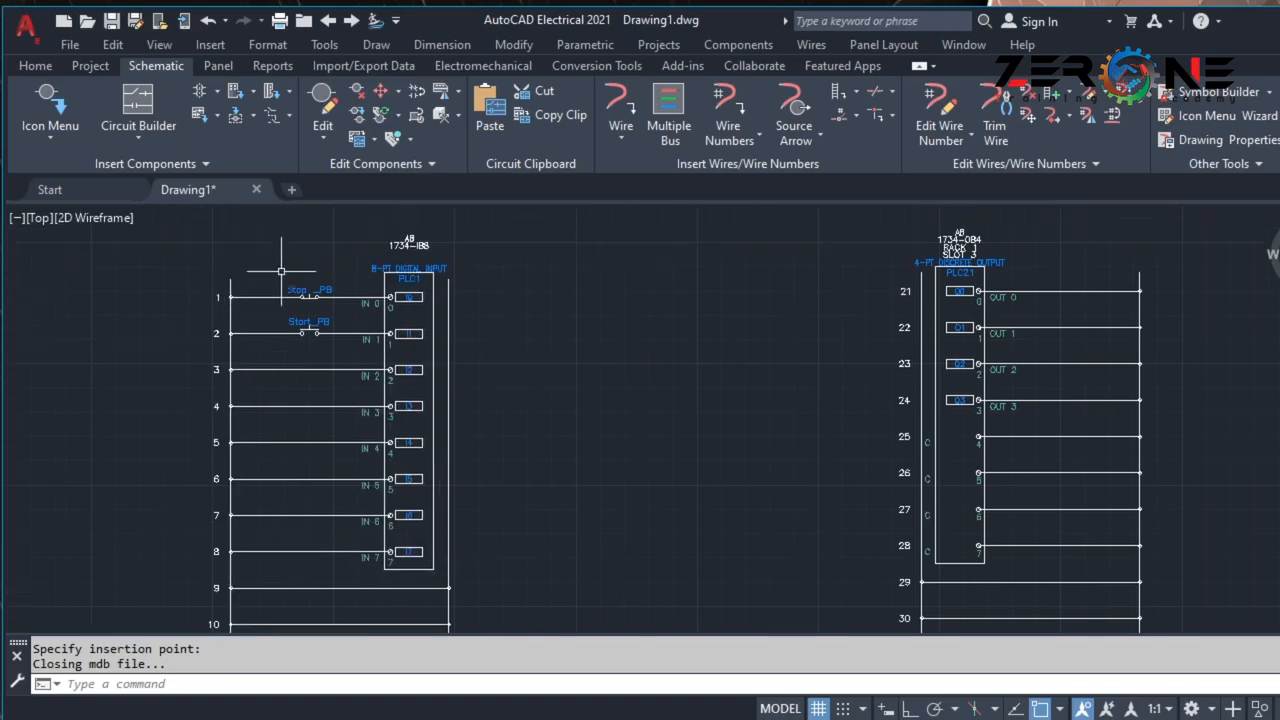
middle_drag(276, 262, 270, 277)
scroll(270, 277, down, 3)
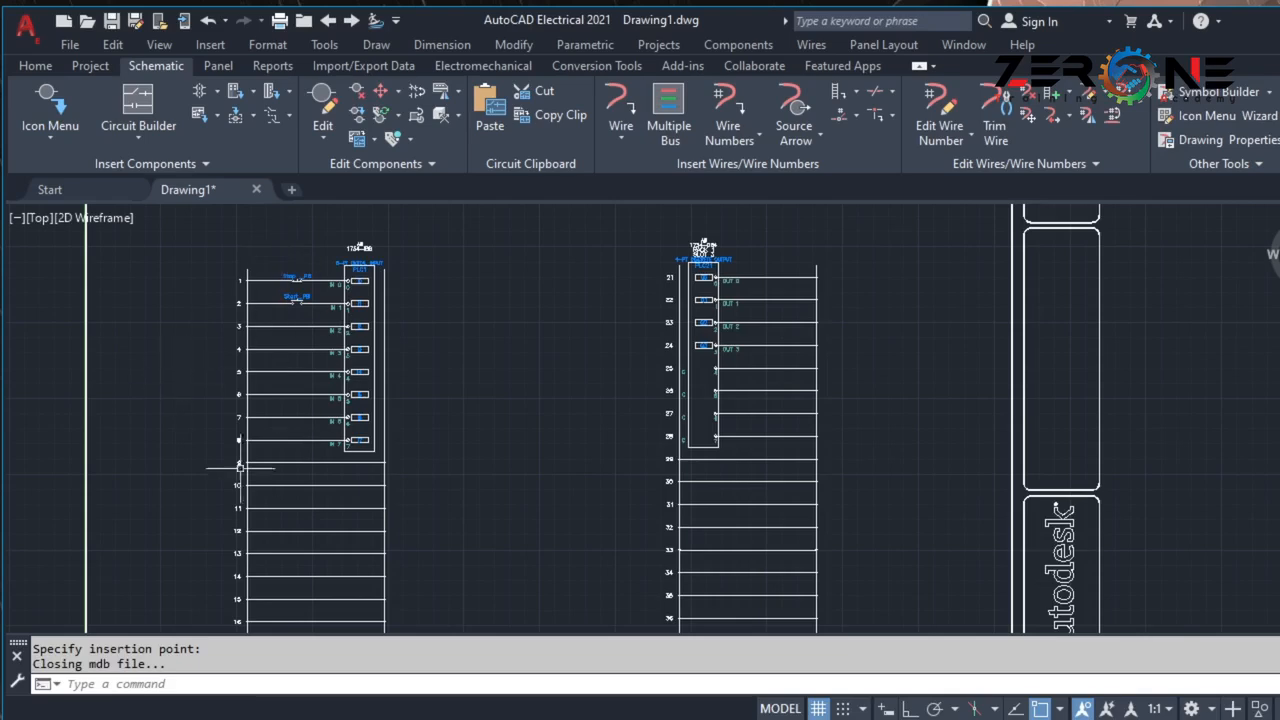
scroll(743, 391, up, 5)
scroll(737, 380, down, 5)
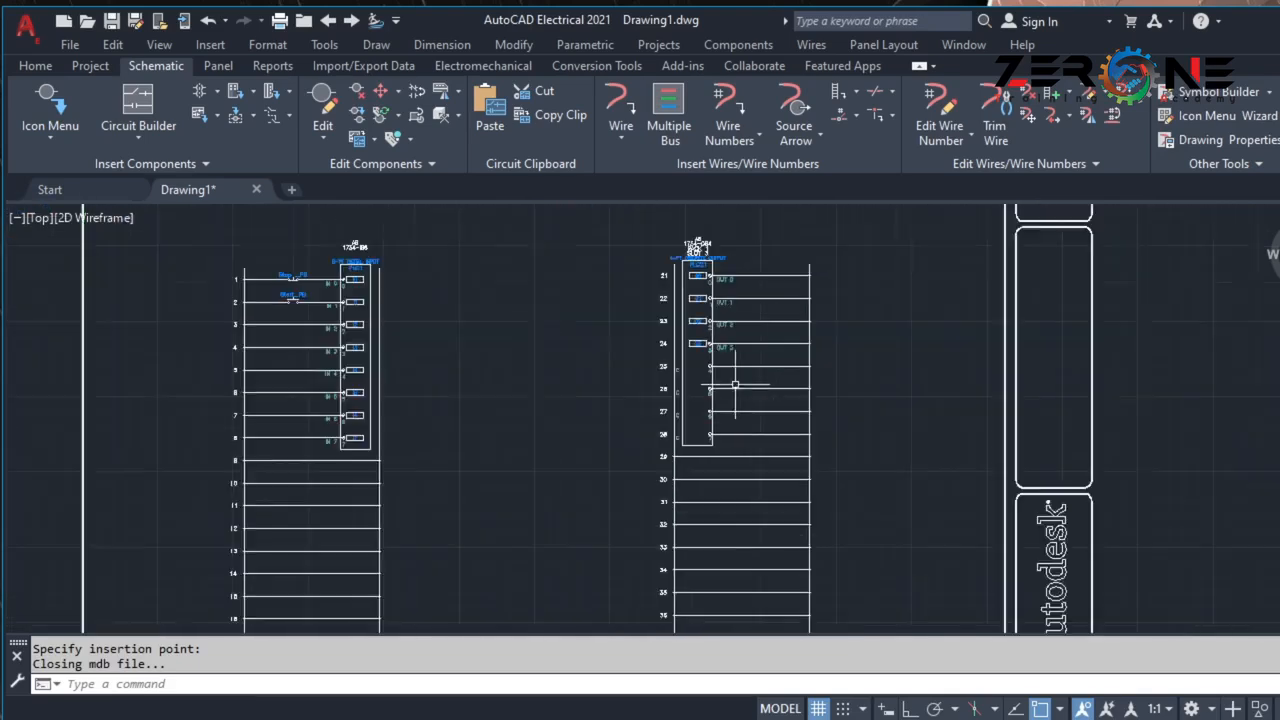
Insert a relay coil on rung 21 of the output ladder, wired to OUT 0.
scroll(456, 323, up, 2)
middle_drag(456, 323, 514, 394)
middle_drag(702, 394, 440, 437)
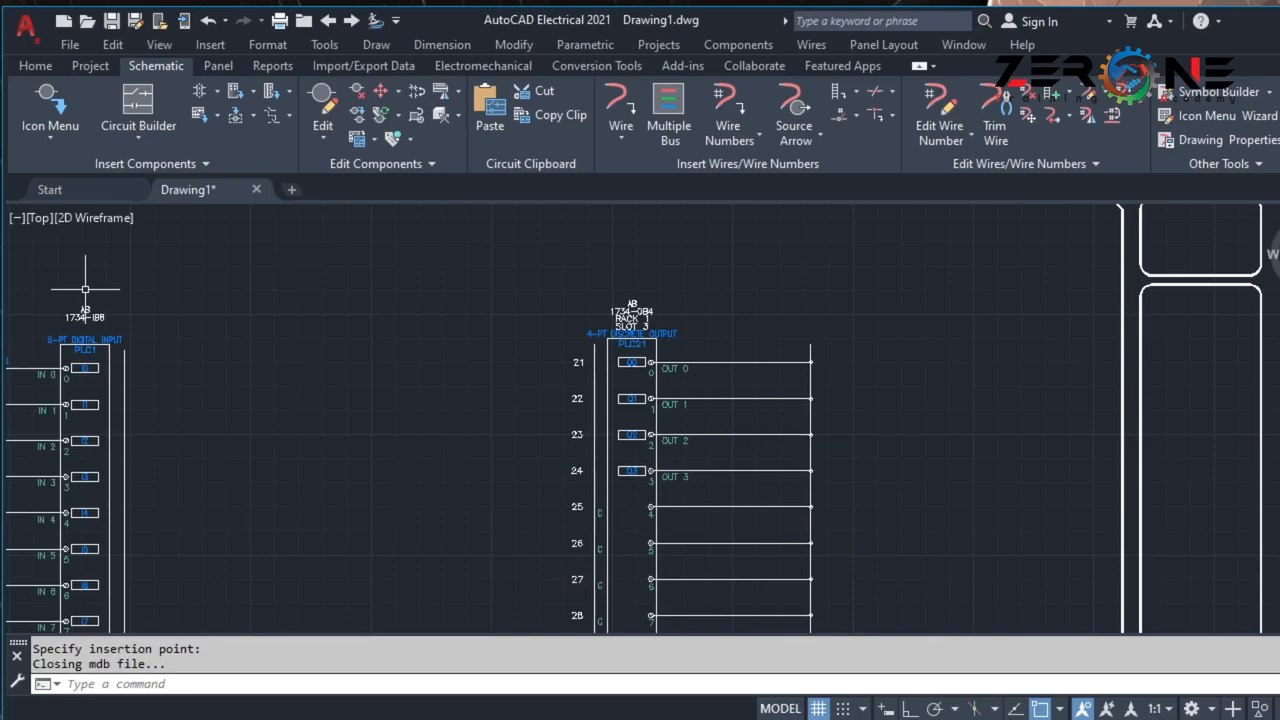
click(50, 105)
click(778, 200)
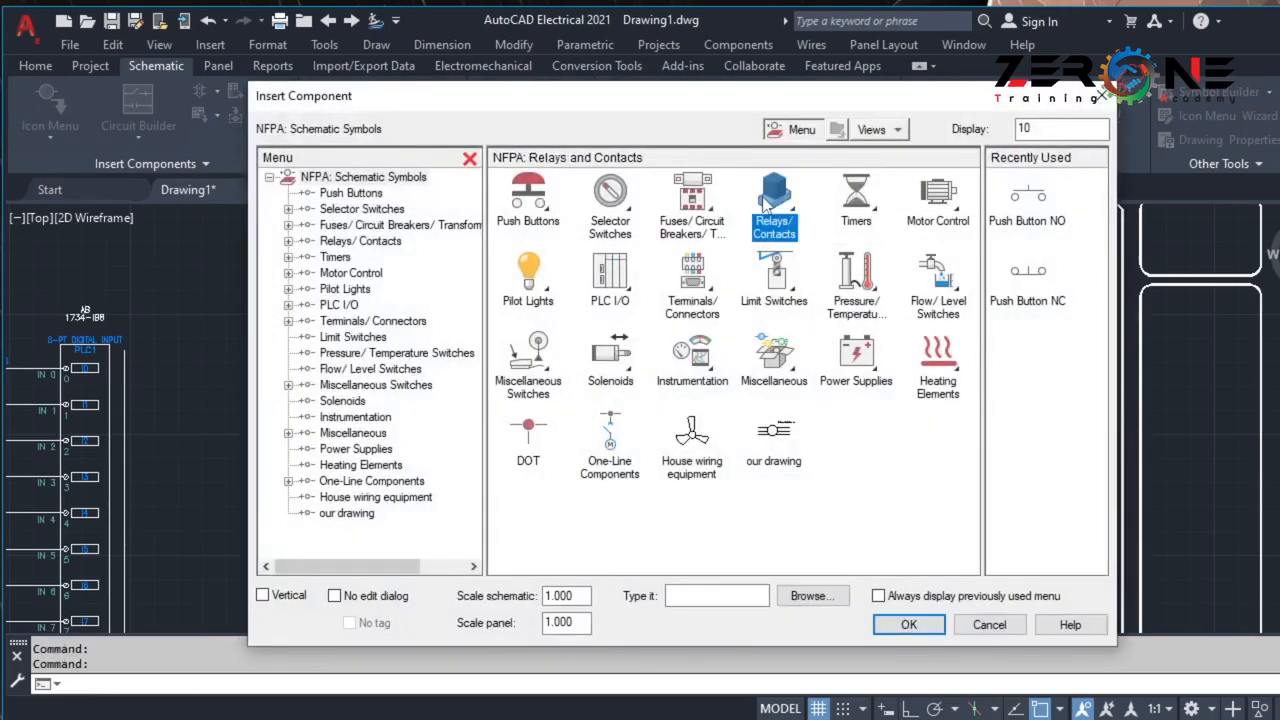
click(530, 200)
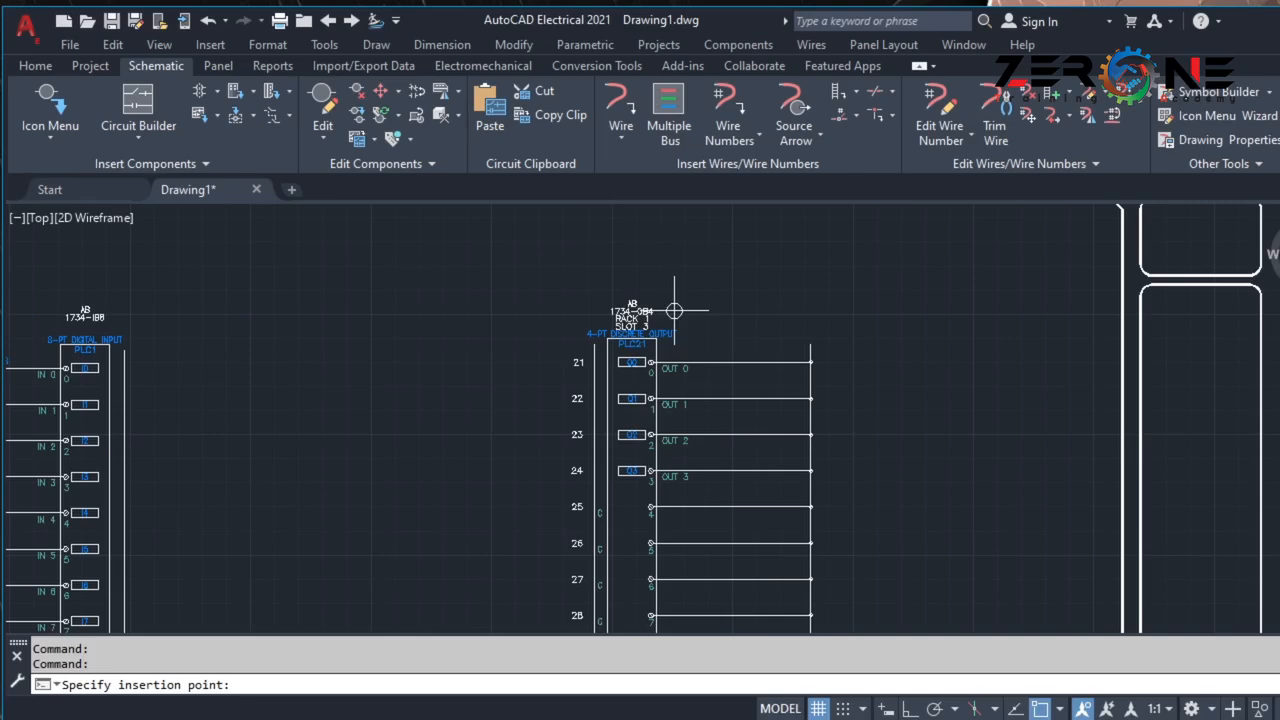
scroll(737, 357, up, 2)
click(724, 362)
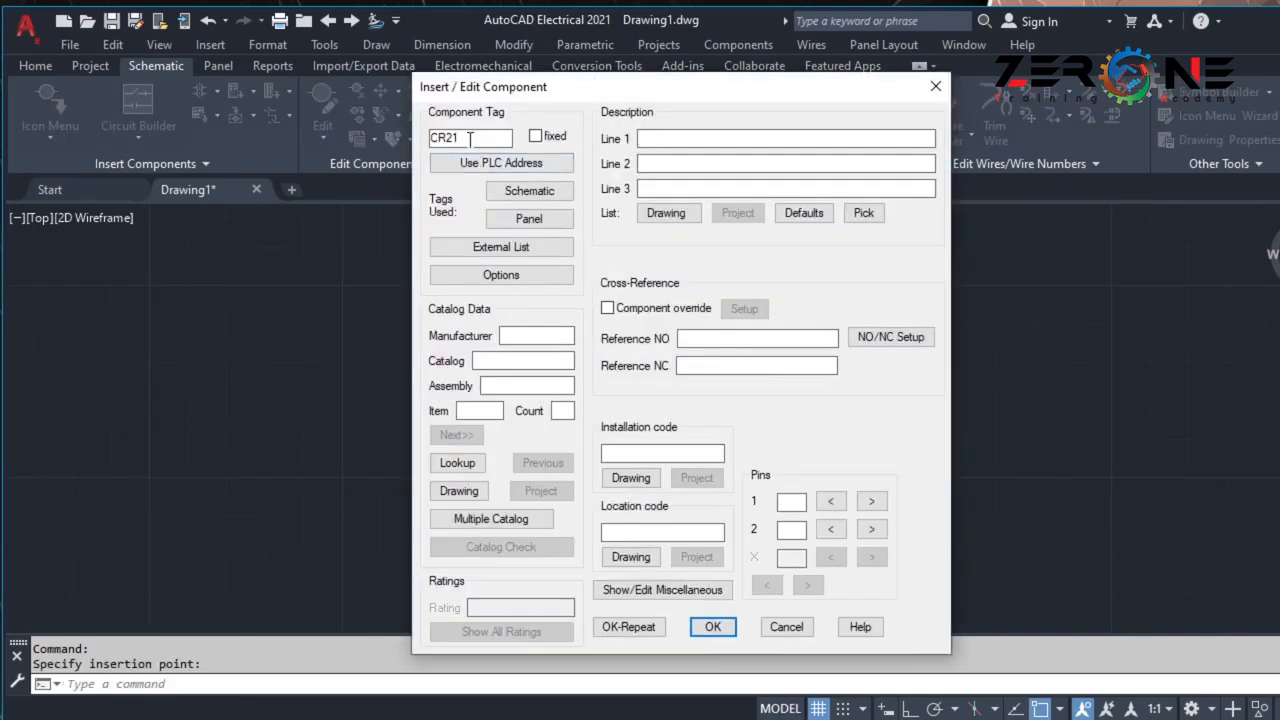
Tag the rung 21 relay coil "Output 1".
click(457, 463)
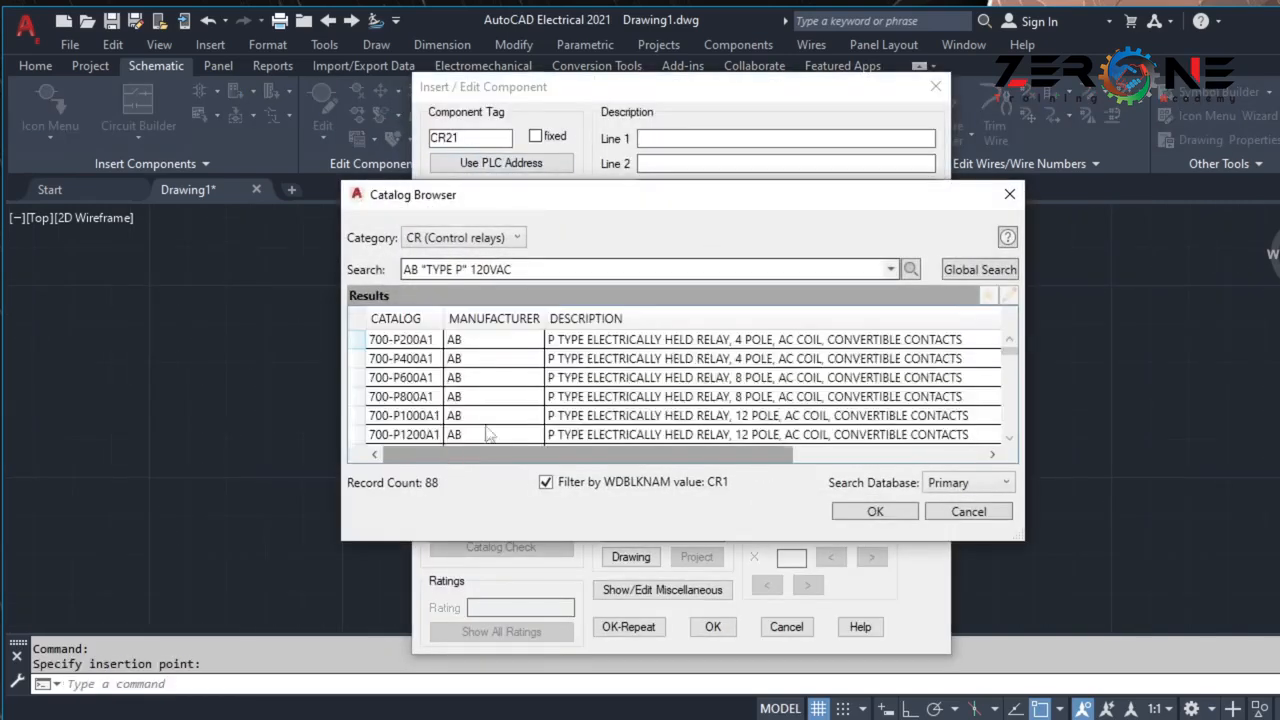
click(1000, 193)
double_click(453, 135)
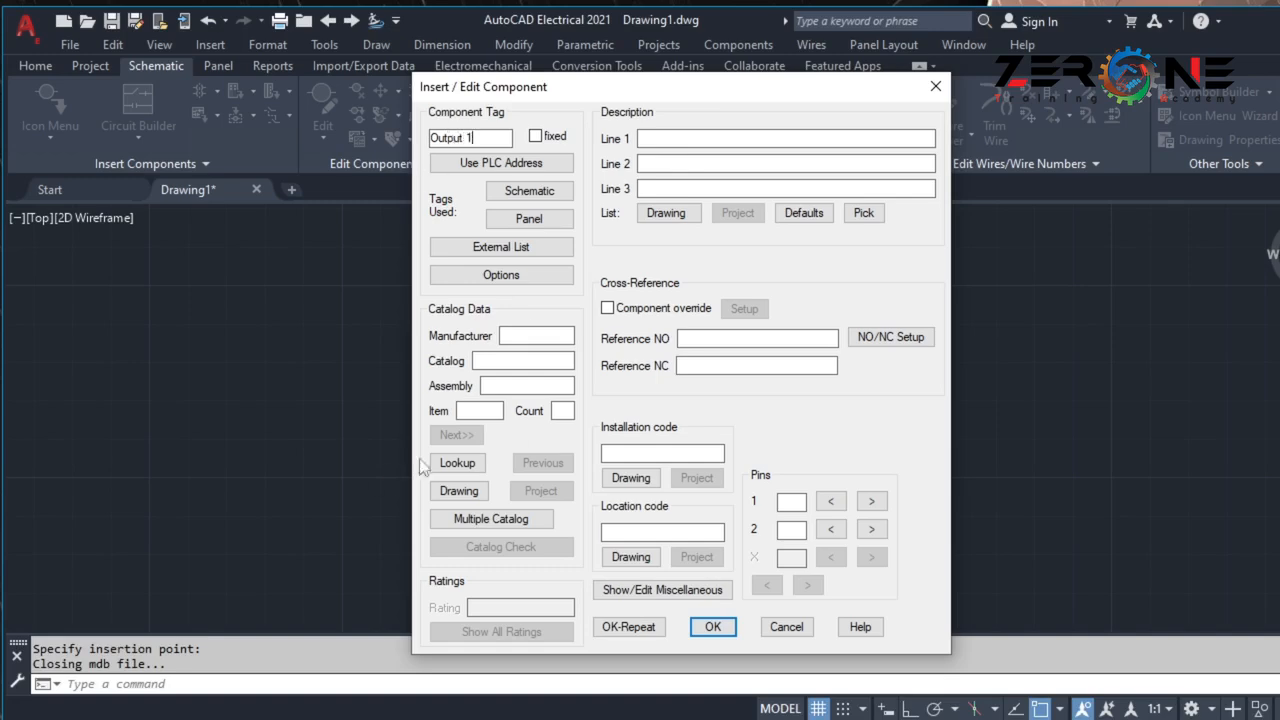
Look through the control relay catalog for the coil and replace its search filter with "24 V".
click(457, 463)
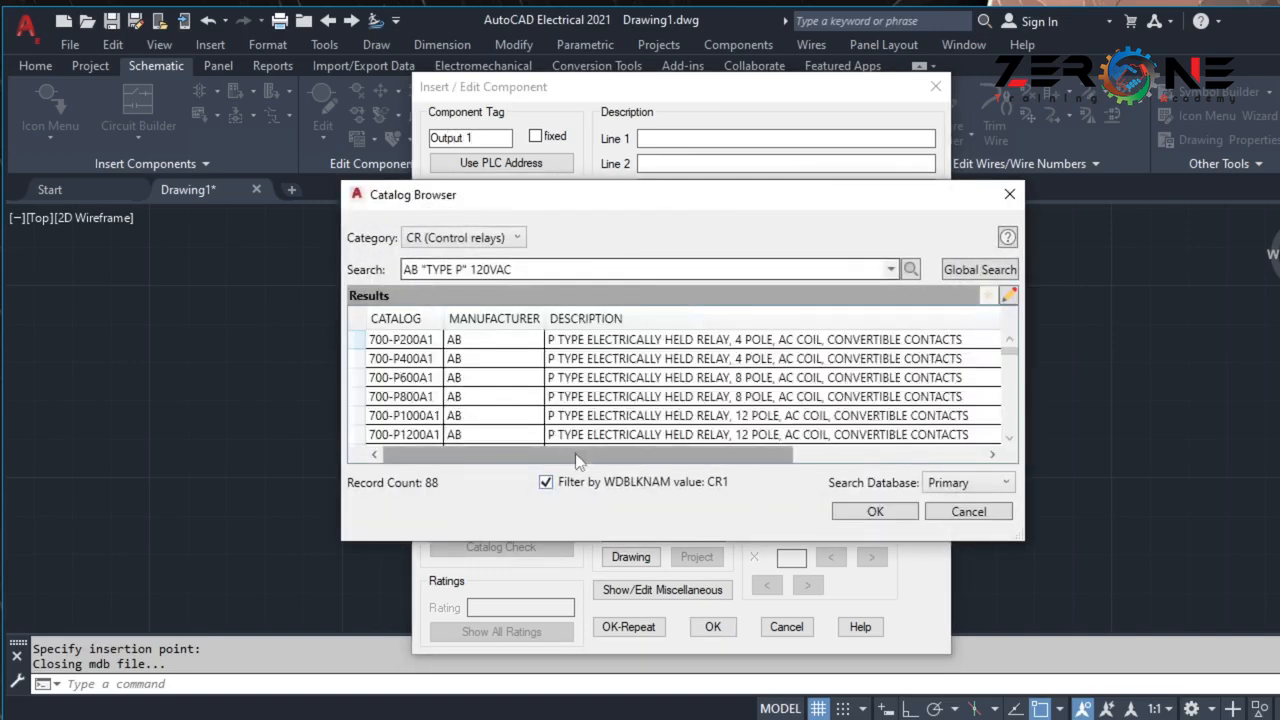
drag(571, 455, 720, 462)
scroll(695, 403, down, 5)
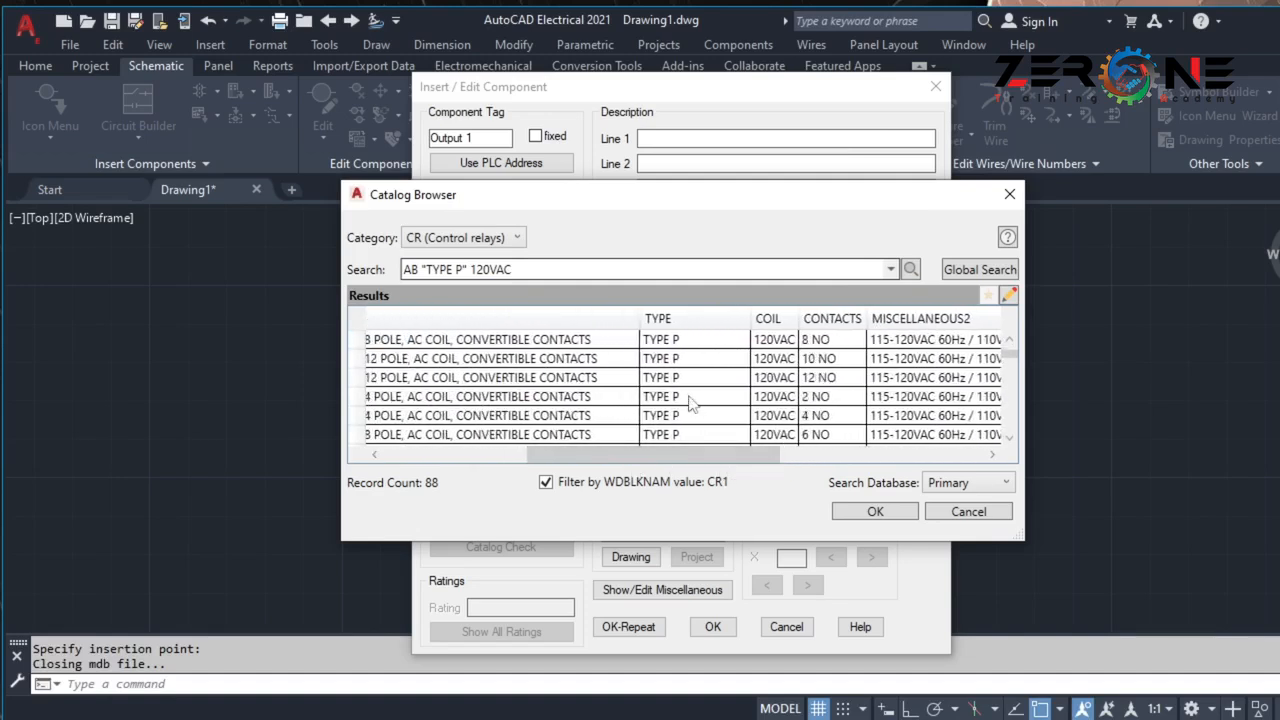
scroll(688, 400, down, 5)
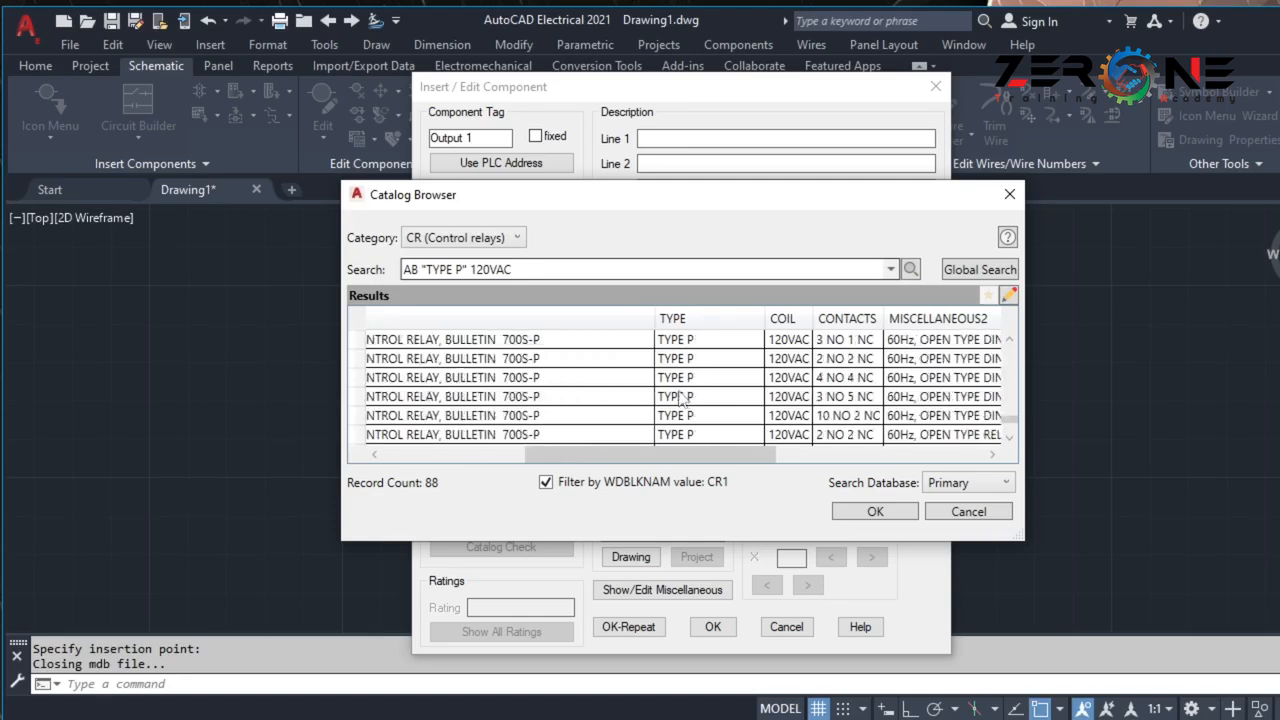
scroll(679, 402, up, 2)
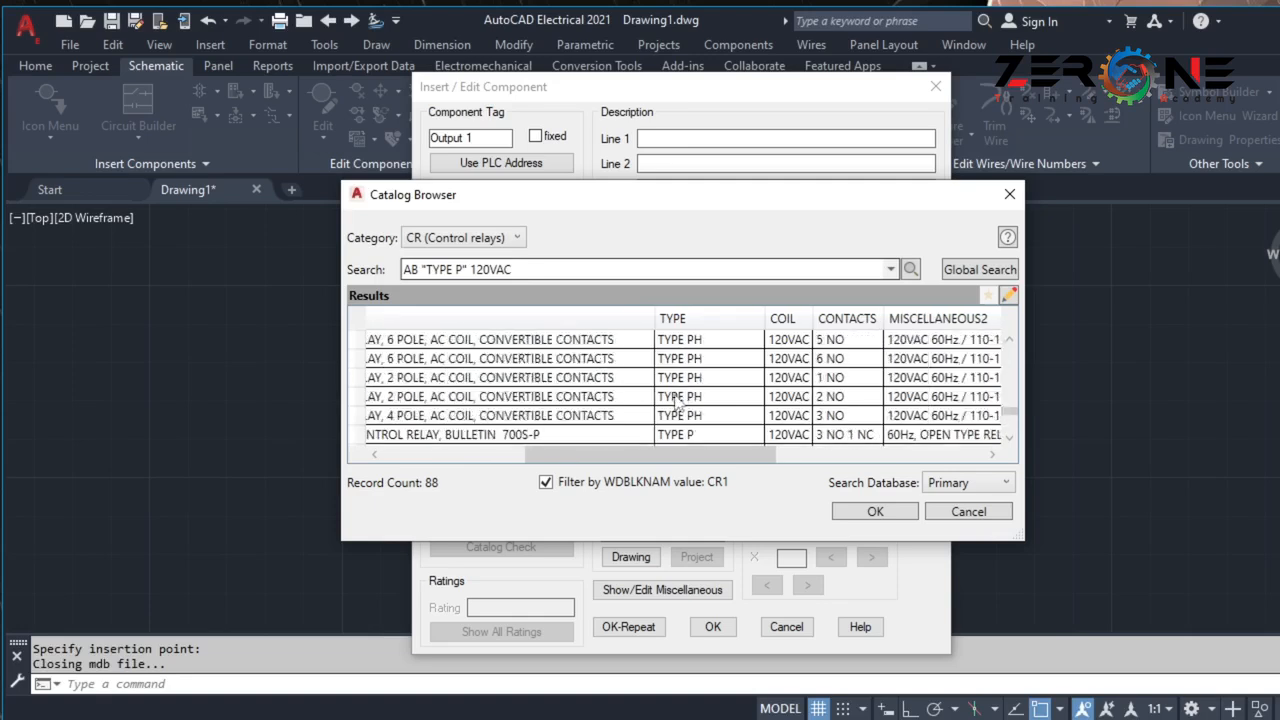
drag(497, 288, 408, 290)
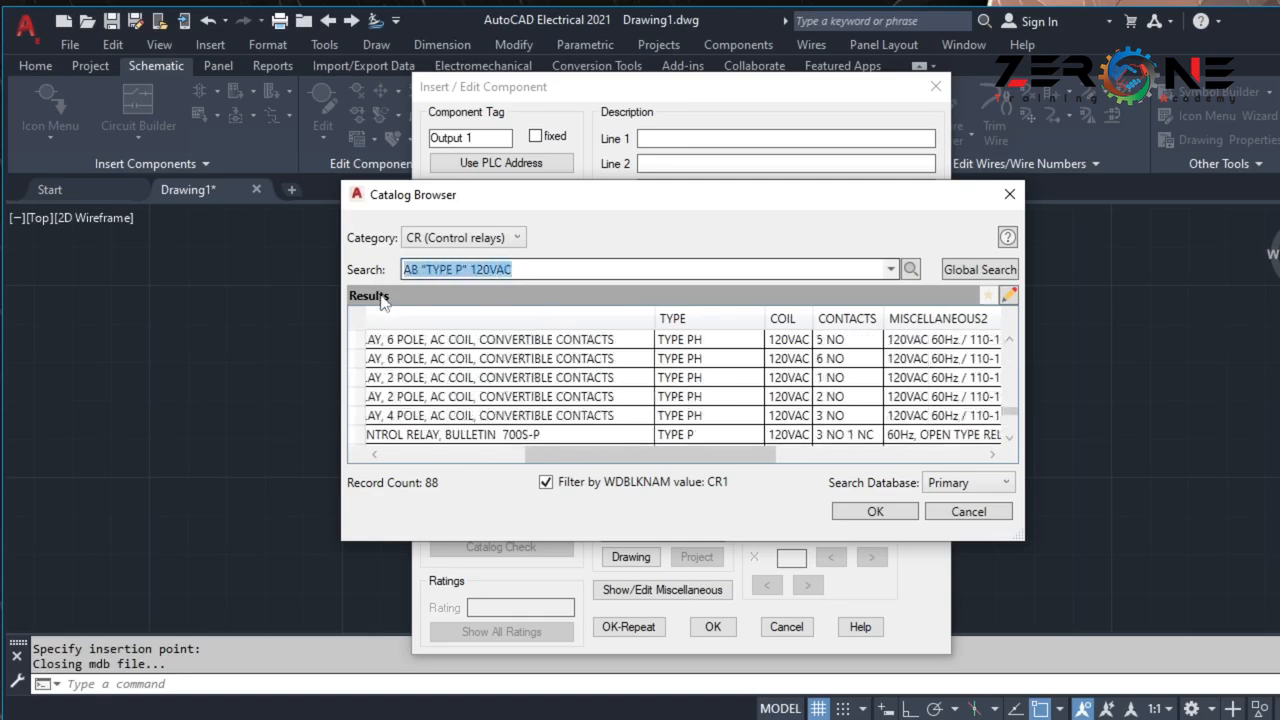
key(BackSpace)
text(24 V)
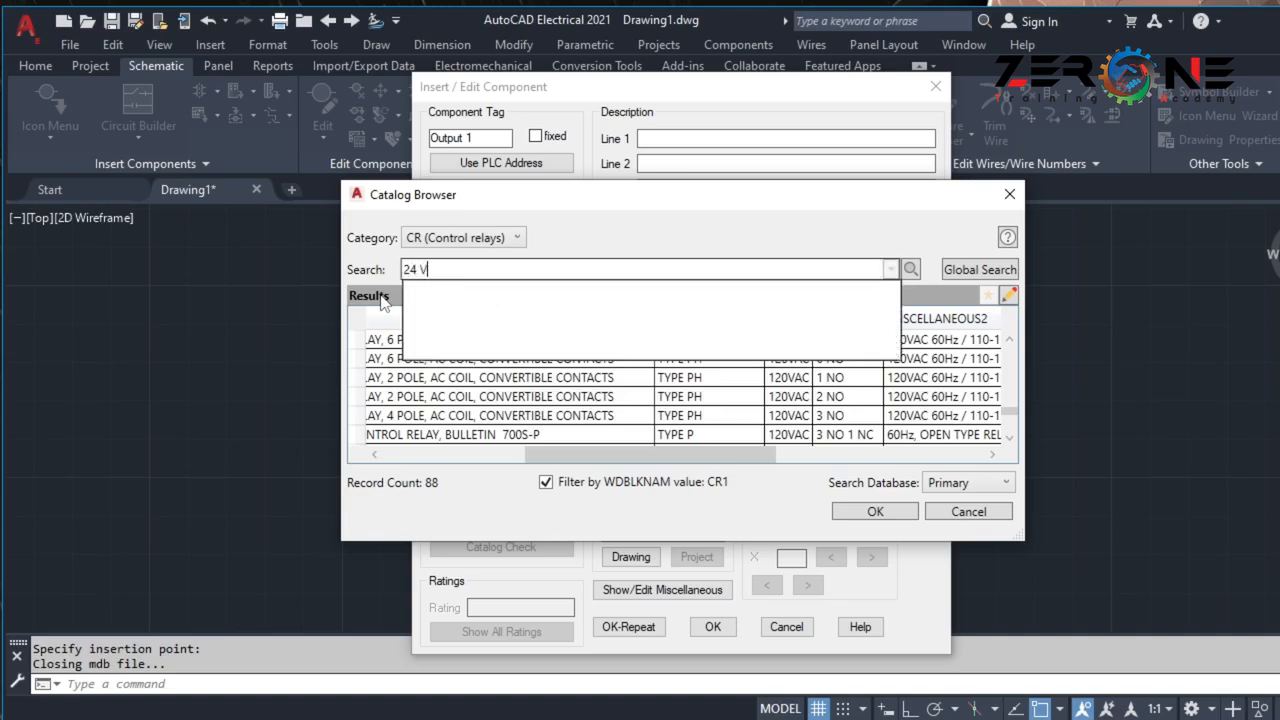
key(Return)
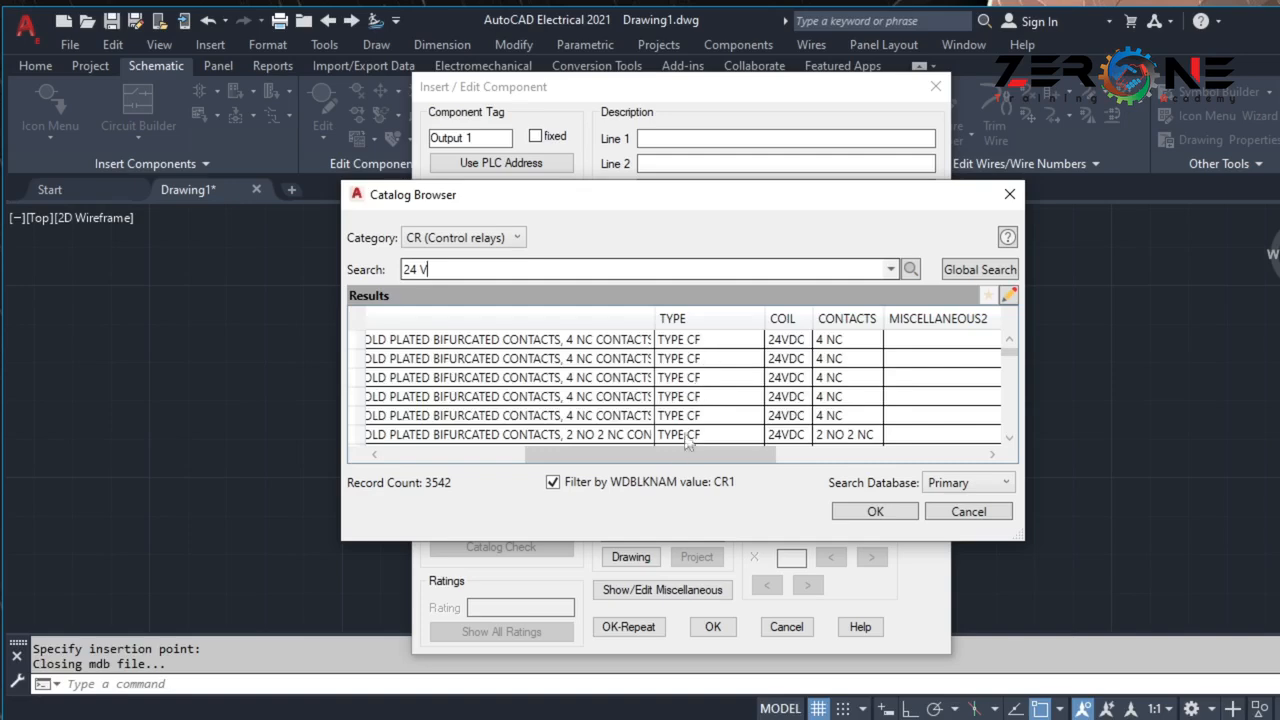
Assign the AB catalog part 700-CFB220EJ with a 24VDC coil and 2 NO 2 NC contacts to the Output 1 coil.
drag(687, 452, 650, 470)
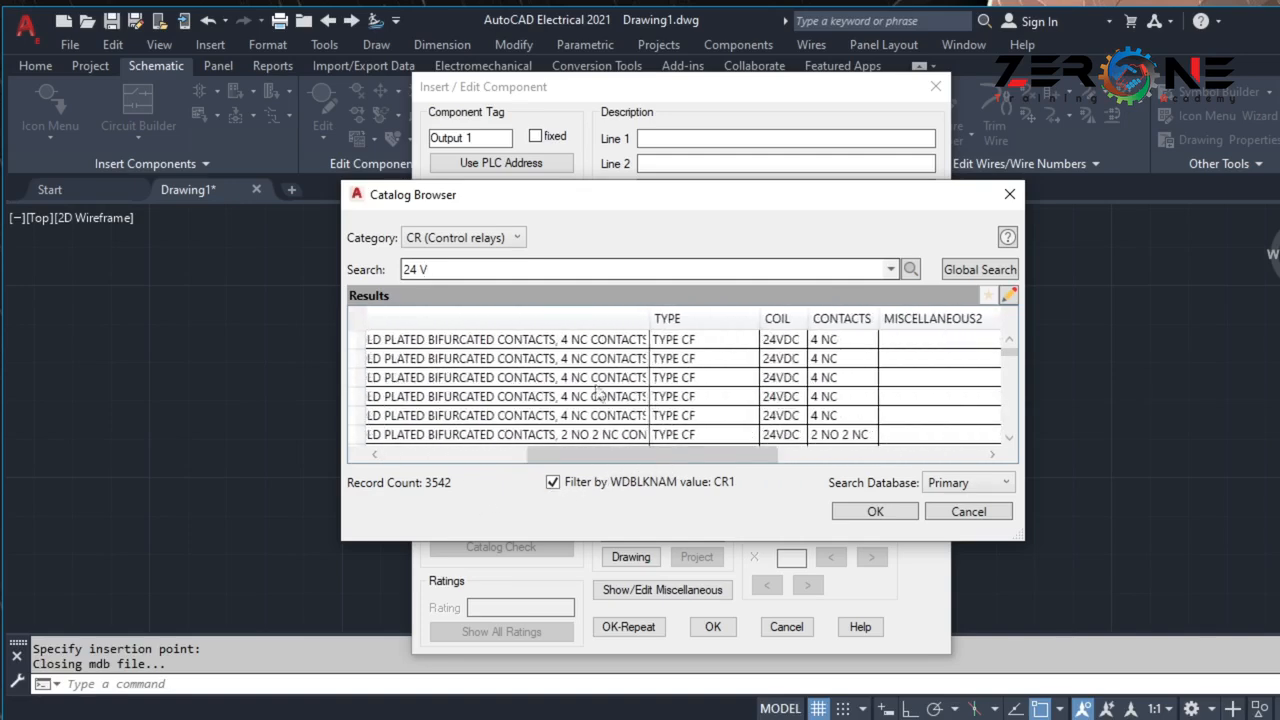
scroll(597, 394, down, 1)
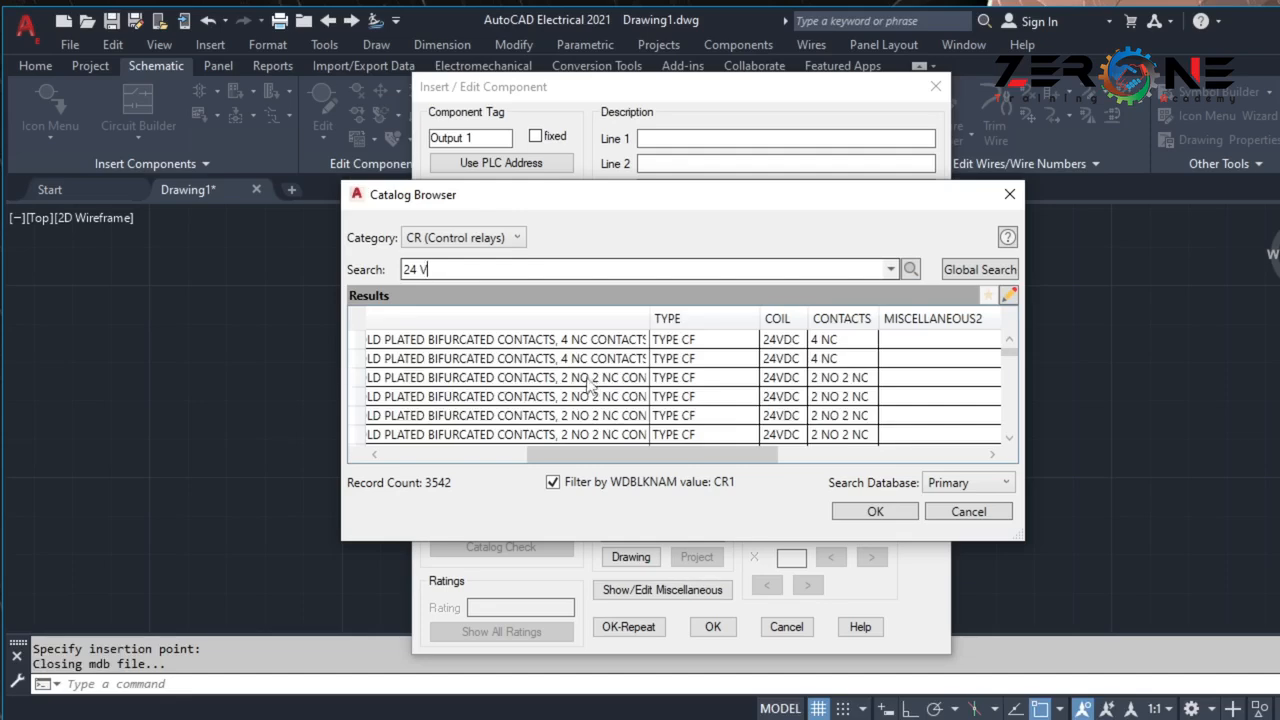
click(590, 380)
click(853, 515)
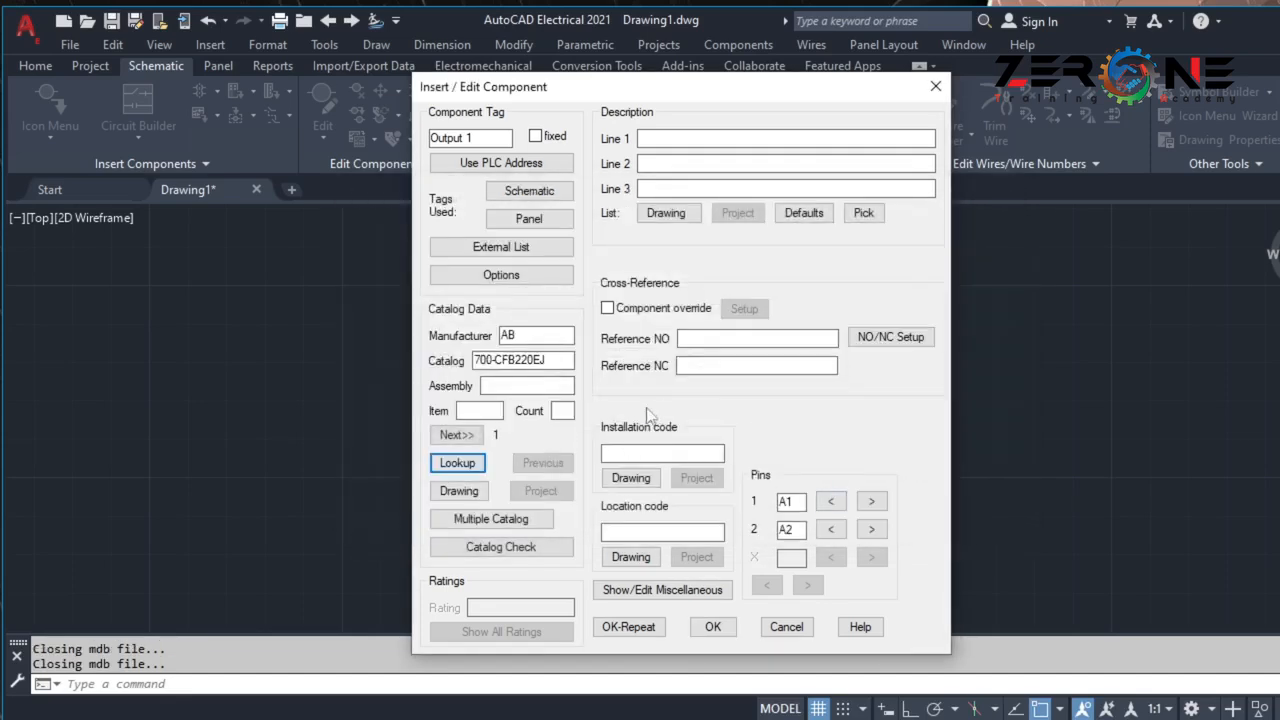
click(712, 626)
click(615, 334)
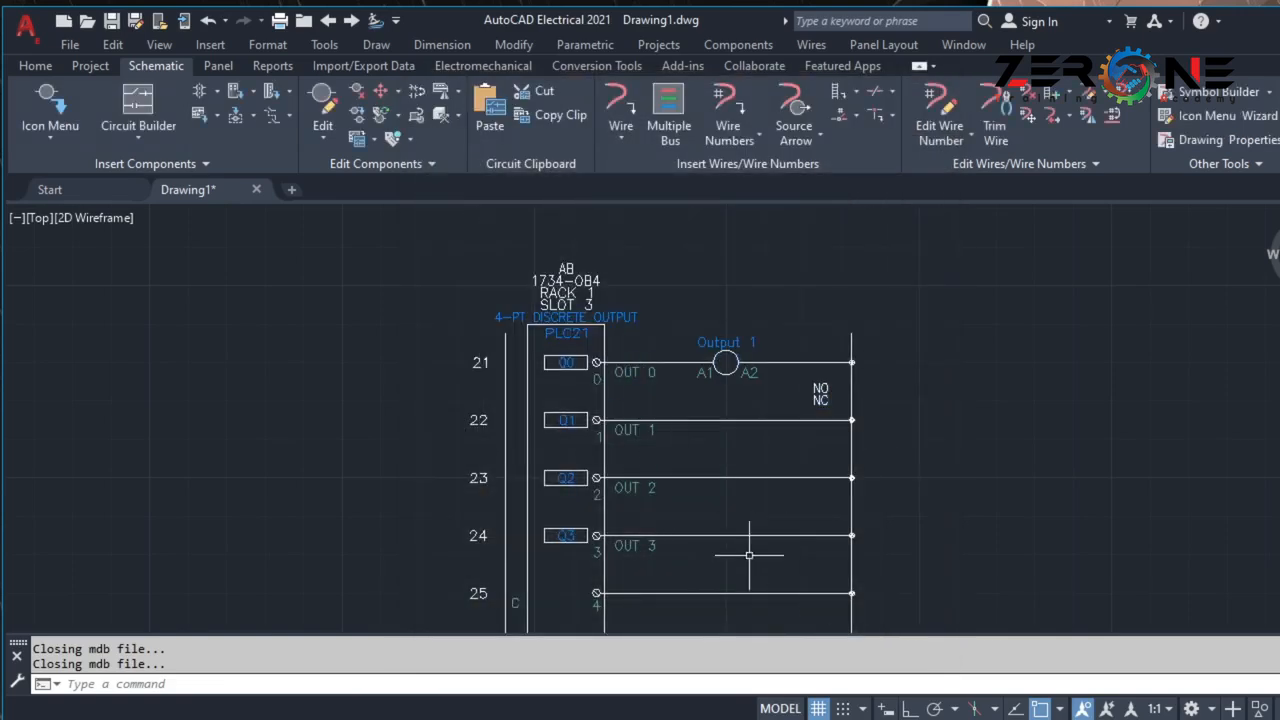
Hide the NO/NC cross-reference attributes beside the Output 1 coil on rung 21.
scroll(702, 355, up, 2)
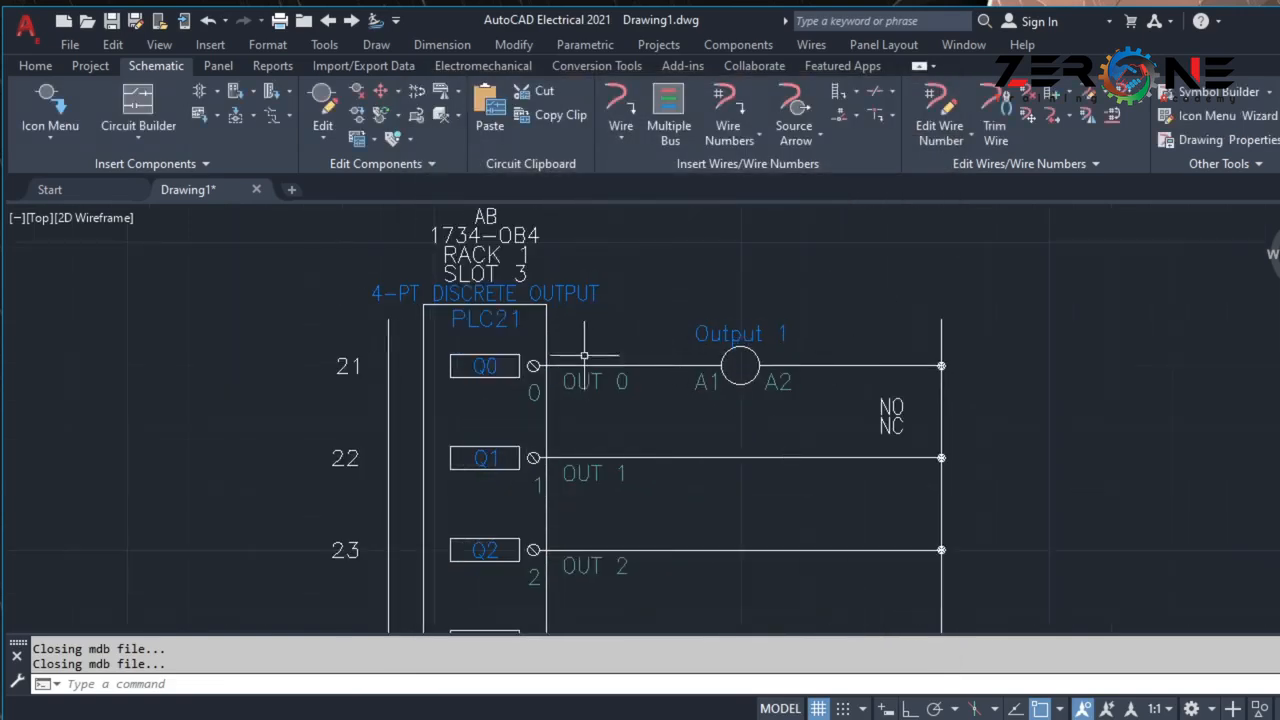
click(856, 385)
click(860, 389)
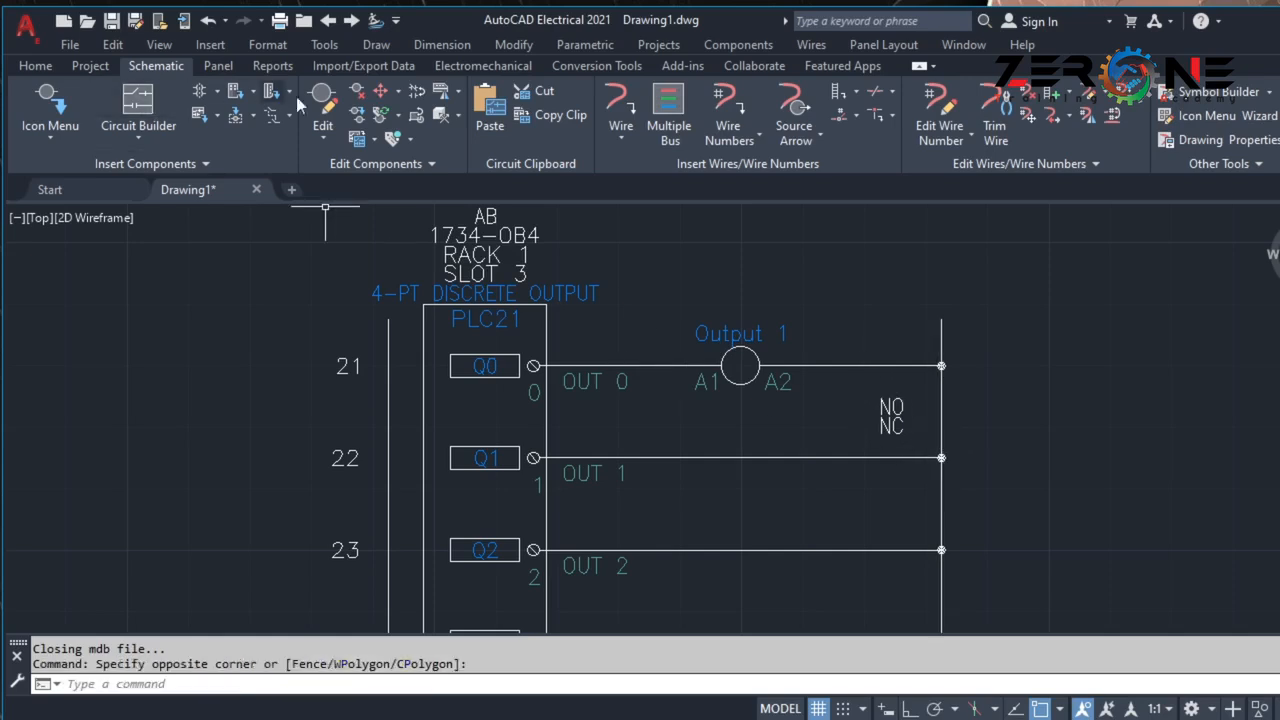
click(389, 143)
click(890, 415)
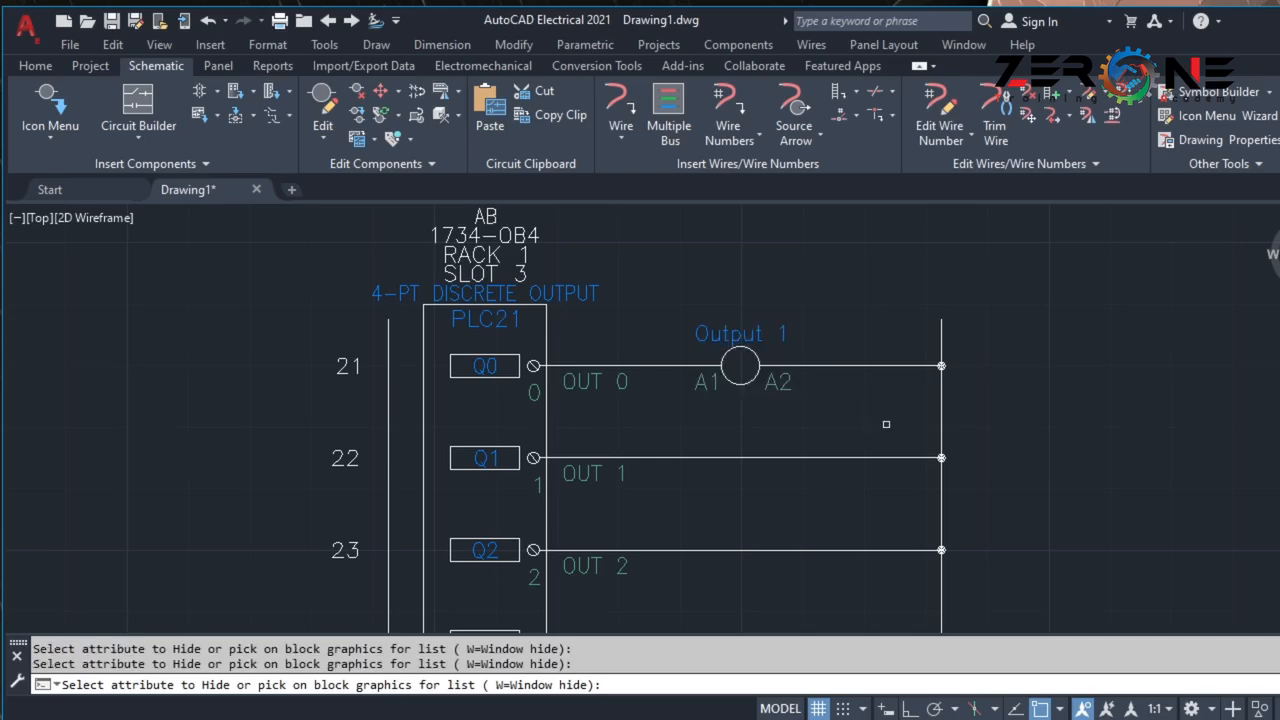
scroll(852, 404, down, 2)
key(Escape)
scroll(627, 393, down, 3)
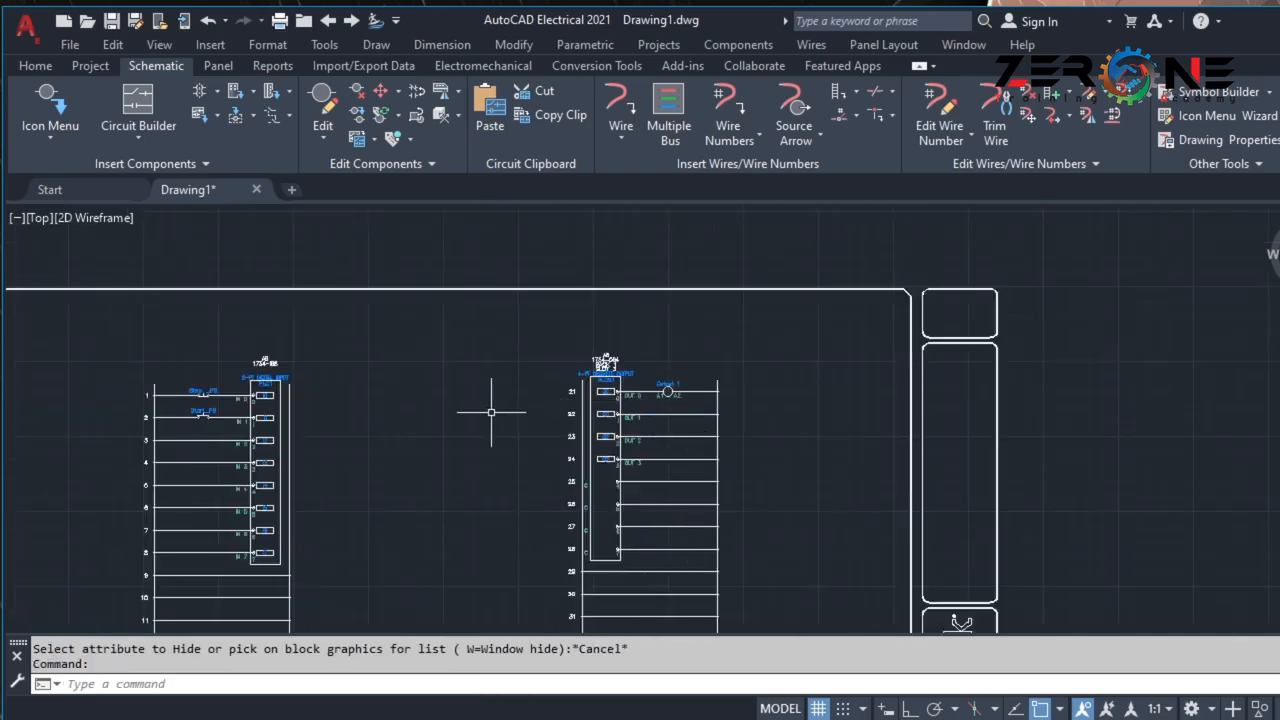
Hide the rack and slot attributes above the 1734-OB4 output module.
scroll(491, 410, up, 3)
click(389, 143)
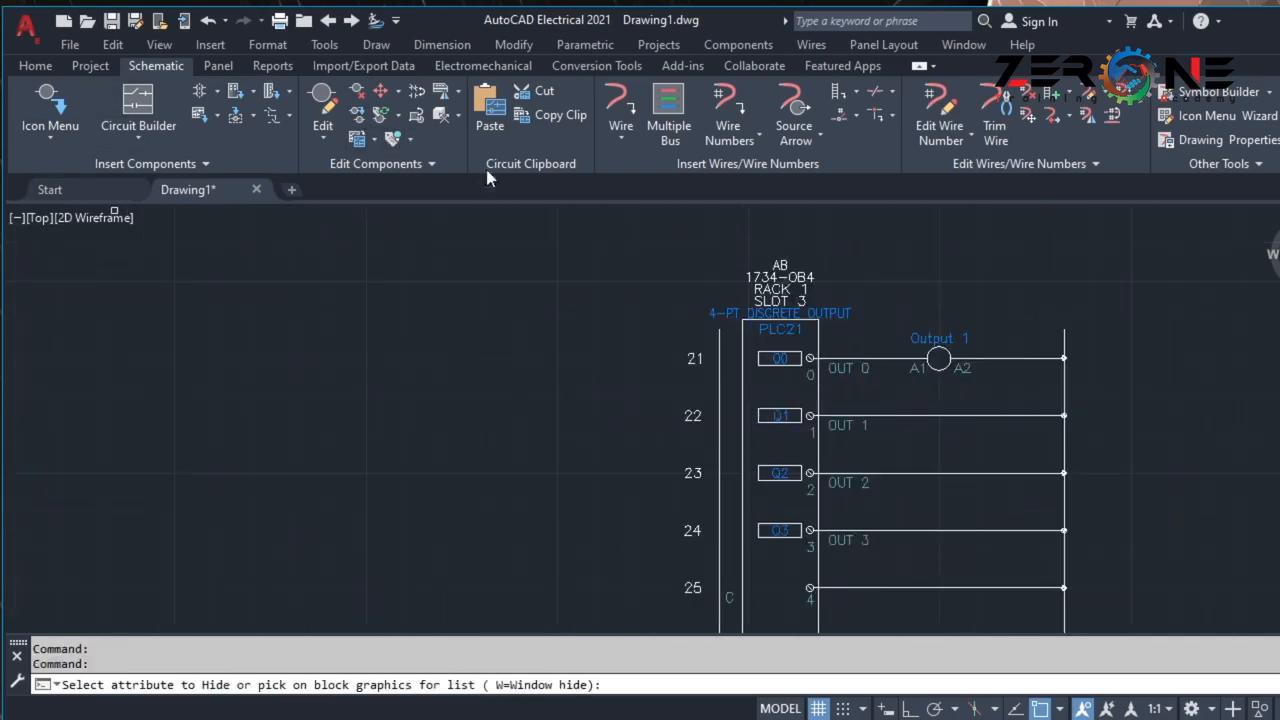
scroll(742, 263, up, 4)
click(779, 333)
click(780, 356)
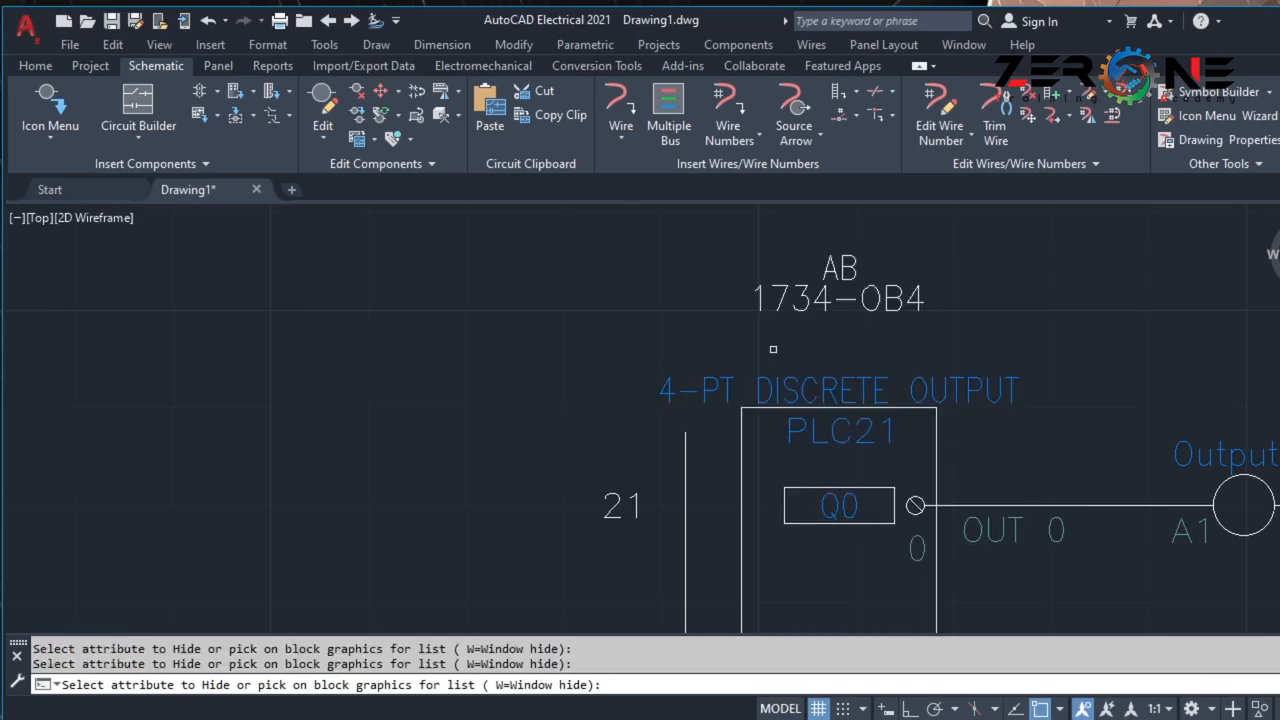
scroll(715, 312, down, 2)
key(Escape)
scroll(349, 400, down, 3)
scroll(434, 391, up, 3)
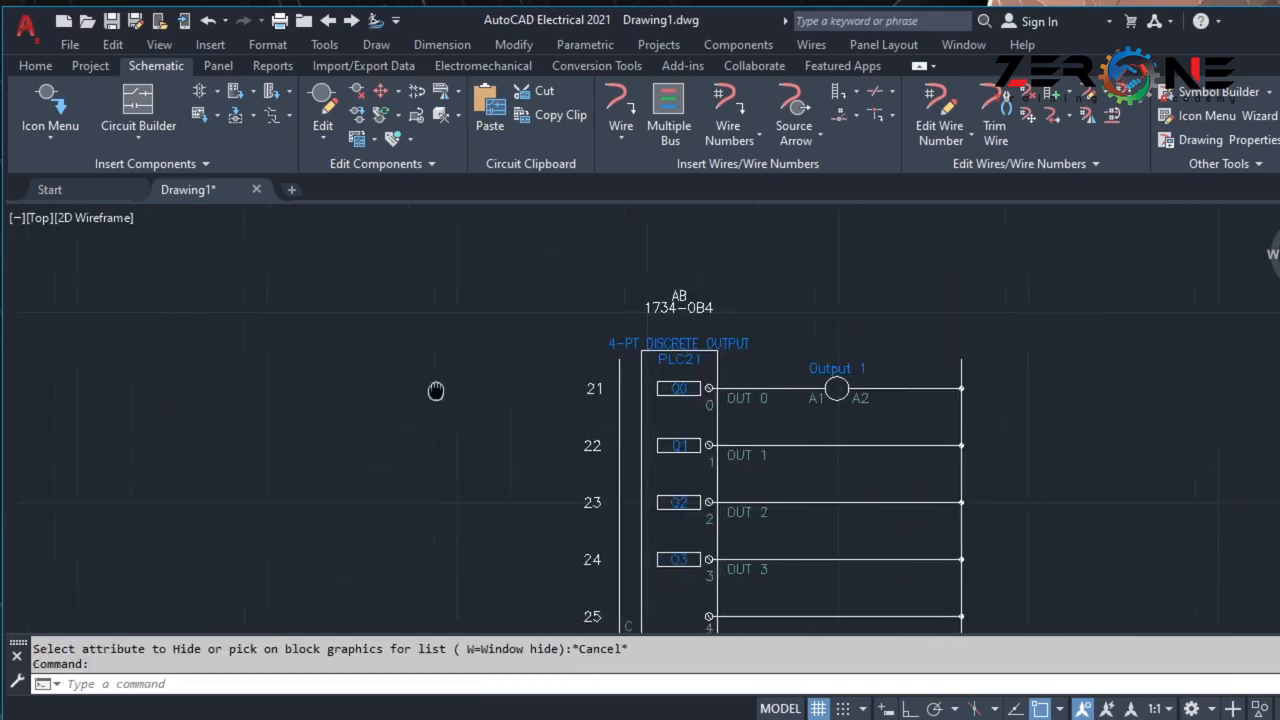
scroll(663, 354, down, 3)
scroll(539, 371, up, 2)
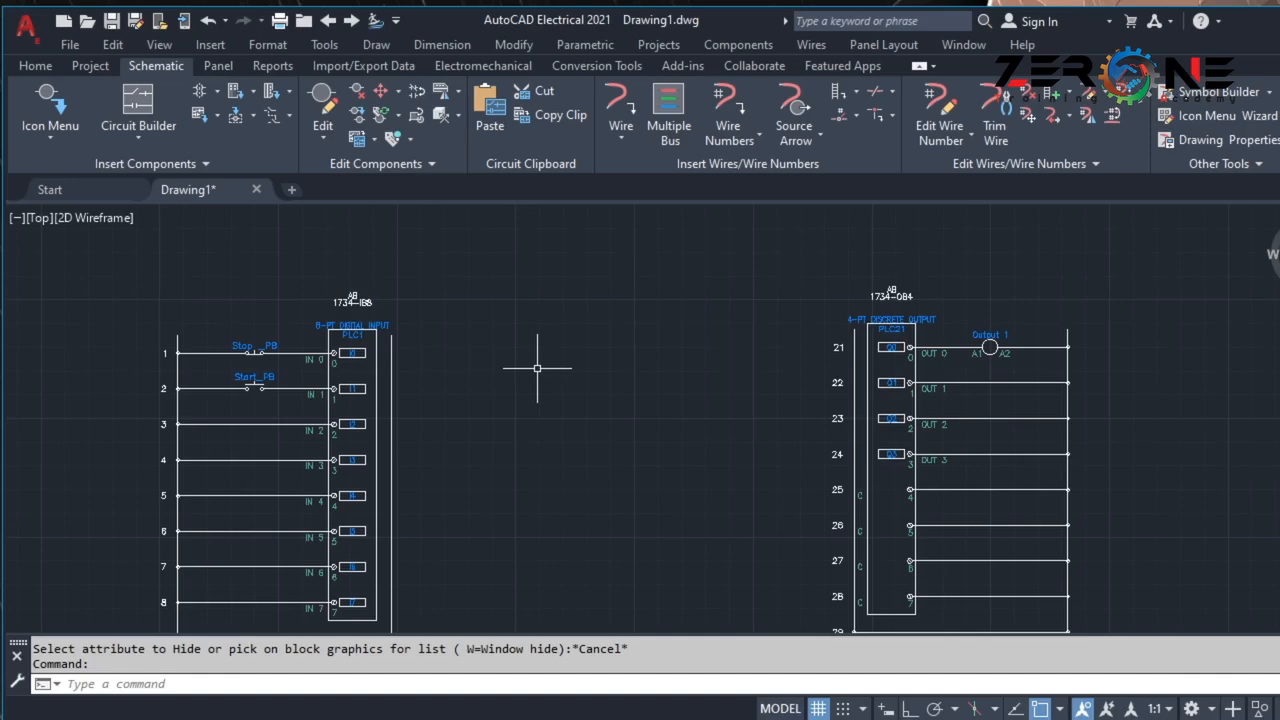
scroll(527, 363, down, 2)
scroll(554, 413, up, 3)
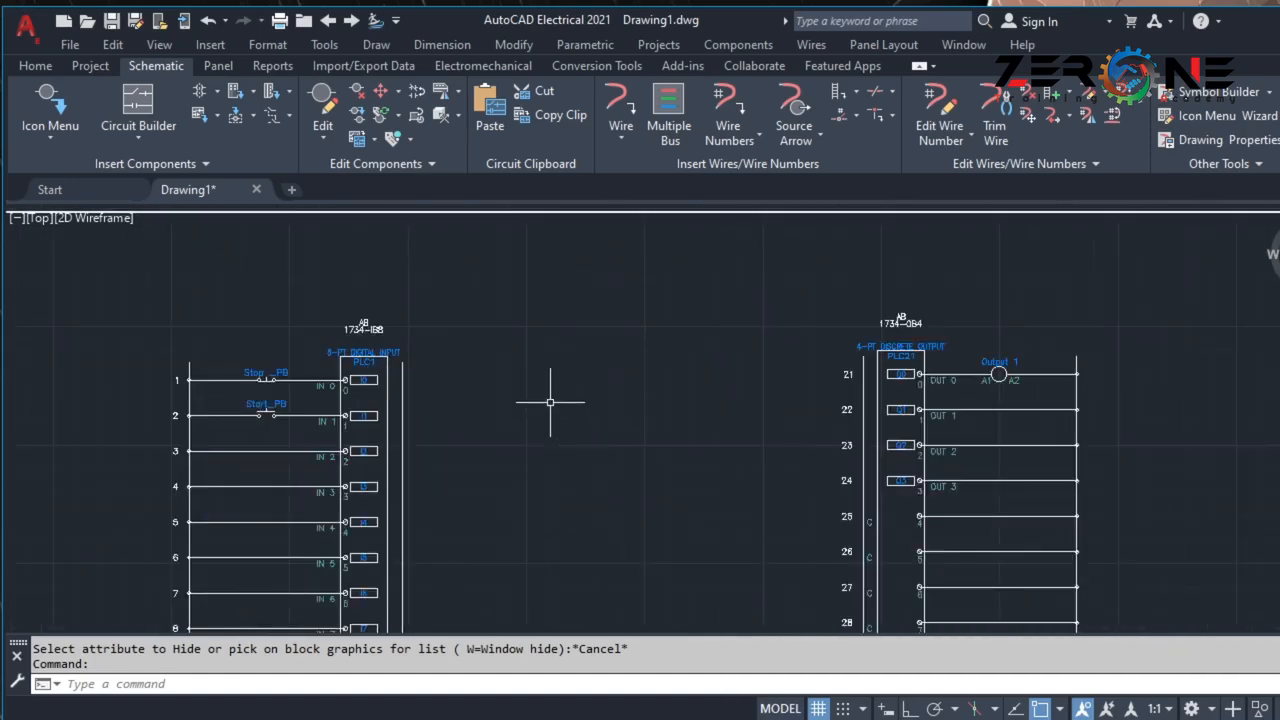
Try to move the whole 1734-OB4 output module sideways with Scoot, leaving the component tags without retagging.
middle_drag(543, 394, 477, 345)
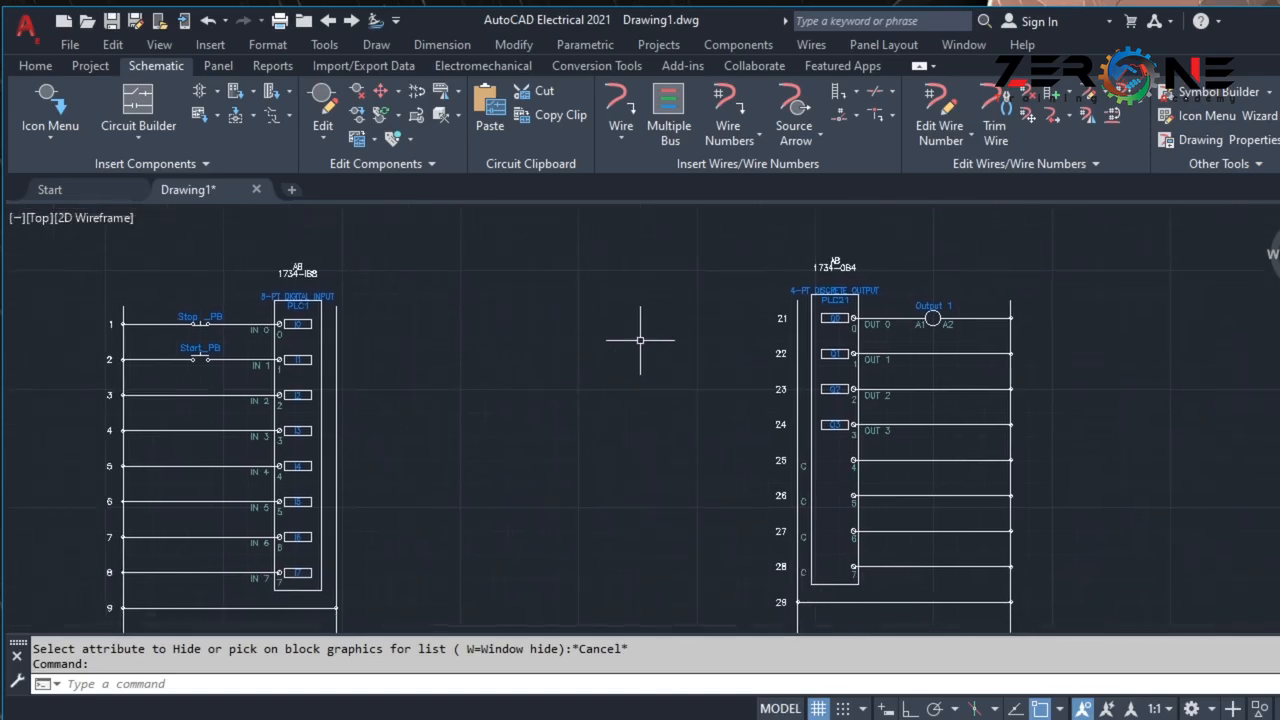
scroll(626, 327, down, 2)
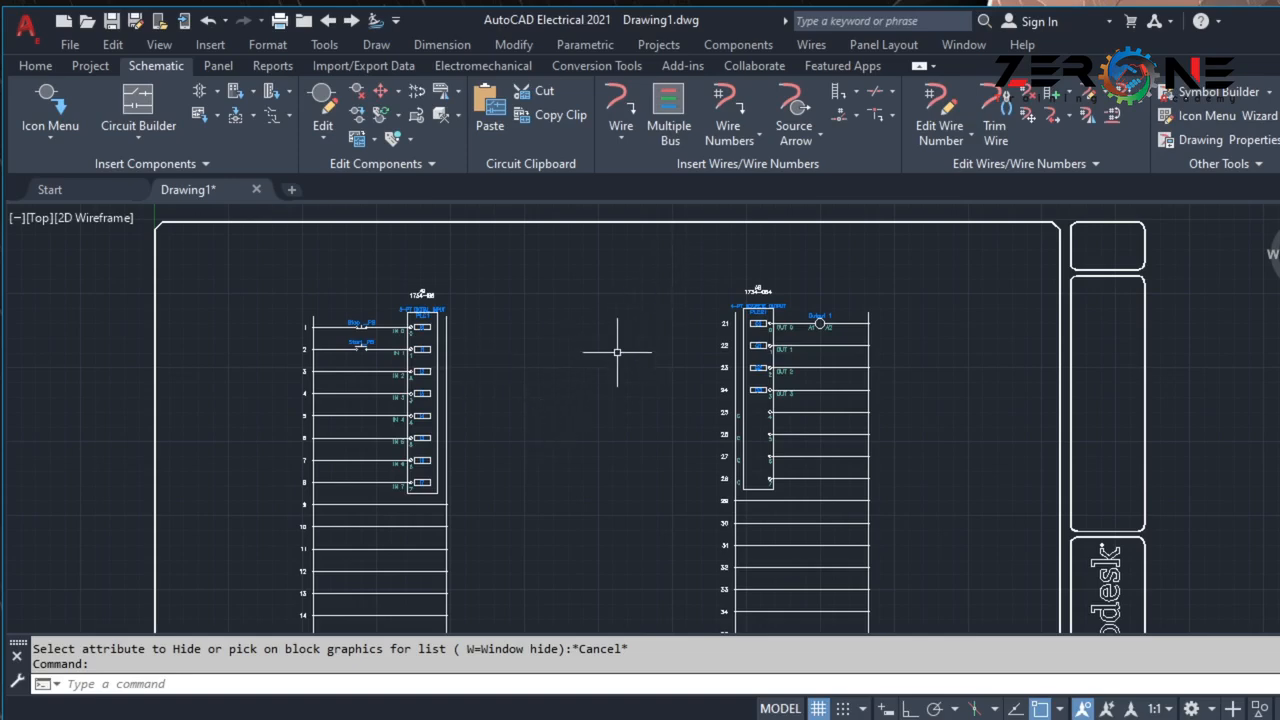
middle_drag(617, 352, 591, 323)
click(651, 251)
middle_drag(871, 571, 792, 418)
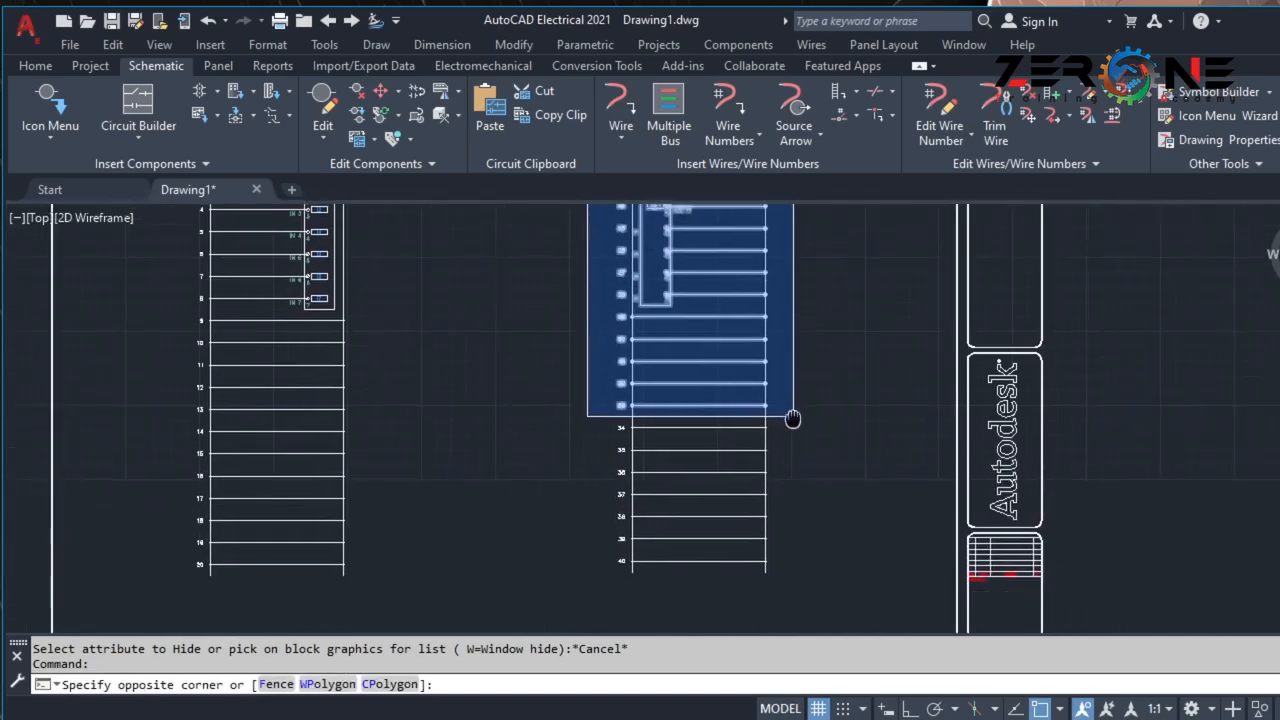
click(811, 596)
scroll(623, 414, up, 3)
scroll(617, 405, down, 6)
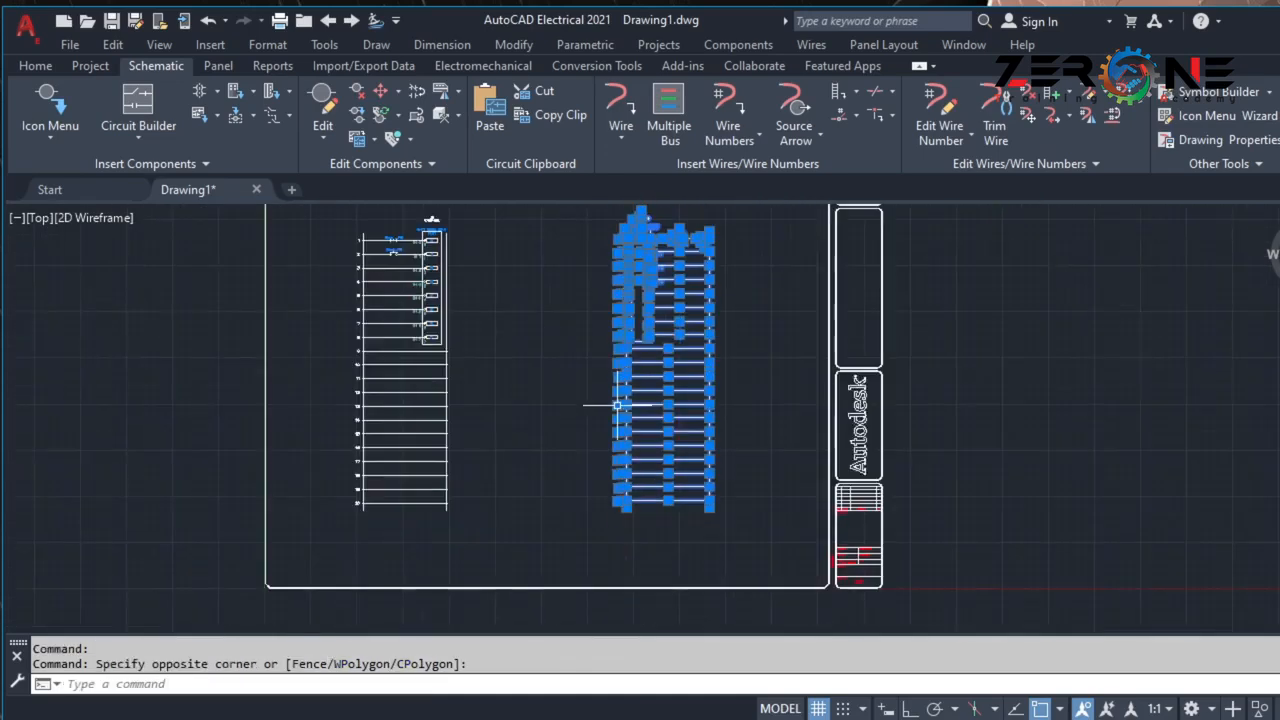
click(380, 90)
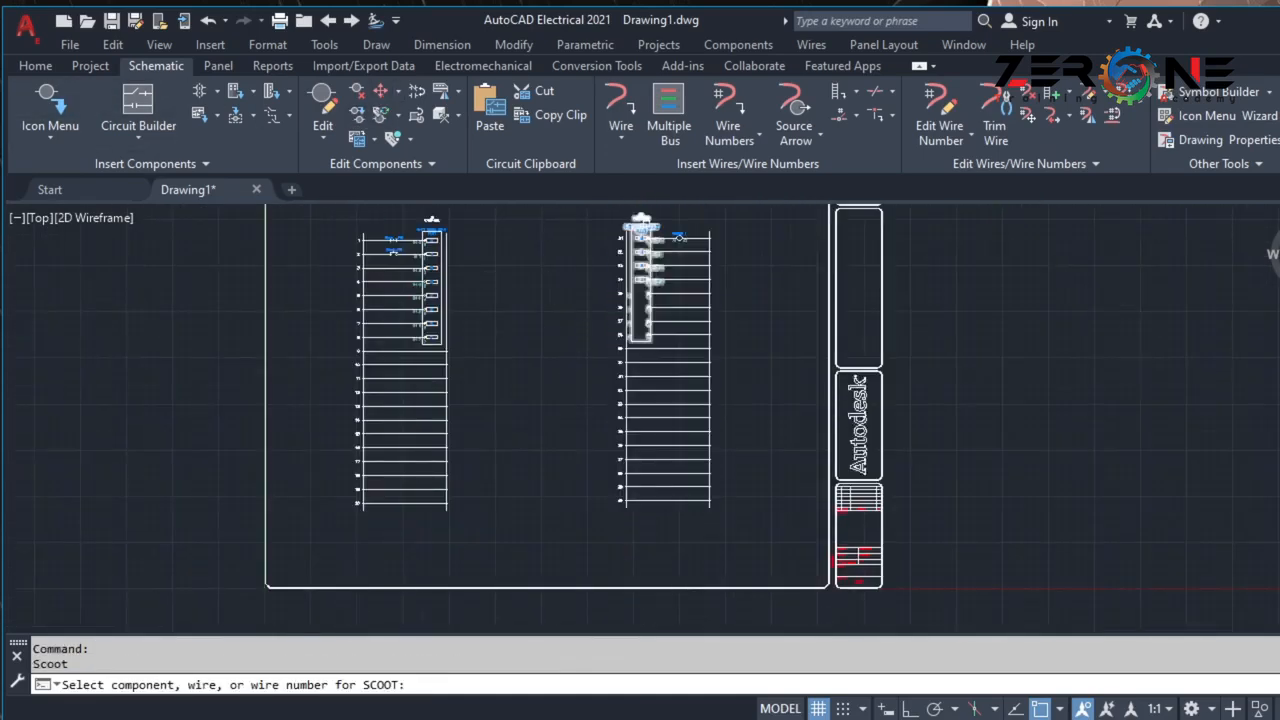
click(640, 236)
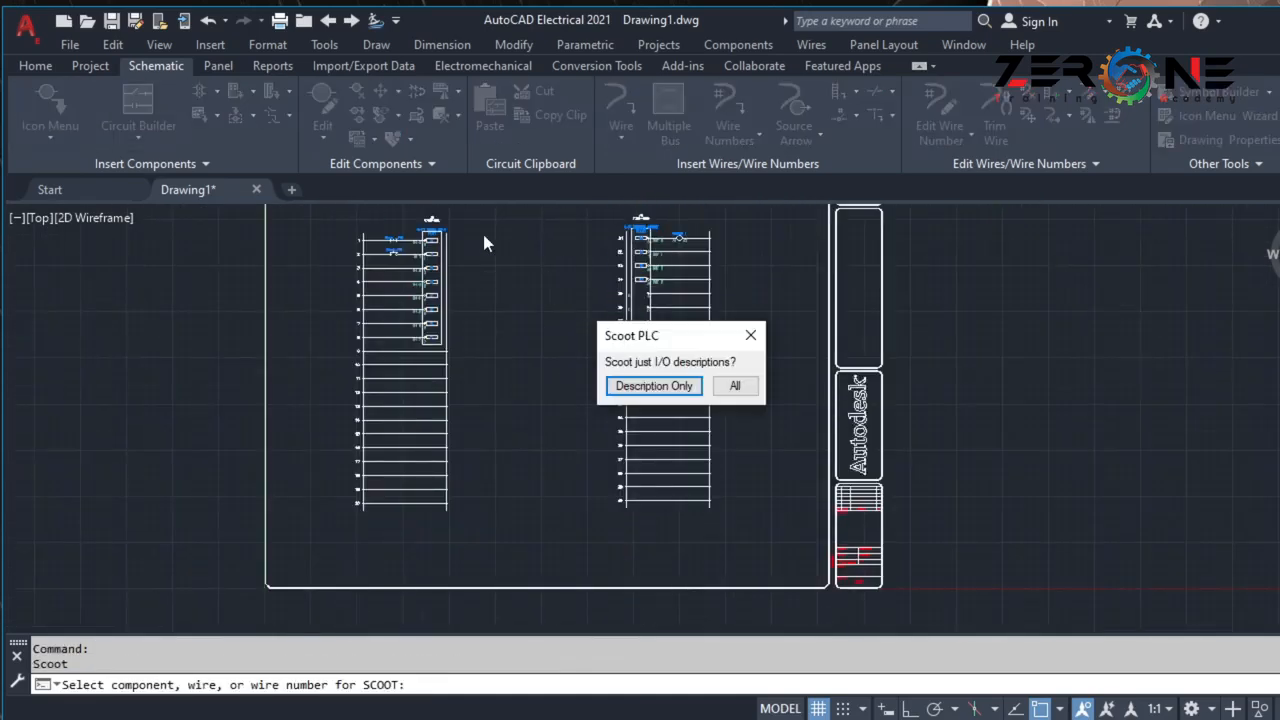
click(736, 389)
click(606, 248)
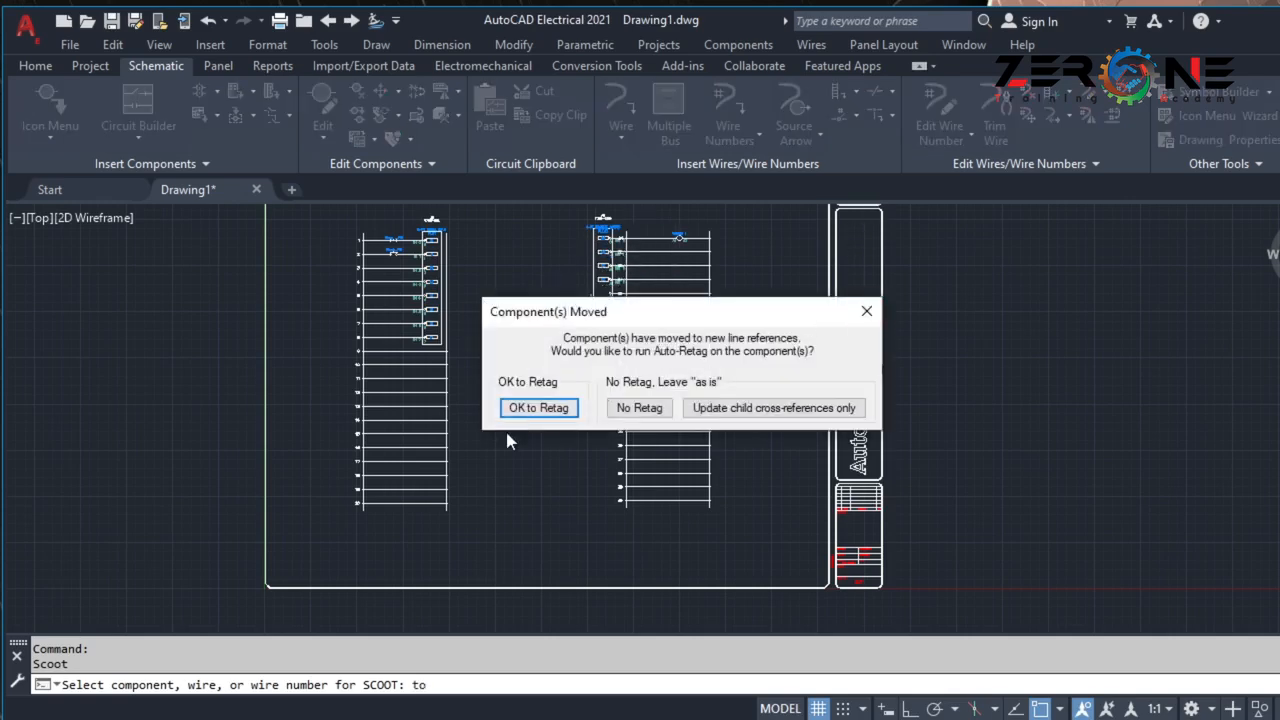
click(639, 407)
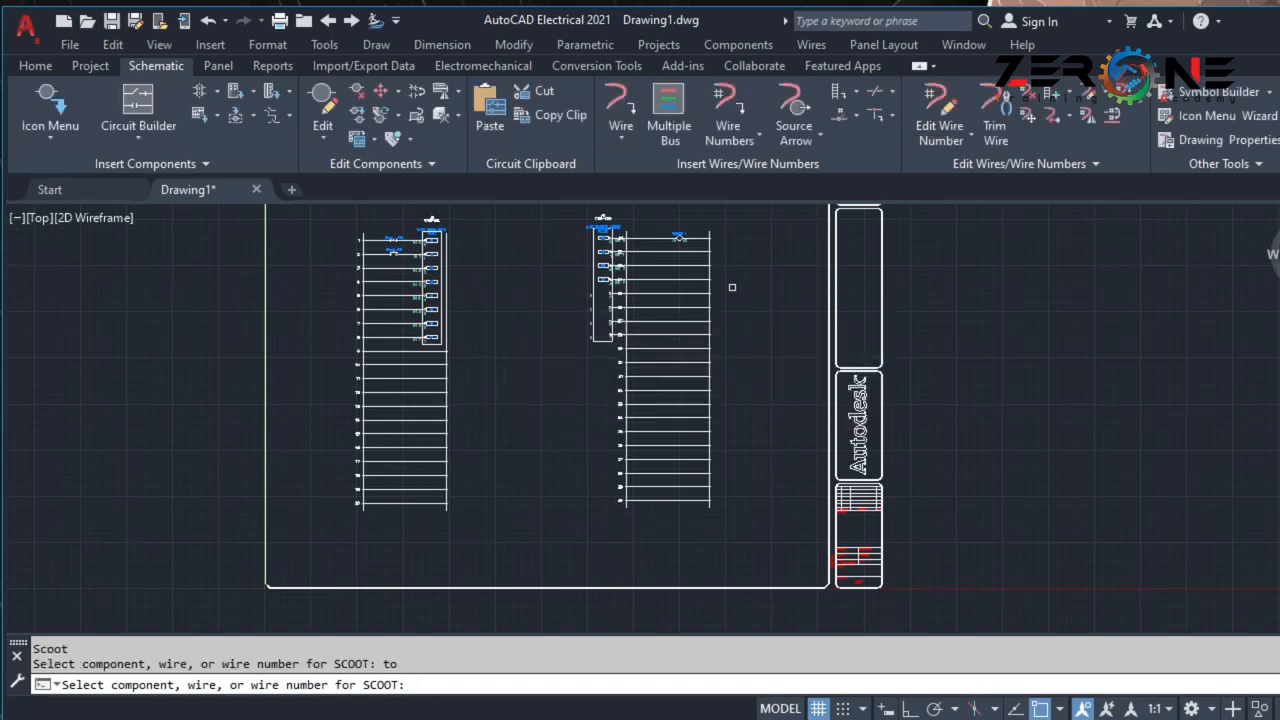
key(Escape)
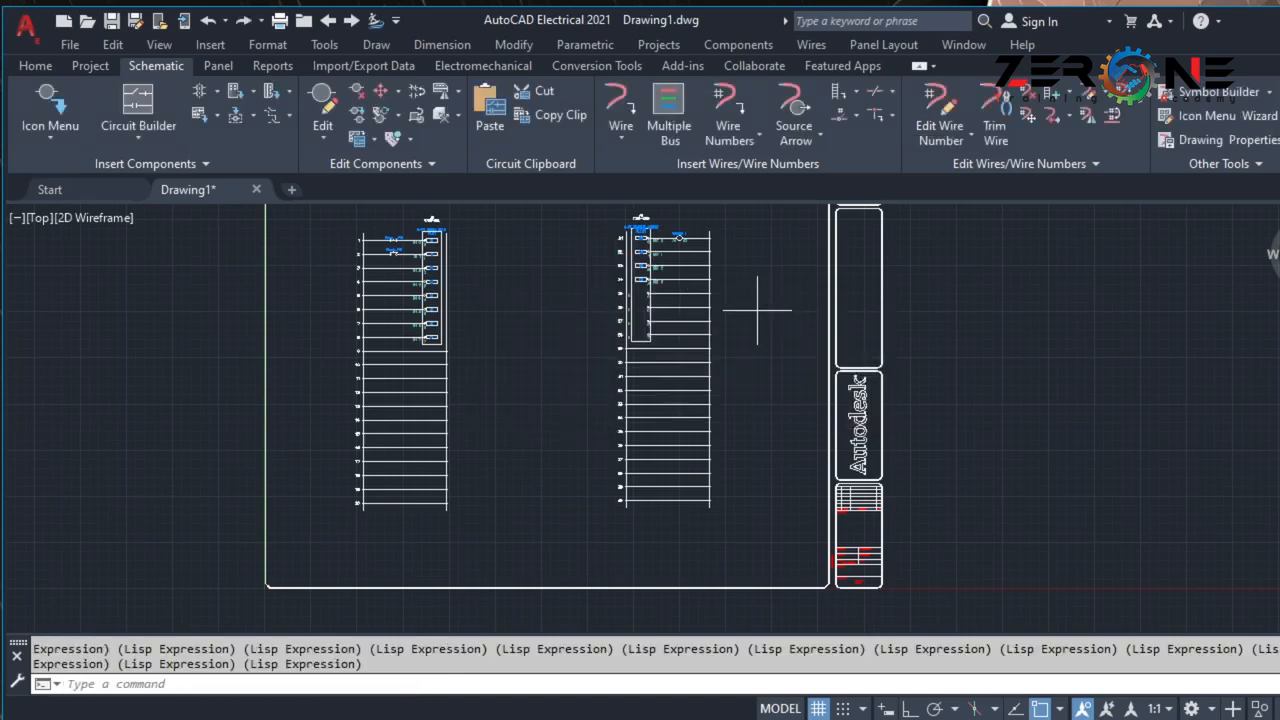
click(757, 310)
key(Escape)
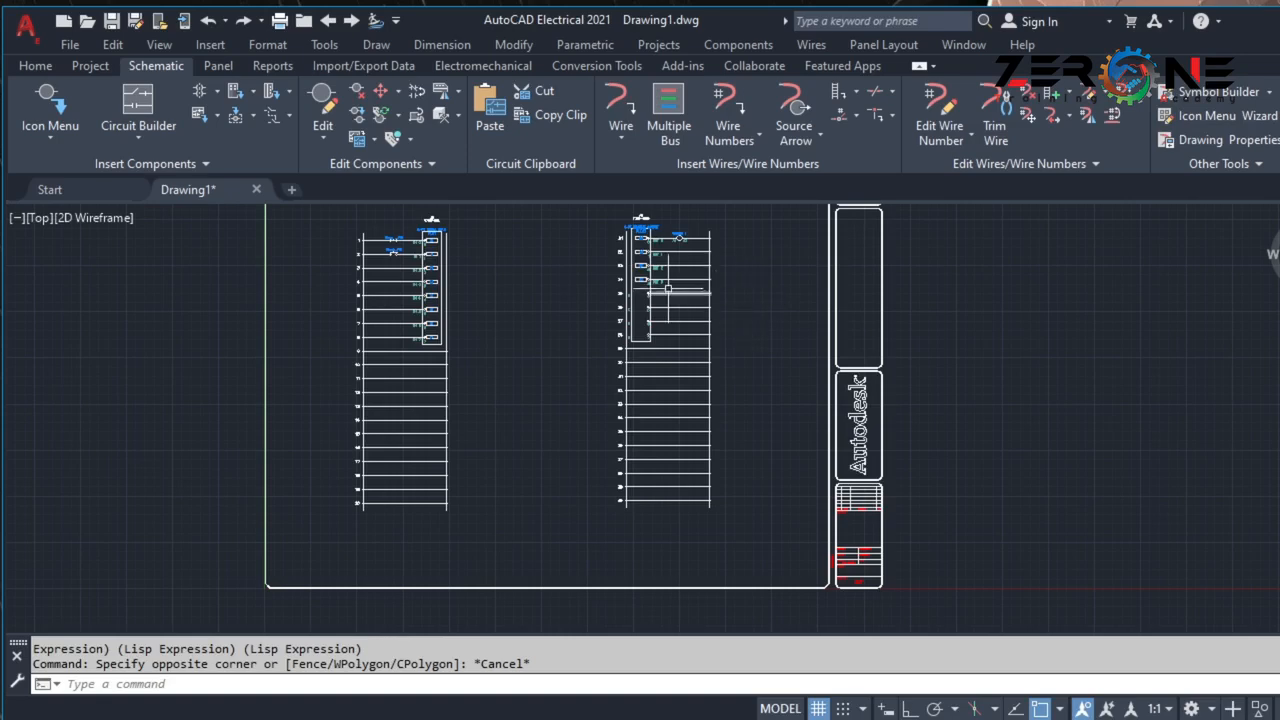
Try to move the selected output ladder by the grip on its rung 40 line number, and undo the edit.
mouse_move(505, 261)
middle_down()
mouse_move(523, 277)
mouse_move(519, 331)
middle_up()
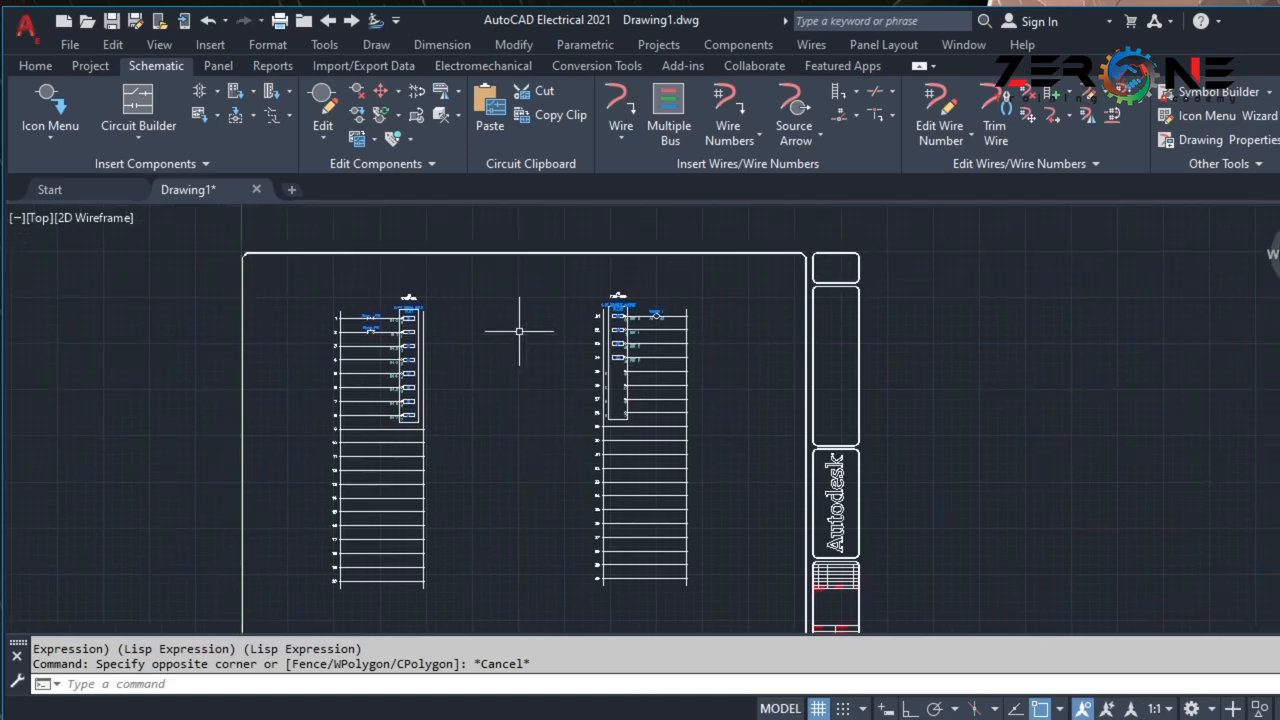
scroll(517, 329, down, 2)
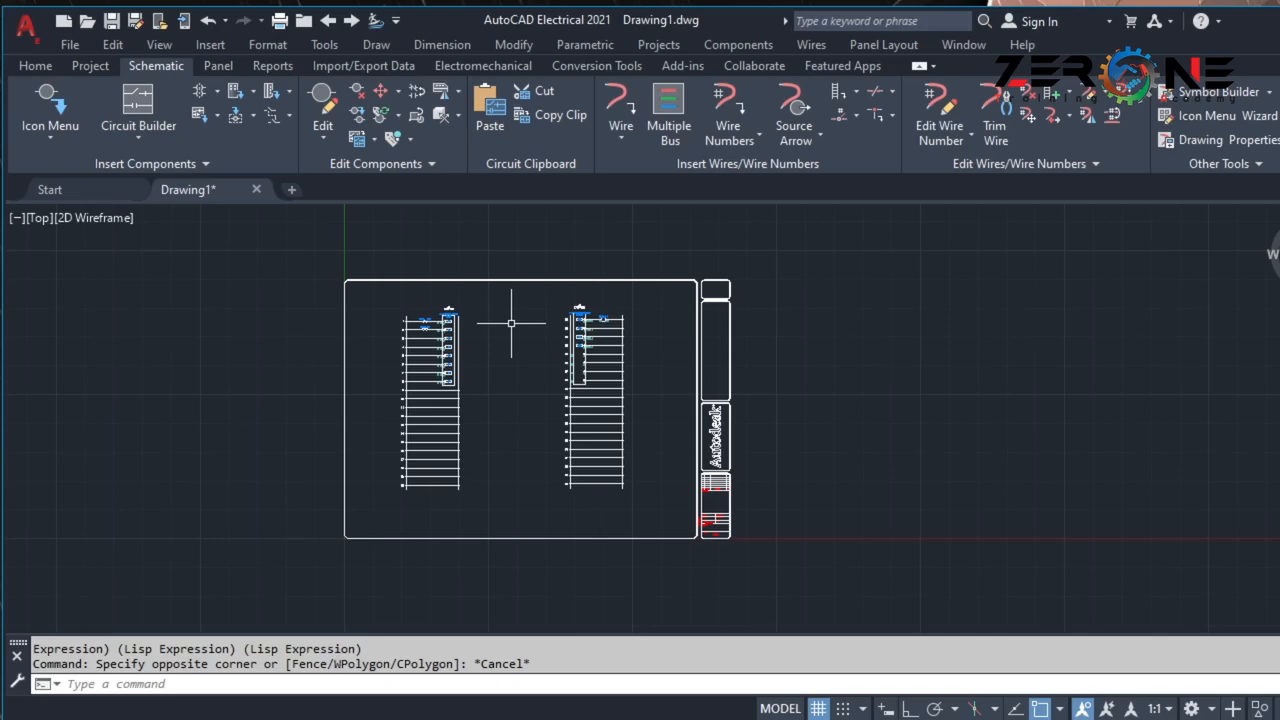
scroll(563, 320, up, 6)
scroll(395, 310, down, 4)
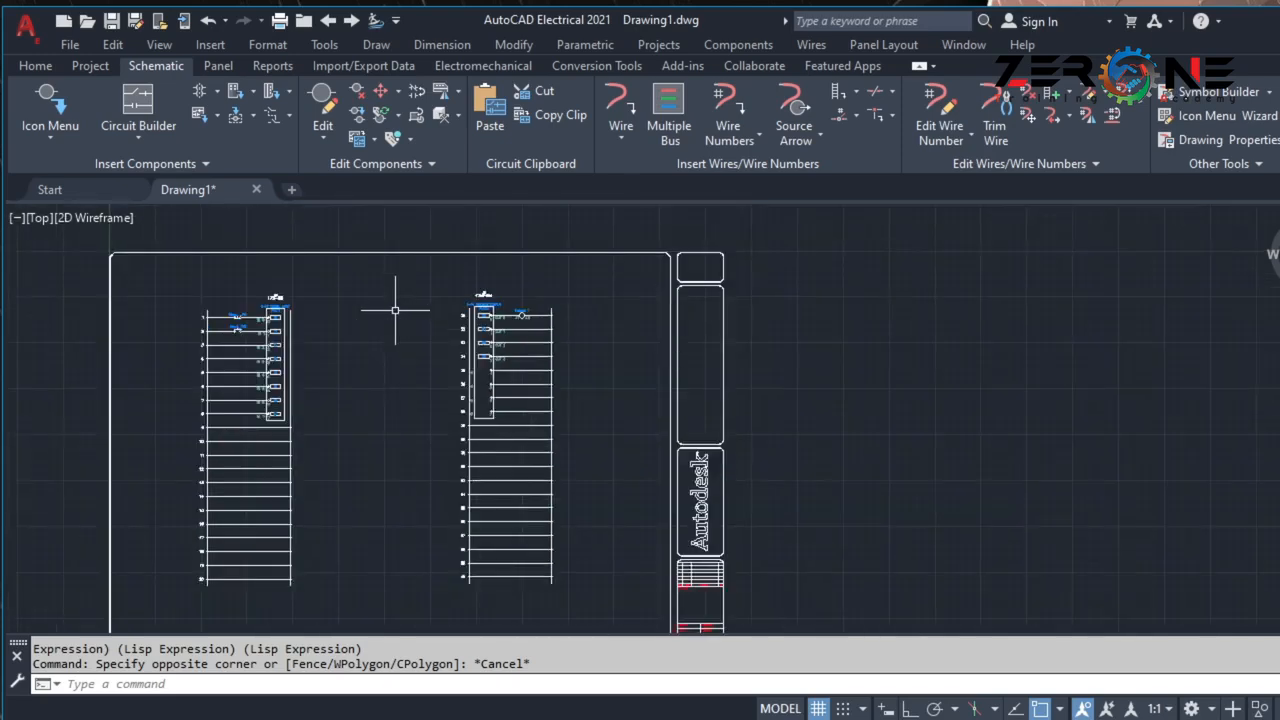
middle_drag(395, 310, 457, 331)
scroll(457, 331, up, 3)
click(541, 256)
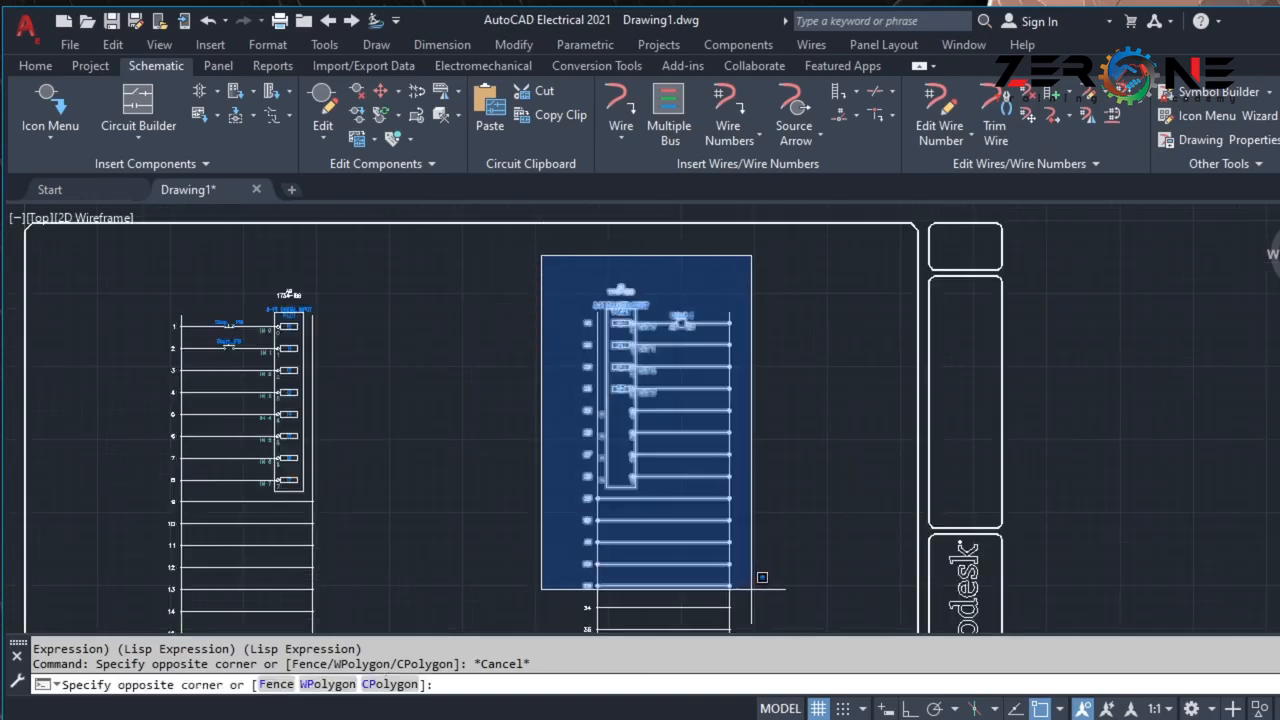
middle_drag(762, 577, 657, 351)
click(680, 517)
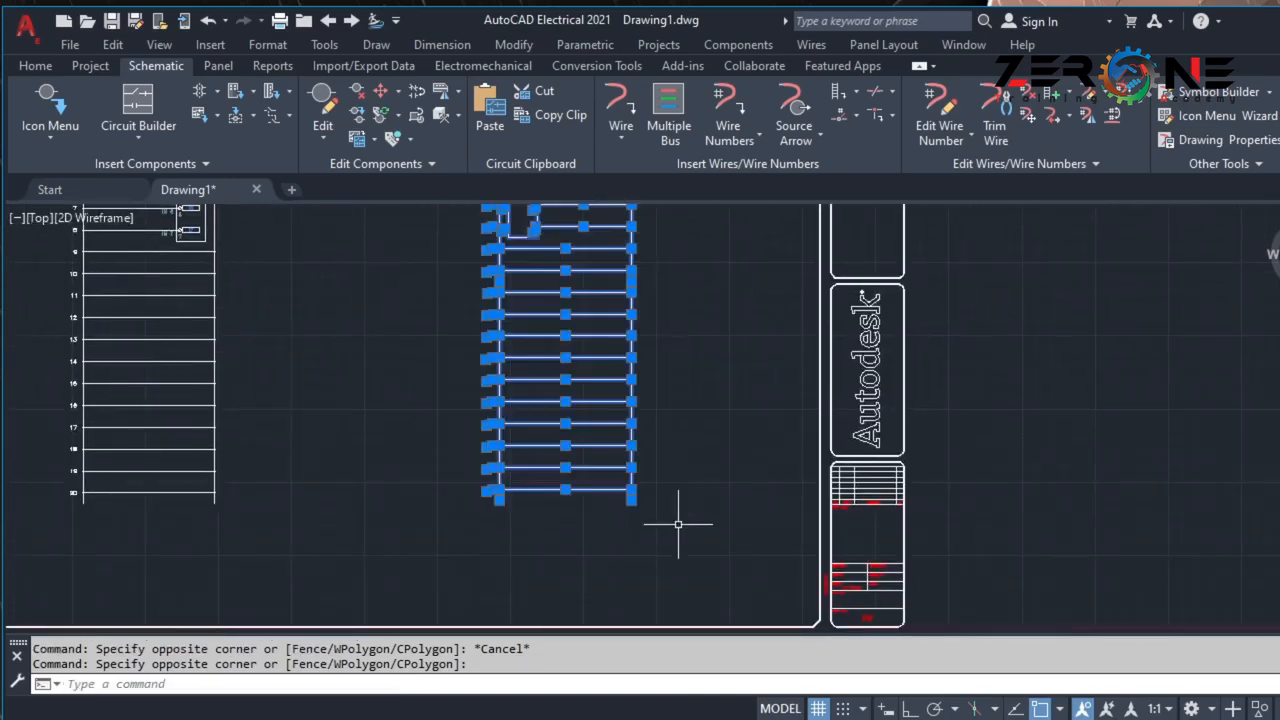
click(486, 491)
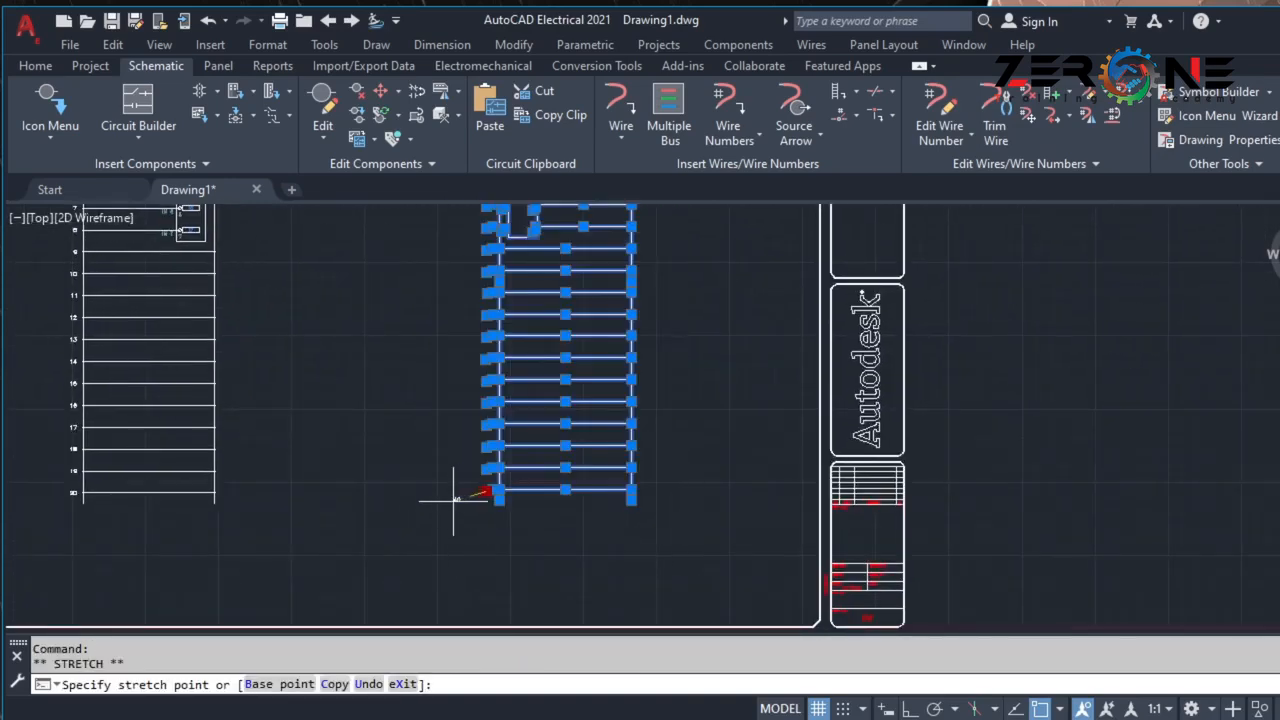
click(424, 547)
key(Escape)
key(Escape)
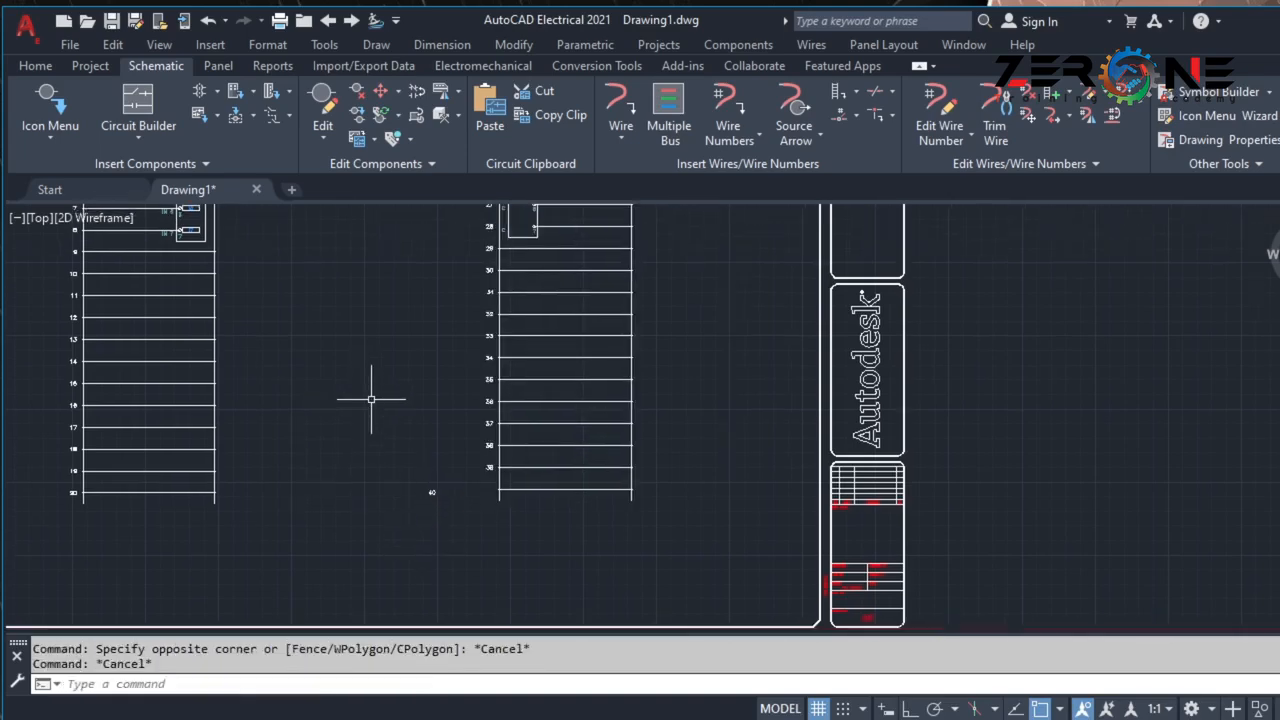
key(ctrl+z)
key(ctrl+z)
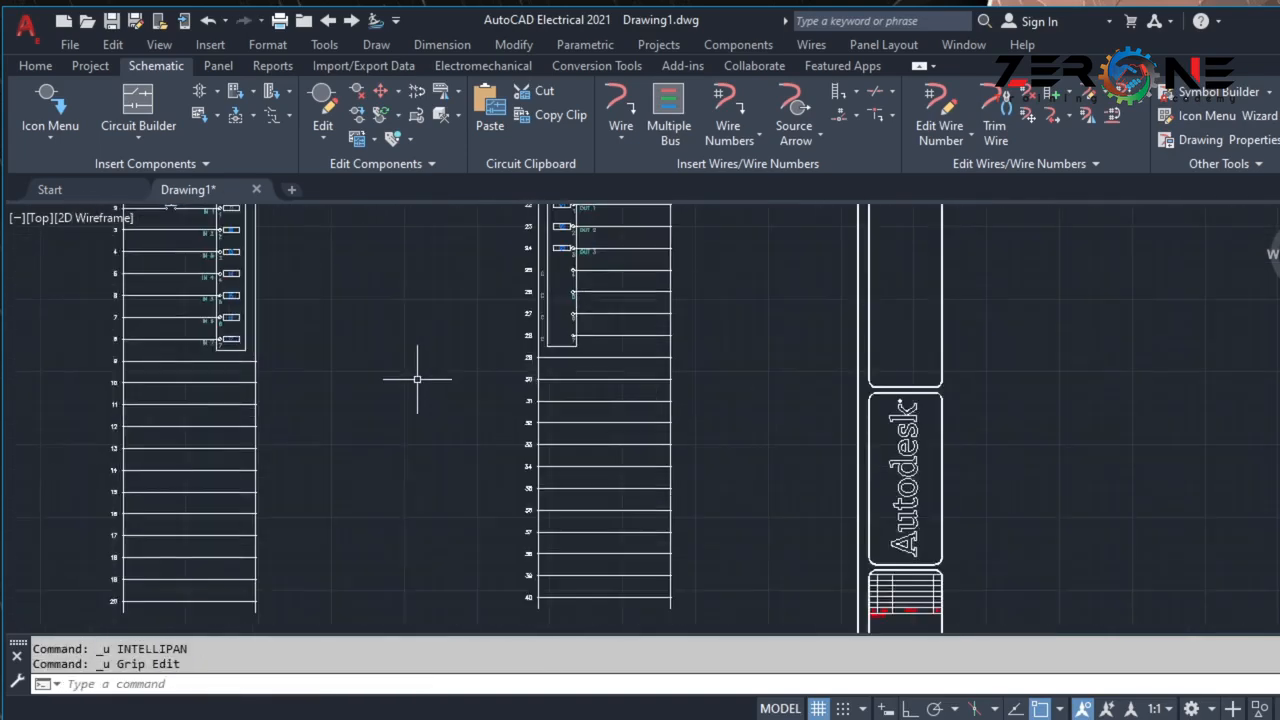
Delete the unused rungs and their line numbers below rungs 9 and 29 on both ladders.
middle_drag(417, 379, 414, 429)
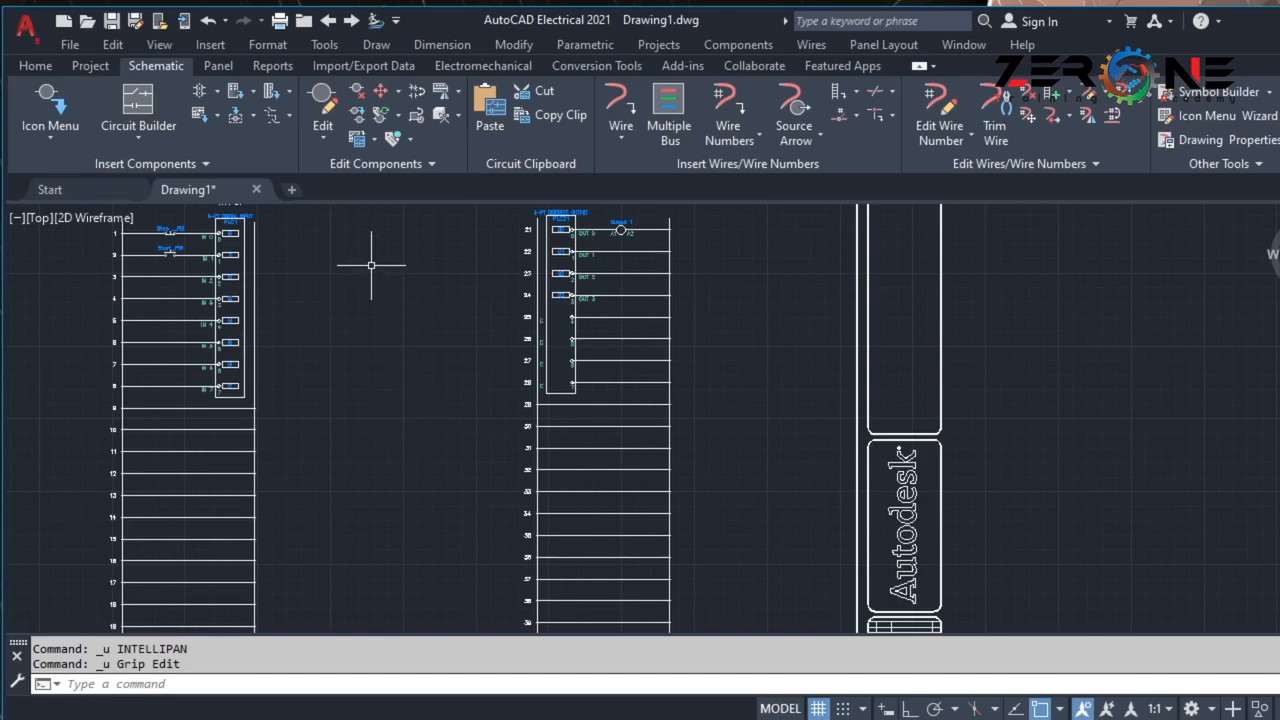
scroll(366, 261, down, 2)
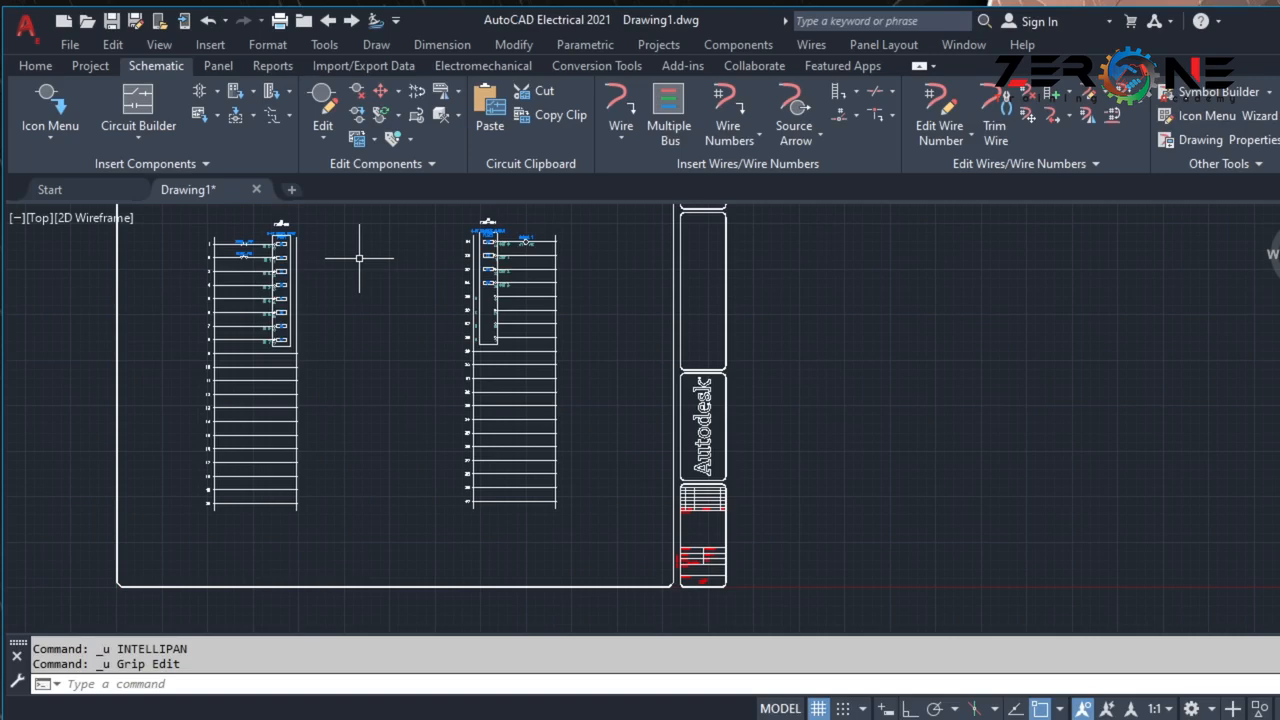
click(183, 528)
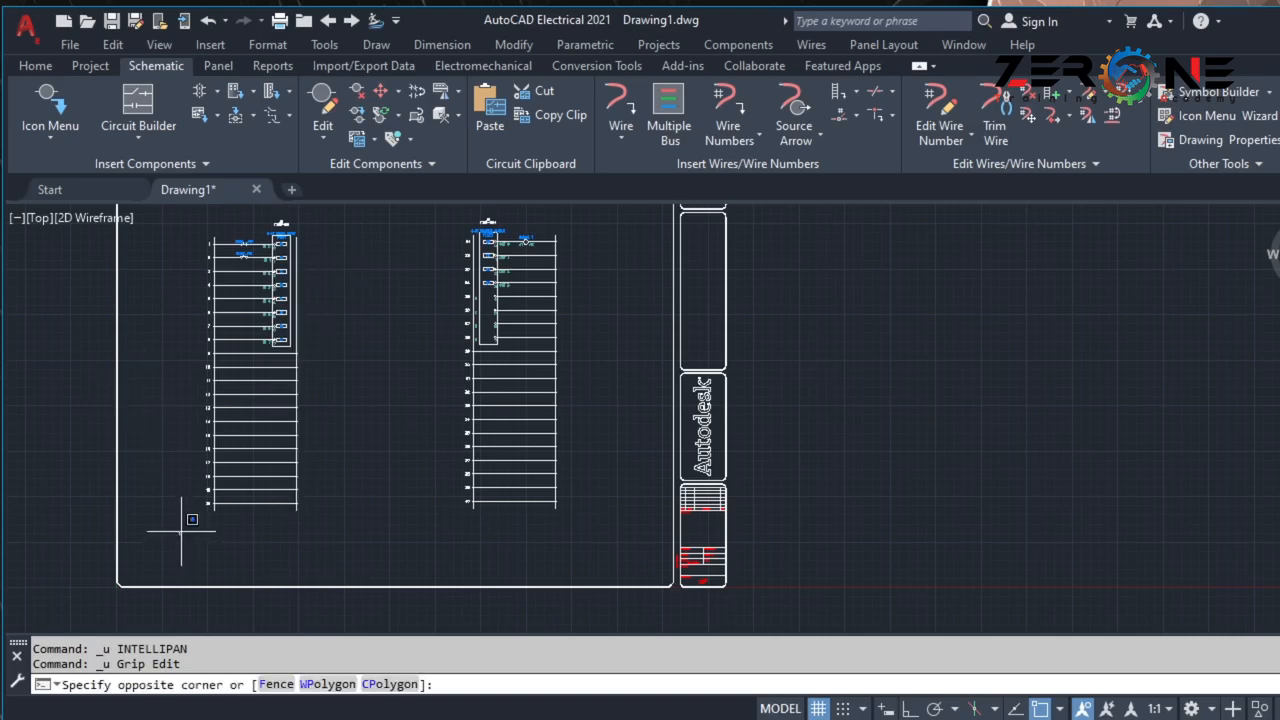
click(636, 360)
key(Delete)
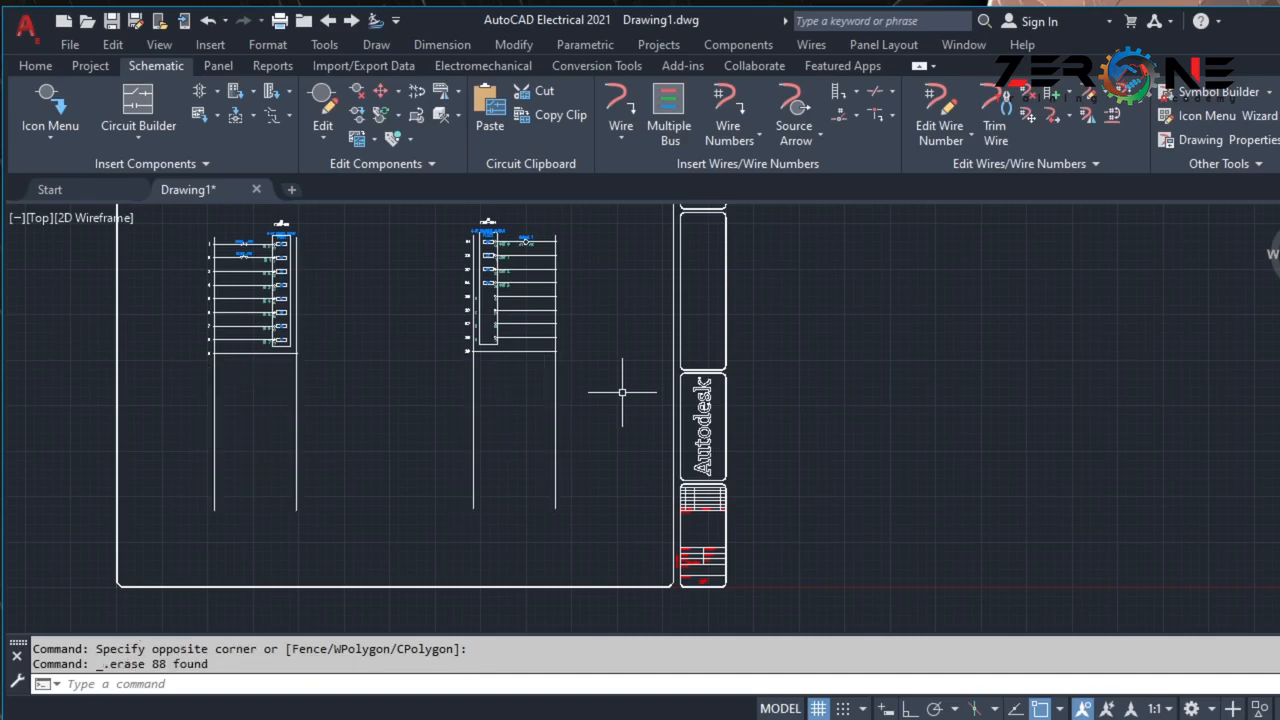
Trim both vertical rails of the output ladder and the input ladder's module-side rail below the last remaining rungs.
scroll(516, 395, up, 2)
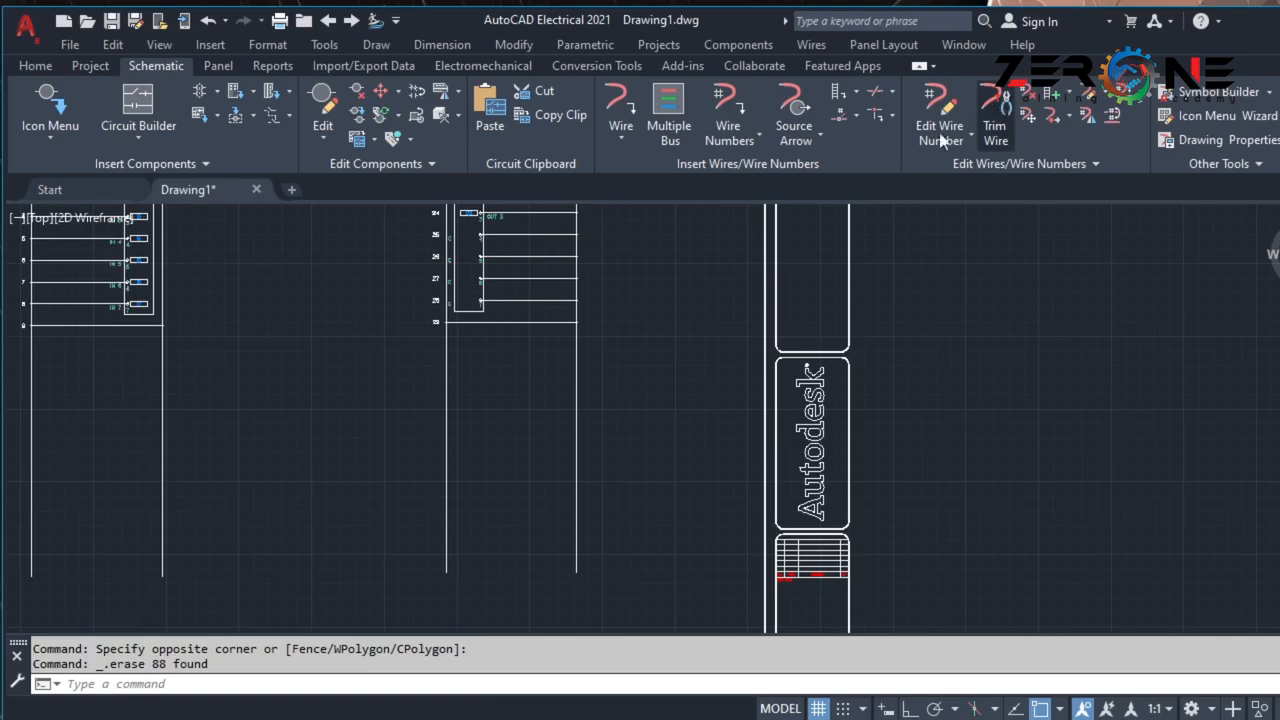
click(995, 125)
click(576, 366)
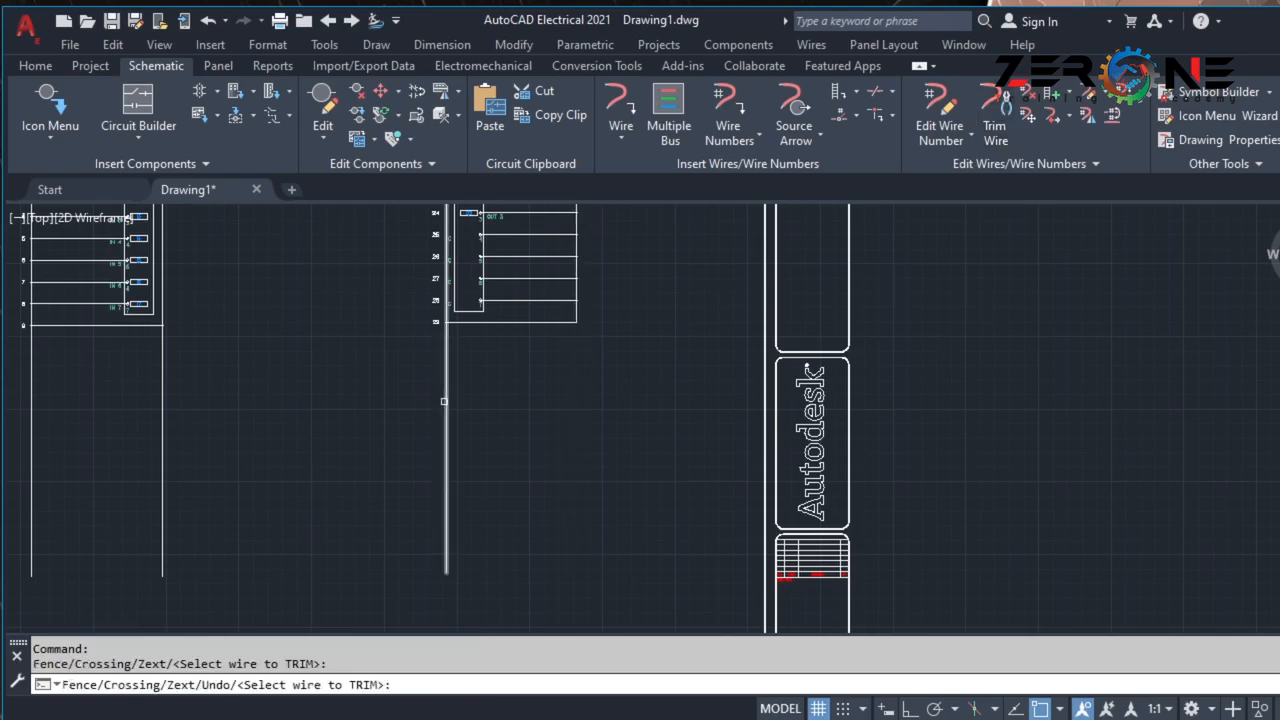
click(444, 401)
click(163, 434)
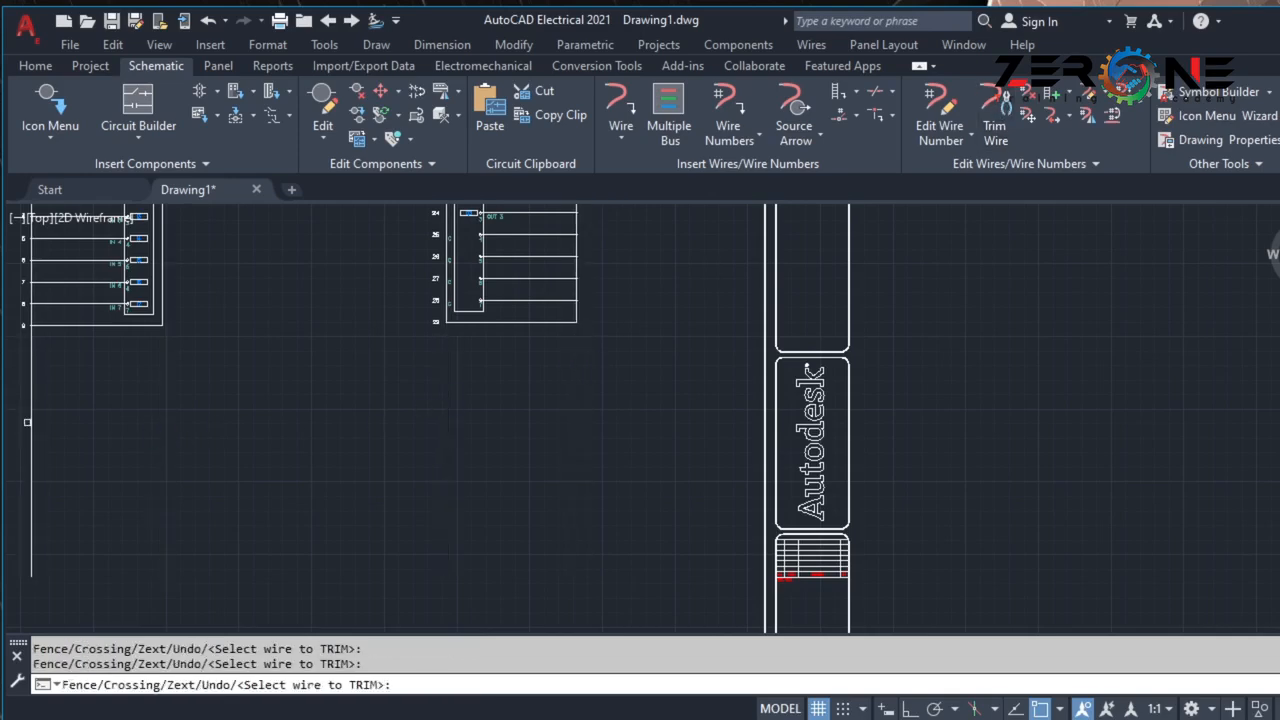
key(Return)
Undo the rail trims and the deletion of the lower rungs on both ladders.
click(74, 422)
key(ctrl+z)
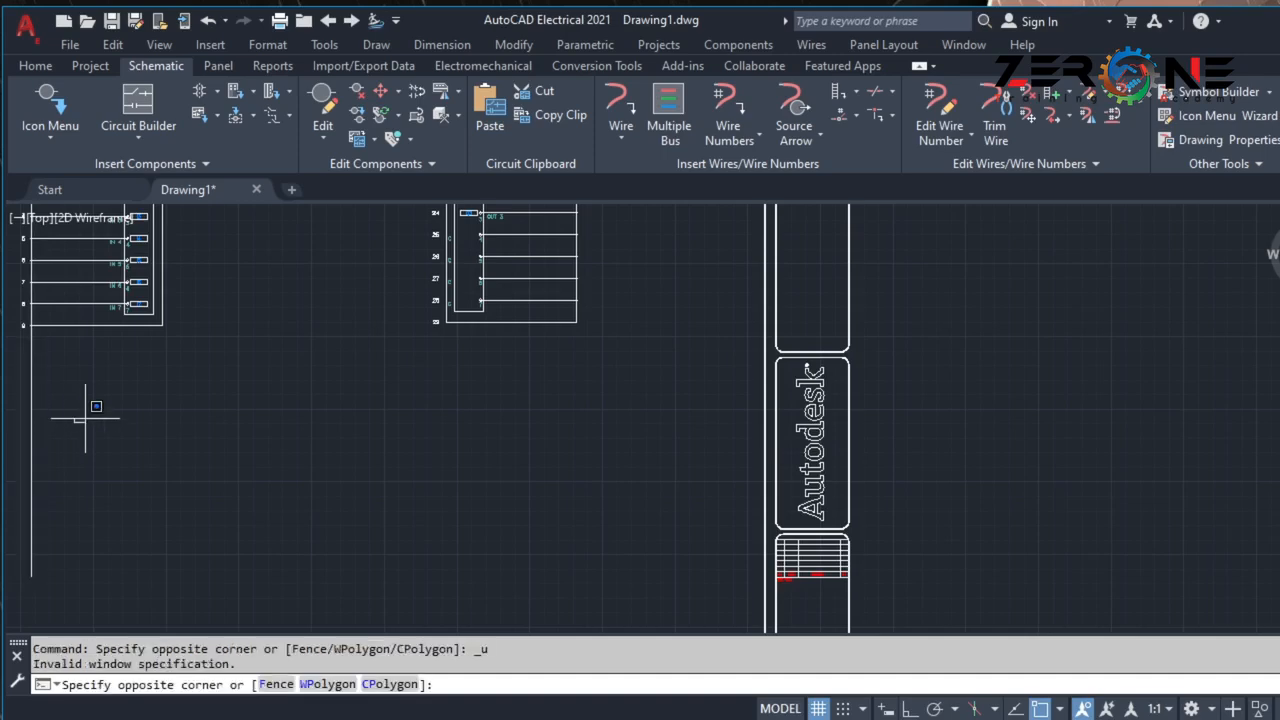
key(Escape)
key(ctrl+z)
key(ctrl+z)
key(ctrl+z)
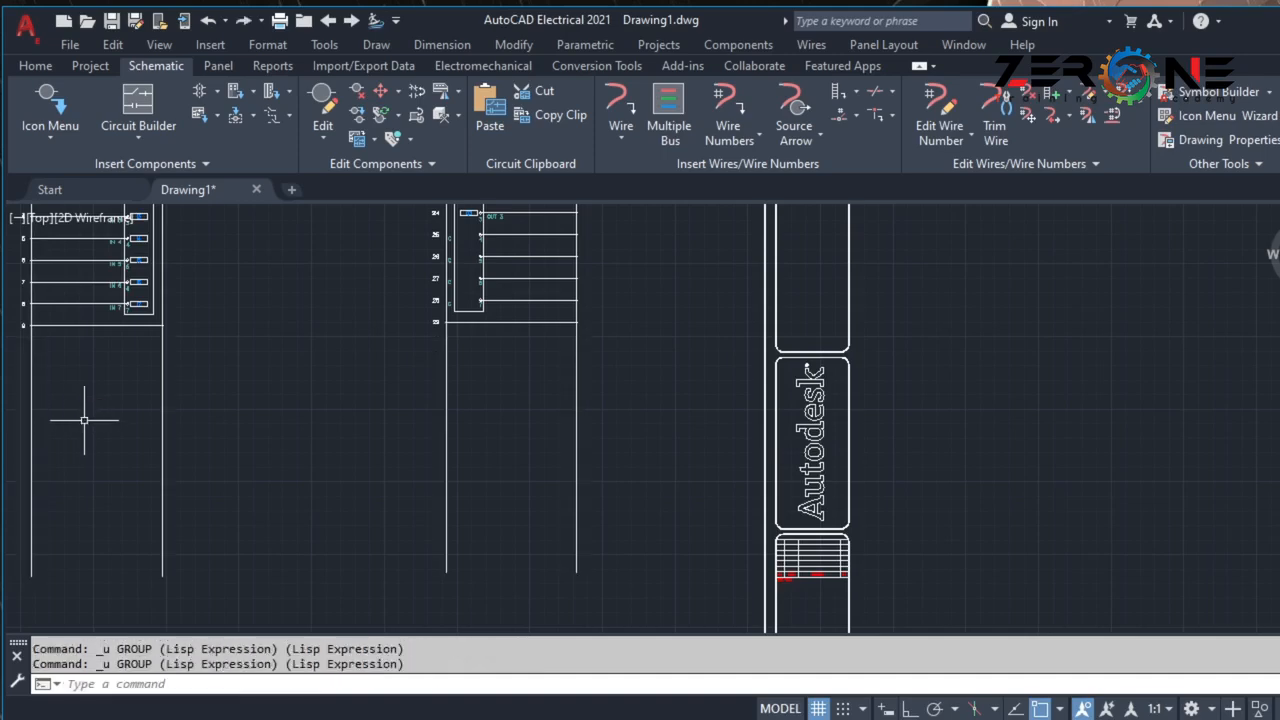
key(ctrl+z)
key(ctrl+z)
Examine the input and output ladders with their PLC modules, push buttons and relay coil on the sheet.
click(381, 402)
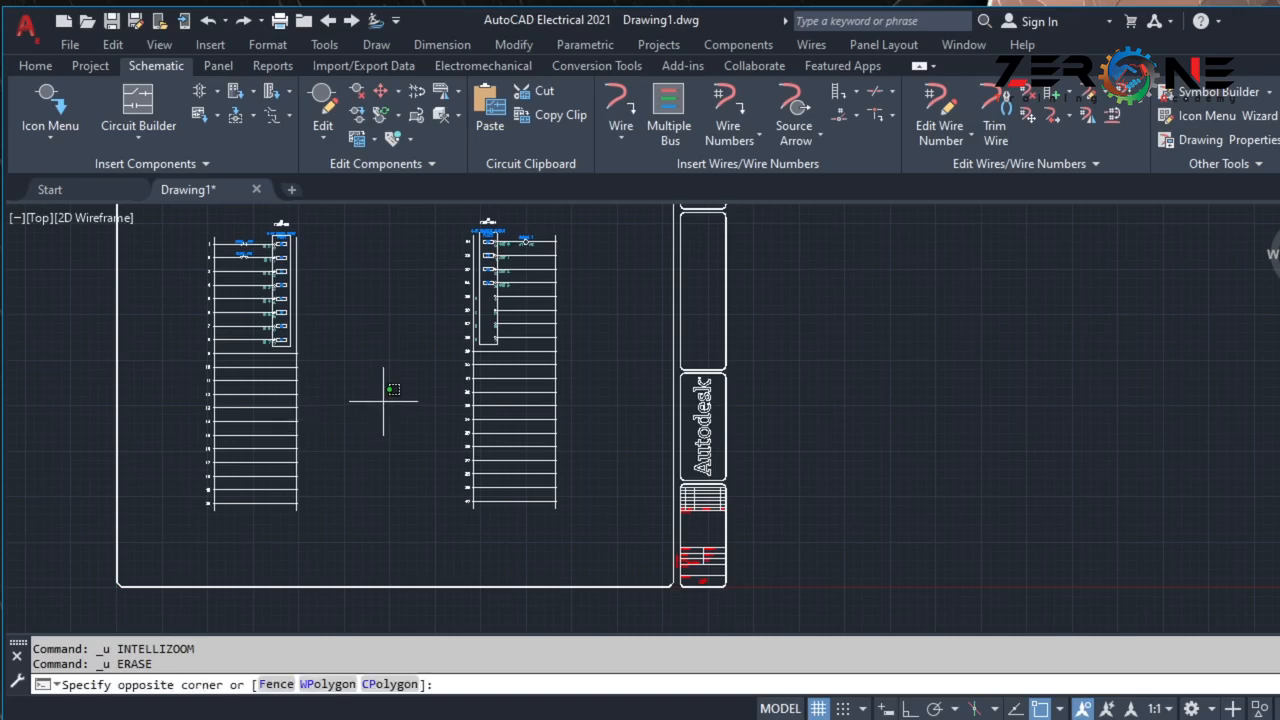
click(380, 402)
scroll(374, 453, down, 1)
middle_drag(373, 452, 350, 546)
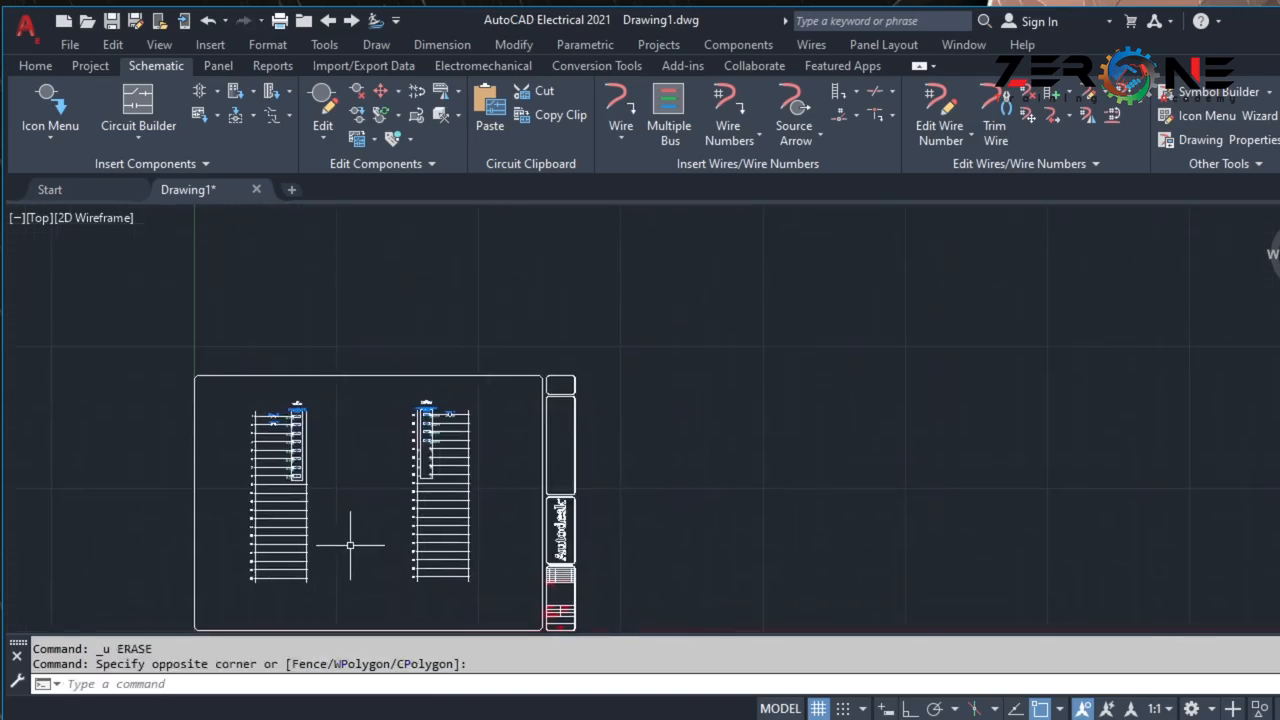
scroll(345, 505, up, 2)
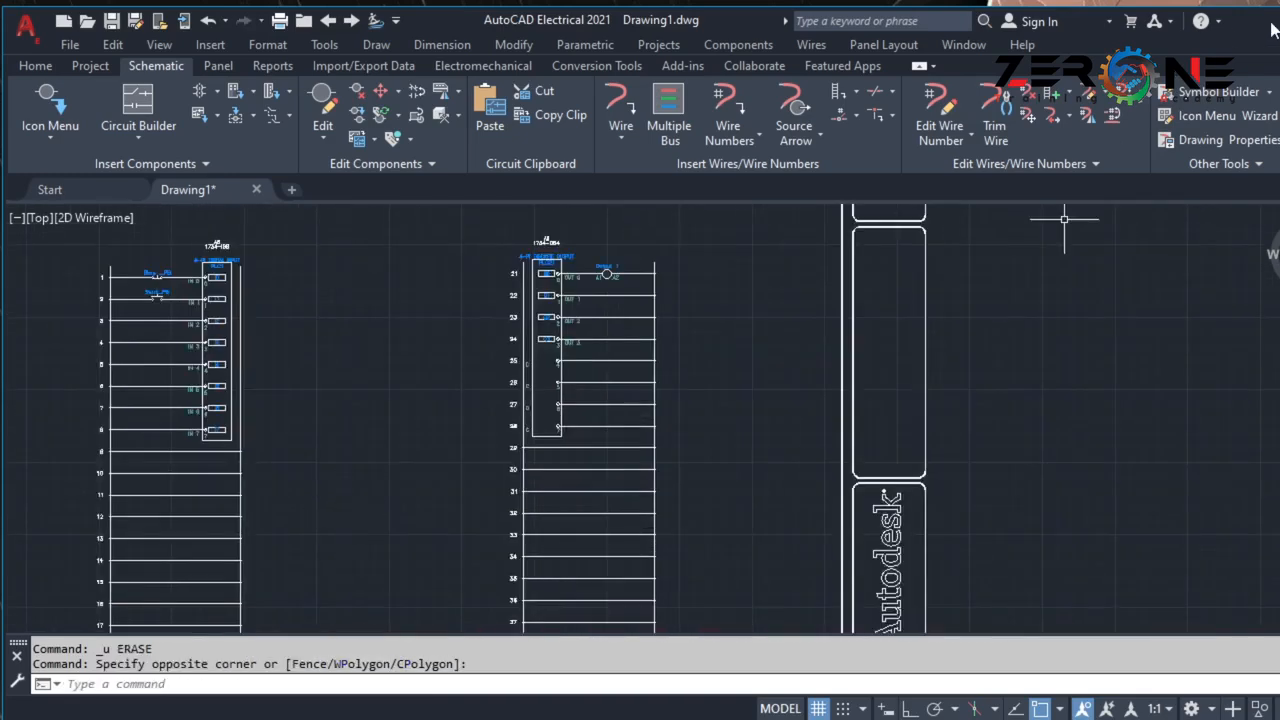
click(431, 316)
click(429, 316)
scroll(429, 316, up, 2)
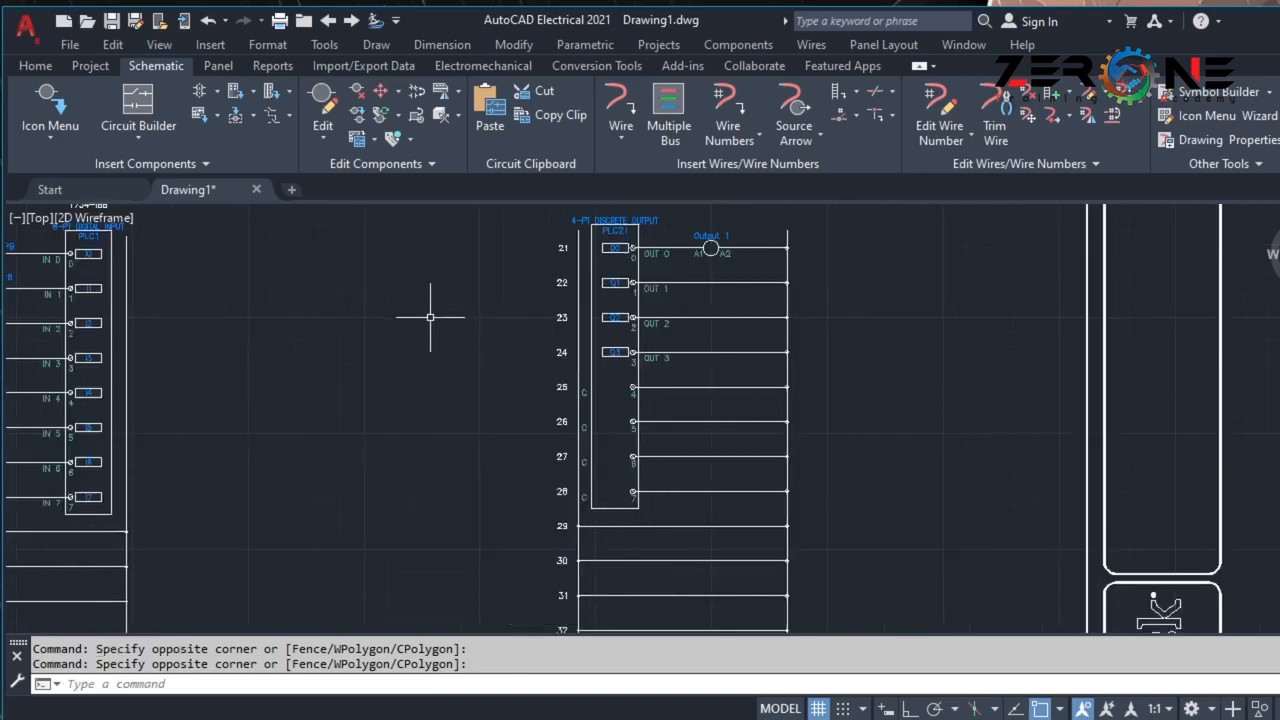
scroll(430, 314, down, 2)
middle_drag(423, 314, 447, 338)
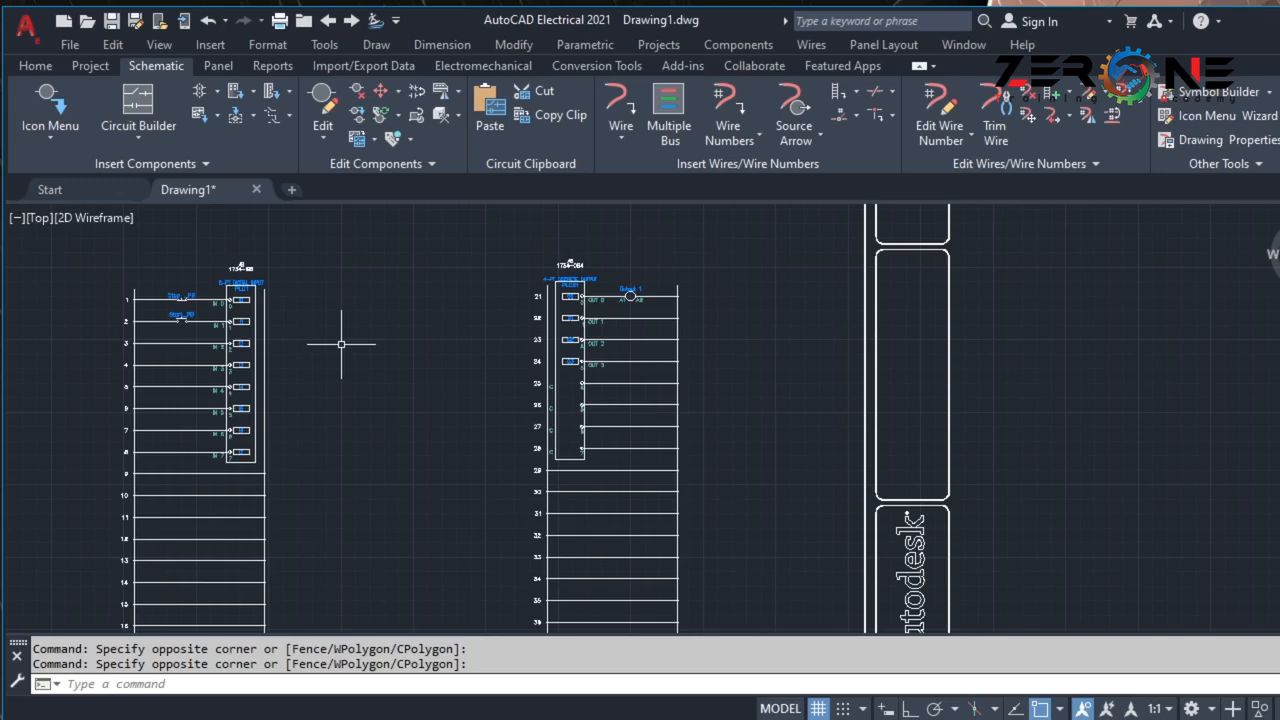
scroll(341, 344, down, 3)
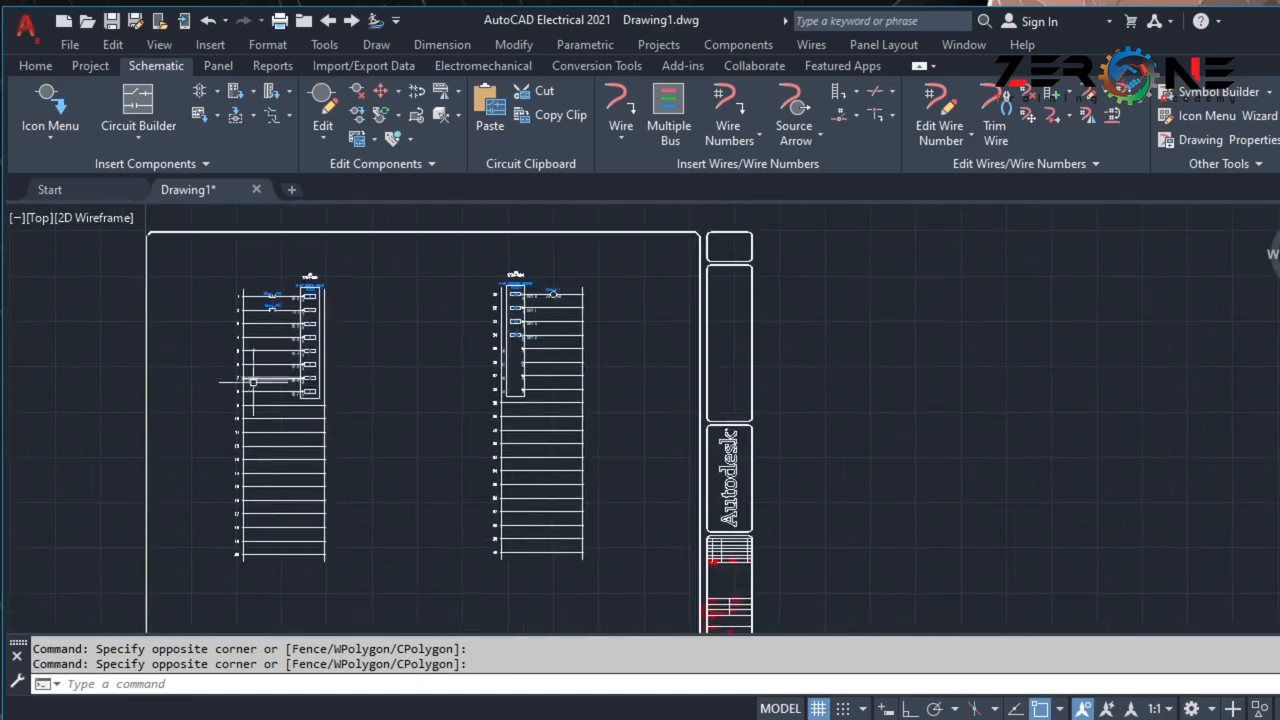
scroll(340, 402, up, 4)
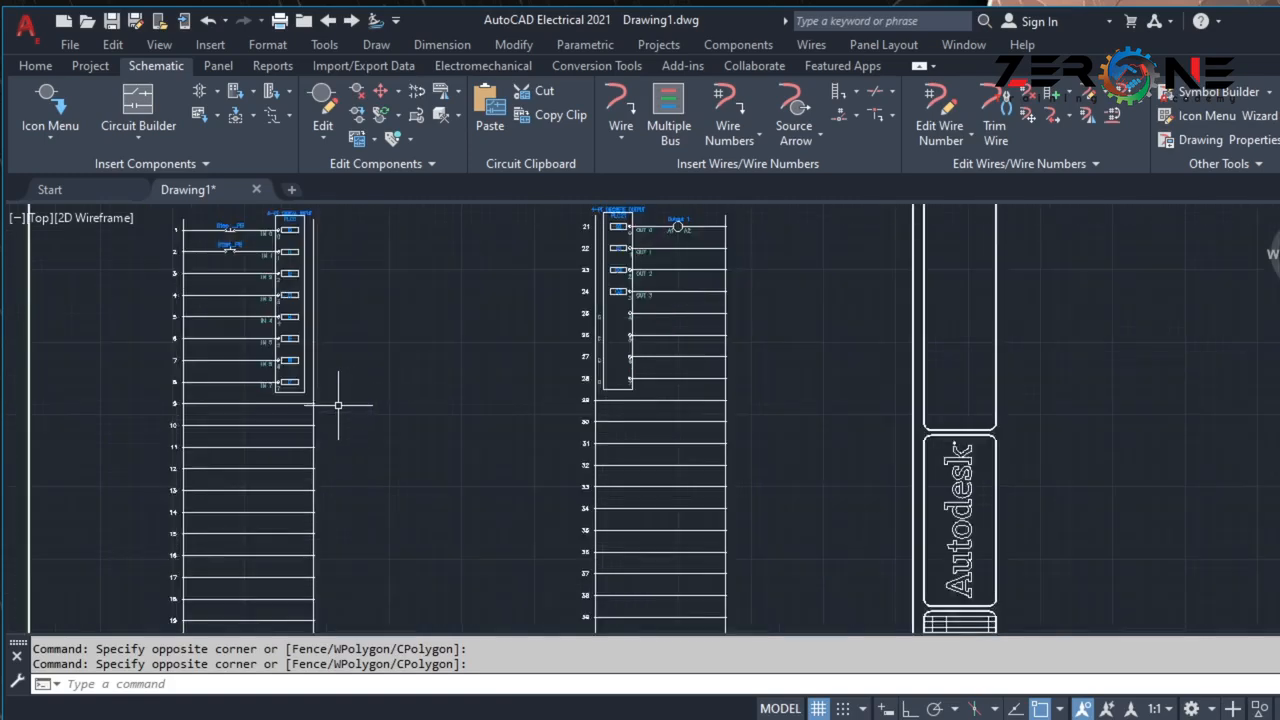
scroll(591, 425, down, 2)
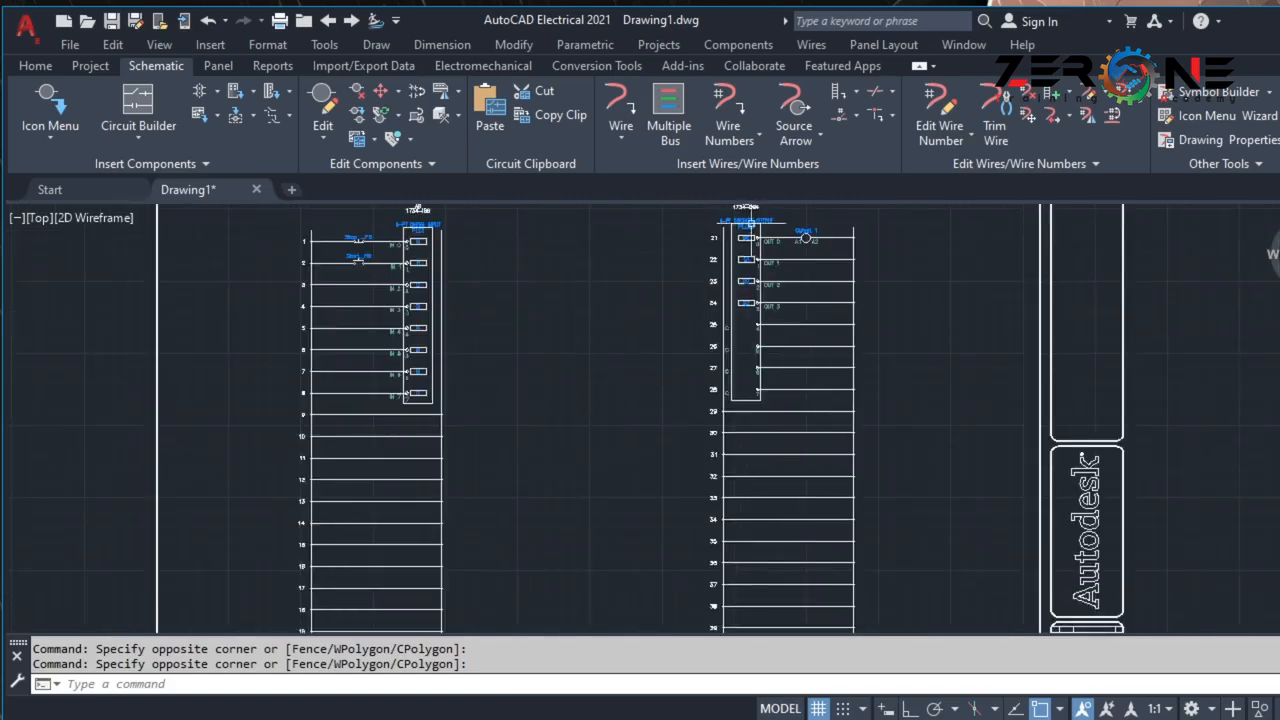
Delete the unused rungs and their line numbers below rungs 8 and 28 on the input and output ladders.
scroll(540, 412, down, 2)
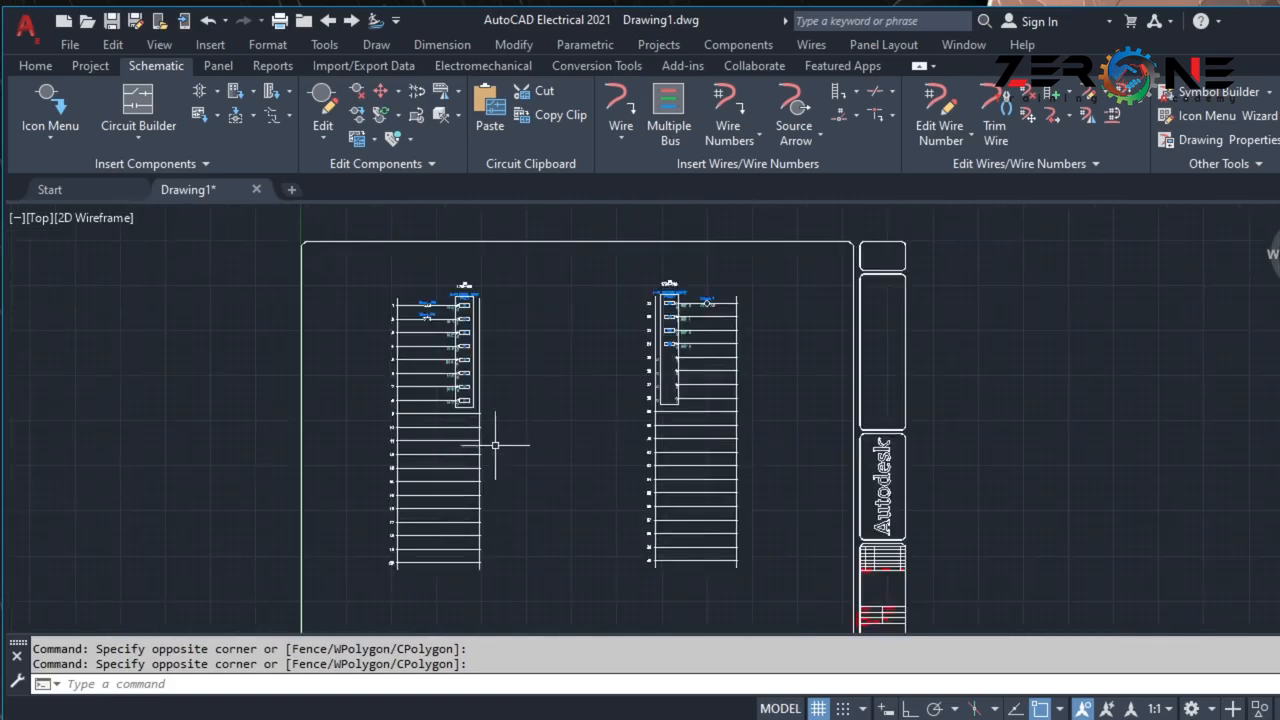
click(310, 626)
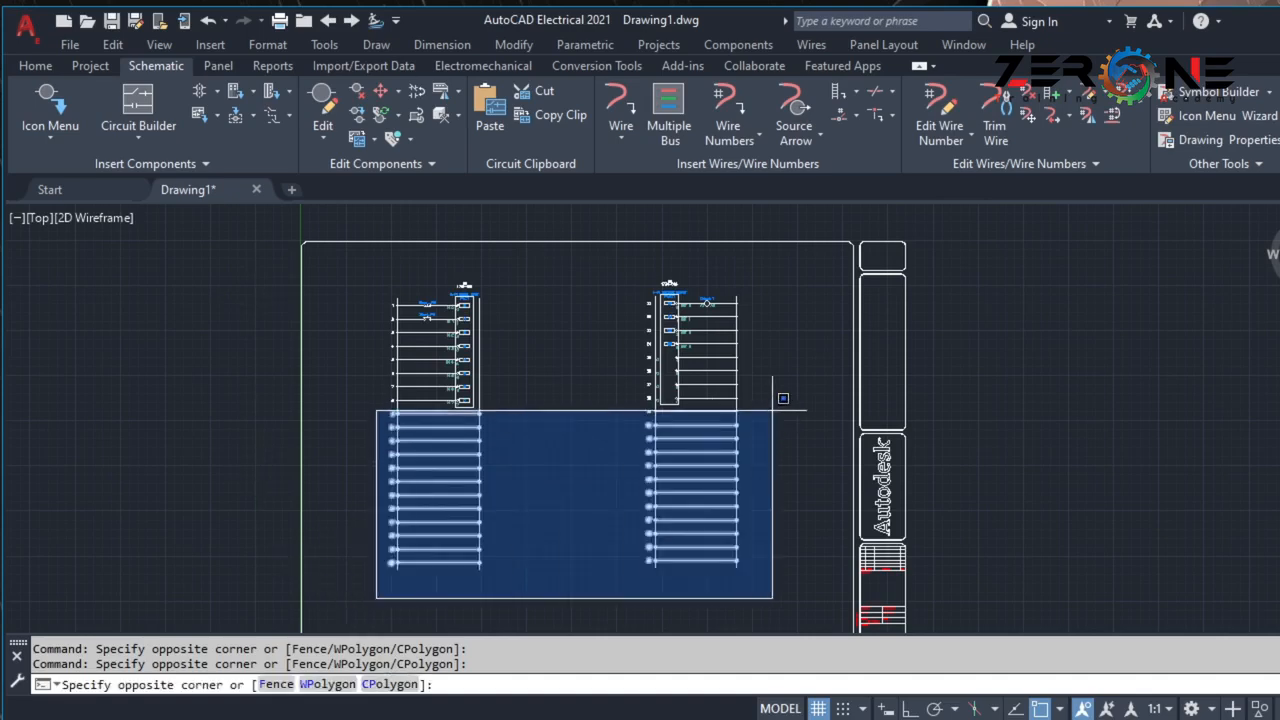
click(774, 398)
key(Delete)
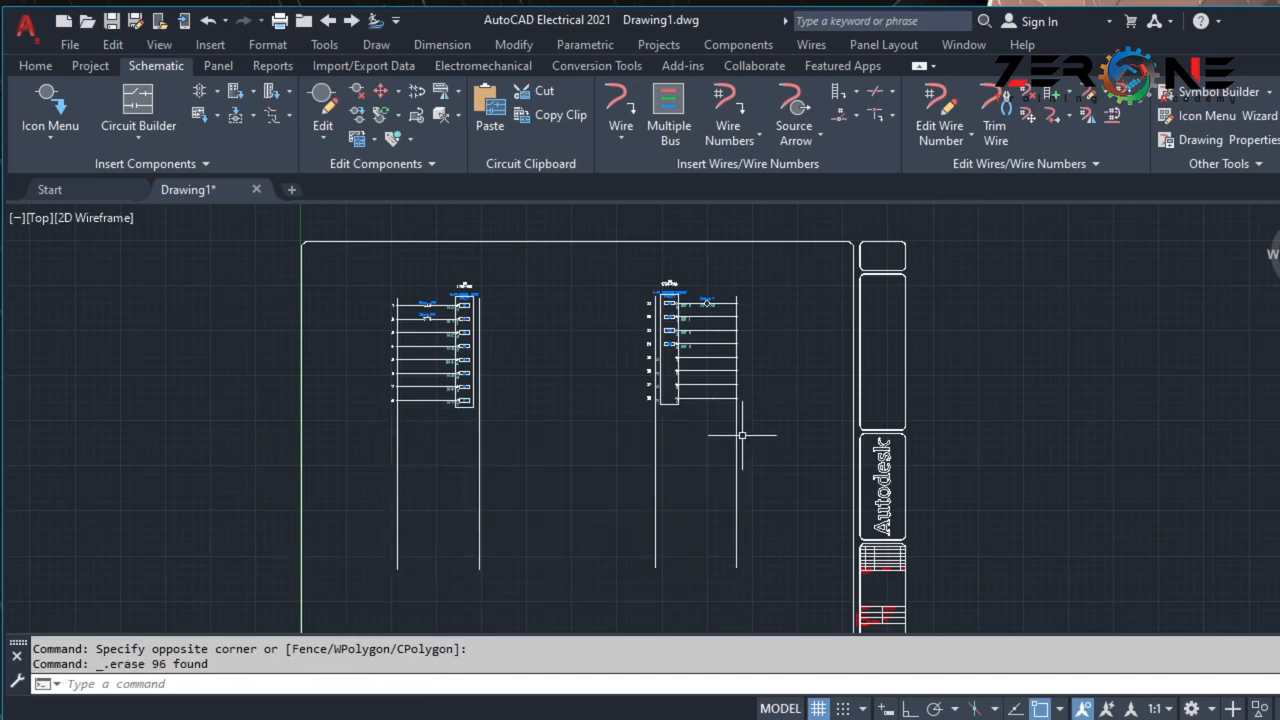
Trim the output ladder's load-side rail below rung 28 and trim away its rail behind the PLC module.
click(994, 105)
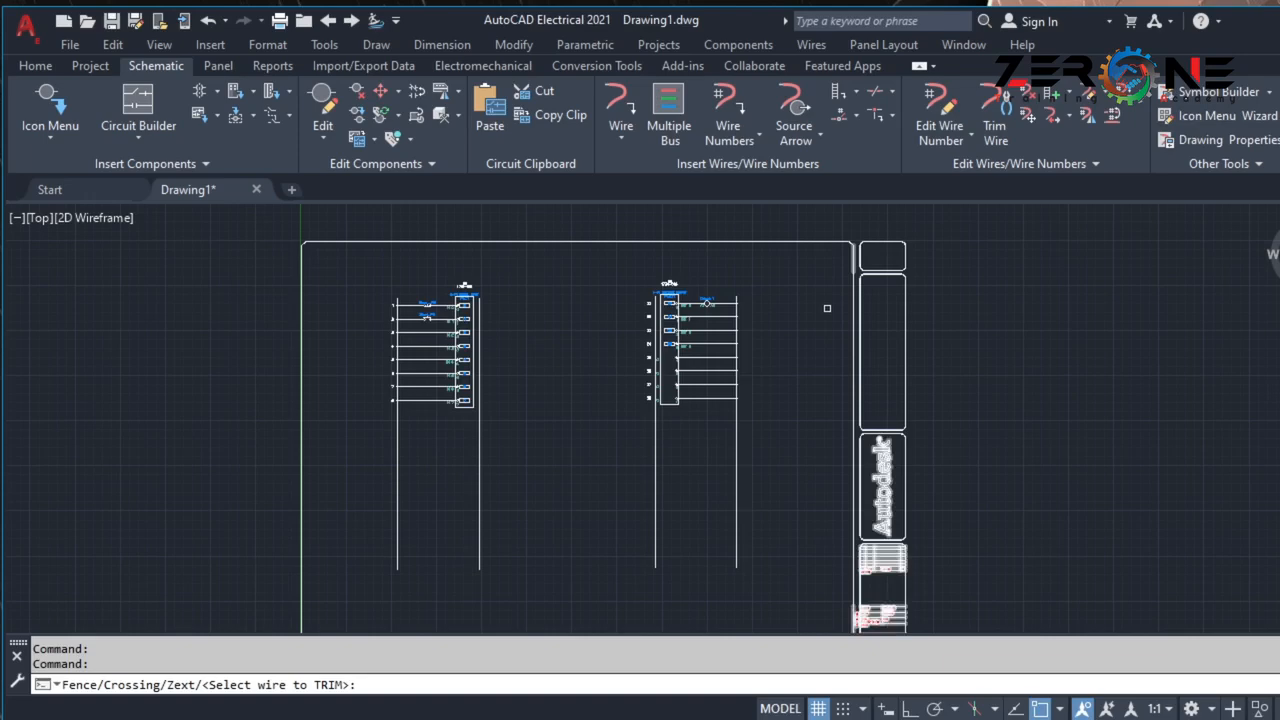
click(737, 460)
click(655, 457)
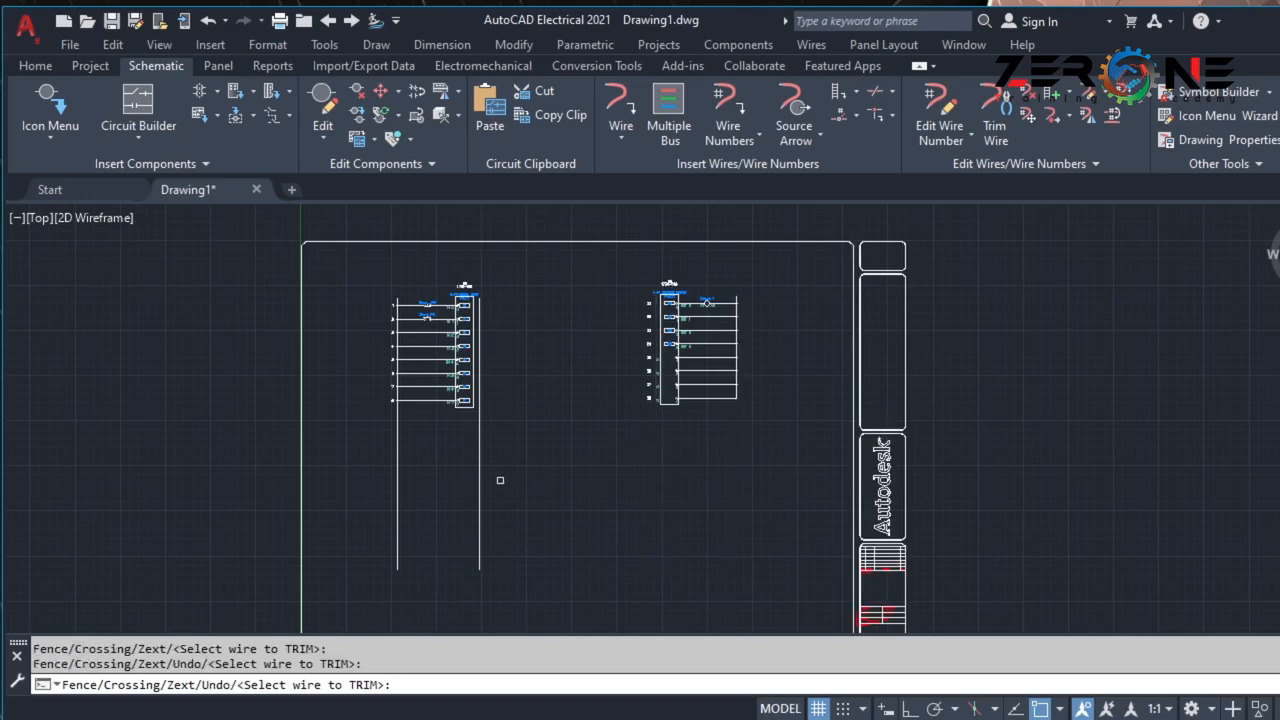
key(Return)
Trim away the input ladder's module-side rail and trim its other rail below rung 8.
click(479, 475)
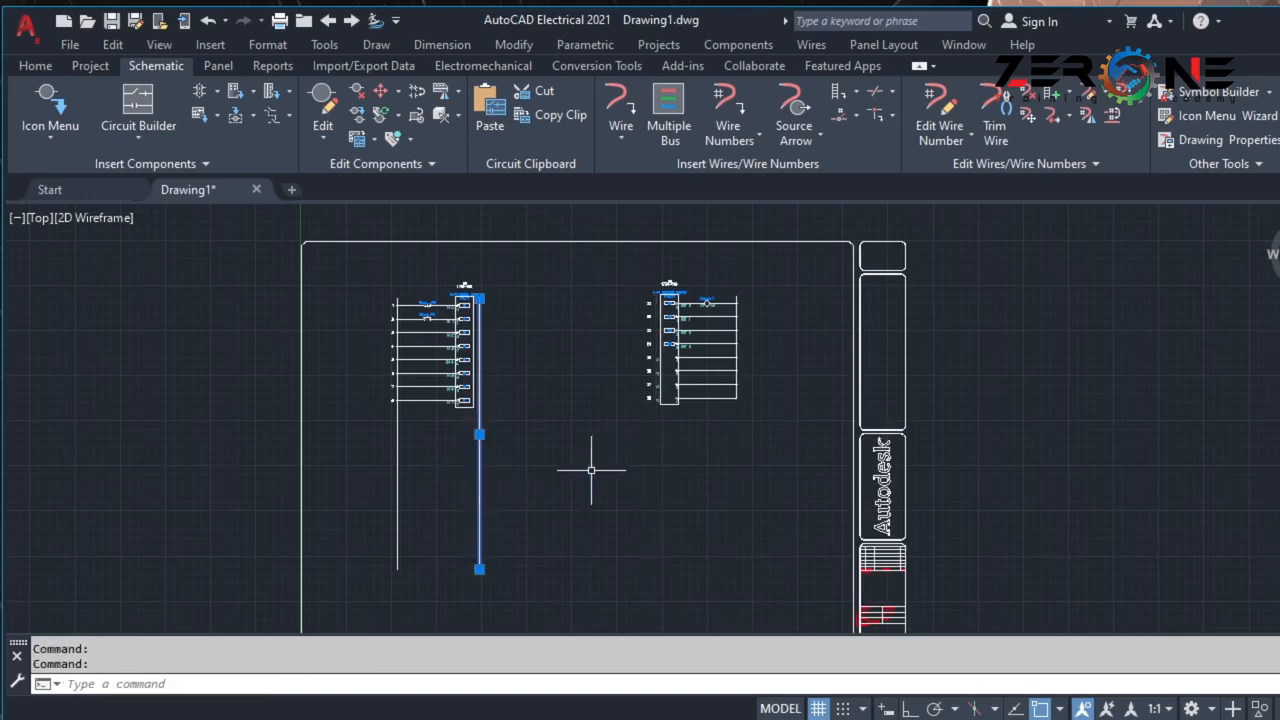
key(Escape)
click(994, 105)
scroll(455, 458, up, 4)
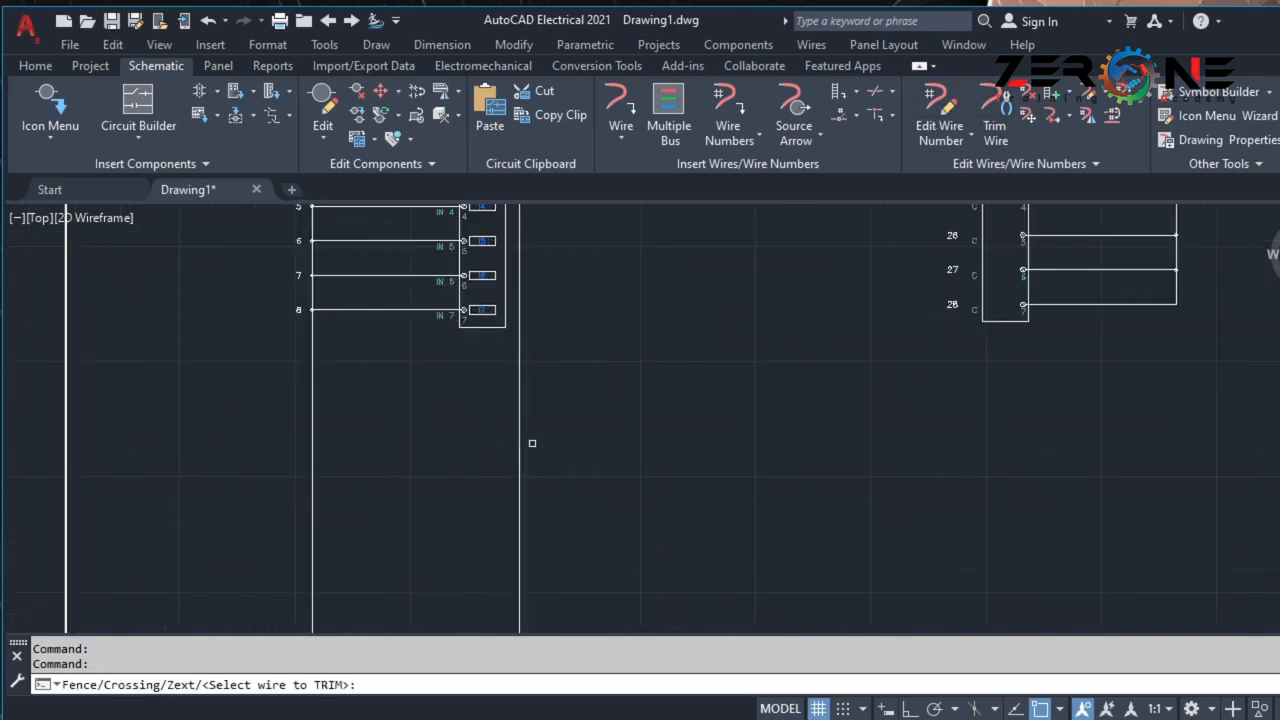
click(518, 442)
click(314, 471)
scroll(363, 457, down, 5)
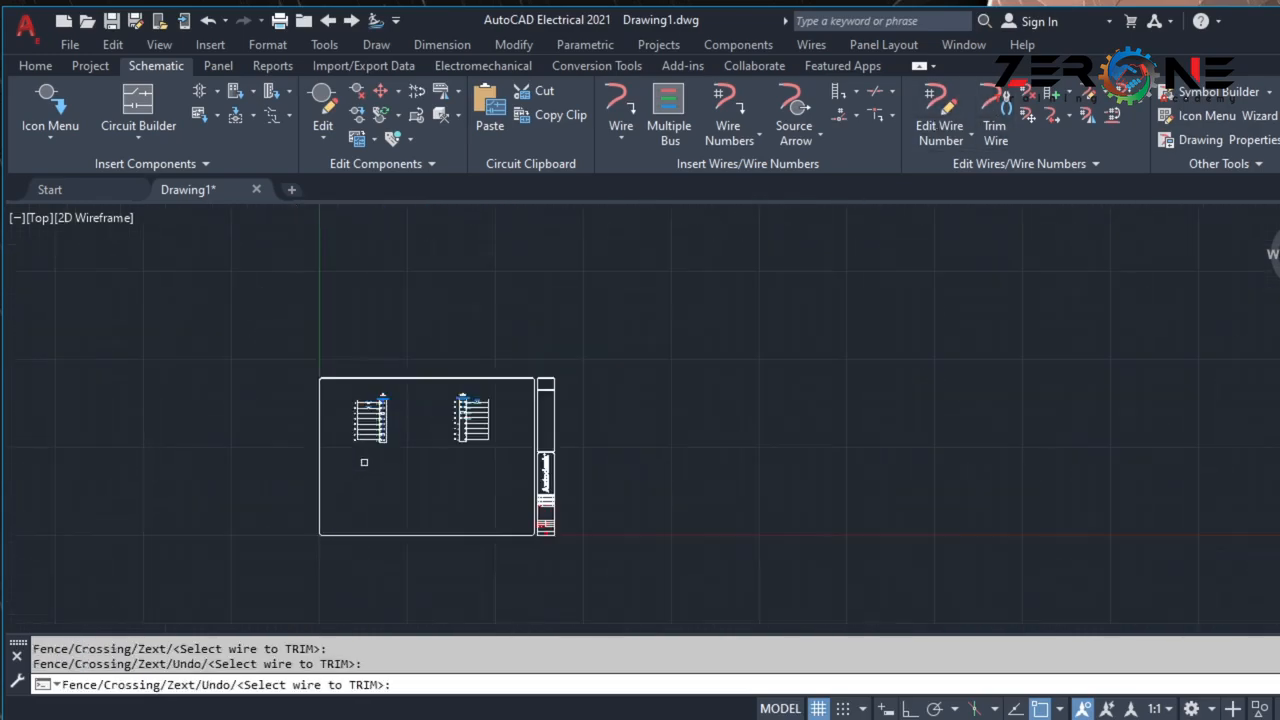
Hide the line number attribute 21 beside the first rung of the output ladder.
scroll(362, 458, up, 5)
scroll(362, 458, up, 2)
scroll(454, 456, down, 7)
scroll(448, 463, up, 2)
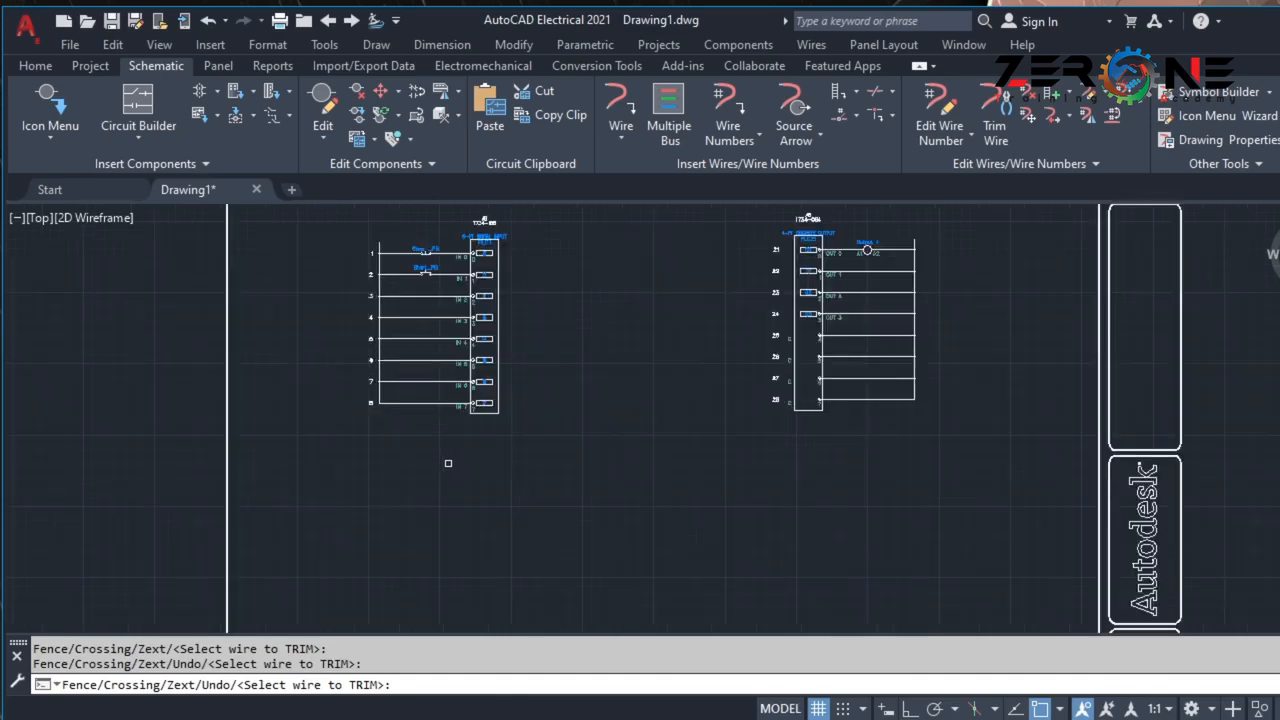
scroll(534, 514, down, 1)
scroll(529, 503, up, 5)
scroll(471, 449, down, 2)
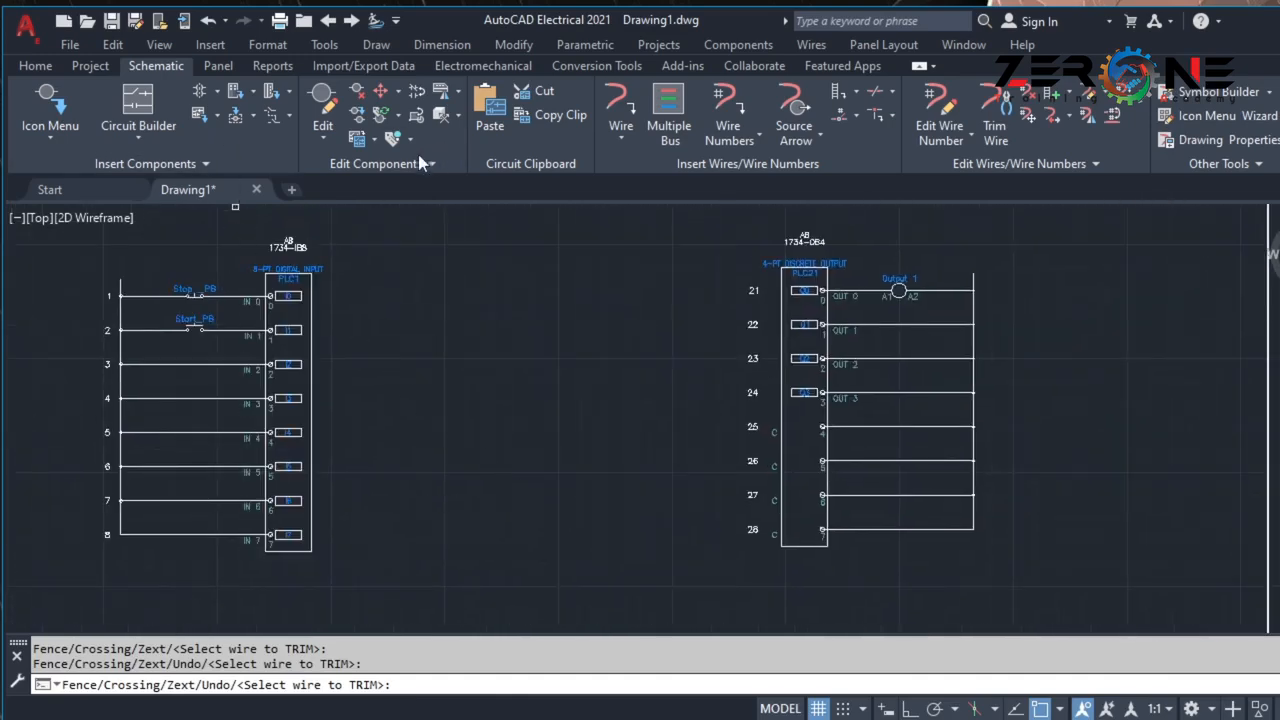
click(388, 140)
click(751, 290)
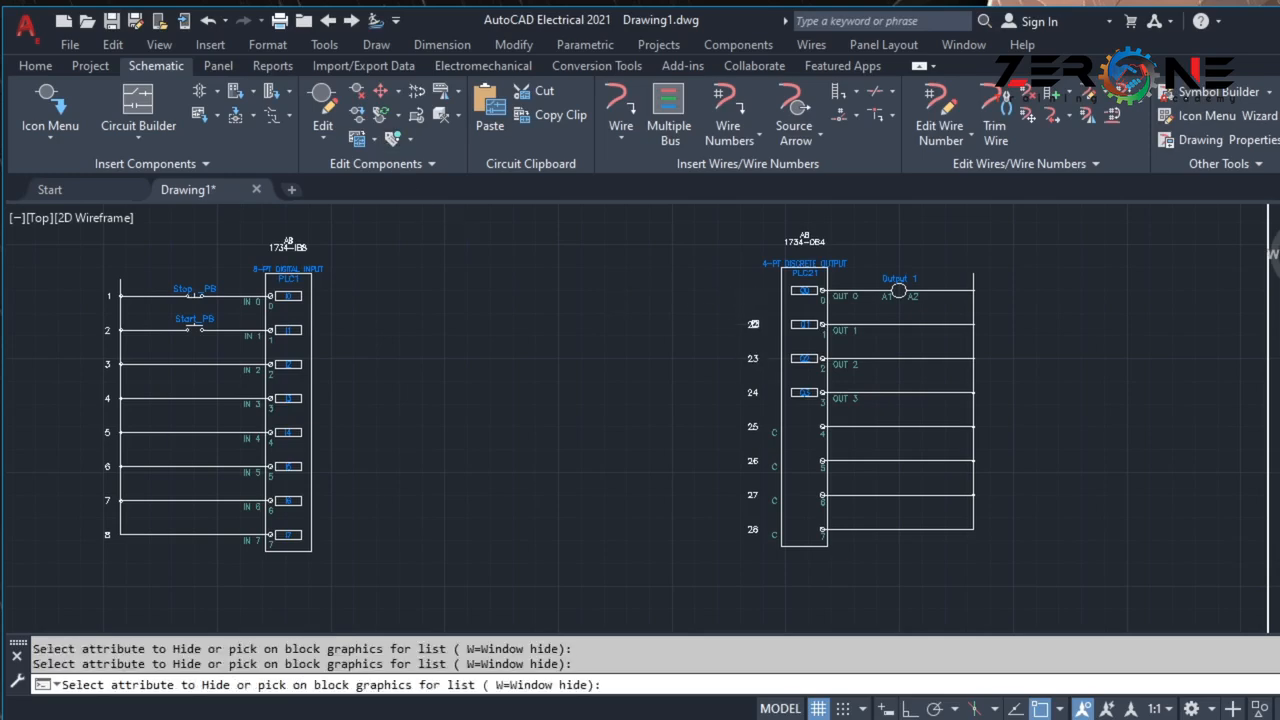
click(394, 147)
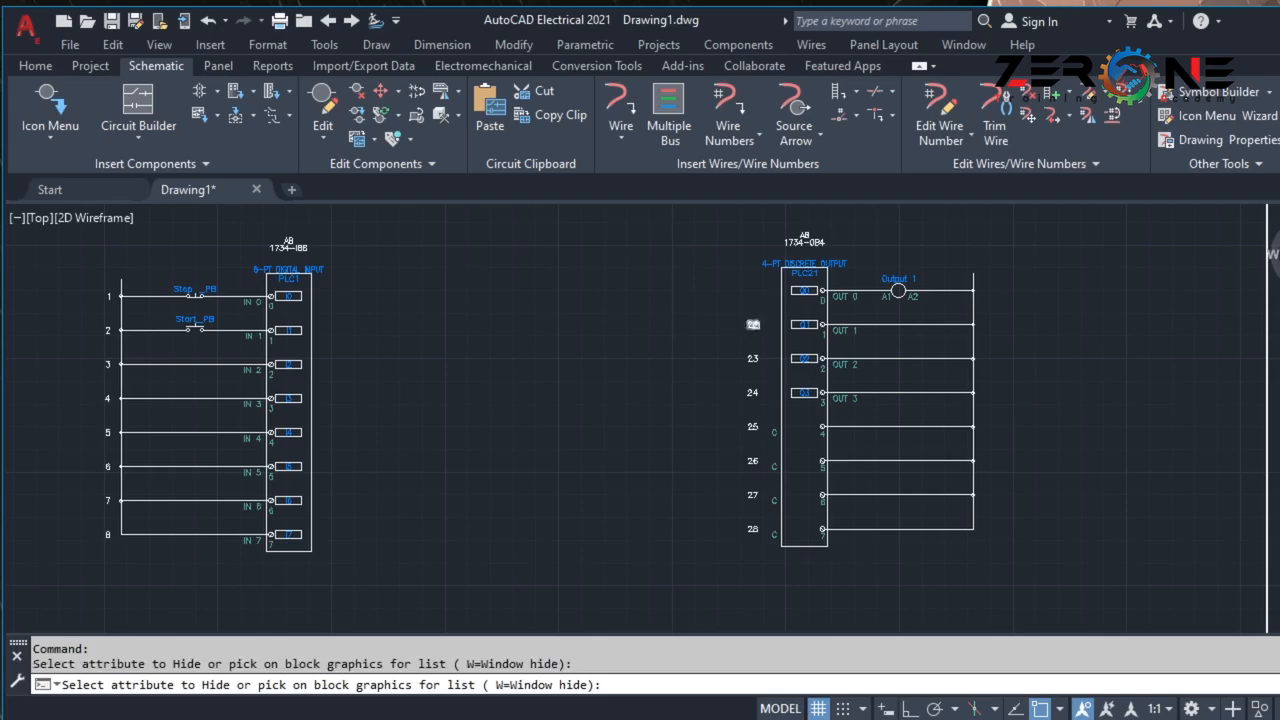
key(Return)
Delete the remaining line numbers 22 to 28 on the output ladder and 1 to 8 on the input ladder.
click(702, 312)
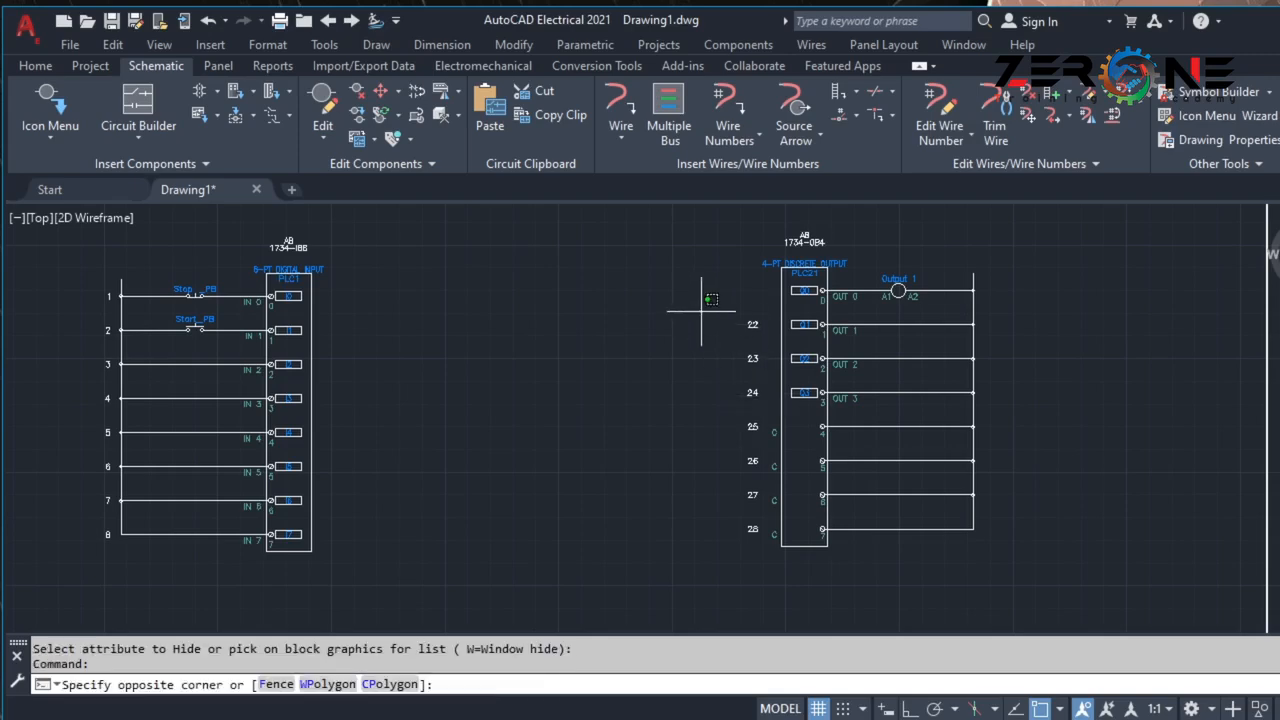
click(760, 552)
key(Delete)
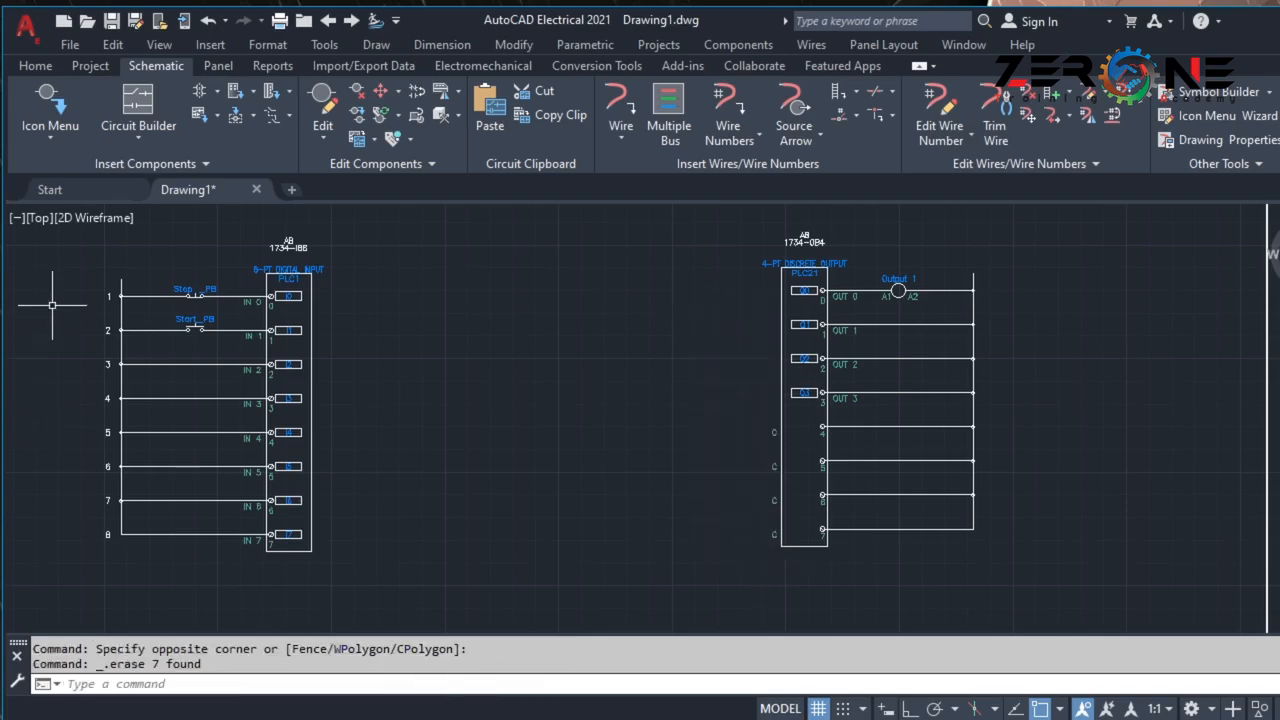
click(82, 284)
click(120, 560)
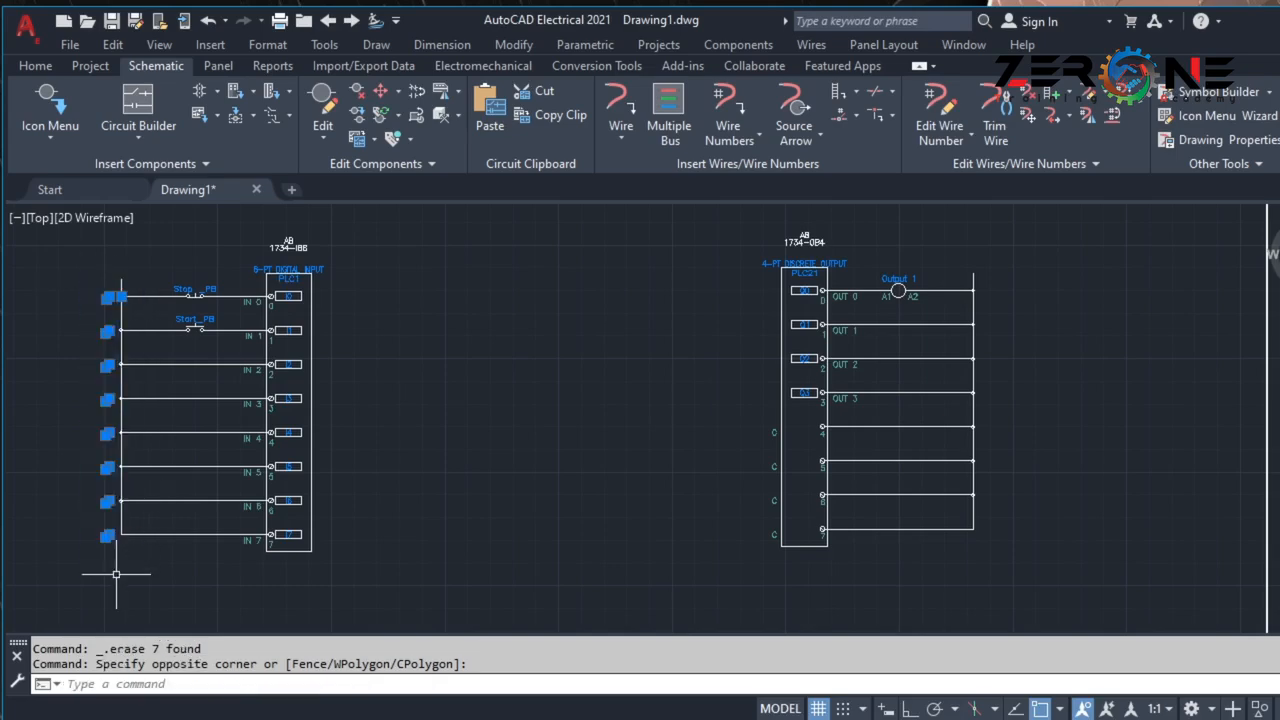
key(Delete)
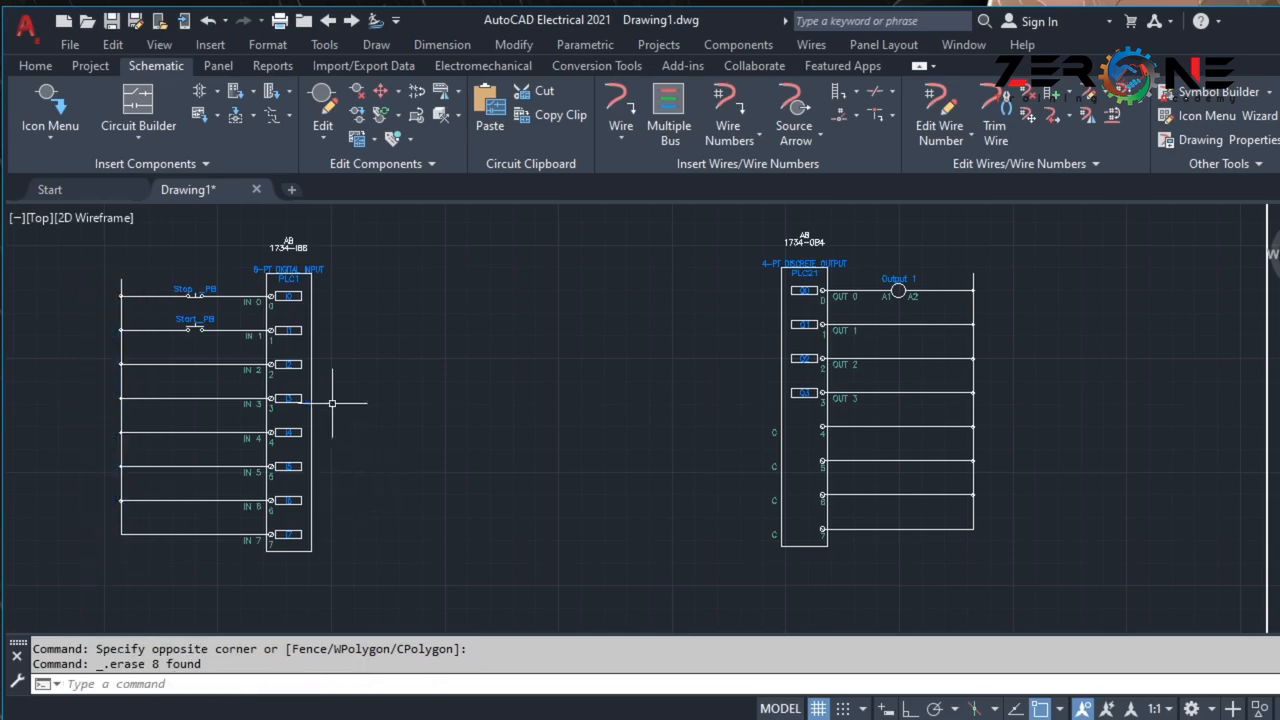
scroll(684, 250, down, 2)
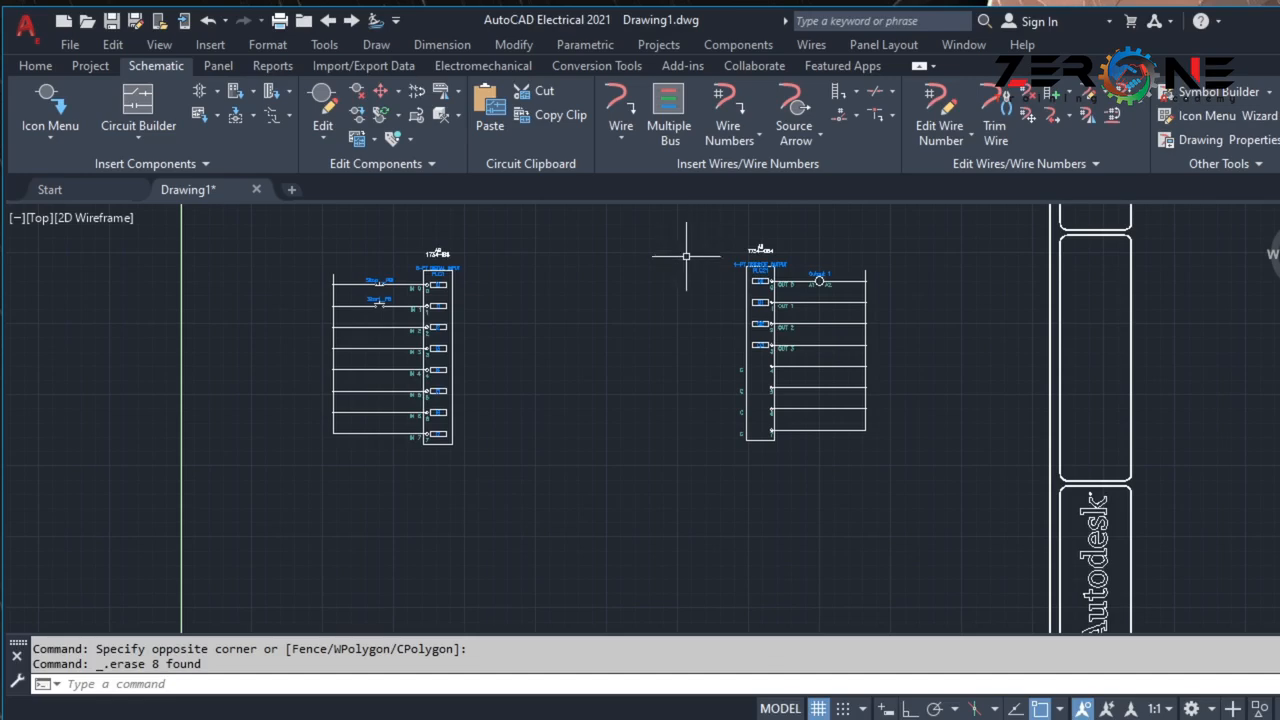
click(694, 224)
click(966, 514)
click(818, 323)
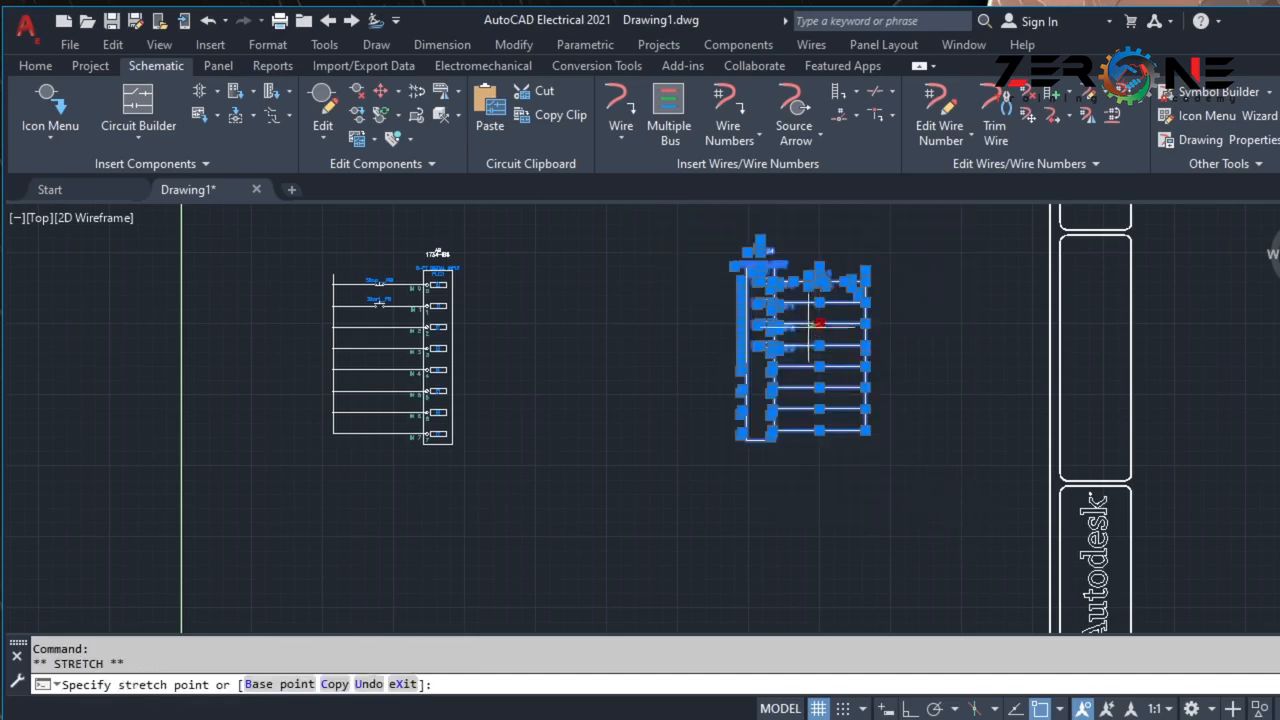
key(Escape)
key(Escape)
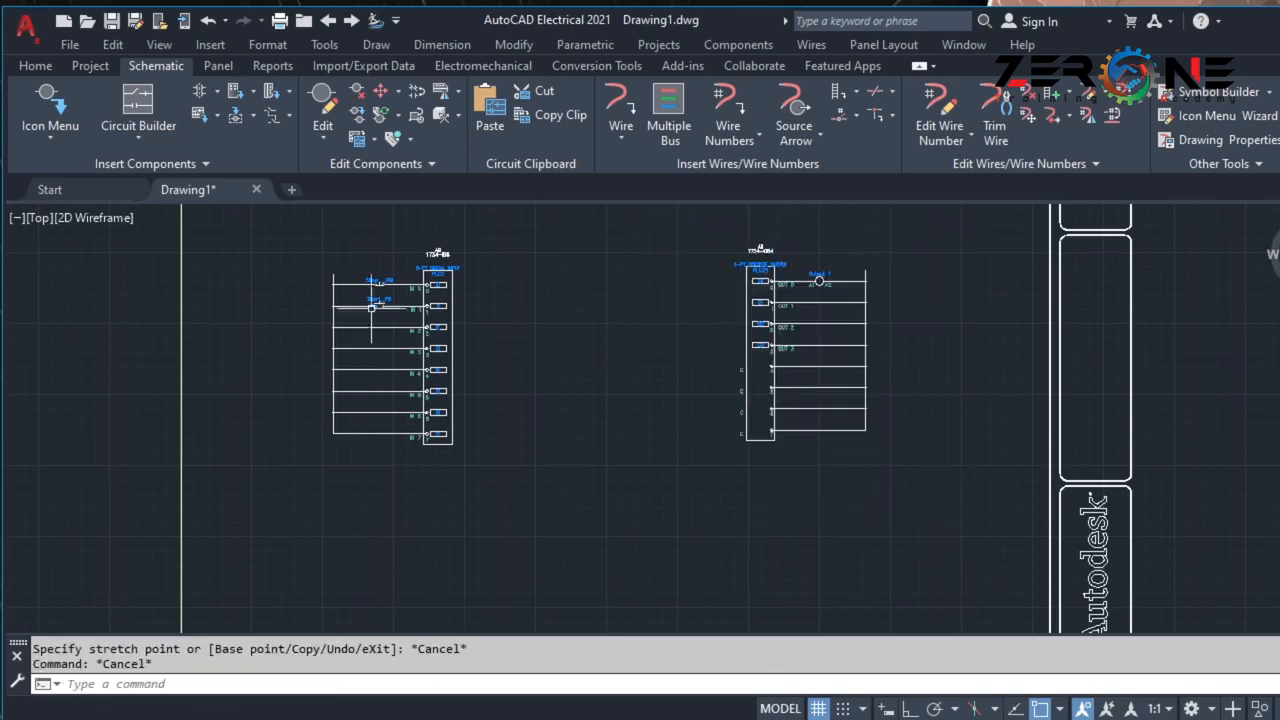
Change the terminal description IN 7 on the digital input module to COM.
scroll(515, 330, up, 3)
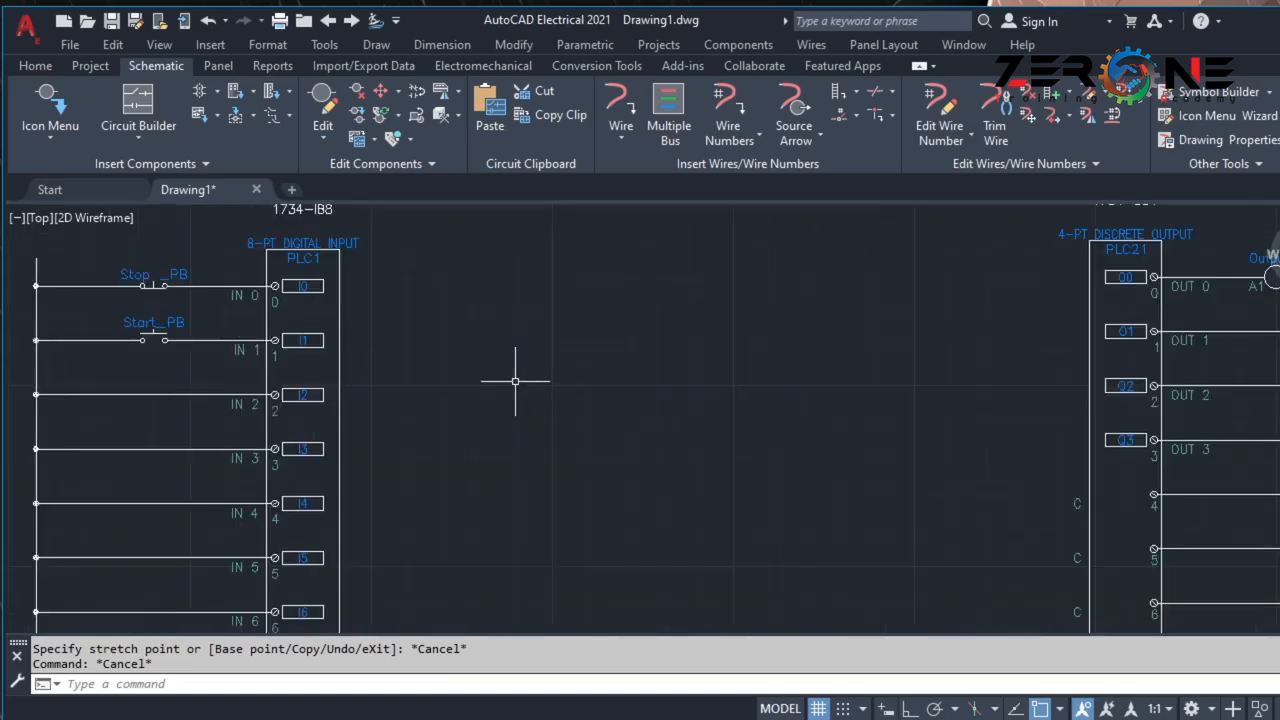
scroll(737, 449, up, 5)
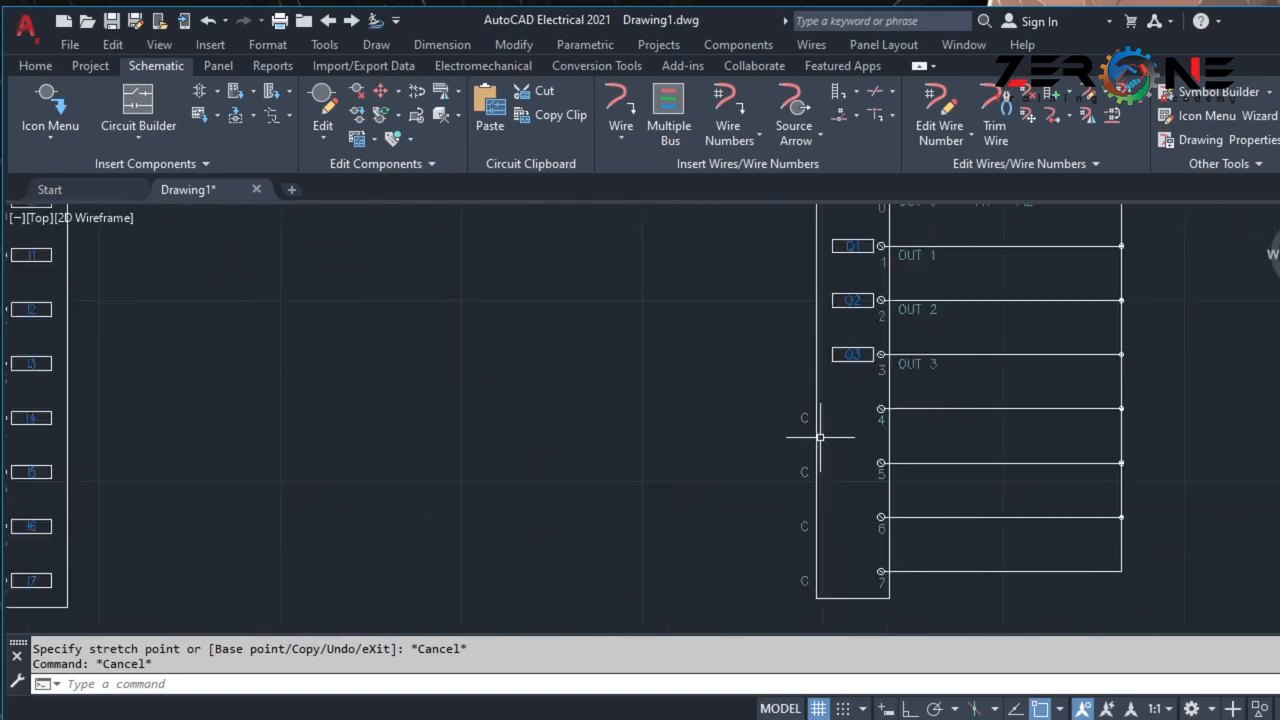
scroll(680, 395, down, 5)
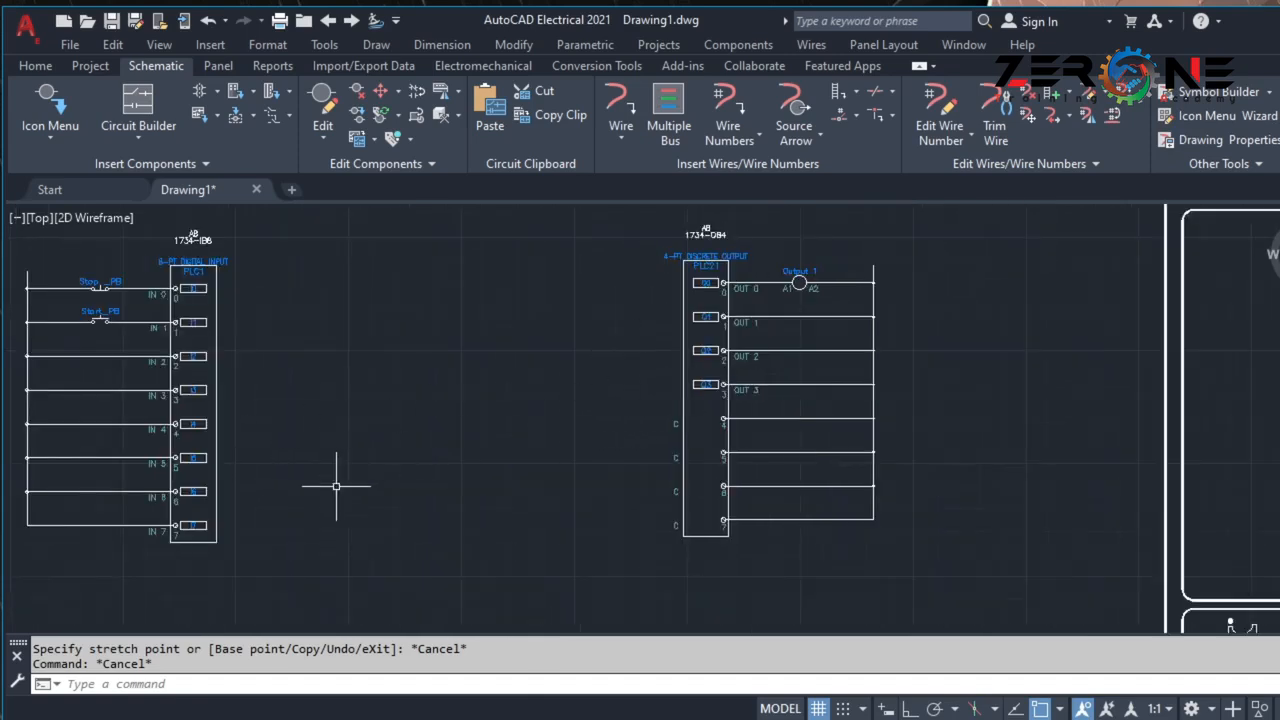
scroll(214, 523, up, 4)
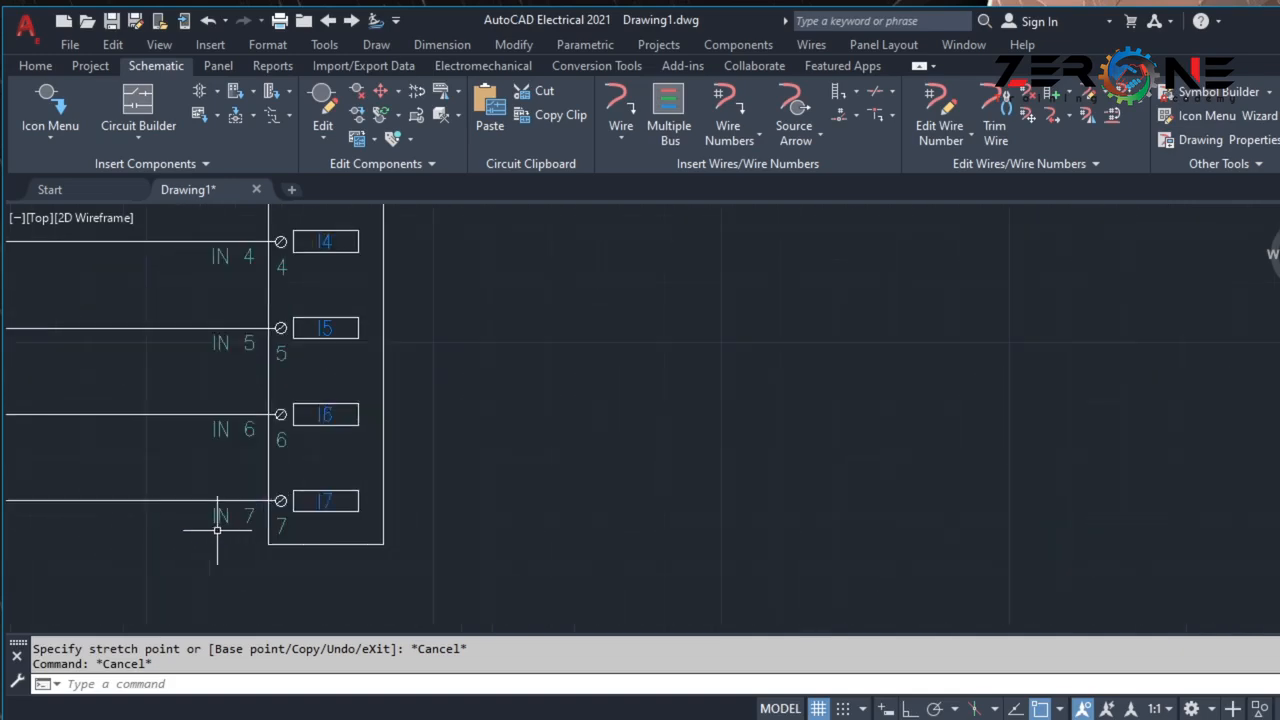
double_click(215, 519)
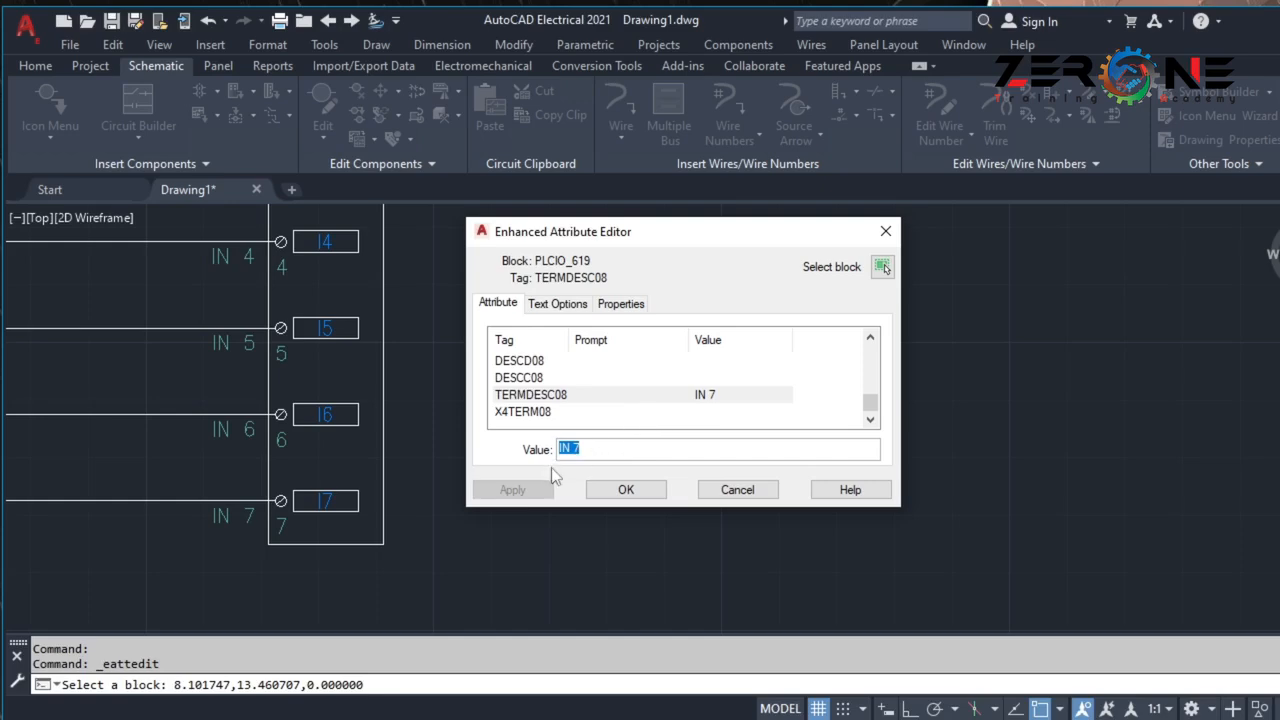
text(COM)
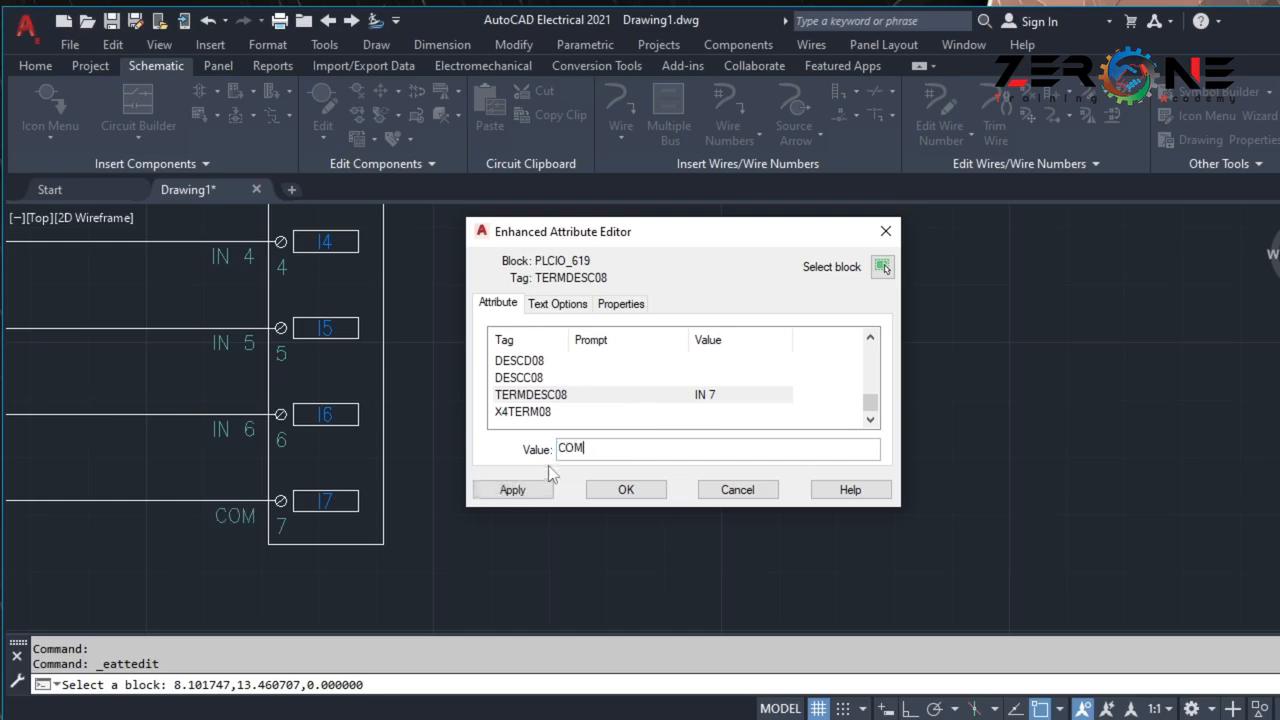
click(625, 489)
Trim the input ladder's rail segment between the IN 6 and COM rungs so the COM wire is separate.
scroll(614, 486, down, 5)
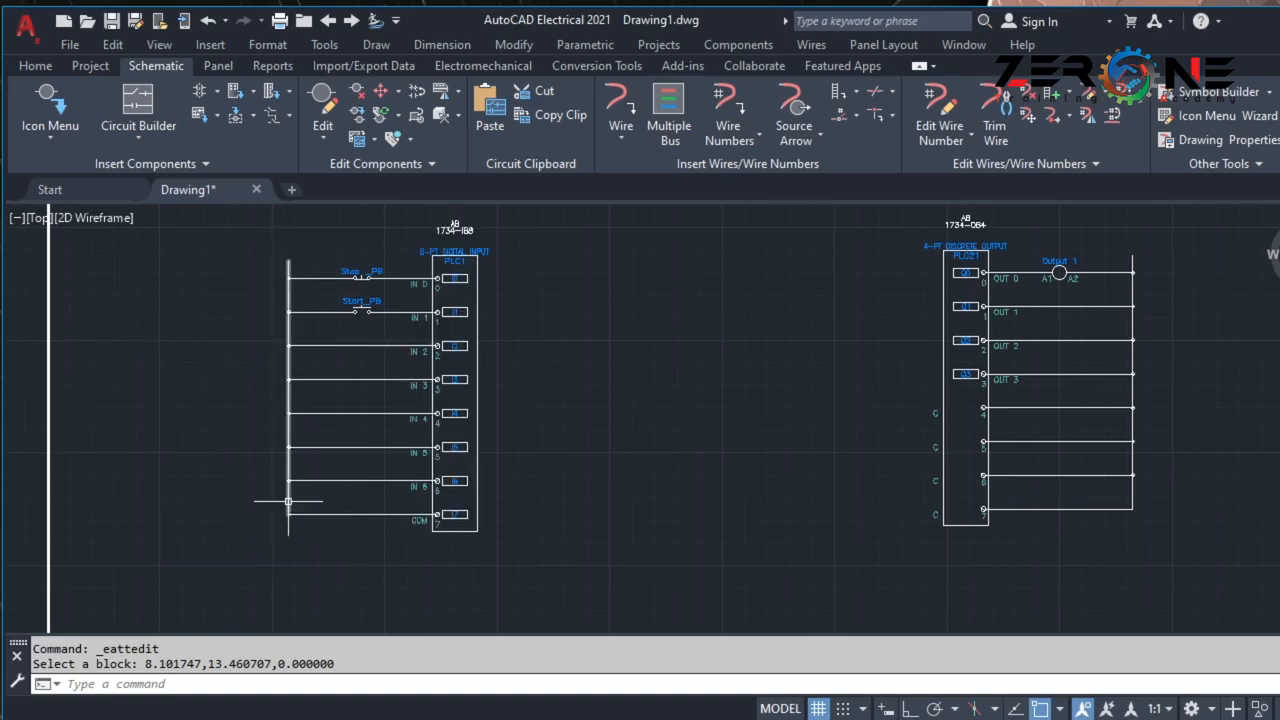
scroll(277, 491, up, 2)
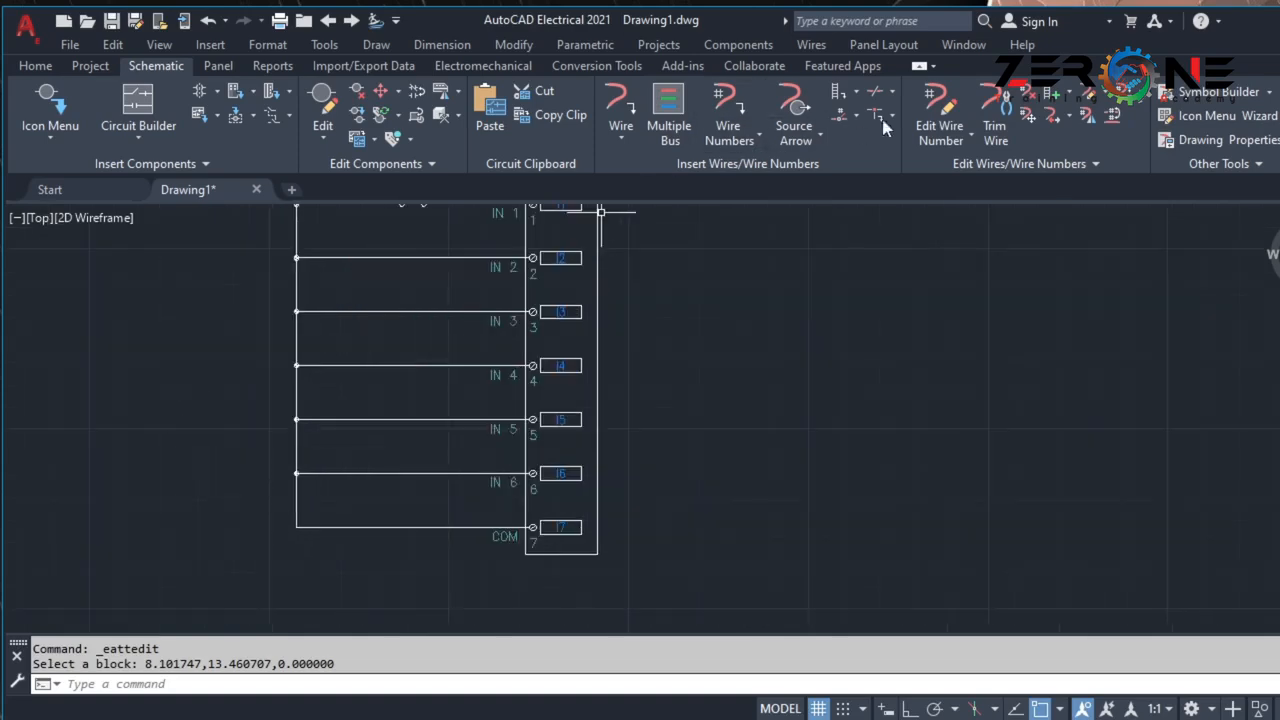
click(995, 125)
click(295, 500)
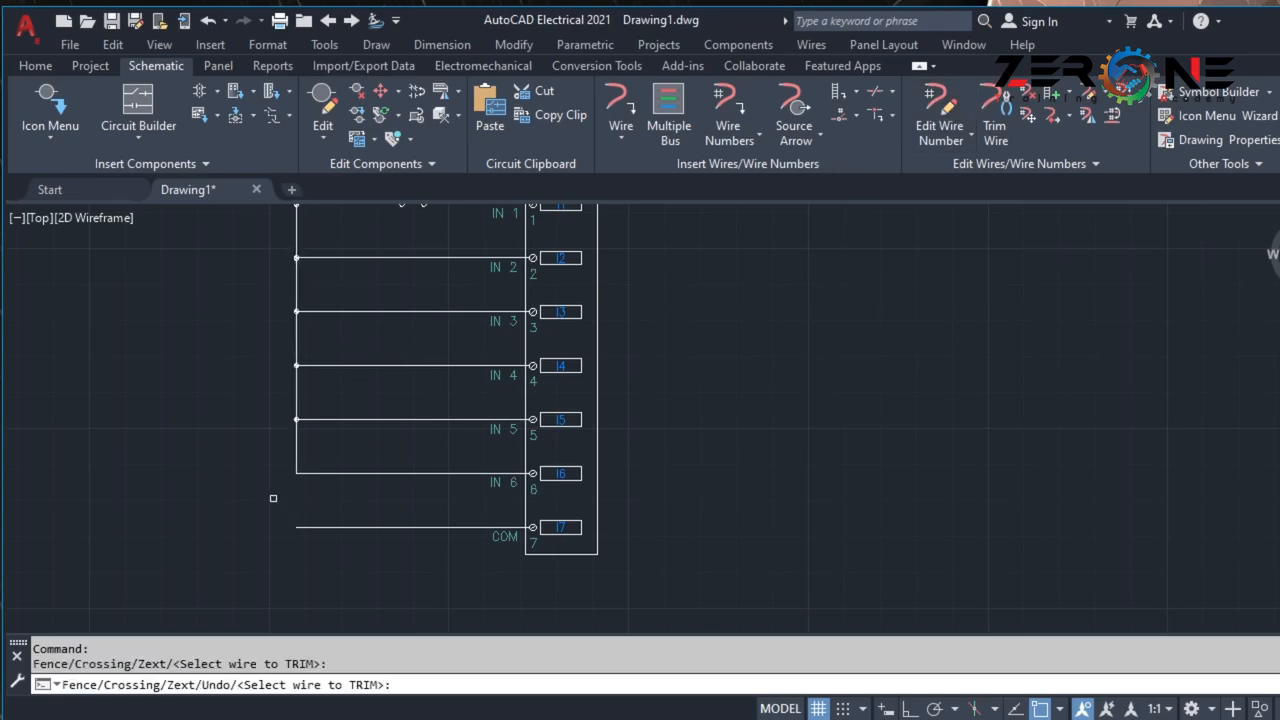
scroll(137, 473, down, 4)
middle_drag(137, 473, 228, 445)
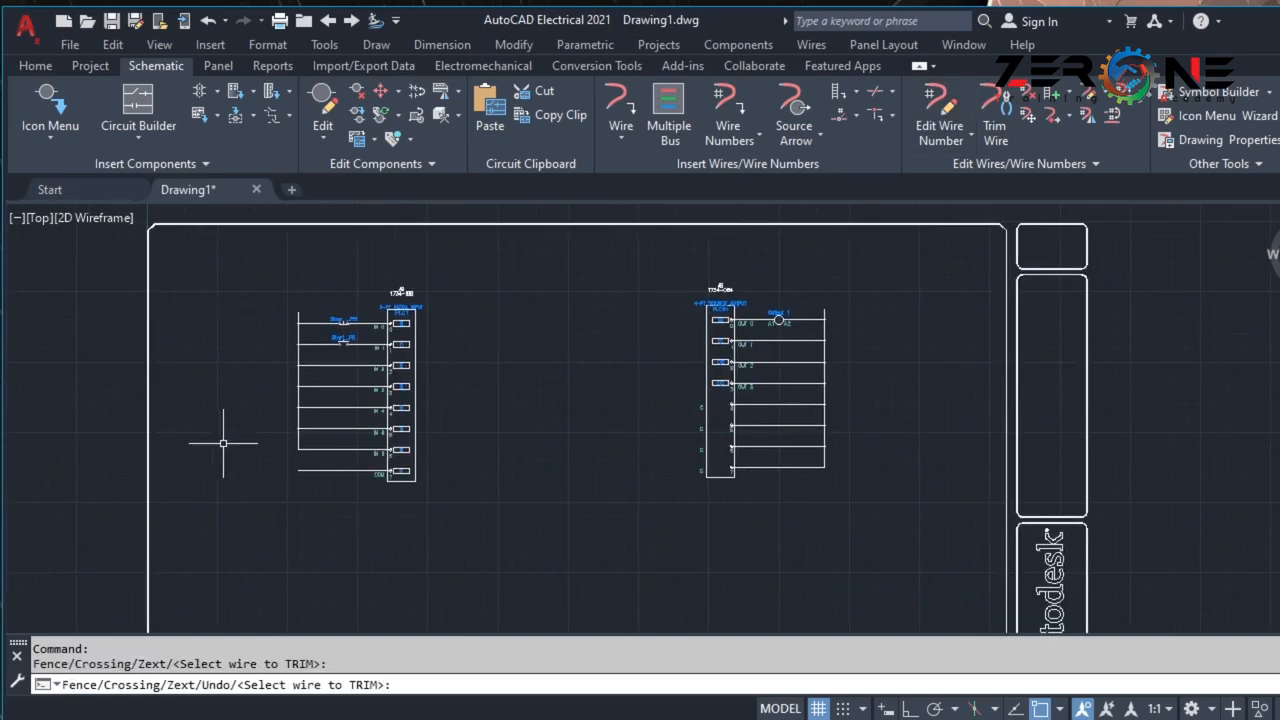
key(Escape)
Insert a Power Source 1 Phase symbol above the input ladder, just outside its rail.
scroll(274, 286, up, 2)
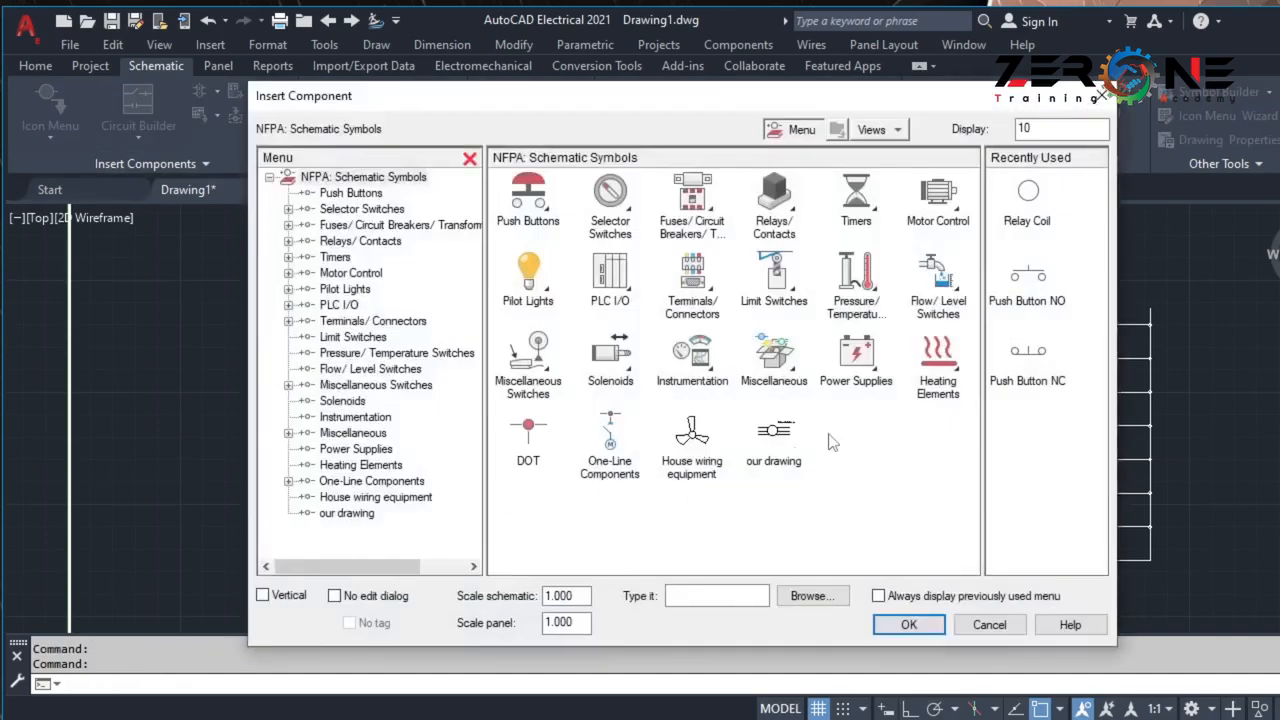
click(858, 372)
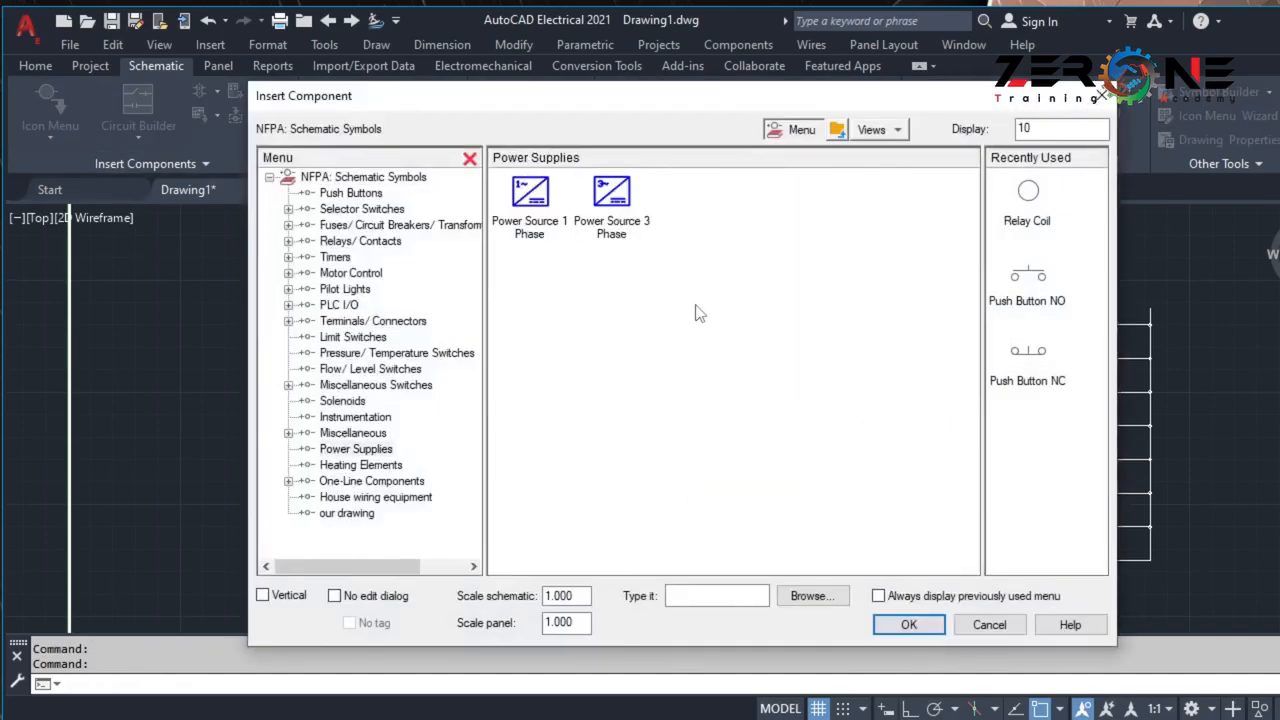
double_click(530, 195)
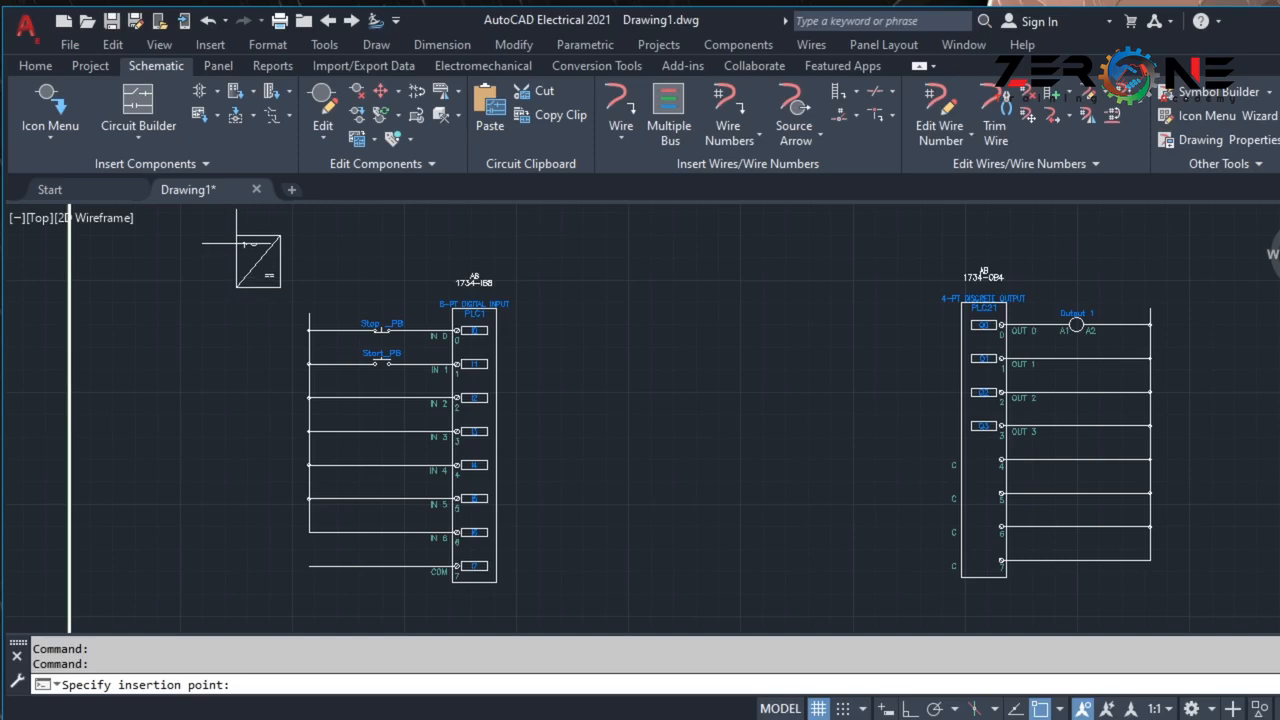
click(238, 243)
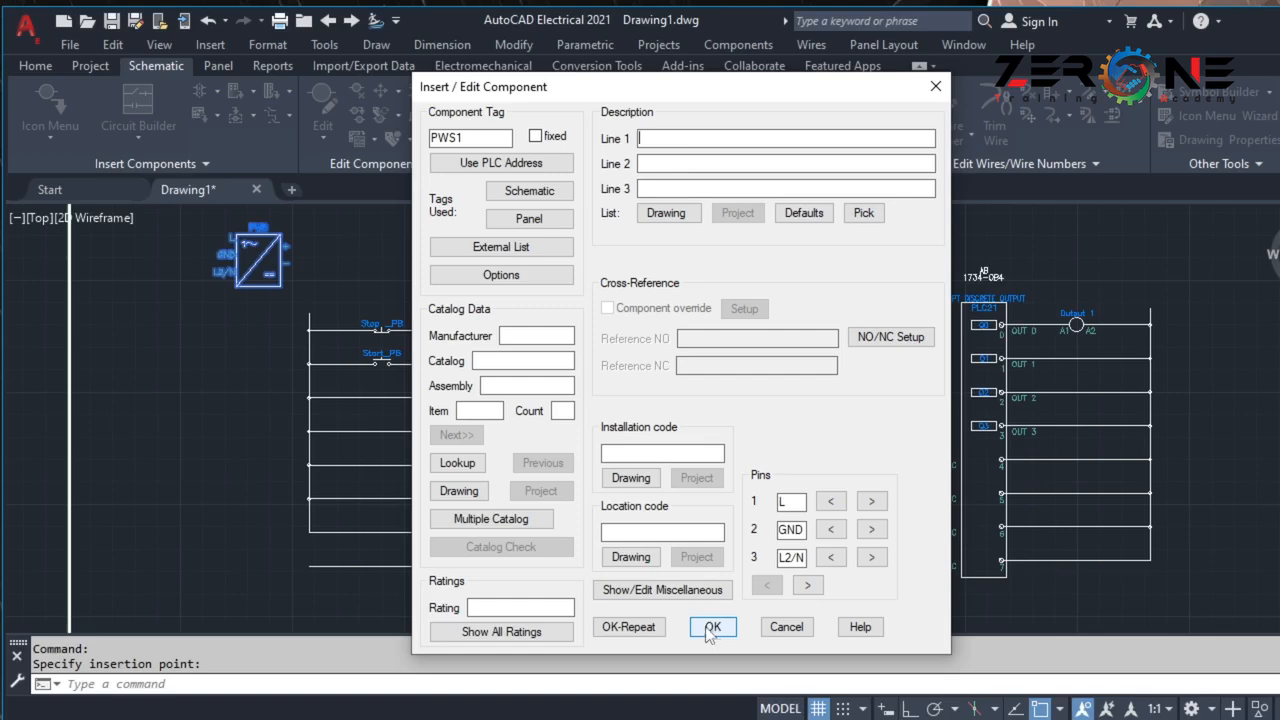
Set the power source's component tag to Power Supply and its rating to 24V,6A, without assigning a catalog part.
click(457, 462)
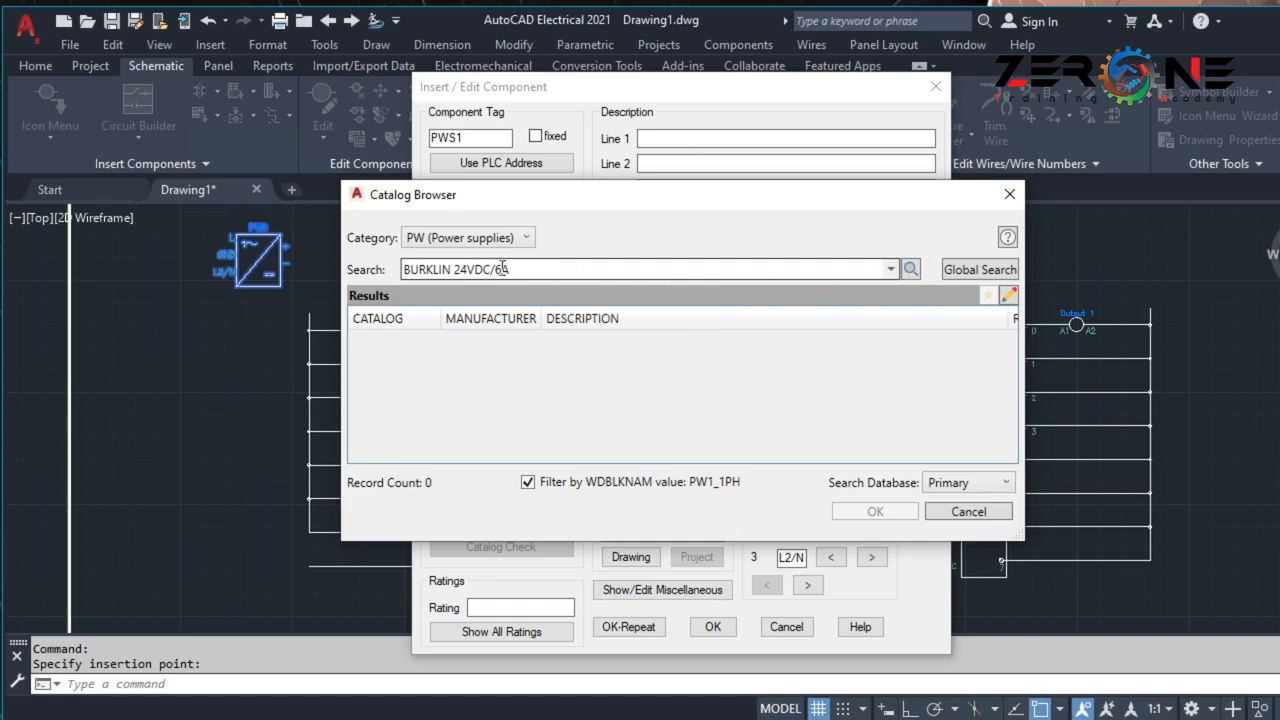
click(1009, 194)
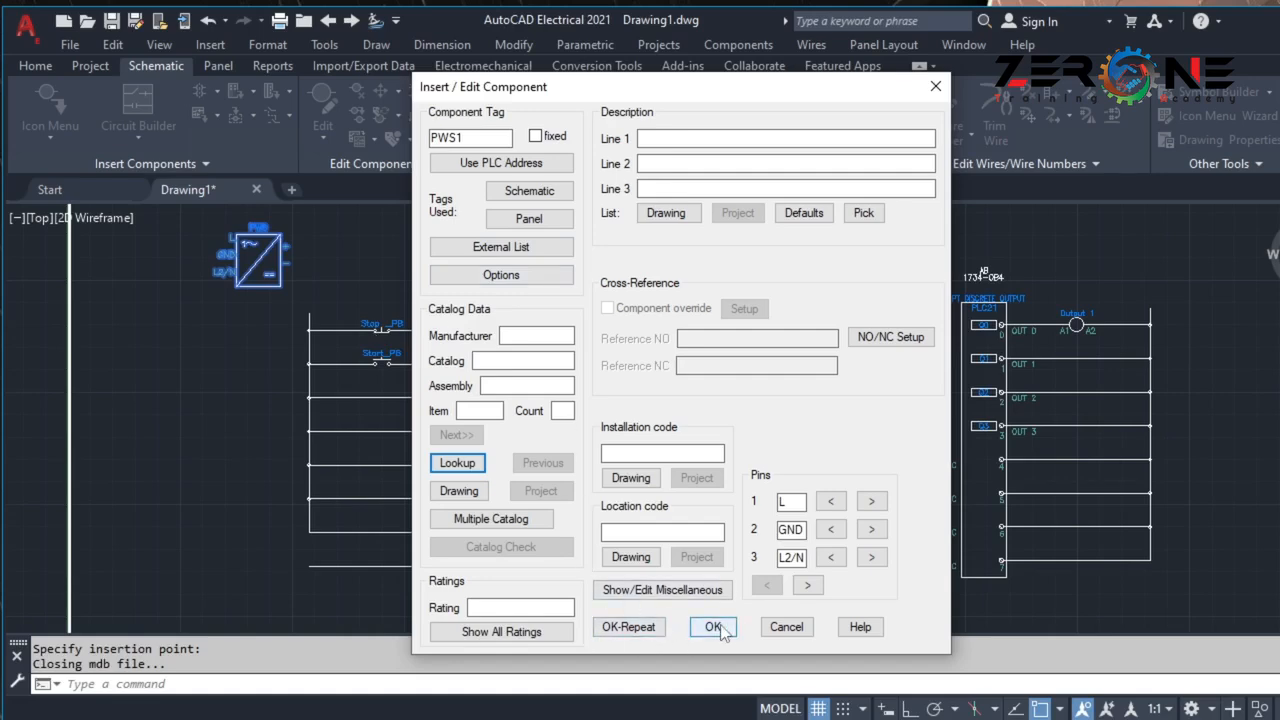
drag(473, 139, 416, 141)
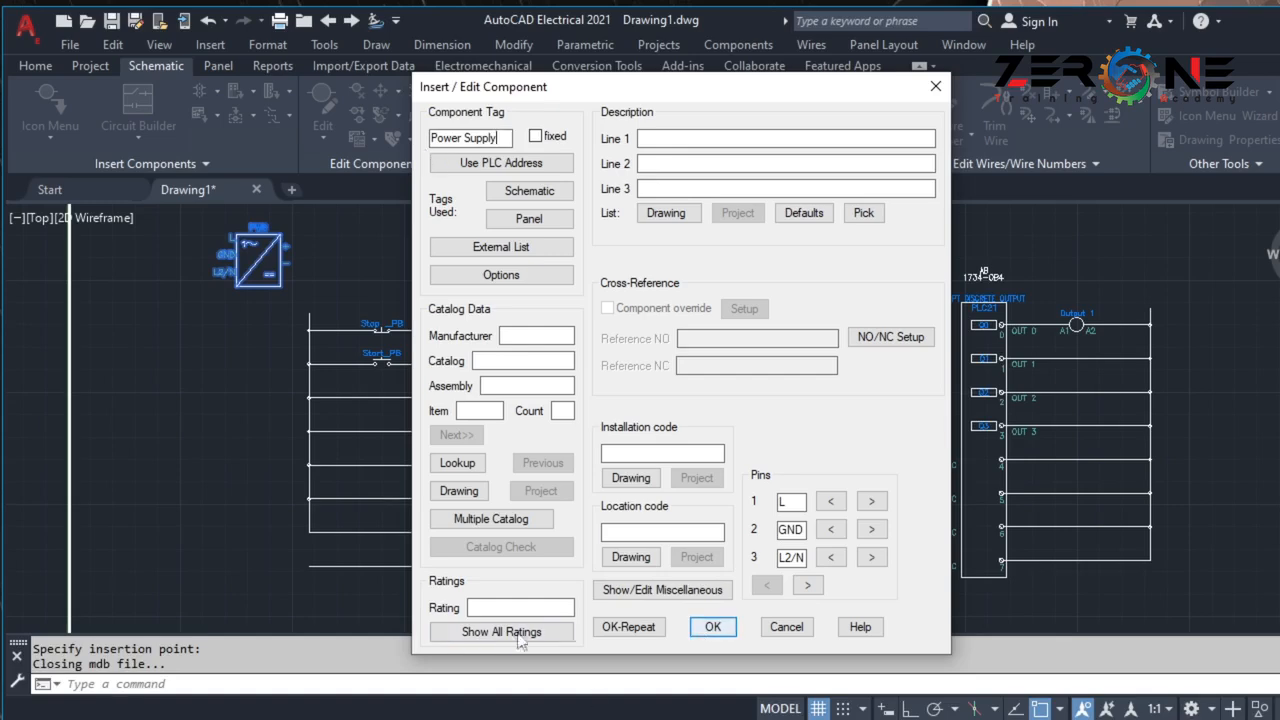
click(501, 605)
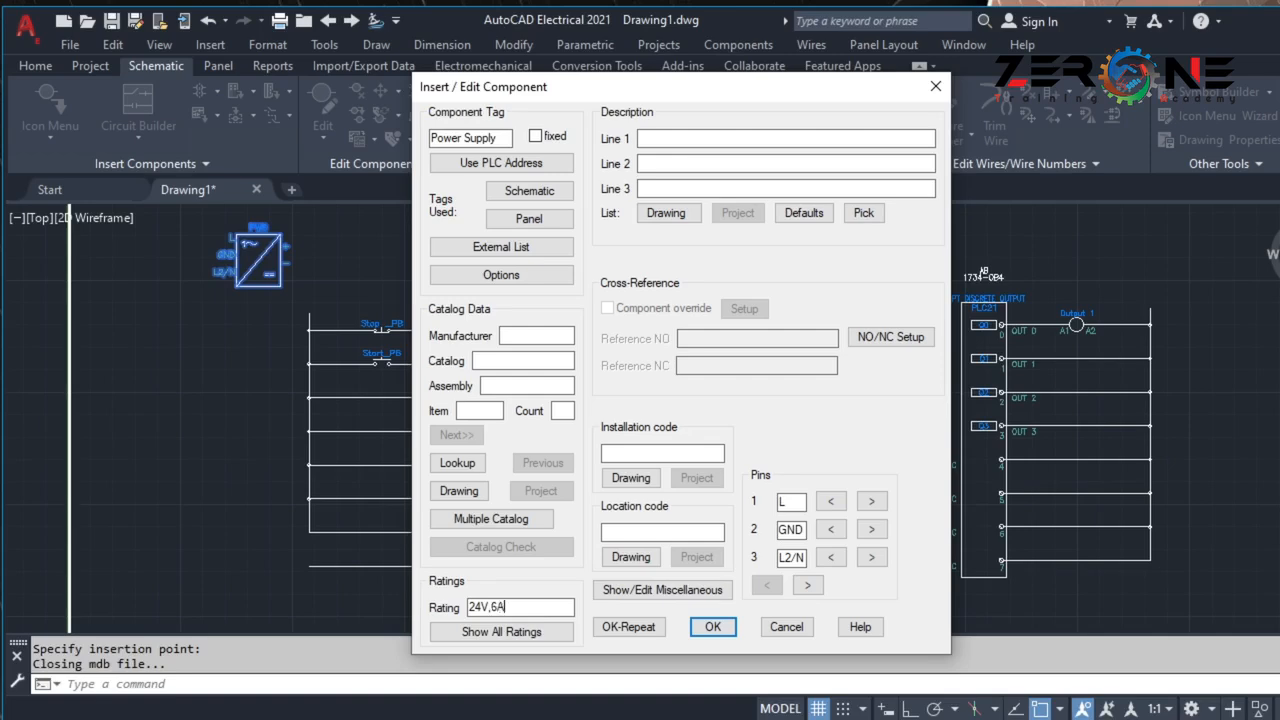
click(712, 627)
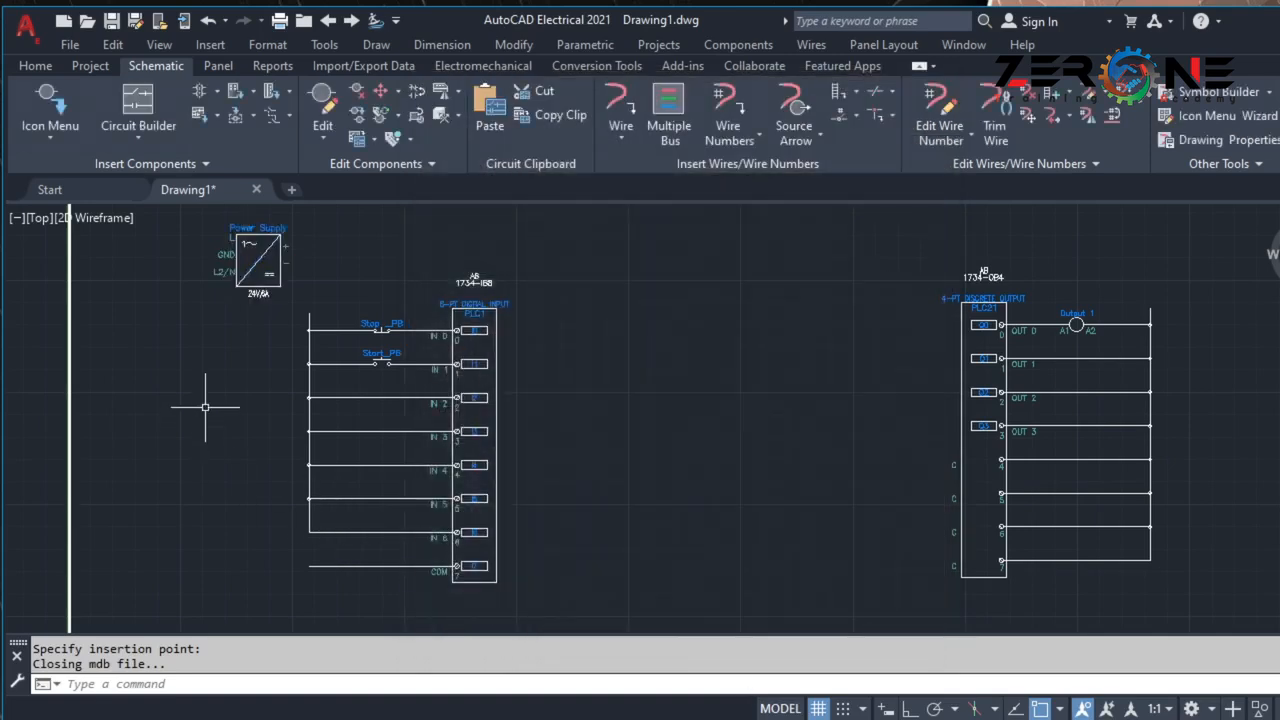
Draw a wire from the upper end of the input ladder's rail to the power supply's + terminal.
scroll(277, 325, up, 3)
scroll(277, 325, down, 2)
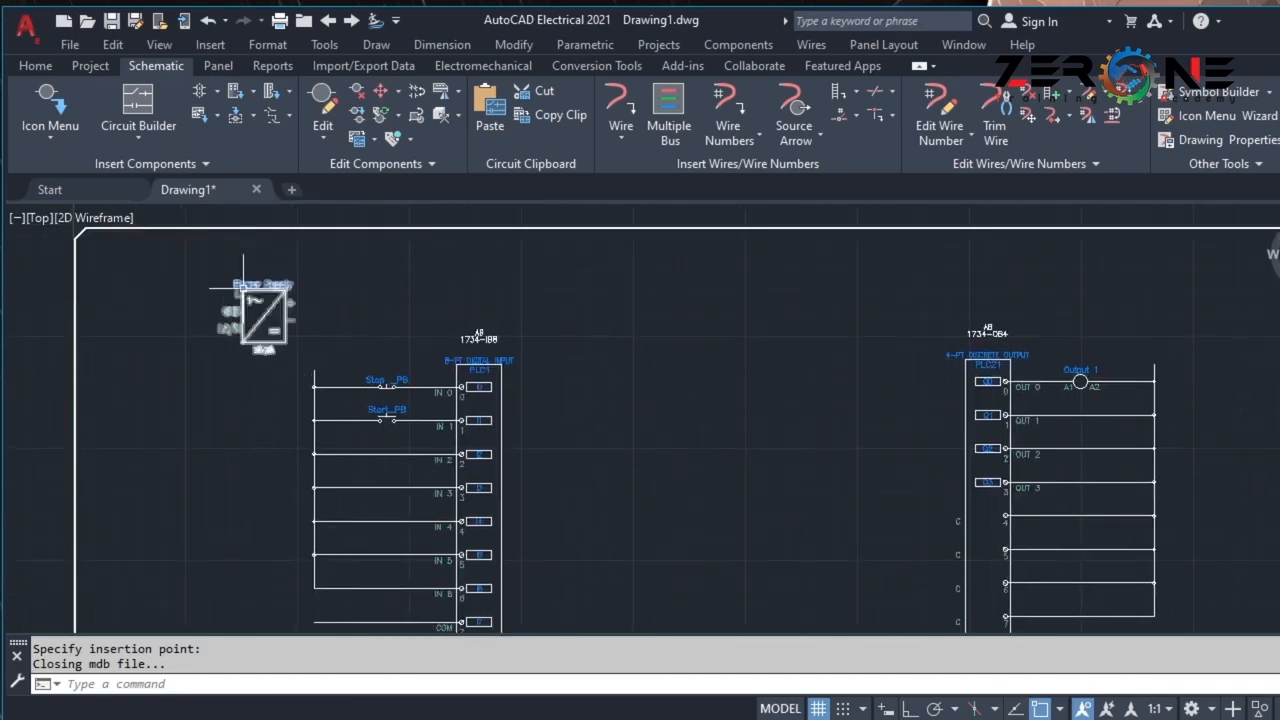
scroll(253, 329, up, 4)
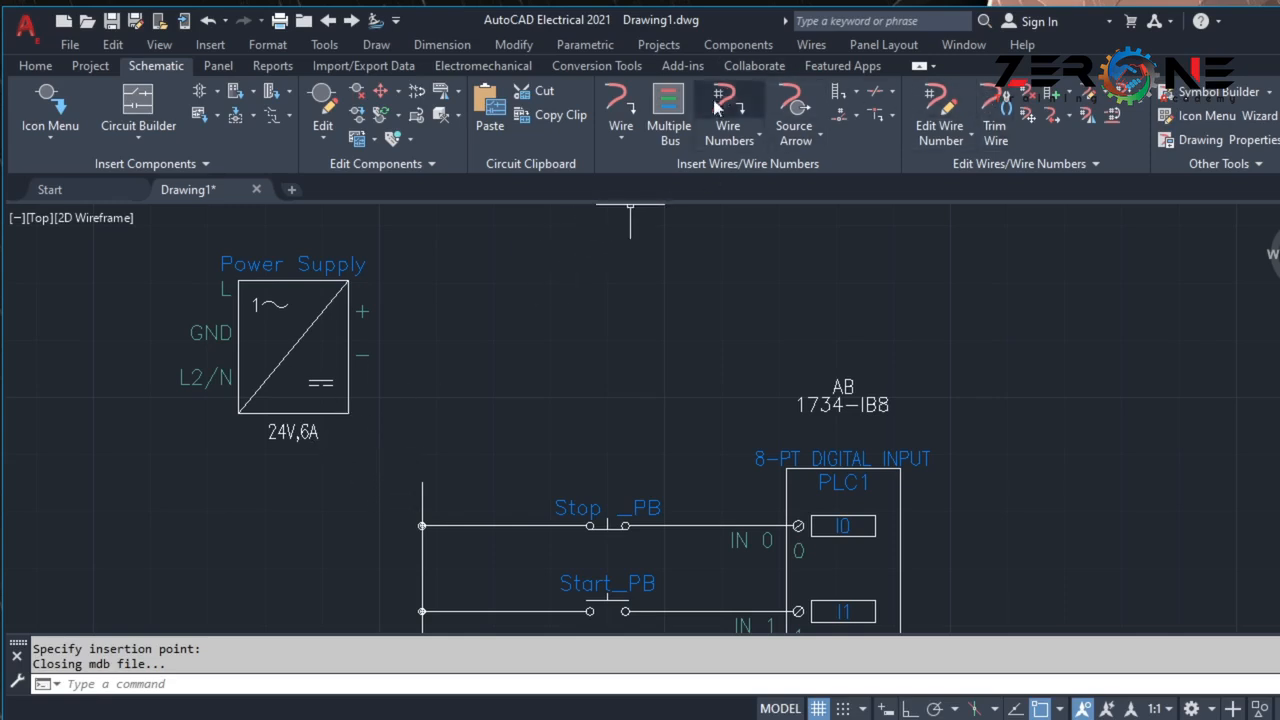
click(422, 484)
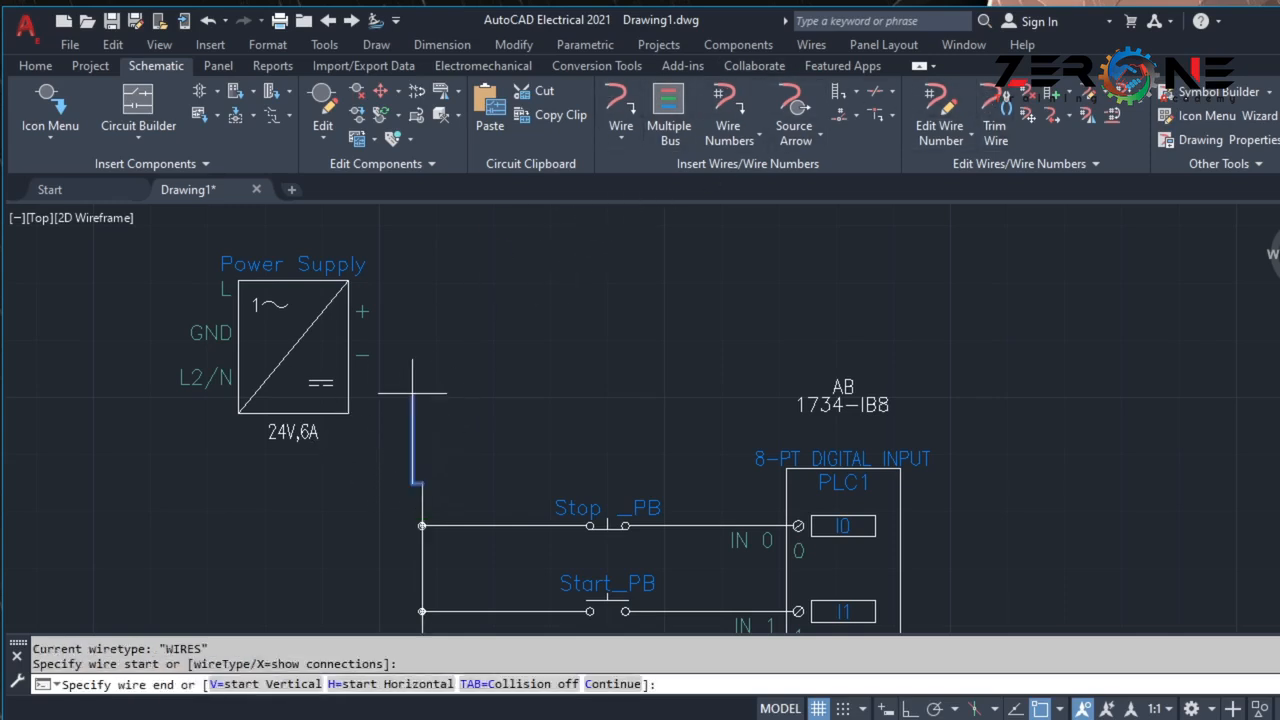
click(422, 308)
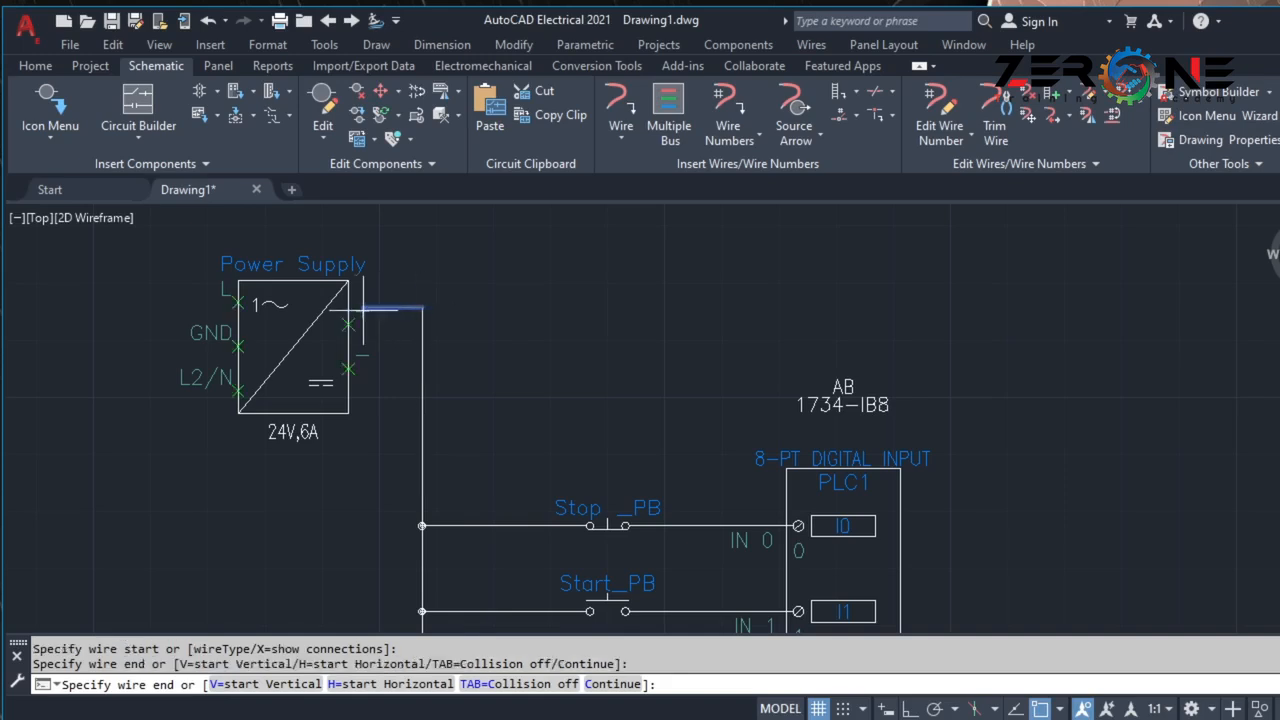
click(350, 323)
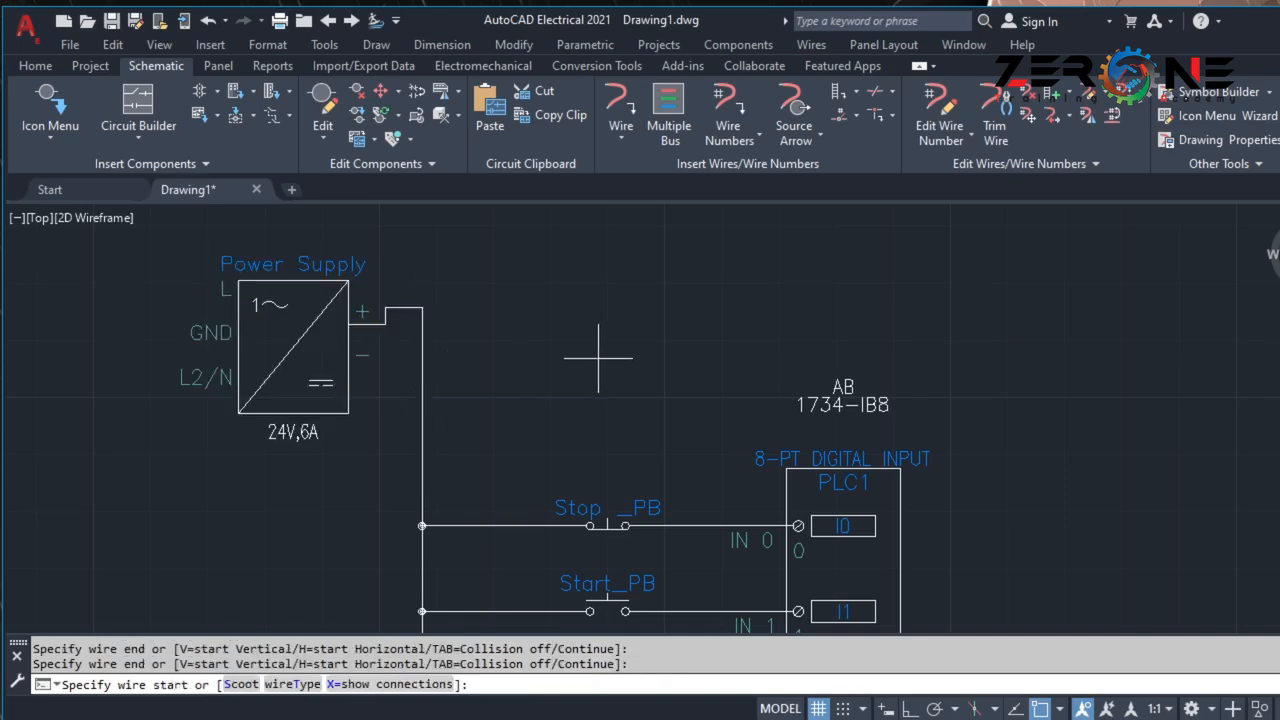
Draw a wire from the input module's COM line up to the power supply's − terminal.
scroll(590, 362, down, 2)
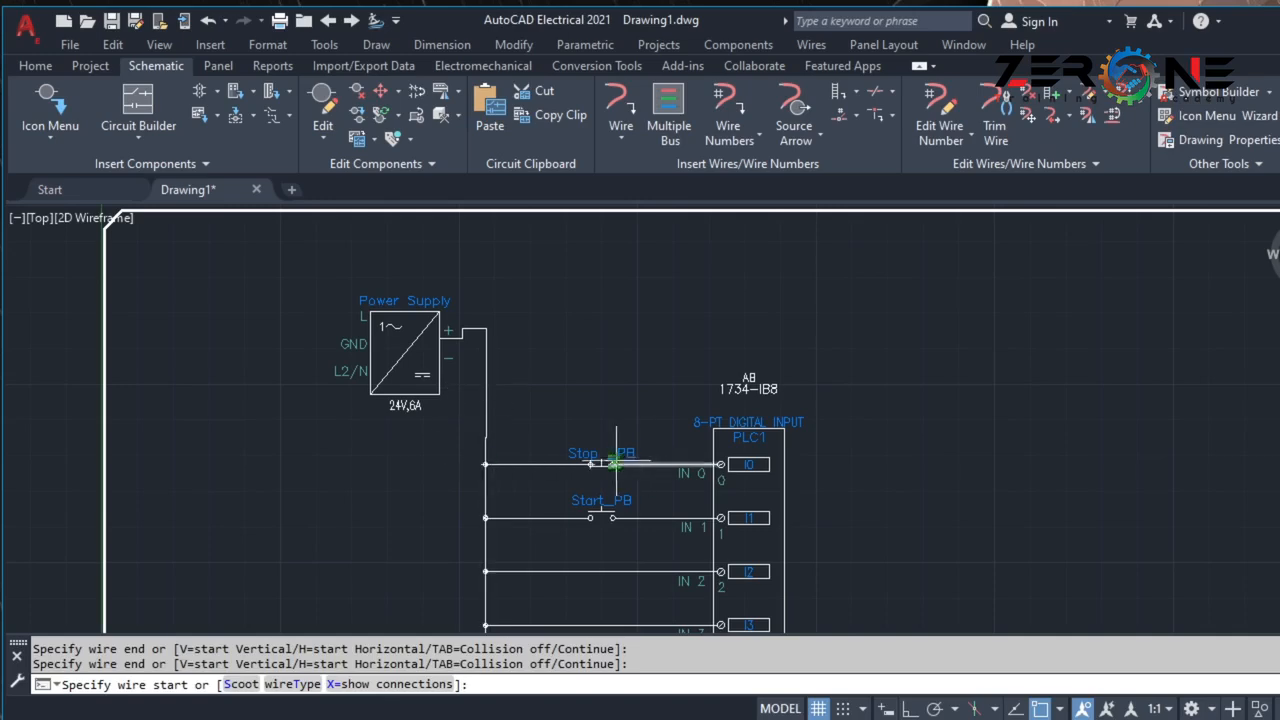
scroll(576, 516, down, 2)
middle_drag(569, 557, 558, 374)
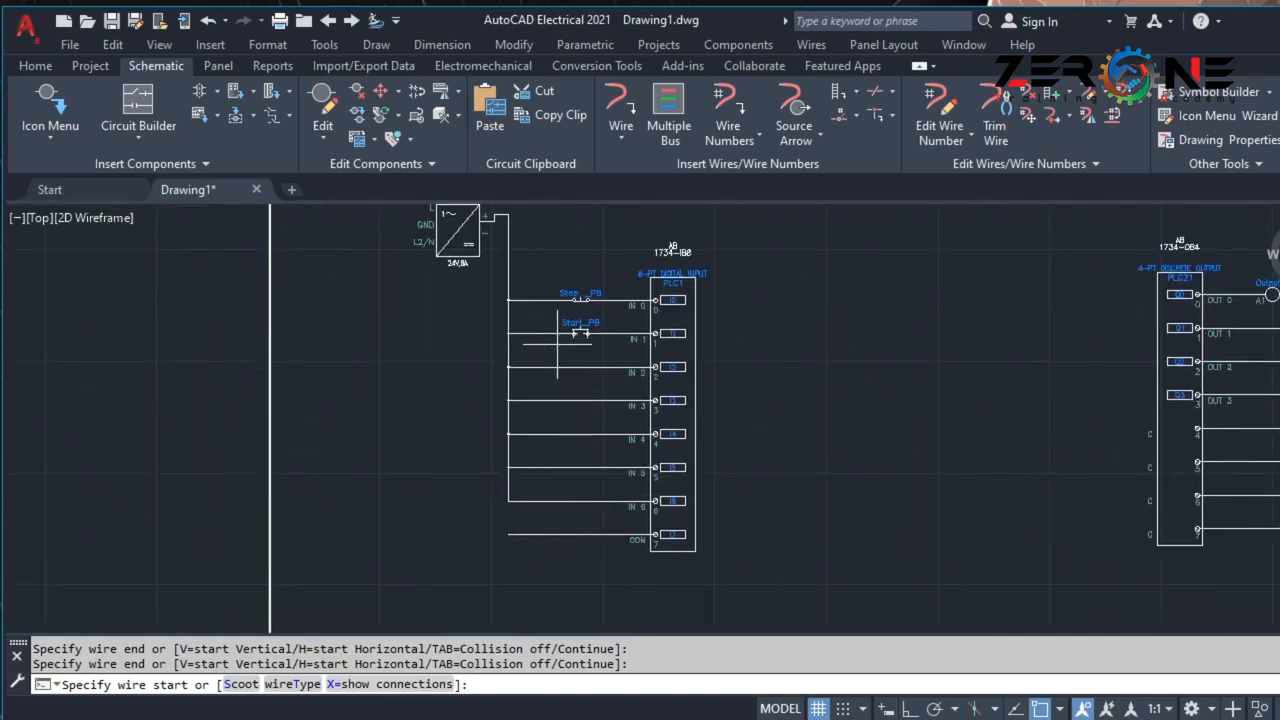
click(507, 533)
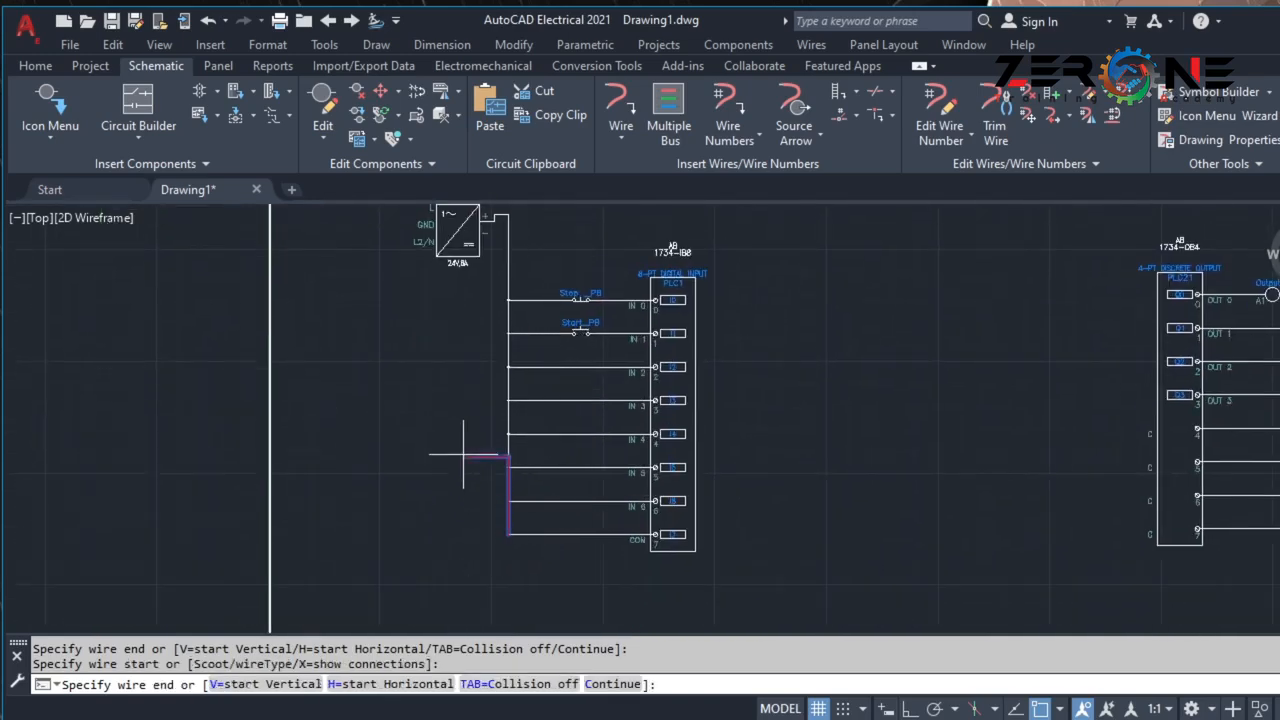
click(495, 537)
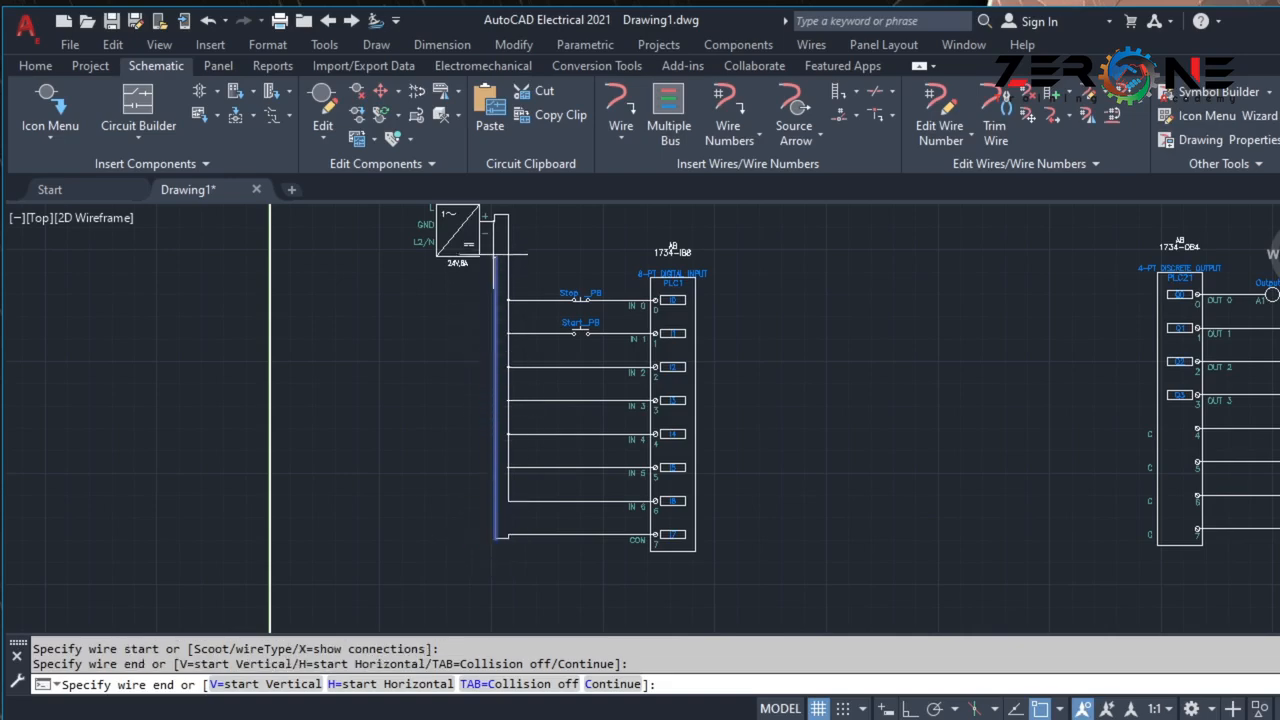
click(497, 237)
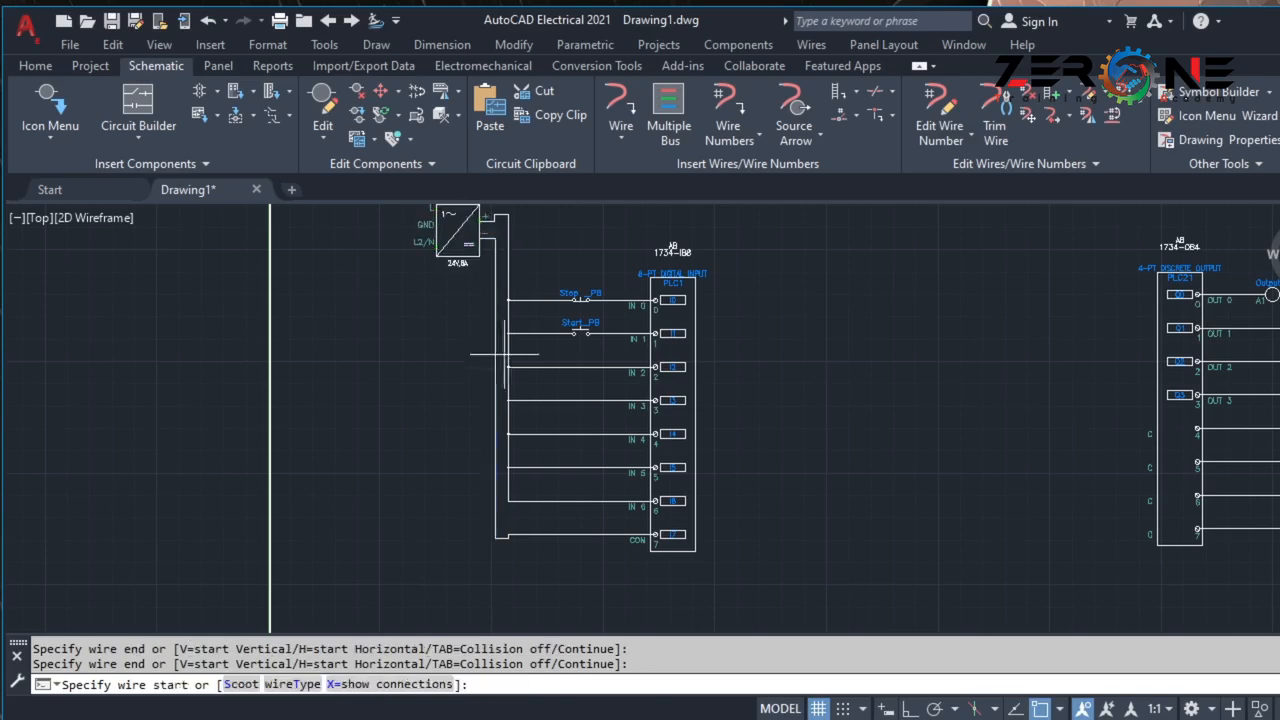
Examine the wiring between the power supply and the digital input module.
scroll(445, 430, down, 3)
scroll(450, 455, up, 3)
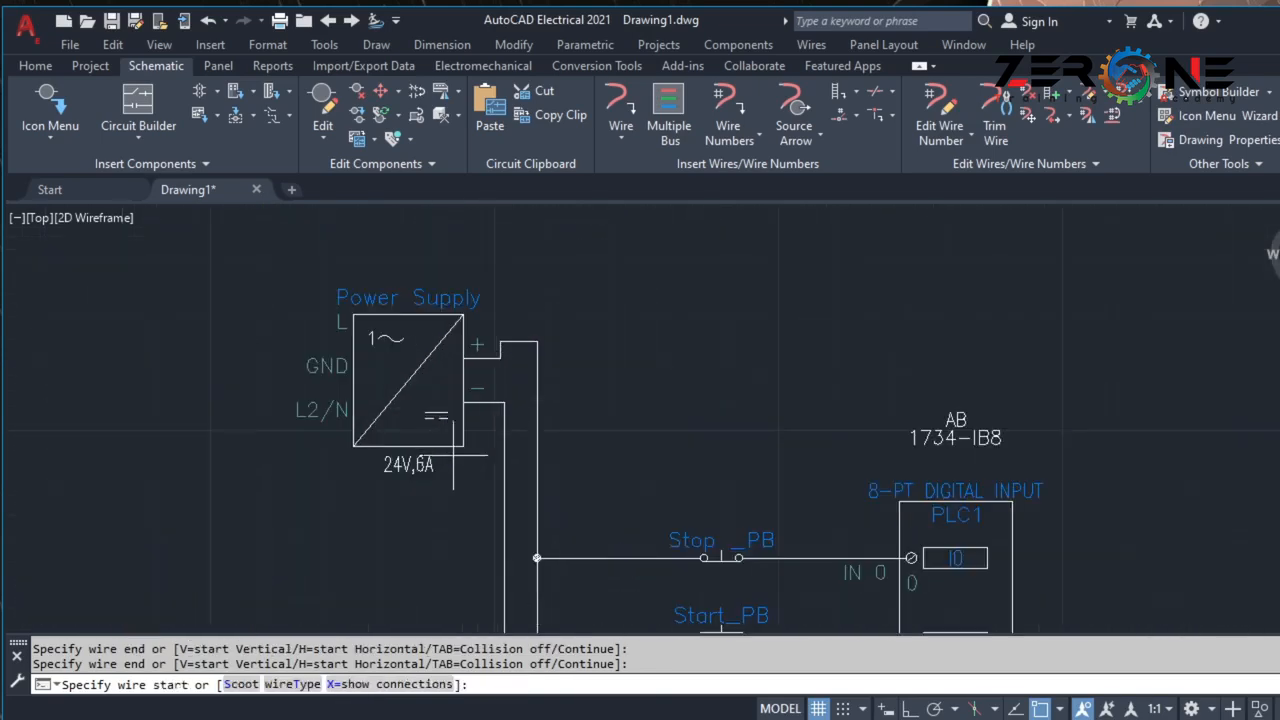
middle_drag(451, 457, 343, 318)
scroll(366, 406, down, 1)
scroll(489, 536, down, 2)
middle_drag(486, 551, 416, 390)
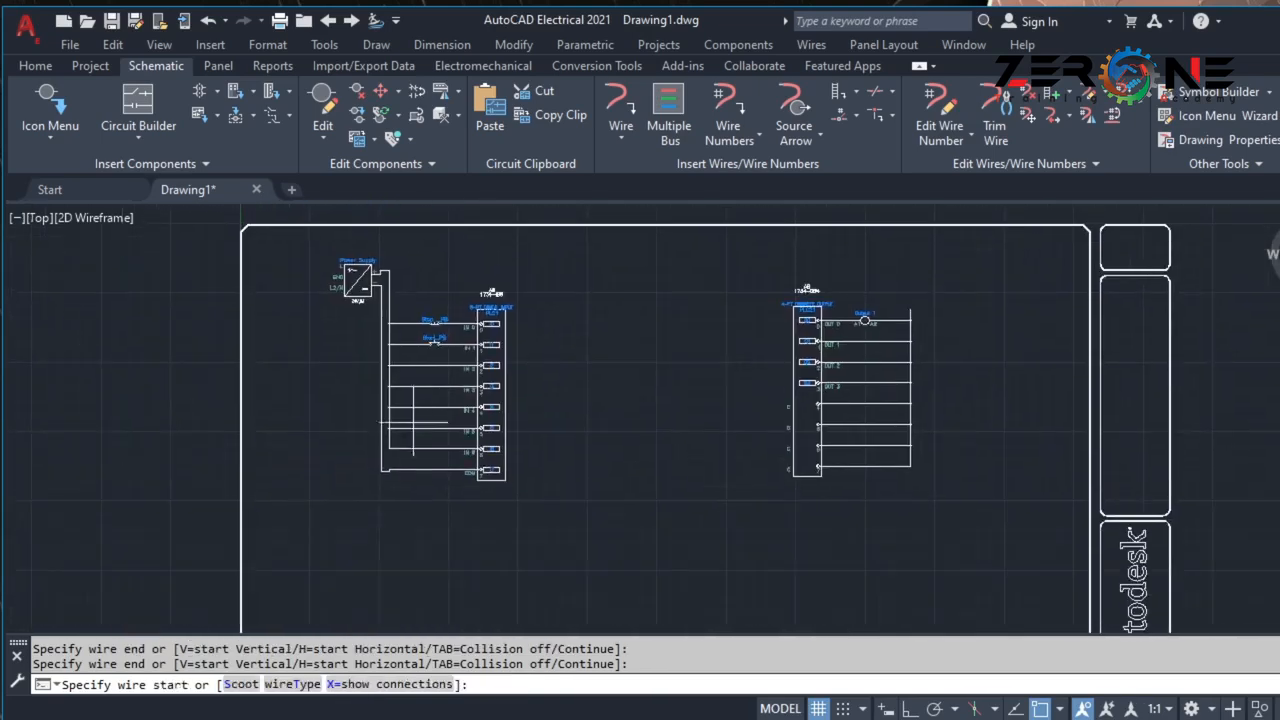
scroll(411, 456, up, 1)
middle_drag(411, 456, 404, 498)
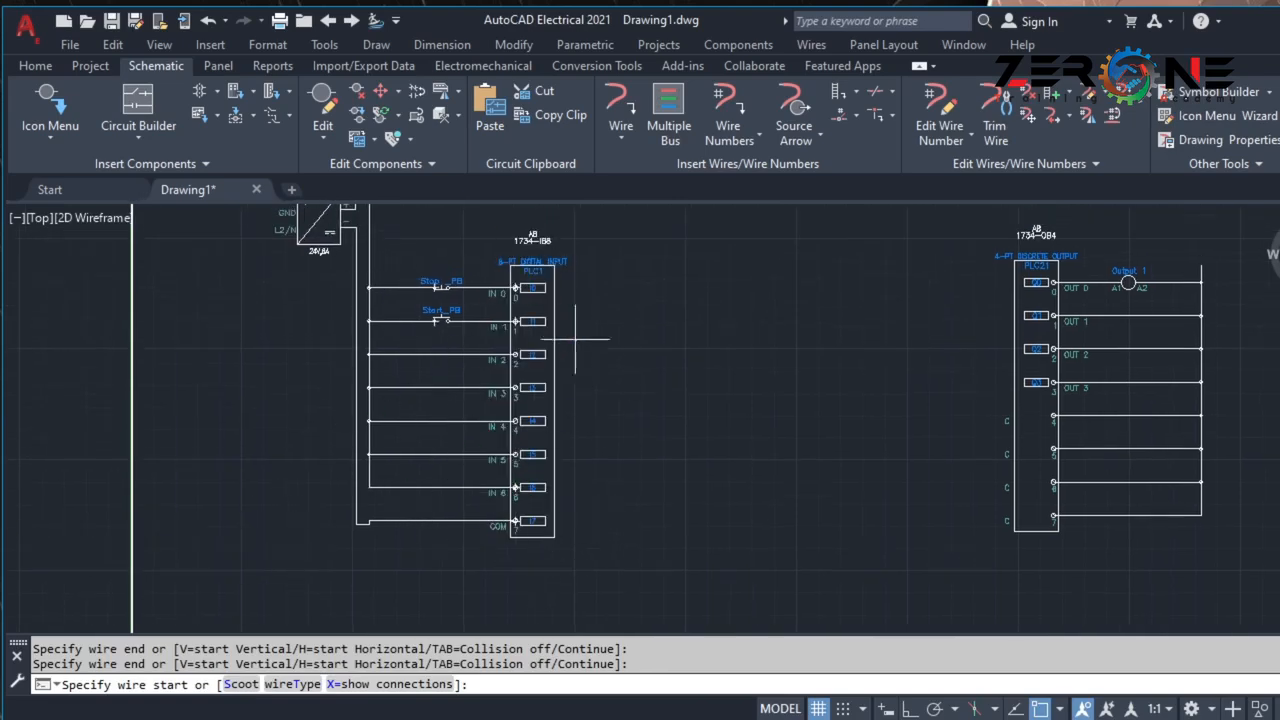
Trim the output ladder's rail segment between the OUT 3 rung and the first common rung.
scroll(743, 383, down, 1)
middle_drag(743, 383, 368, 364)
scroll(555, 309, up, 3)
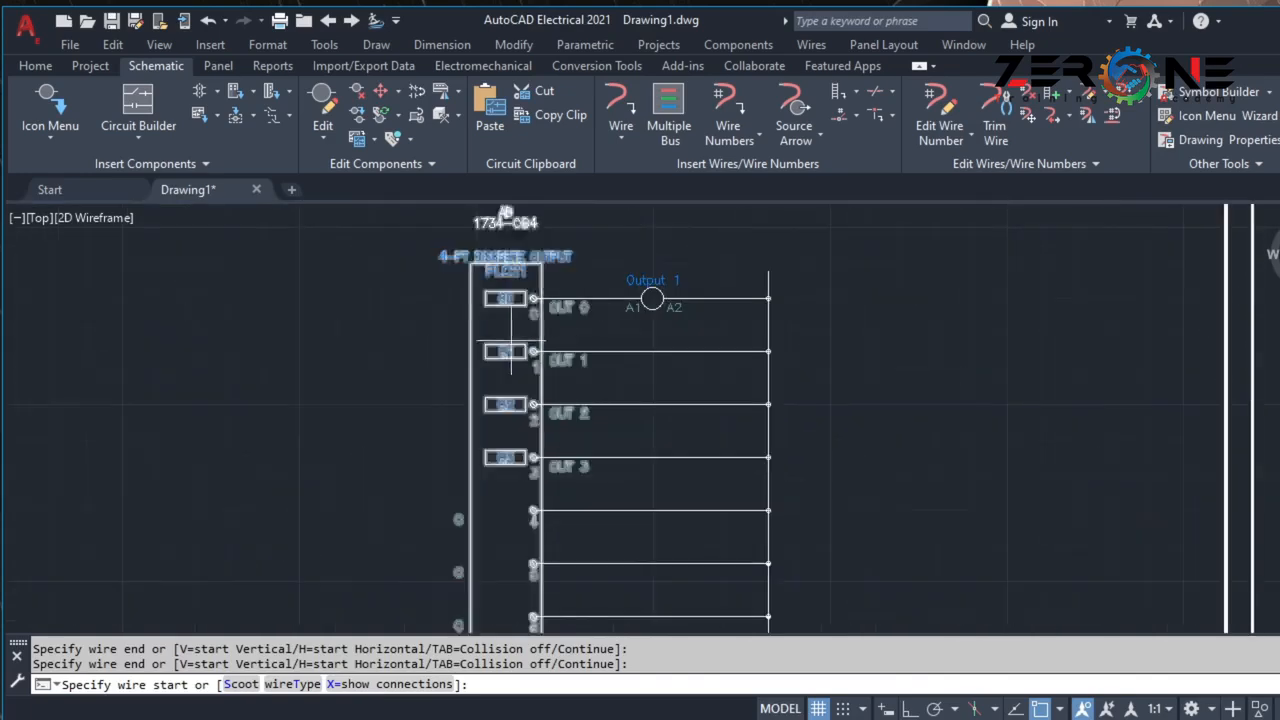
scroll(471, 280, down, 2)
scroll(491, 278, up, 1)
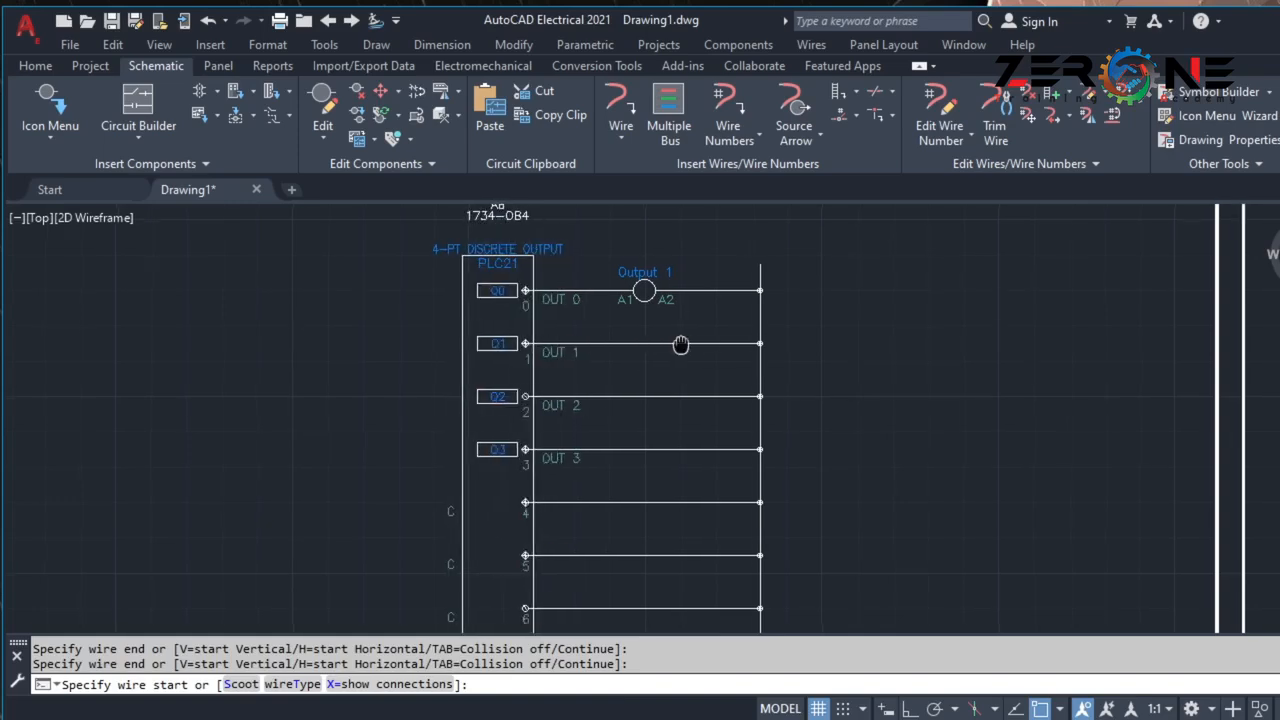
middle_drag(672, 324, 634, 363)
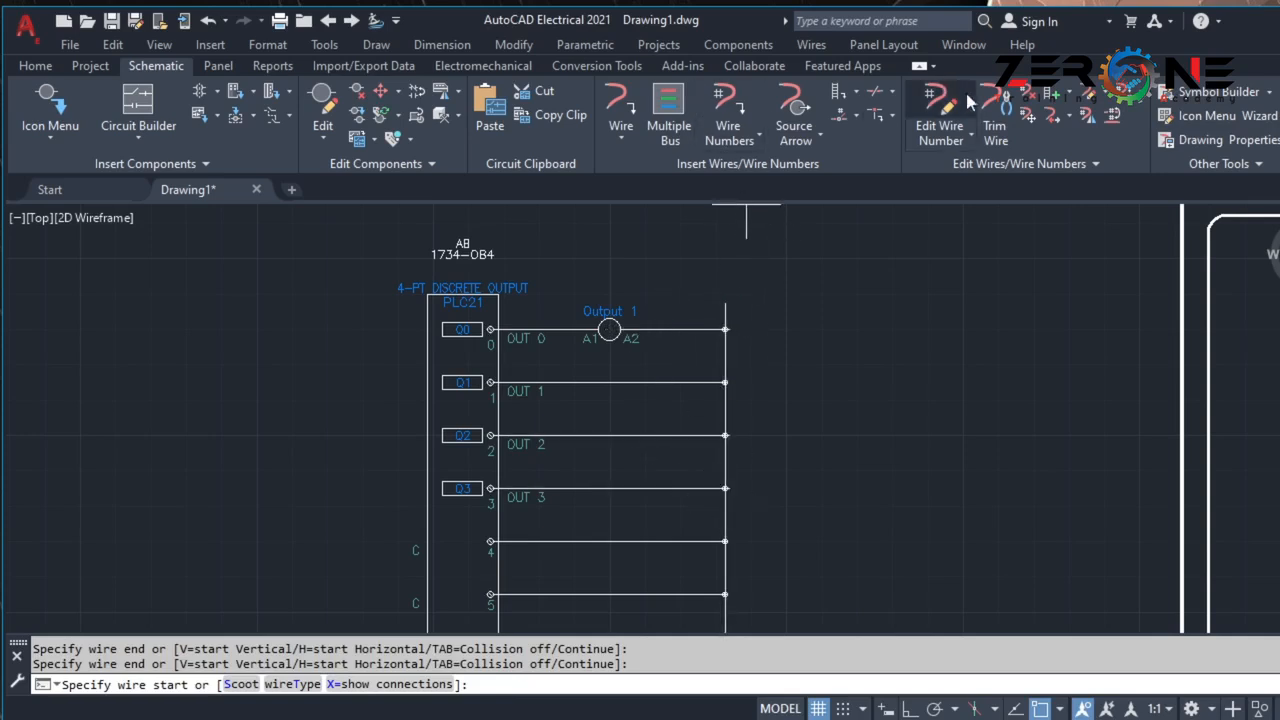
click(994, 110)
click(725, 514)
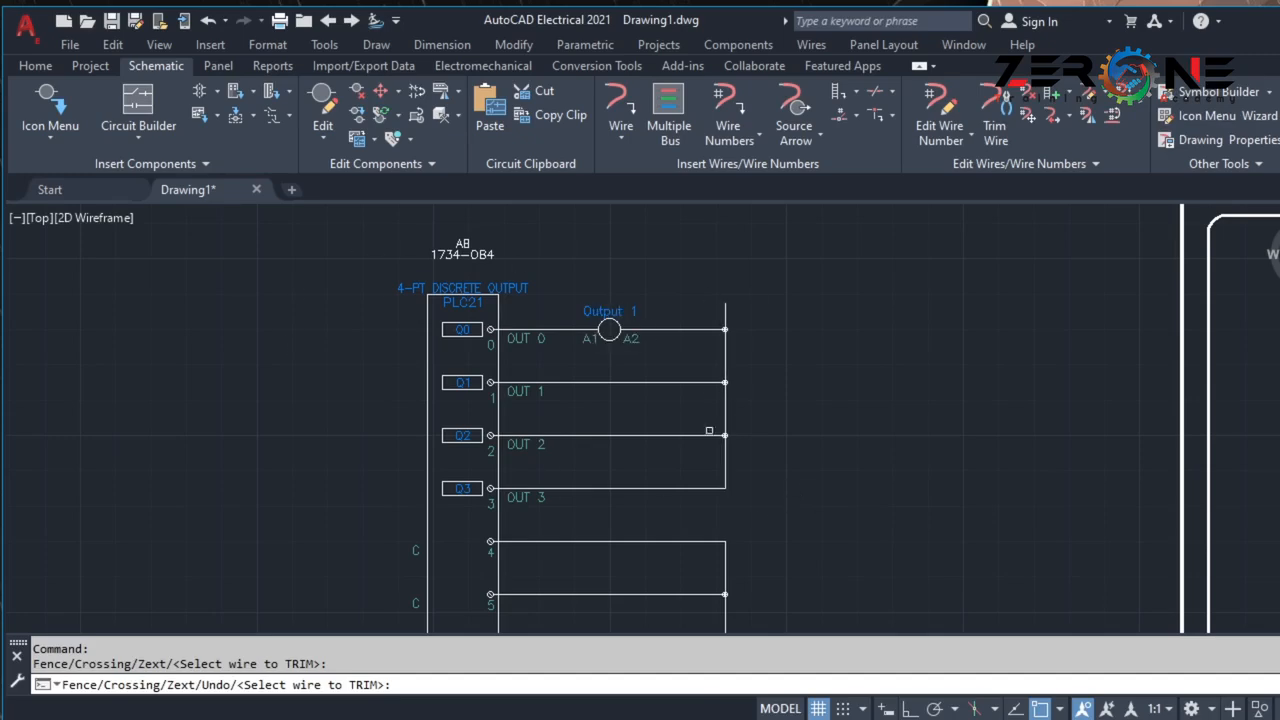
key(Escape)
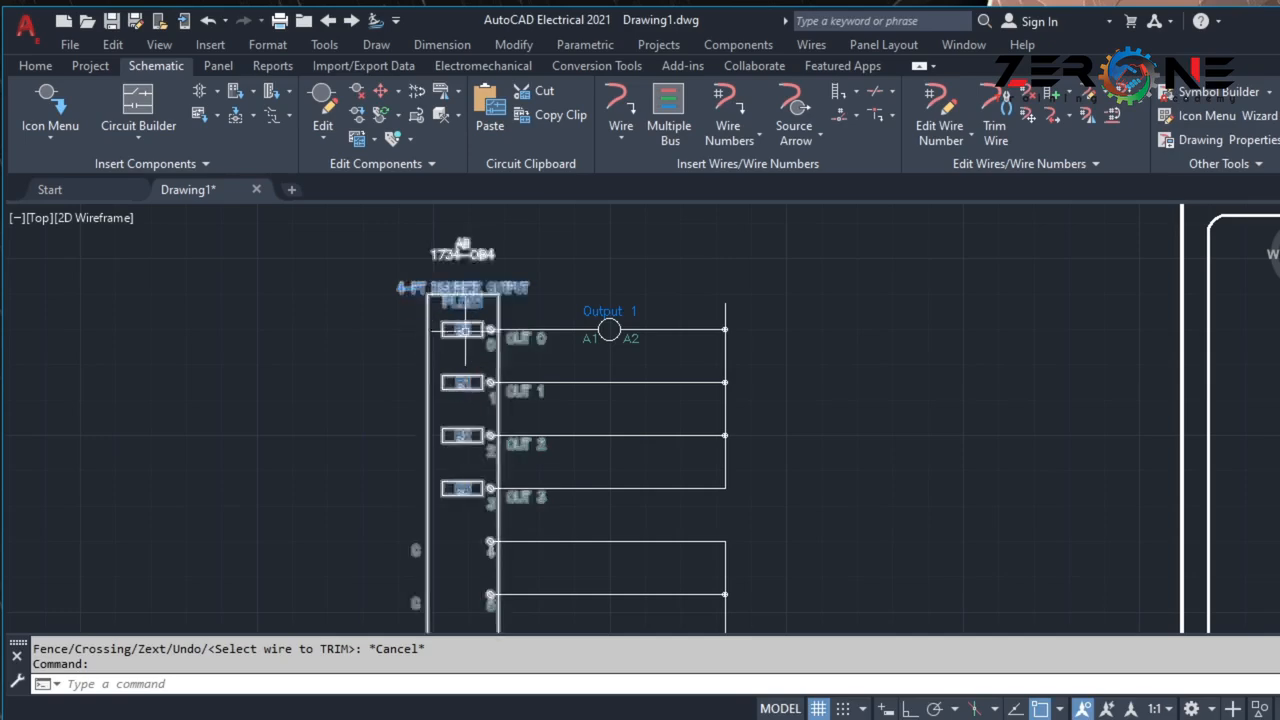
Insert a second Power Source 1 Phase symbol above the output ladder, just outside its rail.
scroll(483, 488, down, 3)
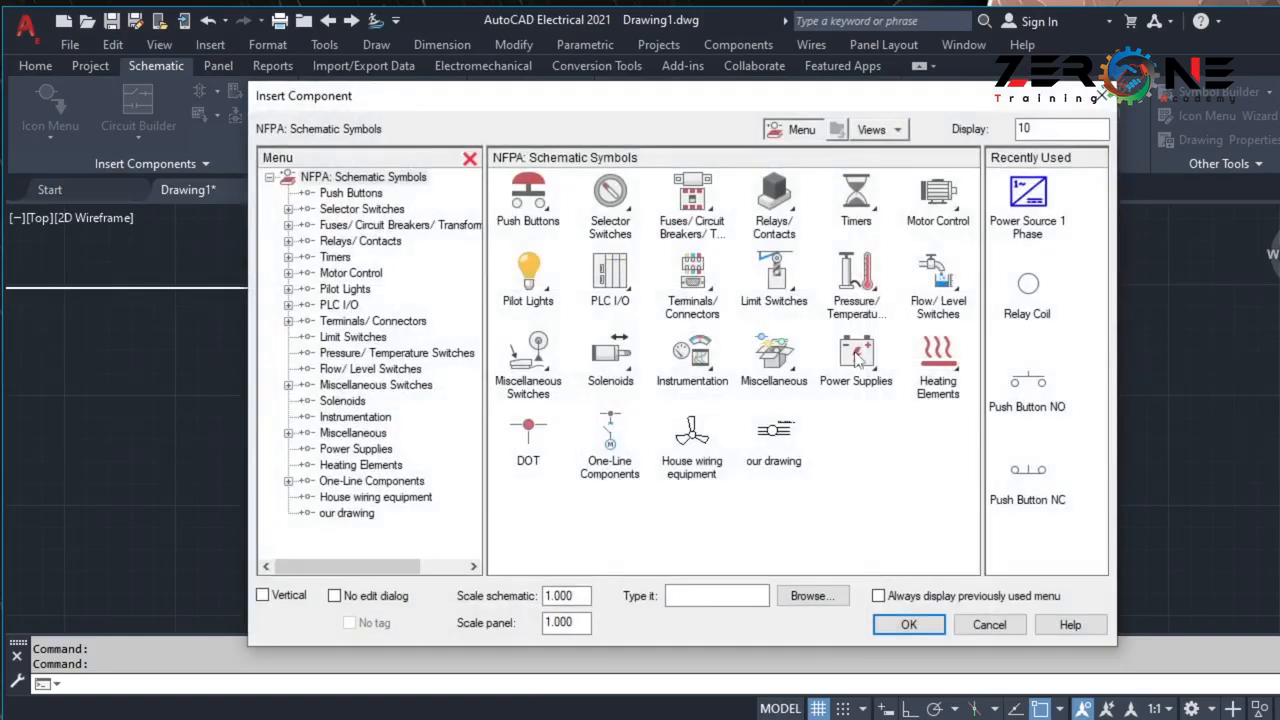
click(856, 356)
click(533, 205)
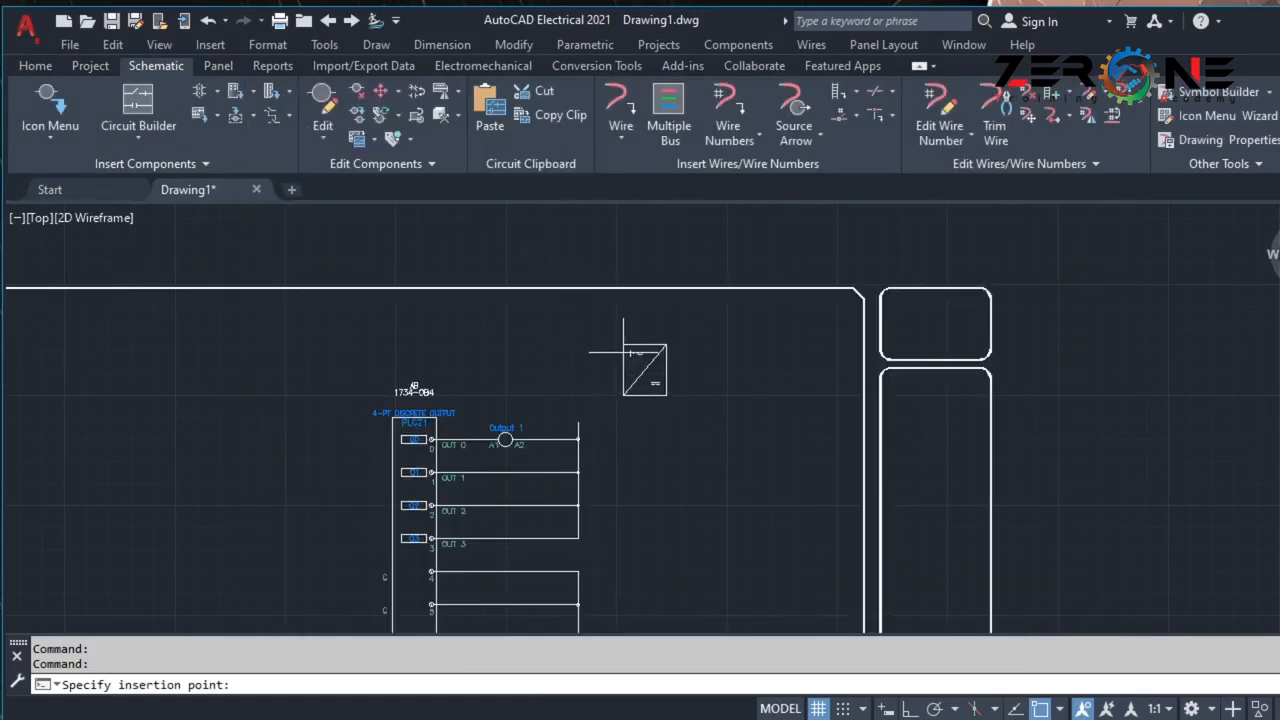
click(623, 352)
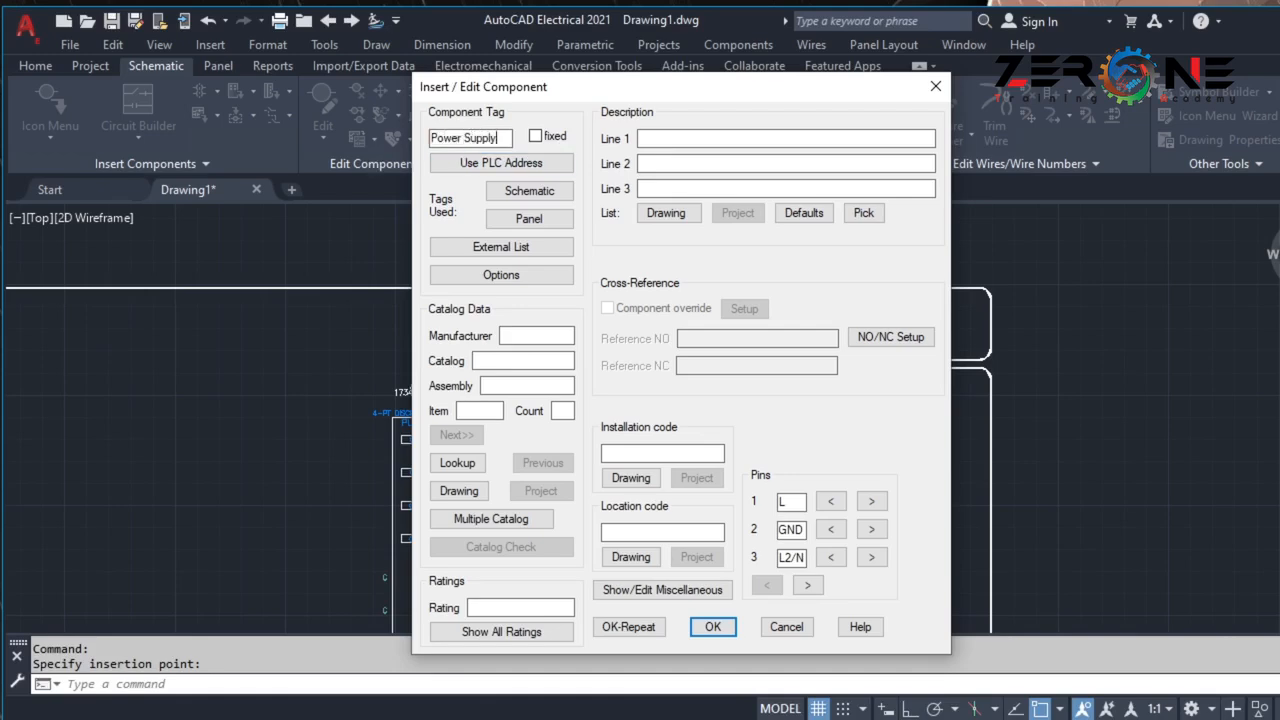
Tag the new power source POWER SUPPLY with rating 24V, 6A. and update the related power supply to match.
click(488, 608)
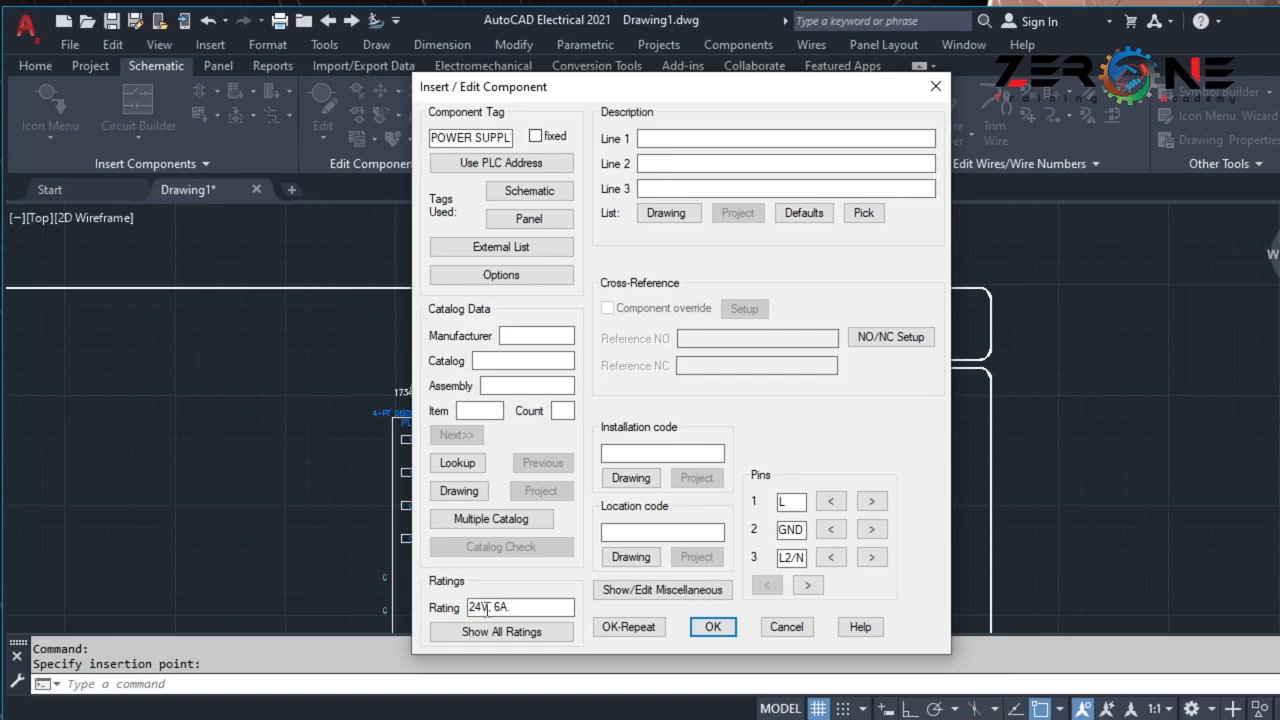
click(712, 627)
click(671, 446)
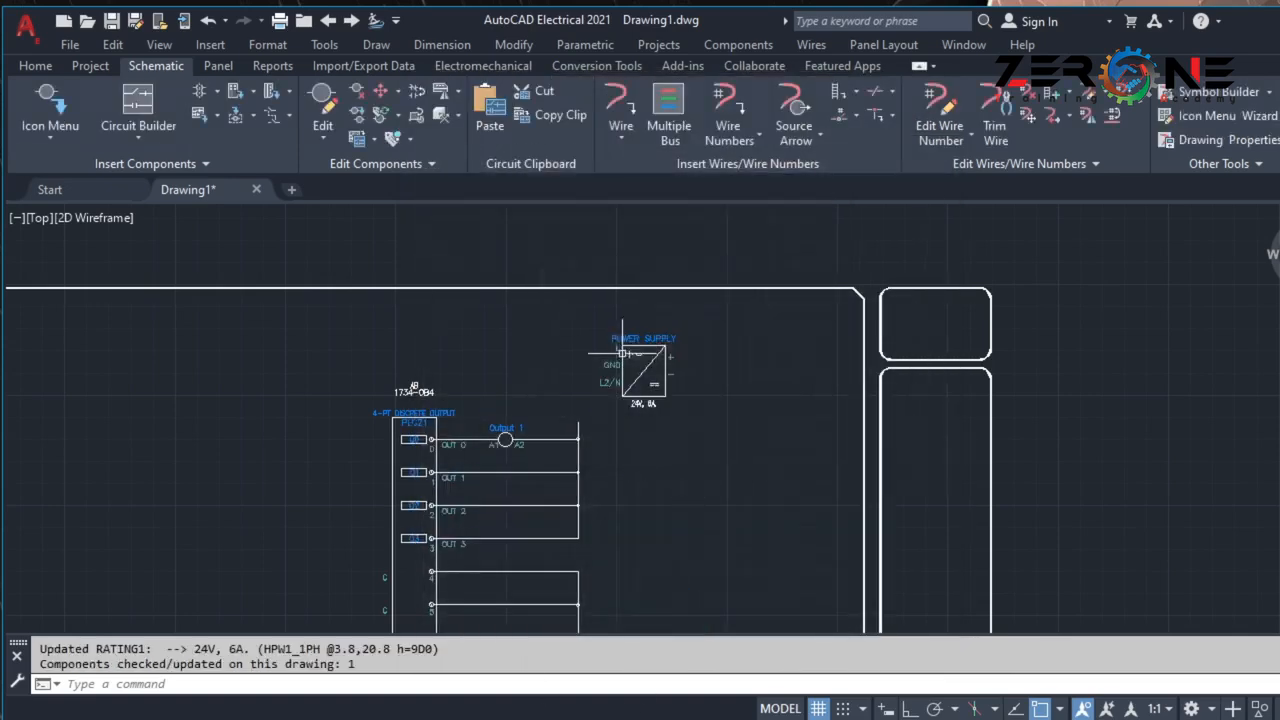
Wire the top end of the output ladder's upper rail to the positive terminal of the new power supply.
scroll(640, 423, down, 2)
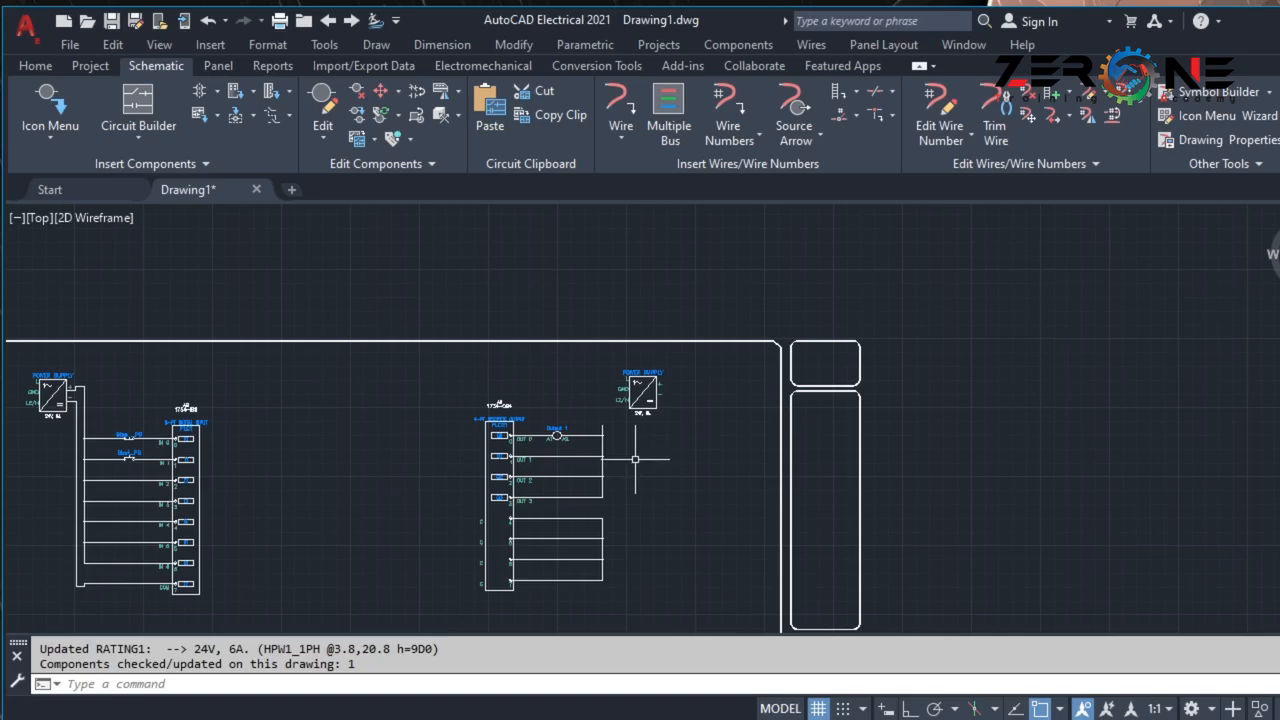
scroll(631, 491, up, 2)
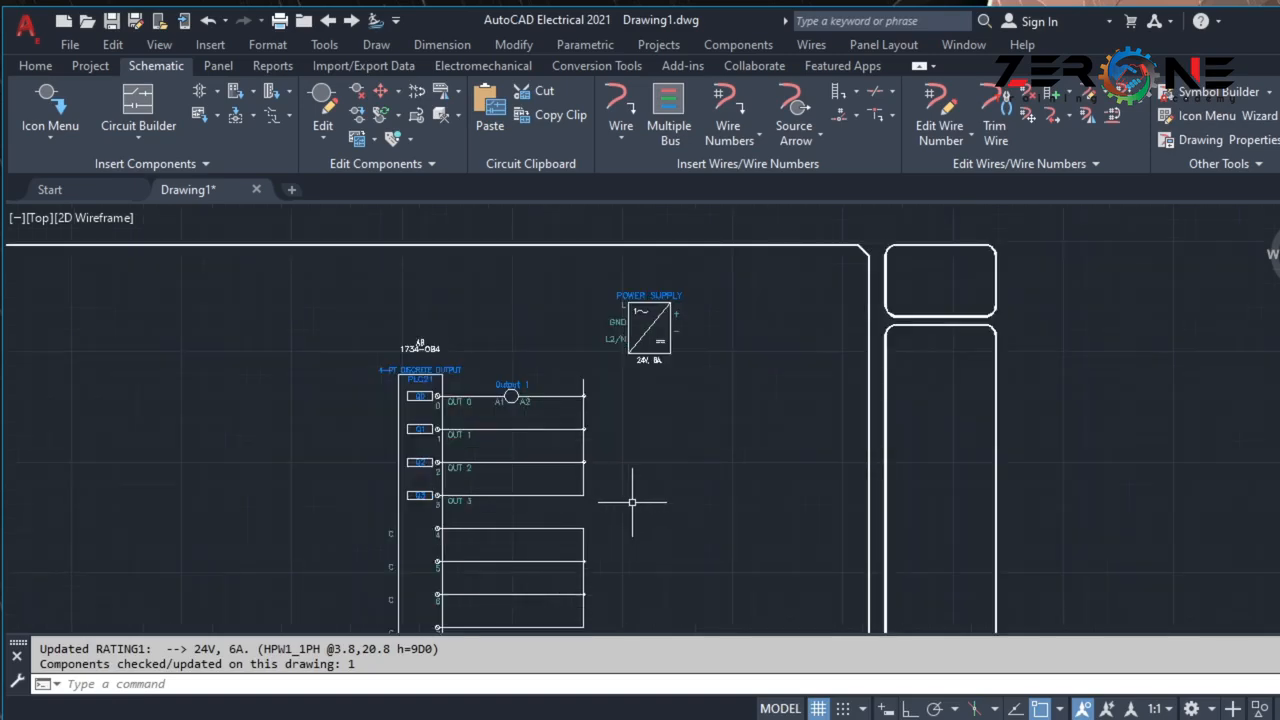
click(612, 97)
click(584, 380)
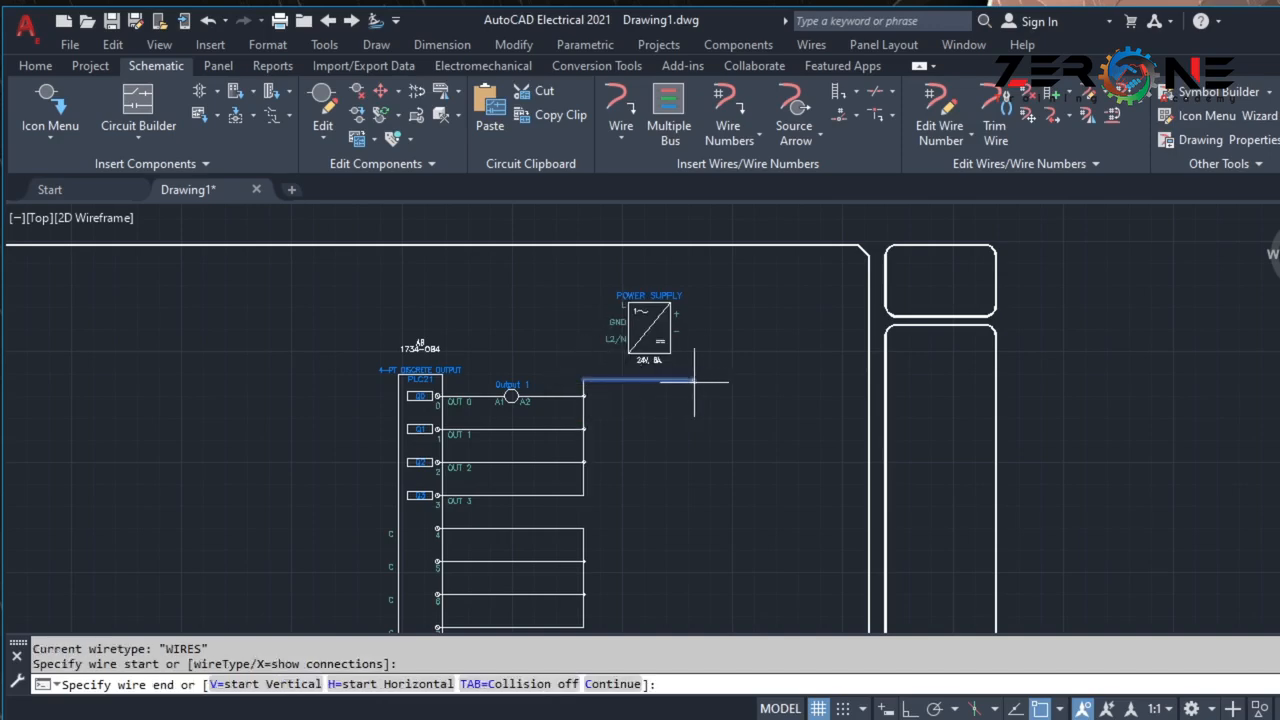
click(696, 379)
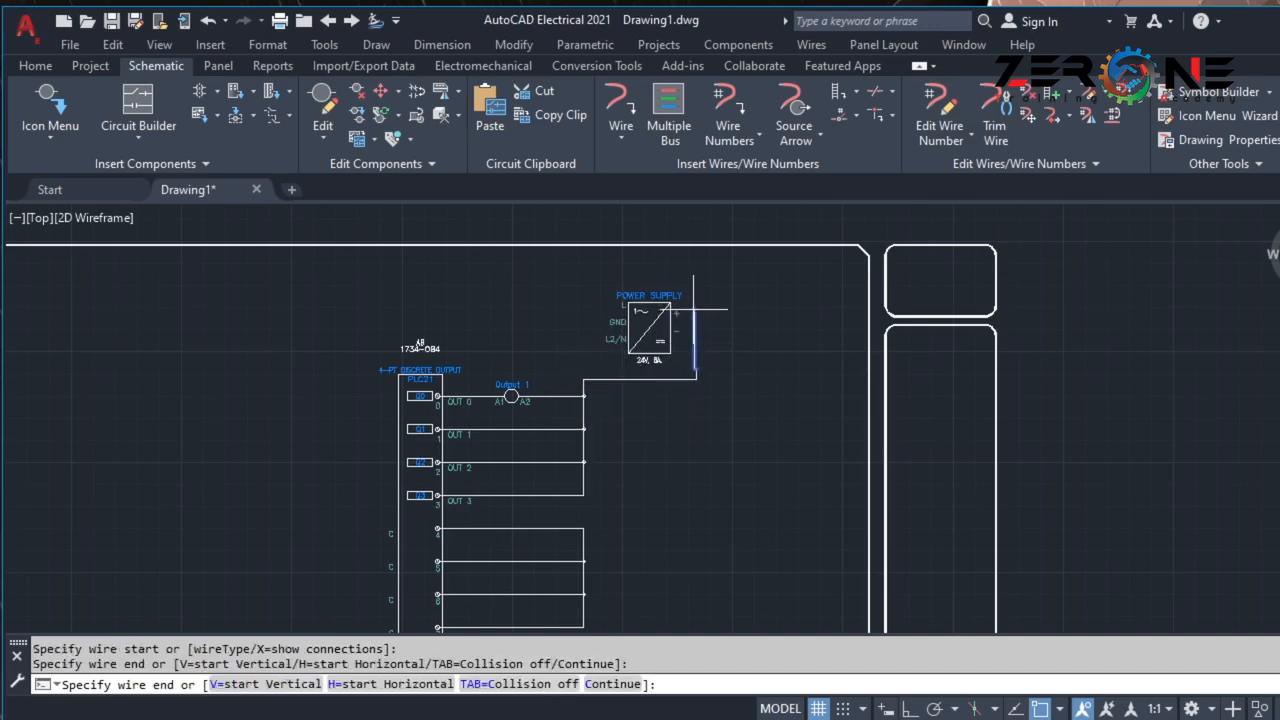
click(688, 332)
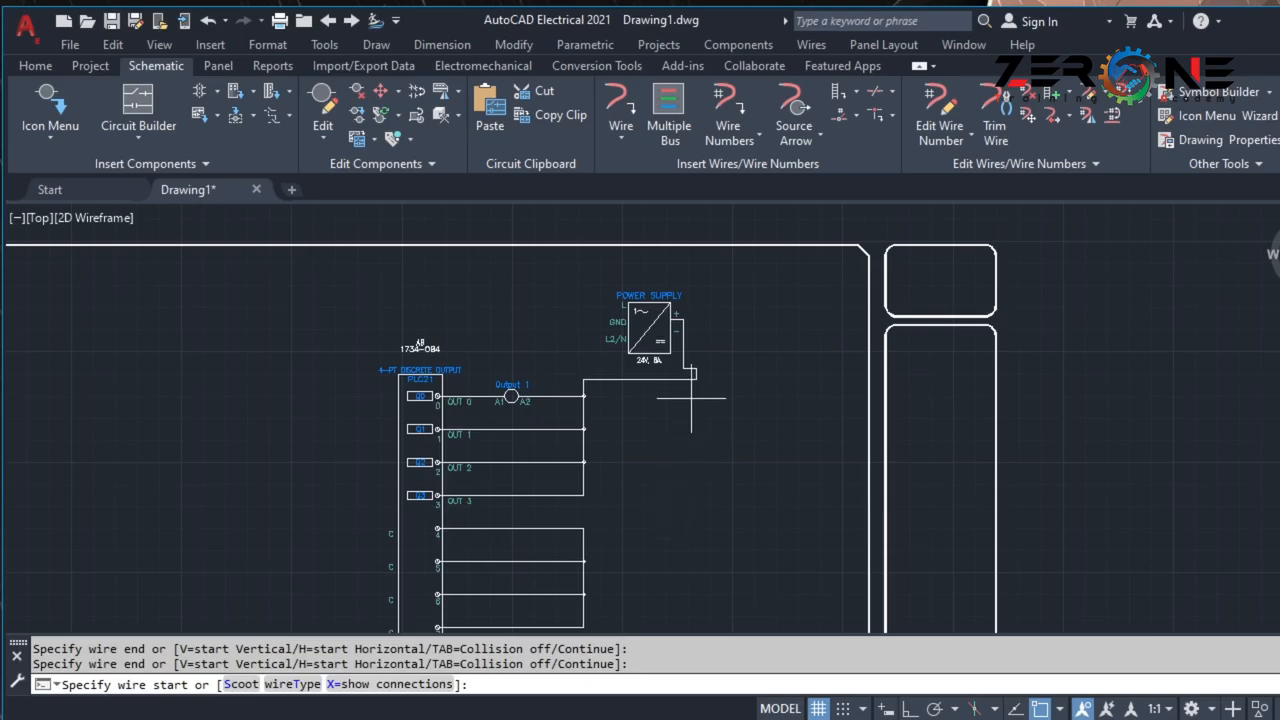
Wire the output ladder's lower rail from its first common rung to the negative terminal of the same power supply.
click(584, 528)
click(705, 527)
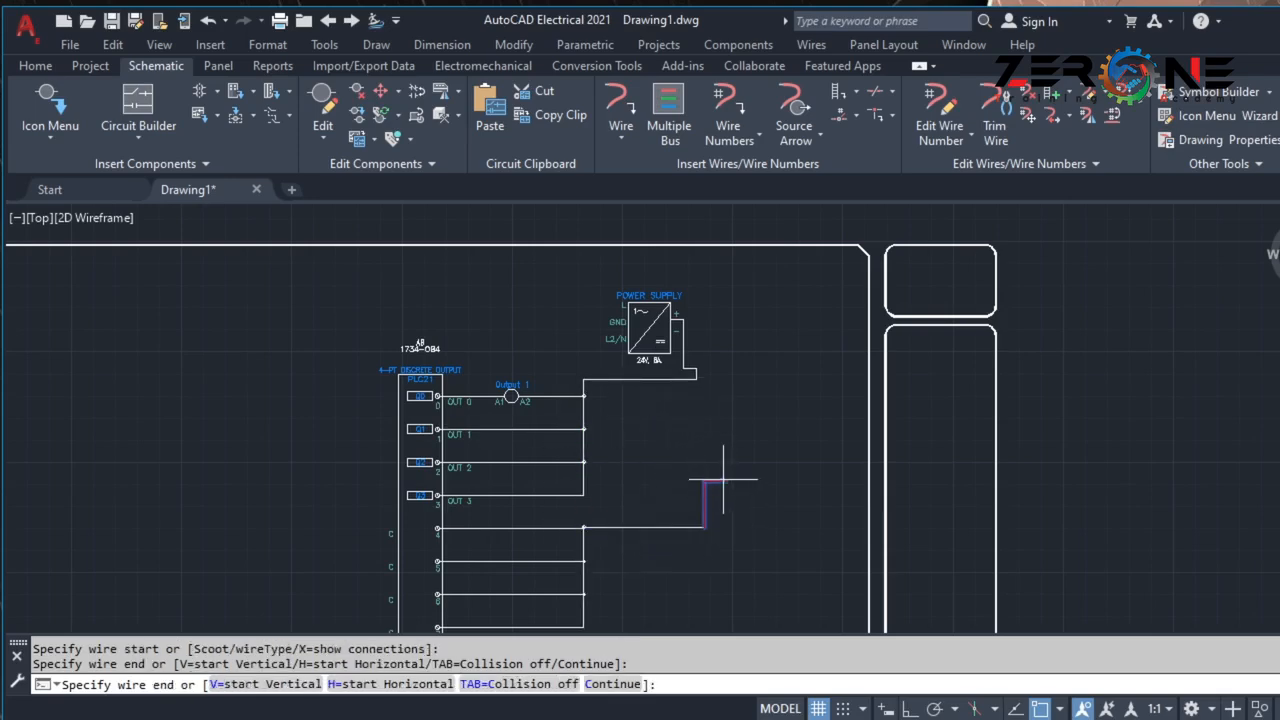
click(705, 337)
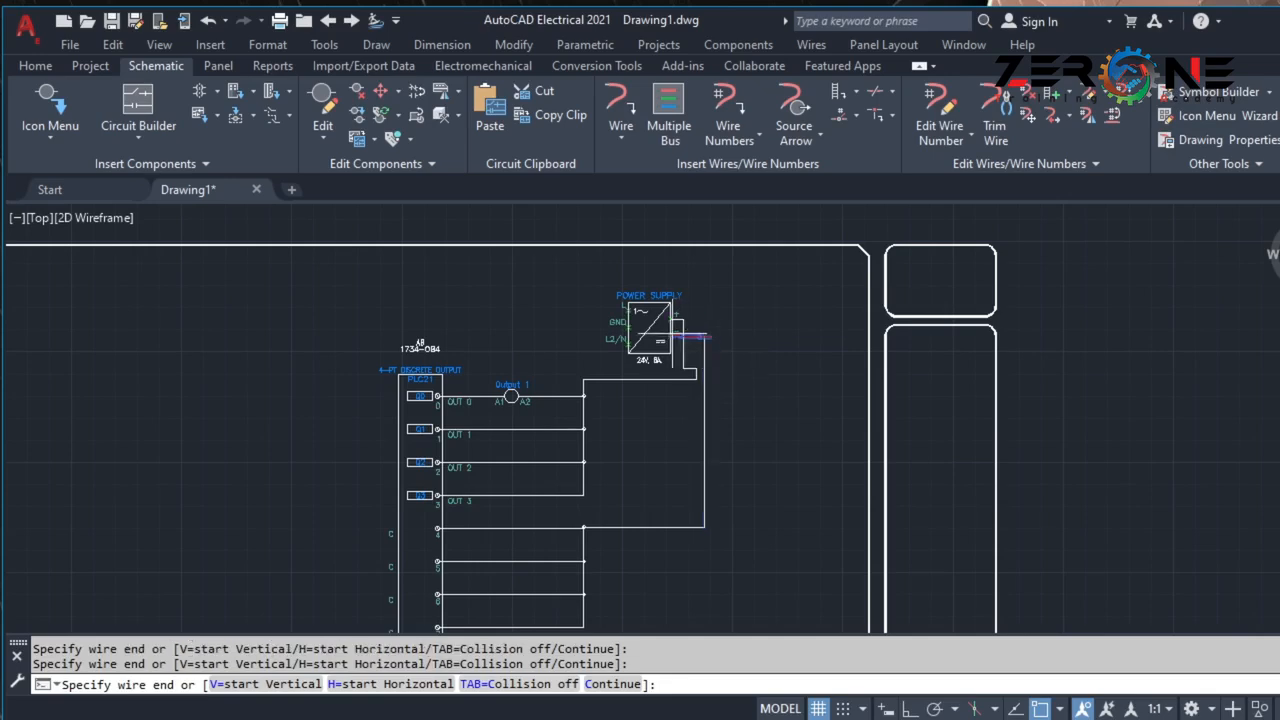
click(675, 337)
Examine the wiring of the input and output modules with their power supplies.
scroll(678, 340, down, 2)
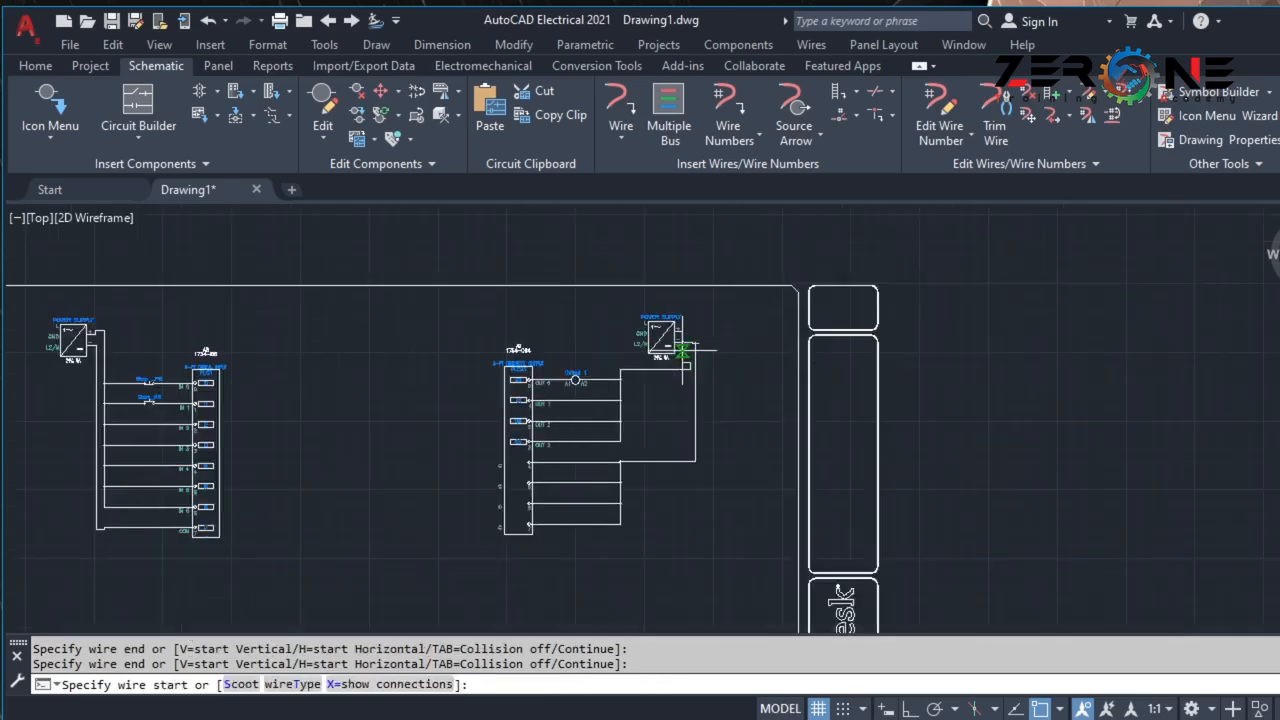
middle_drag(646, 415, 700, 420)
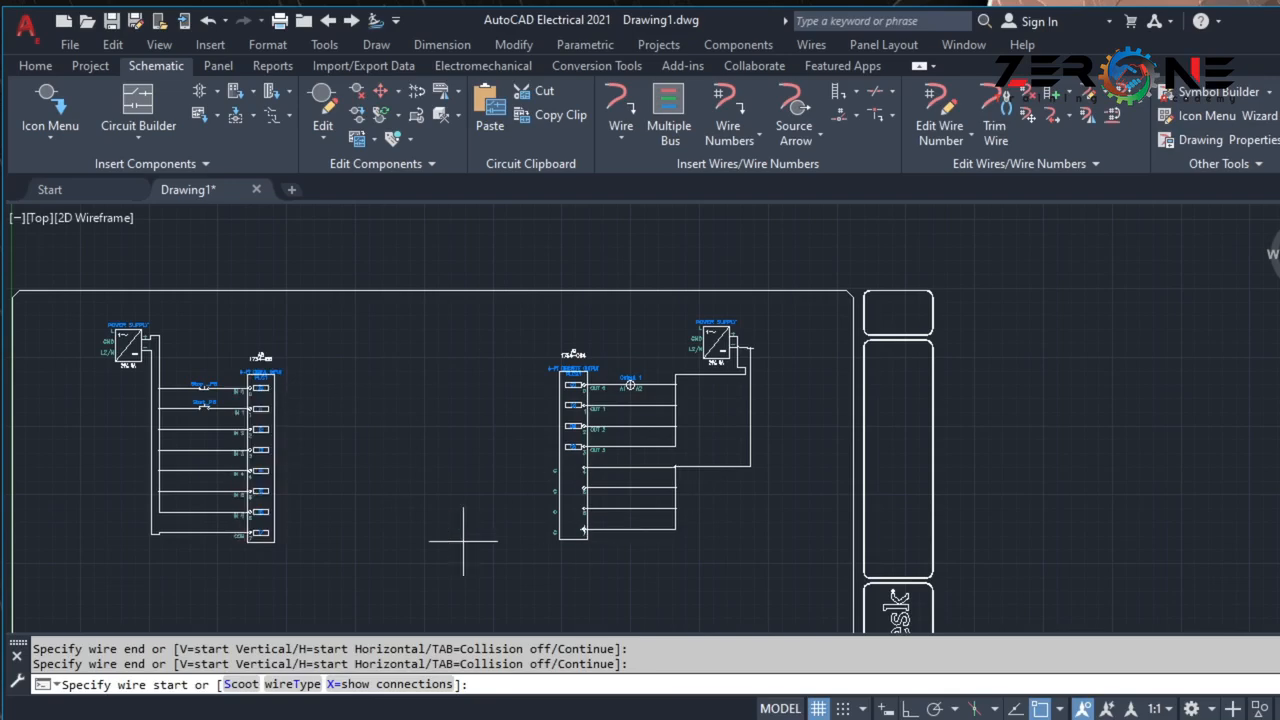
scroll(571, 458, up, 2)
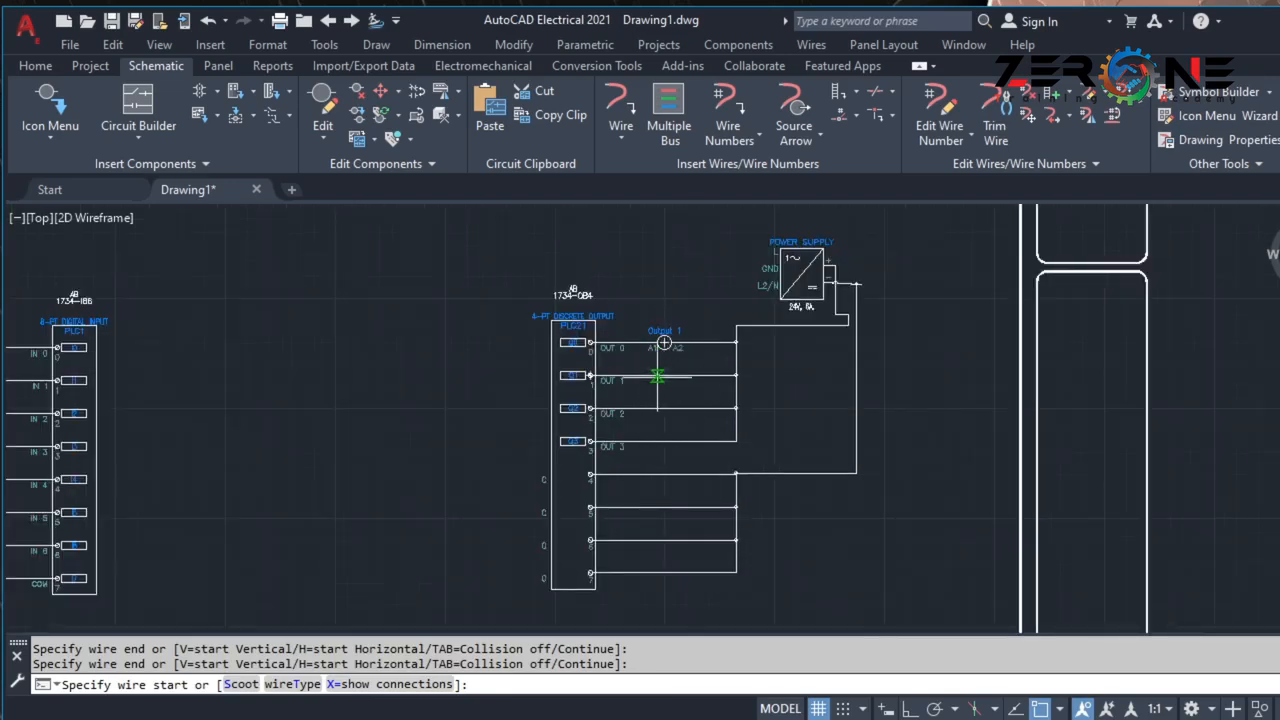
scroll(656, 365, down, 4)
middle_drag(520, 409, 491, 474)
scroll(465, 476, up, 2)
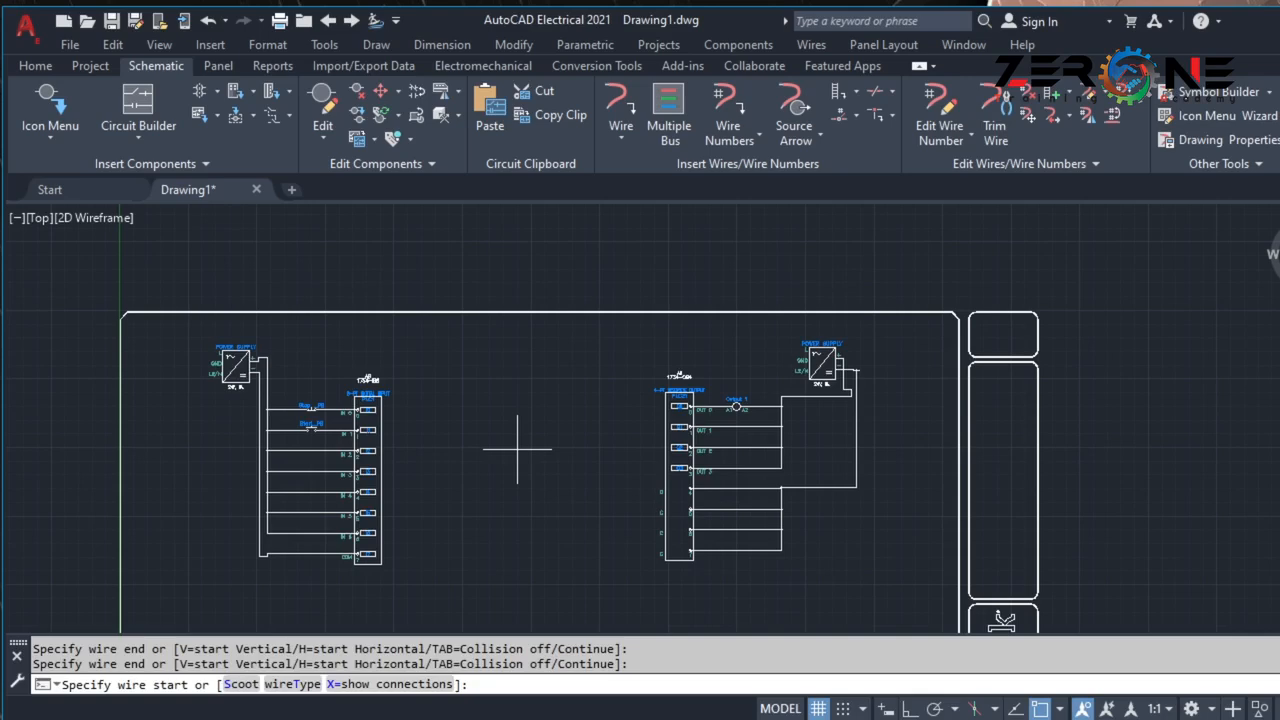
scroll(517, 449, up, 2)
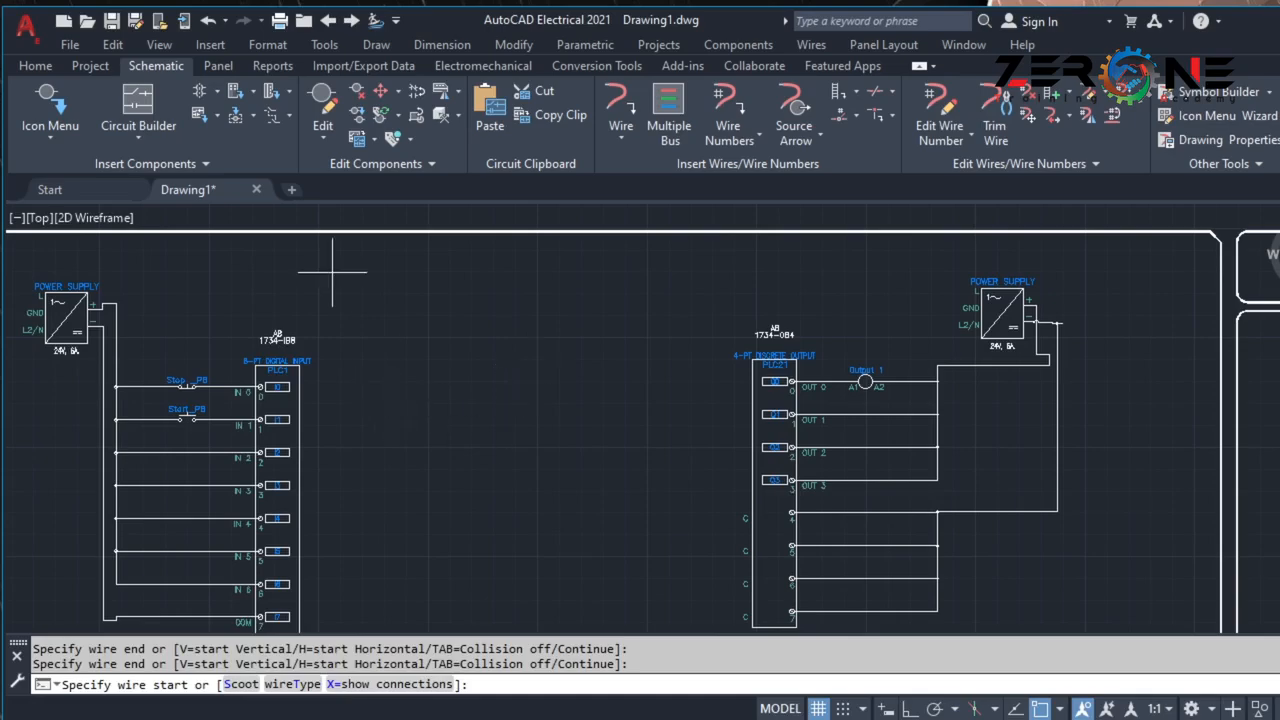
key(Escape)
Insert a Relay NO Contact beside the digital input module, tagged I0 with the description Stop.
click(50, 100)
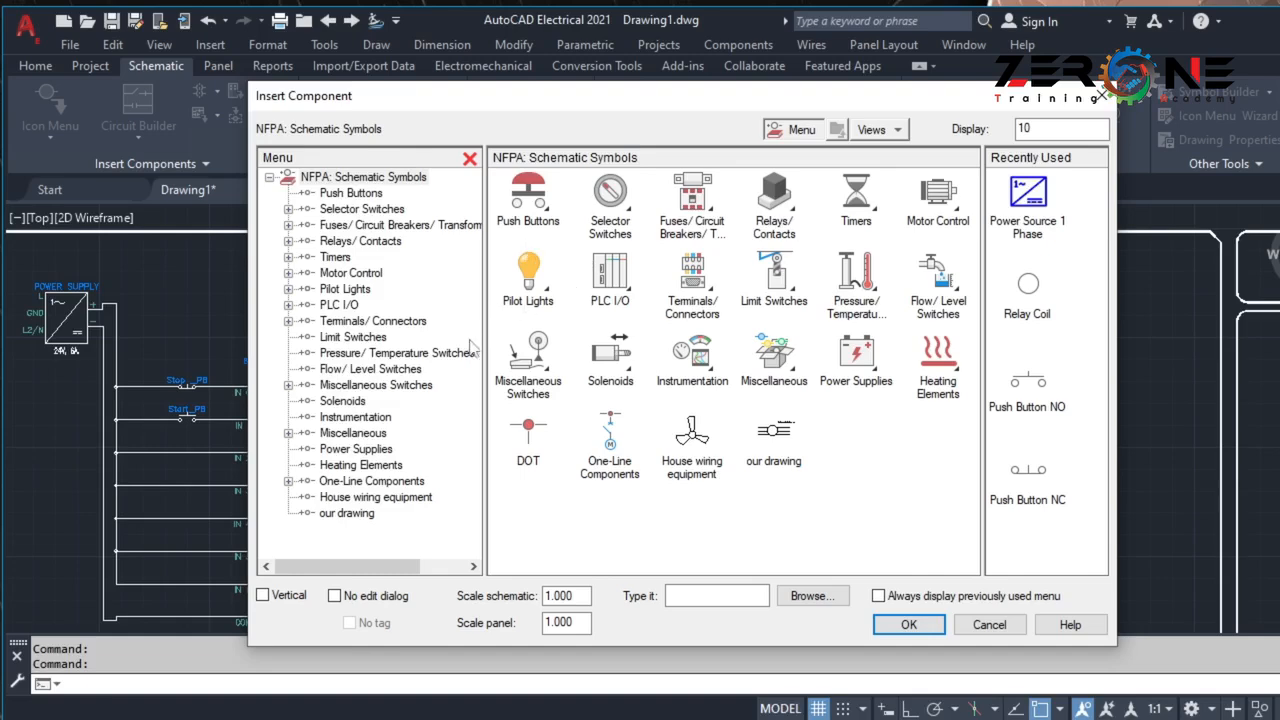
click(770, 205)
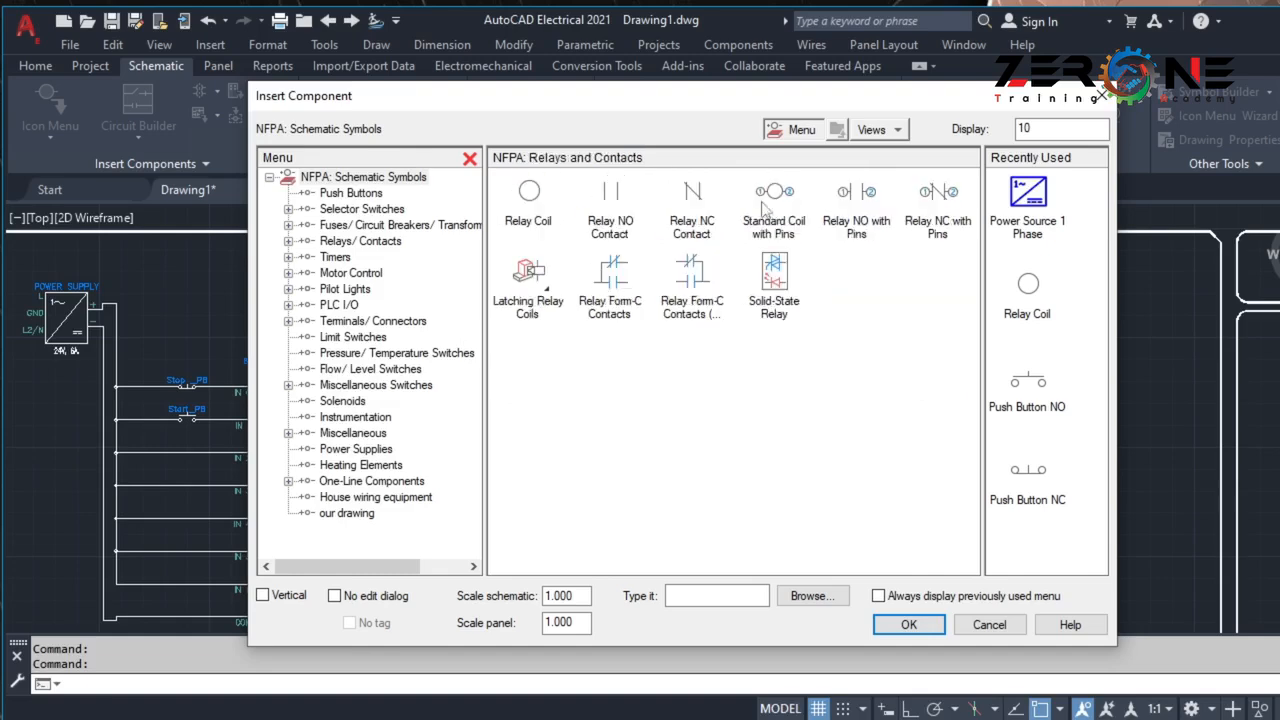
click(612, 195)
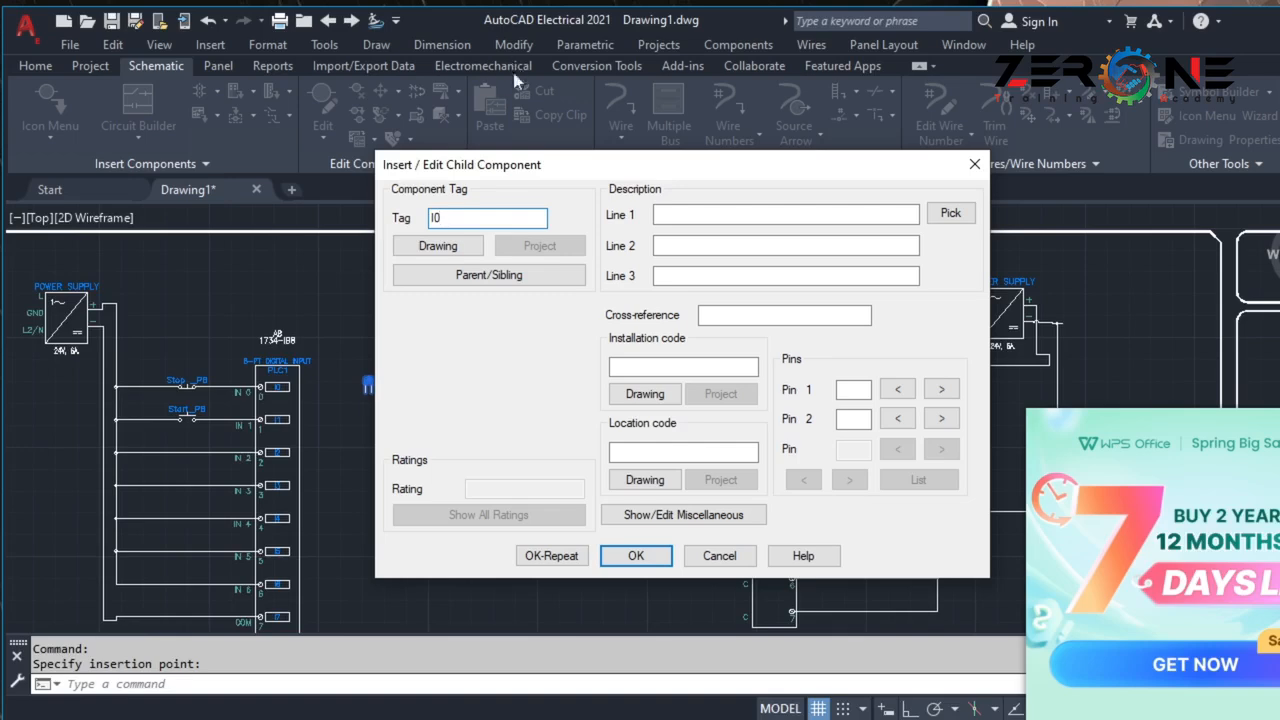
click(678, 216)
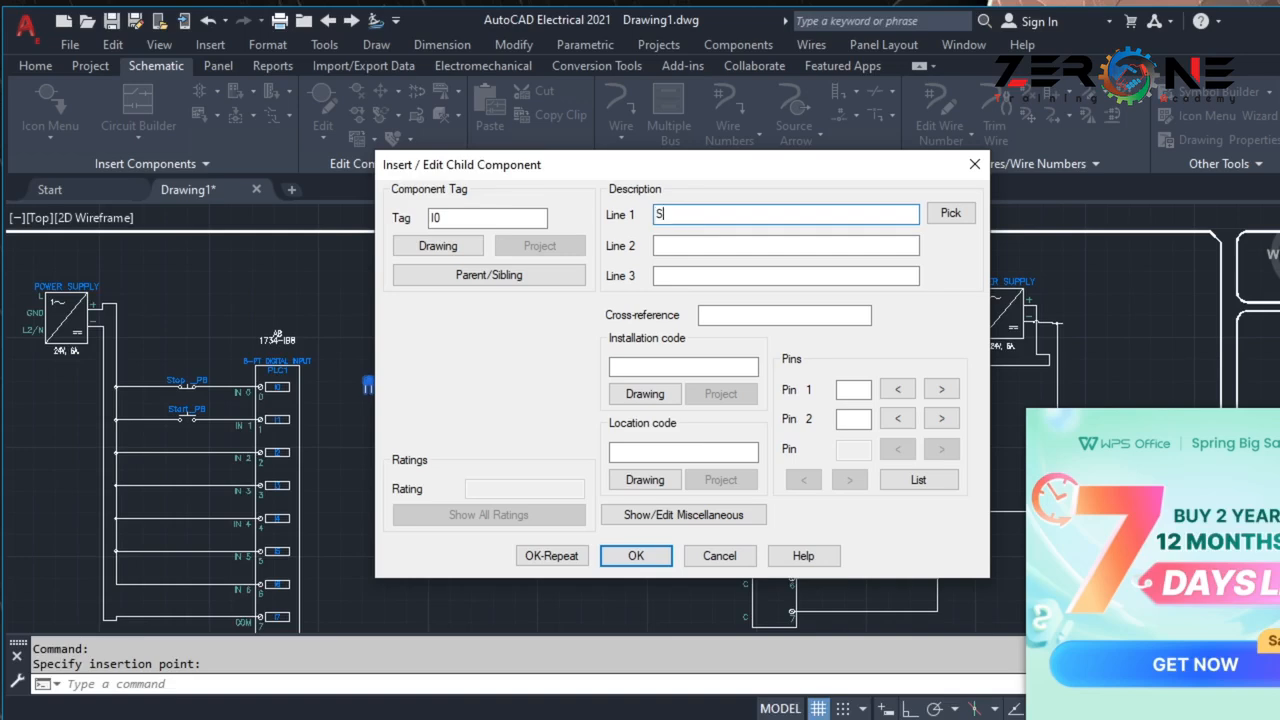
text(Stop)
click(636, 556)
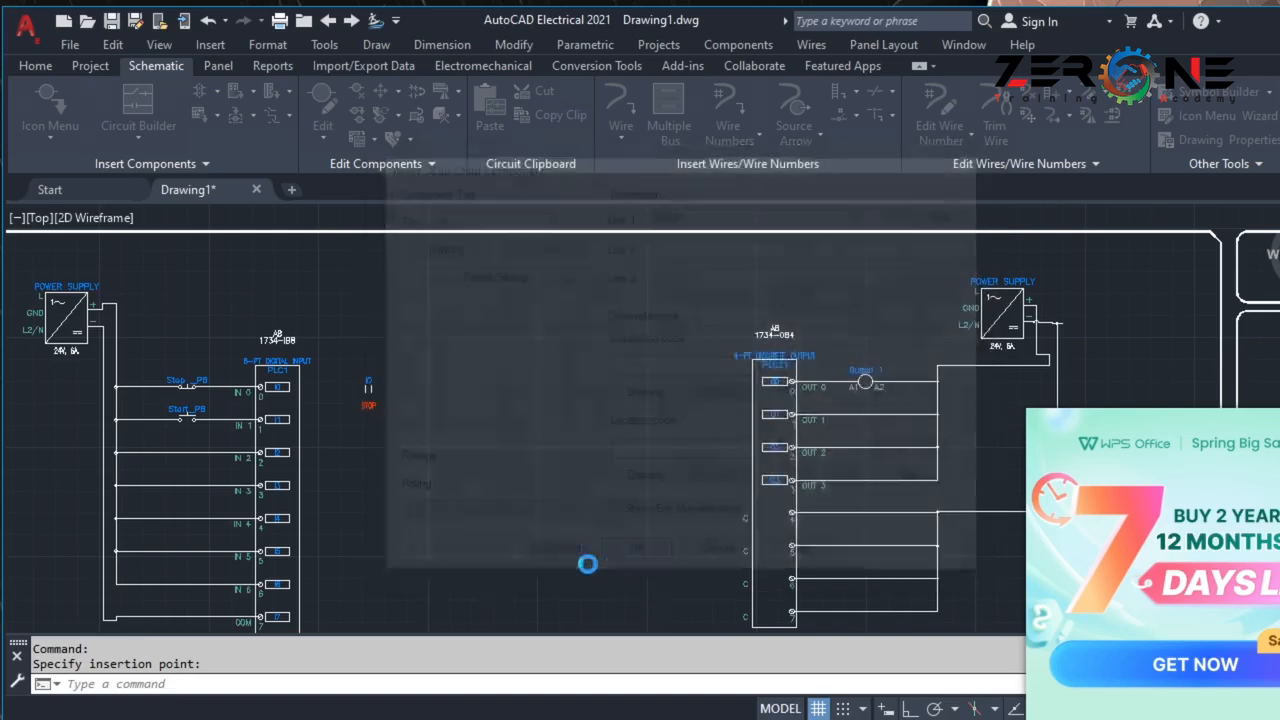
Insert a second Relay NO Contact in line with the STOP contact, tagged I1 with the description Start.
scroll(371, 441, up, 4)
scroll(371, 434, down, 2)
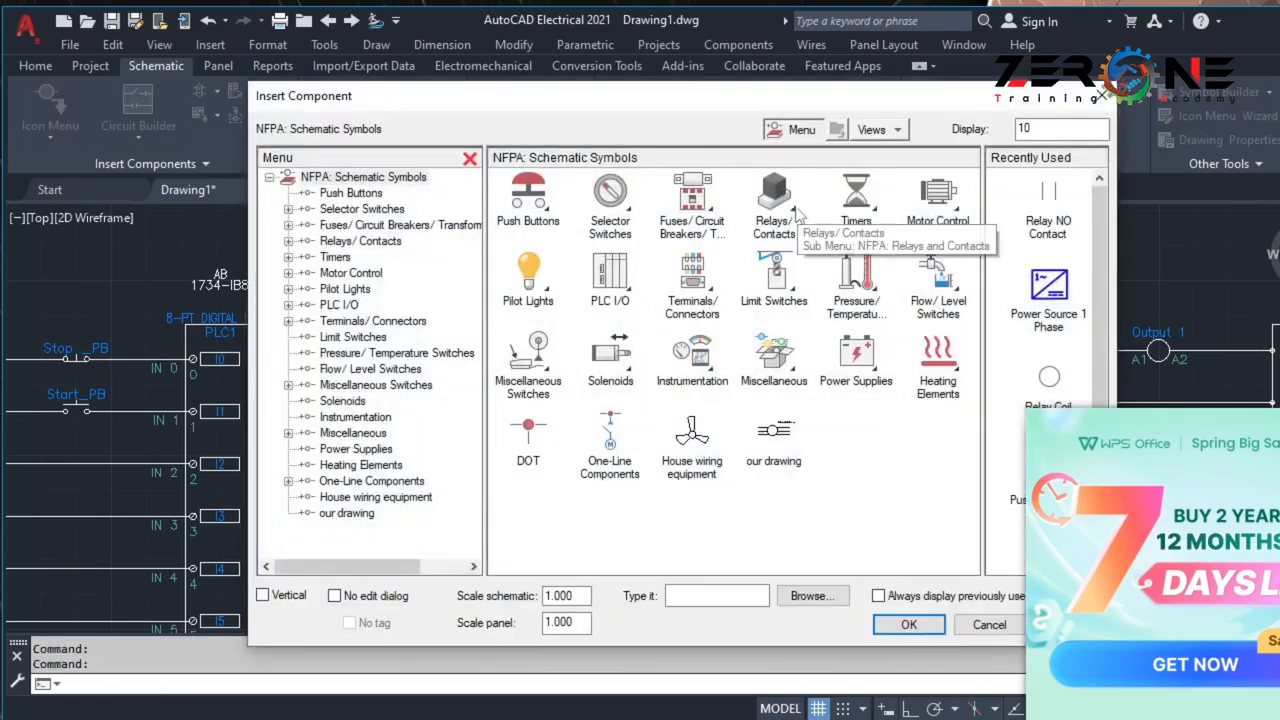
click(796, 212)
click(610, 200)
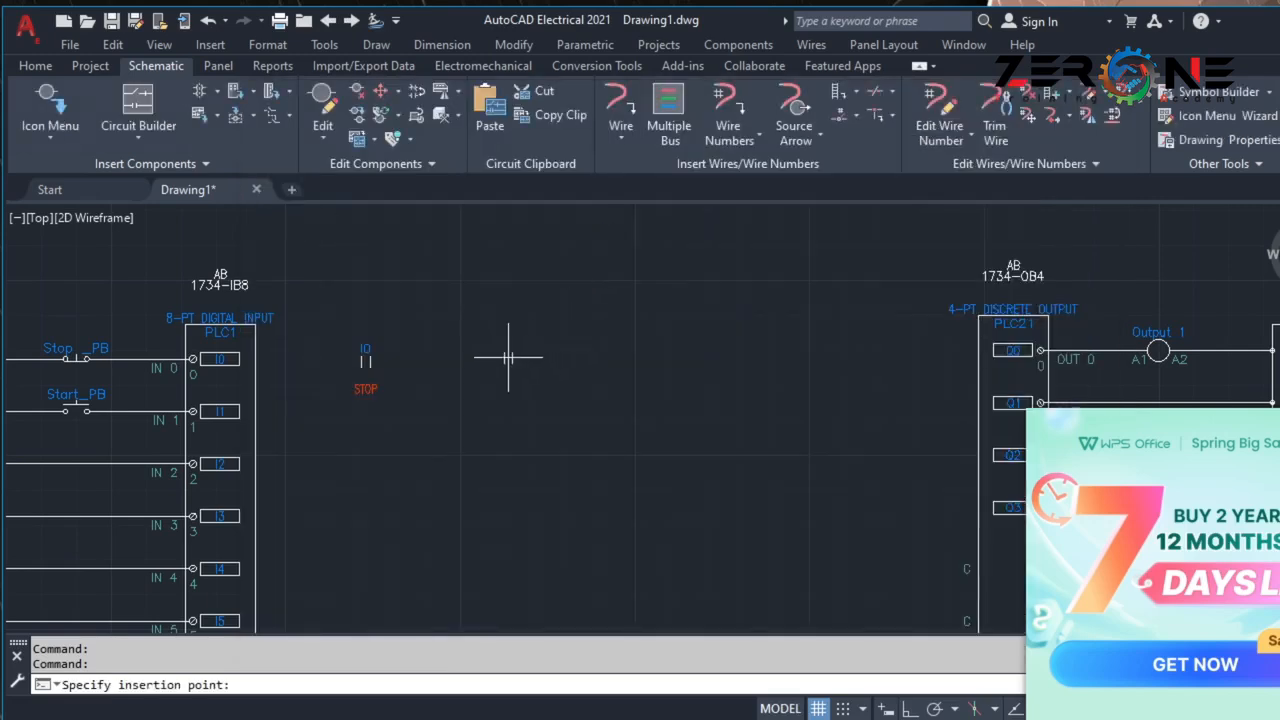
click(508, 357)
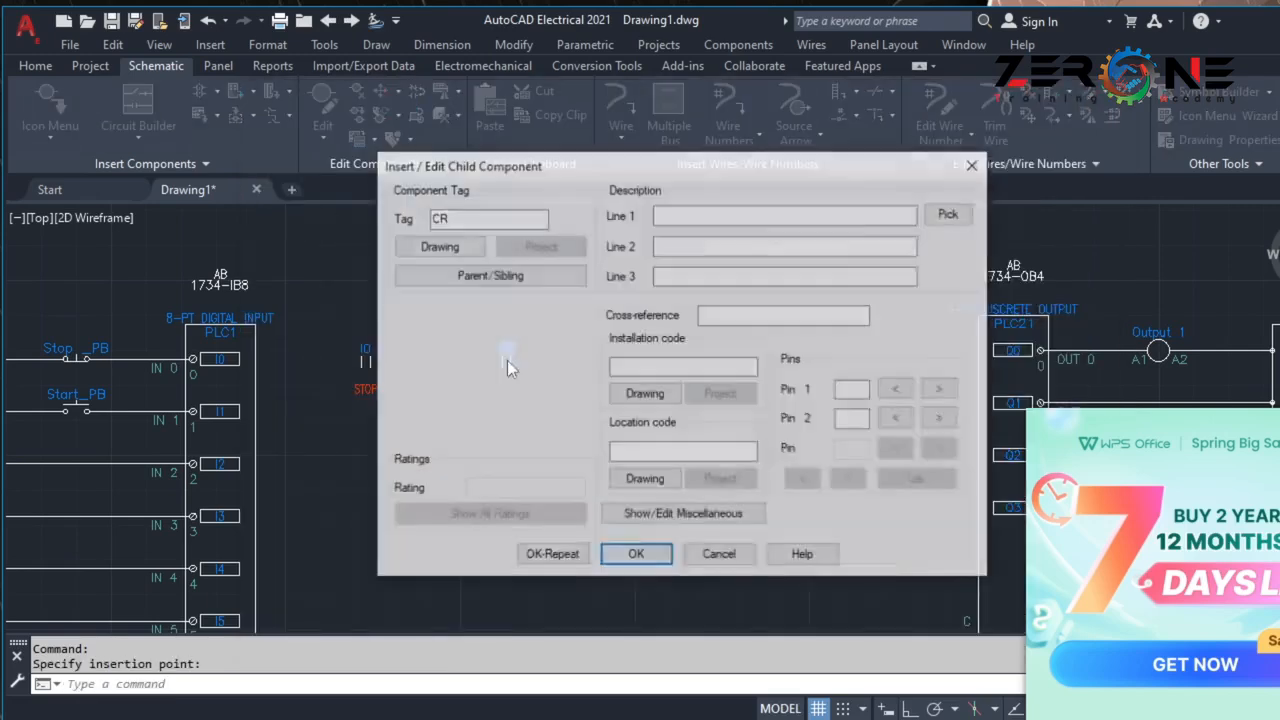
drag(480, 223, 401, 236)
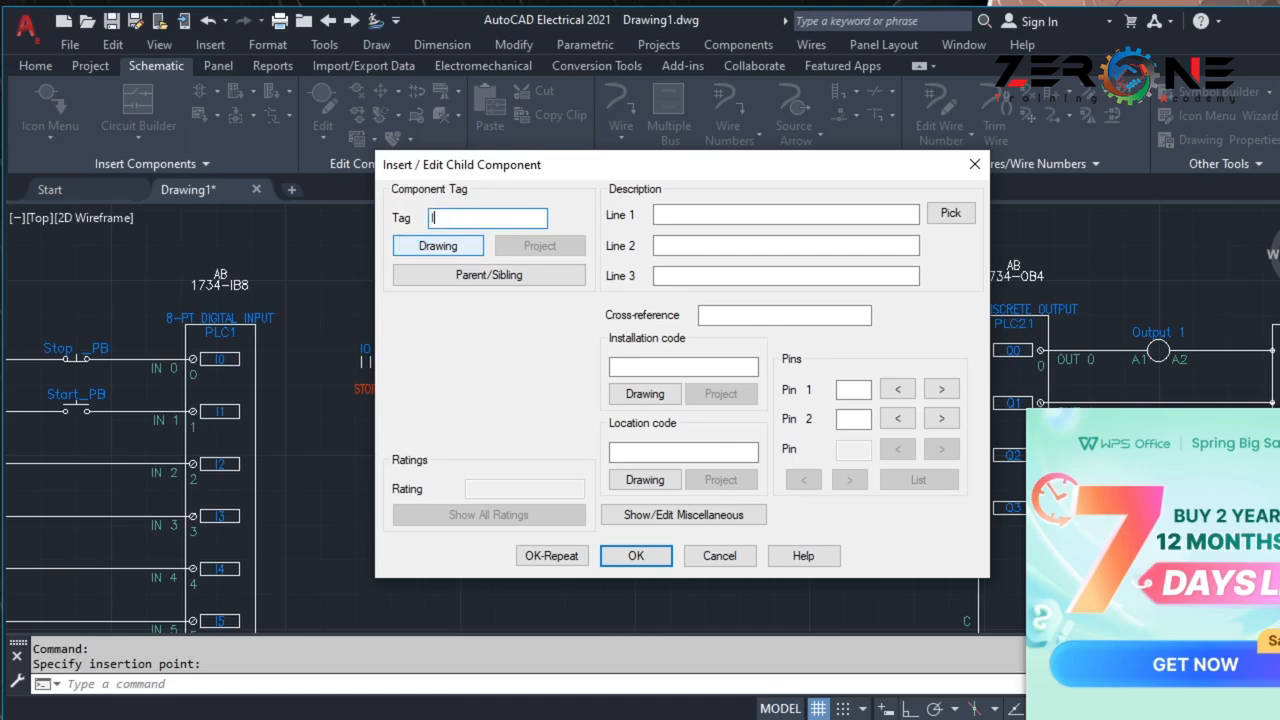
click(680, 212)
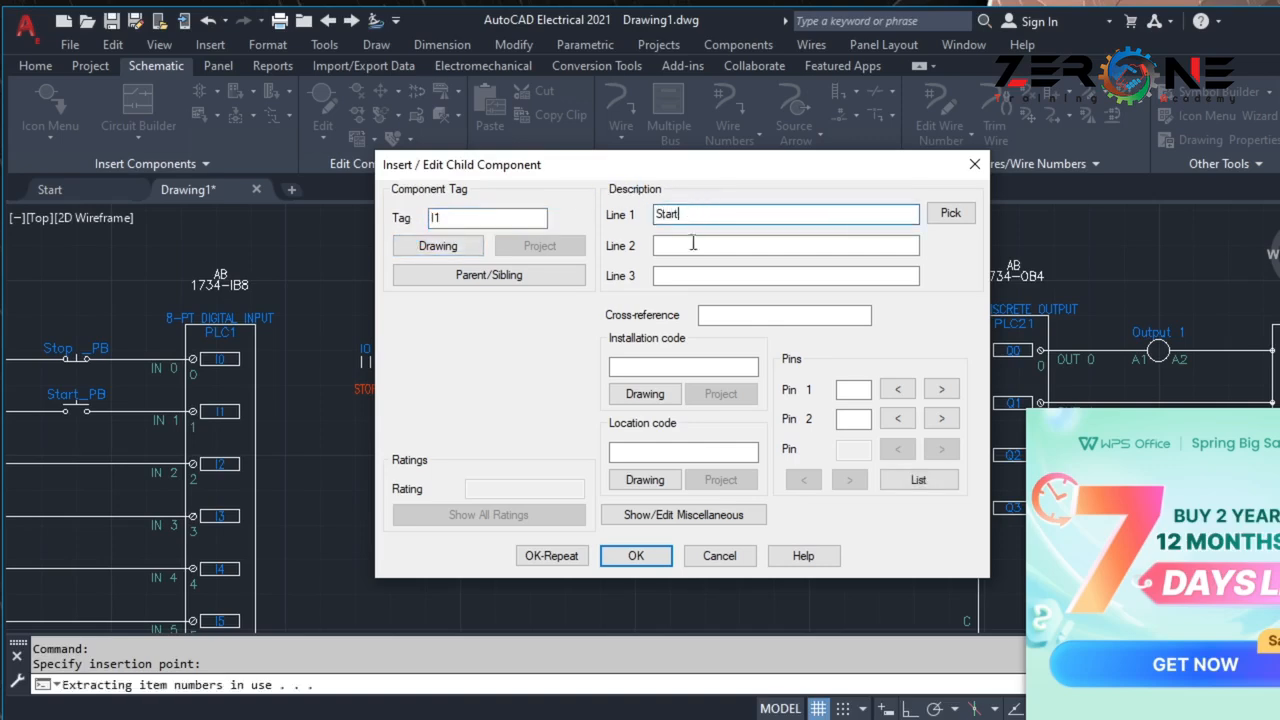
click(531, 557)
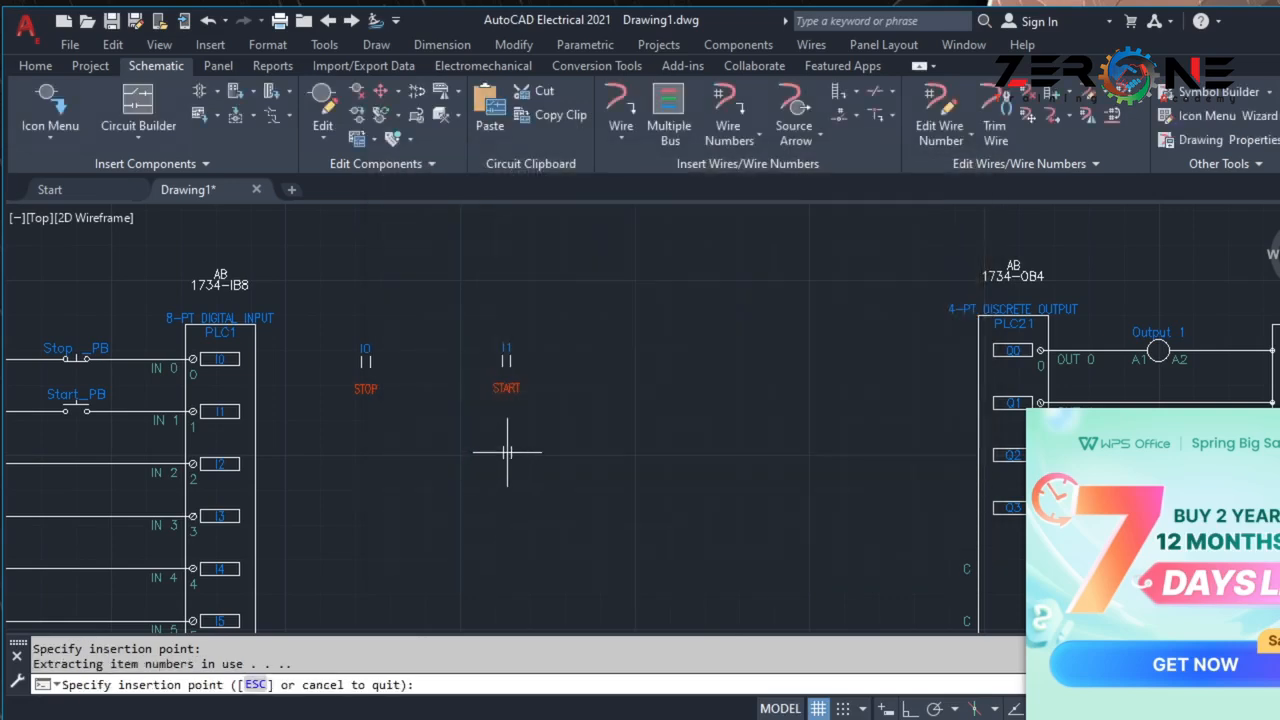
Insert another NO contact below the START contact, tagged Q0 with the description Latching.
click(503, 451)
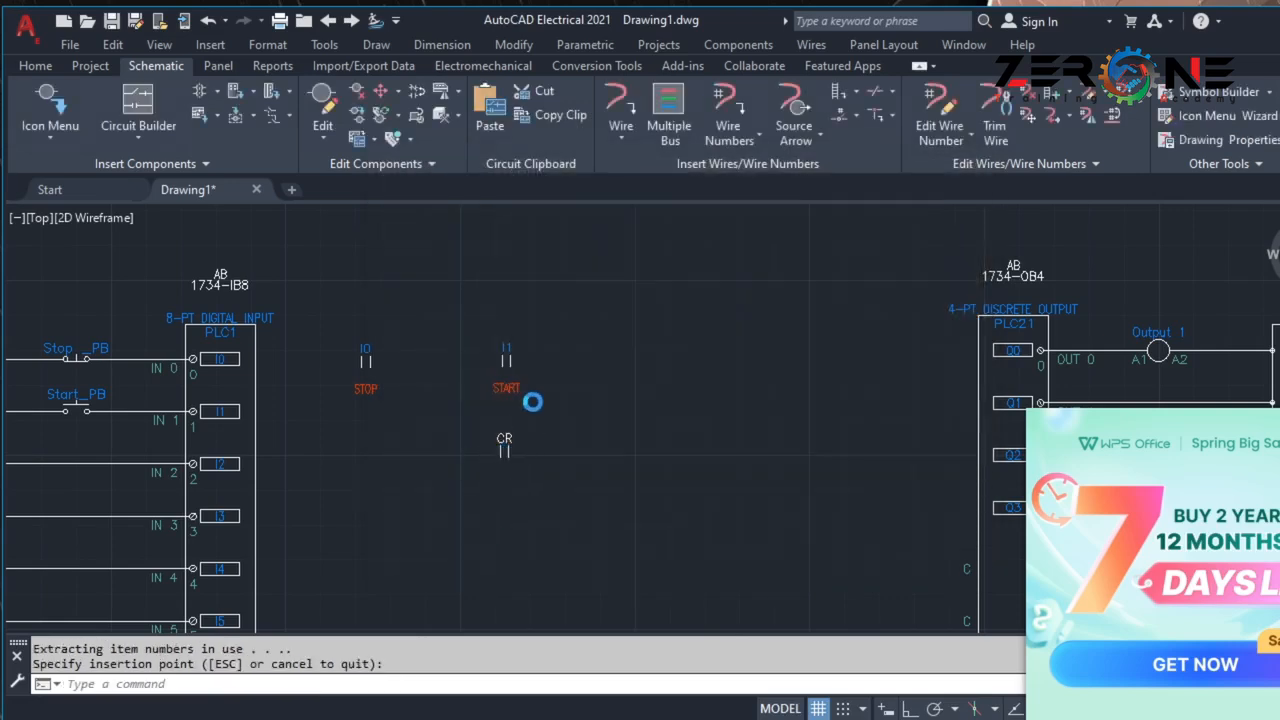
drag(463, 218, 413, 226)
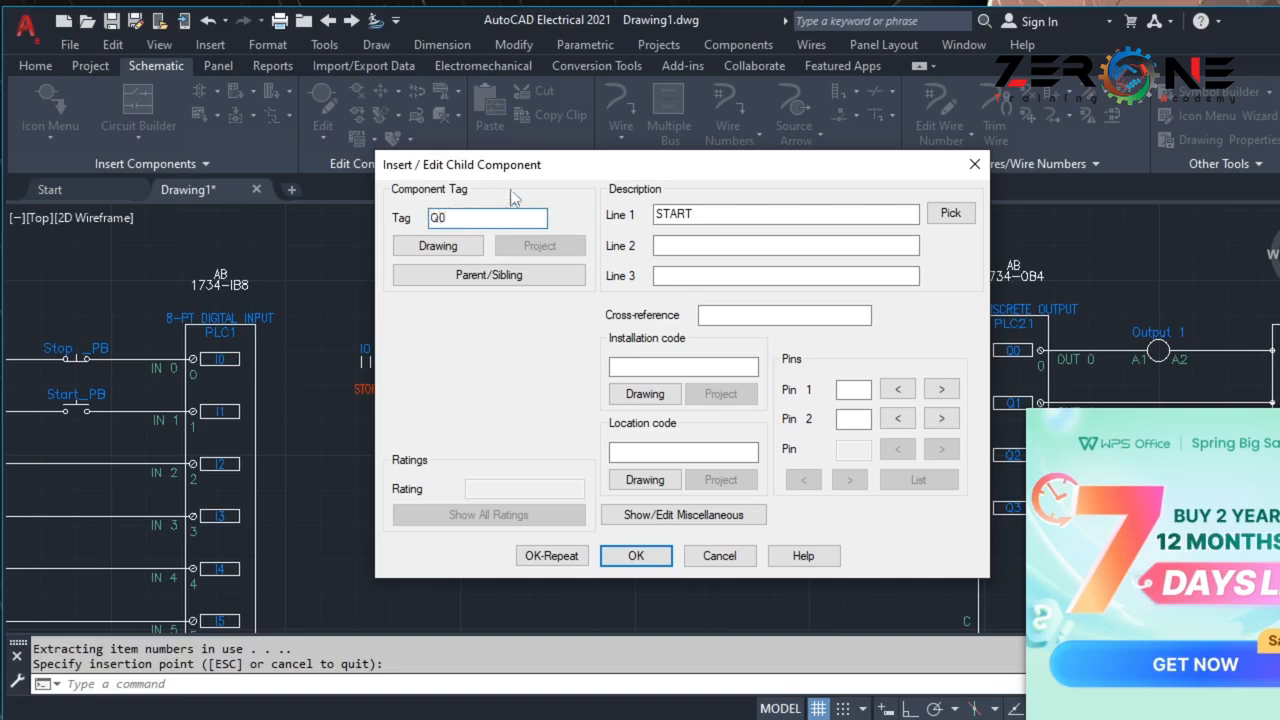
drag(669, 213, 652, 228)
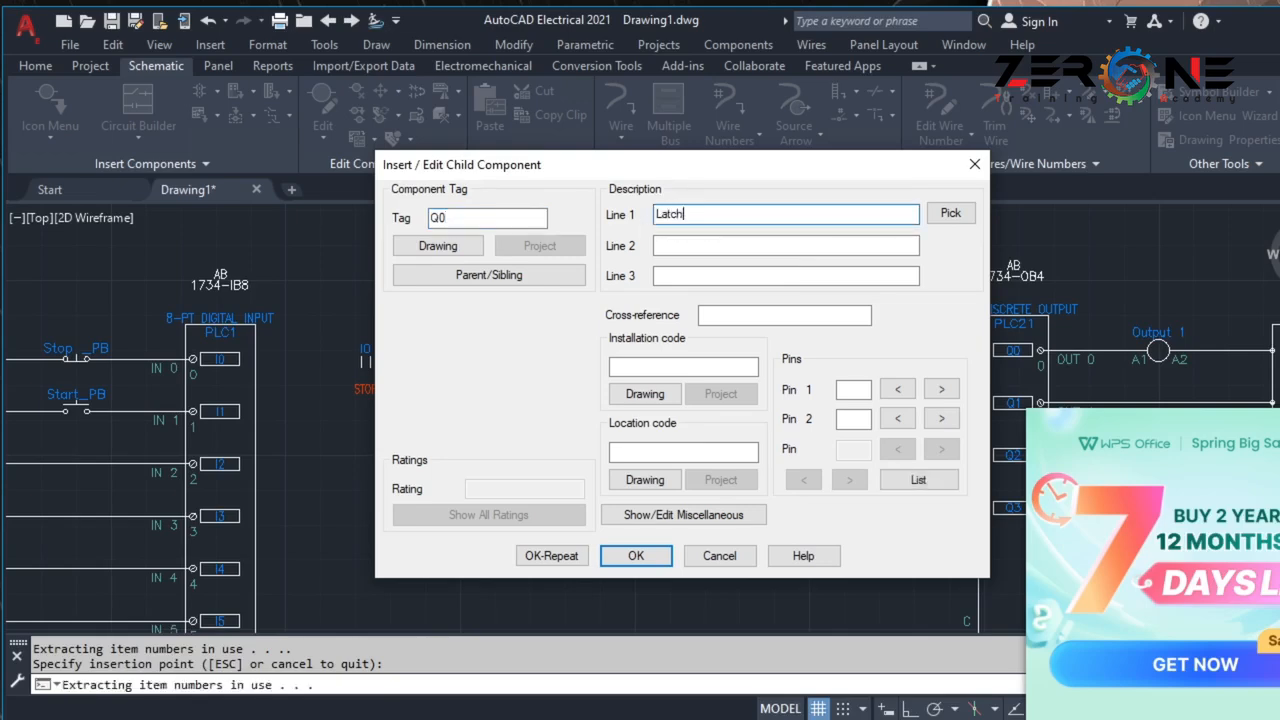
click(683, 366)
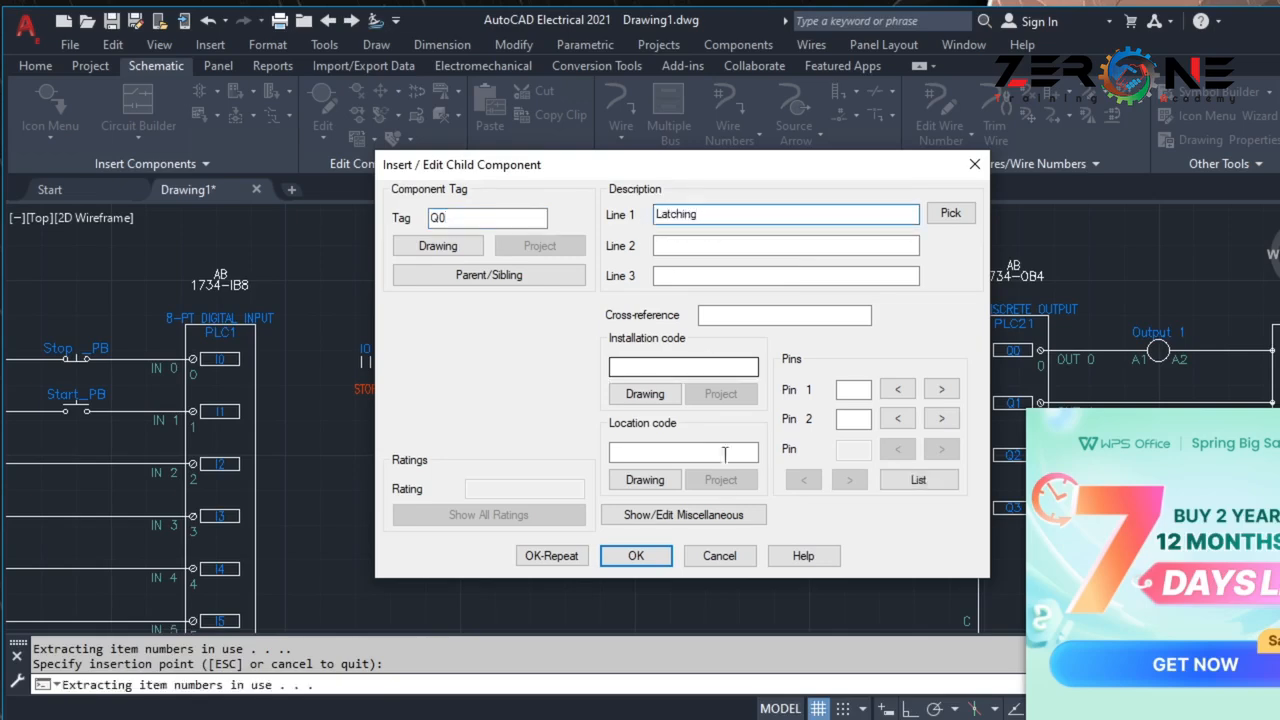
click(619, 563)
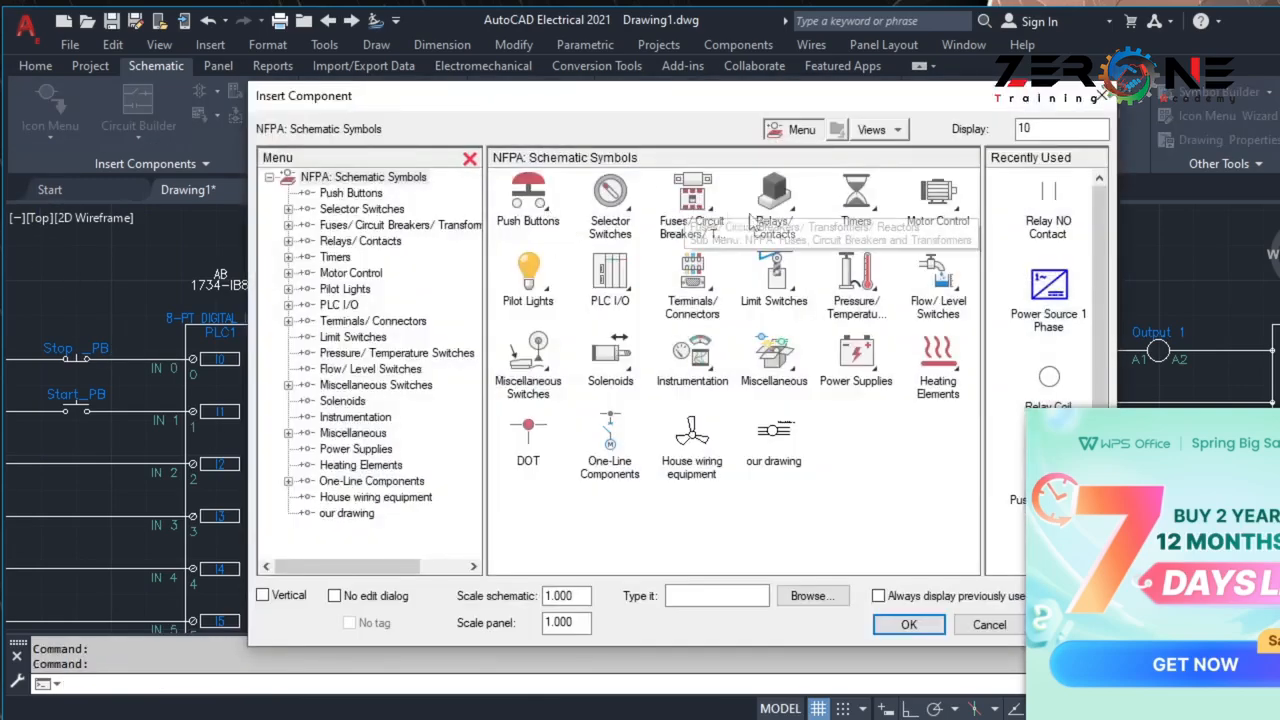
Insert a Relay Coil in line with the START contact, tagged Q0 with description Motor, and update the related contact to match.
click(774, 195)
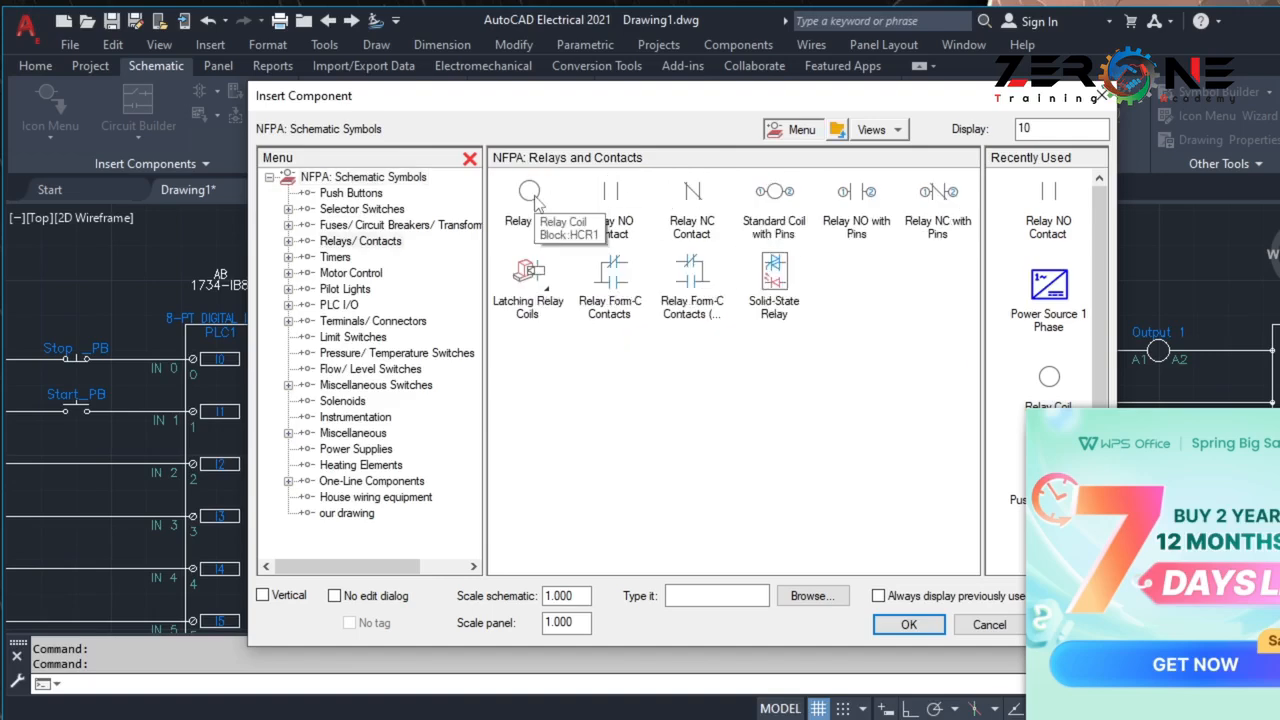
click(535, 199)
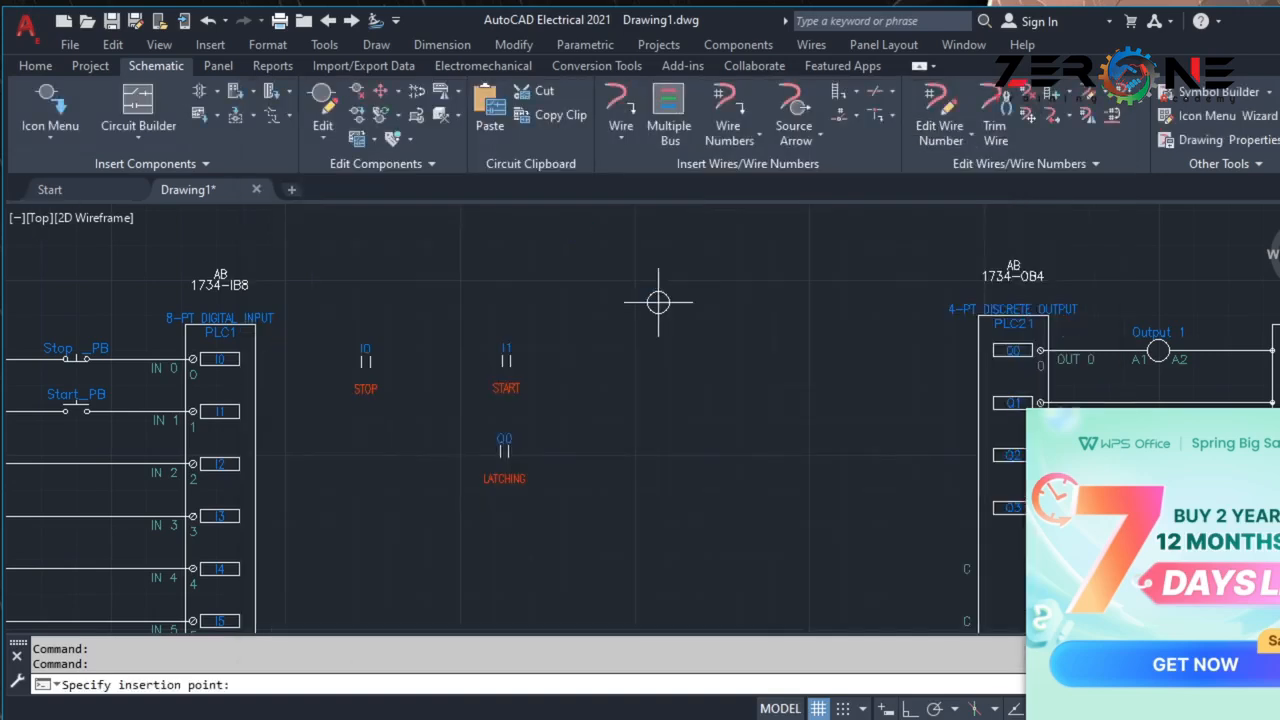
click(735, 366)
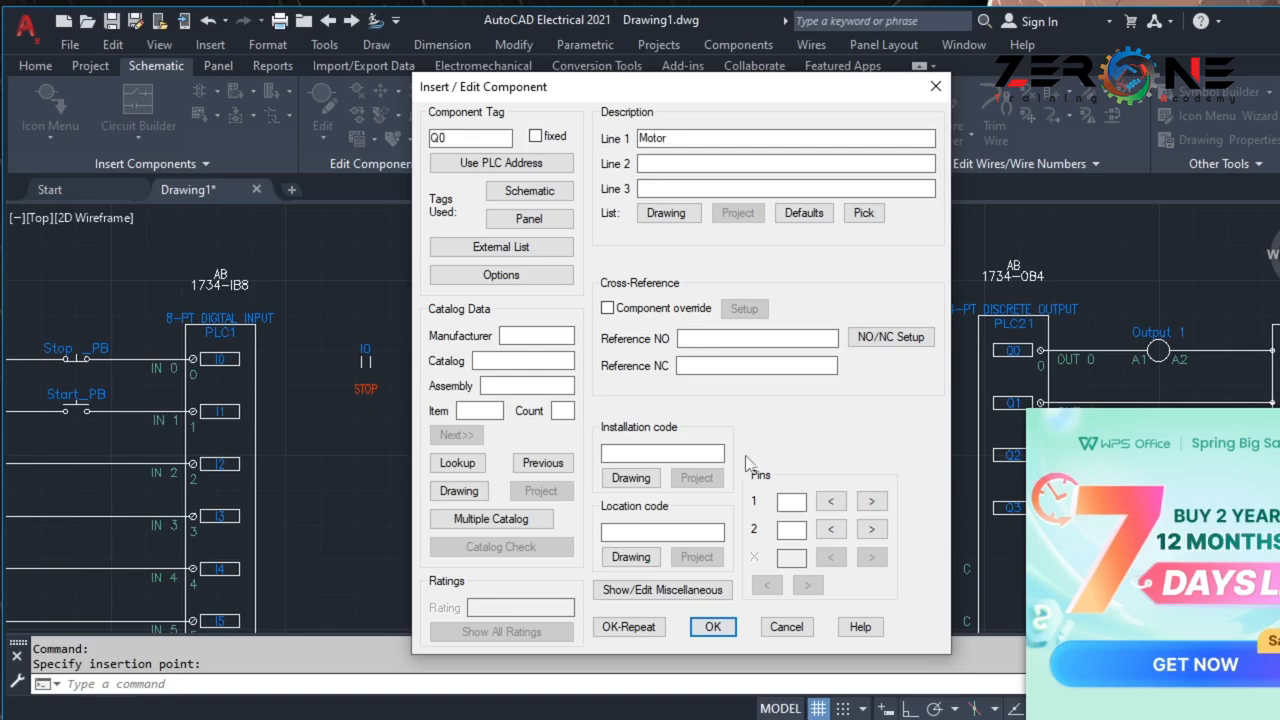
click(712, 627)
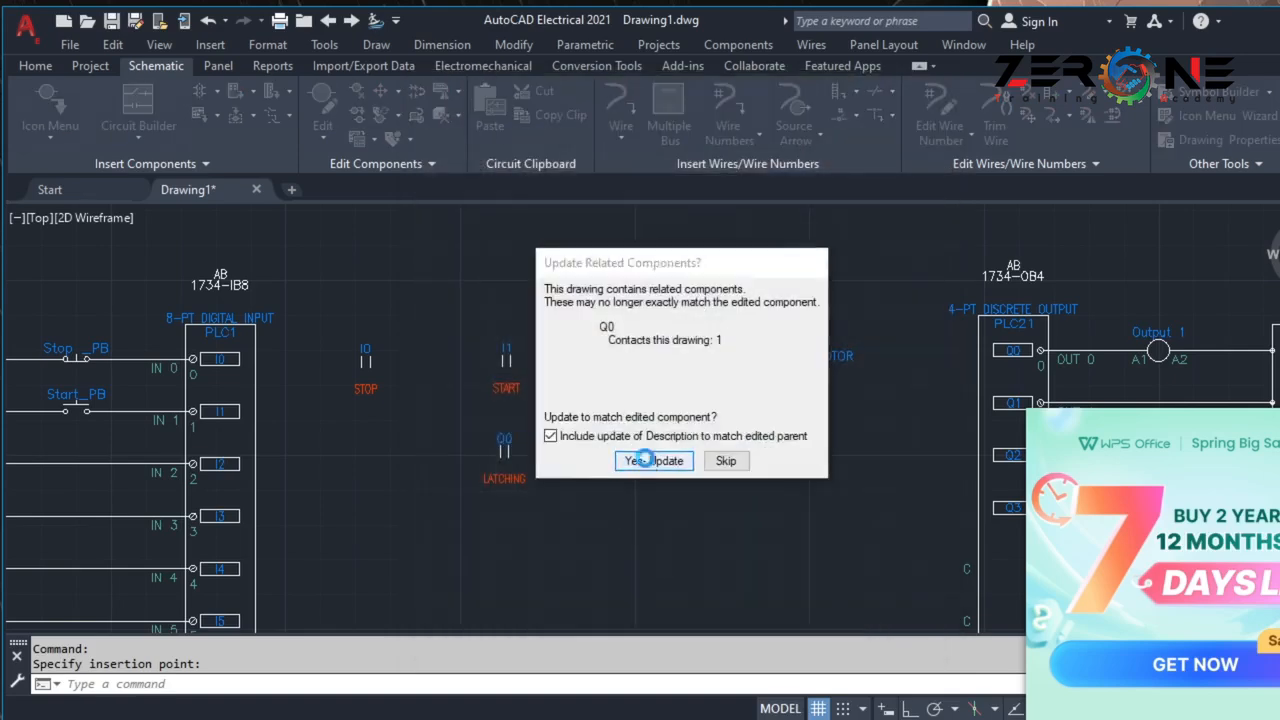
click(643, 460)
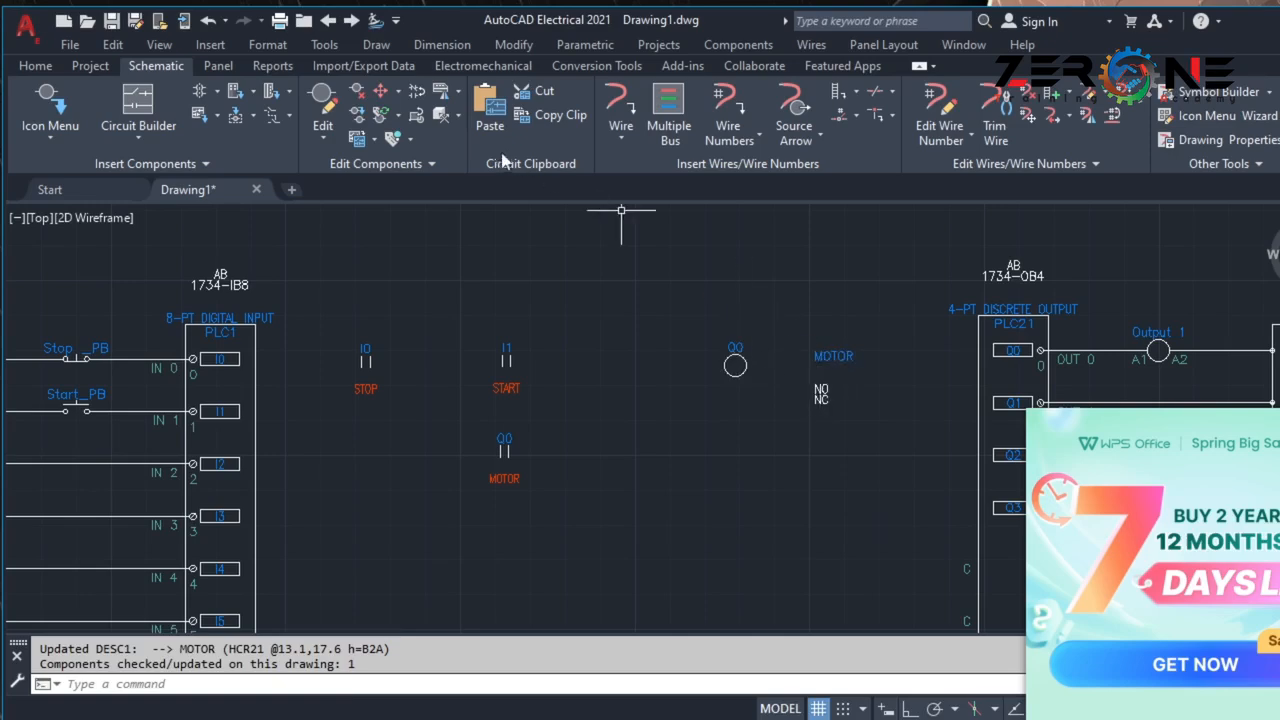
Move the coil's MOTOR description to just above its Q0 tag.
click(409, 139)
click(465, 169)
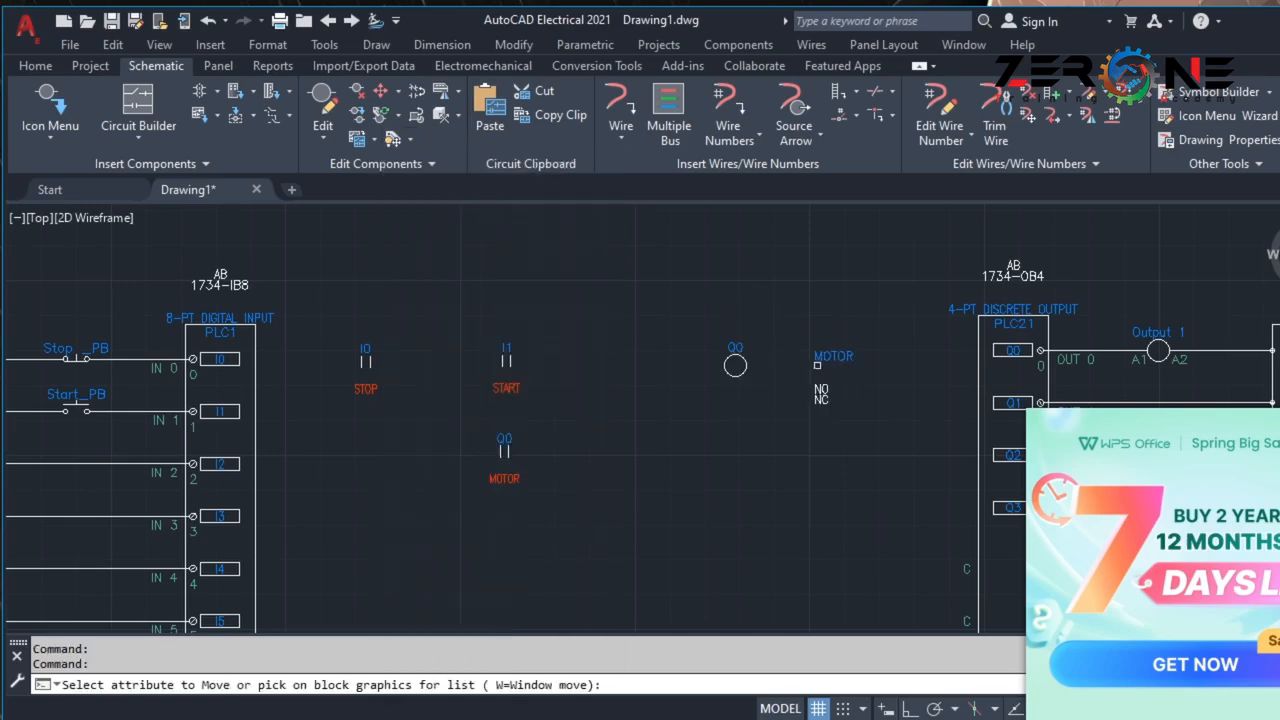
click(833, 356)
key(Return)
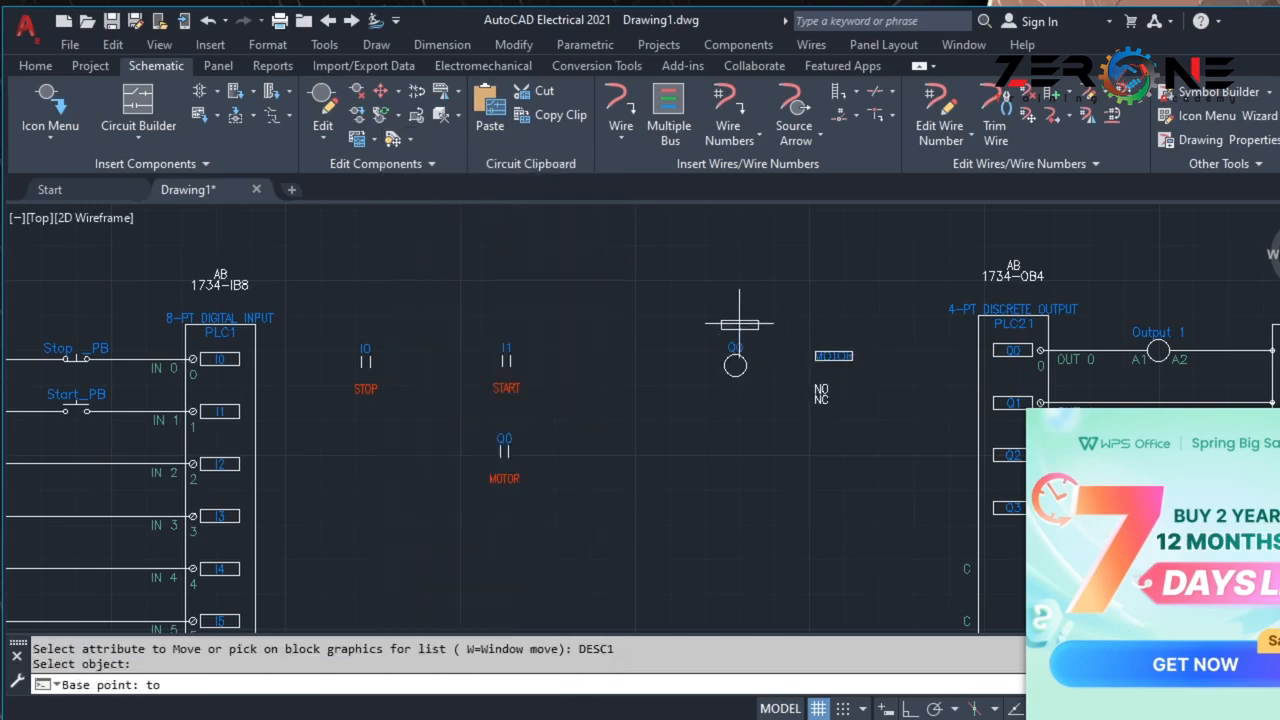
click(736, 328)
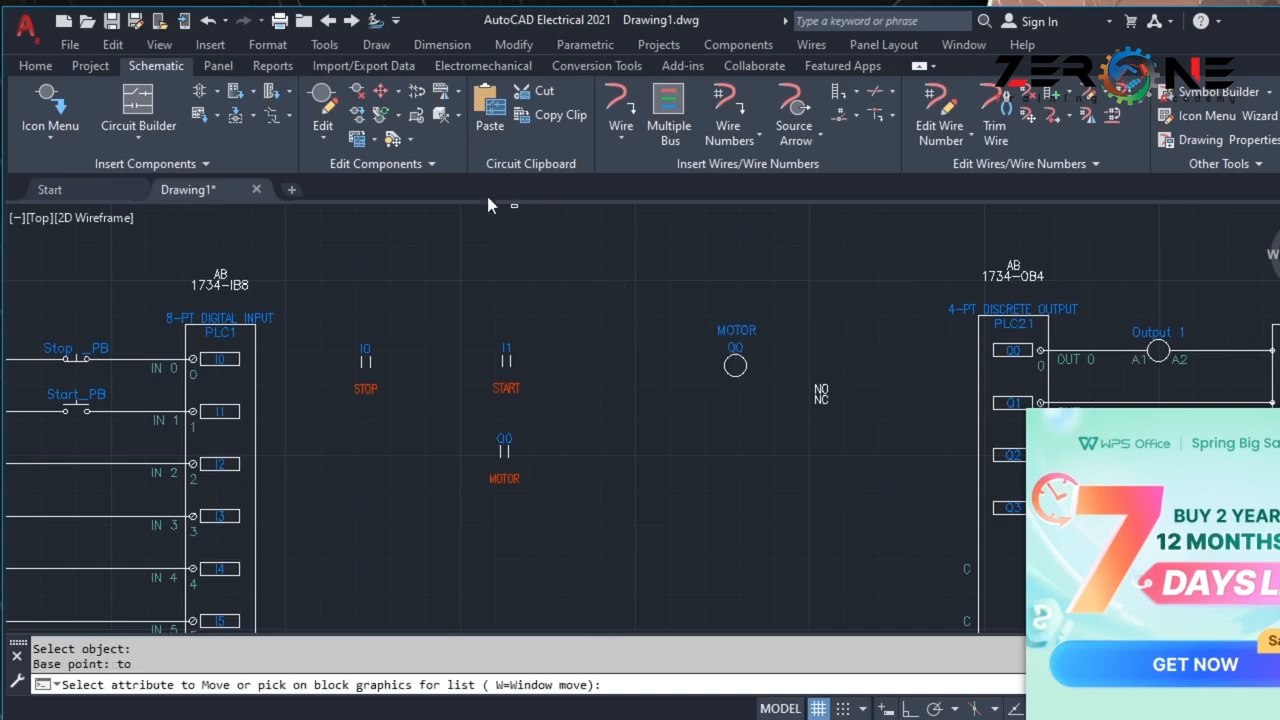
Hide the NO/NC cross-reference text beside the motor coil.
click(412, 142)
click(457, 249)
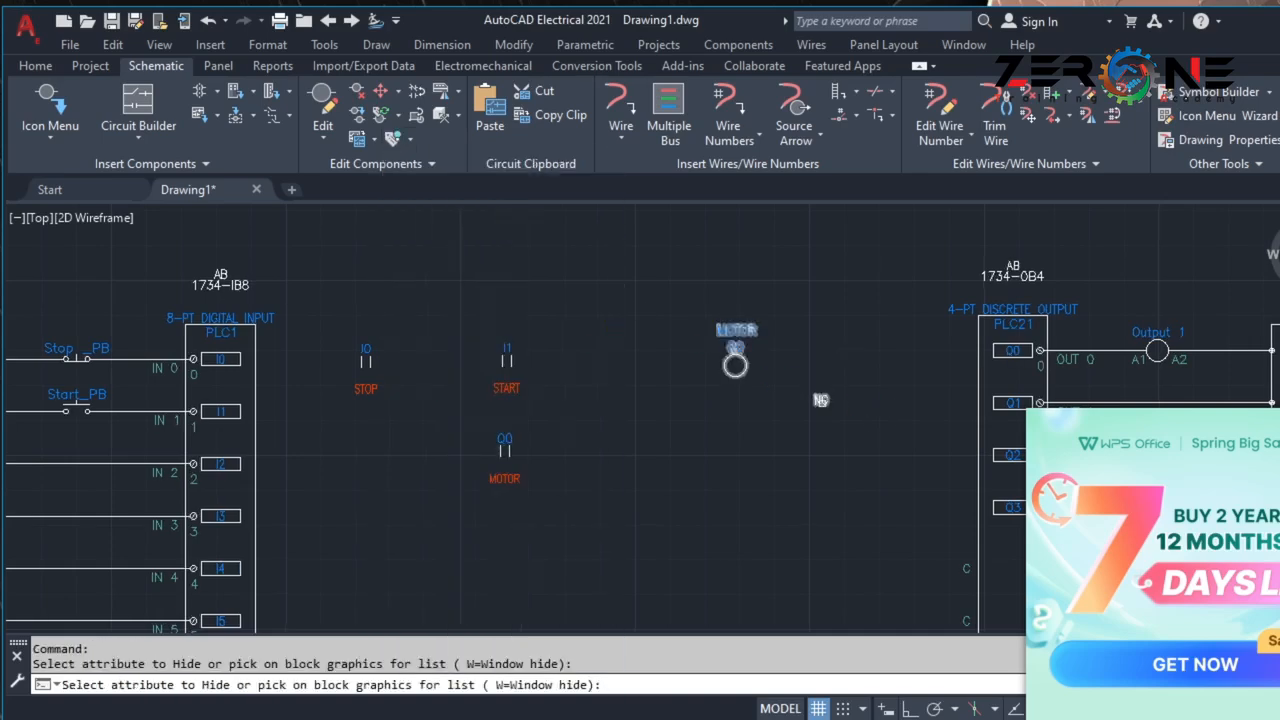
click(821, 400)
key(Escape)
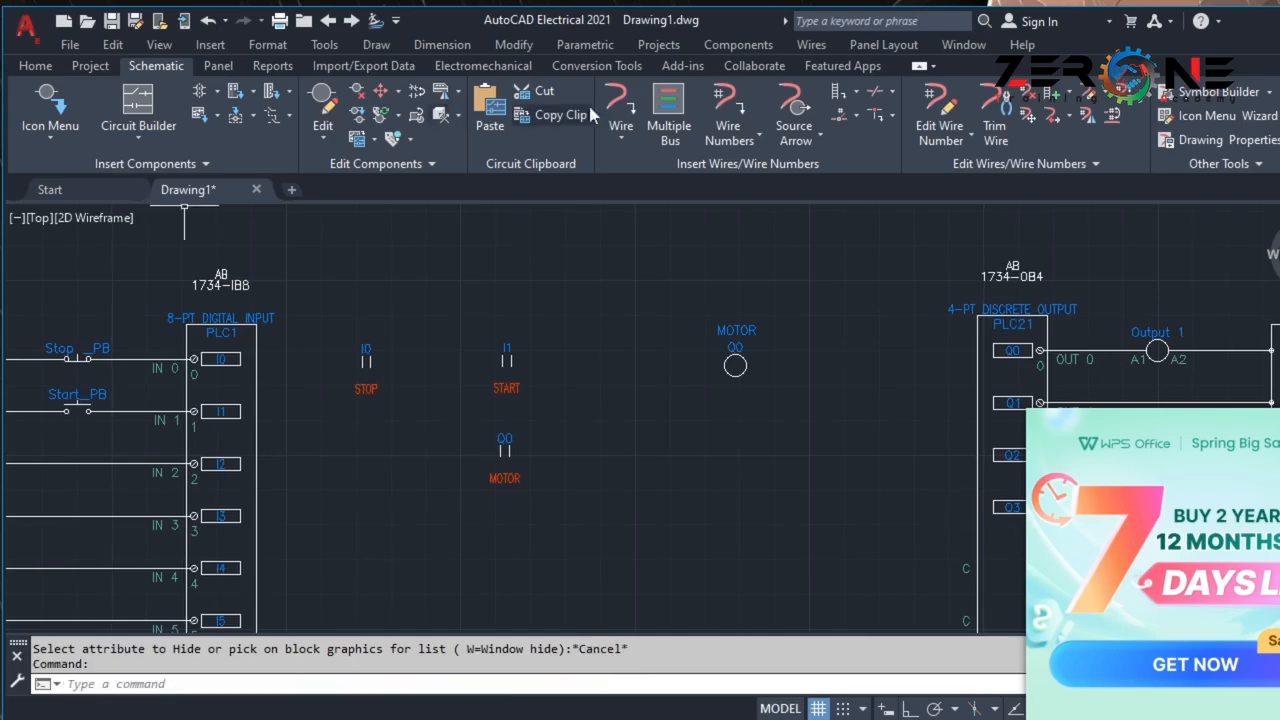
click(621, 110)
scroll(229, 373, up, 4)
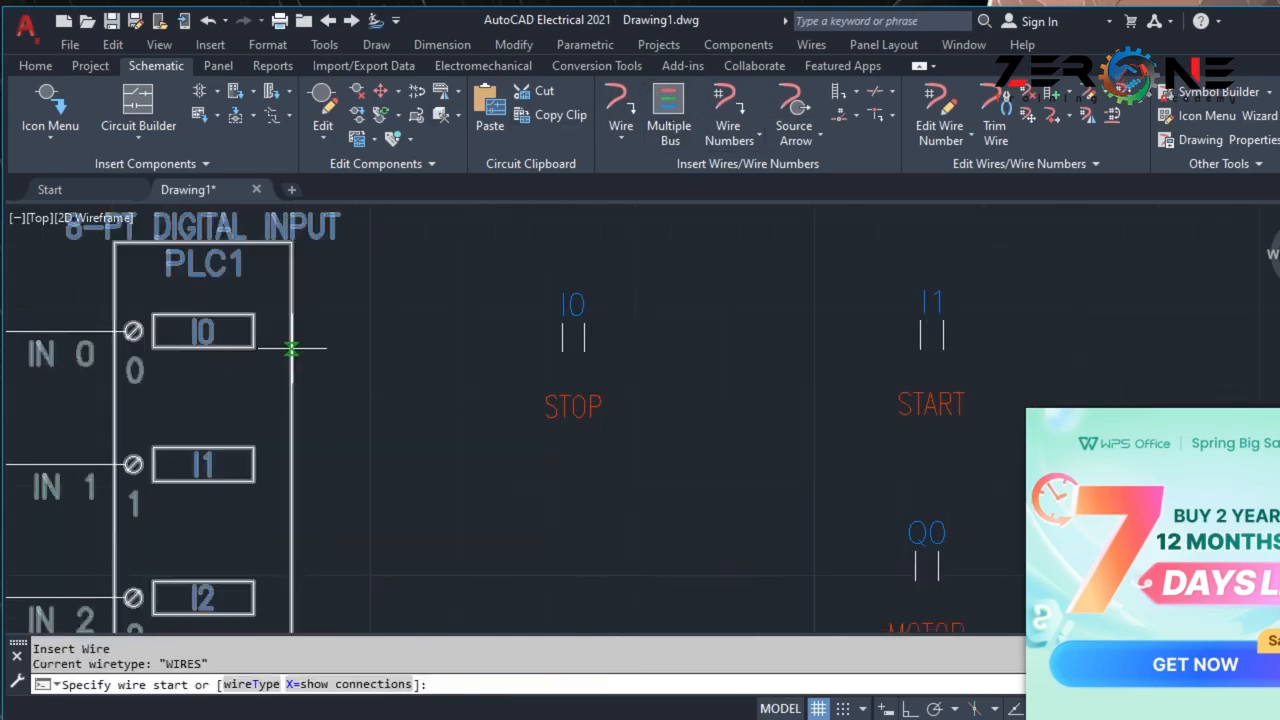
click(133, 331)
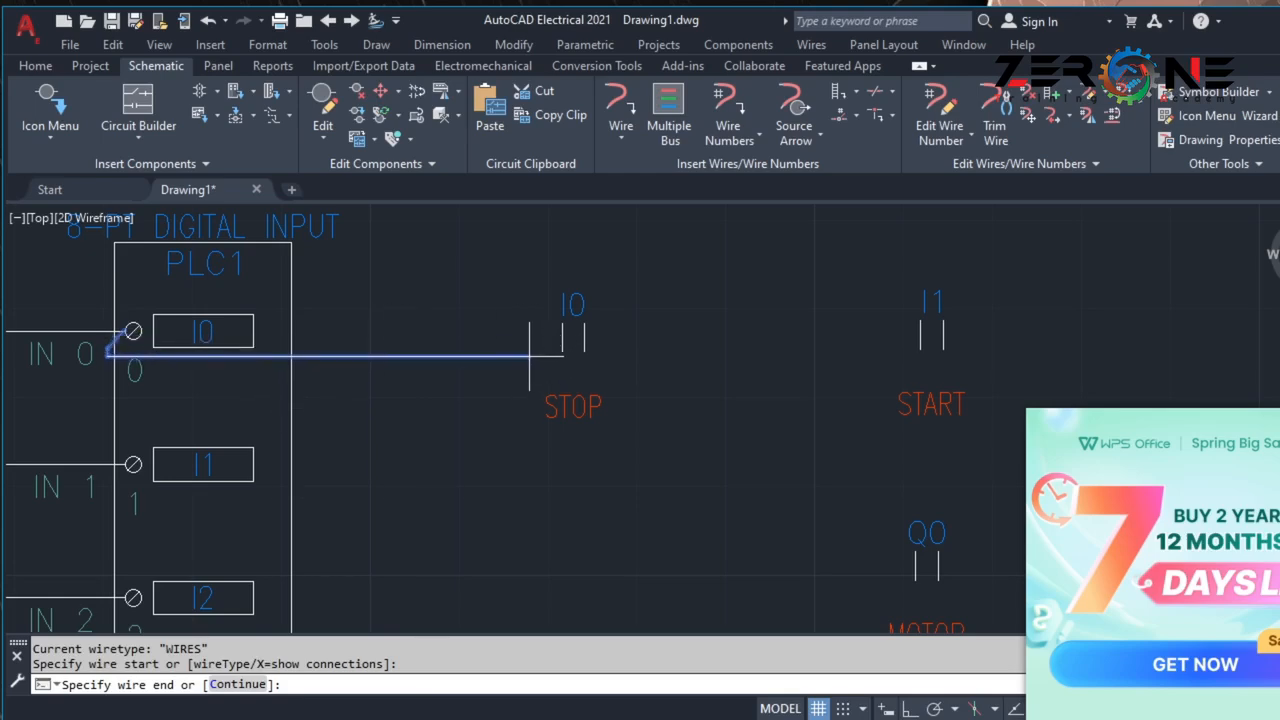
key(Return)
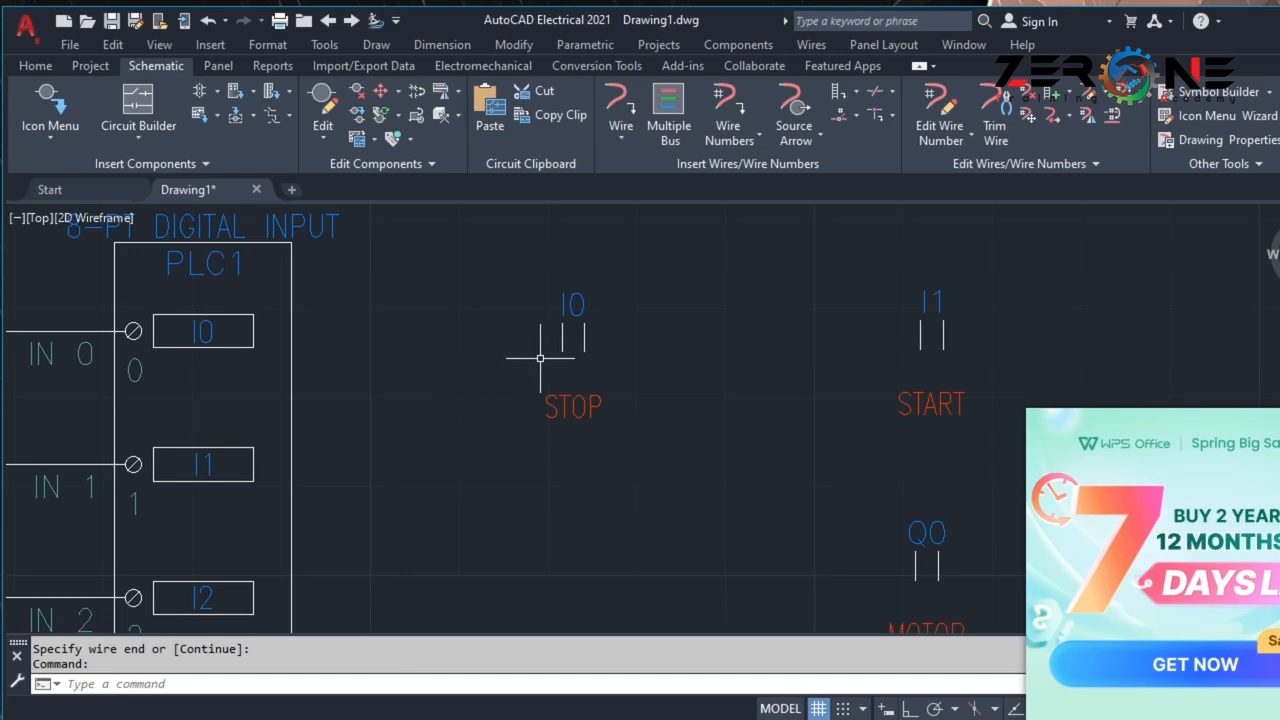
click(620, 108)
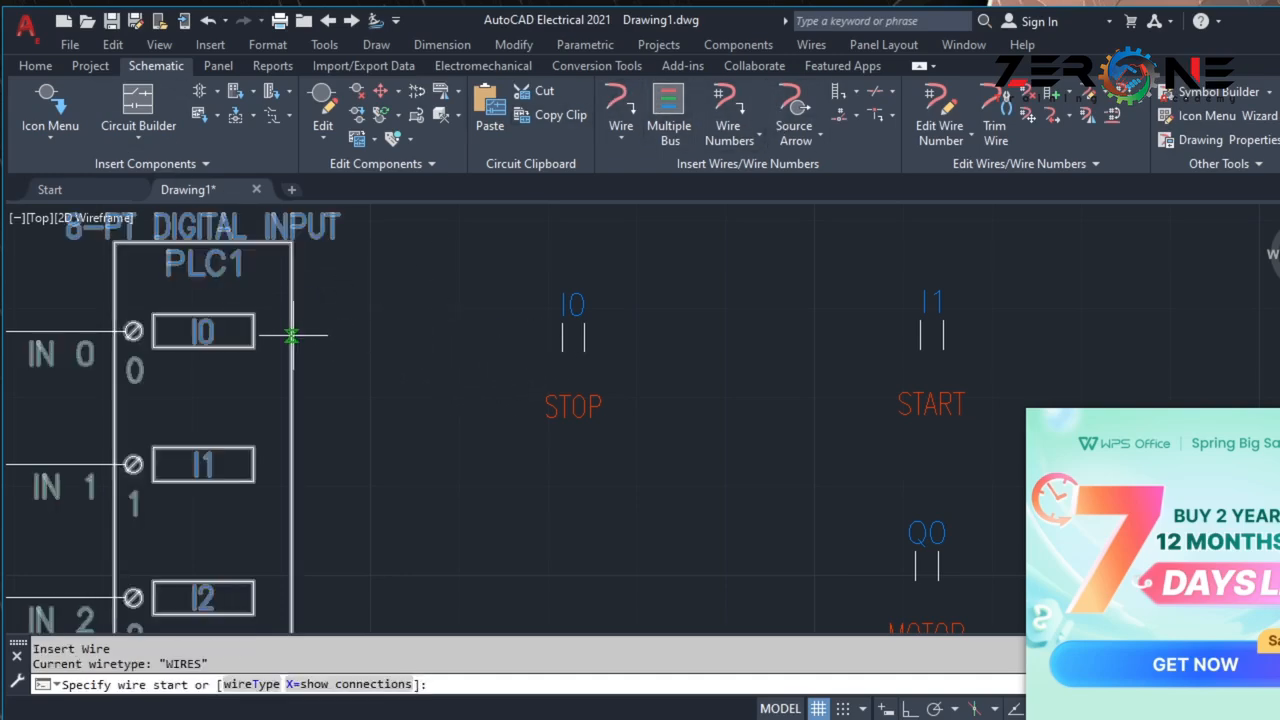
click(112, 340)
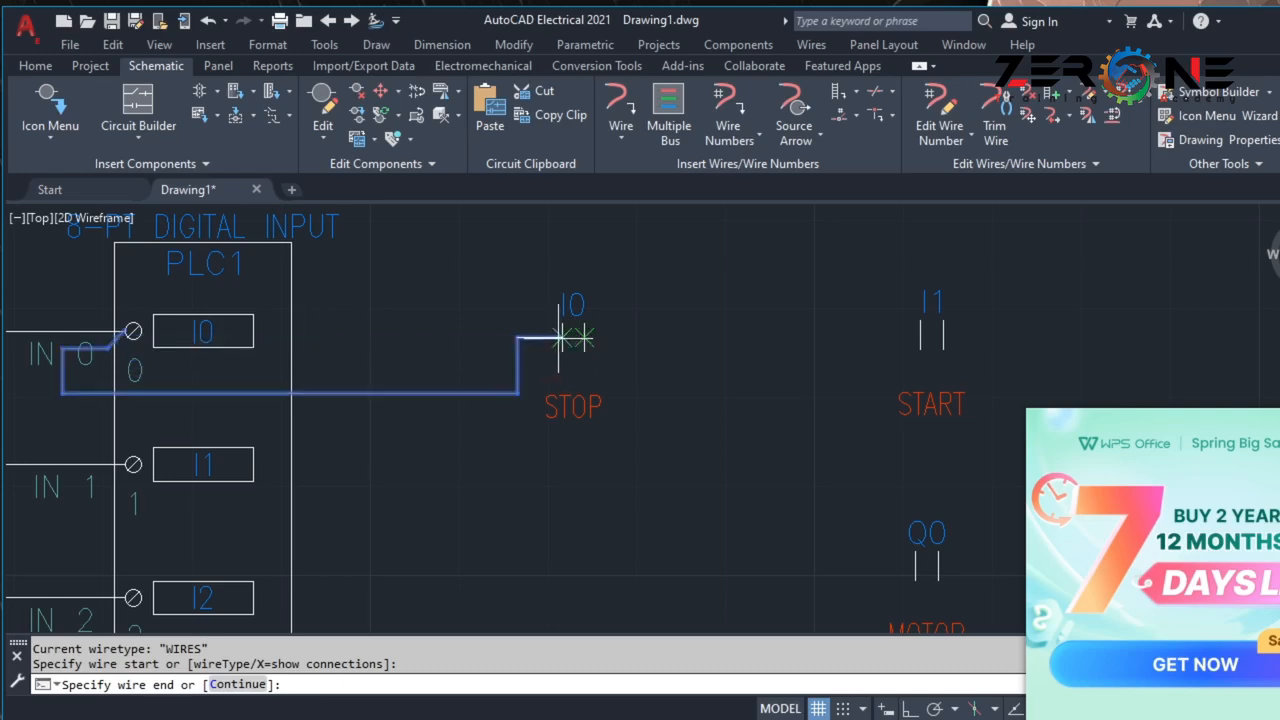
key(Return)
Draw a horizontal line from the digital input module's edge to the STOP contact, with object snap off and ortho on.
scroll(440, 350, down, 5)
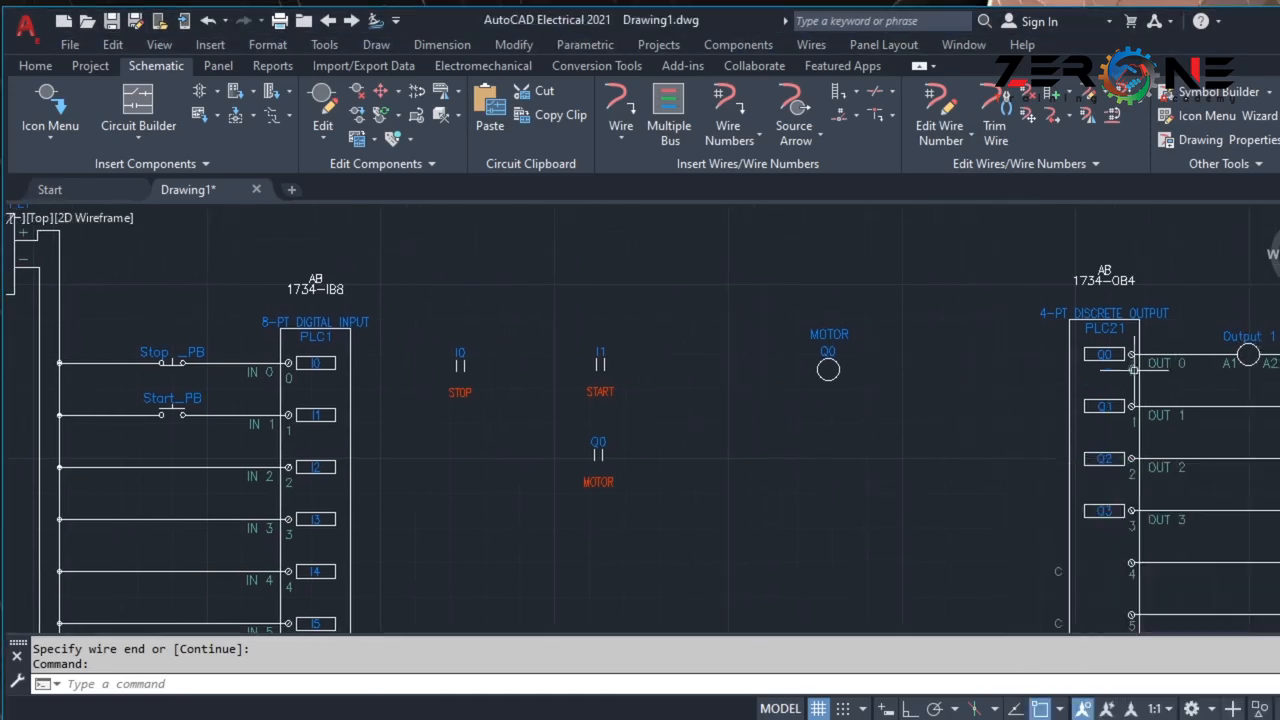
scroll(1136, 358, up, 5)
scroll(660, 370, down, 4)
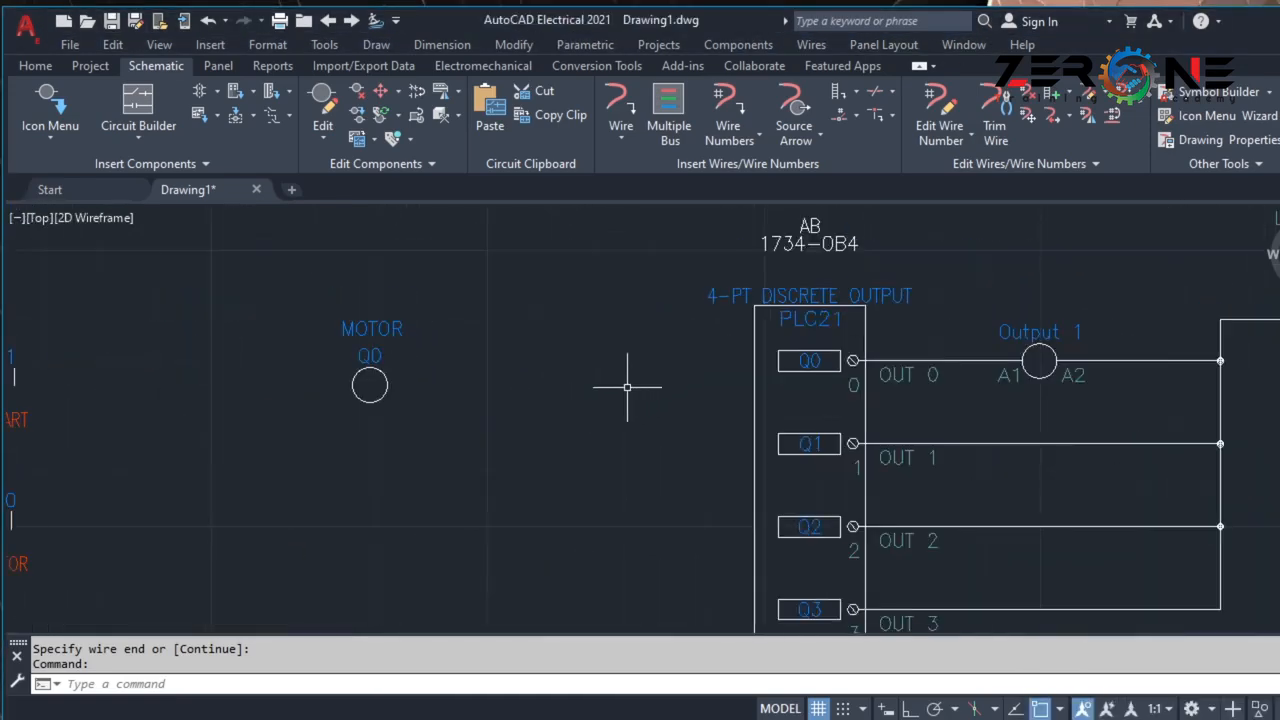
middle_drag(627, 387, 971, 363)
scroll(660, 434, down, 3)
scroll(610, 437, up, 1)
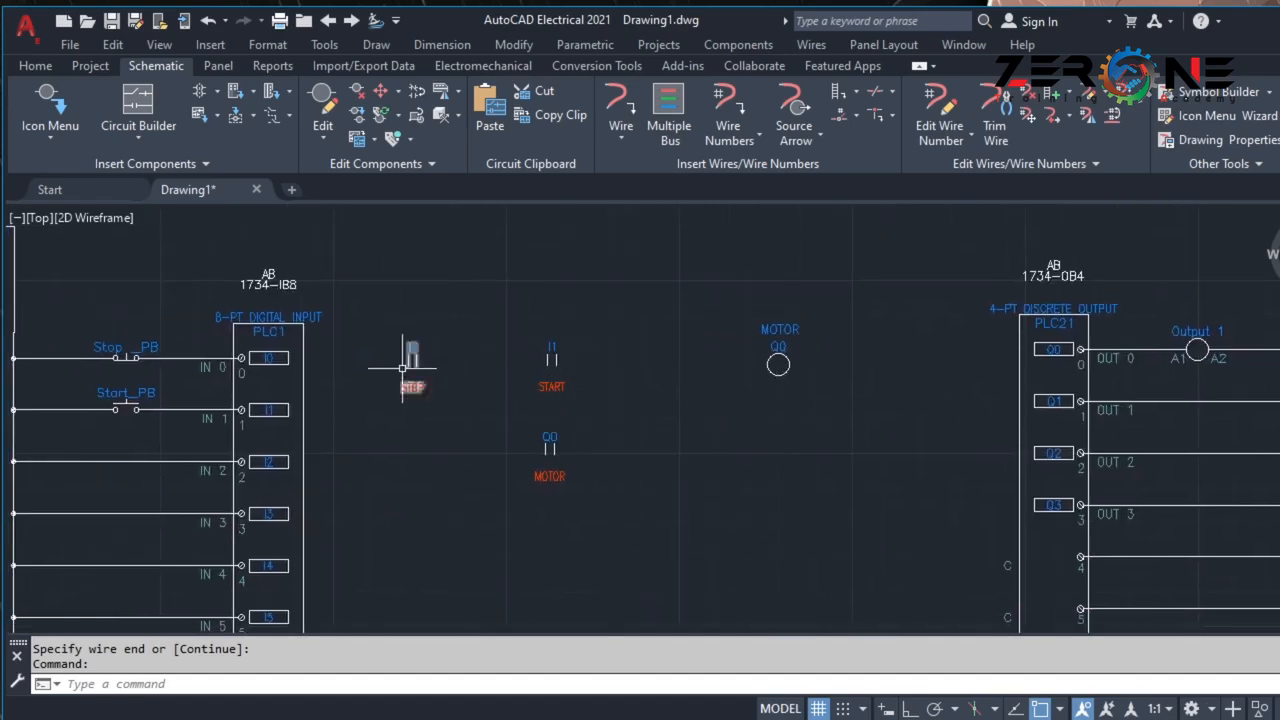
click(35, 65)
click(29, 108)
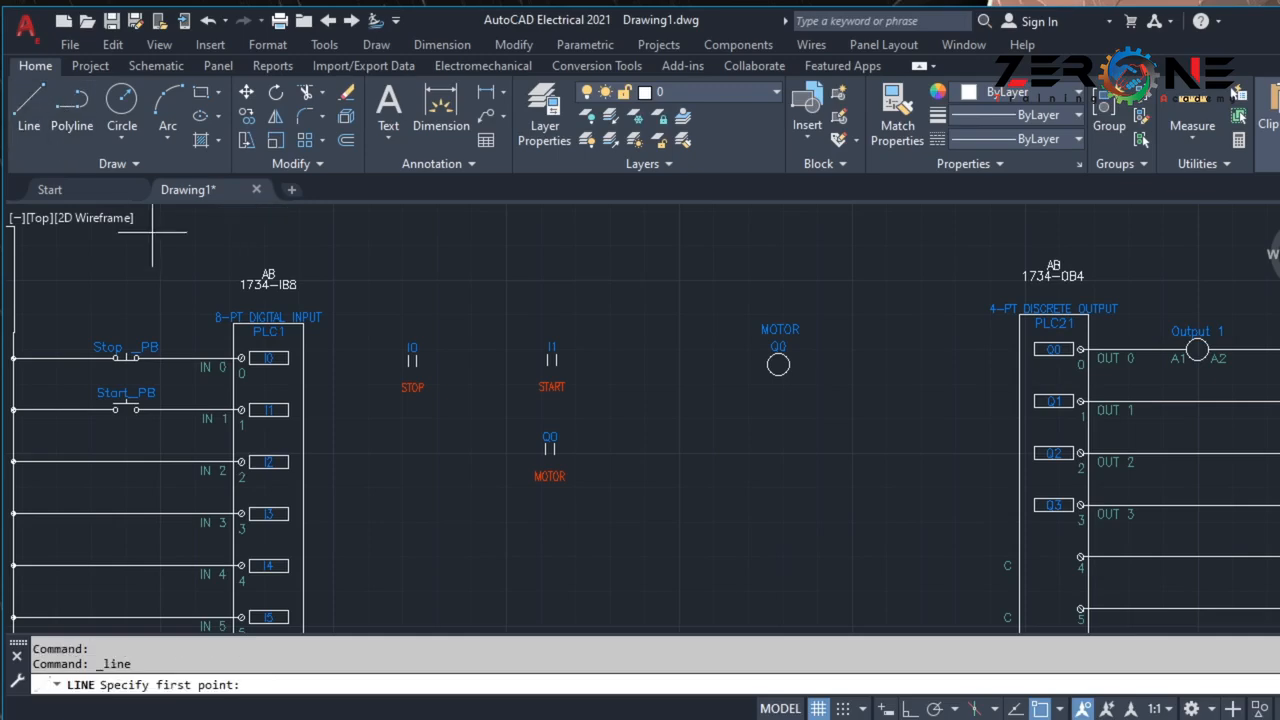
scroll(314, 356, up, 3)
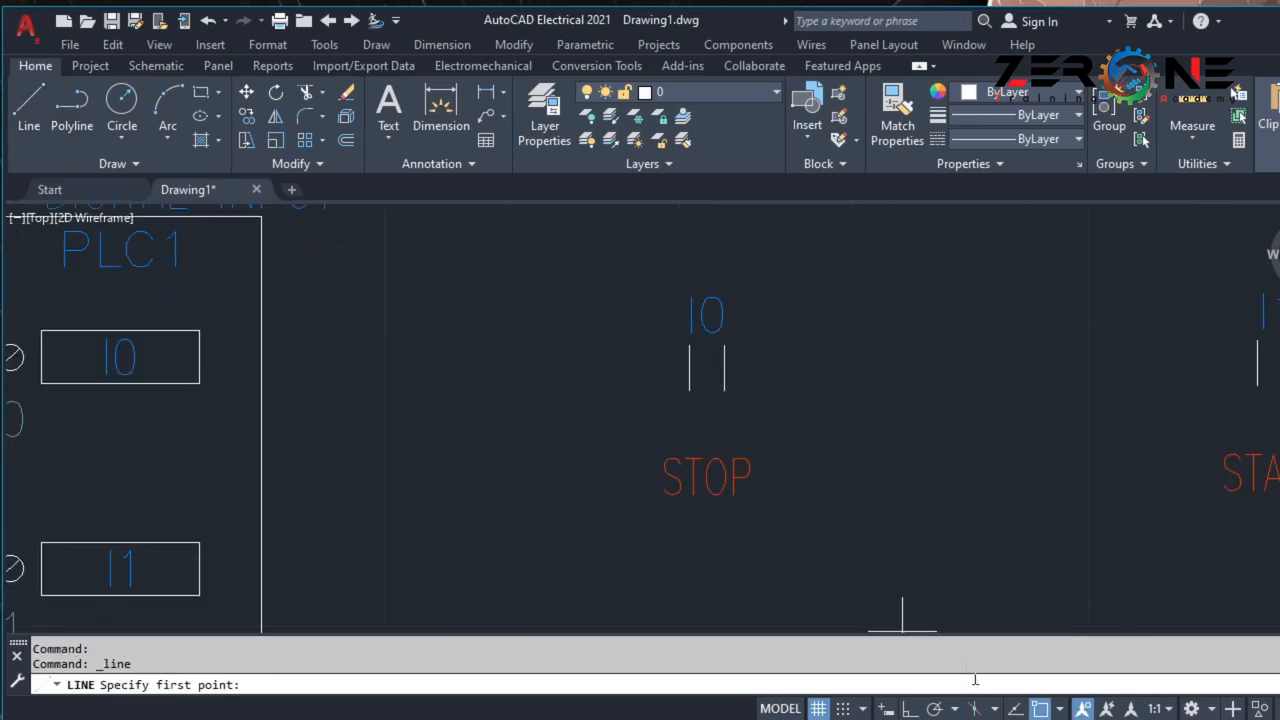
key(F3)
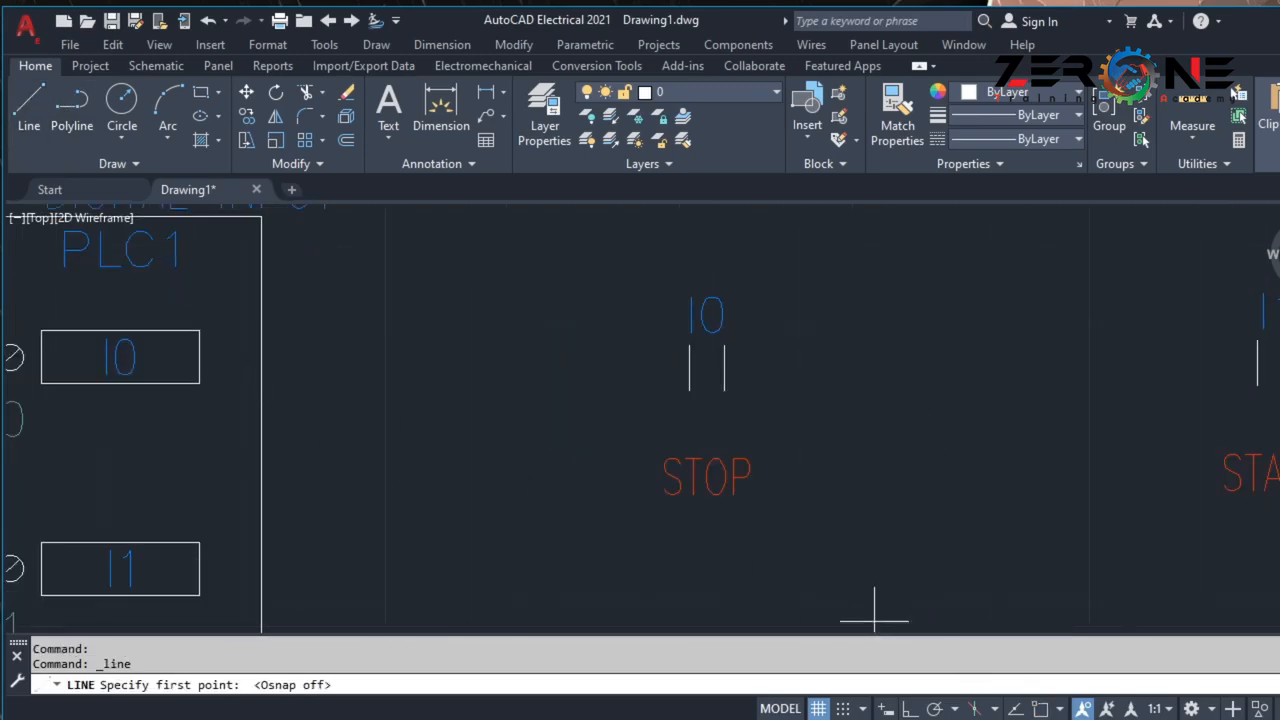
click(261, 375)
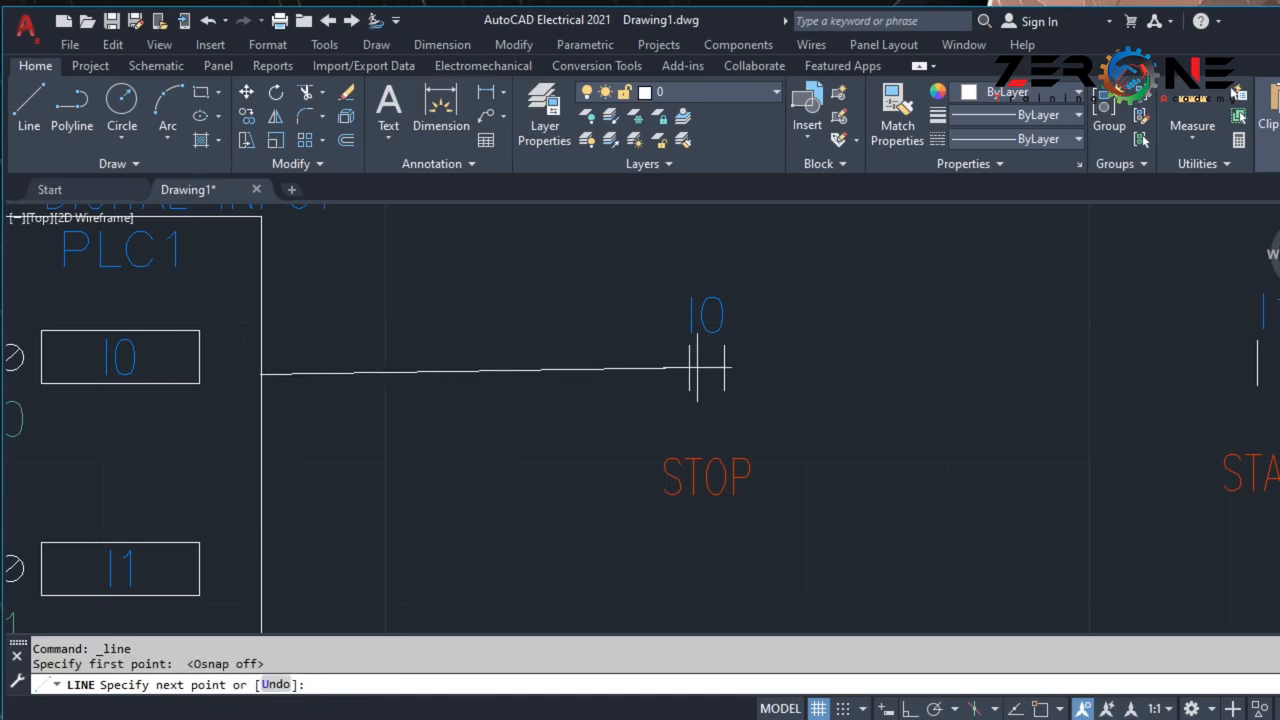
click(908, 708)
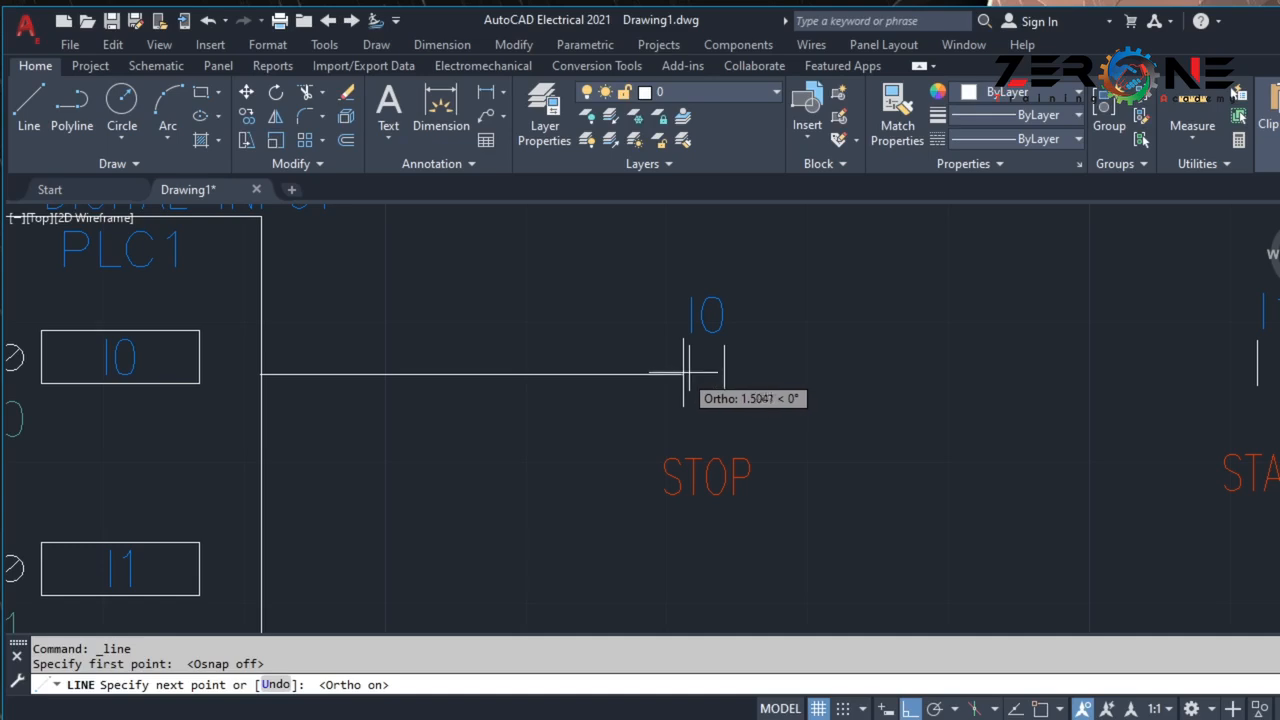
scroll(686, 373, up, 8)
click(734, 383)
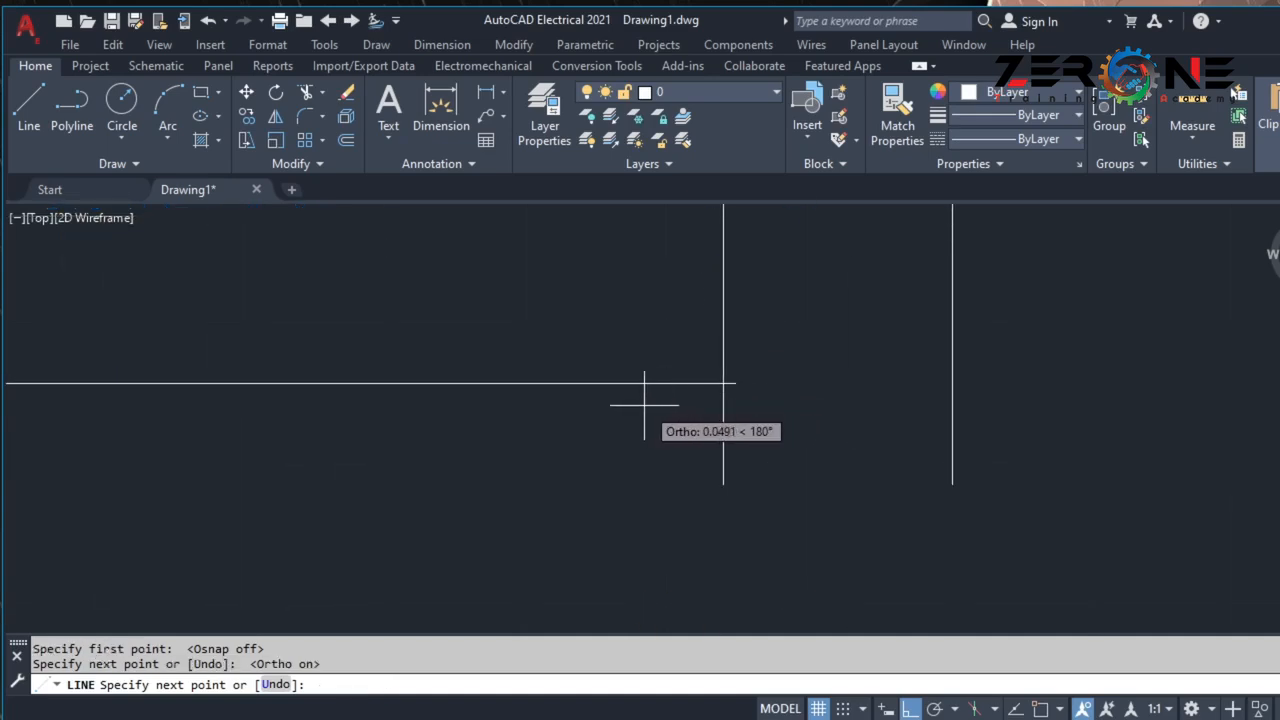
scroll(646, 403, down, 2)
click(590, 393)
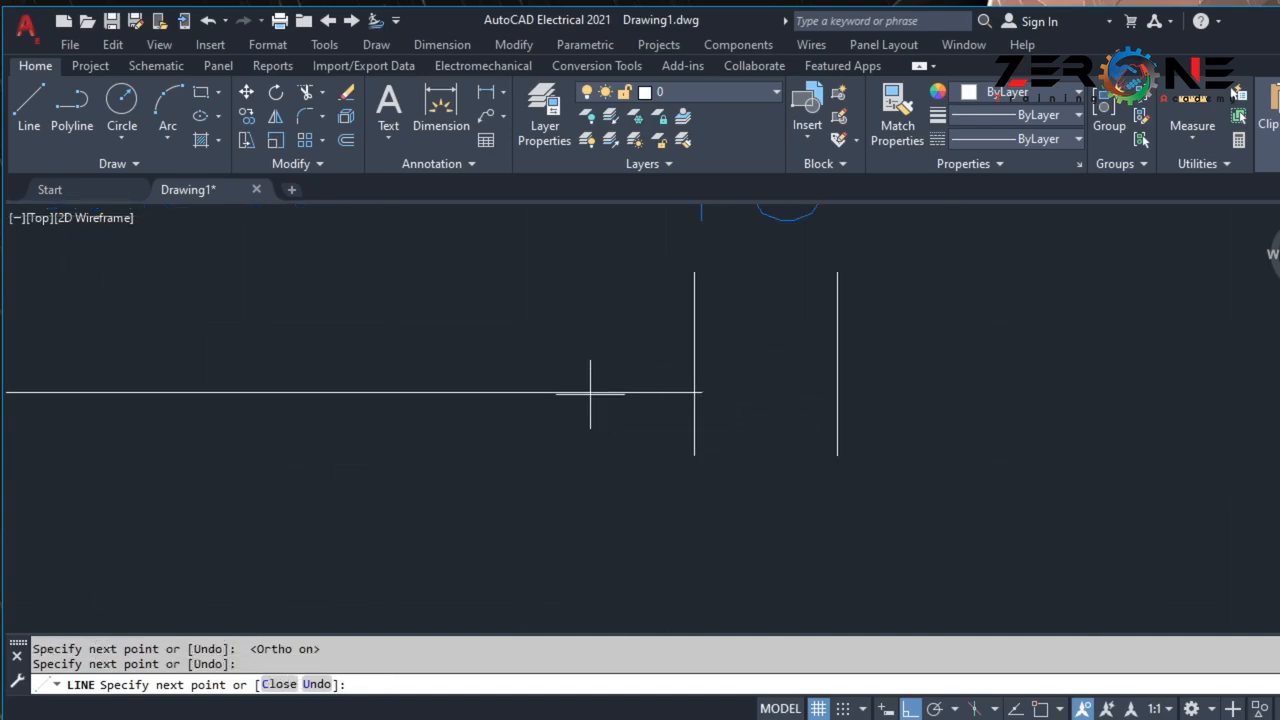
click(590, 393)
right_click(590, 393)
click(520, 430)
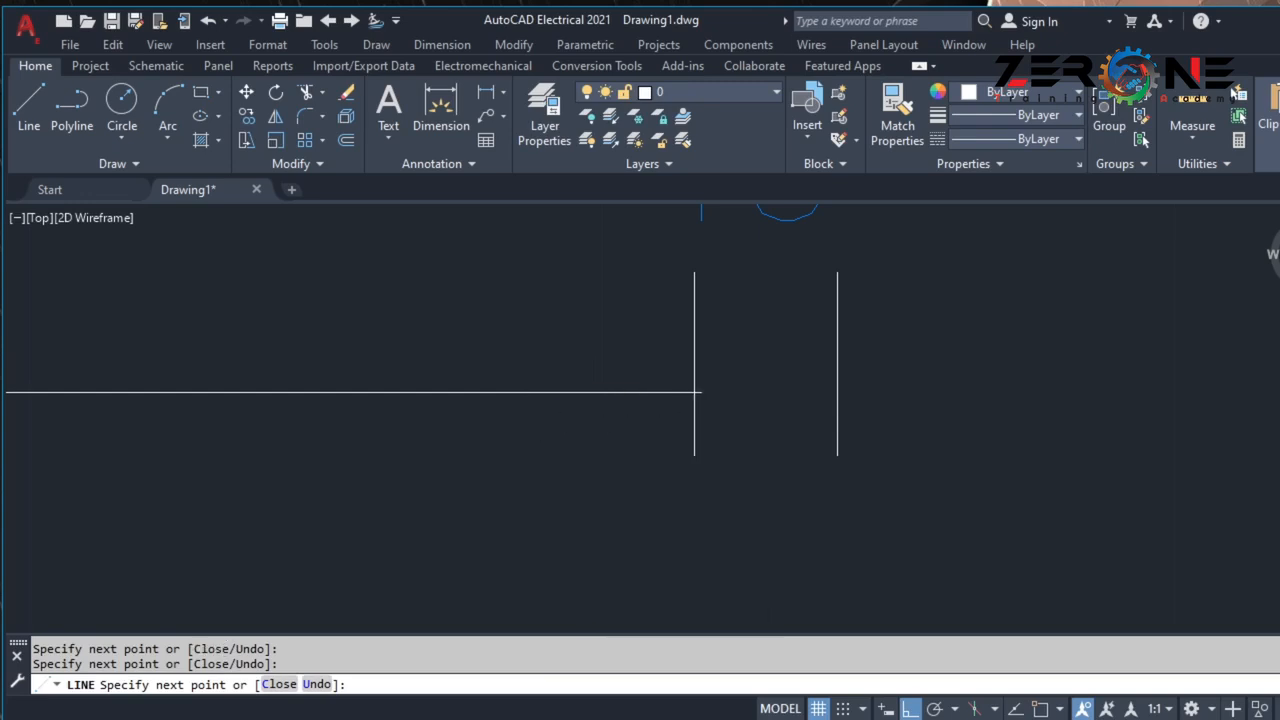
key(Escape)
Move the line between the input module and the STOP contact slightly upward.
scroll(423, 363, down, 3)
scroll(443, 397, up, 3)
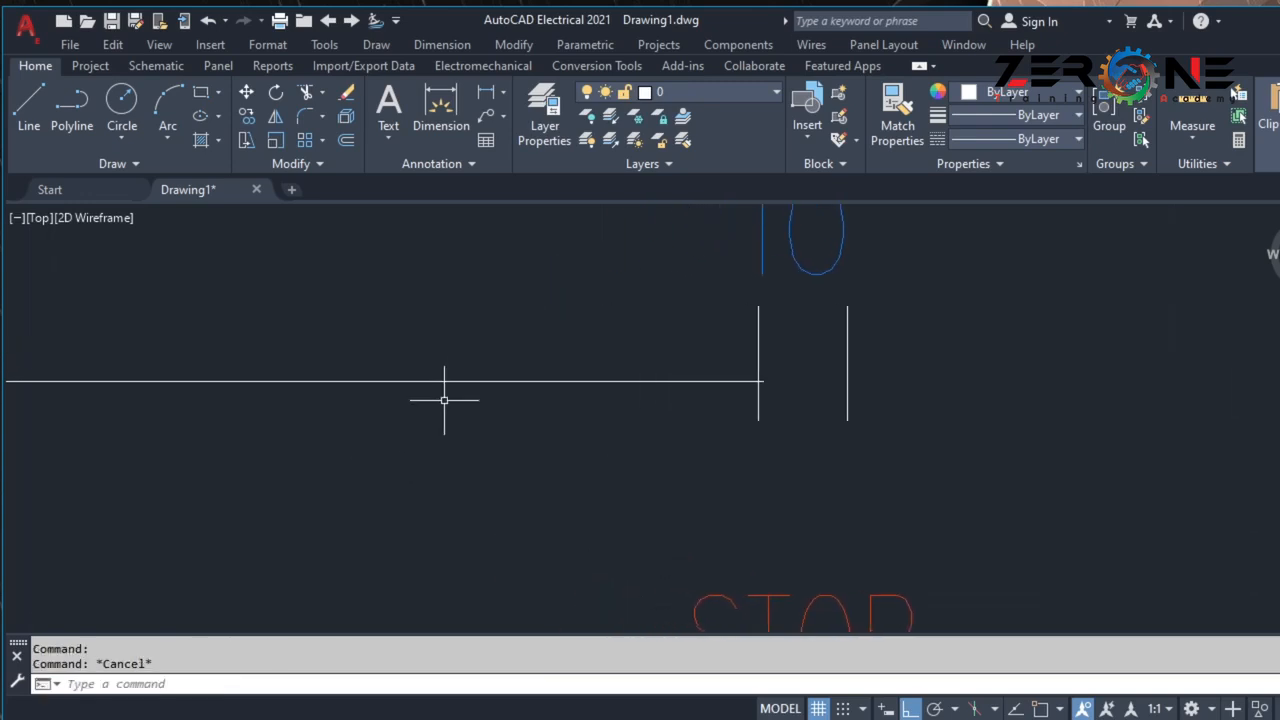
click(443, 381)
right_click(443, 381)
click(480, 386)
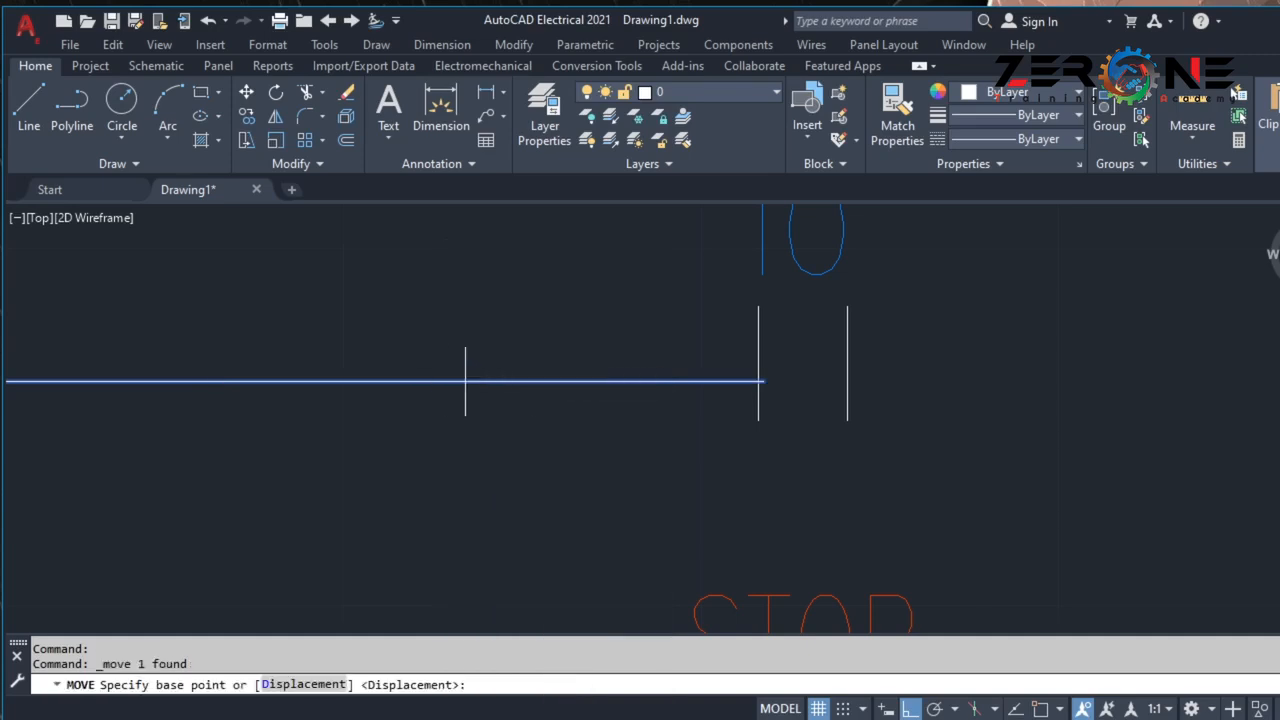
click(465, 382)
click(465, 368)
scroll(409, 434, down, 2)
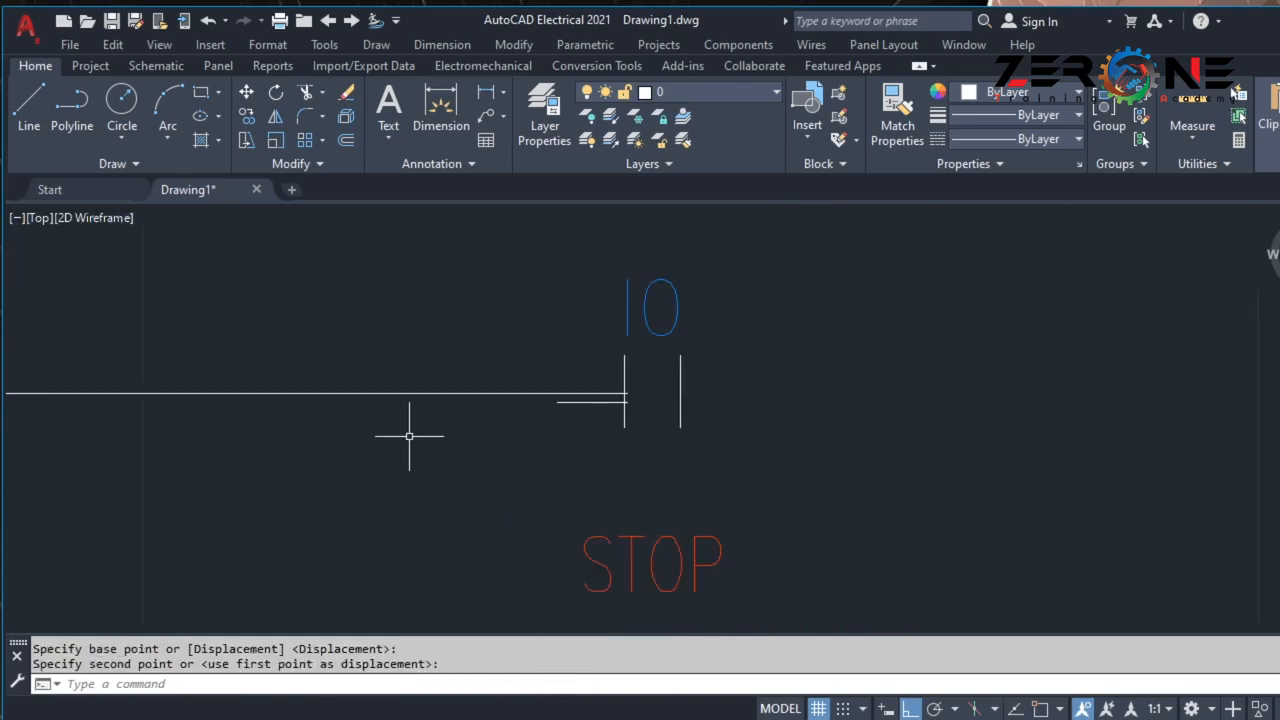
Delete the stray short line segment just before the STOP contact.
scroll(409, 434, up, 2)
click(664, 383)
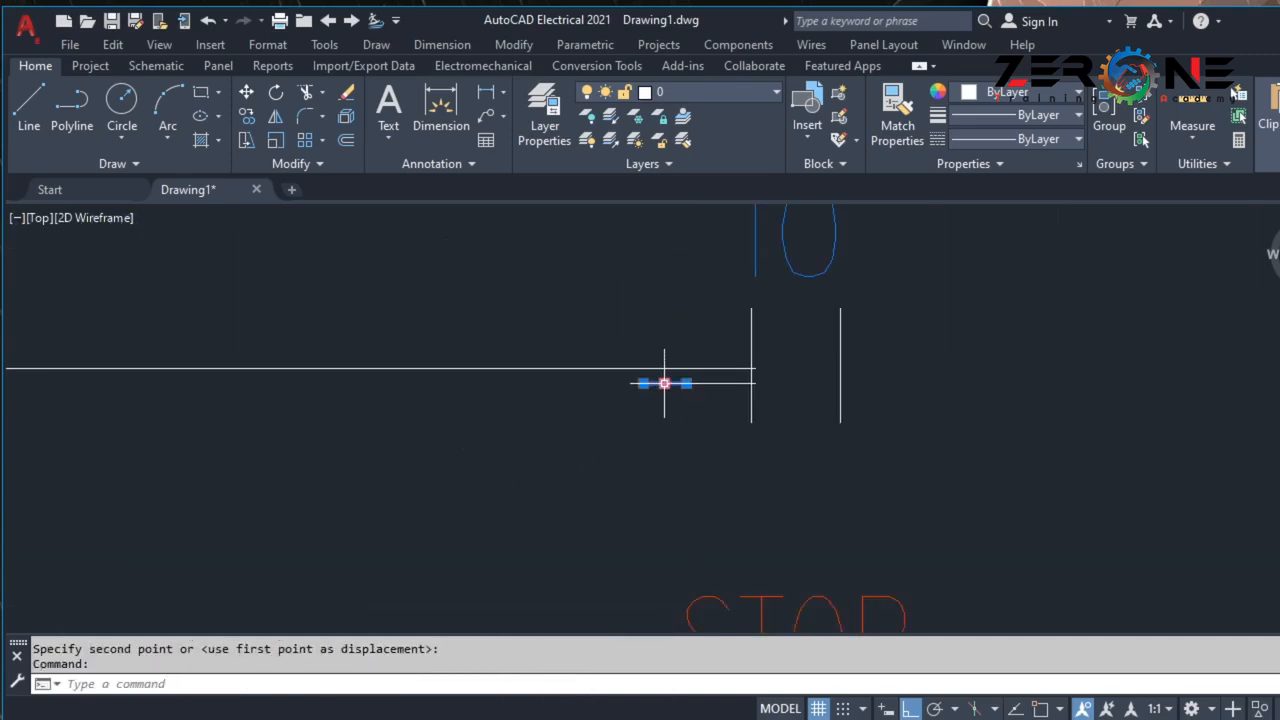
key(Delete)
Draw a horizontal line from the STOP contact's output side to the START contact.
scroll(639, 410, down, 5)
middle_drag(579, 454, 506, 477)
click(29, 110)
scroll(612, 402, up, 2)
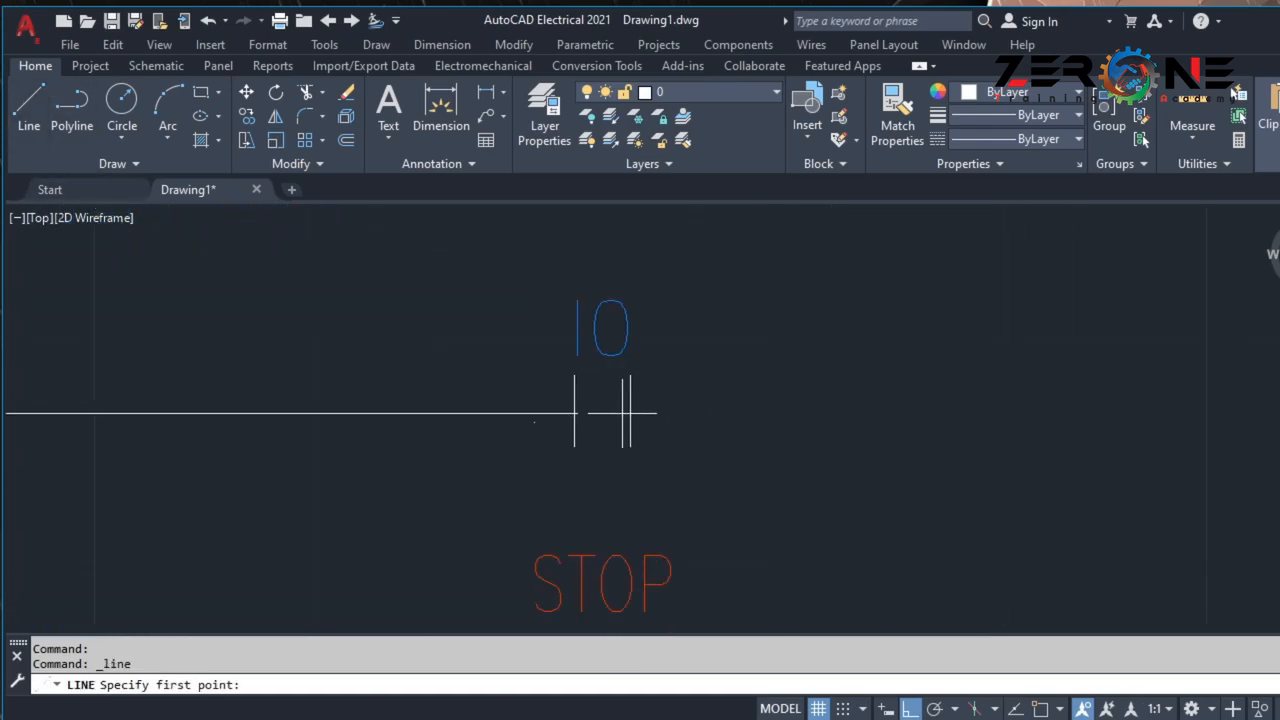
click(628, 412)
scroll(820, 432, down, 2)
middle_drag(817, 434, 500, 474)
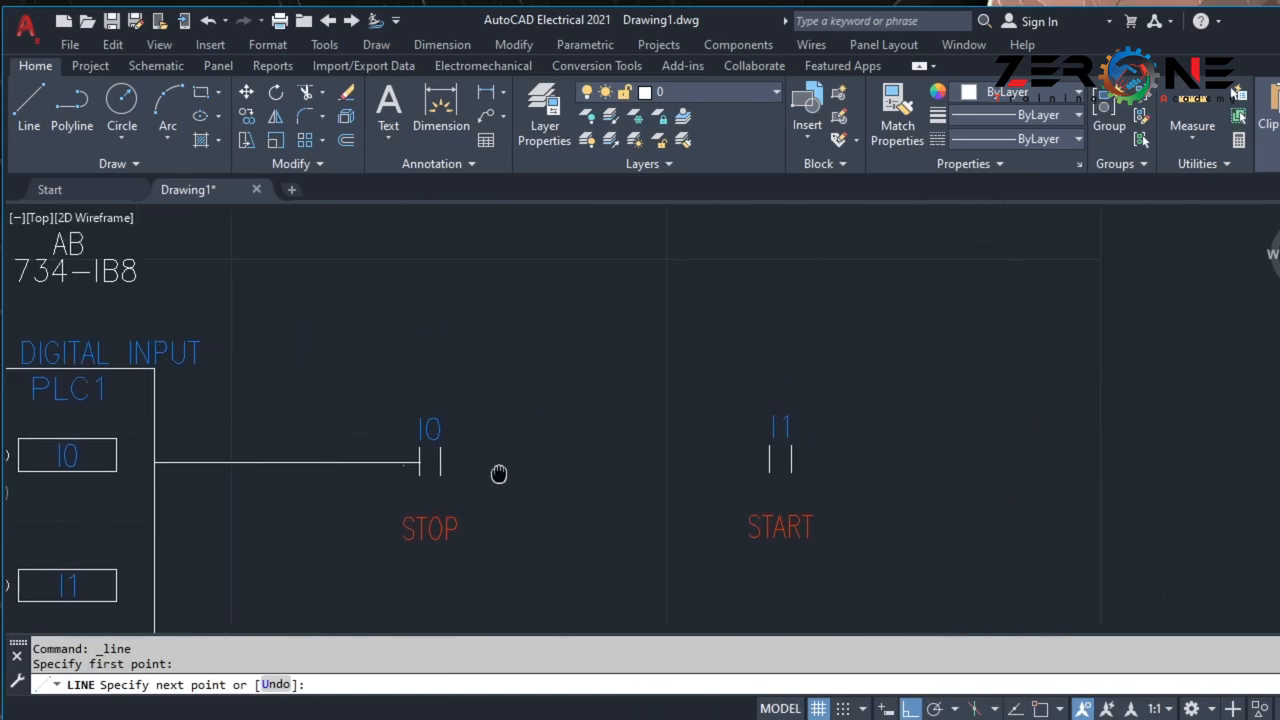
scroll(738, 462, up, 3)
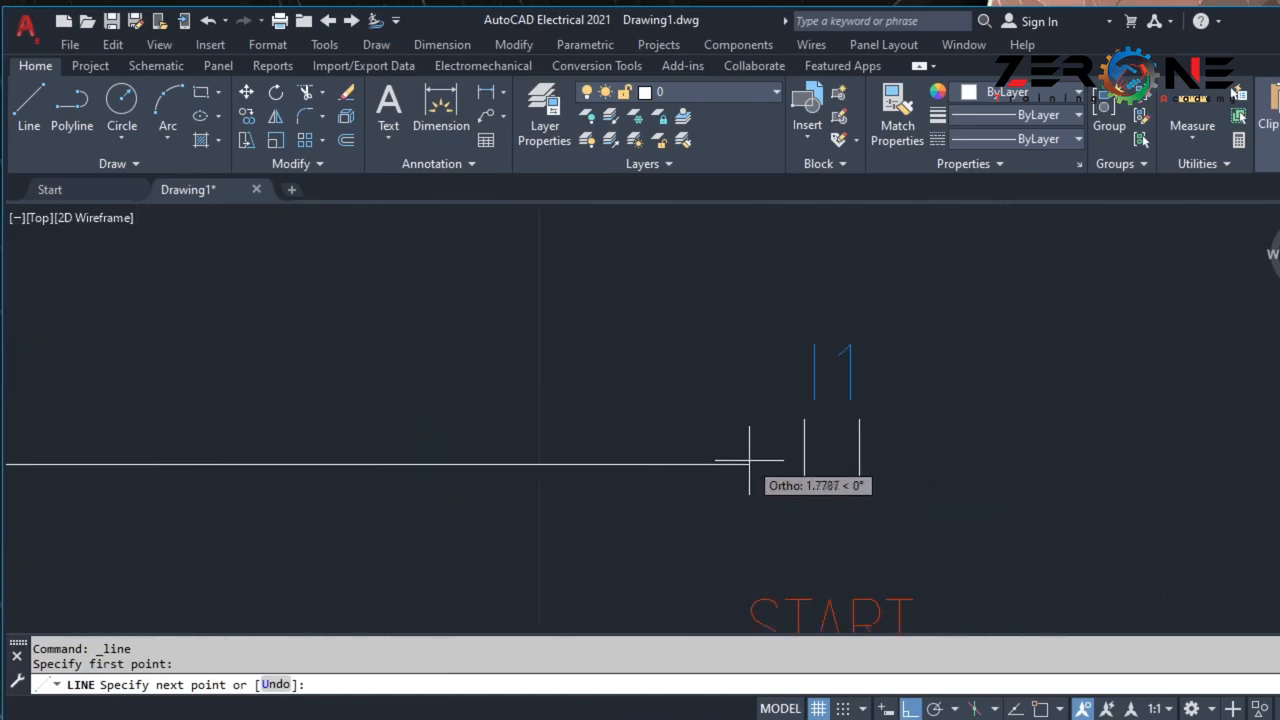
click(808, 463)
scroll(600, 500, down, 2)
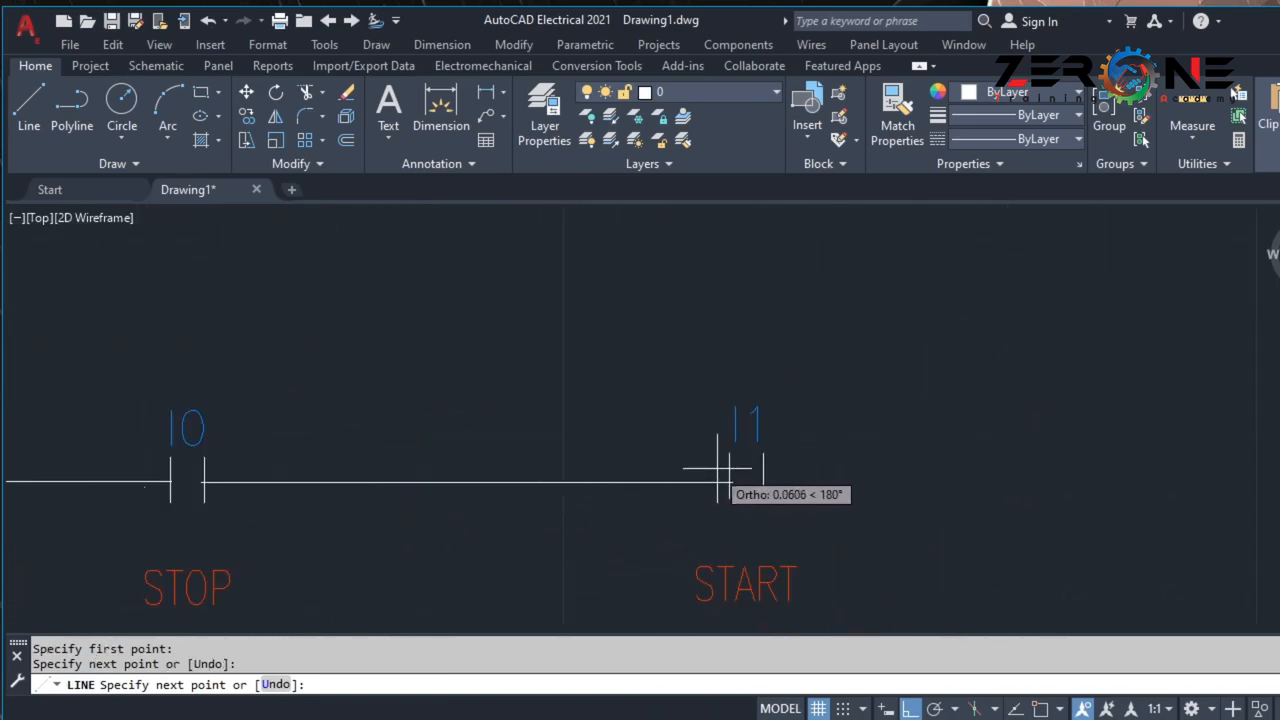
key(Escape)
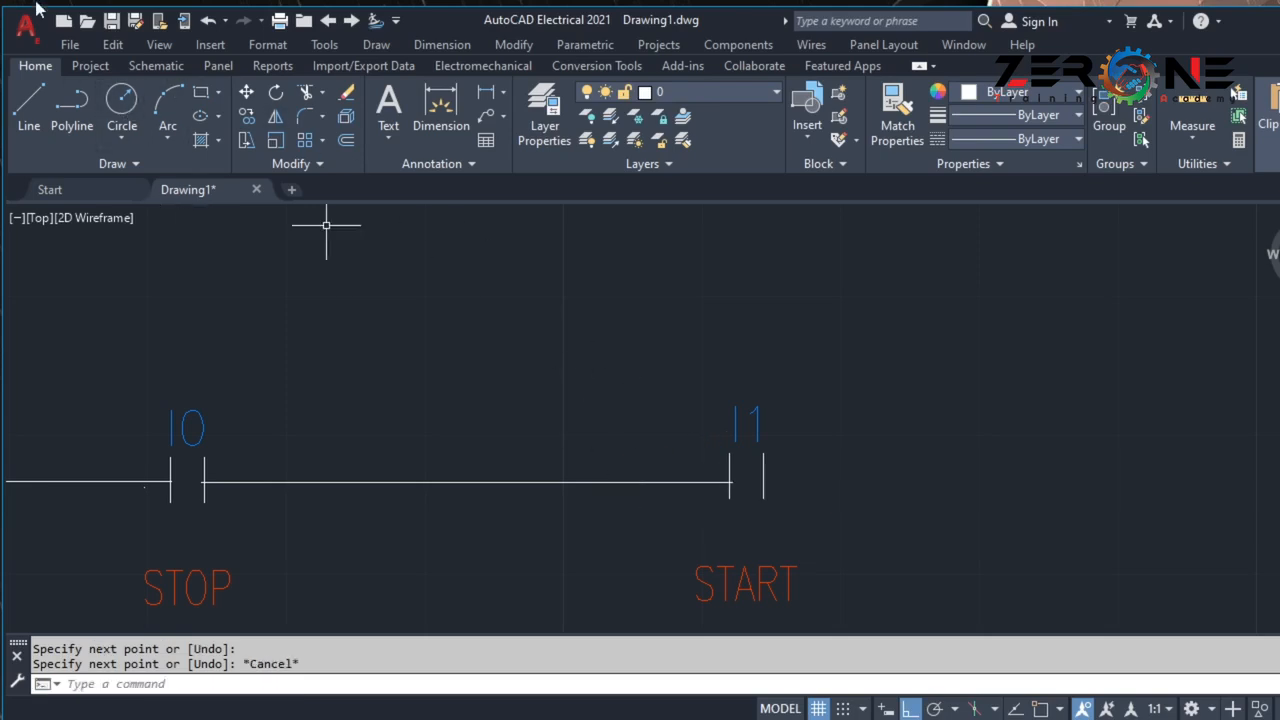
Scoot the START contact slightly downward to line up with the rung line.
click(150, 65)
click(381, 92)
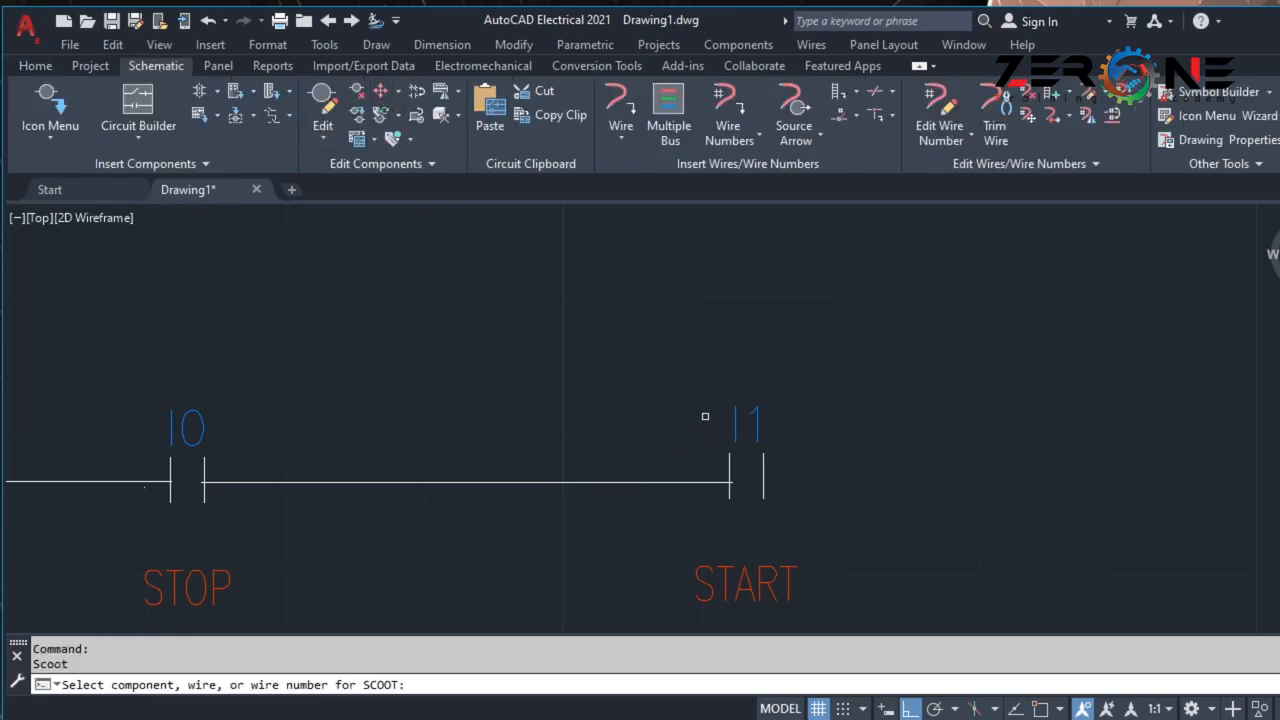
click(760, 455)
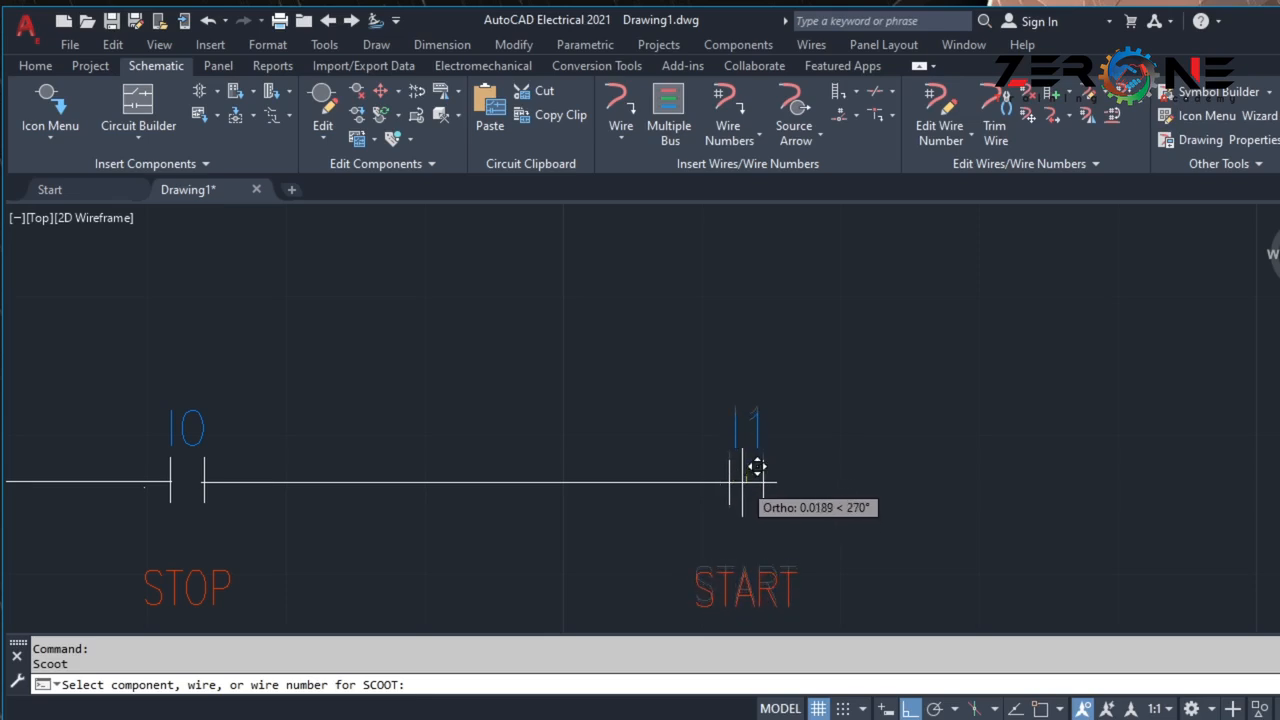
click(757, 466)
scroll(543, 391, down, 3)
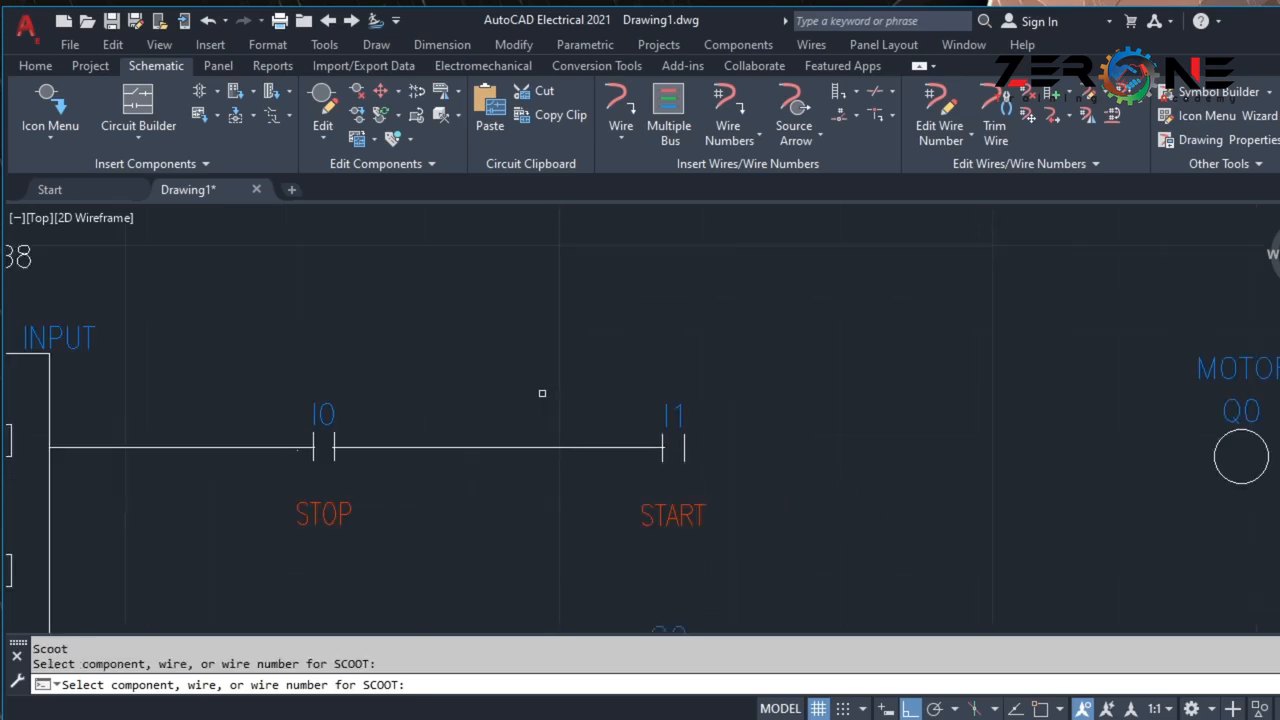
Draw a horizontal line from the START contact's output side to the MOTOR Q0 coil.
click(35, 65)
click(29, 110)
scroll(592, 475, up, 3)
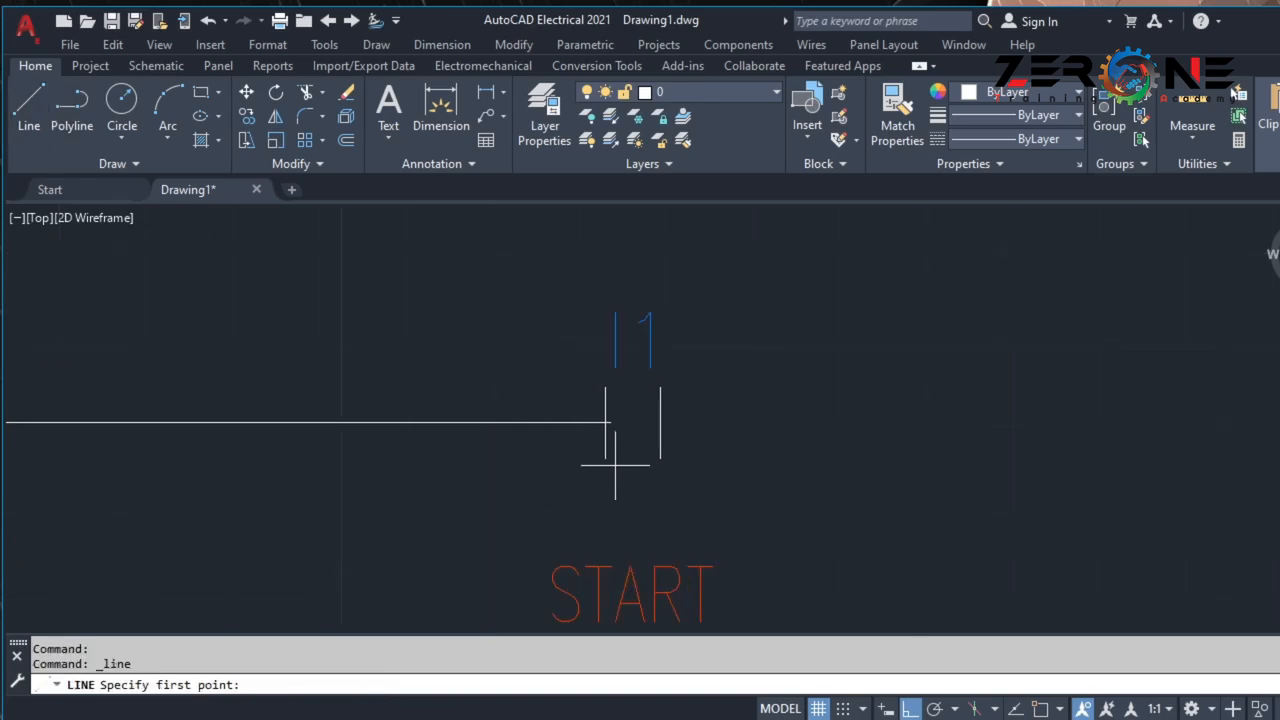
click(659, 422)
scroll(940, 457, down, 4)
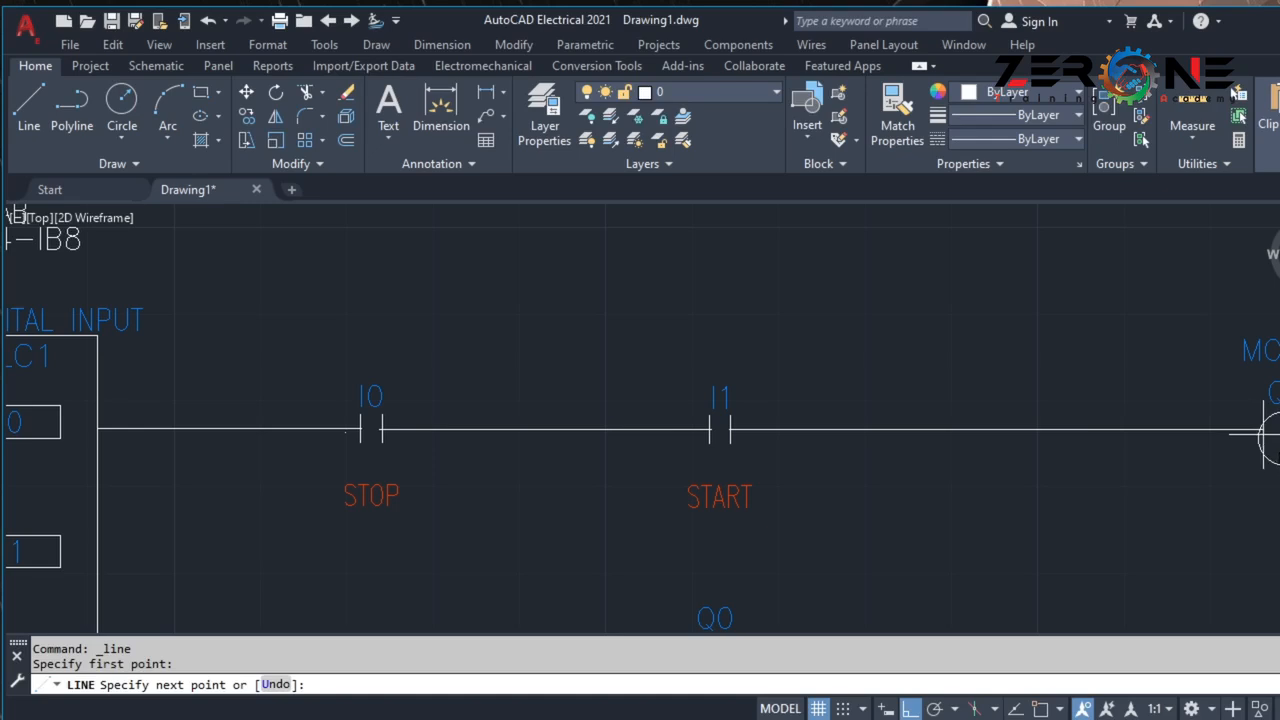
click(1260, 433)
key(Escape)
Draw a horizontal line from the output side of the MOTOR Q0 coil to the edge of the output module.
middle_drag(1086, 394, 598, 384)
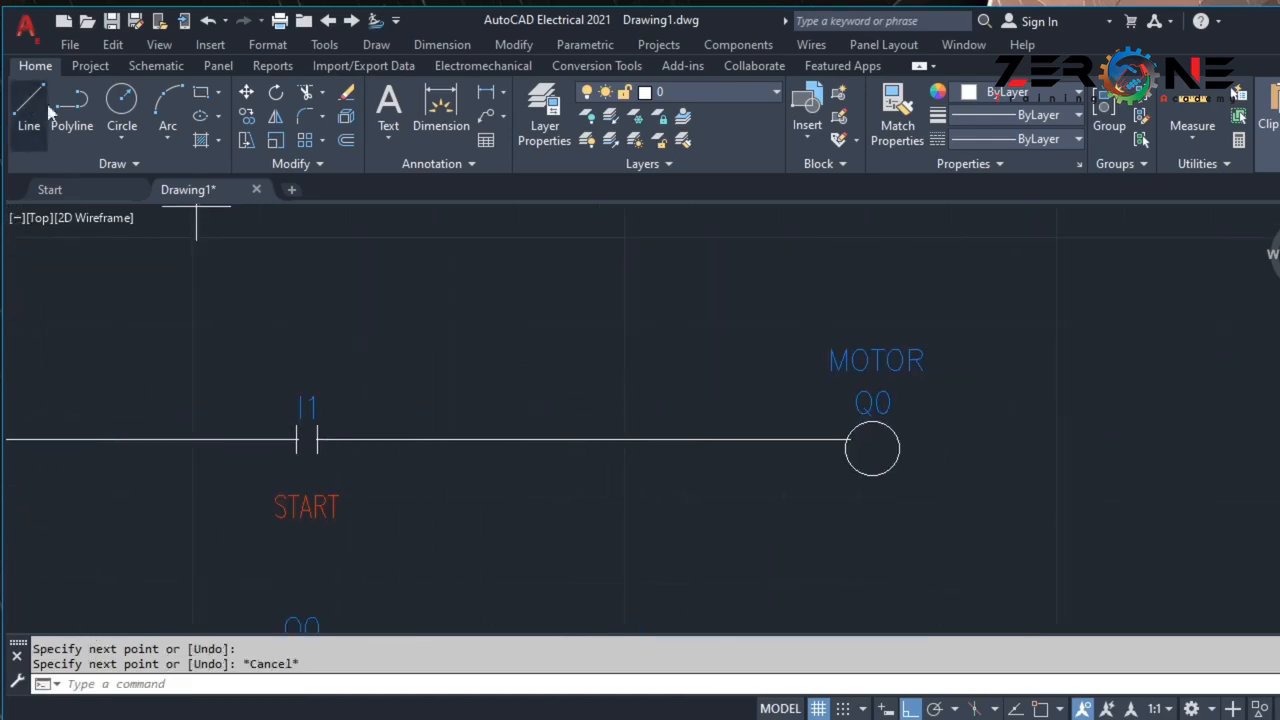
click(49, 111)
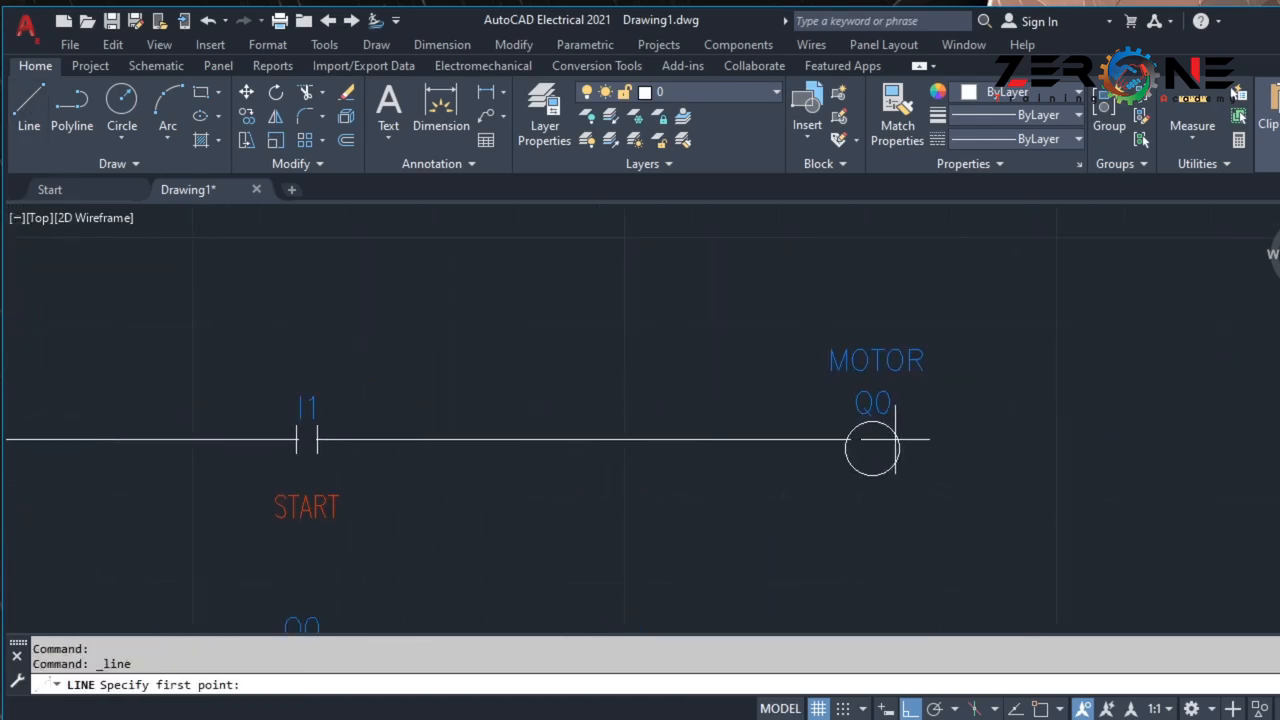
click(898, 439)
middle_drag(1051, 429, 808, 468)
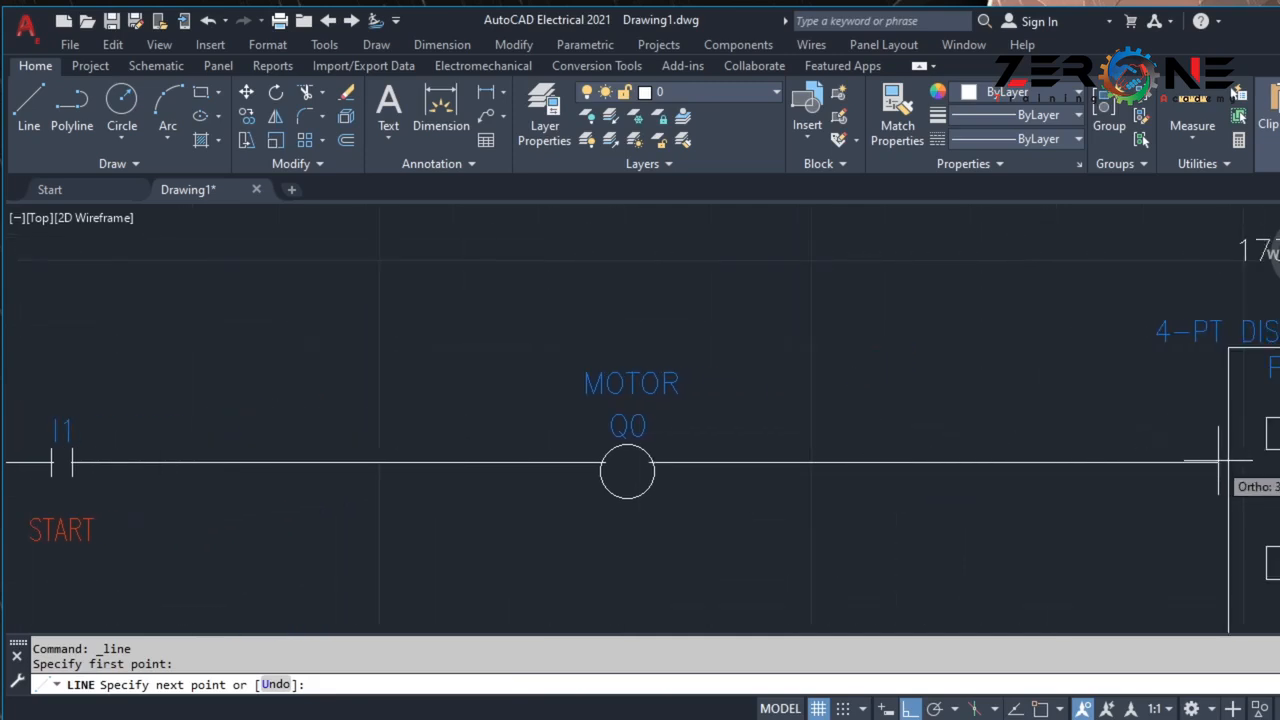
key(Escape)
Scoot the MOTOR Q0 coil slightly upward to center it on the rung line.
click(156, 65)
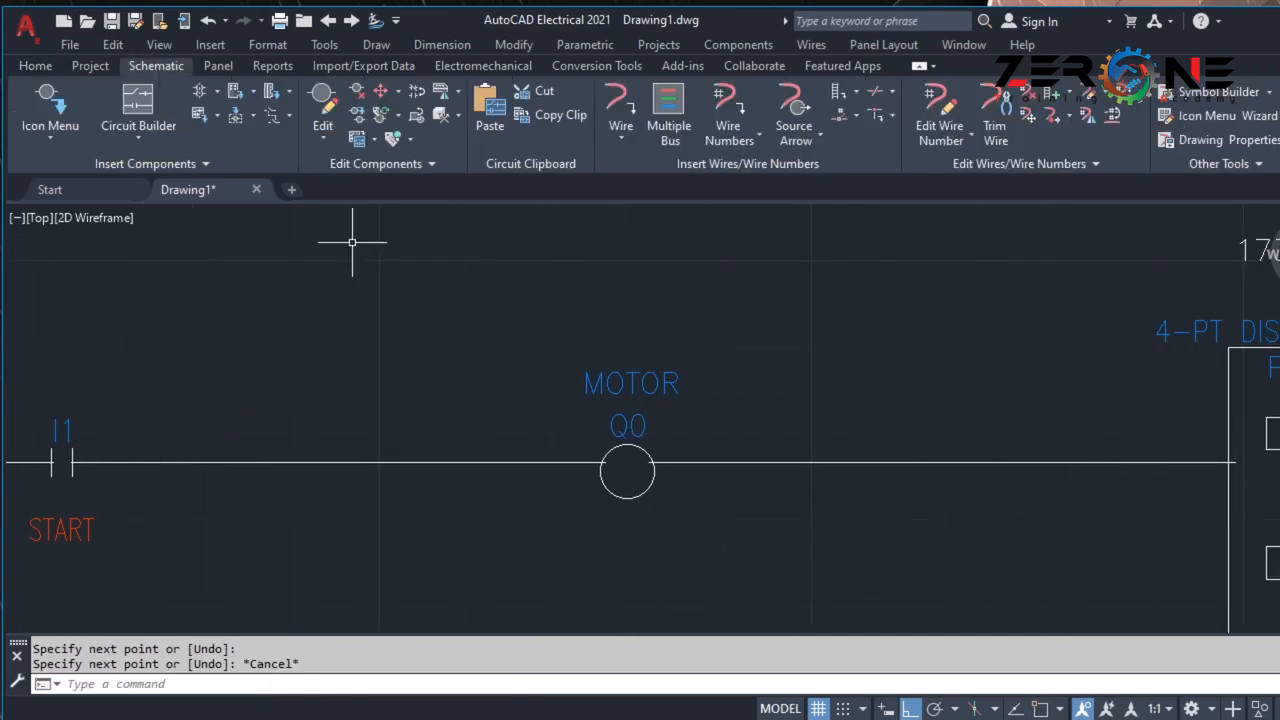
click(381, 93)
click(641, 442)
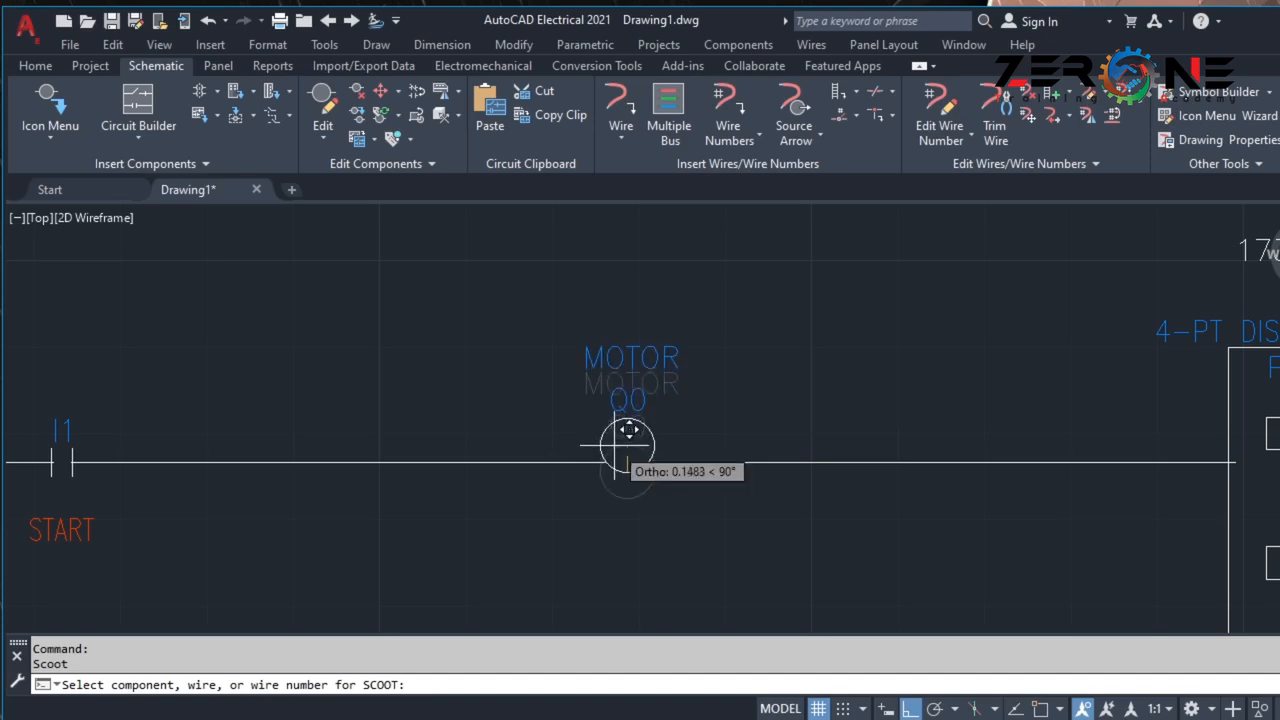
click(621, 460)
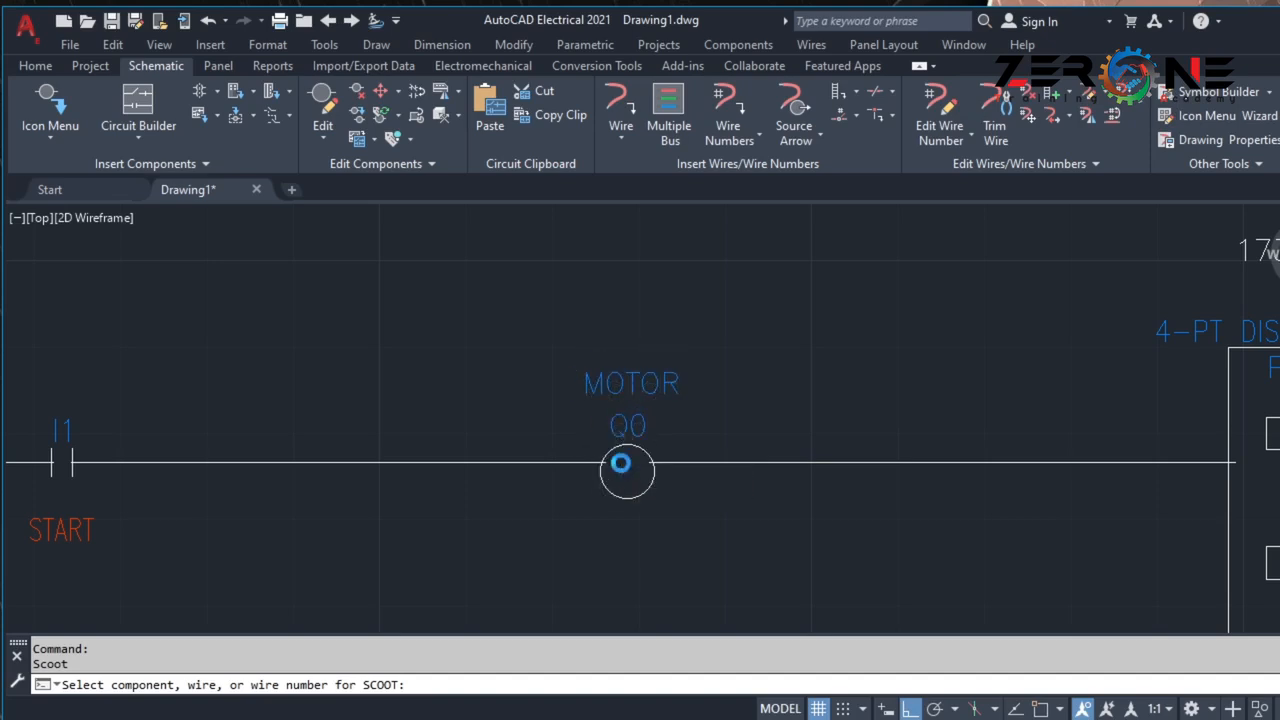
Draw a parallel branch from the rung before the START contact, down through the Q0 MOTOR contact, and back up to the rung after START.
scroll(496, 358, down, 2)
scroll(496, 358, down, 2)
middle_drag(335, 471, 429, 443)
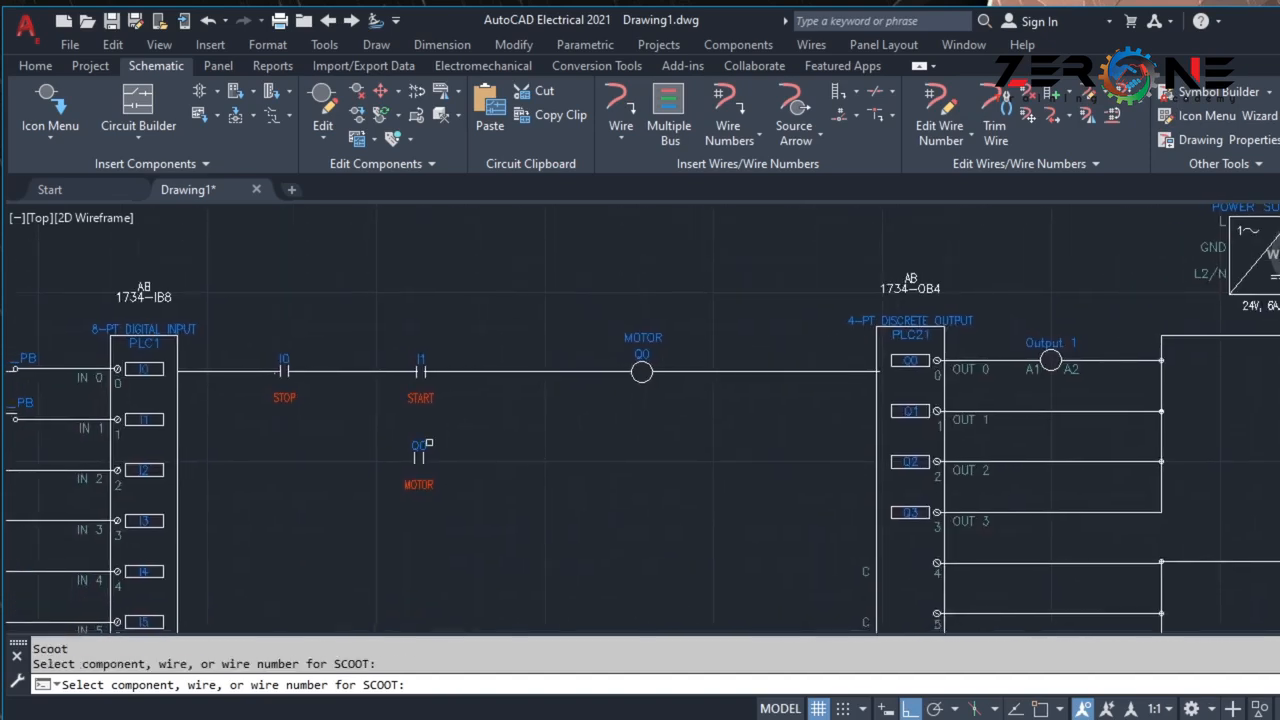
click(36, 66)
click(29, 108)
scroll(355, 380, up, 4)
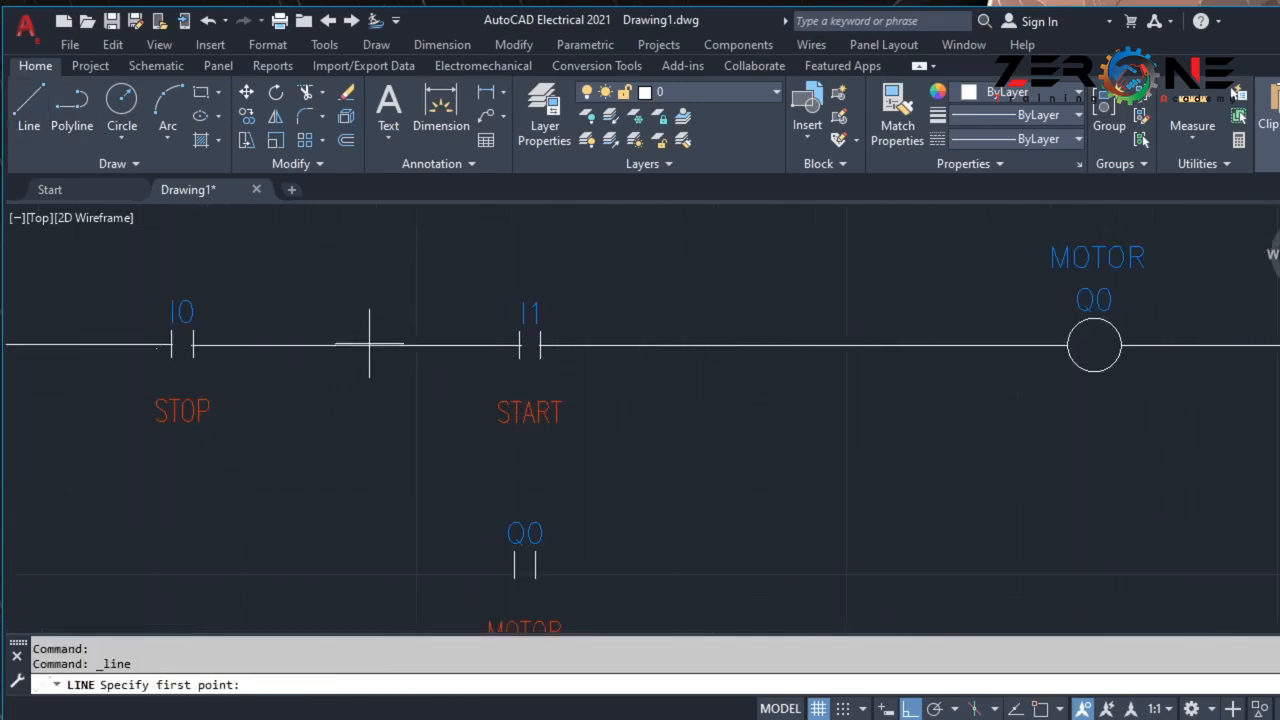
click(375, 343)
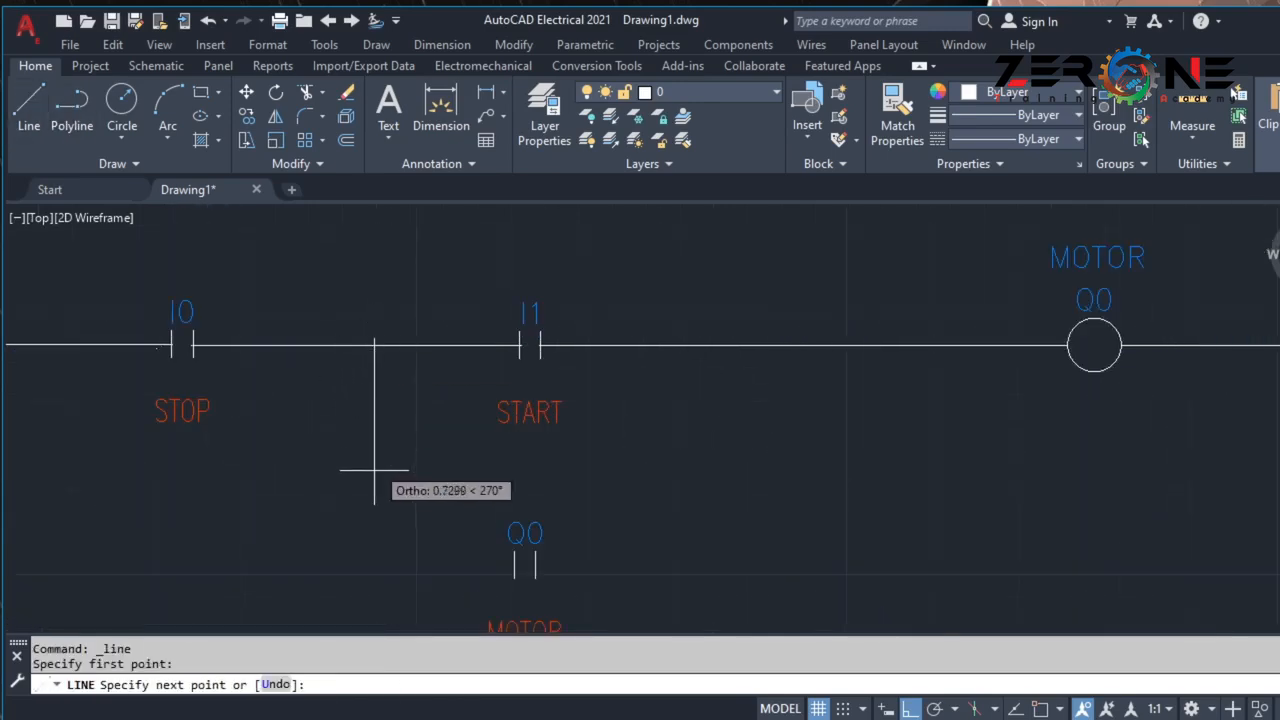
click(399, 568)
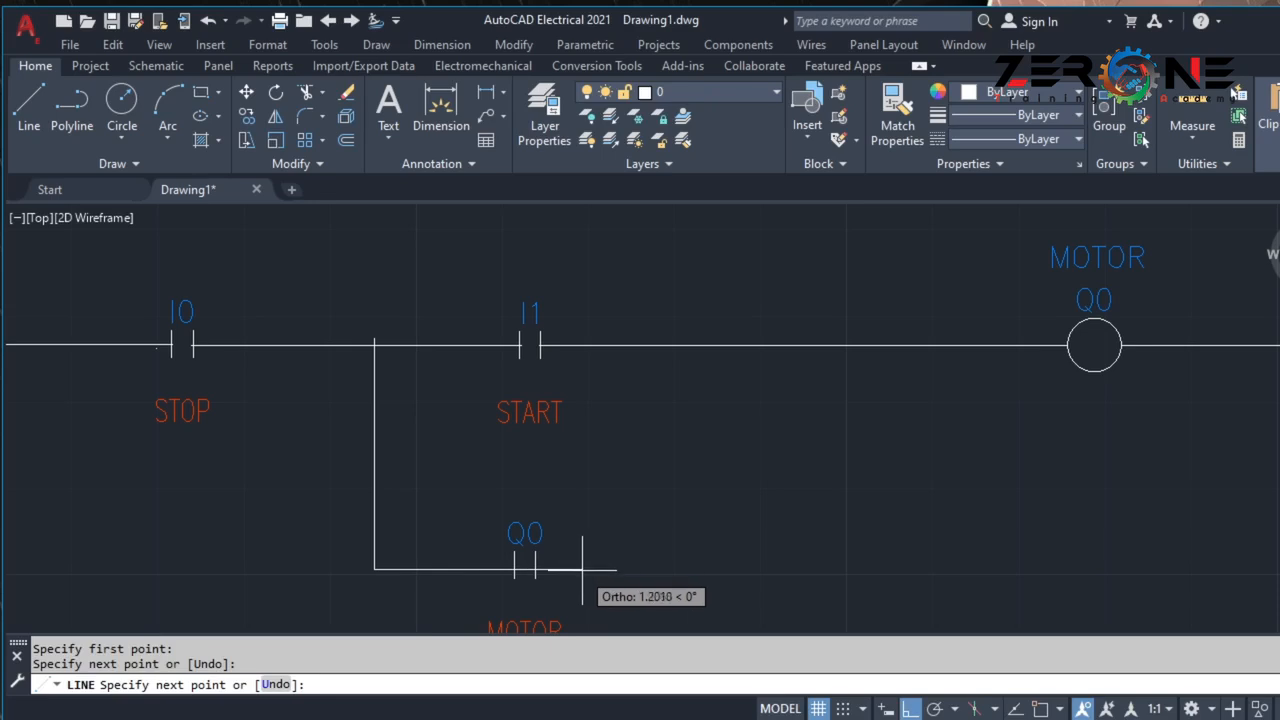
click(738, 568)
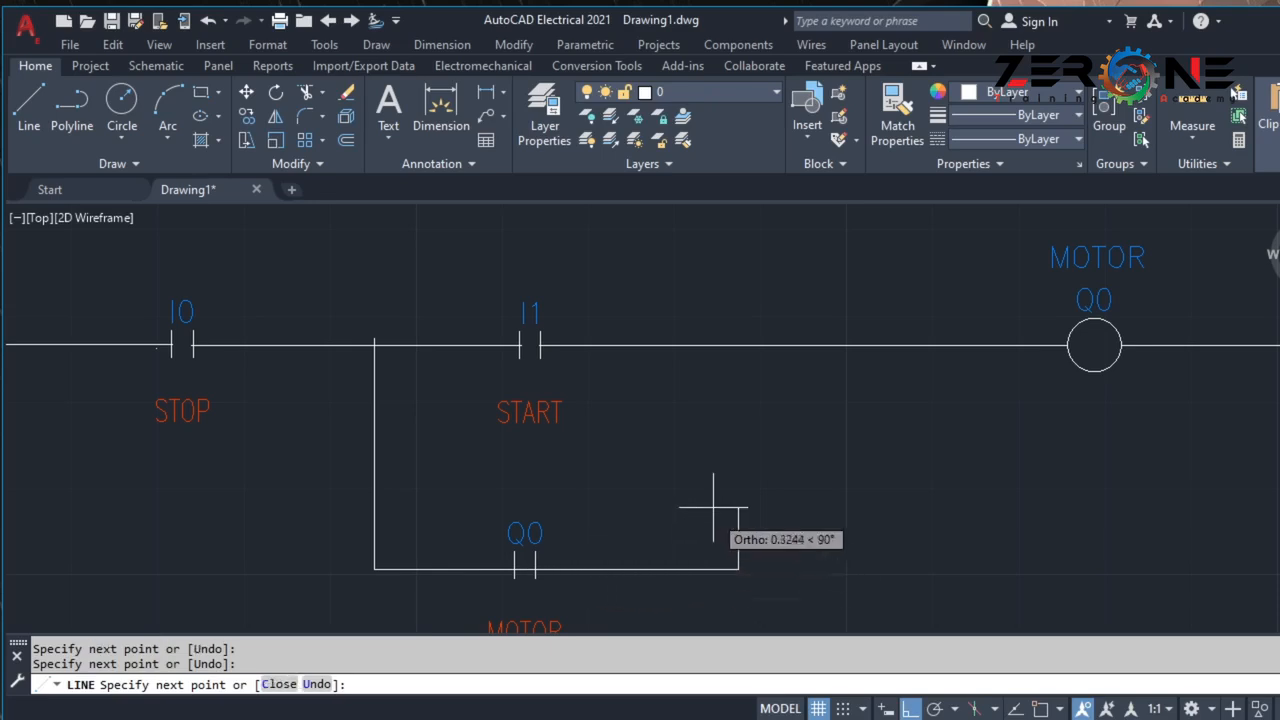
click(738, 345)
scroll(734, 345, down, 4)
key(Escape)
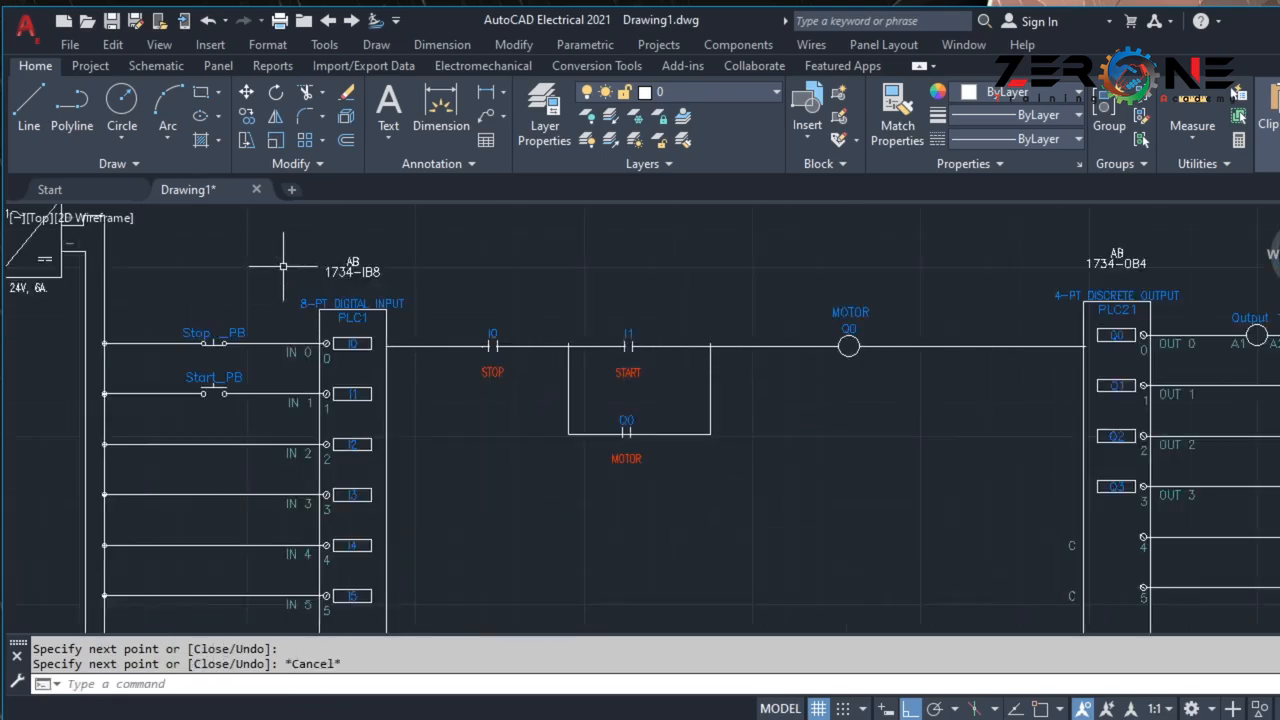
Trim the rung line ends that protrude inside the STOP contact.
click(305, 92)
scroll(490, 350, up, 10)
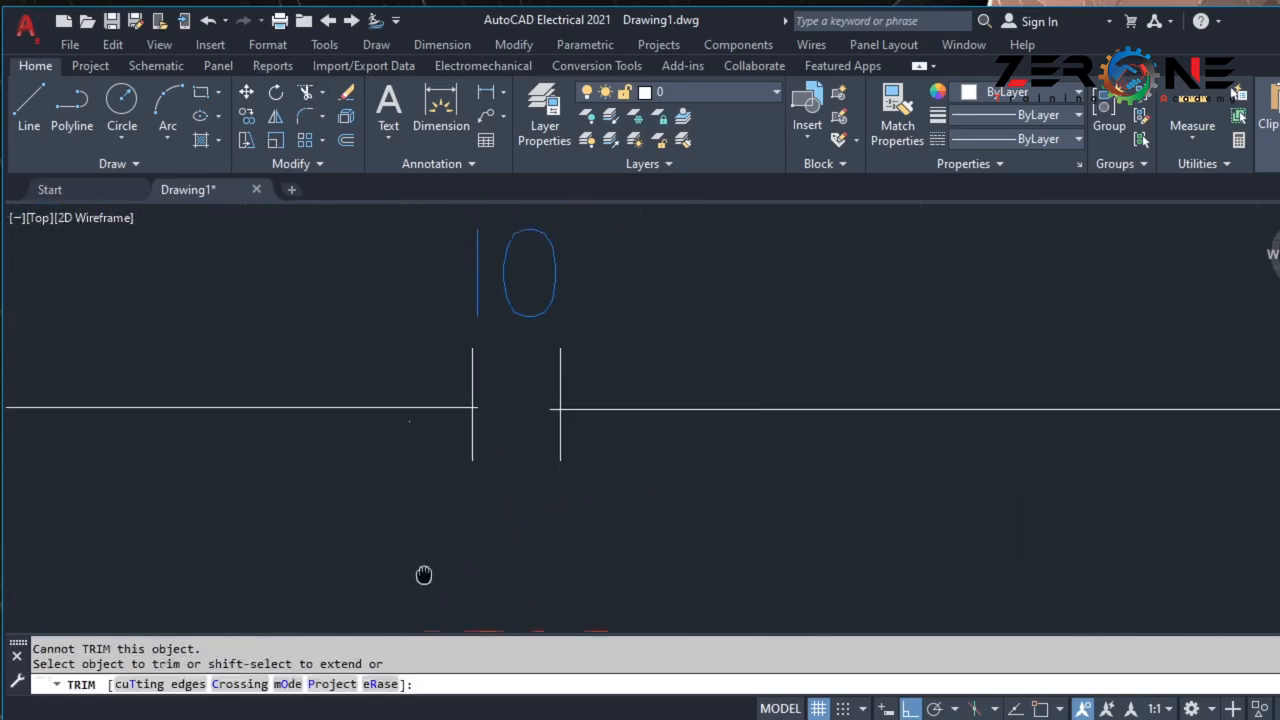
click(450, 404)
click(643, 410)
scroll(627, 411, down, 3)
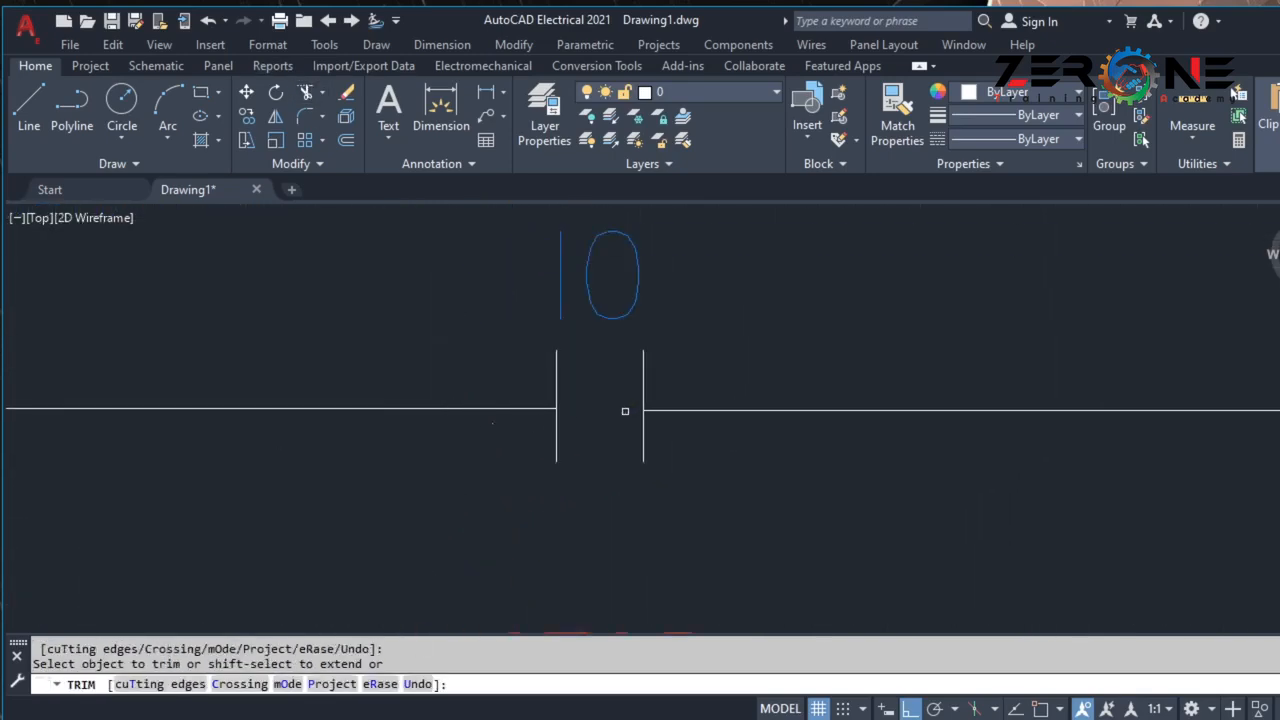
Trim the branch line's stub above the rung before START and the line ends protruding inside the START contact.
middle_drag(769, 451, 401, 436)
scroll(764, 383, down, 4)
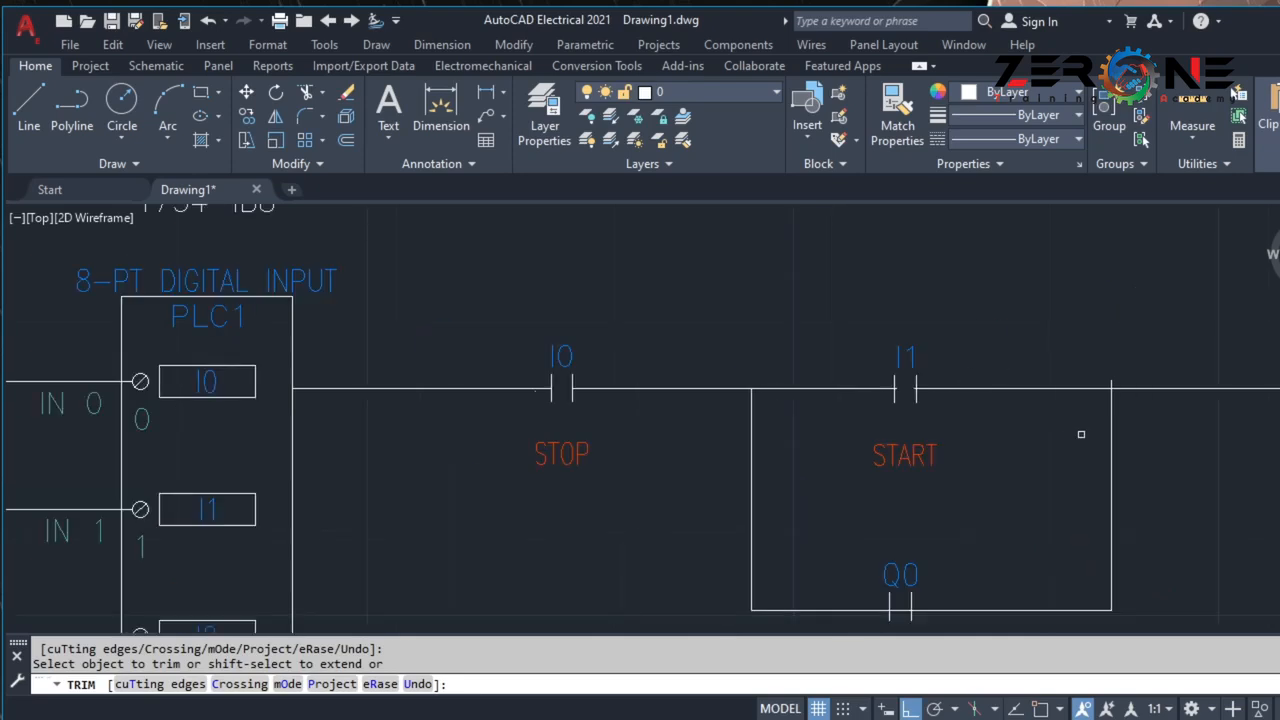
scroll(950, 392, up, 6)
click(722, 351)
scroll(724, 353, up, 6)
click(729, 394)
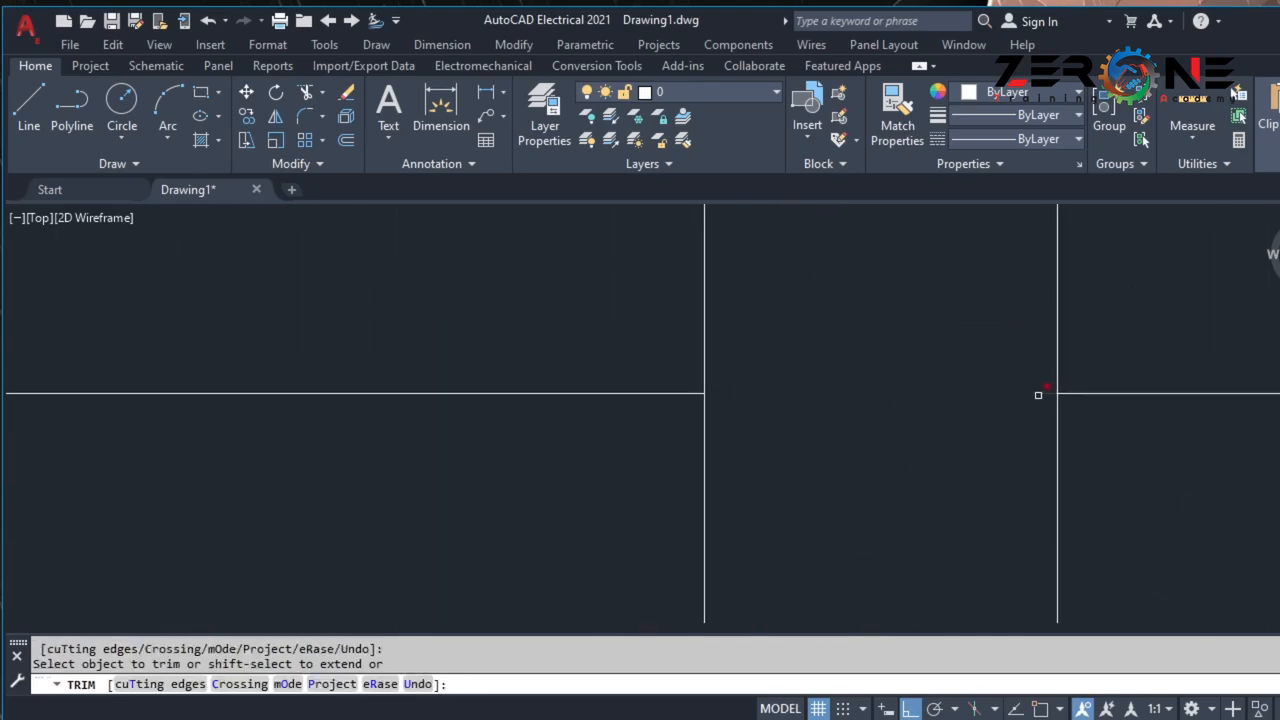
scroll(1038, 395, down, 8)
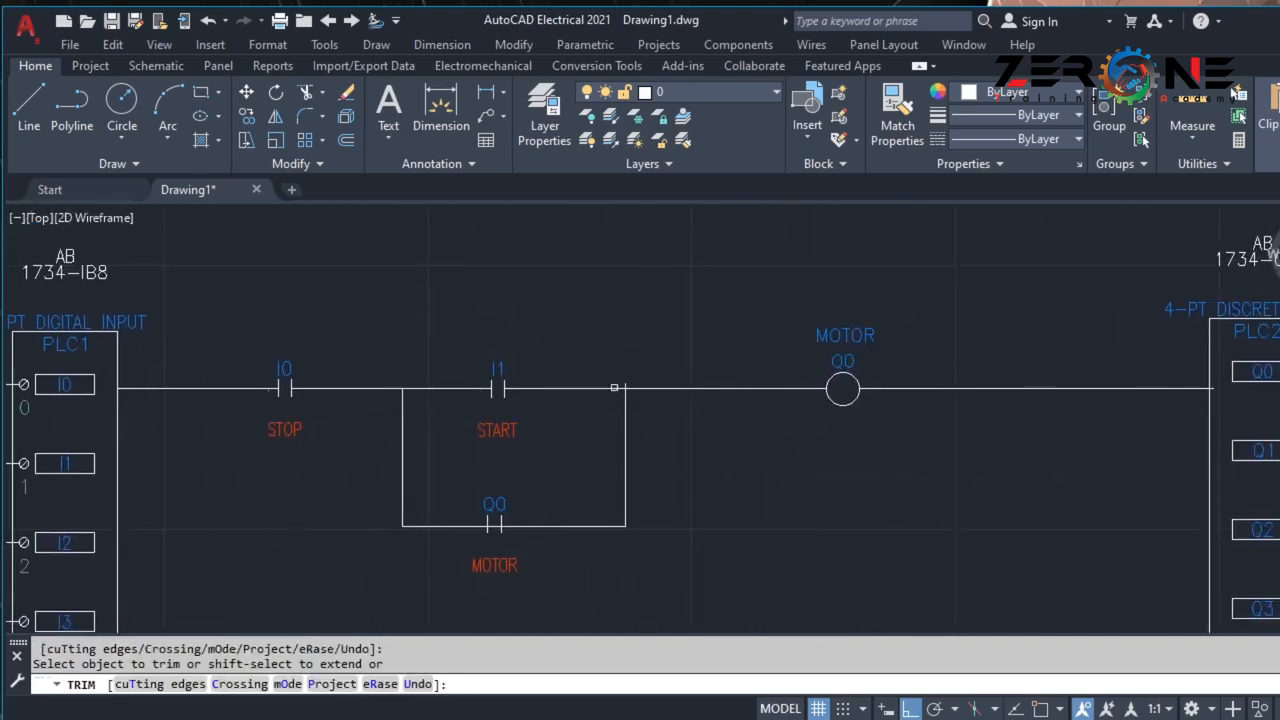
Trim the rung line ends that protrude inside the MOTOR Q0 coil circle.
scroll(663, 363, up, 8)
middle_drag(1200, 511, 440, 437)
scroll(1030, 427, up, 6)
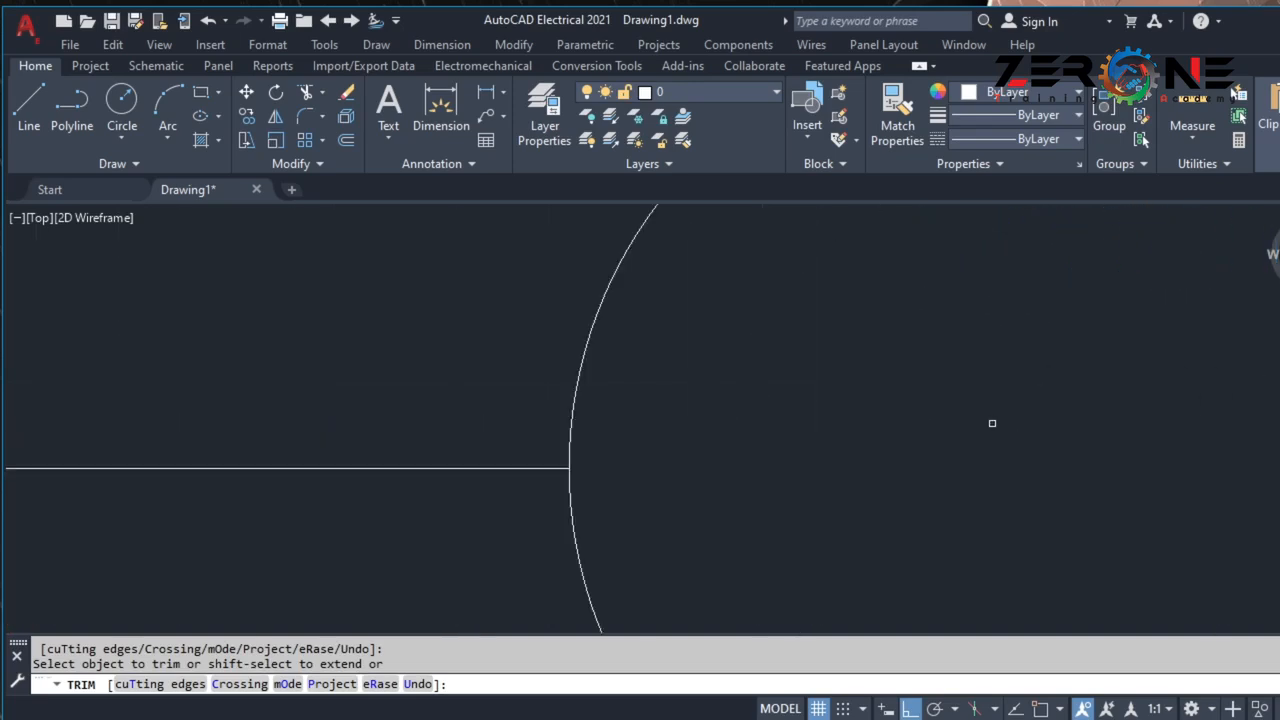
scroll(992, 423, down, 6)
Trim the branch line segment between the two bars of the Q0 MOTOR contact.
middle_drag(551, 514, 777, 300)
scroll(527, 440, up, 2)
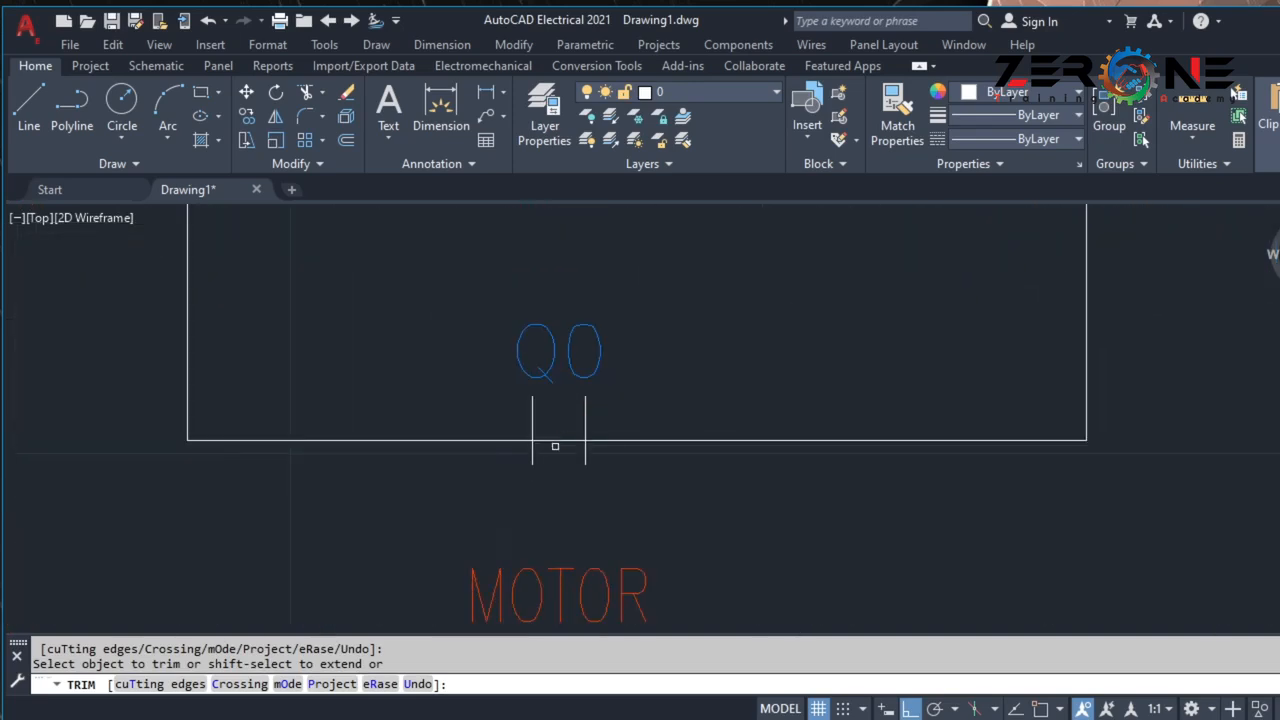
scroll(574, 466, down, 3)
scroll(903, 483, down, 3)
middle_drag(955, 440, 754, 480)
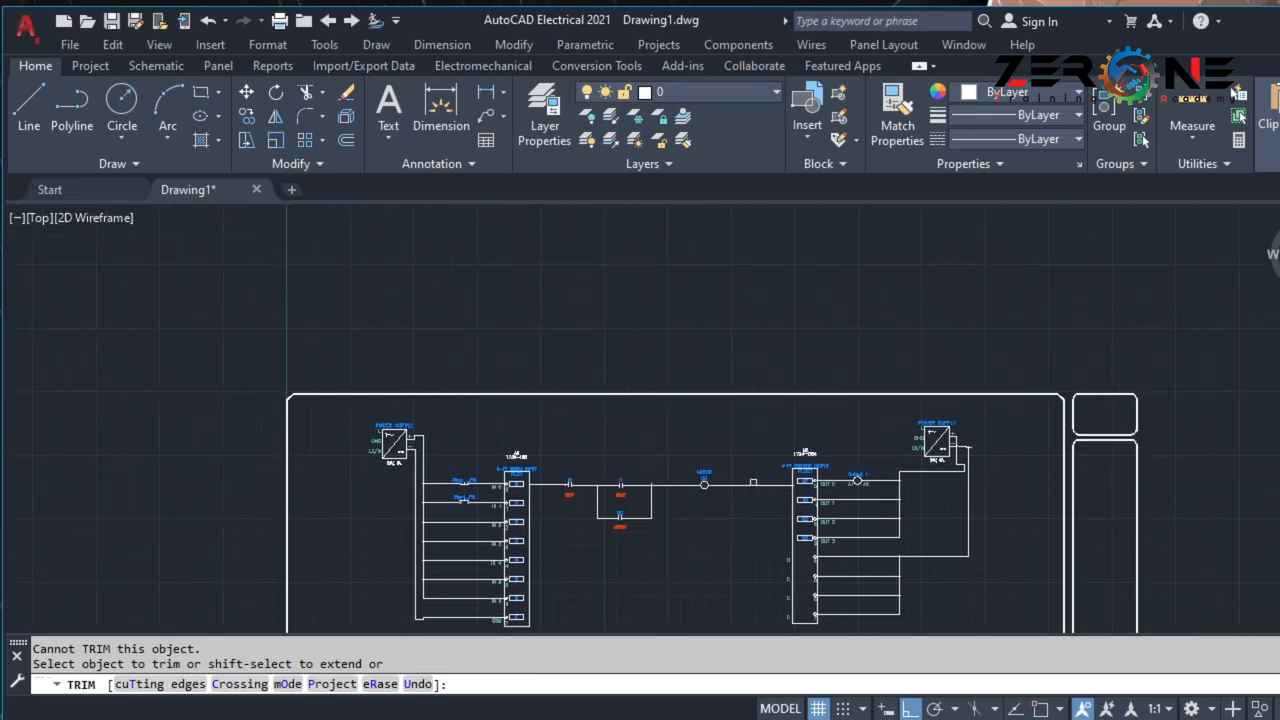
Trim the rung line end that extends past the edge of the output module.
scroll(754, 480, up, 5)
scroll(1154, 533, down, 9)
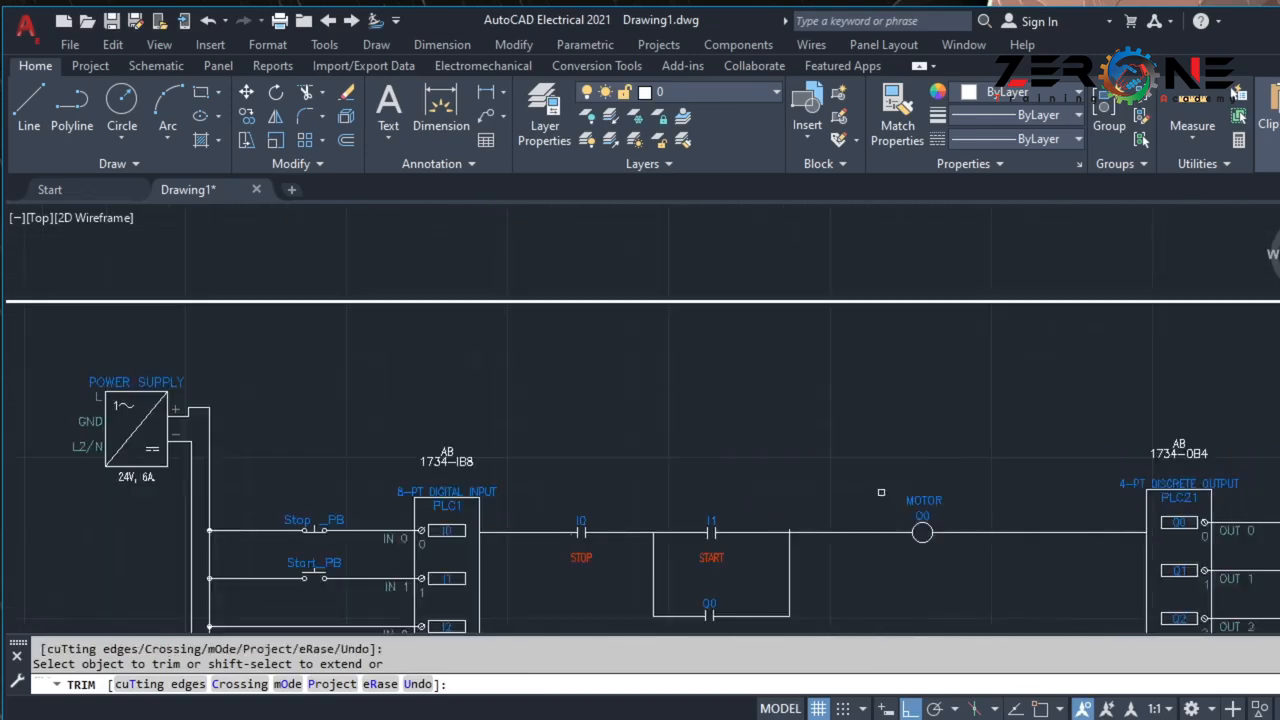
scroll(764, 523, up, 2)
key(Escape)
Scoot the Q0 MOTOR contact slightly downward to center it on the branch line.
scroll(914, 560, down, 2)
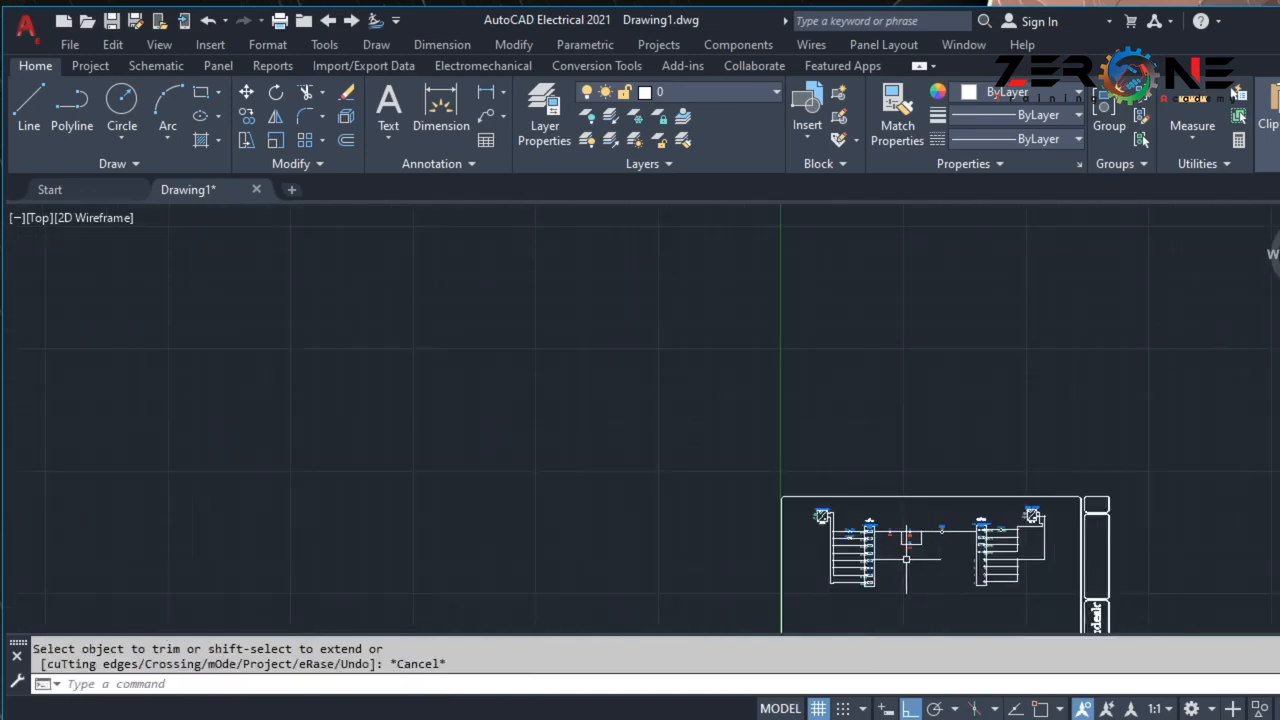
scroll(906, 520, up, 5)
scroll(952, 489, up, 6)
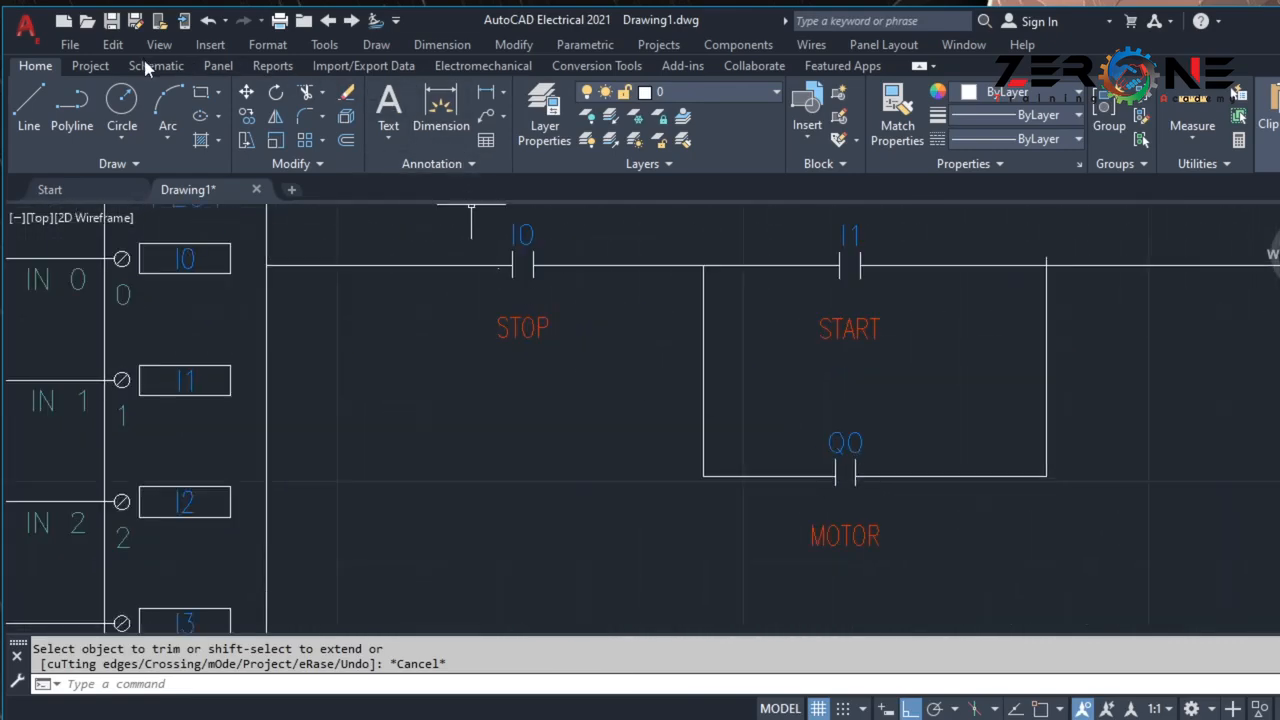
click(148, 66)
click(381, 94)
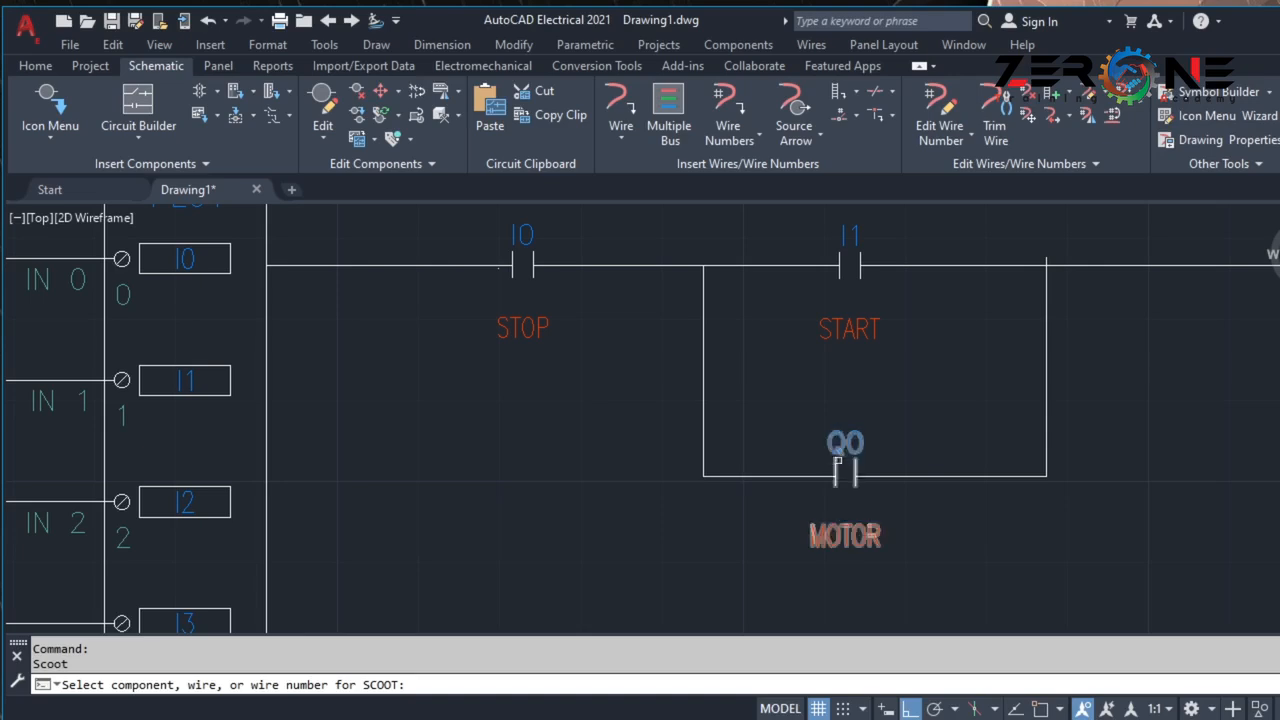
click(845, 458)
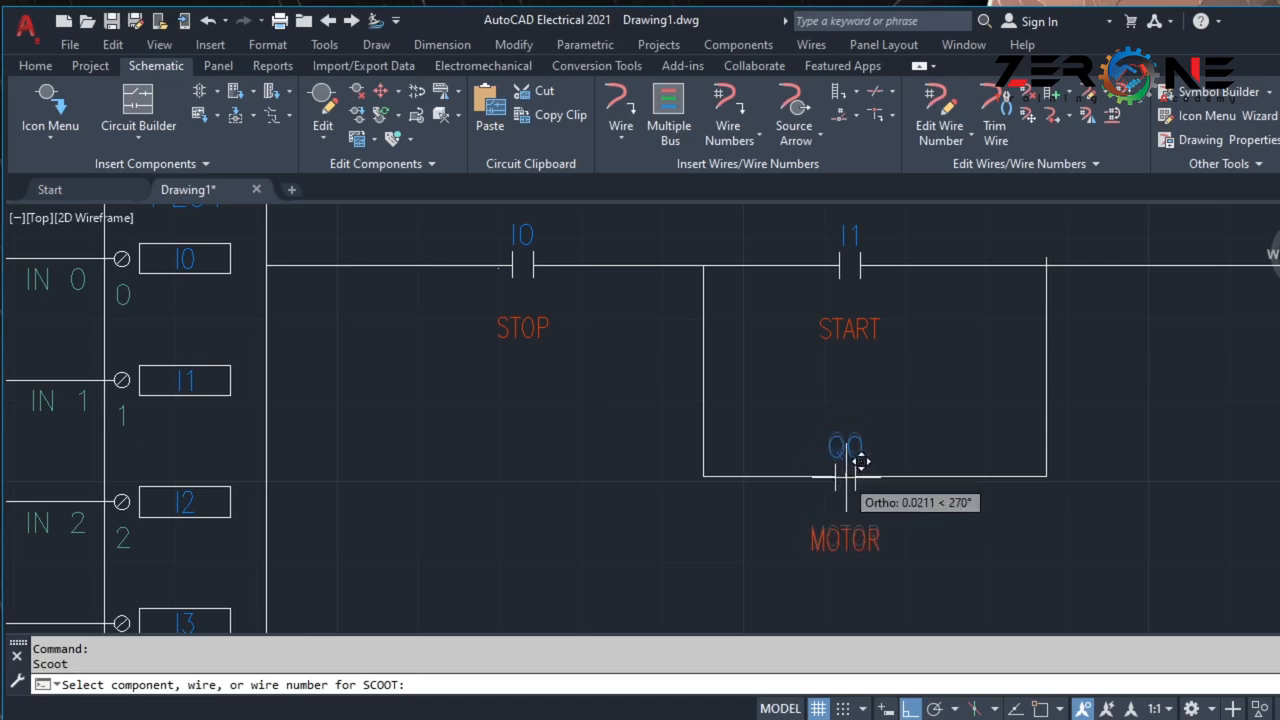
click(860, 461)
key(Escape)
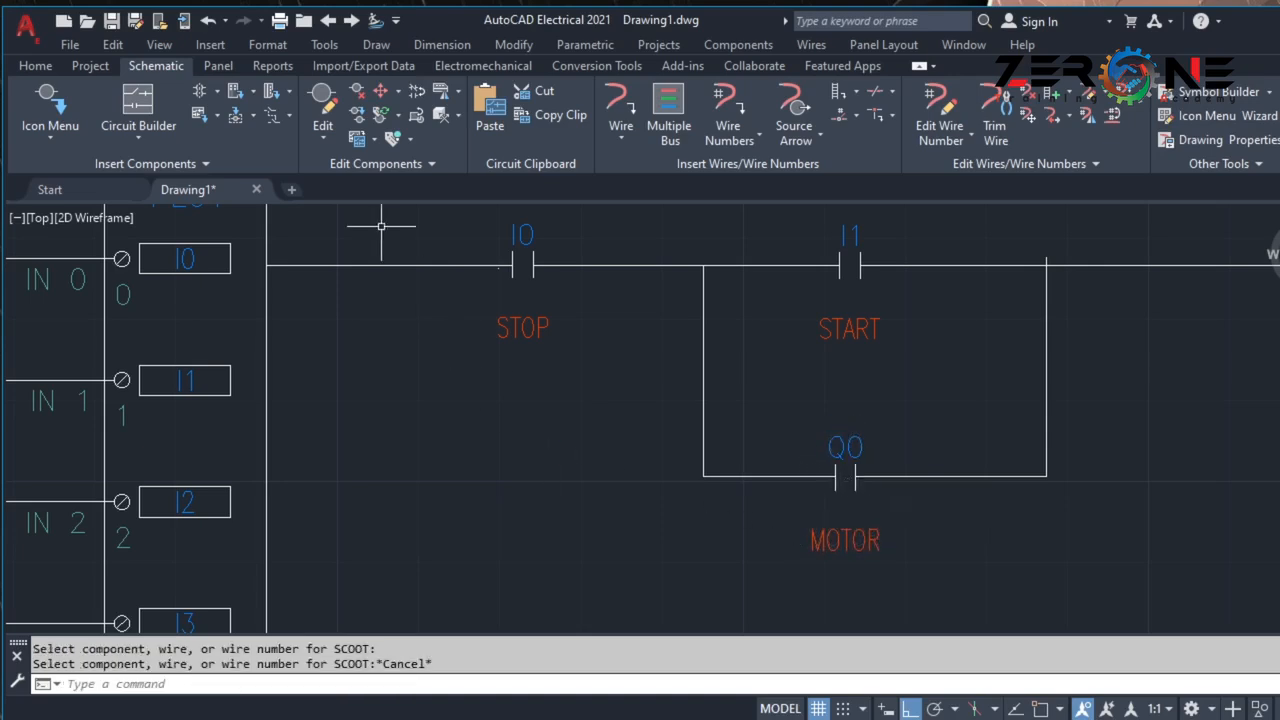
click(252, 91)
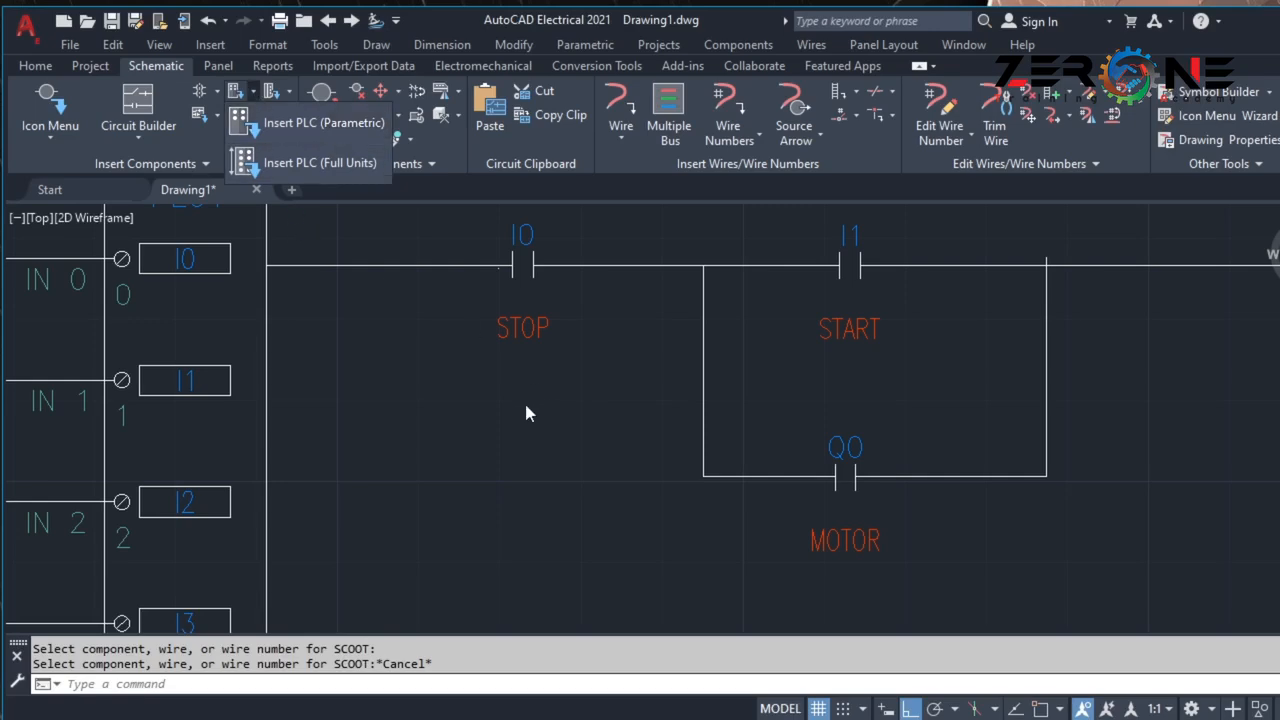
scroll(474, 343, down, 5)
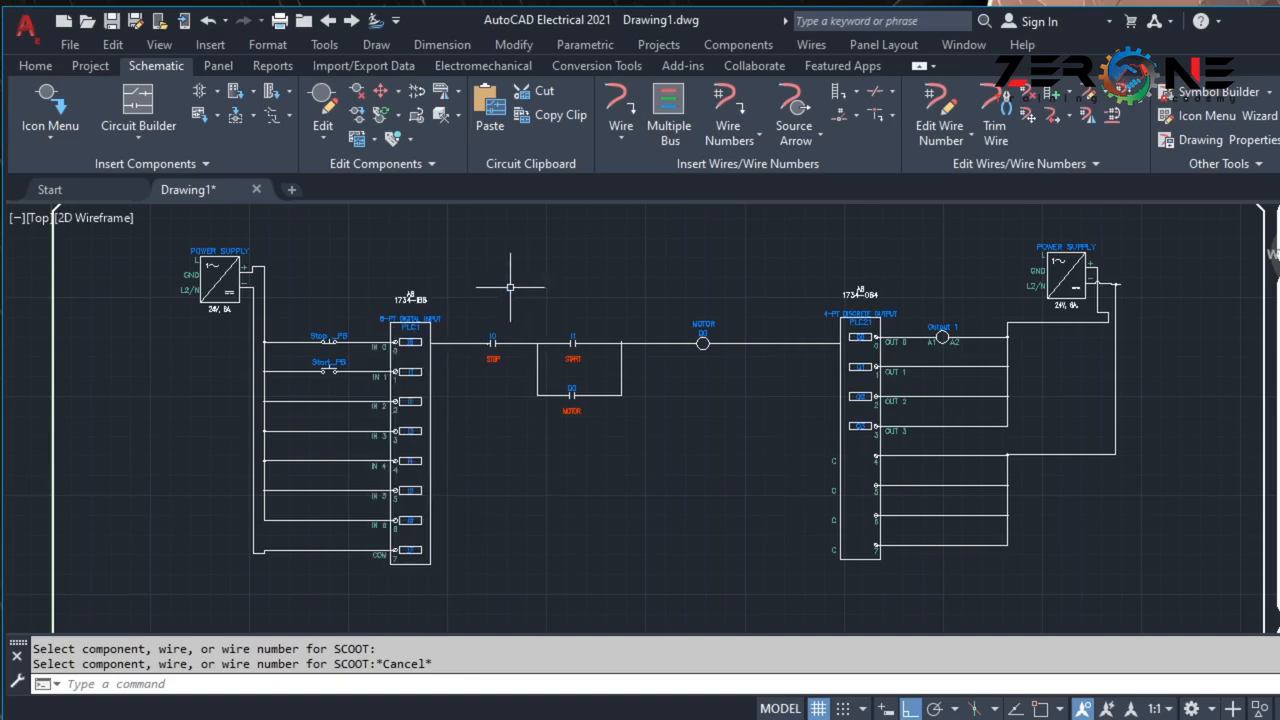
middle_drag(597, 263, 563, 289)
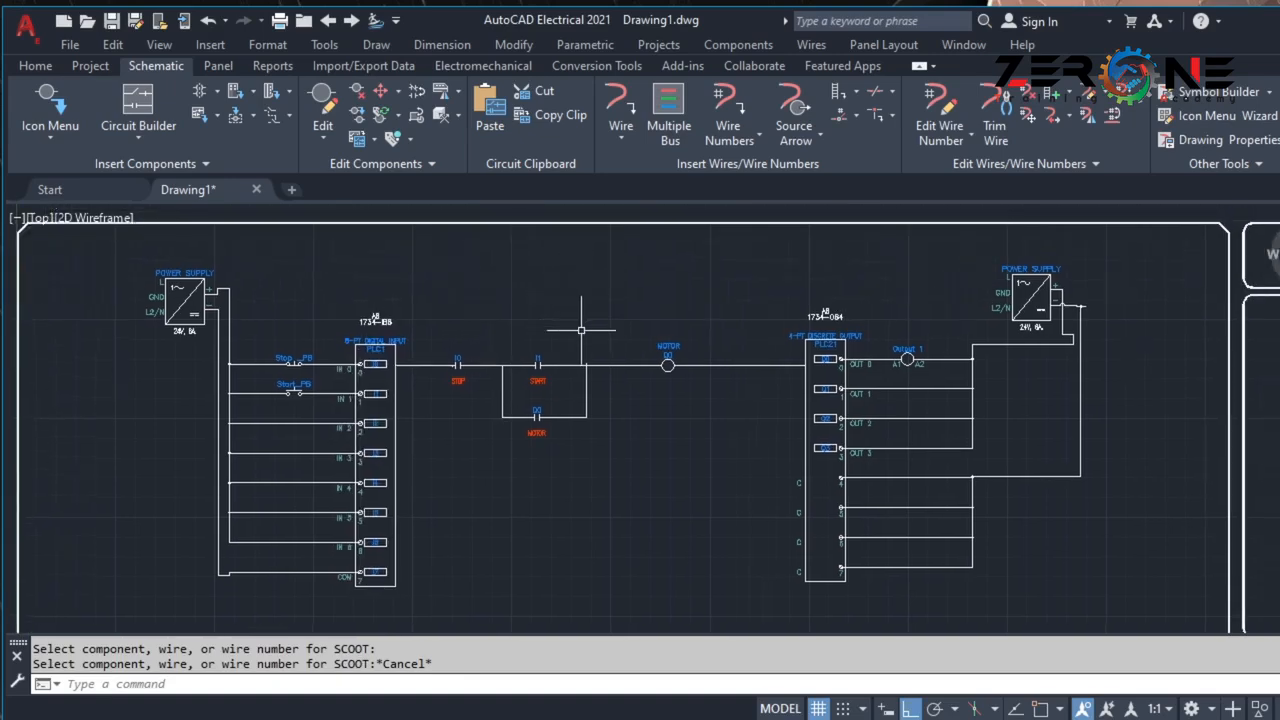